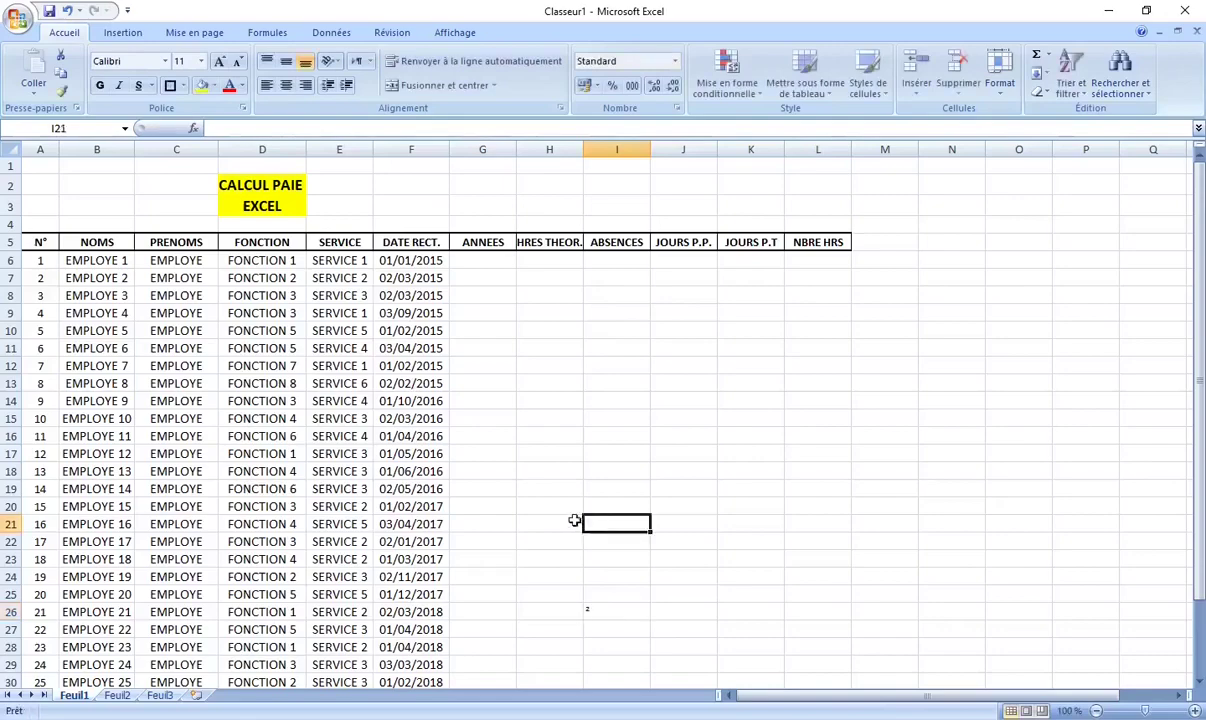
Step: Delete the stray ² character from cell I26, leaving the ABSENCES area empty
click(609, 607)
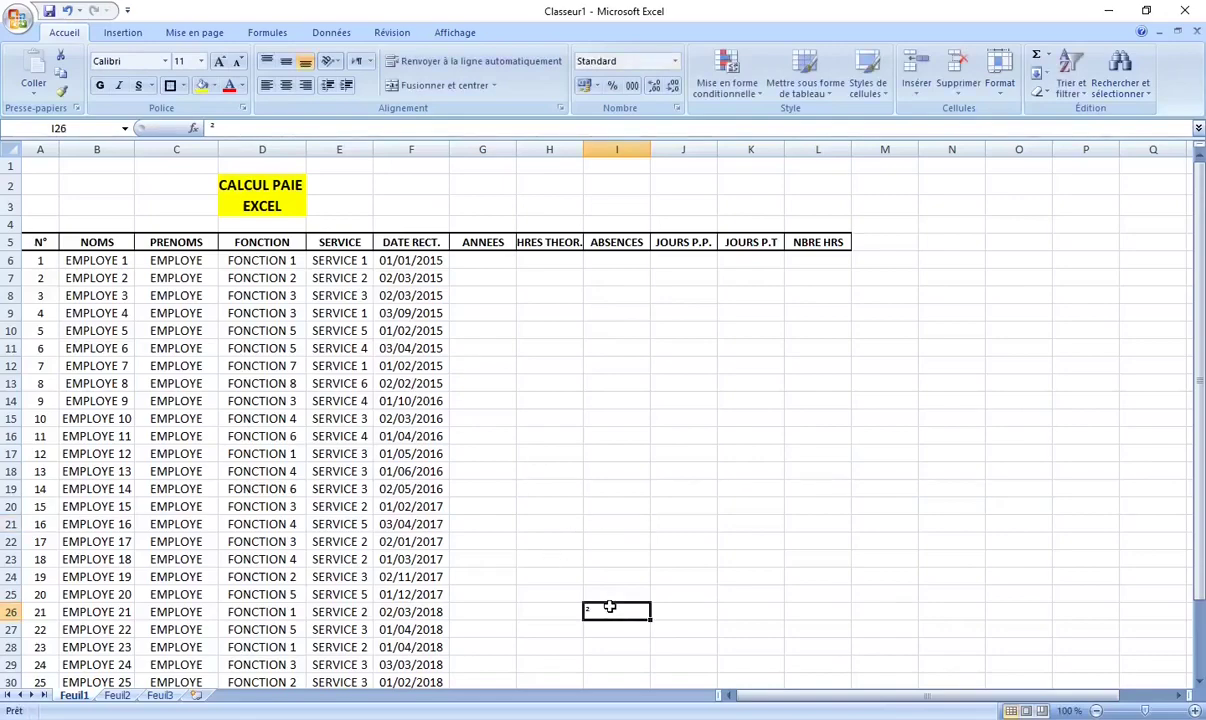
key(BackSpace)
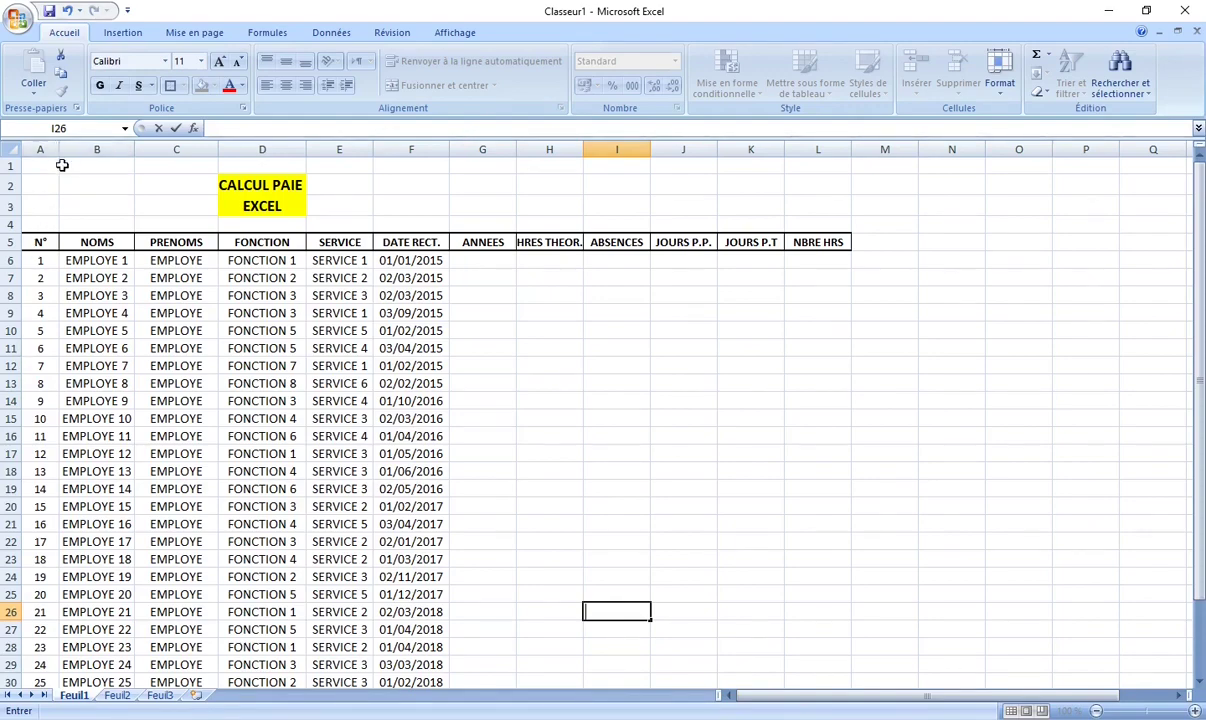
click(340, 272)
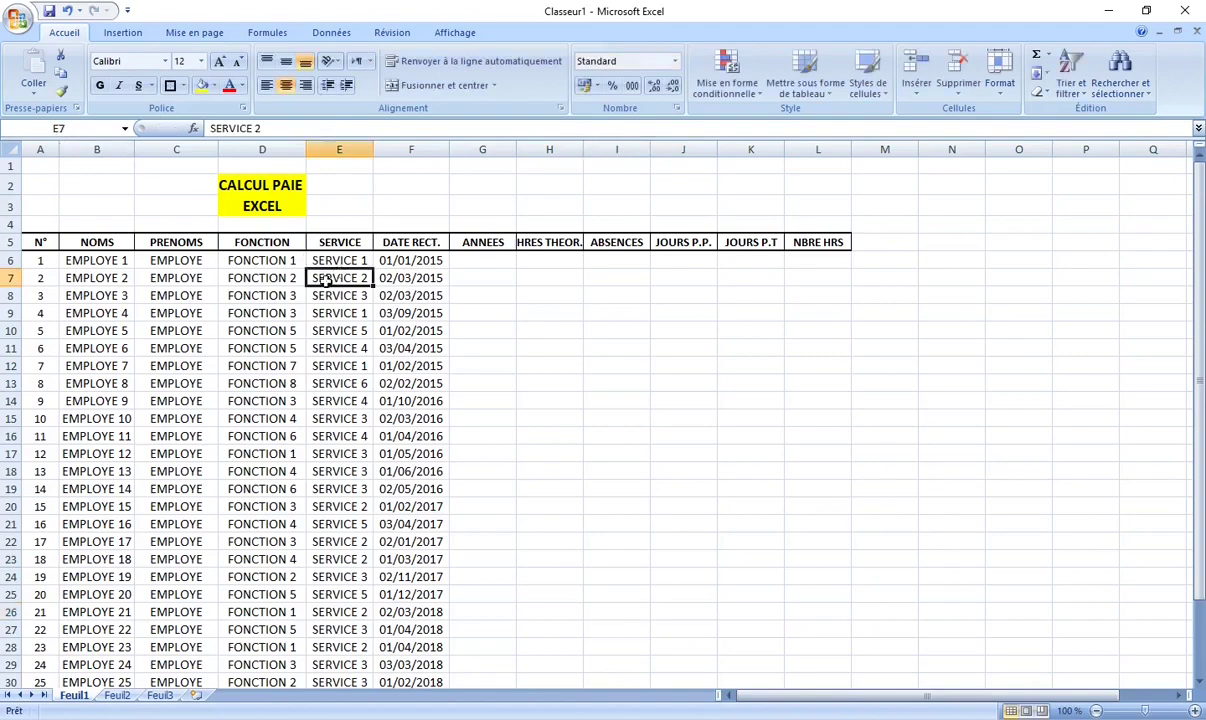
click(113, 275)
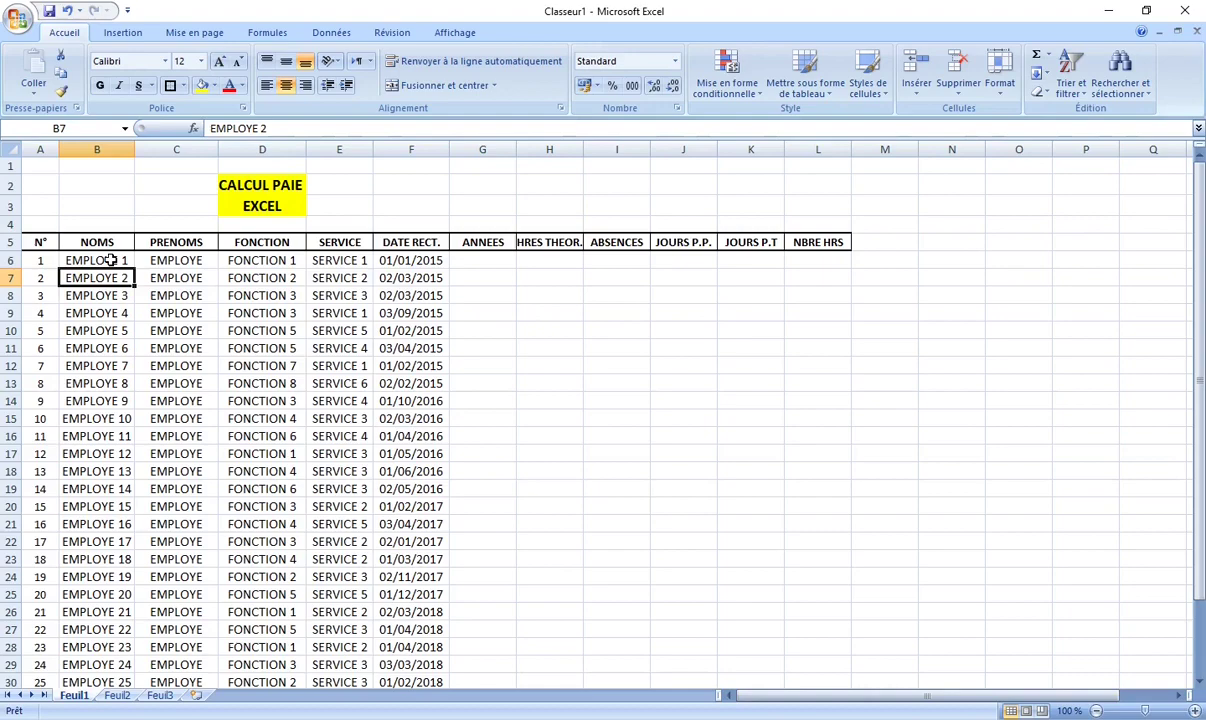
click(522, 315)
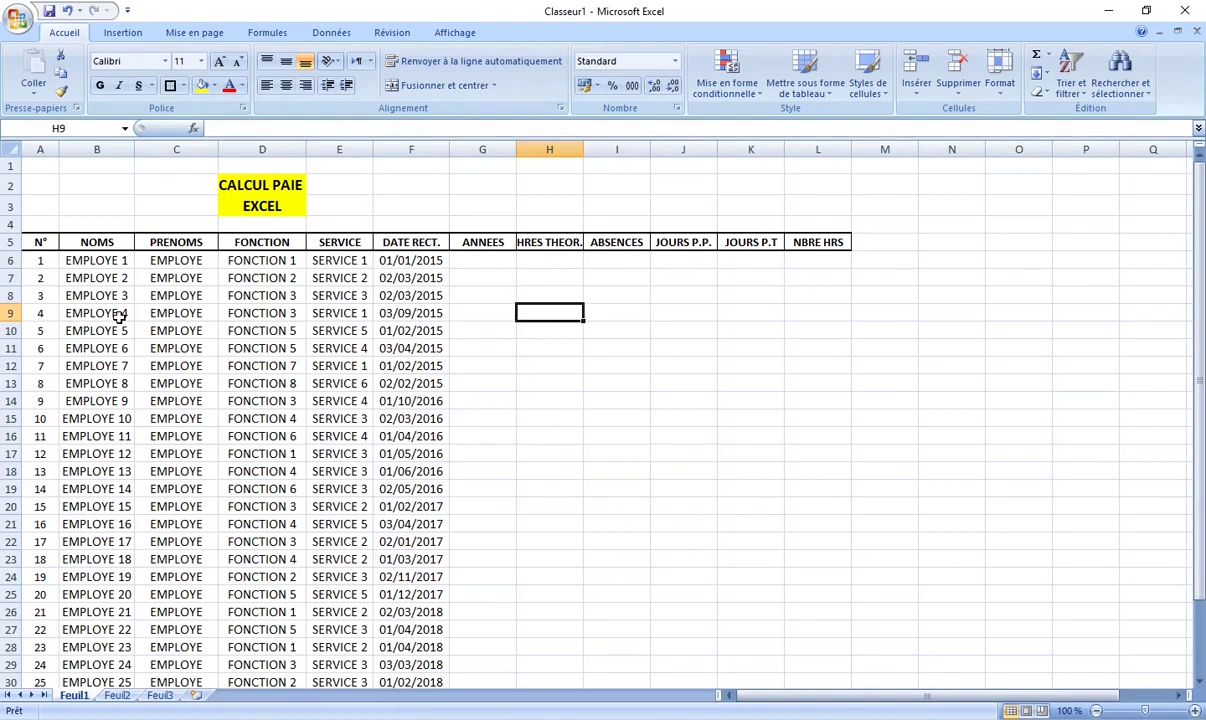
scroll(118, 315, down, 2)
scroll(272, 375, down, 1)
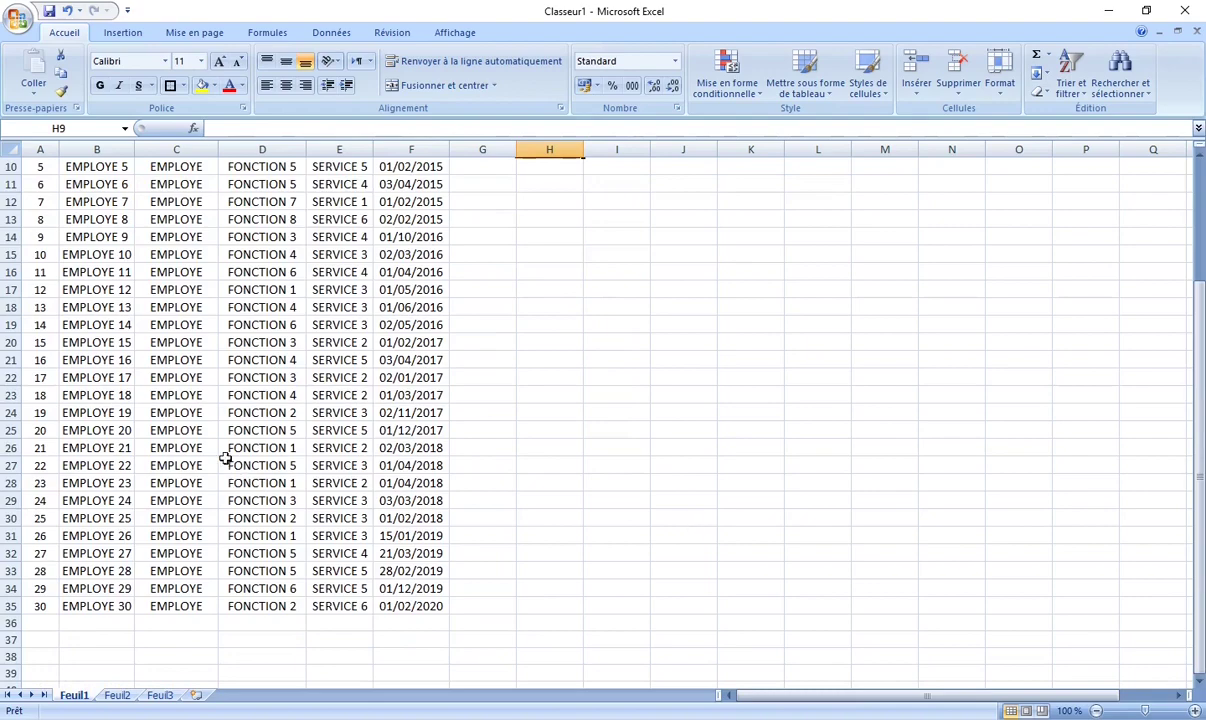
scroll(226, 458, up, 3)
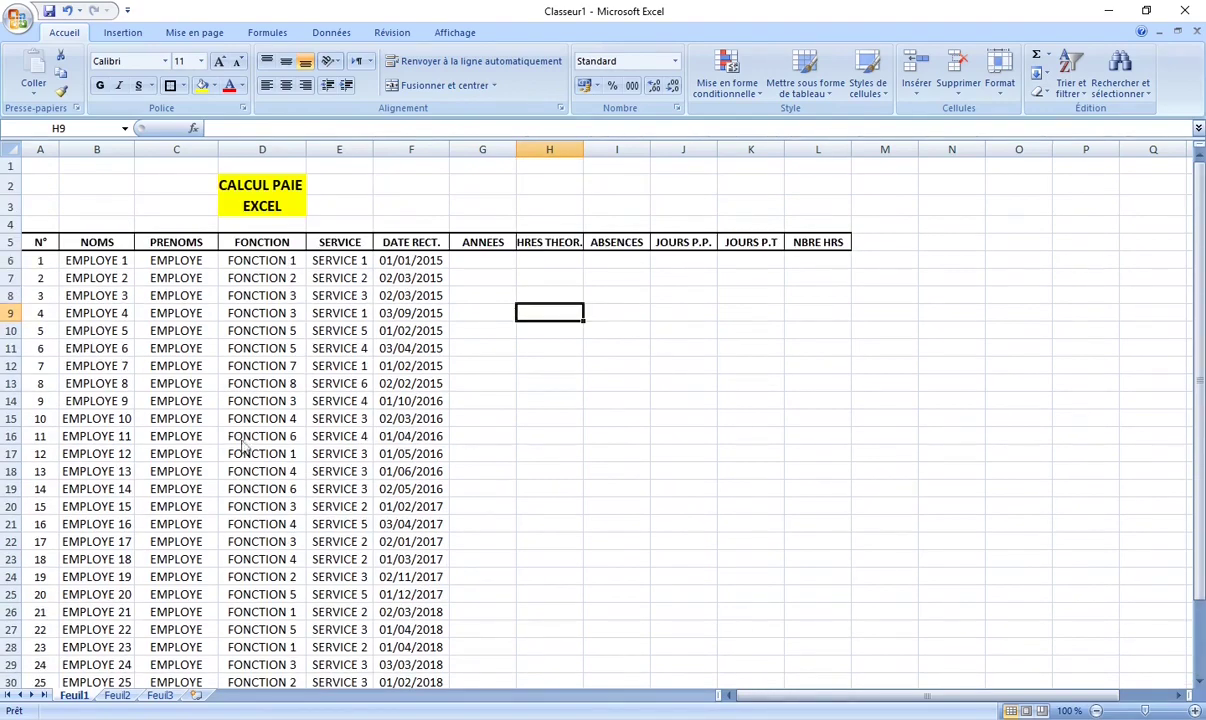
click(477, 432)
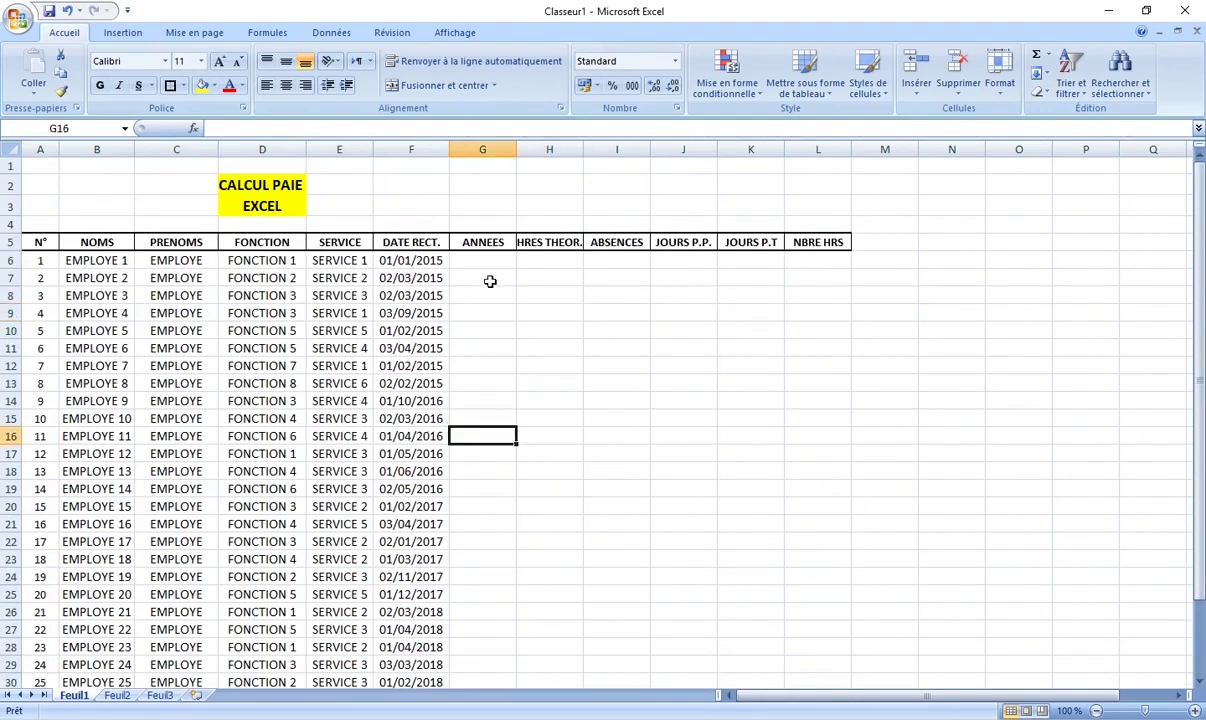
click(487, 261)
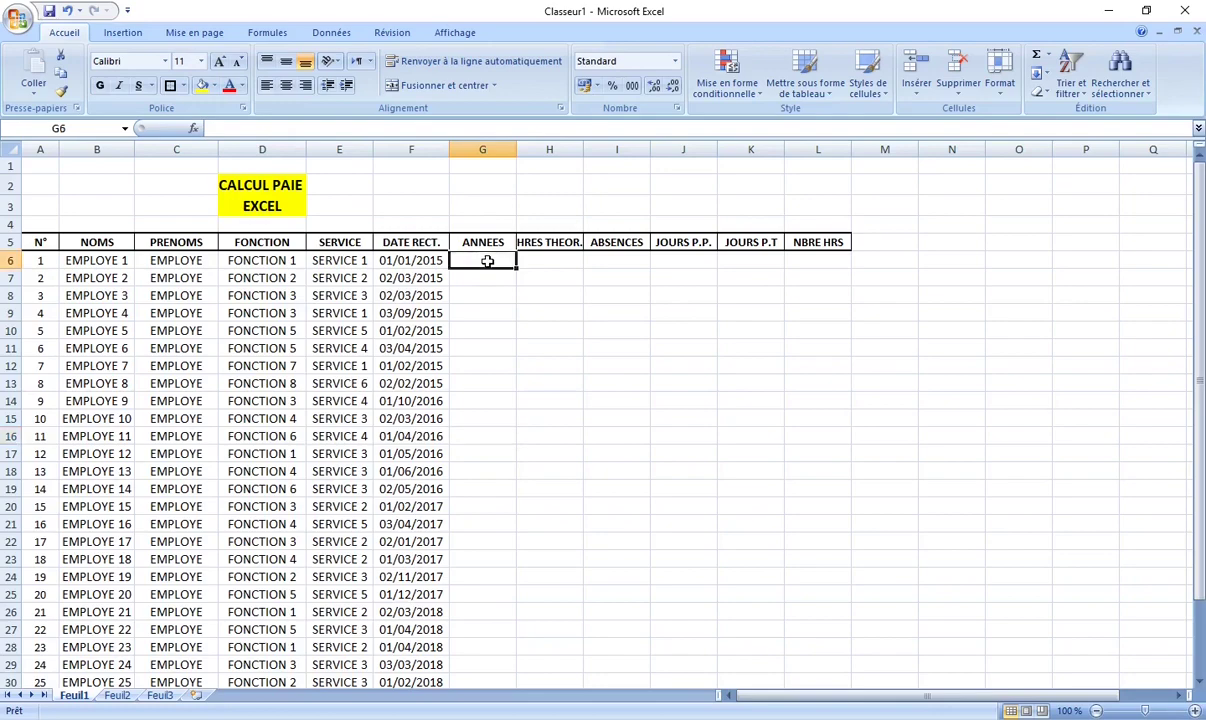
click(487, 296)
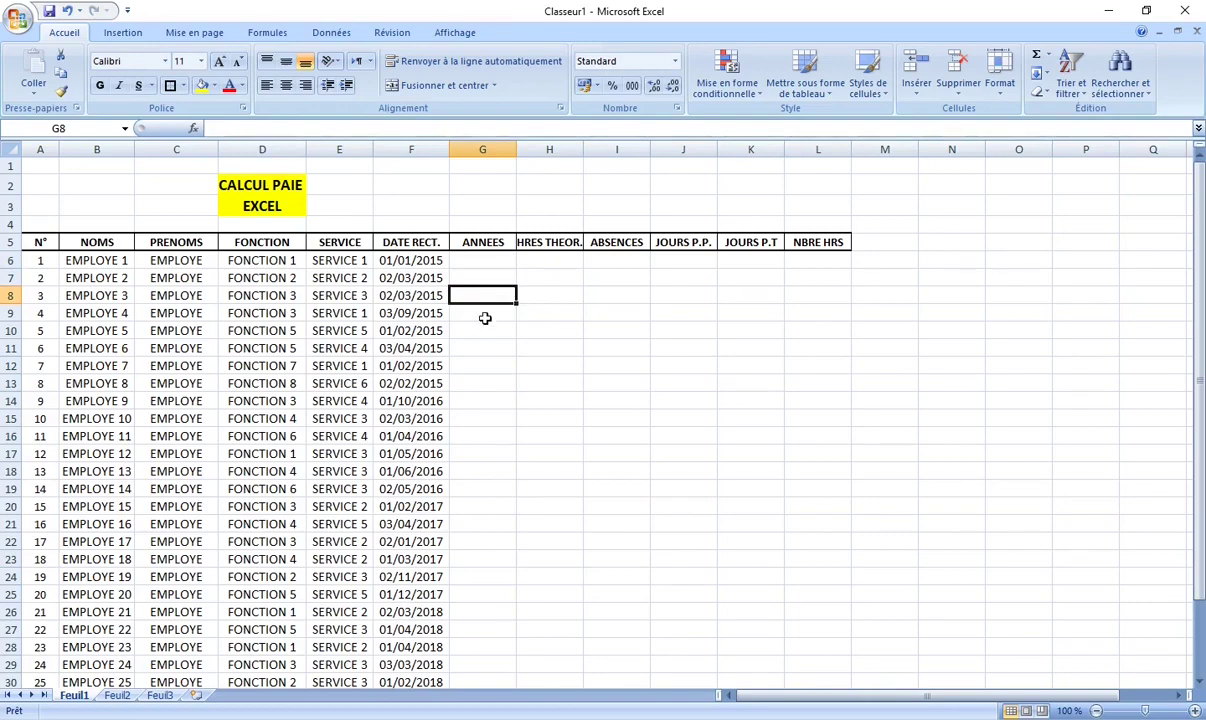
click(484, 318)
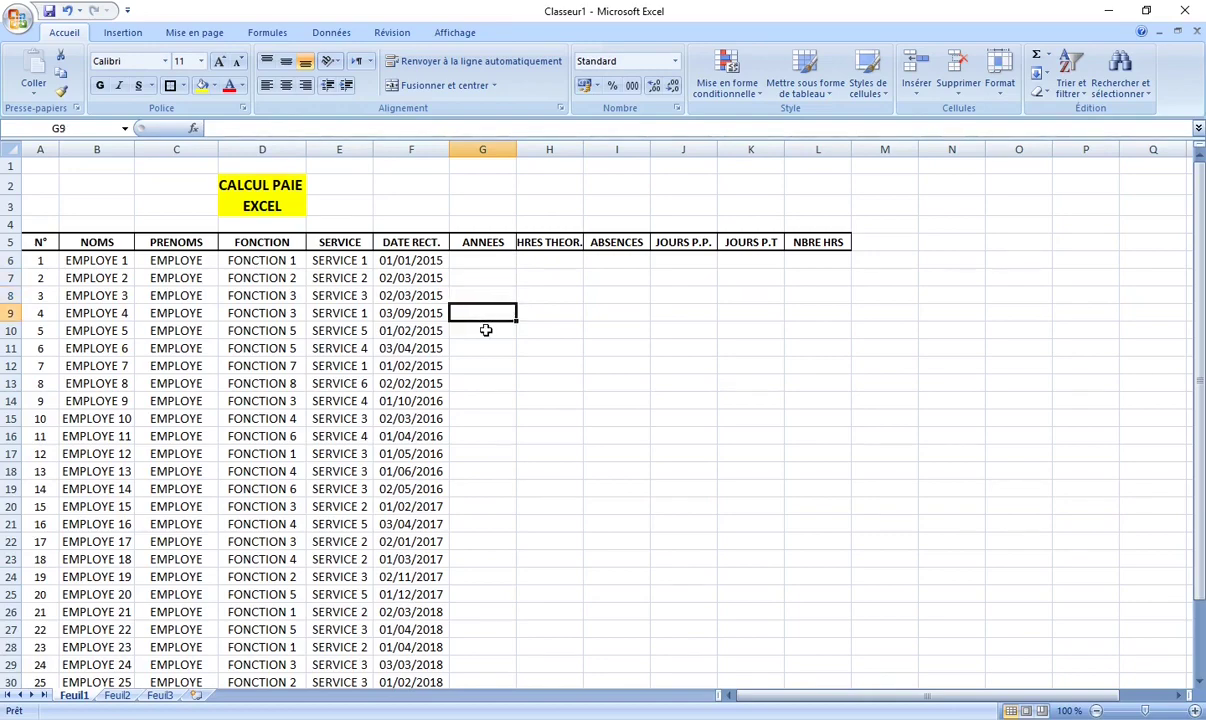
click(484, 328)
click(502, 377)
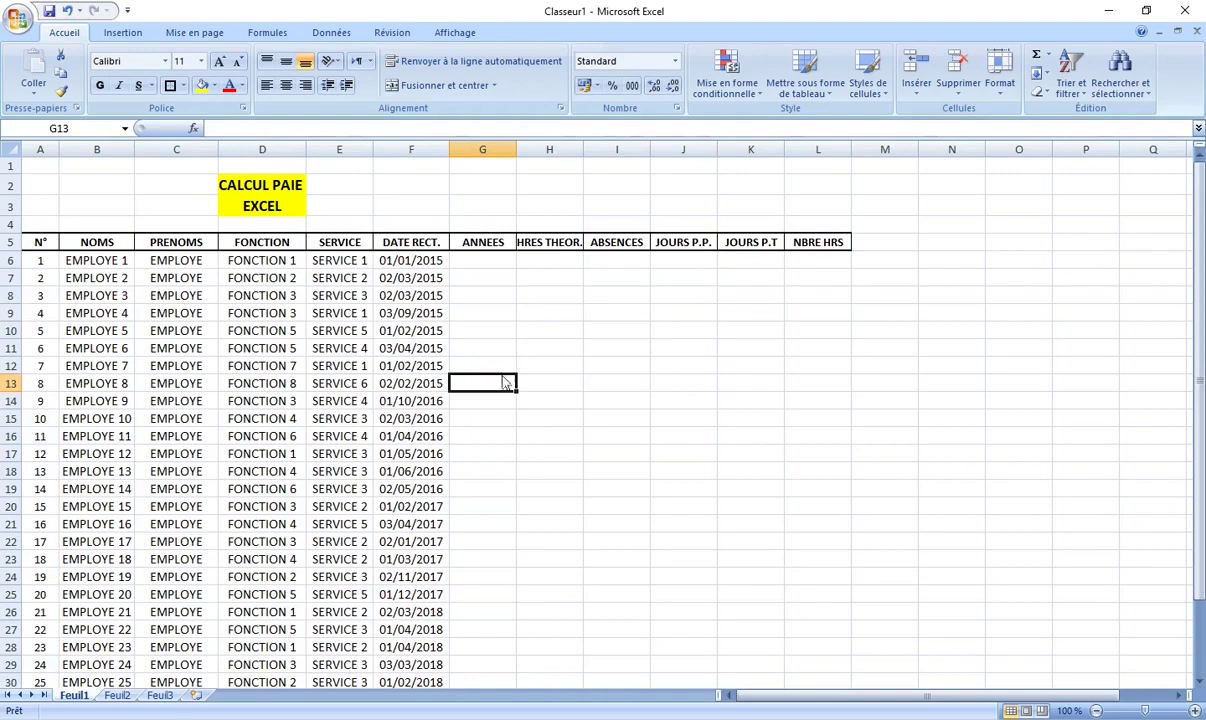
click(495, 363)
click(476, 261)
drag(476, 261, 485, 360)
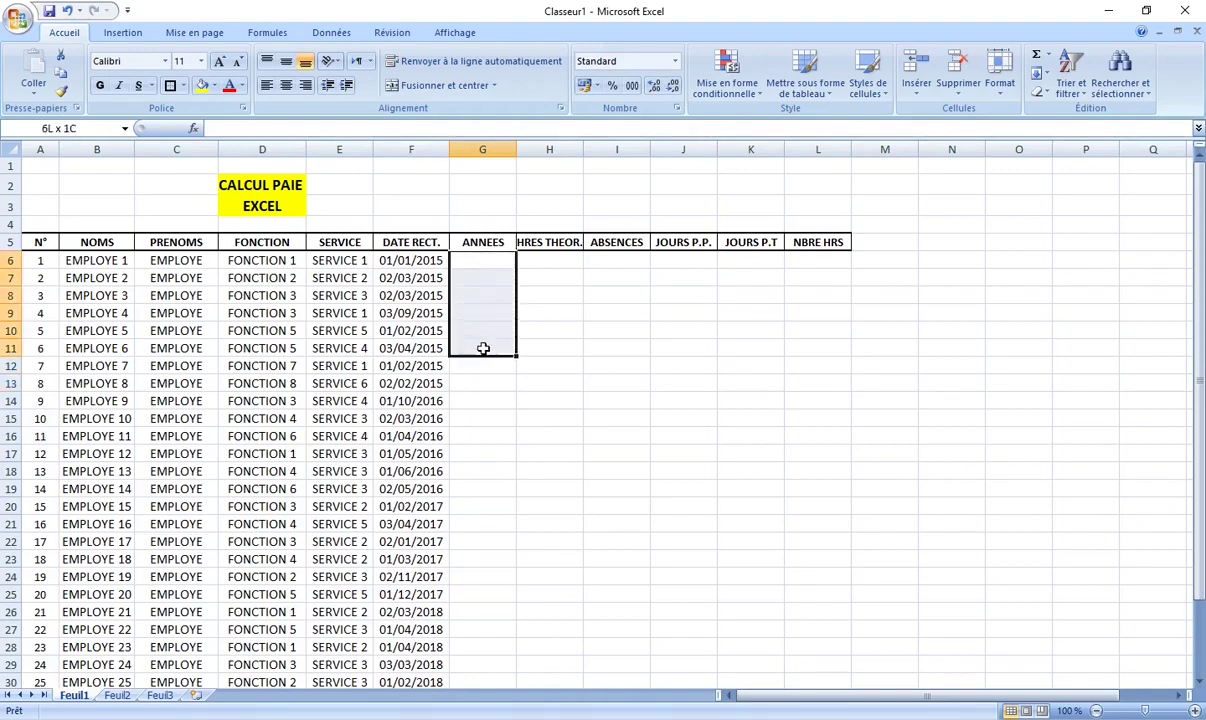
click(407, 262)
drag(407, 265, 411, 357)
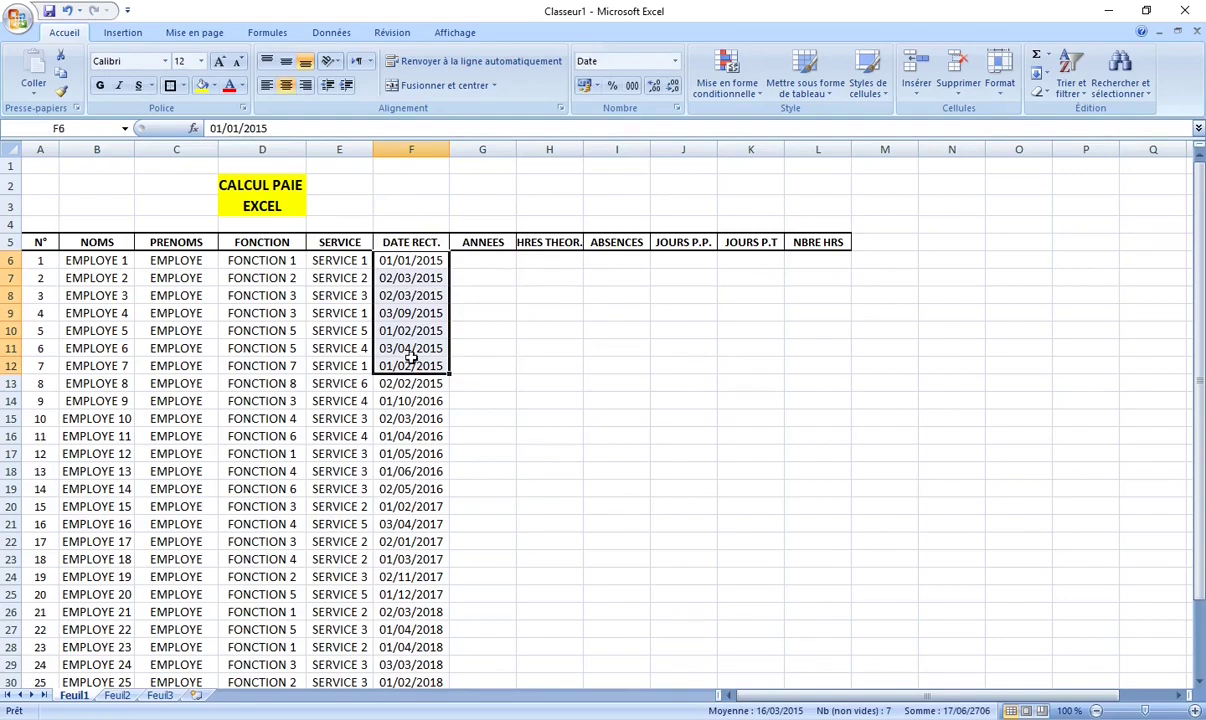
click(471, 360)
click(411, 262)
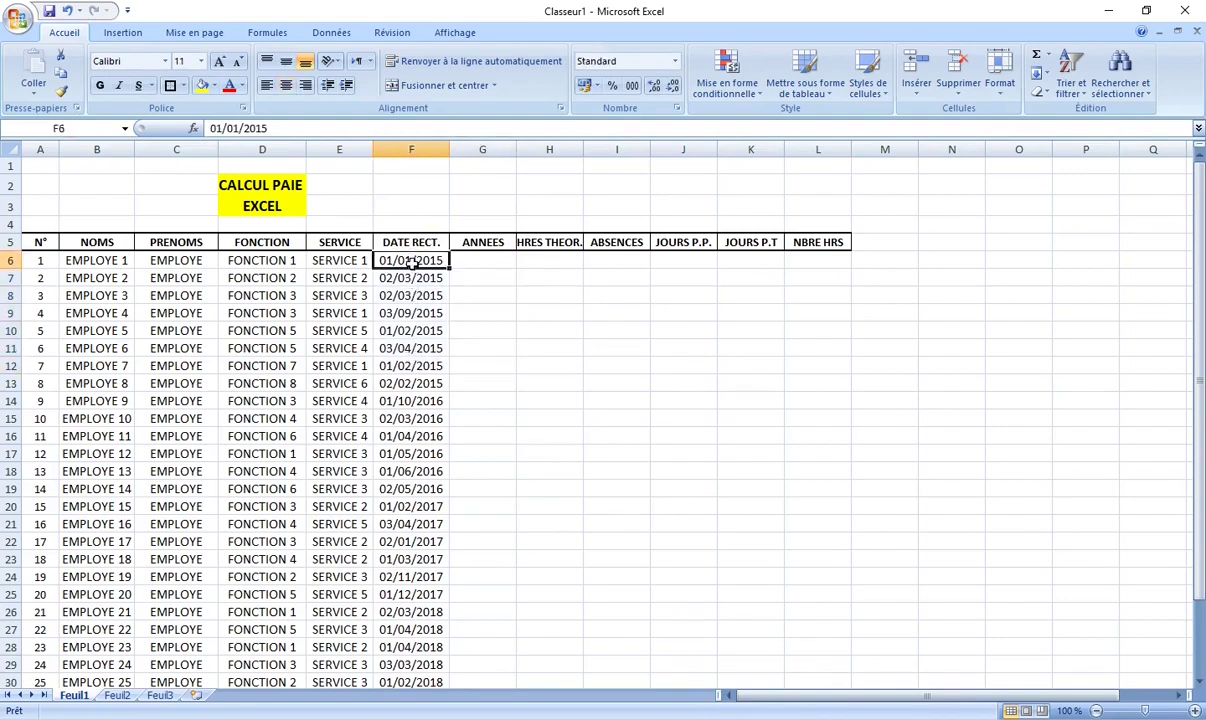
drag(411, 262, 411, 597)
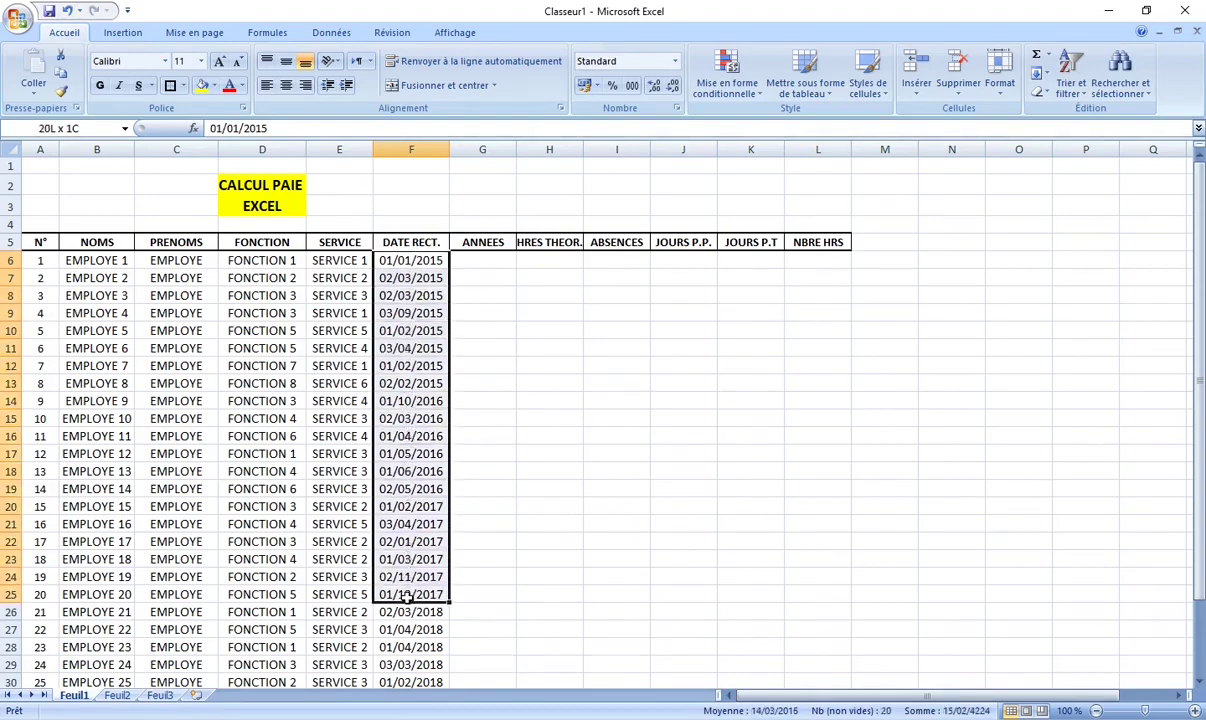
drag(411, 597, 428, 678)
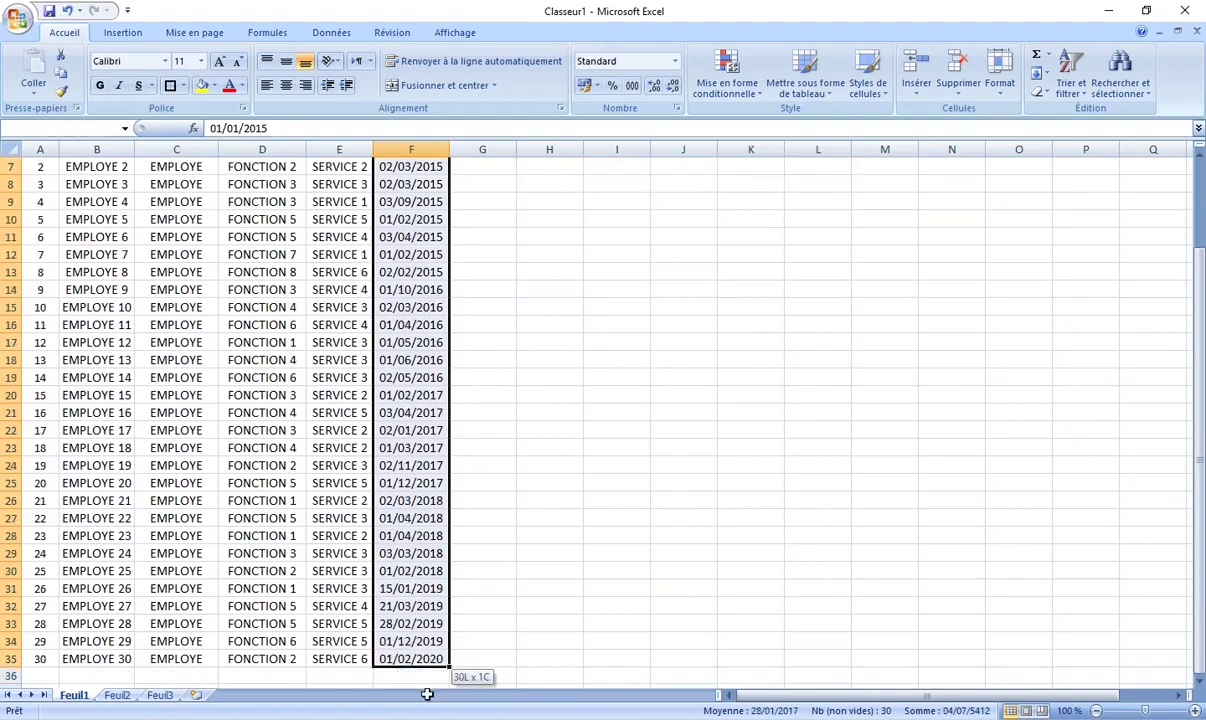
drag(428, 678, 423, 690)
click(560, 554)
scroll(528, 437, up, 2)
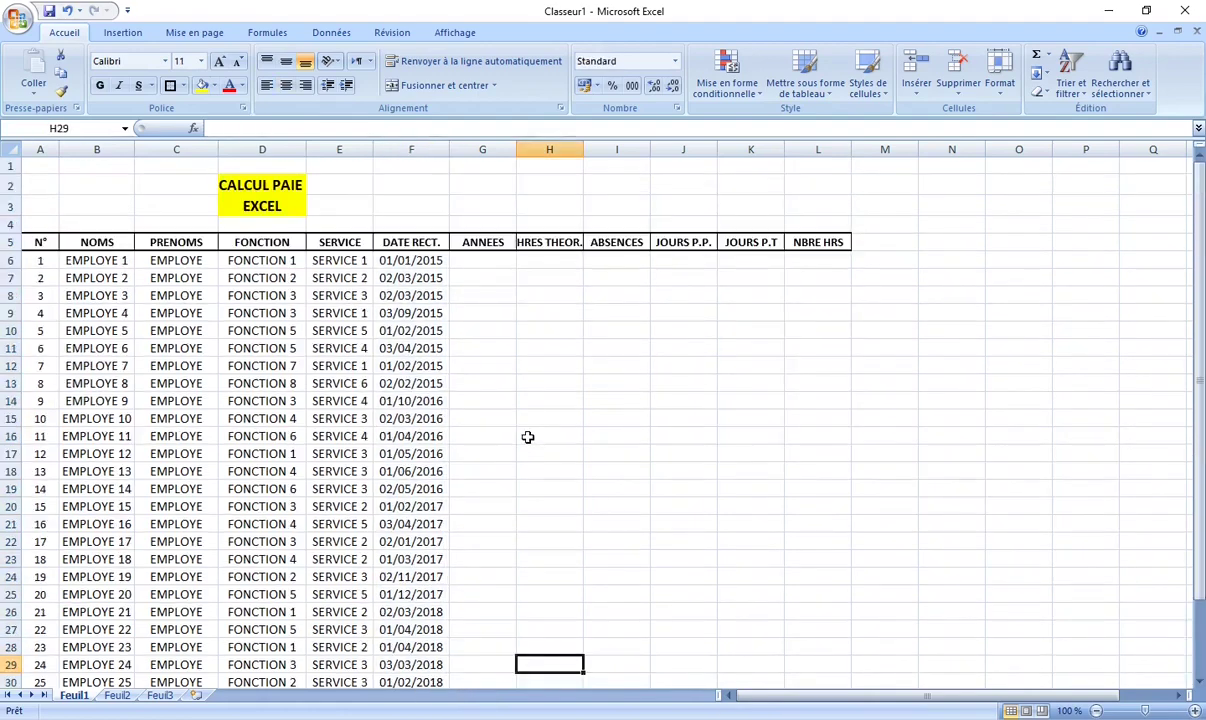
click(208, 292)
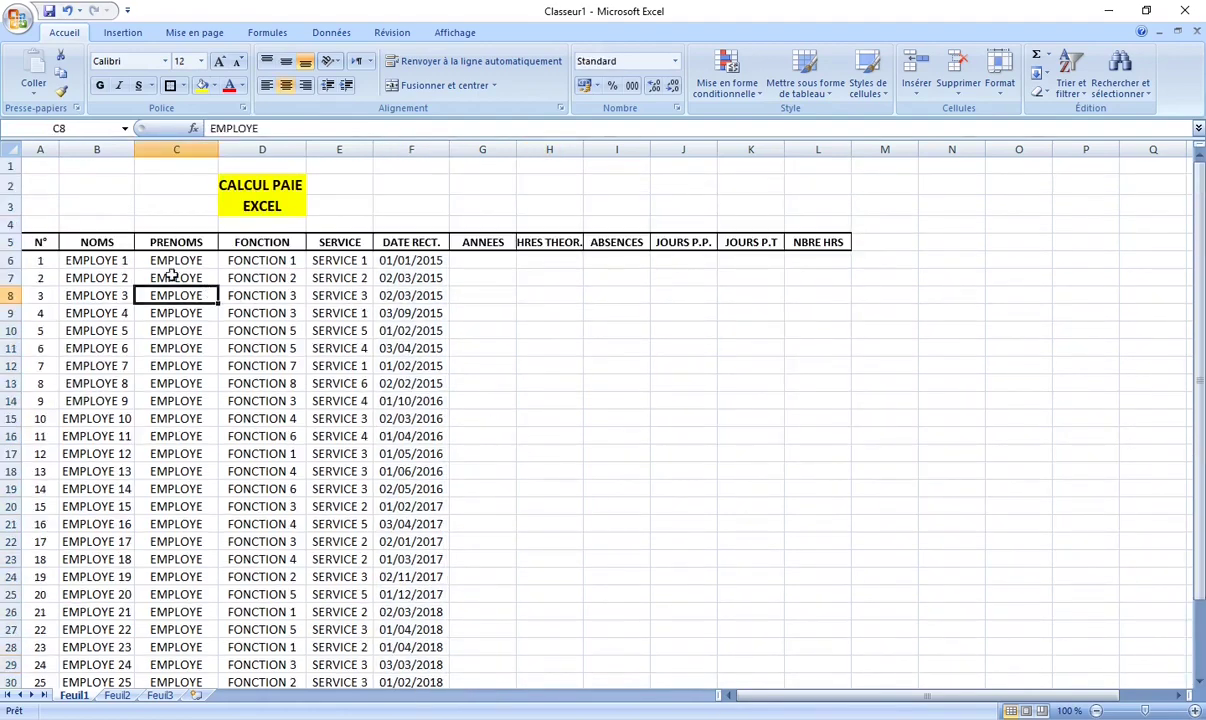
click(109, 261)
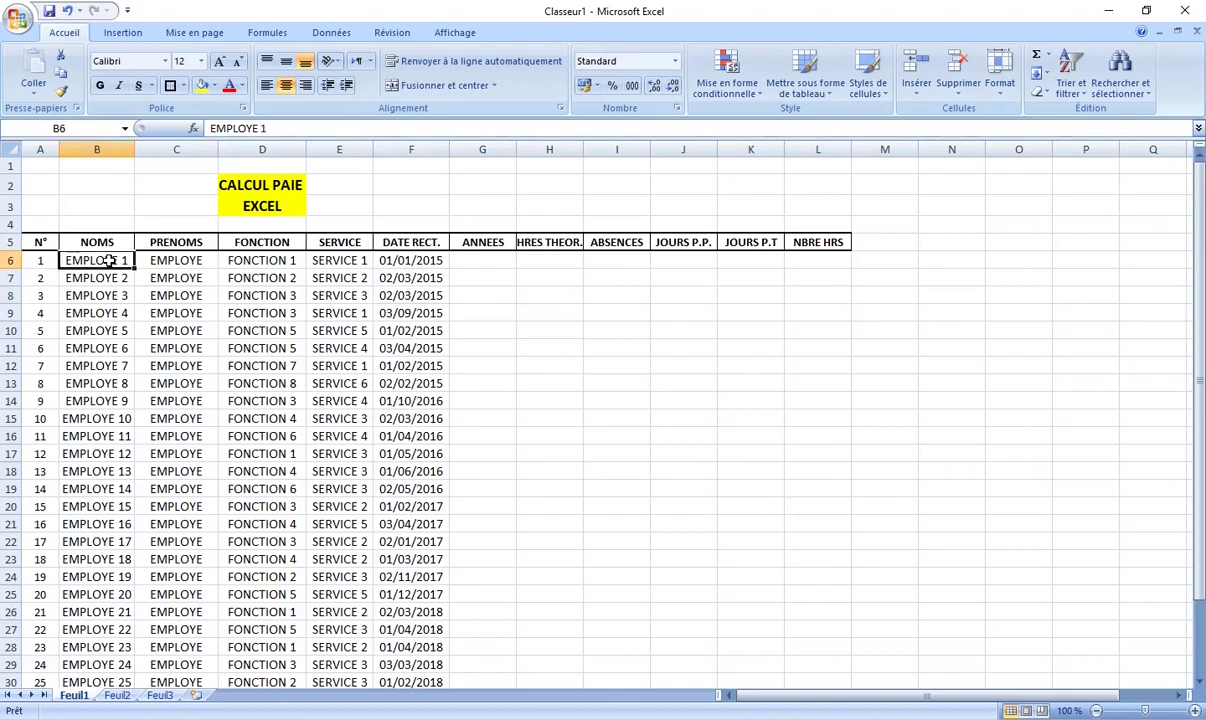
drag(42, 261, 326, 262)
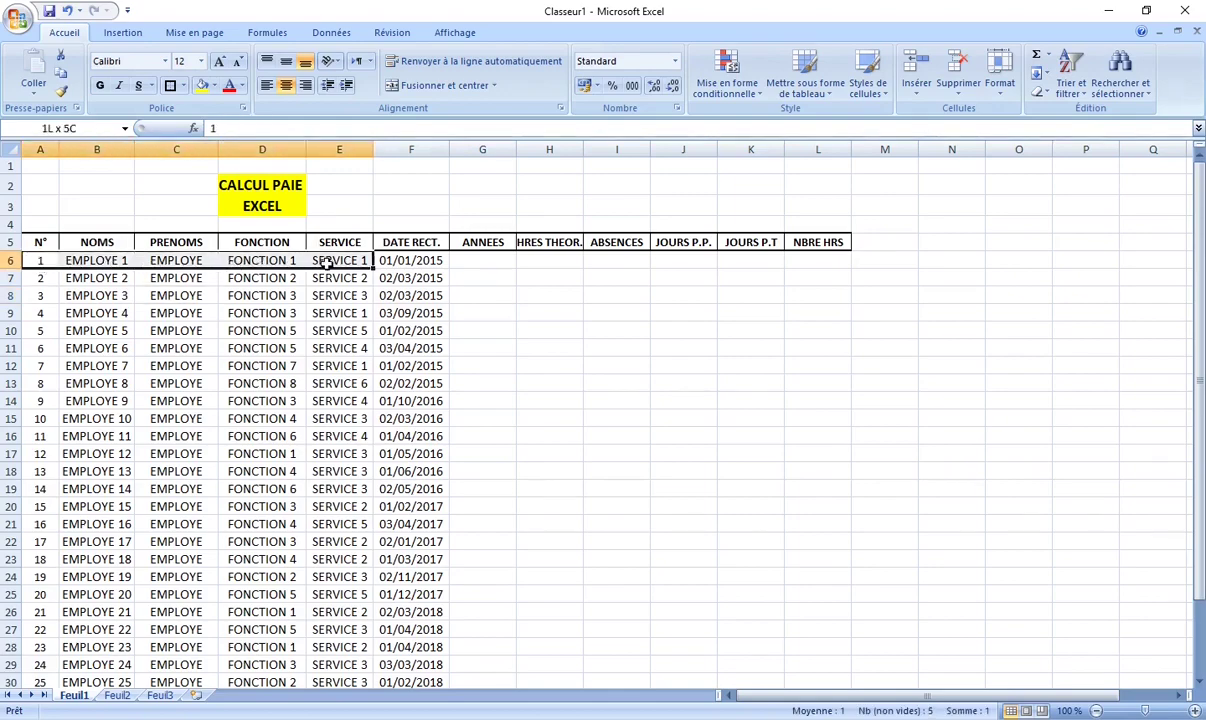
click(567, 343)
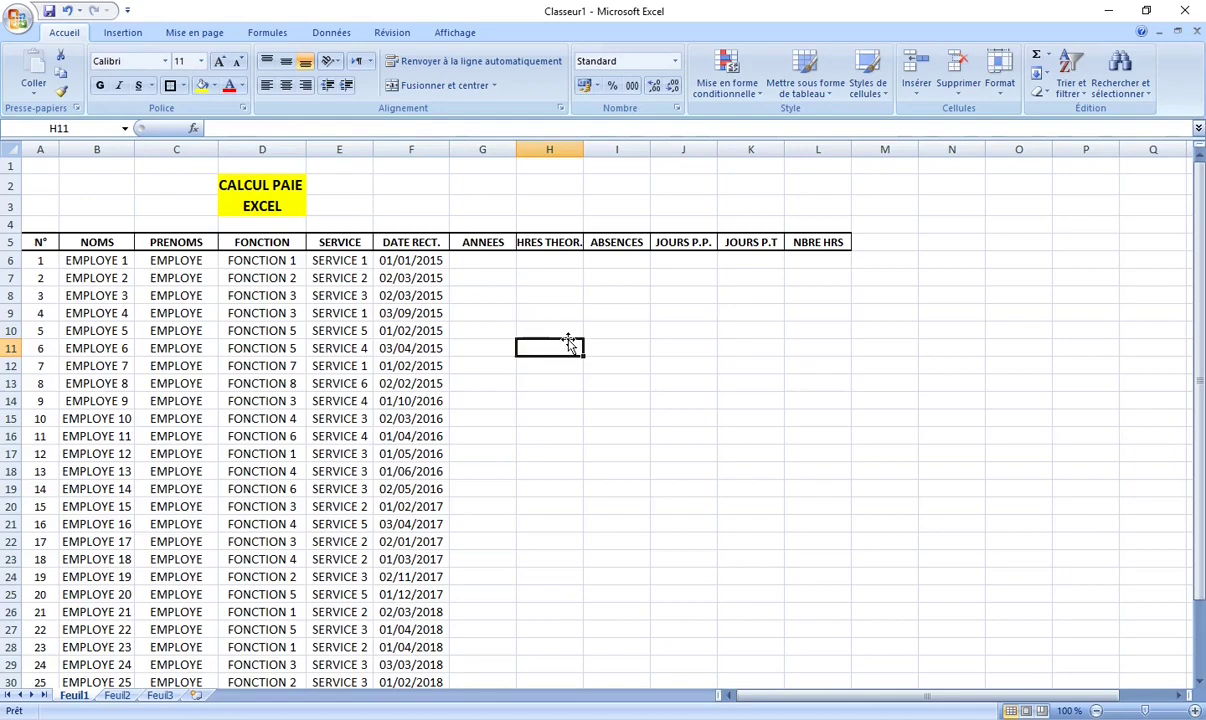
click(490, 264)
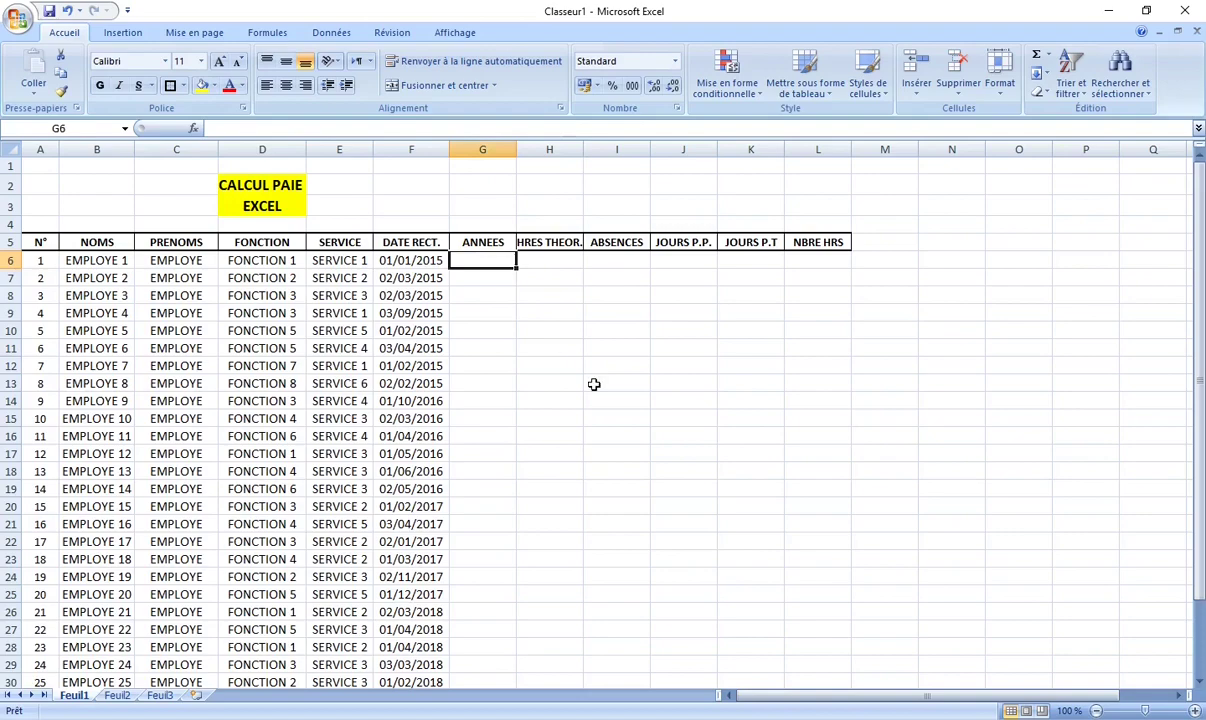
click(549, 424)
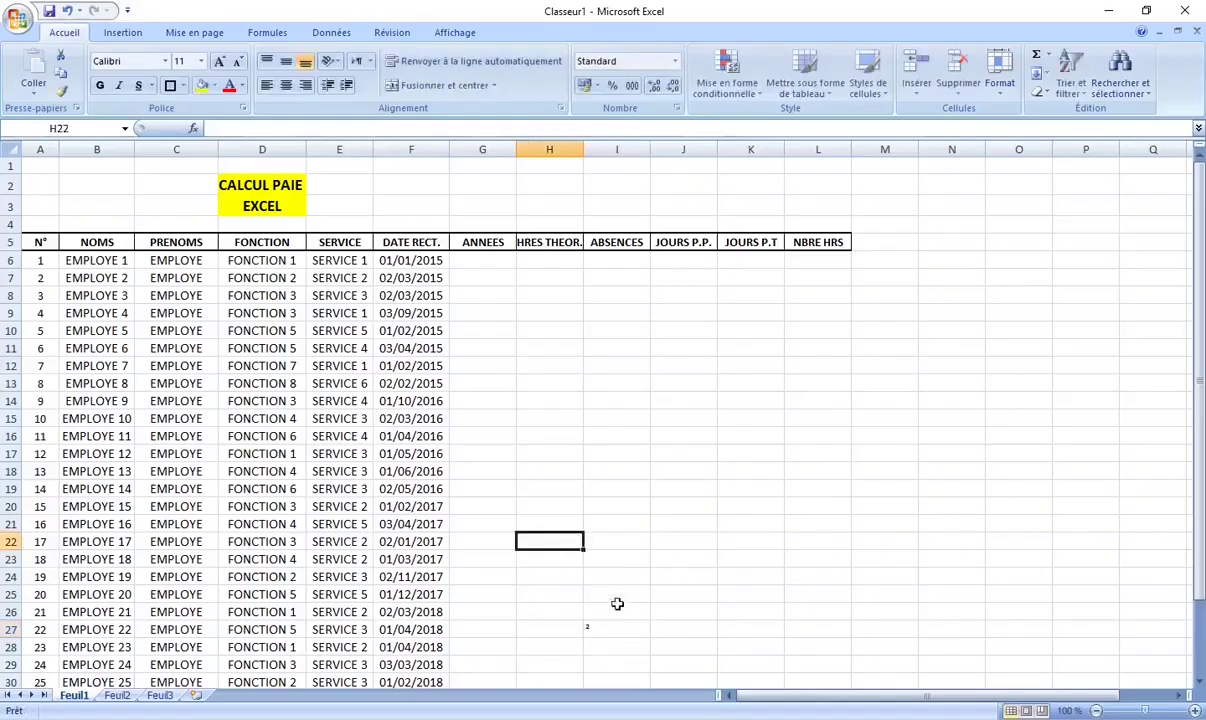
click(100, 203)
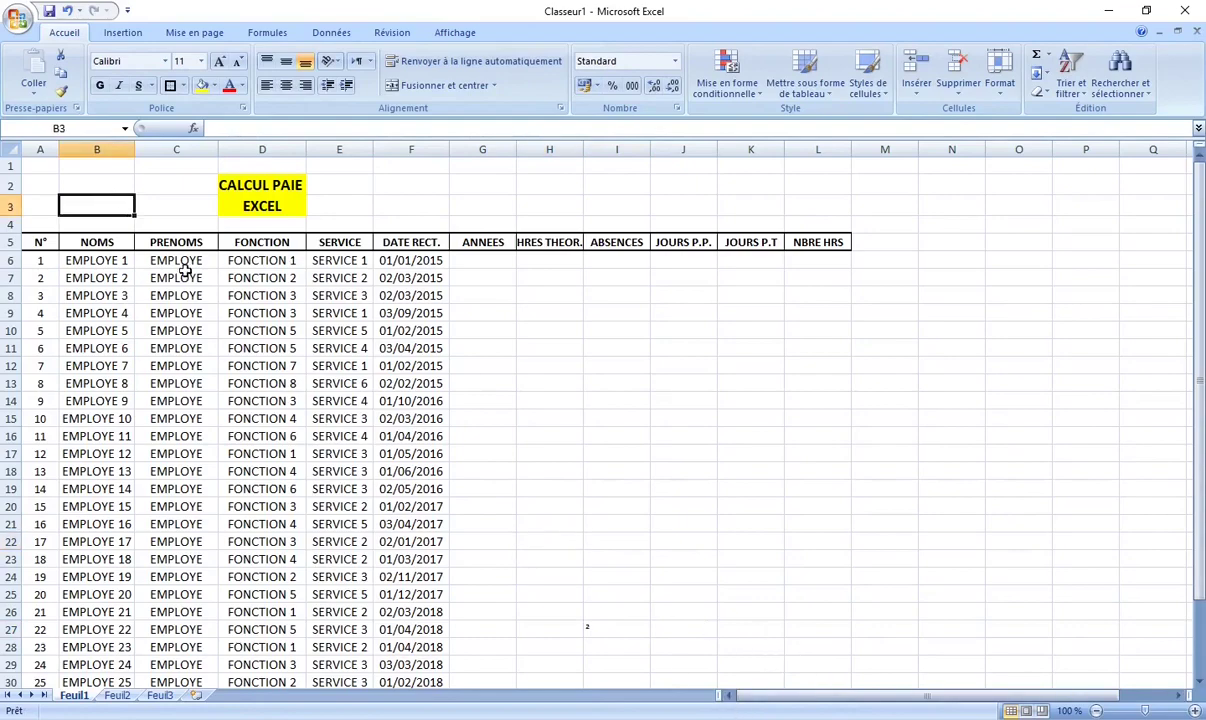
click(172, 220)
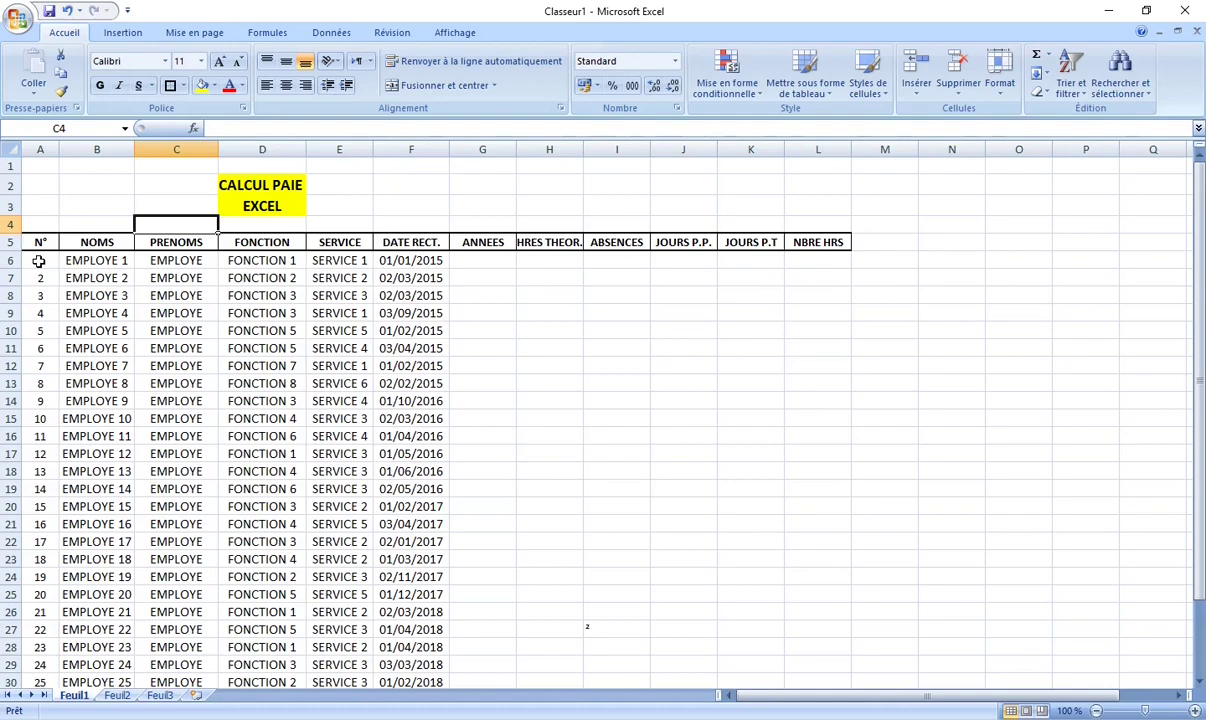
Step: Clear the old employee numbers in A9:A35
drag(39, 261, 38, 383)
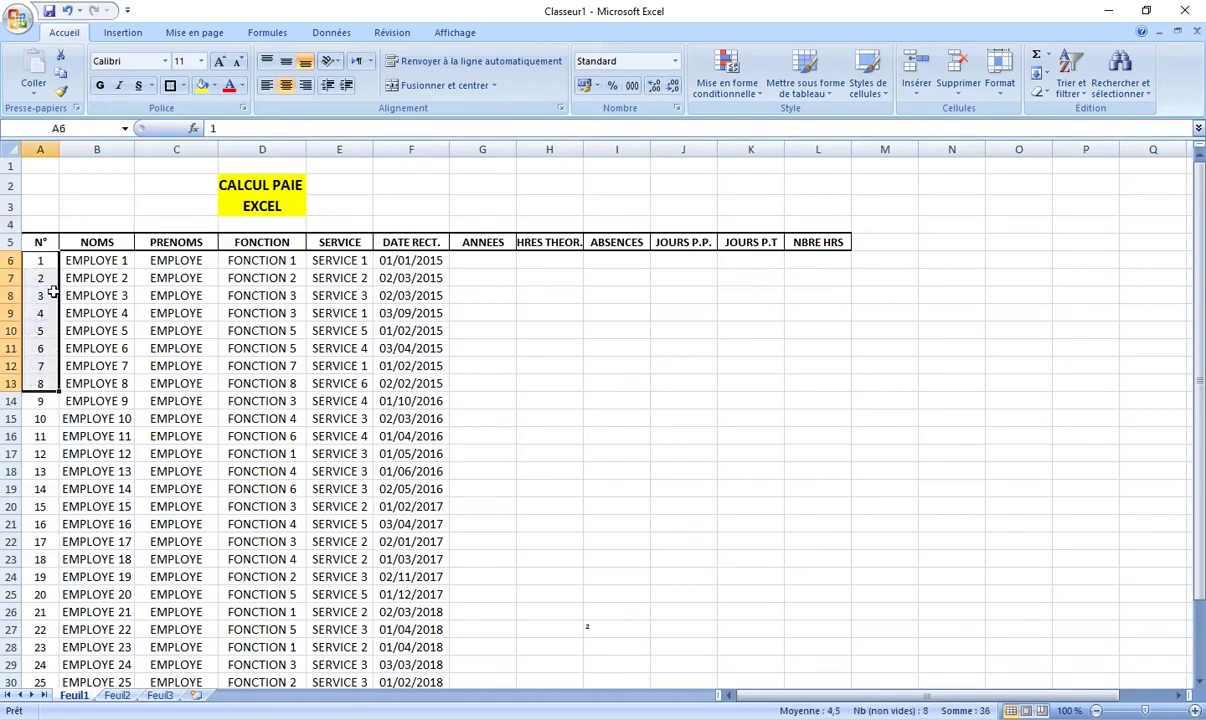
scroll(48, 362, down, 3)
scroll(48, 346, down, 2)
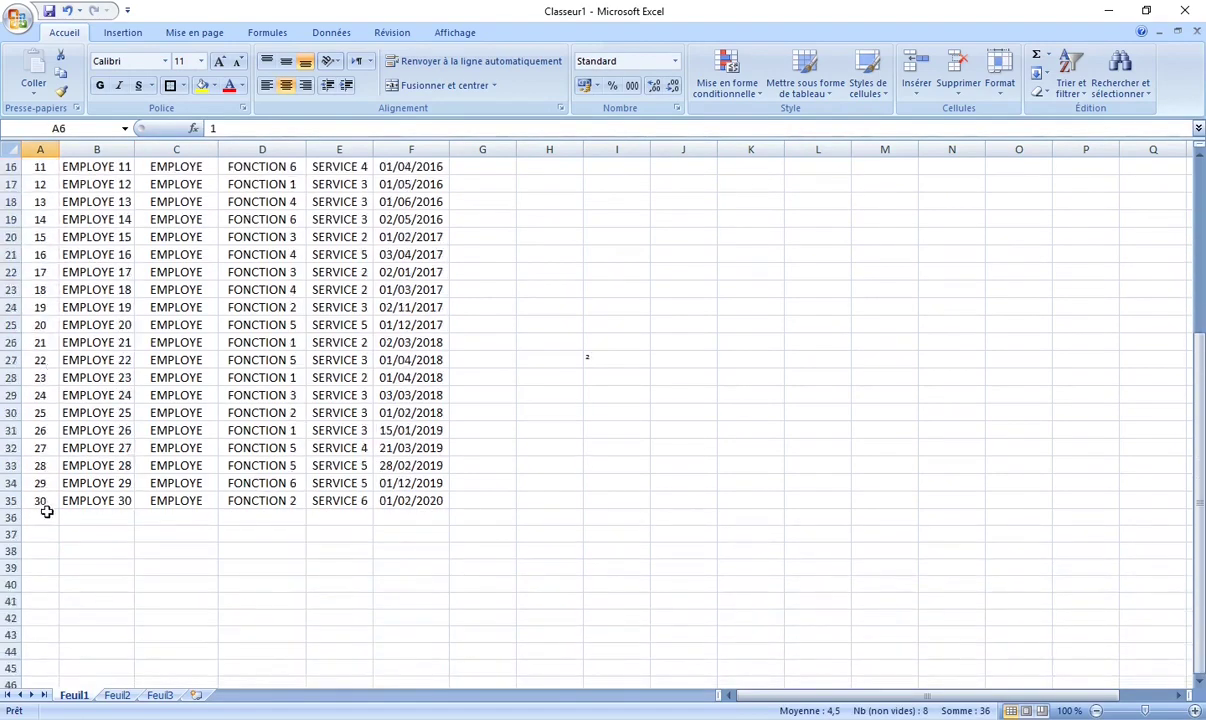
click(45, 500)
scroll(33, 344, up, 4)
scroll(30, 330, up, 1)
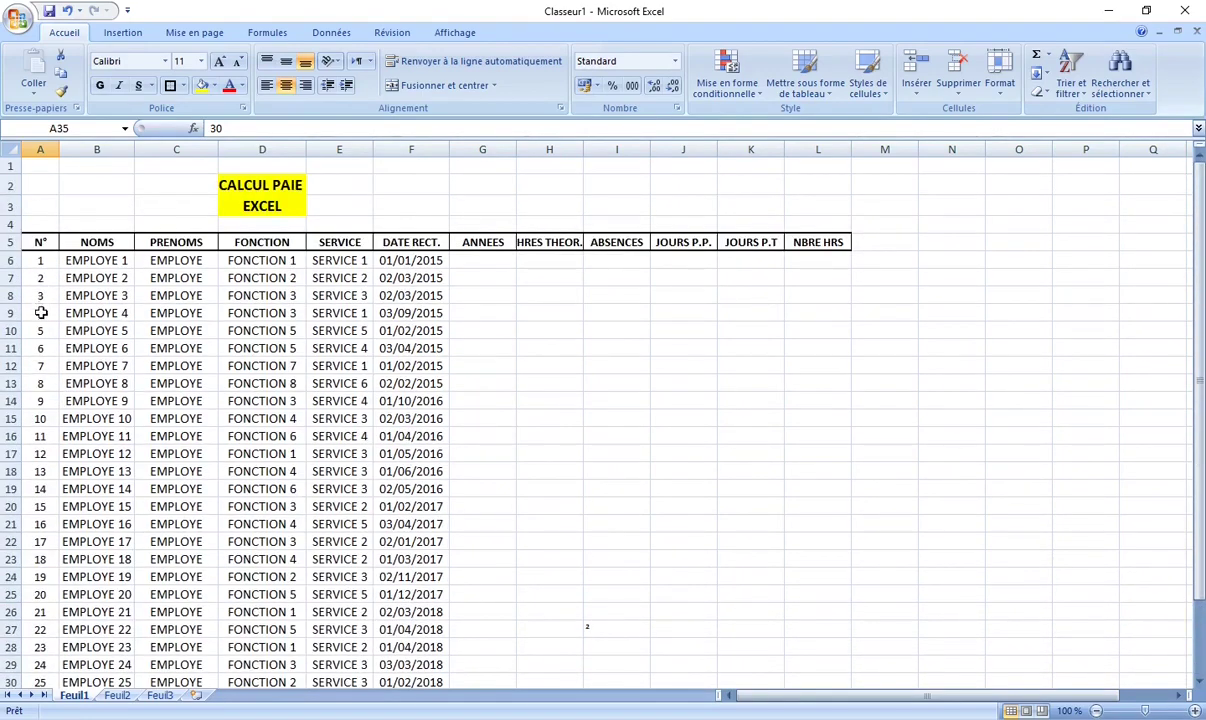
drag(41, 313, 48, 703)
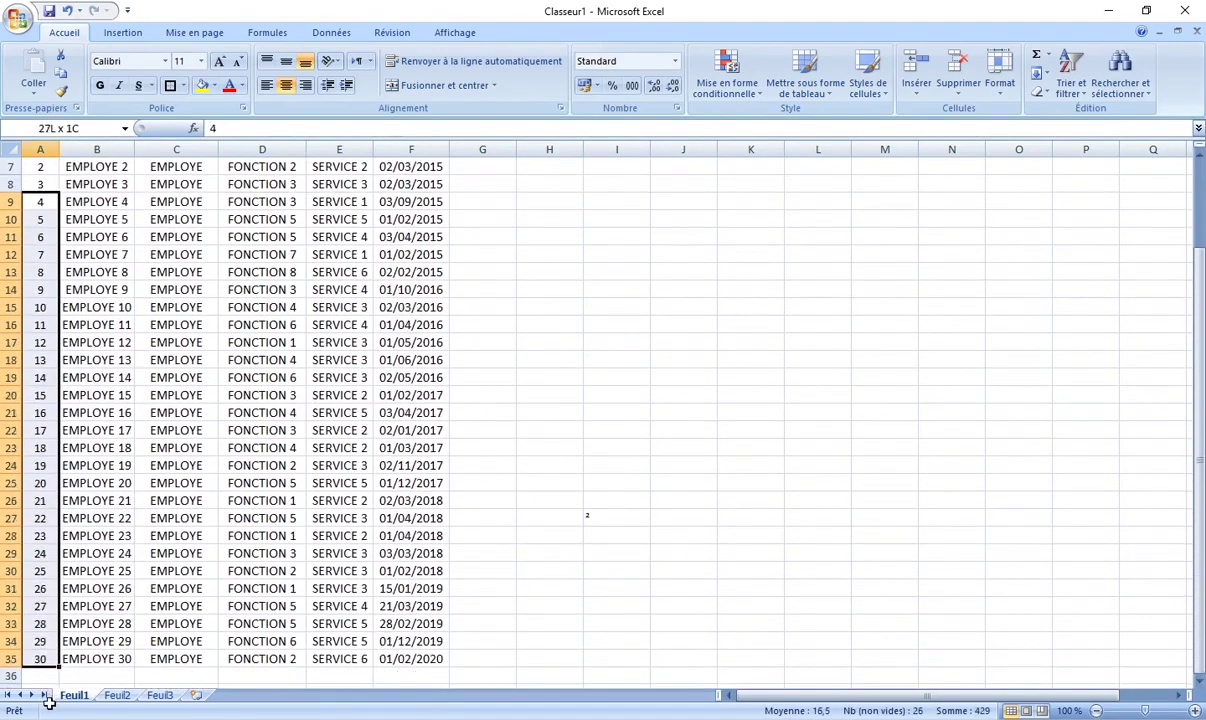
drag(48, 703, 50, 652)
key(Delete)
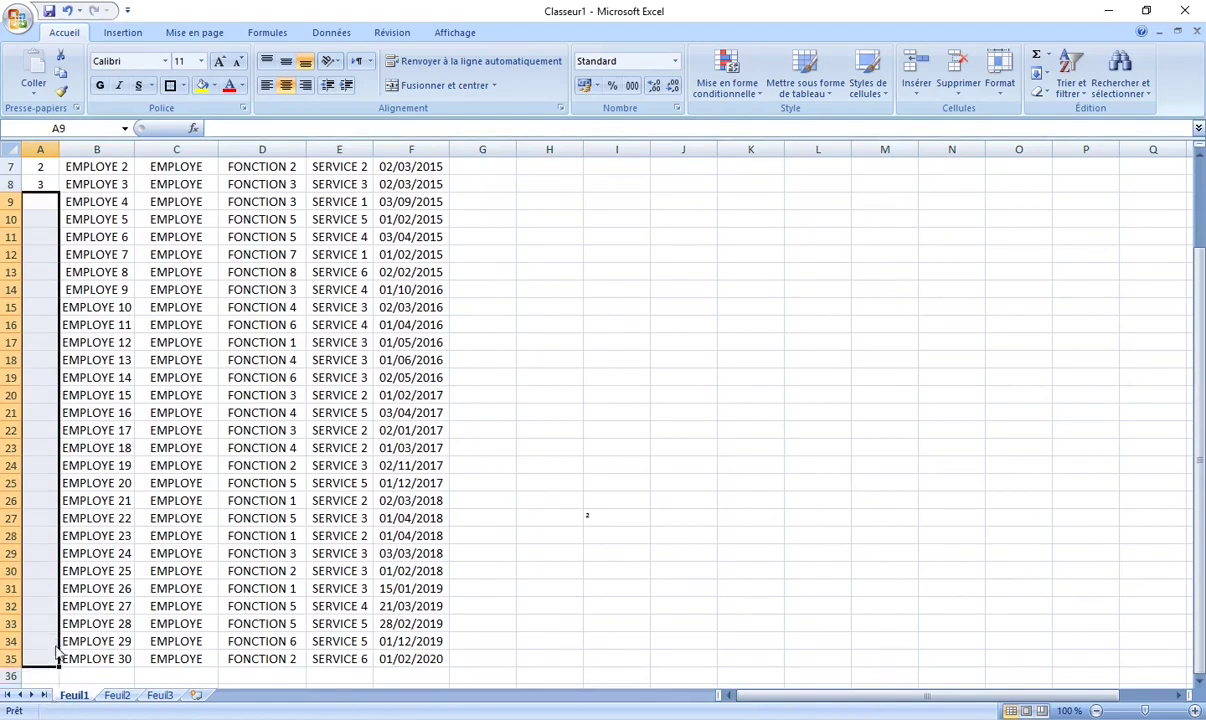
scroll(45, 642, up, 2)
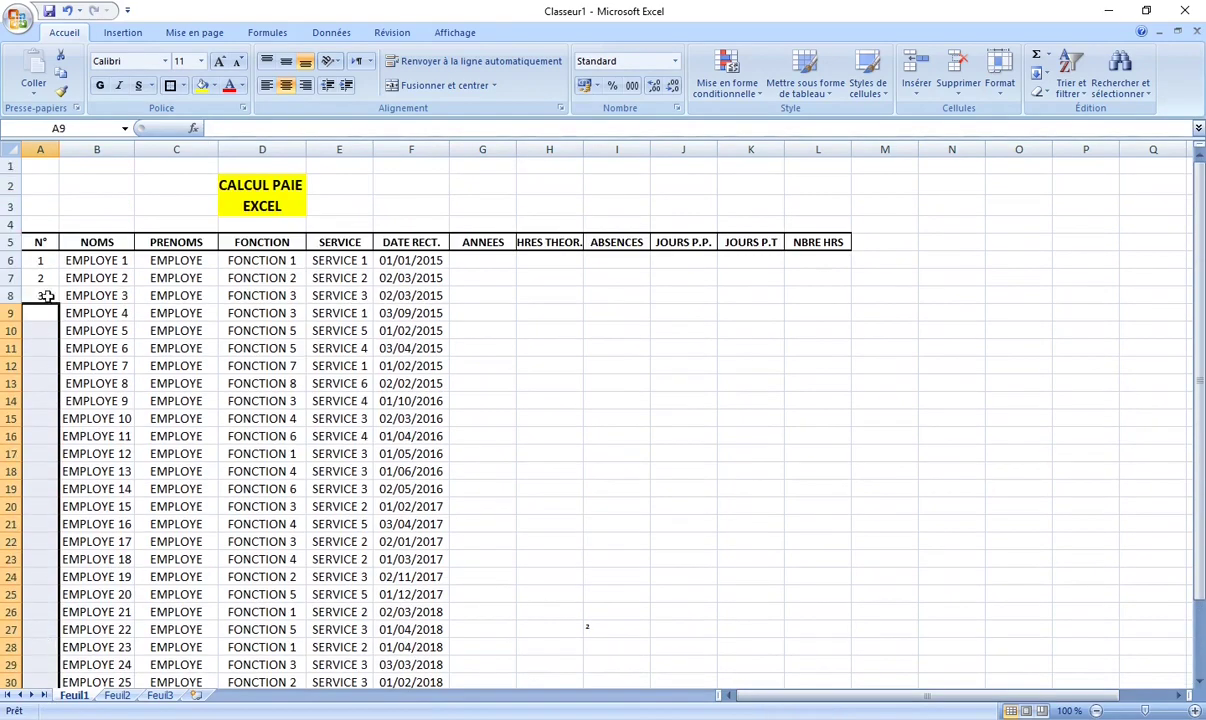
Step: Extend the 1, 2, 3 pattern from A6 down to A35 so rows number 1 to 30
click(39, 261)
drag(39, 261, 41, 293)
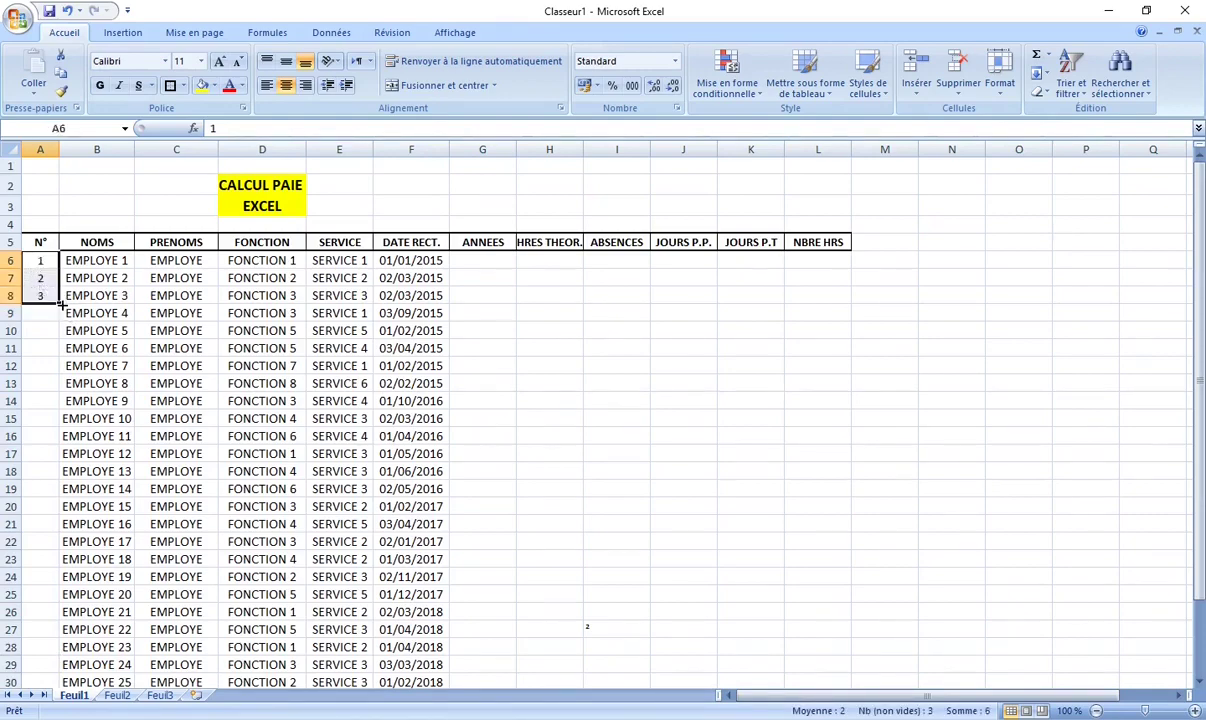
drag(58, 303, 60, 612)
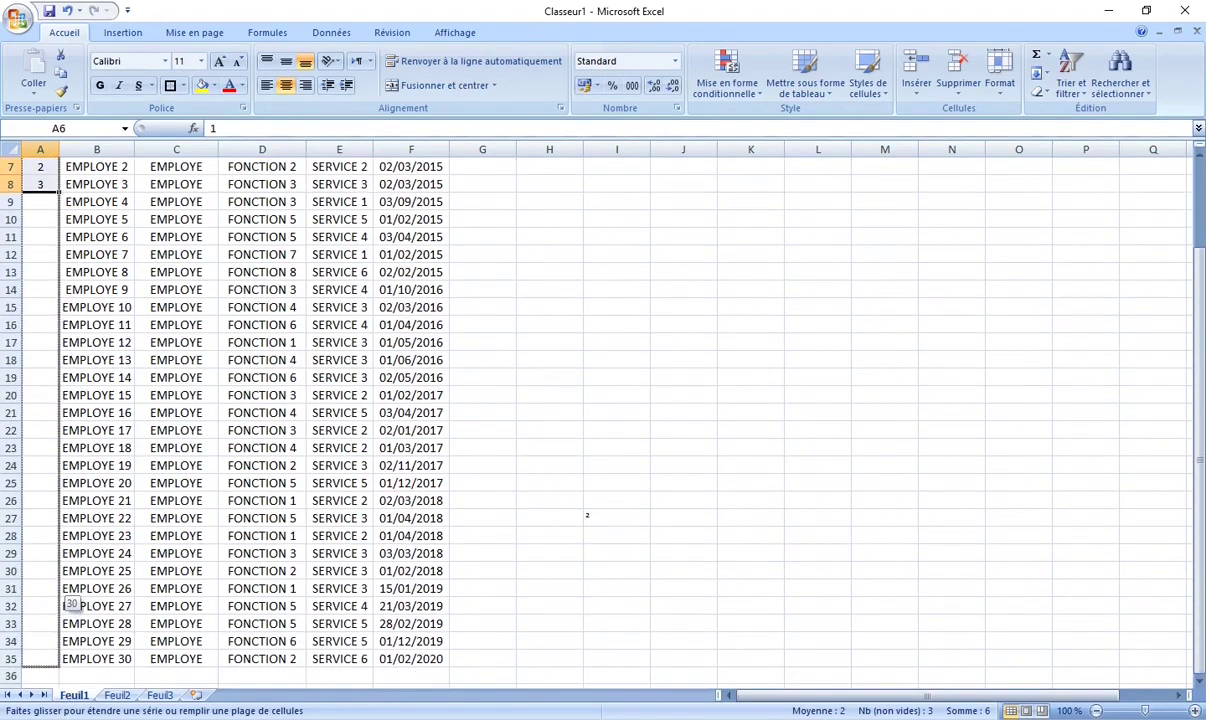
drag(58, 660, 53, 647)
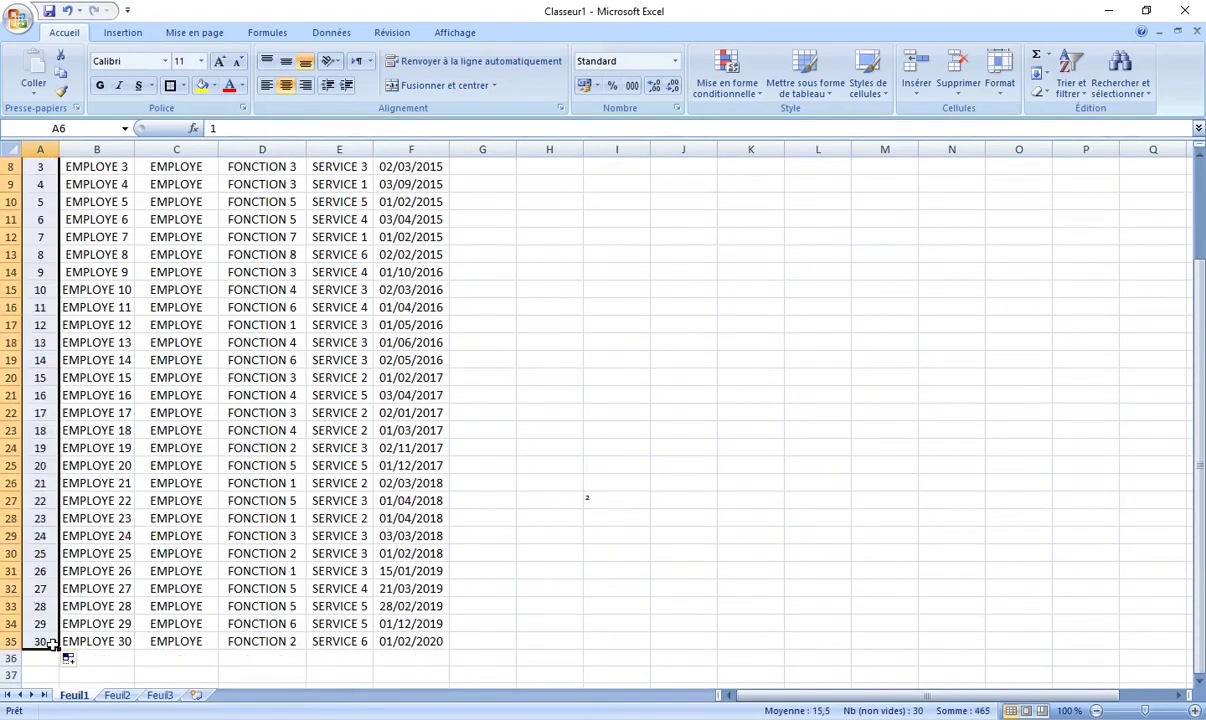
click(40, 641)
scroll(243, 400, up, 3)
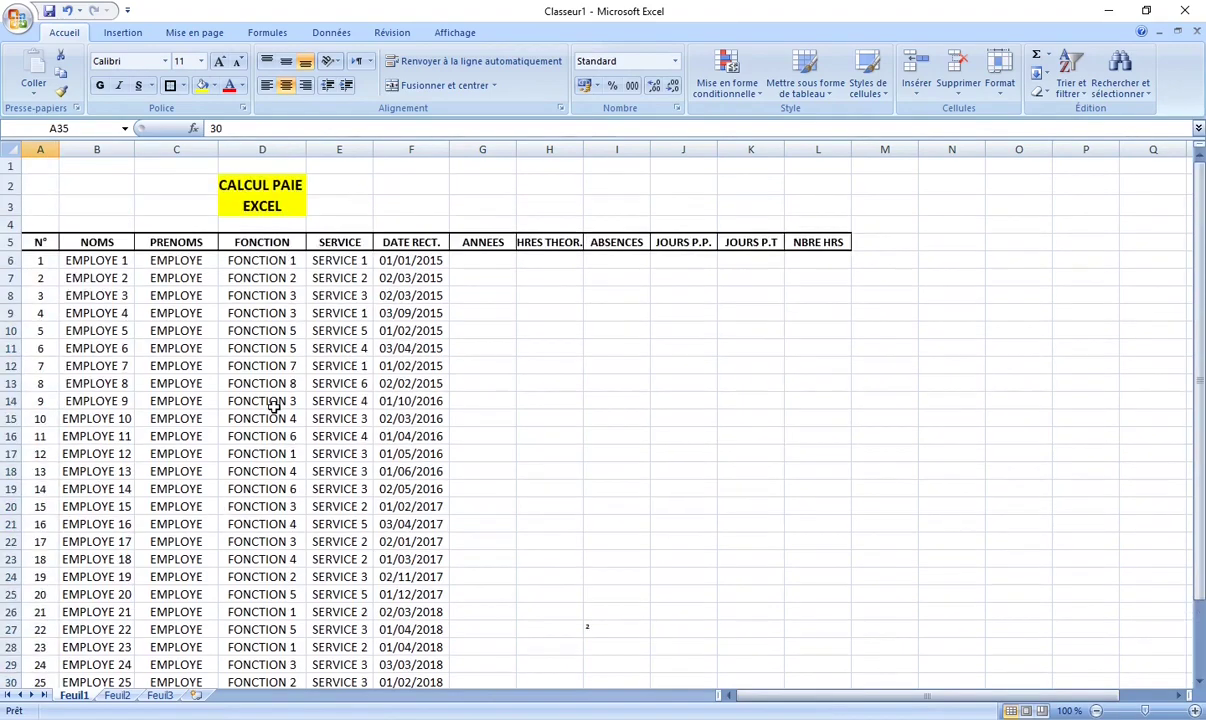
click(120, 260)
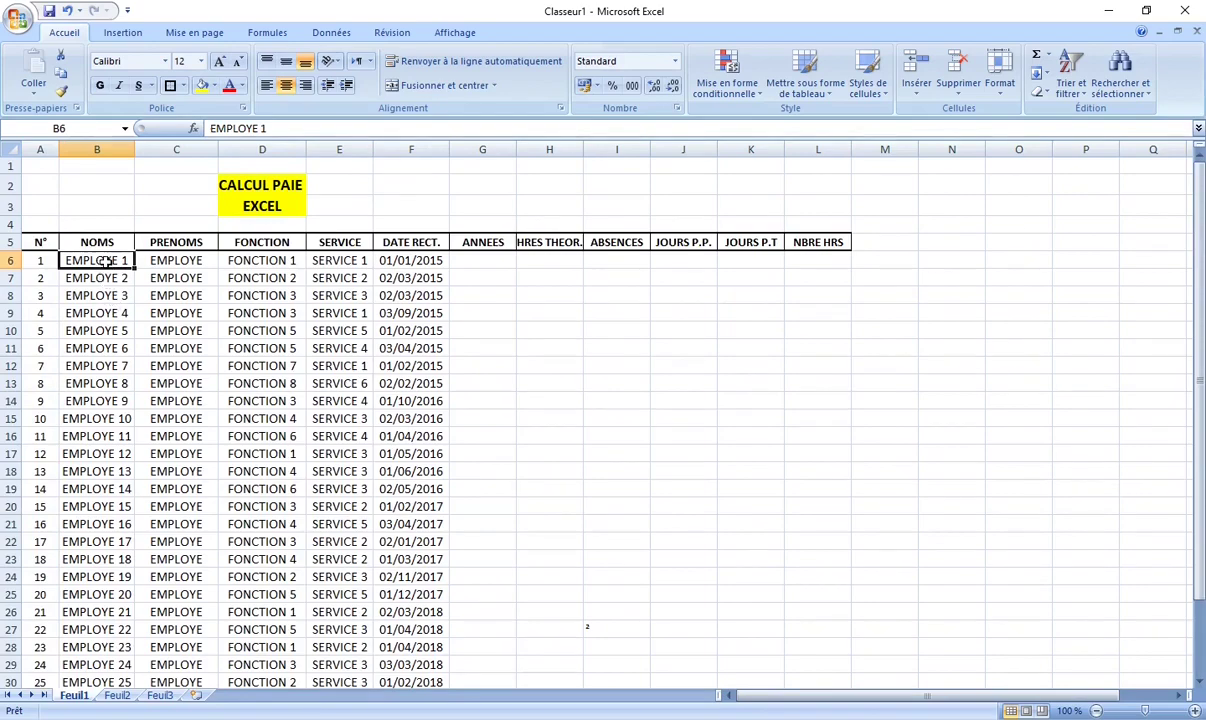
Step: Clear the old employee names from B8 down to B35
scroll(118, 346, down, 4)
scroll(118, 346, up, 1)
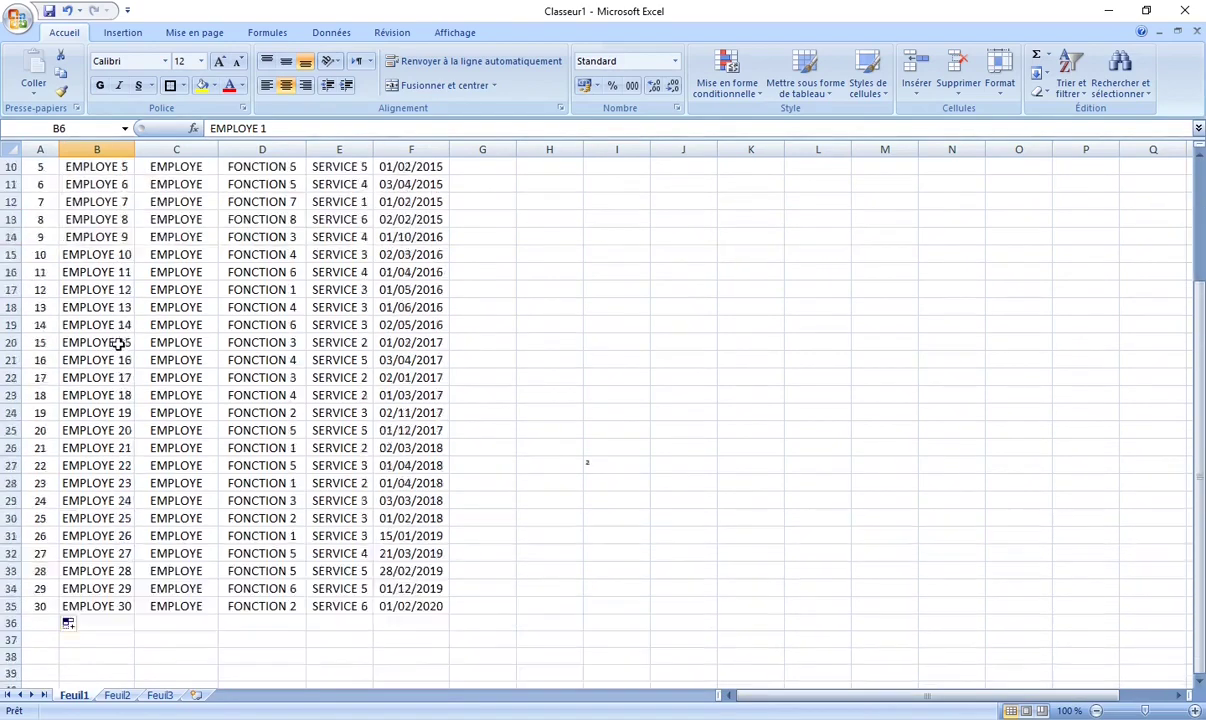
scroll(112, 320, up, 3)
mouse_move(103, 295)
mouse_down()
mouse_move(105, 548)
mouse_move(123, 645)
mouse_up()
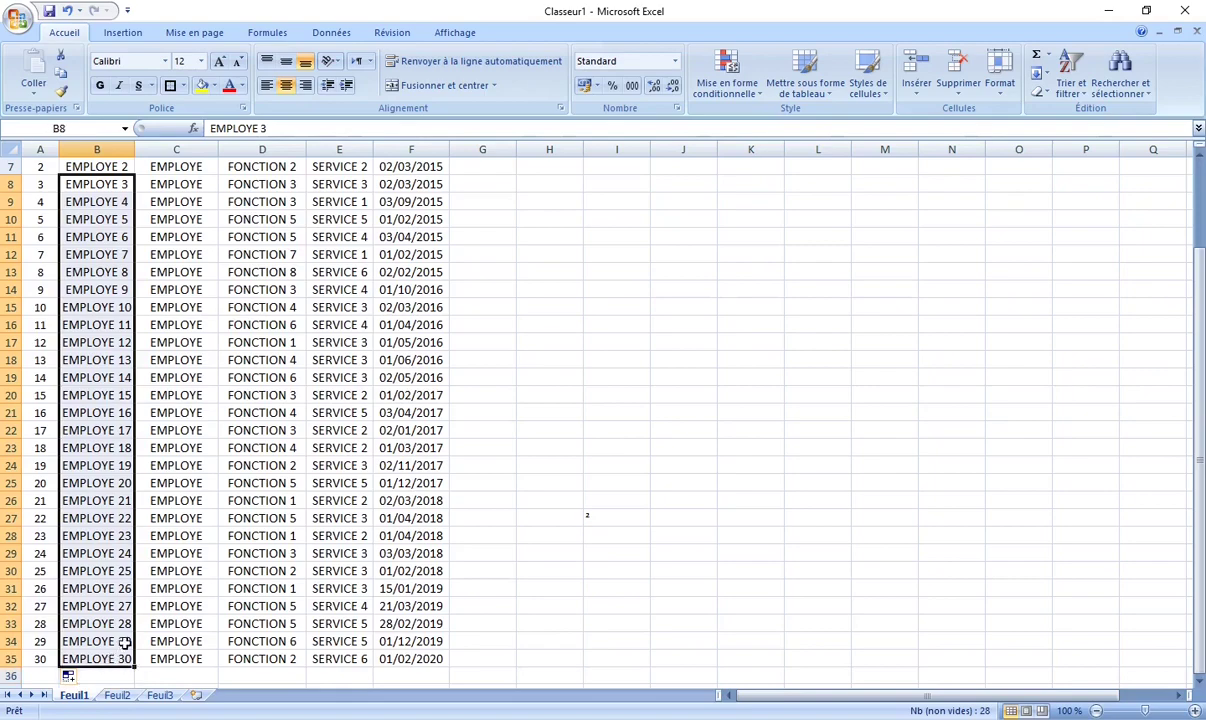
key(Delete)
Step: Extend the EMPLOYE 1, EMPLOYE 2 pattern down to row 35, ending at EMPLOYE 30
scroll(128, 641, up, 2)
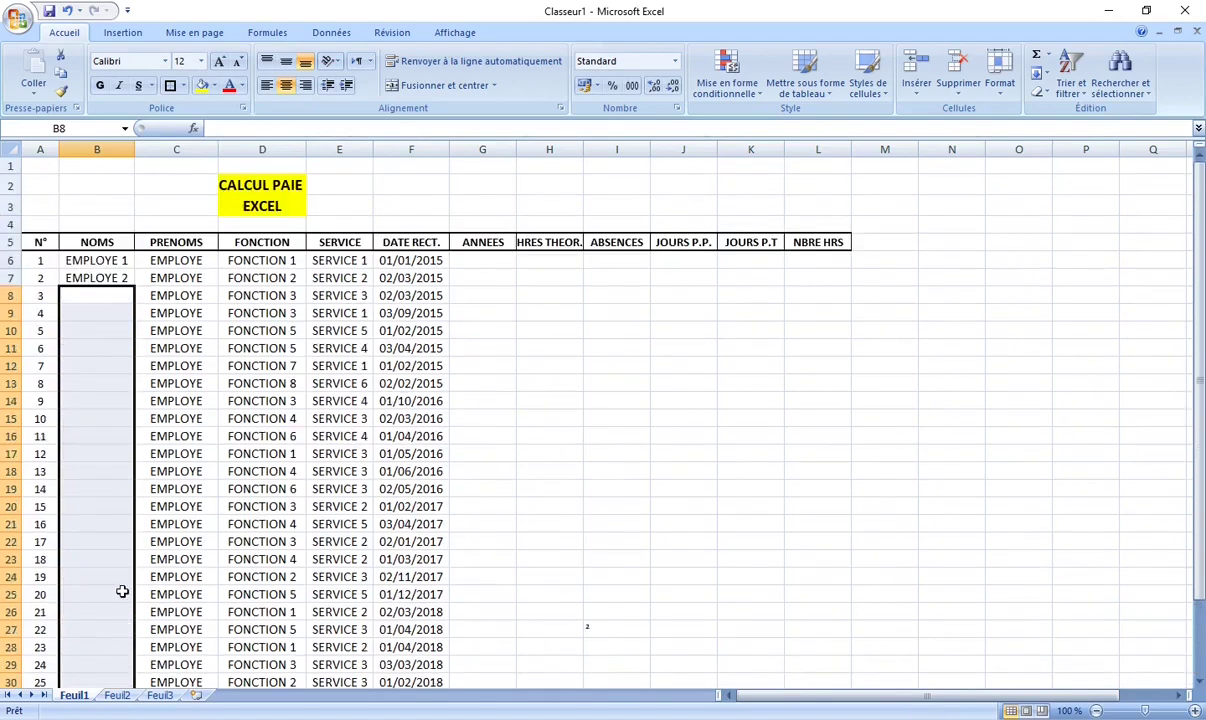
click(97, 260)
drag(97, 260, 130, 600)
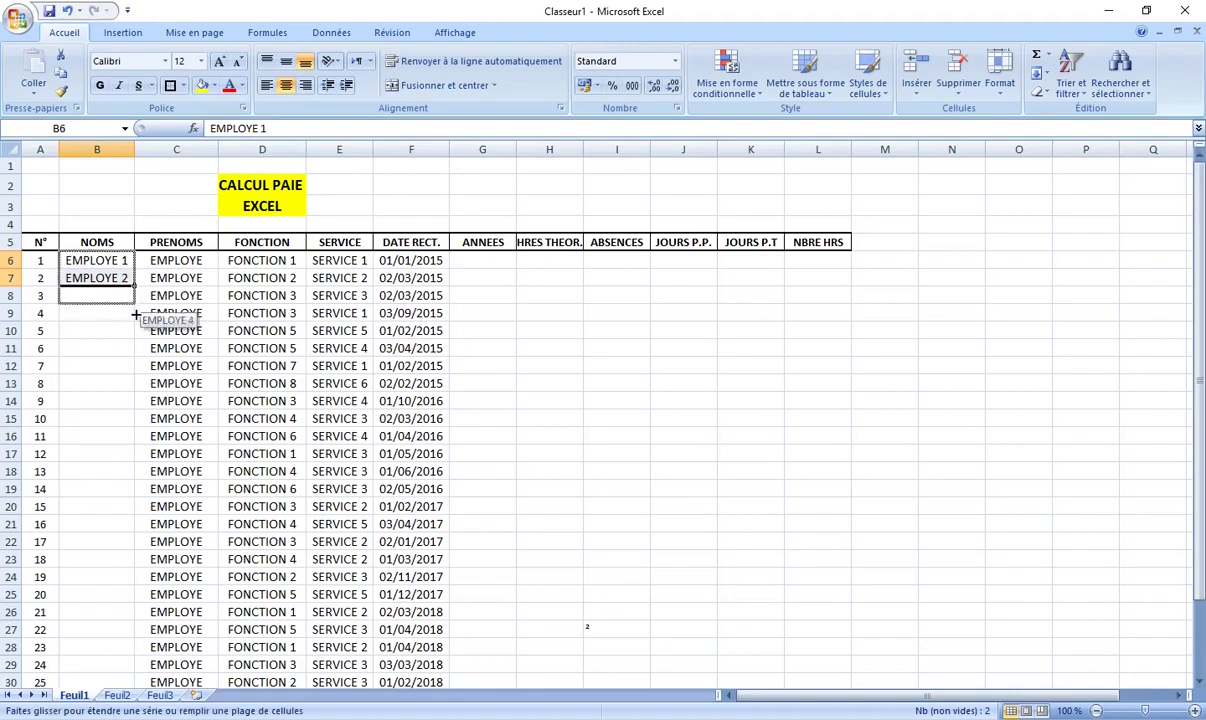
drag(121, 646, 124, 676)
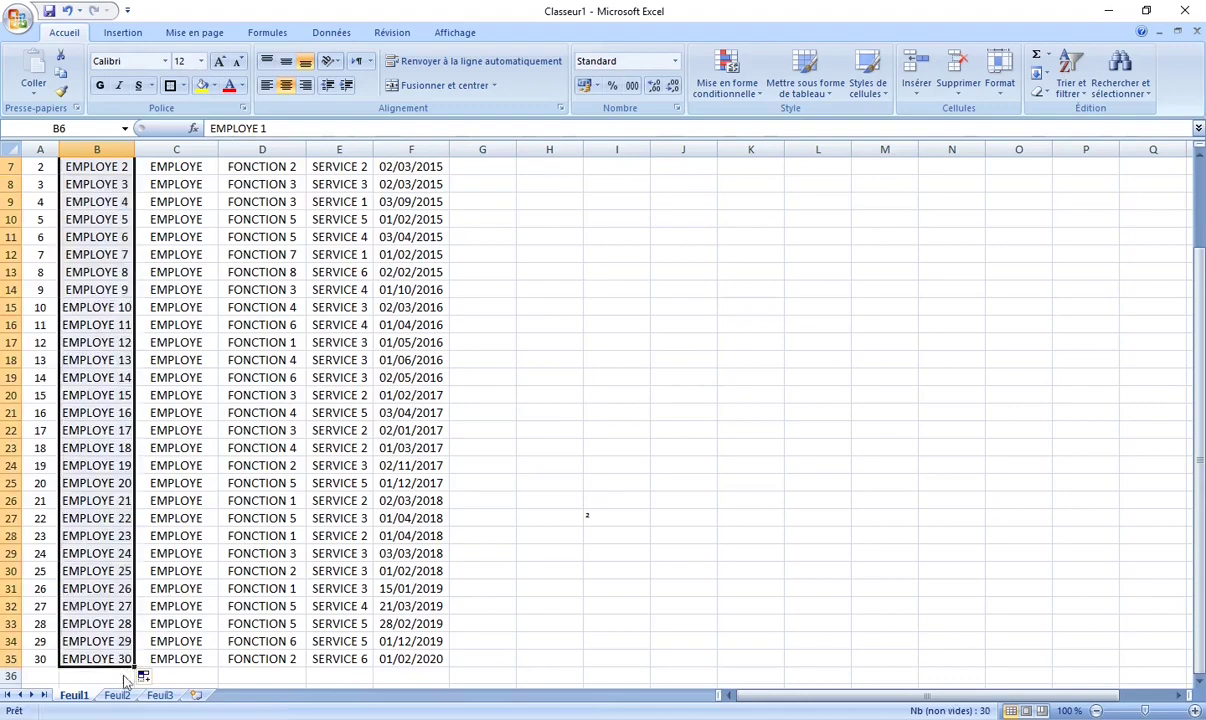
click(108, 590)
key(Down)
key(Down)
key(Down)
scroll(110, 470, down, 3)
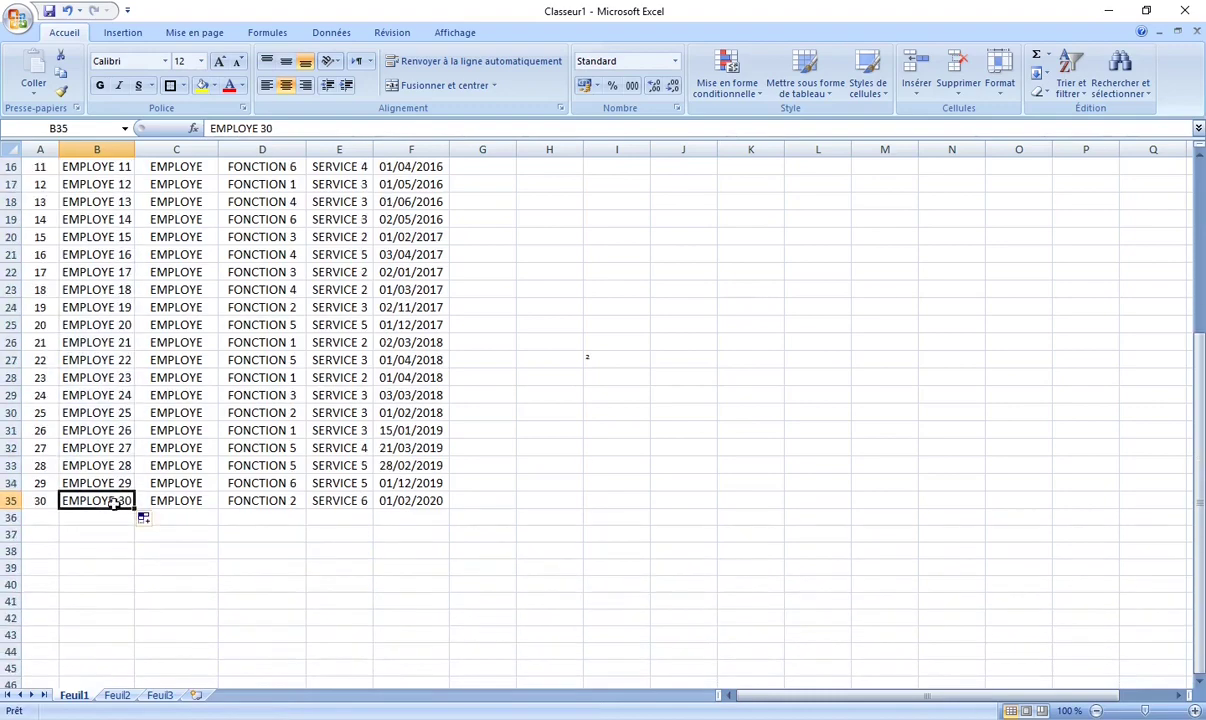
scroll(197, 423, up, 5)
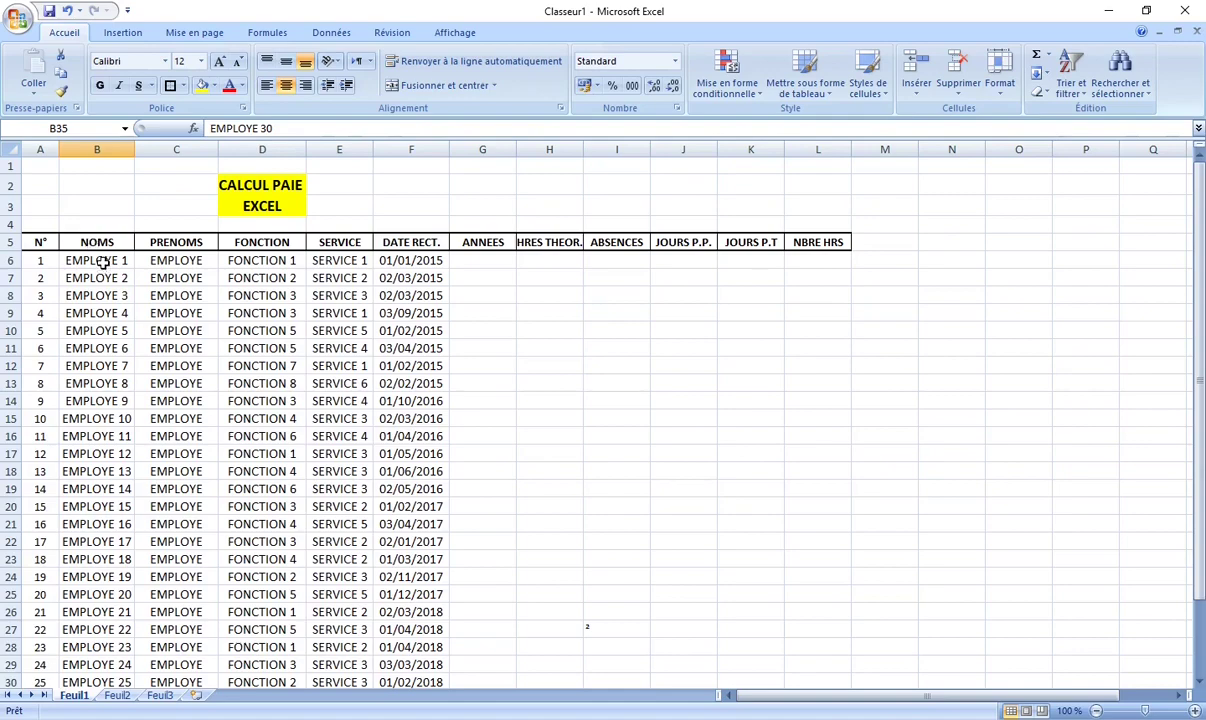
click(32, 259)
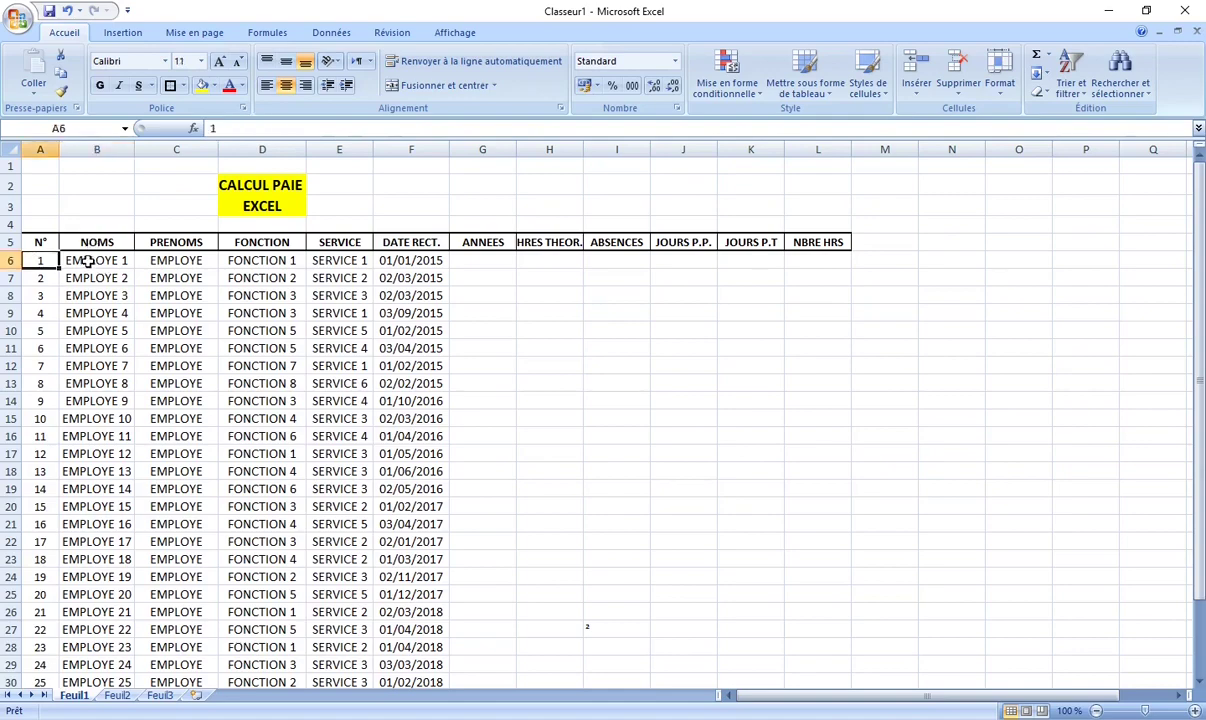
click(88, 260)
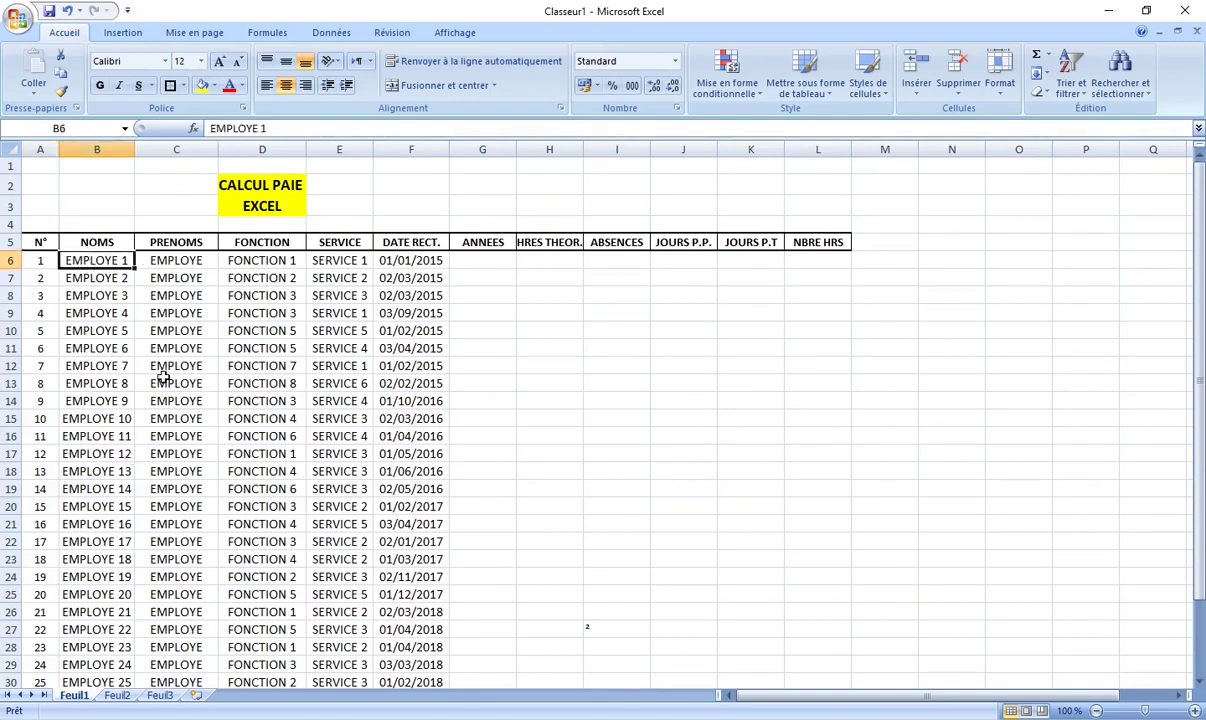
scroll(103, 283, down, 3)
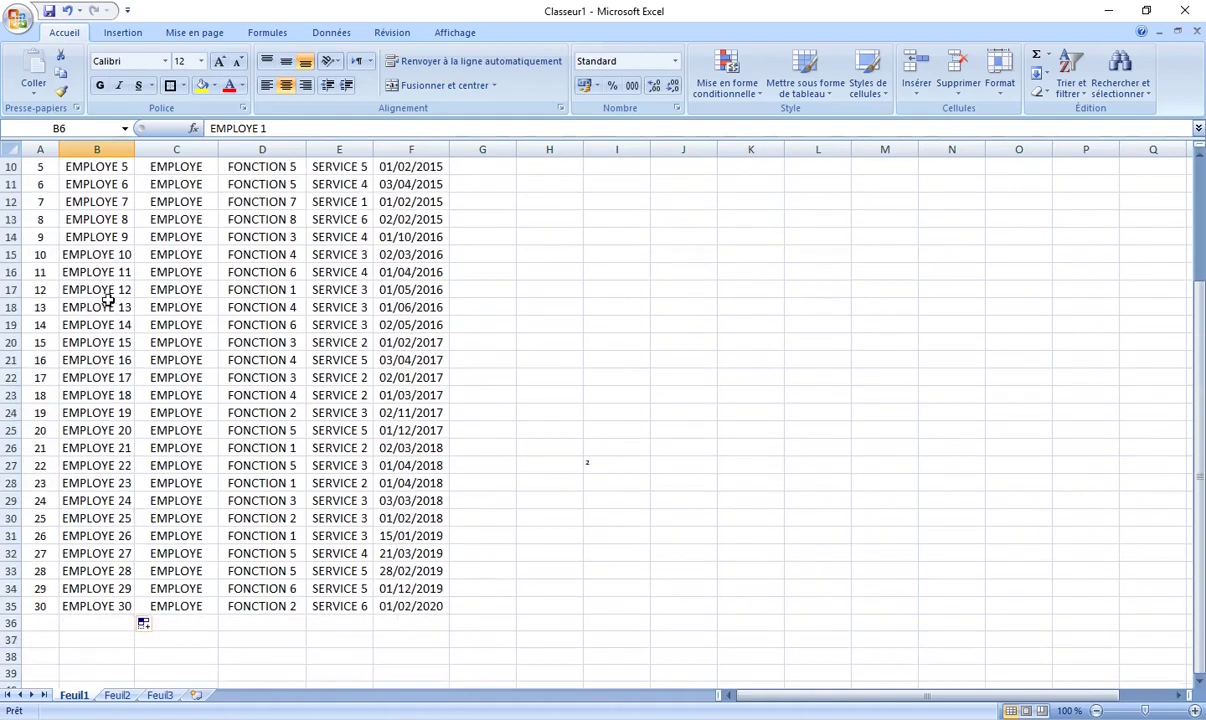
click(108, 603)
scroll(190, 330, up, 3)
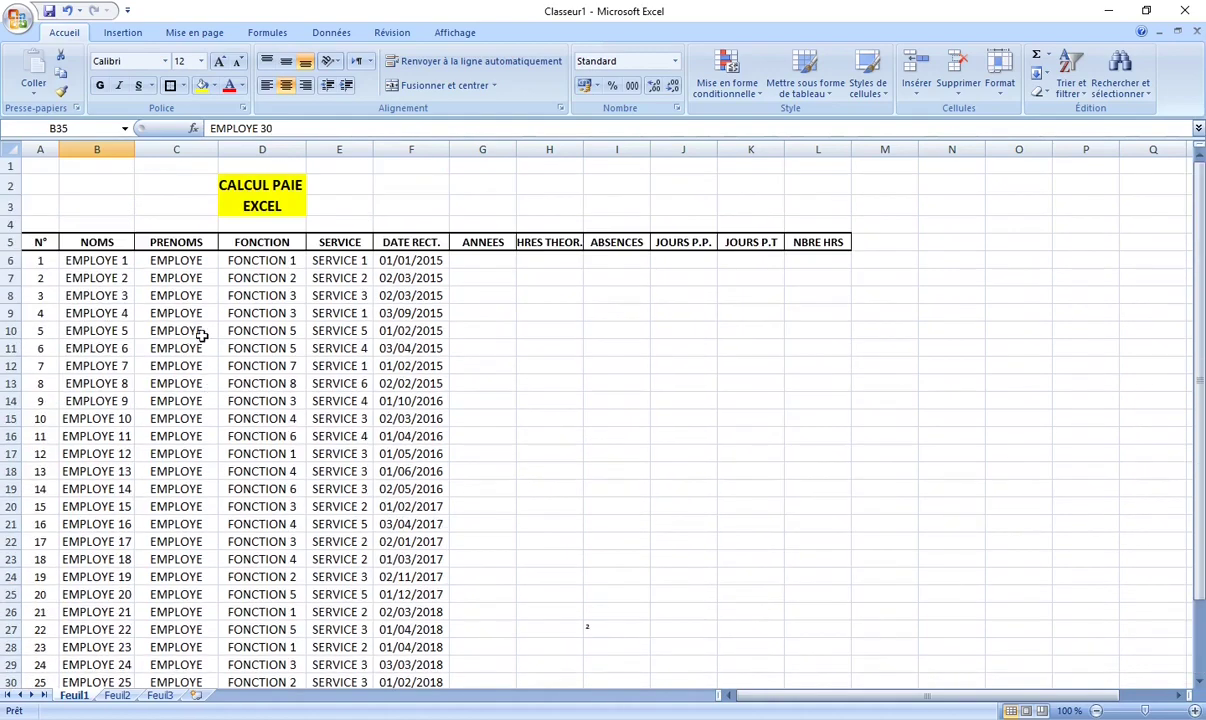
click(193, 259)
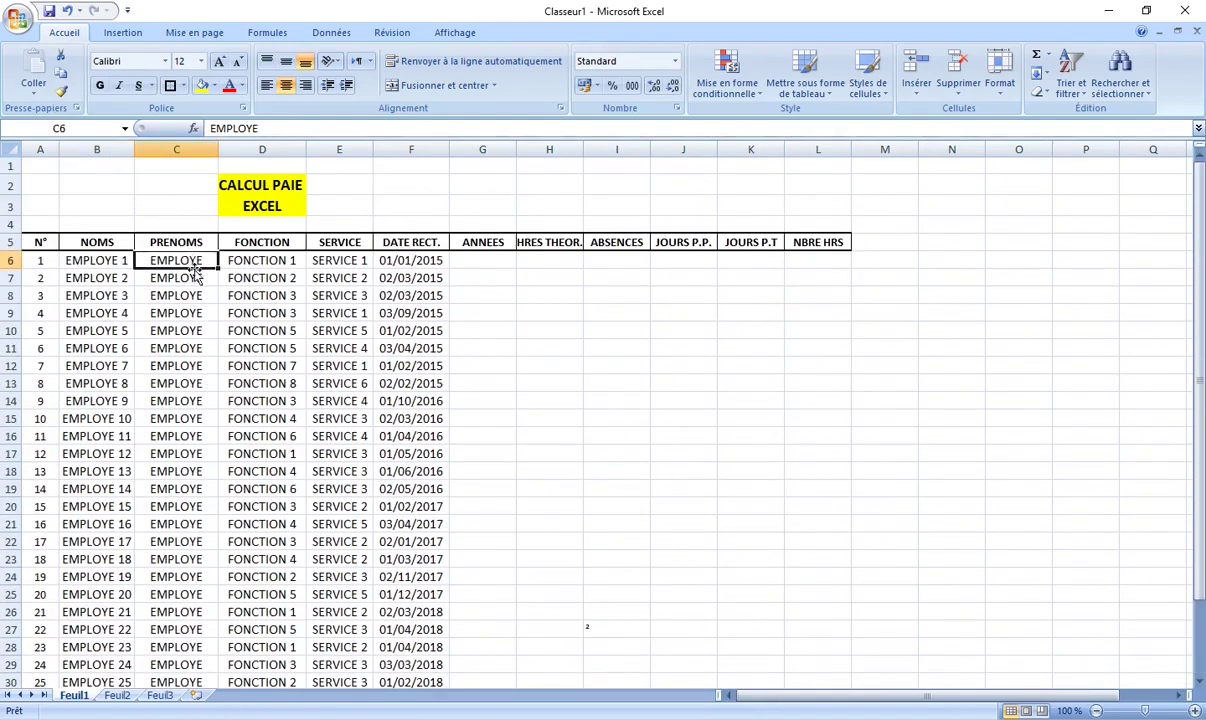
click(260, 261)
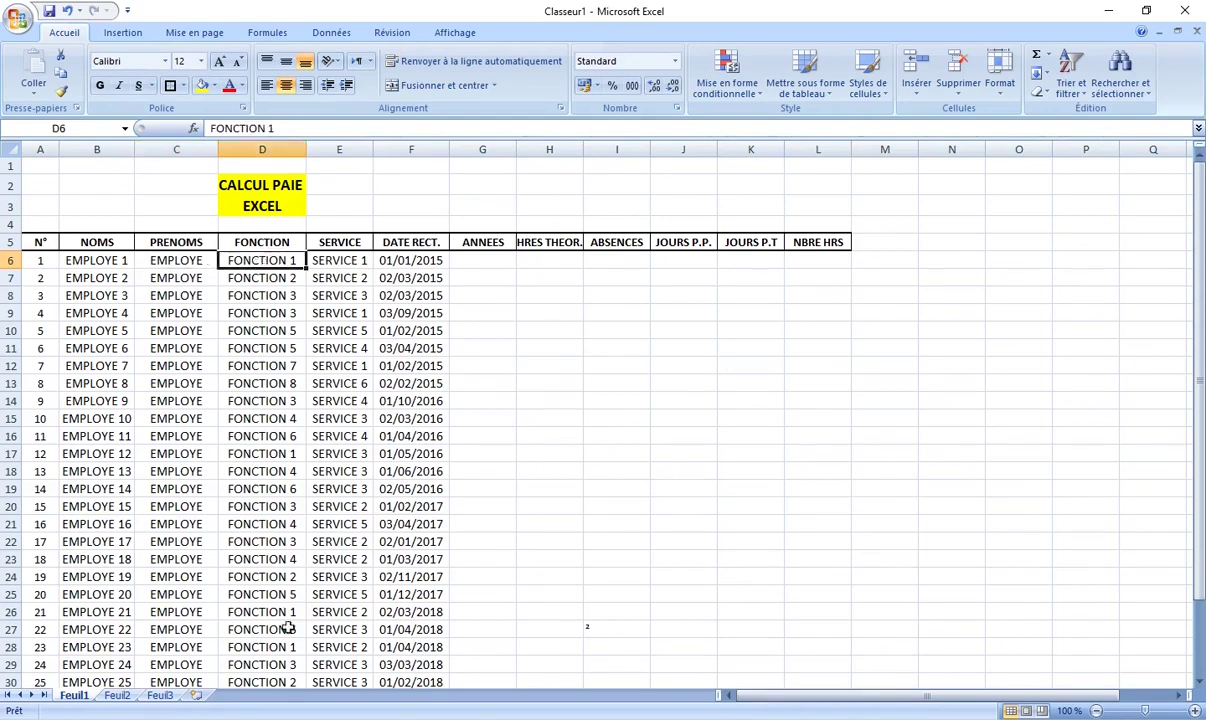
scroll(272, 508, down, 3)
scroll(273, 510, up, 3)
click(267, 297)
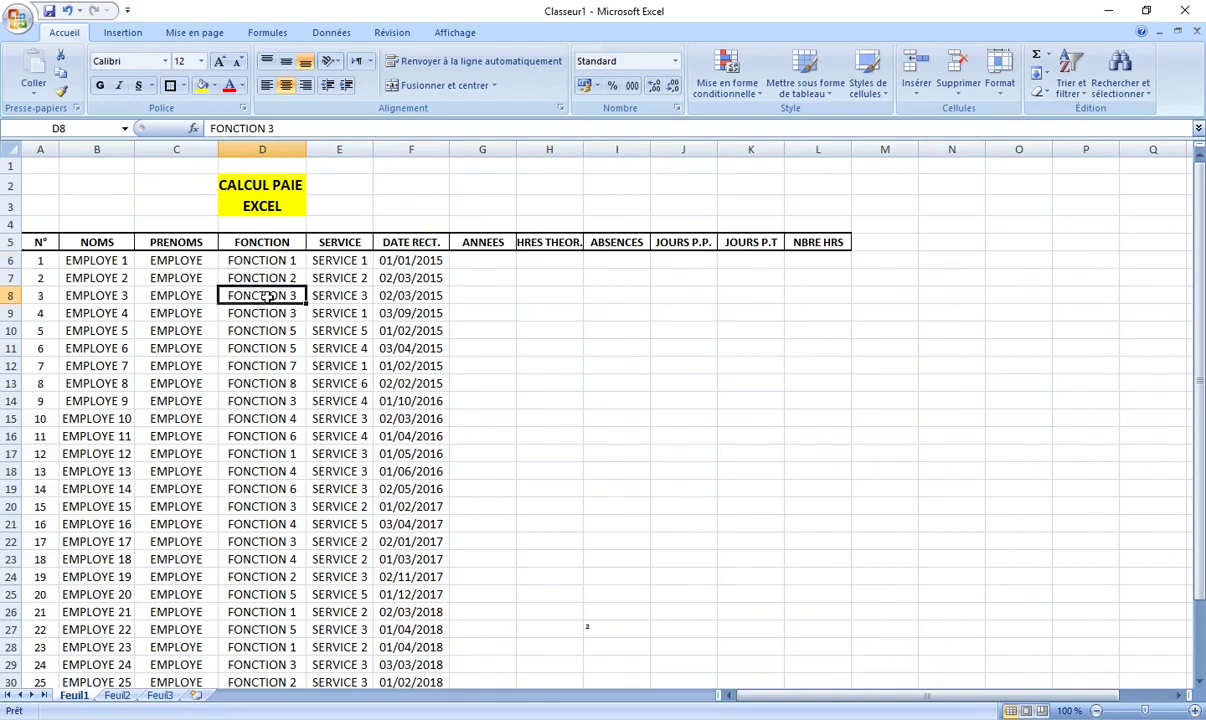
click(268, 313)
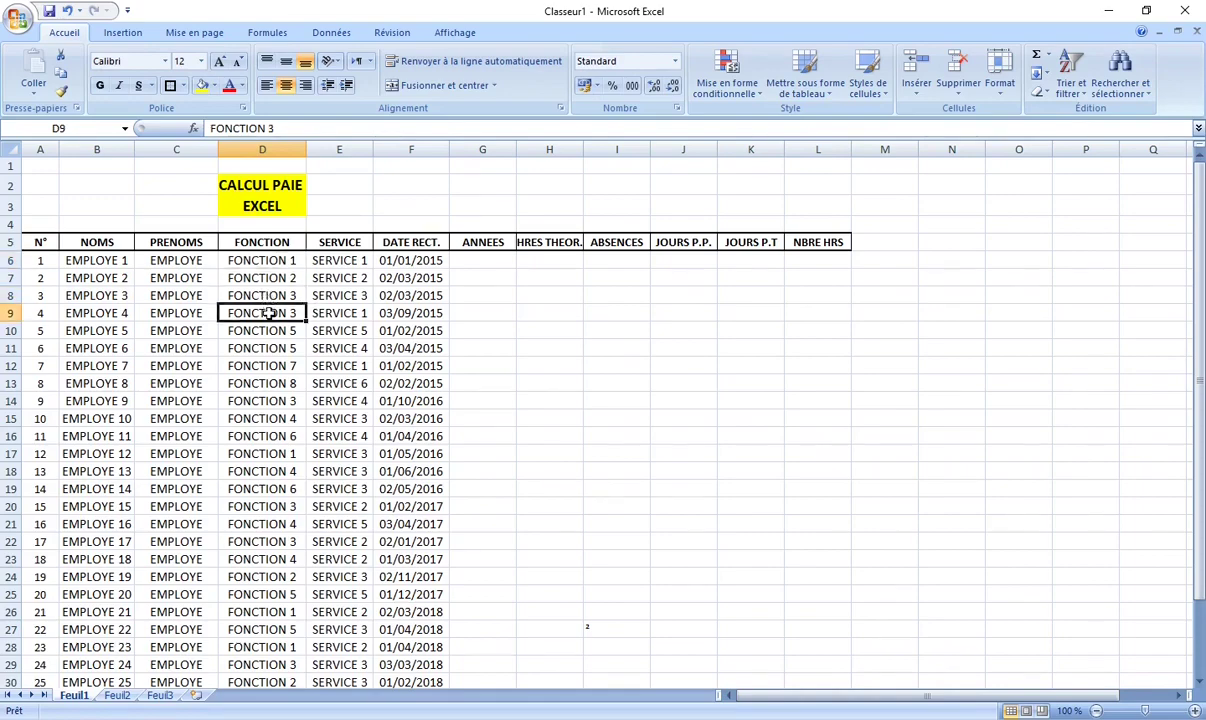
click(261, 400)
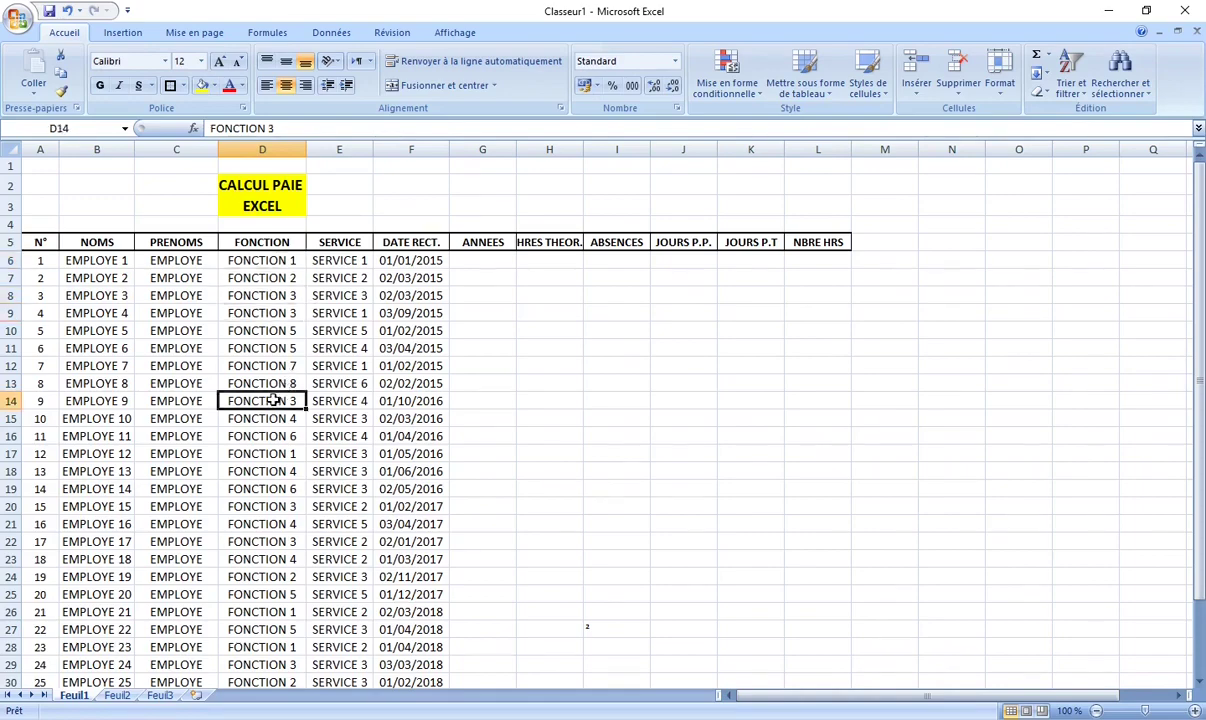
click(268, 506)
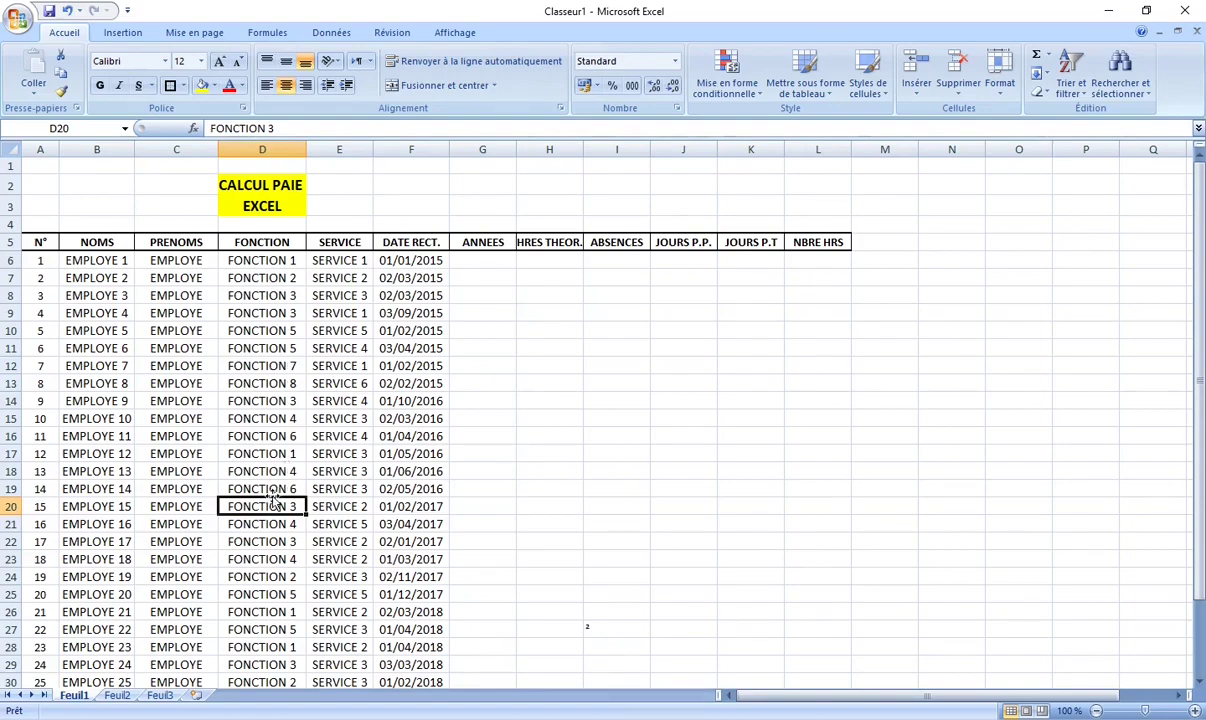
scroll(293, 438, down, 3)
scroll(283, 355, up, 3)
click(355, 264)
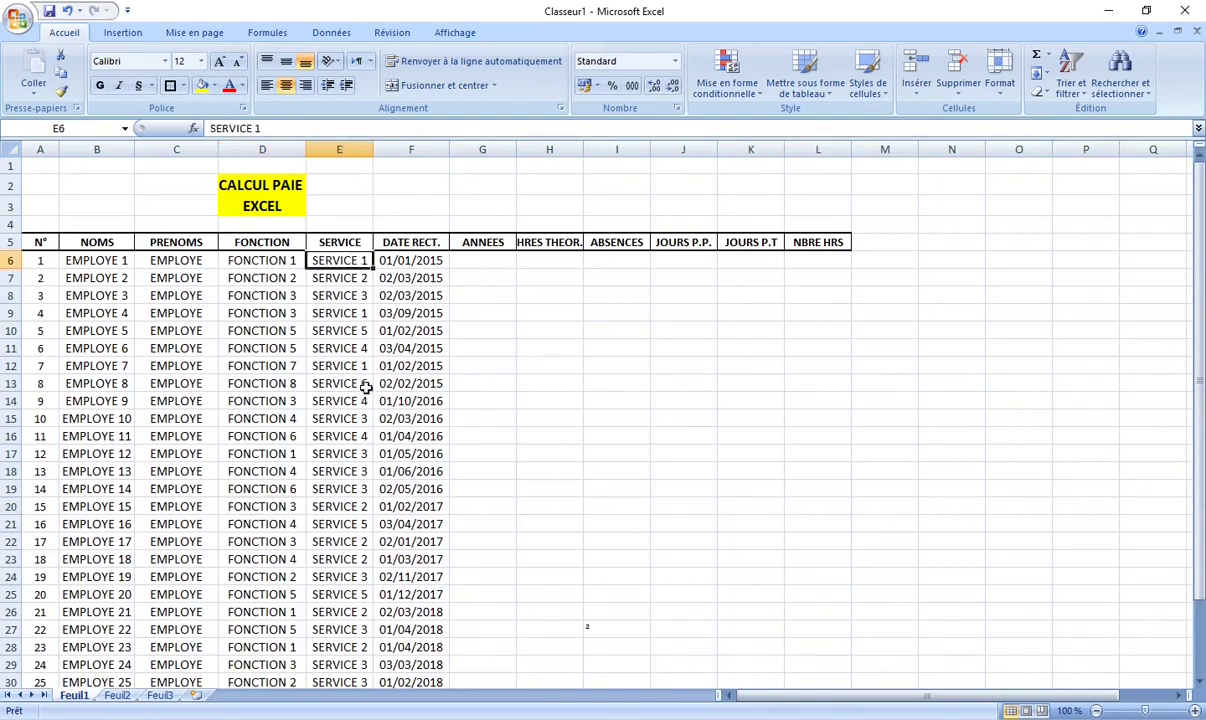
scroll(360, 565, down, 3)
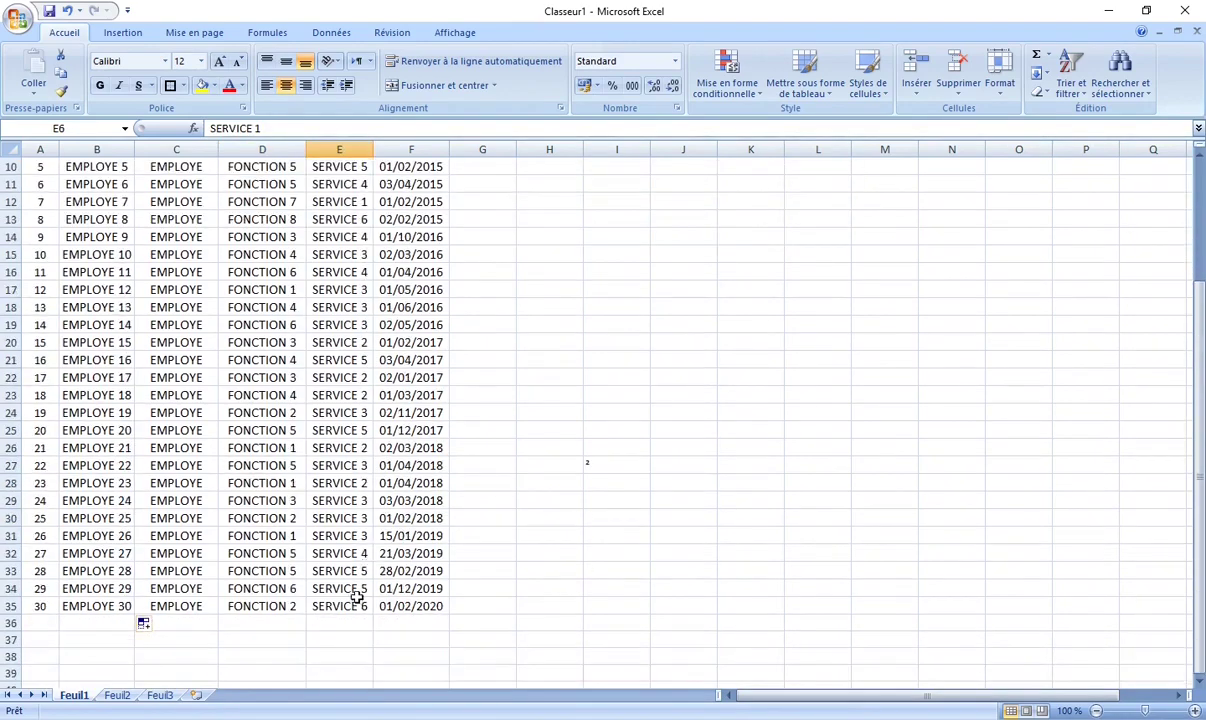
scroll(345, 425, up, 3)
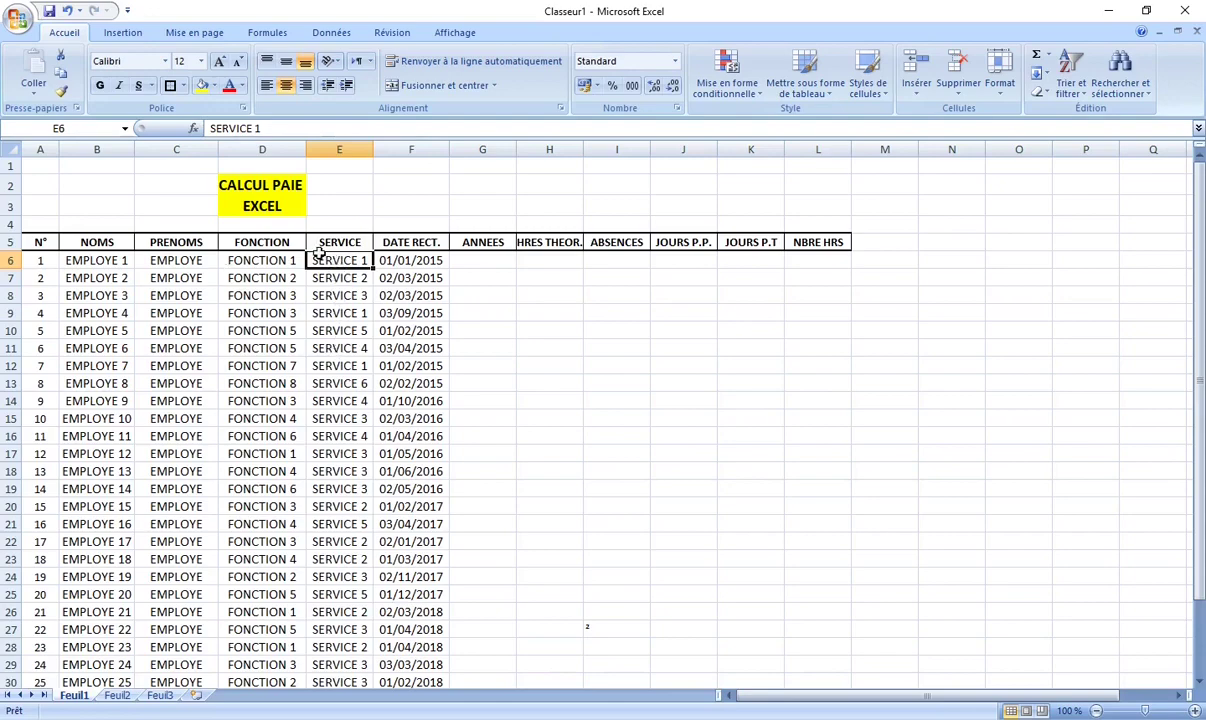
click(345, 313)
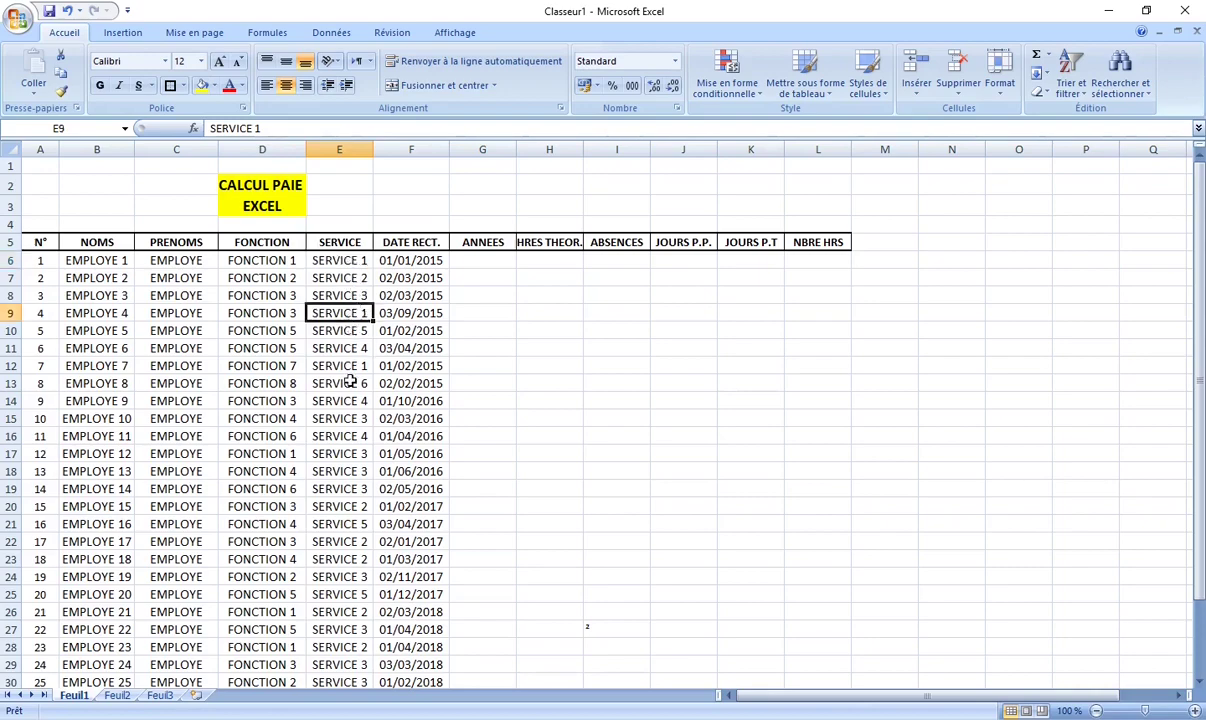
scroll(330, 420, down, 2)
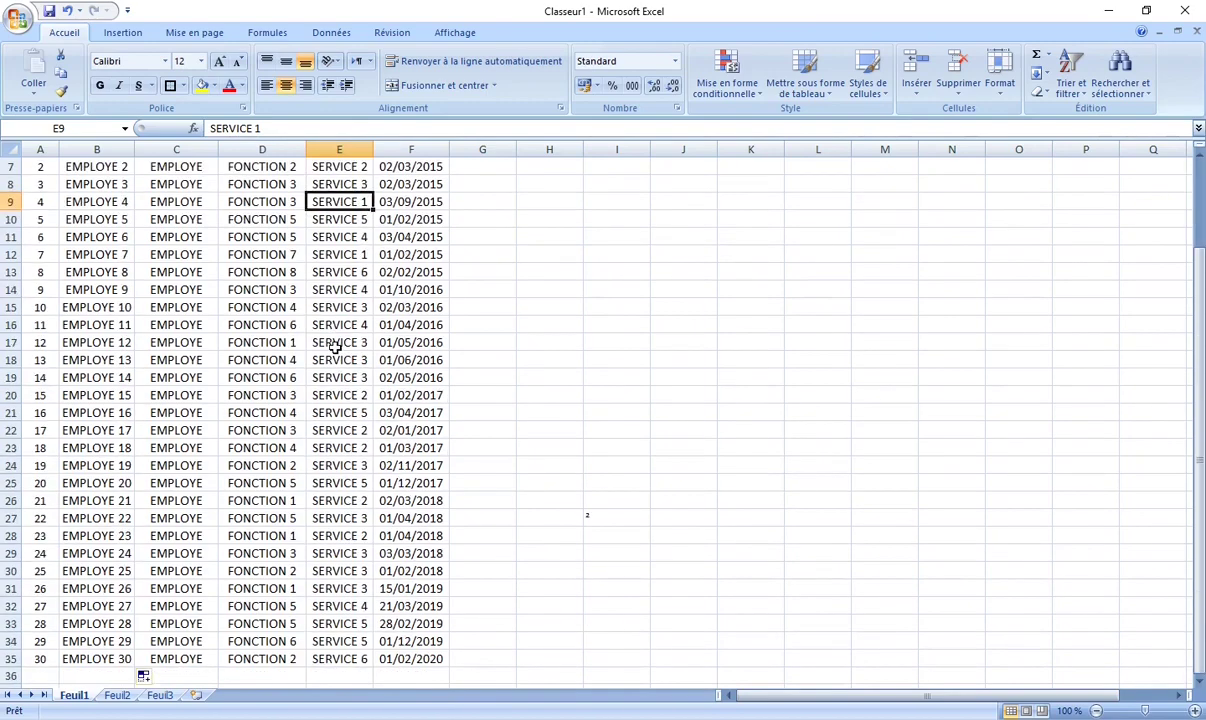
scroll(331, 343, up, 2)
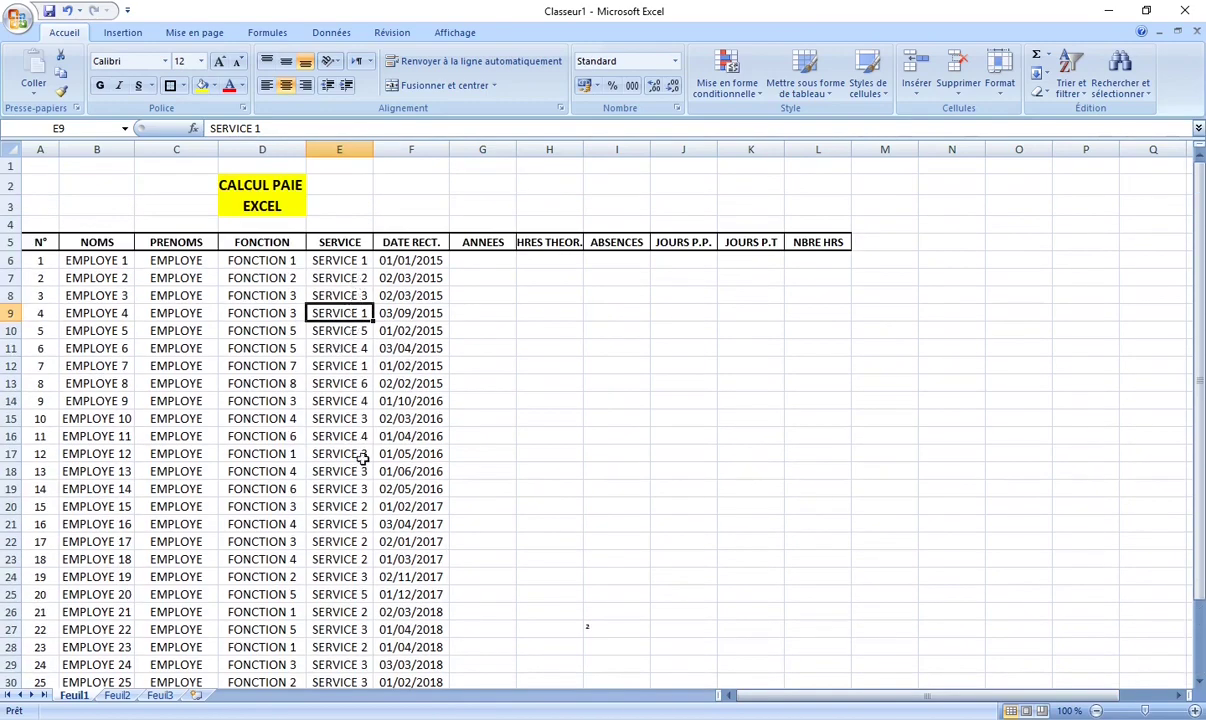
click(392, 258)
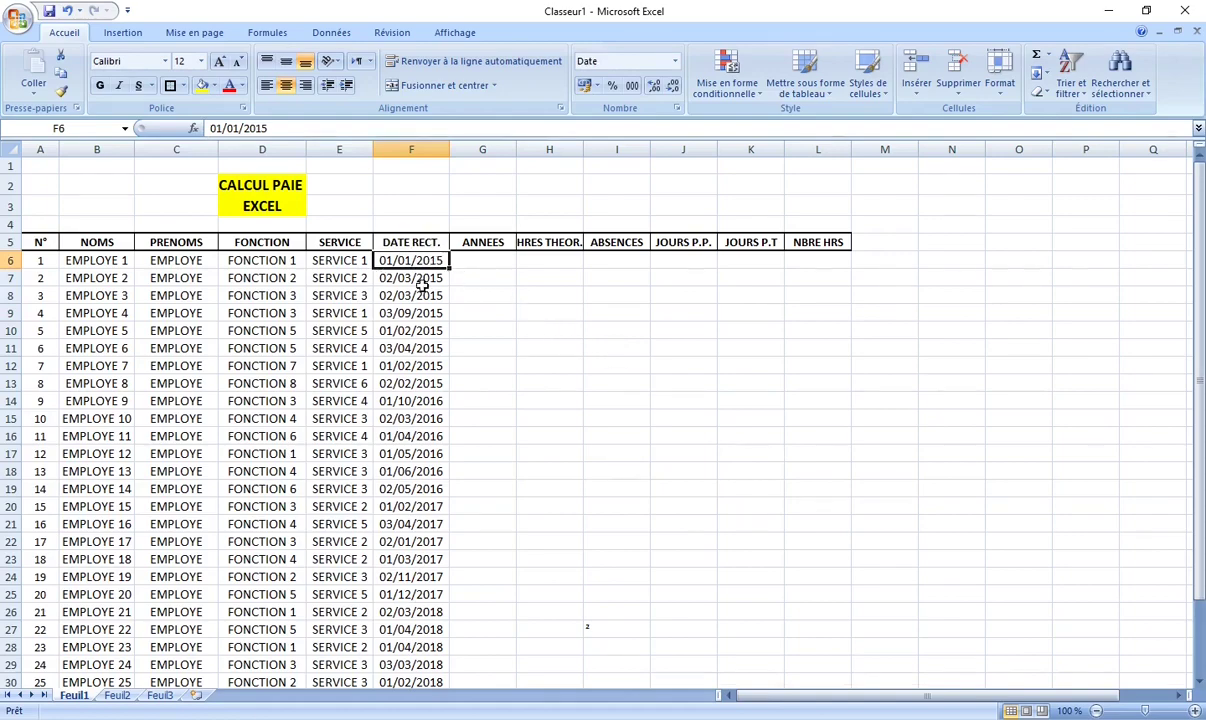
scroll(422, 288, down, 2)
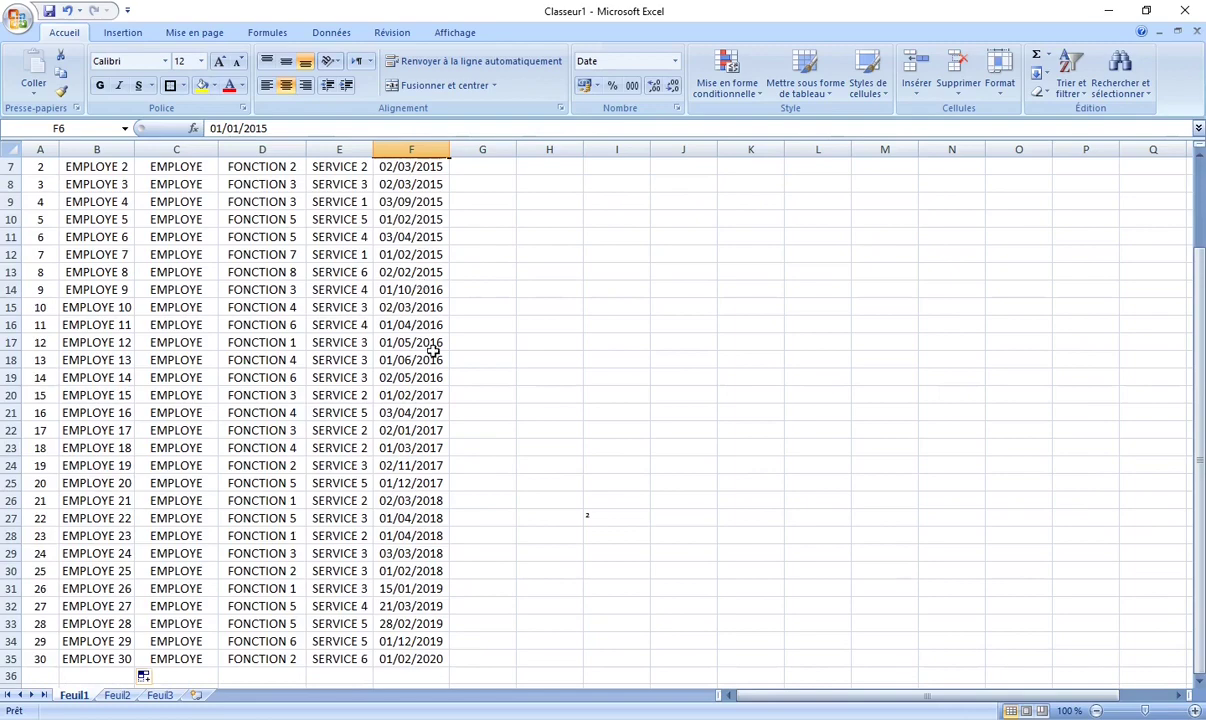
click(421, 343)
click(423, 462)
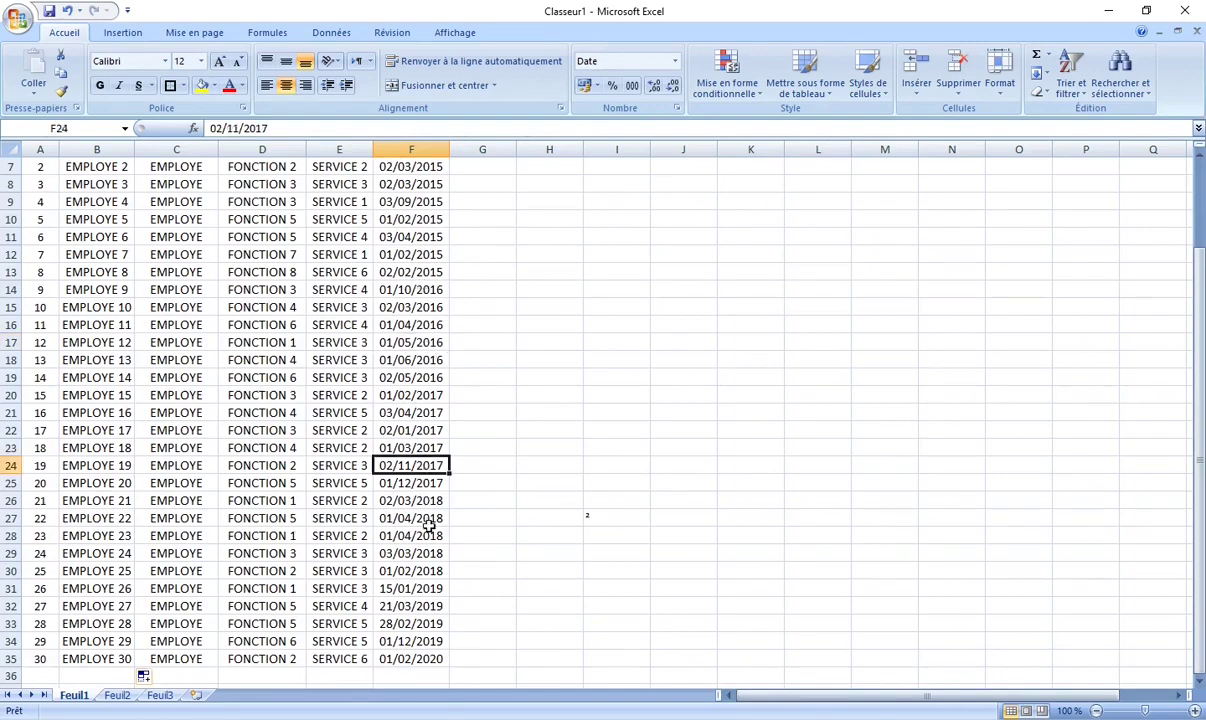
click(431, 535)
click(432, 639)
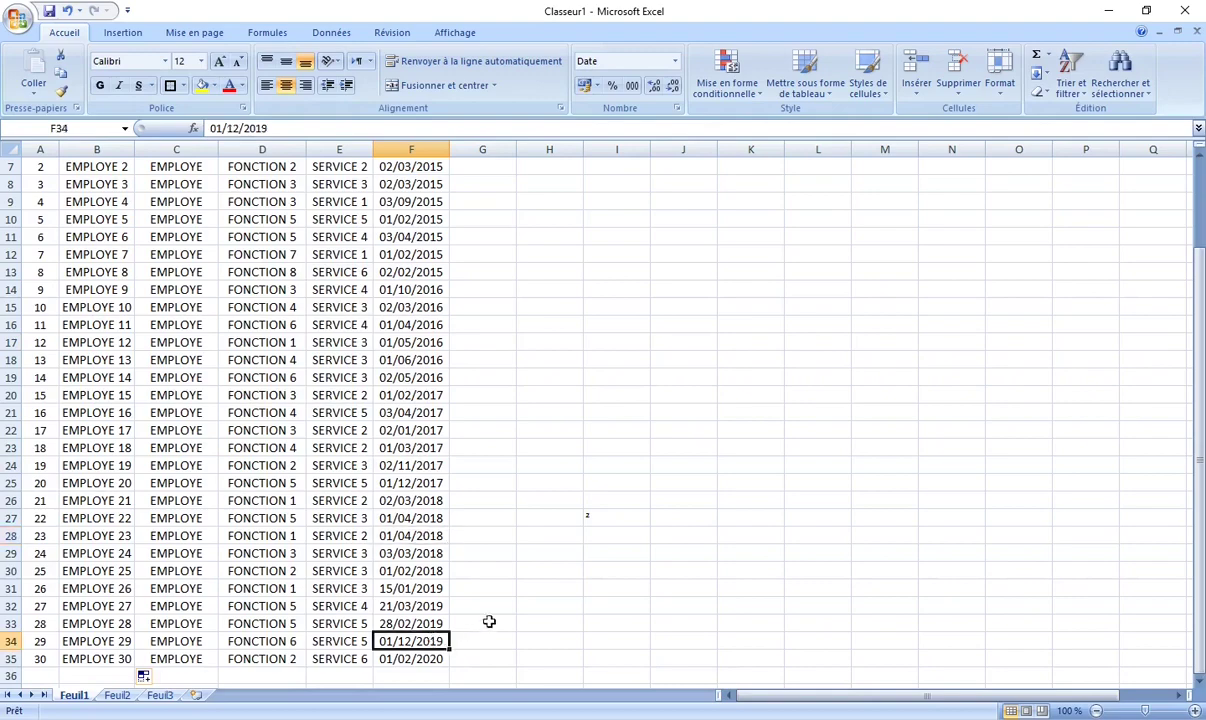
click(433, 657)
scroll(634, 527, up, 2)
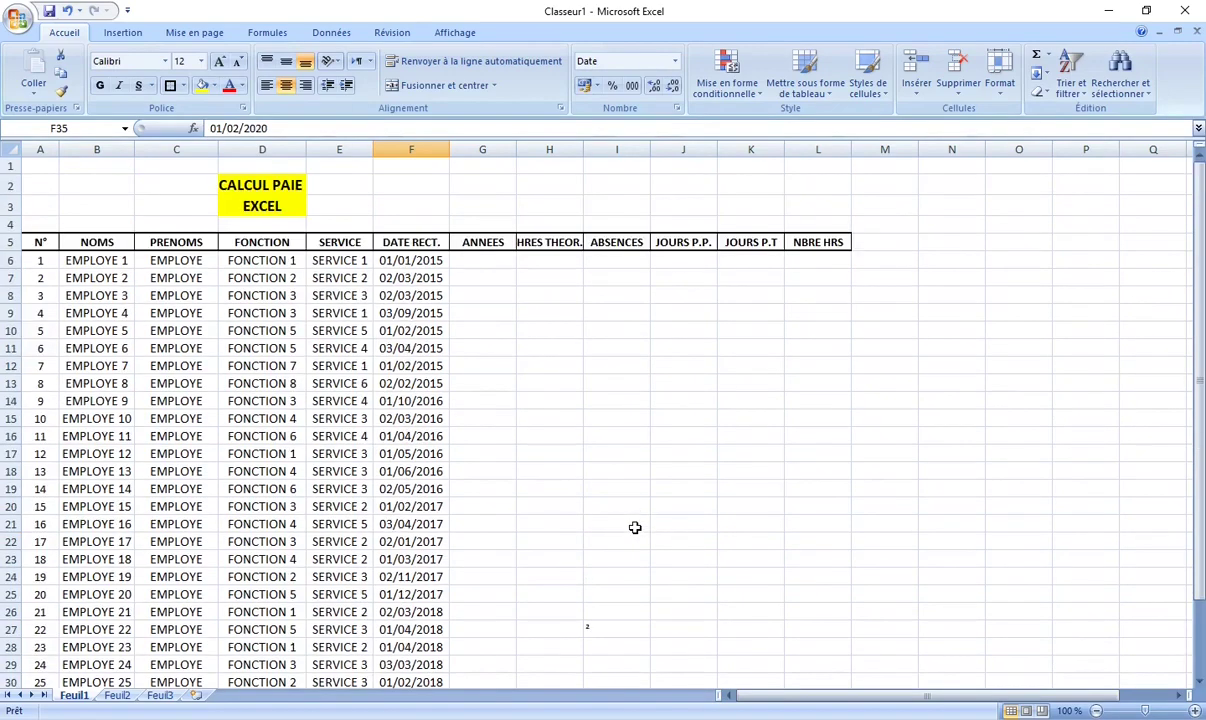
click(490, 261)
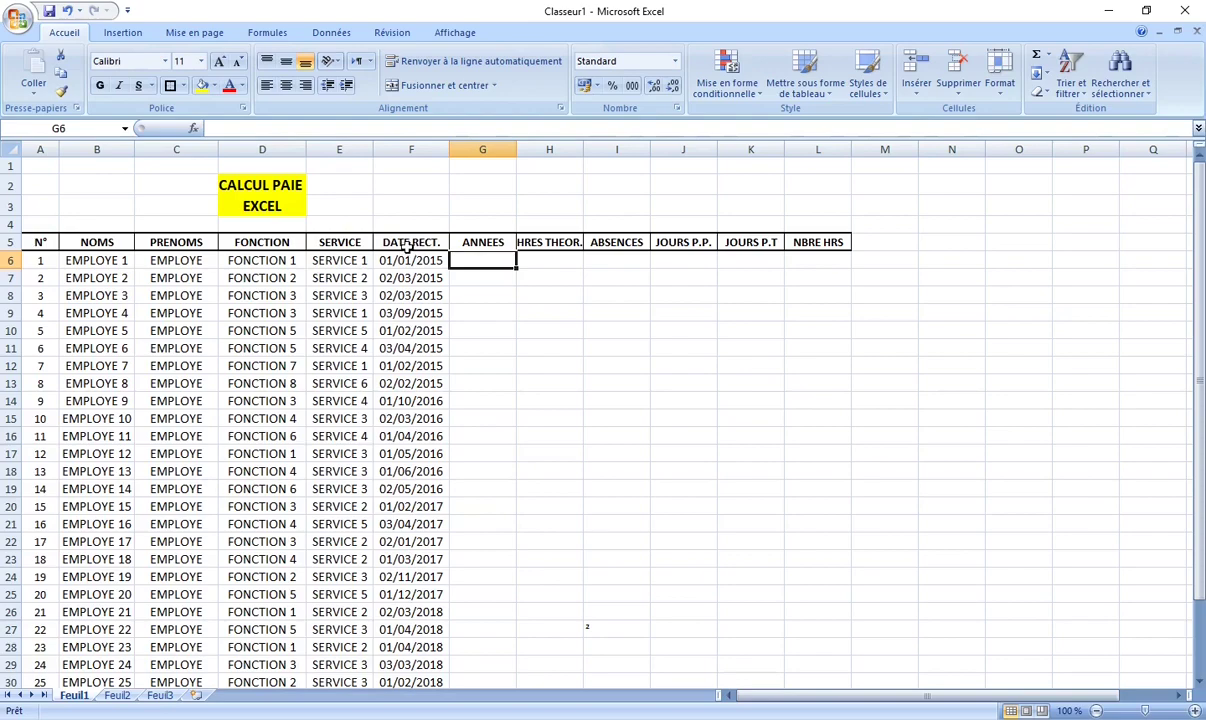
click(39, 239)
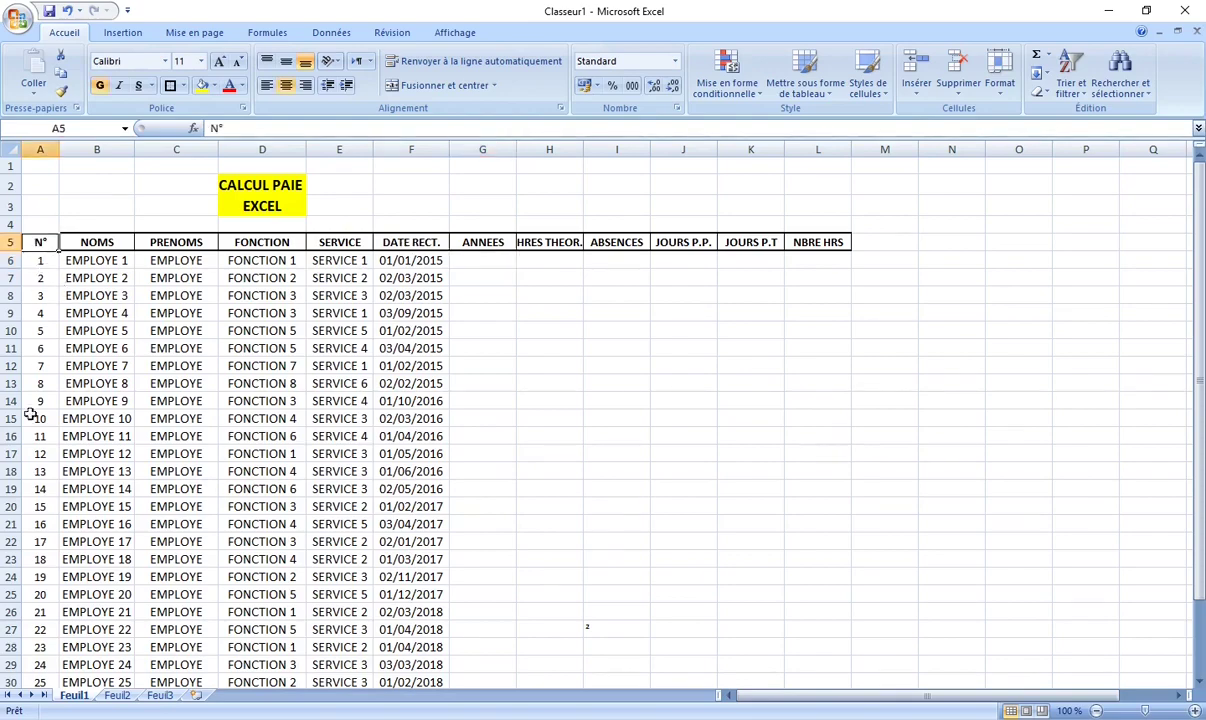
click(92, 240)
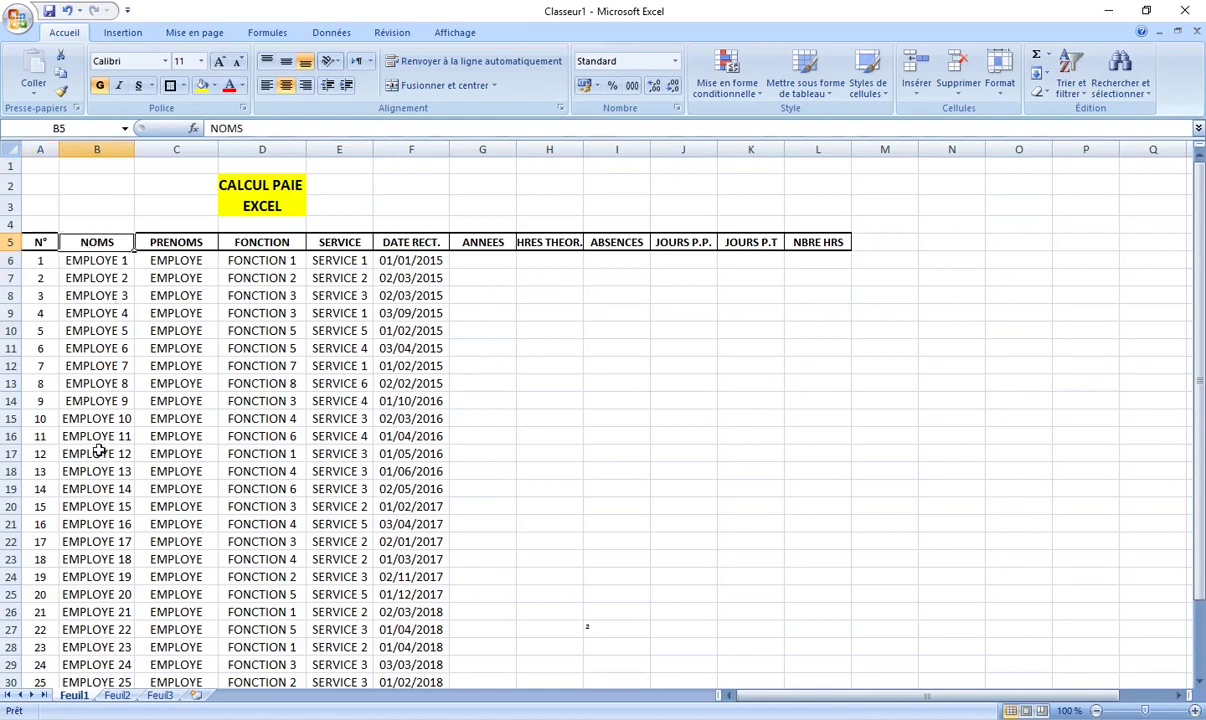
click(197, 241)
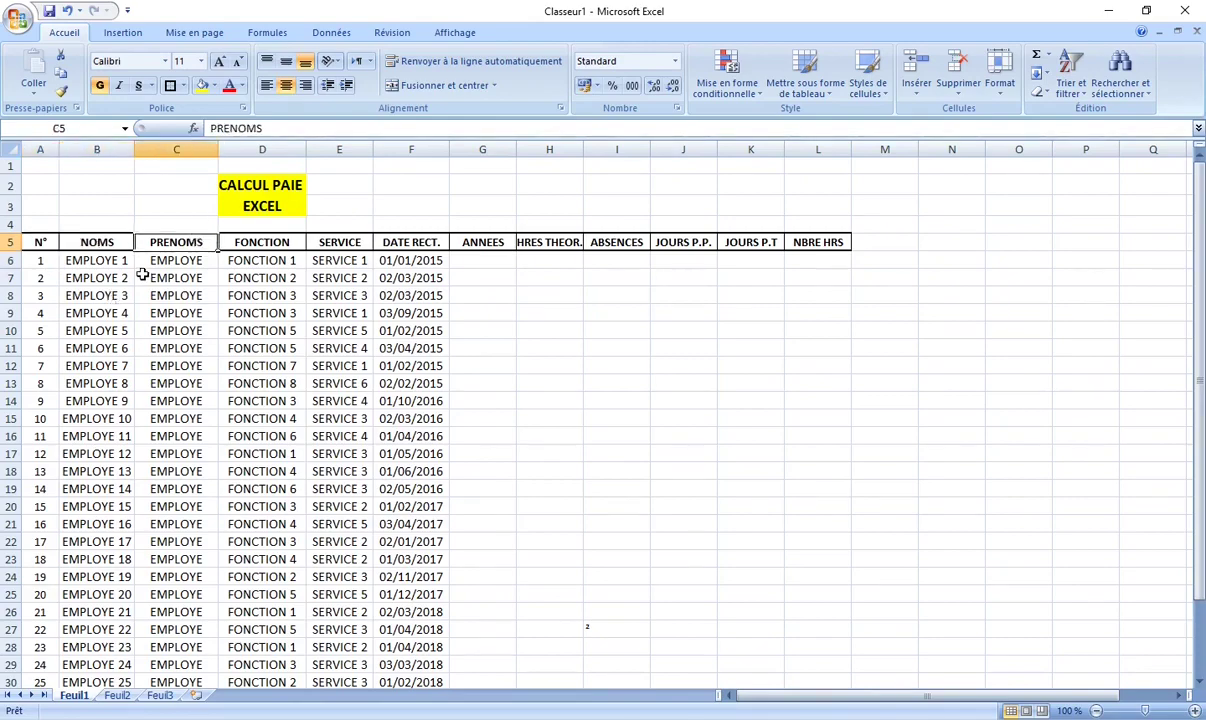
click(281, 242)
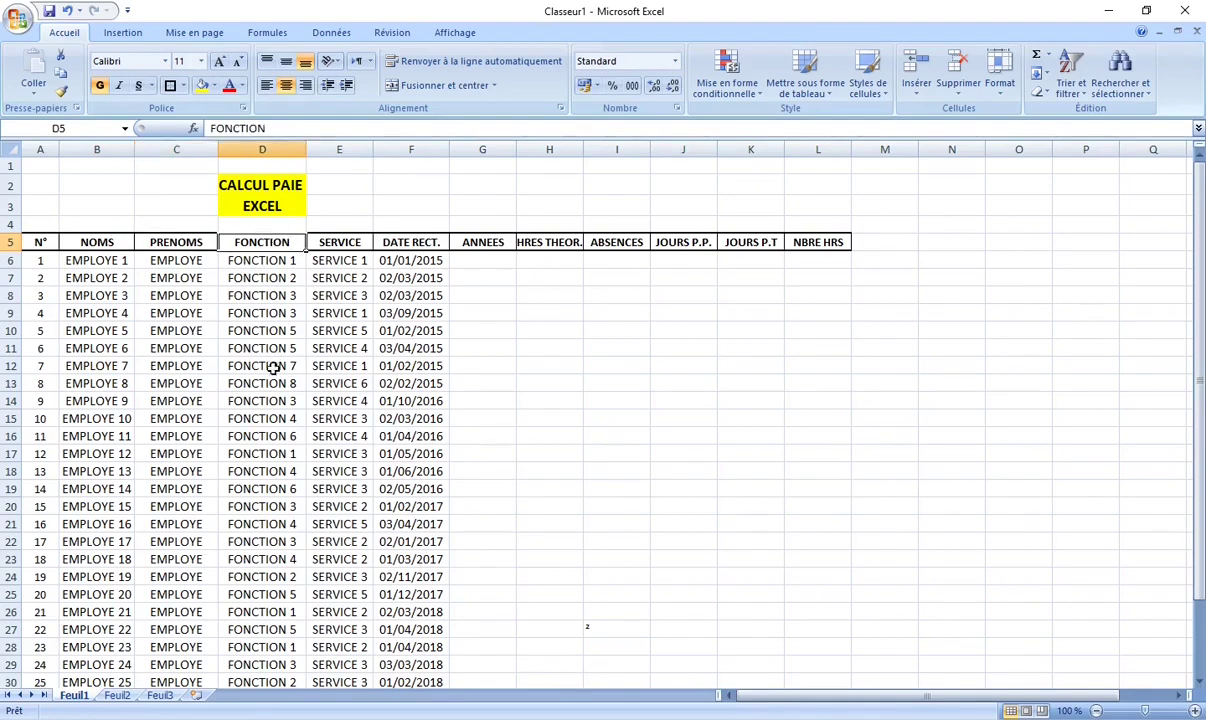
click(341, 245)
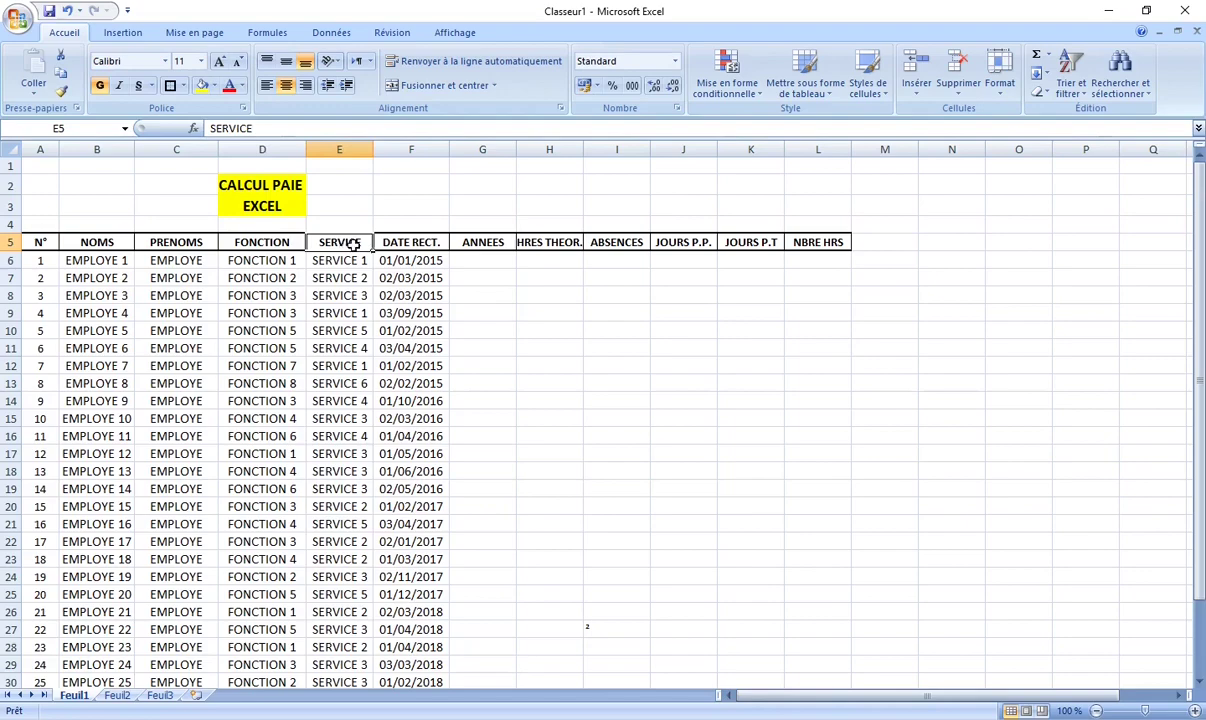
click(399, 244)
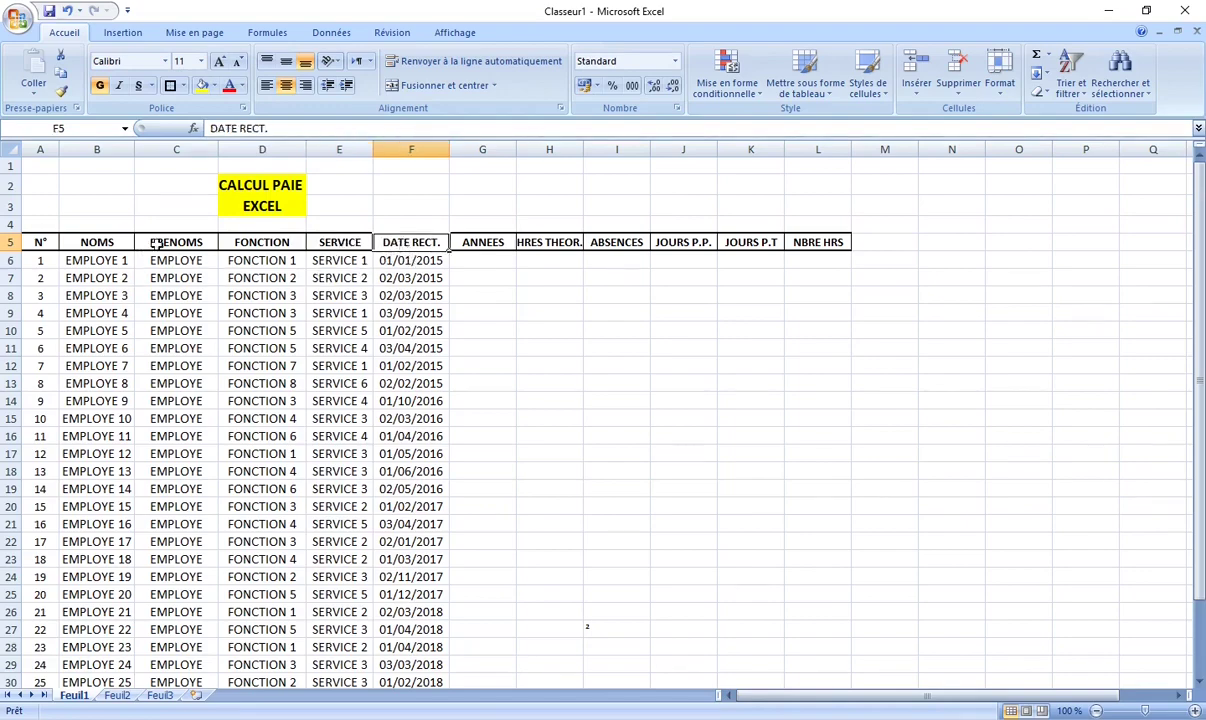
click(398, 260)
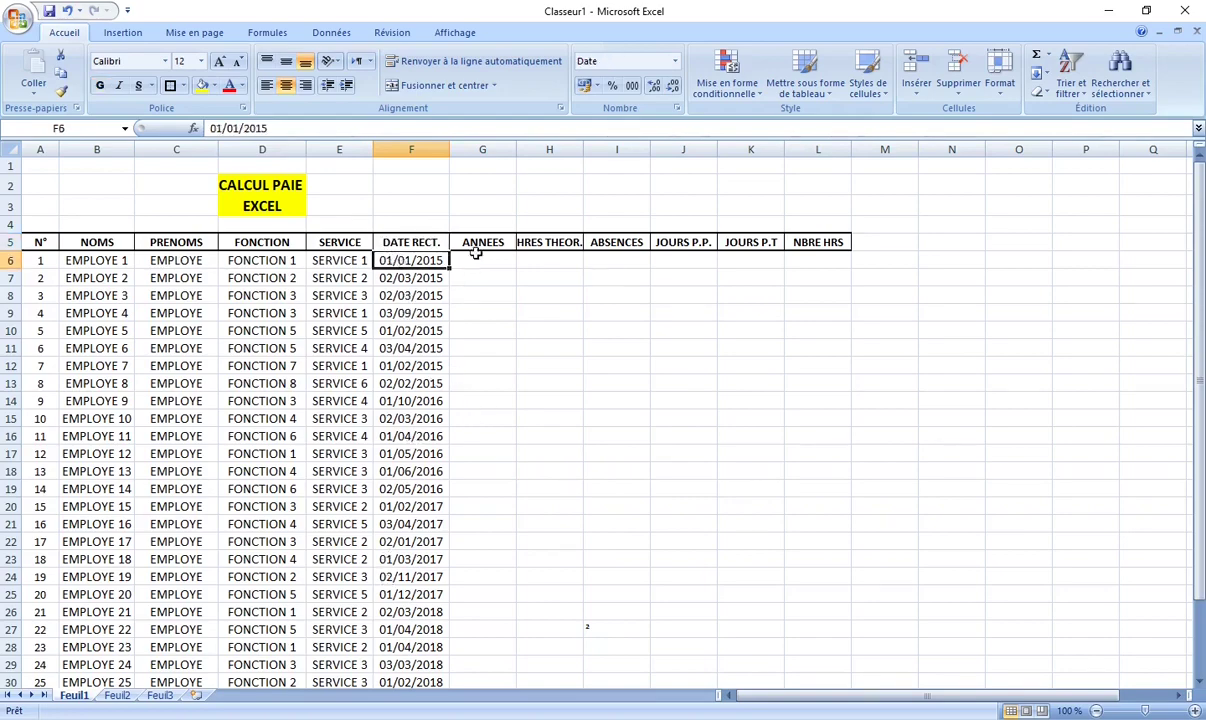
click(478, 244)
click(479, 262)
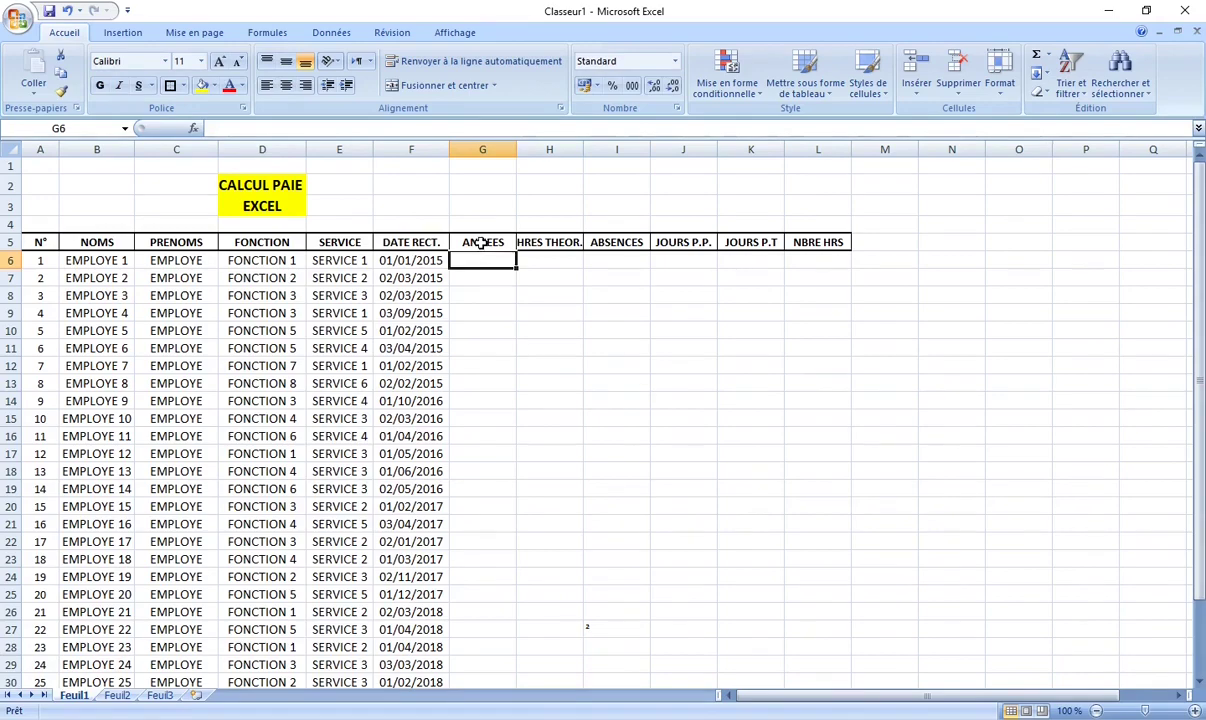
click(482, 243)
double_click(484, 243)
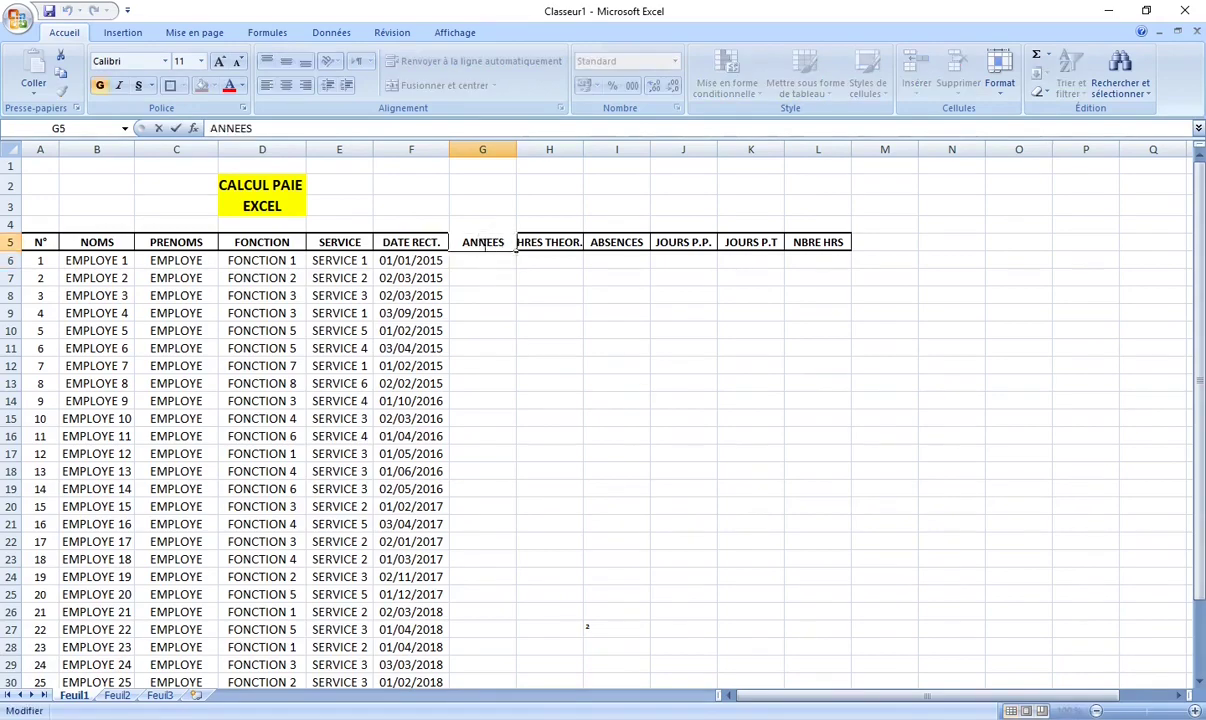
click(479, 205)
click(479, 259)
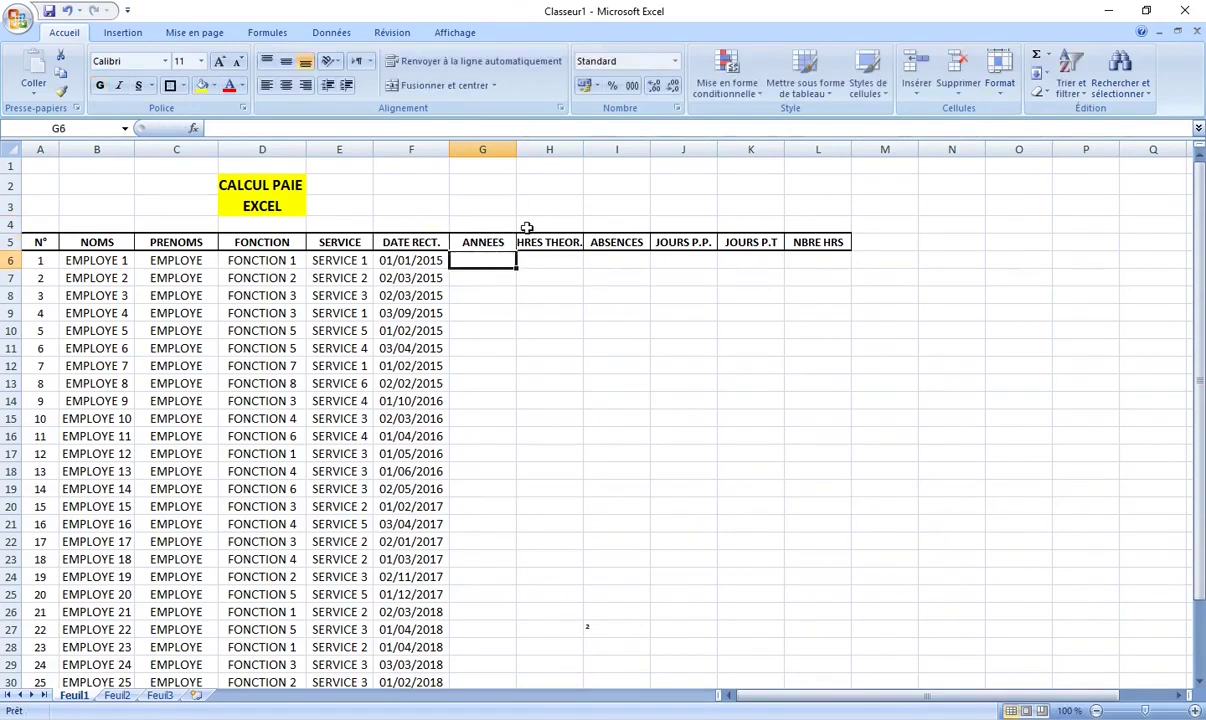
click(469, 242)
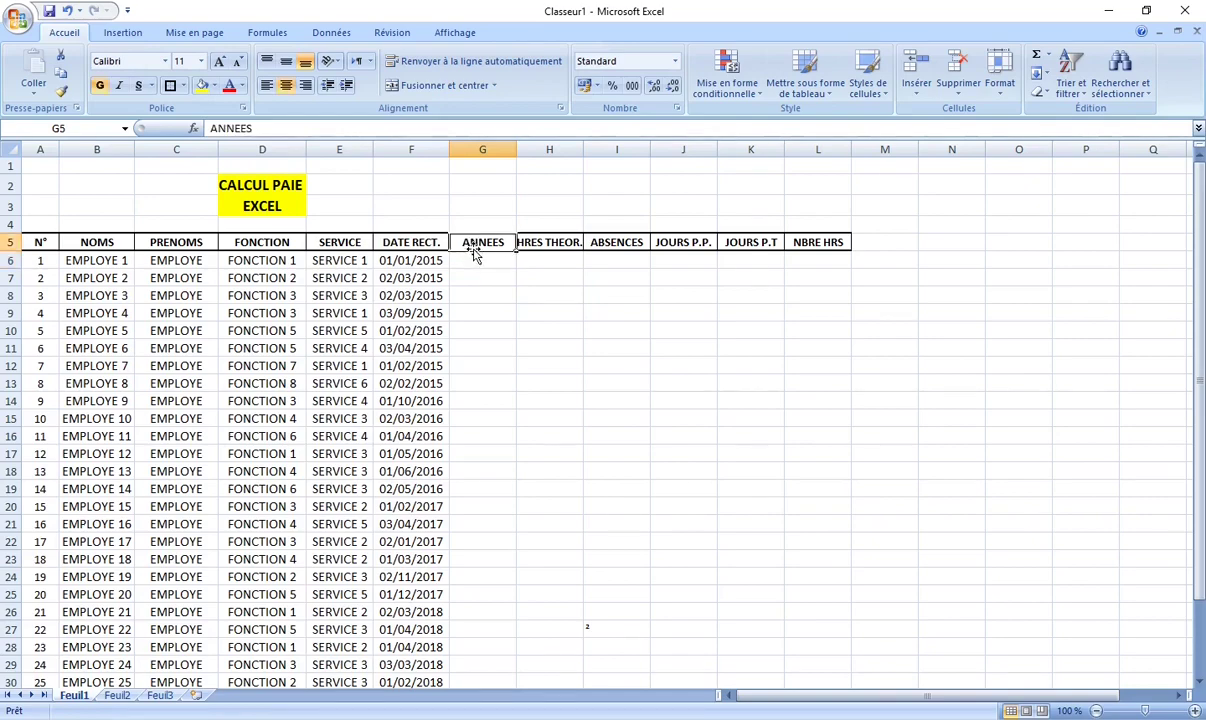
click(522, 241)
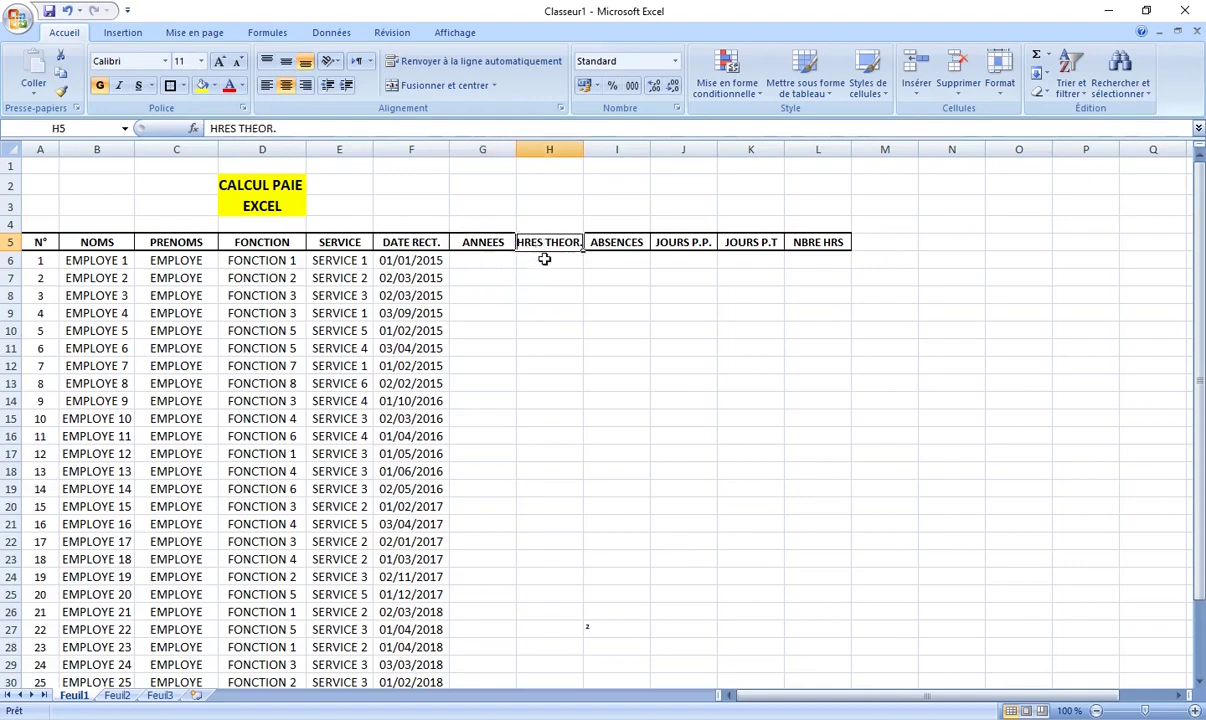
click(544, 259)
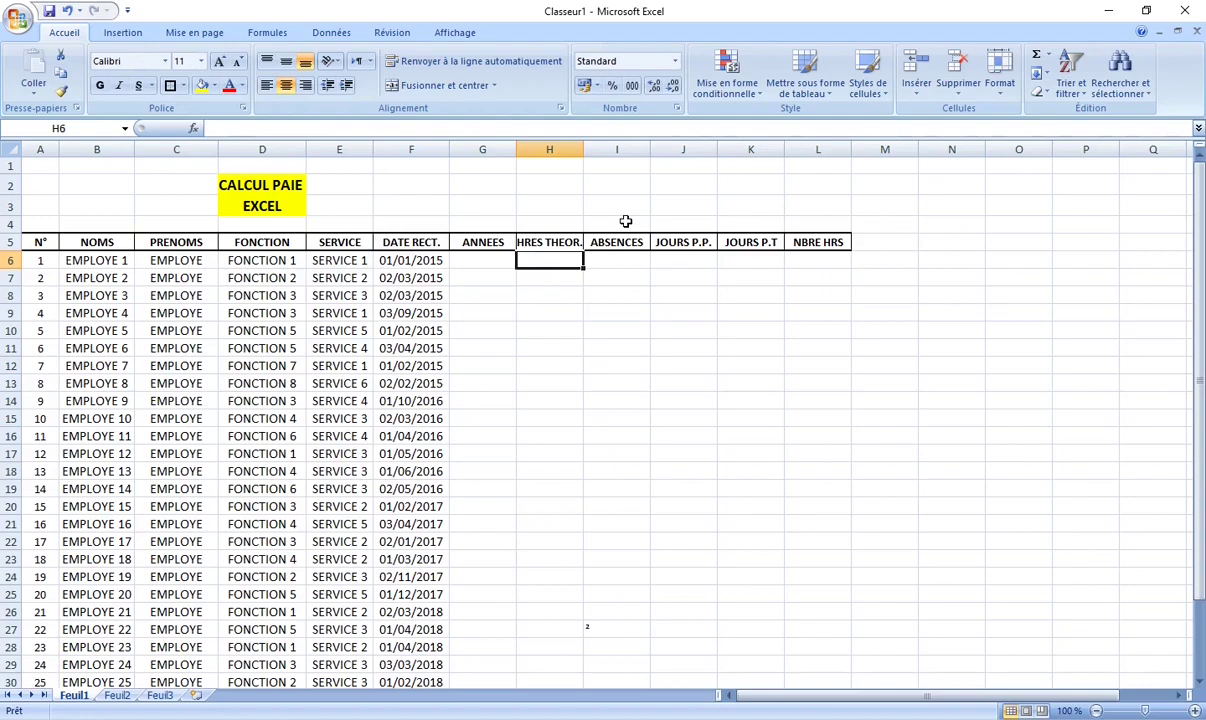
text(173,33)
key(Return)
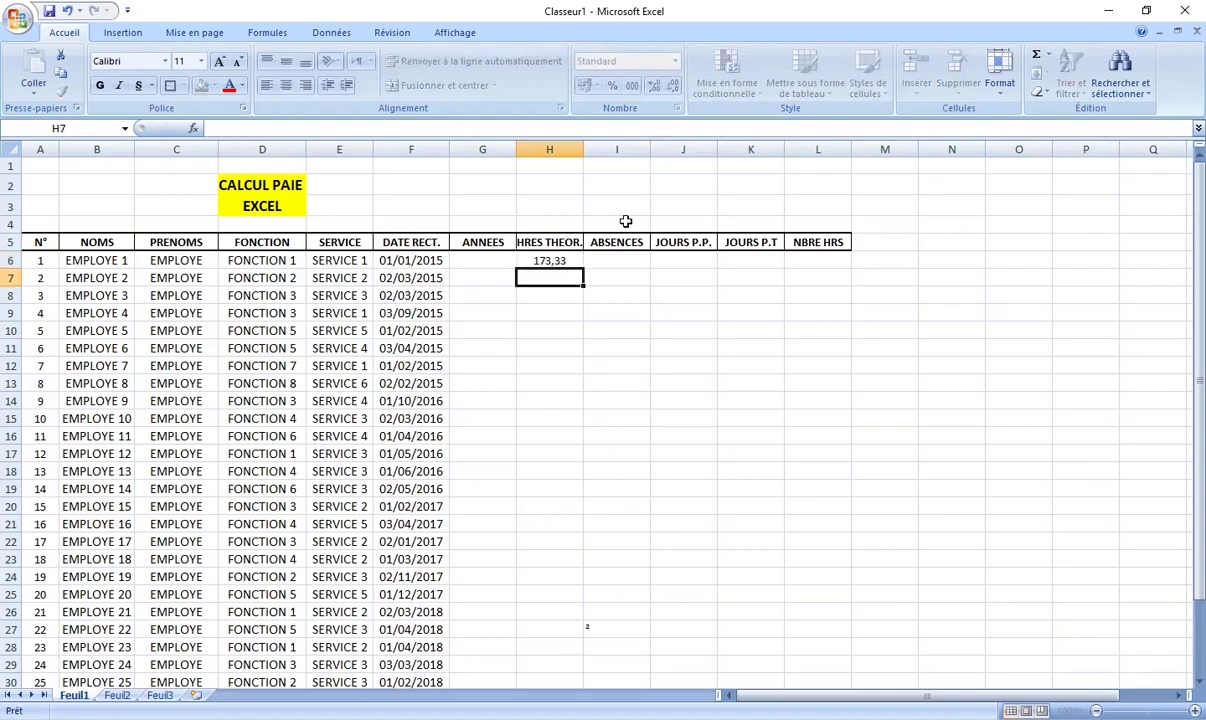
key(Up)
key(Delete)
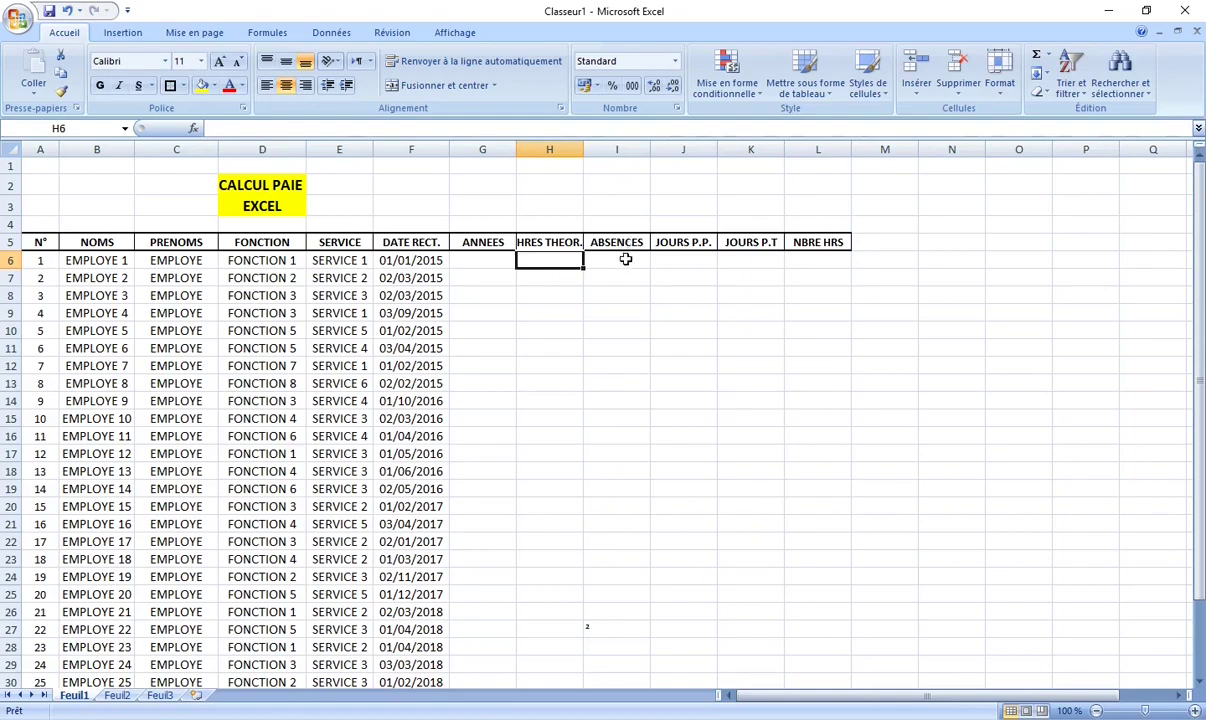
Step: Inspect the existing headers ABSENCES through NBRE HRS and their first data cells
click(625, 259)
click(624, 245)
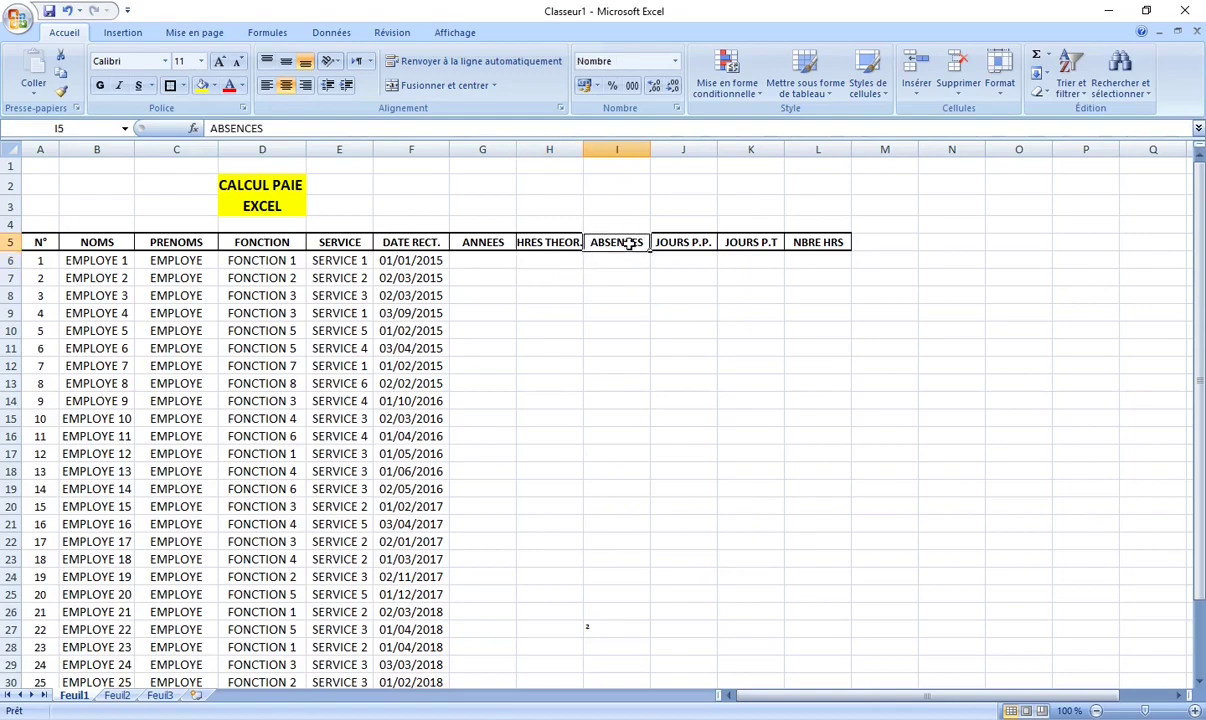
click(676, 242)
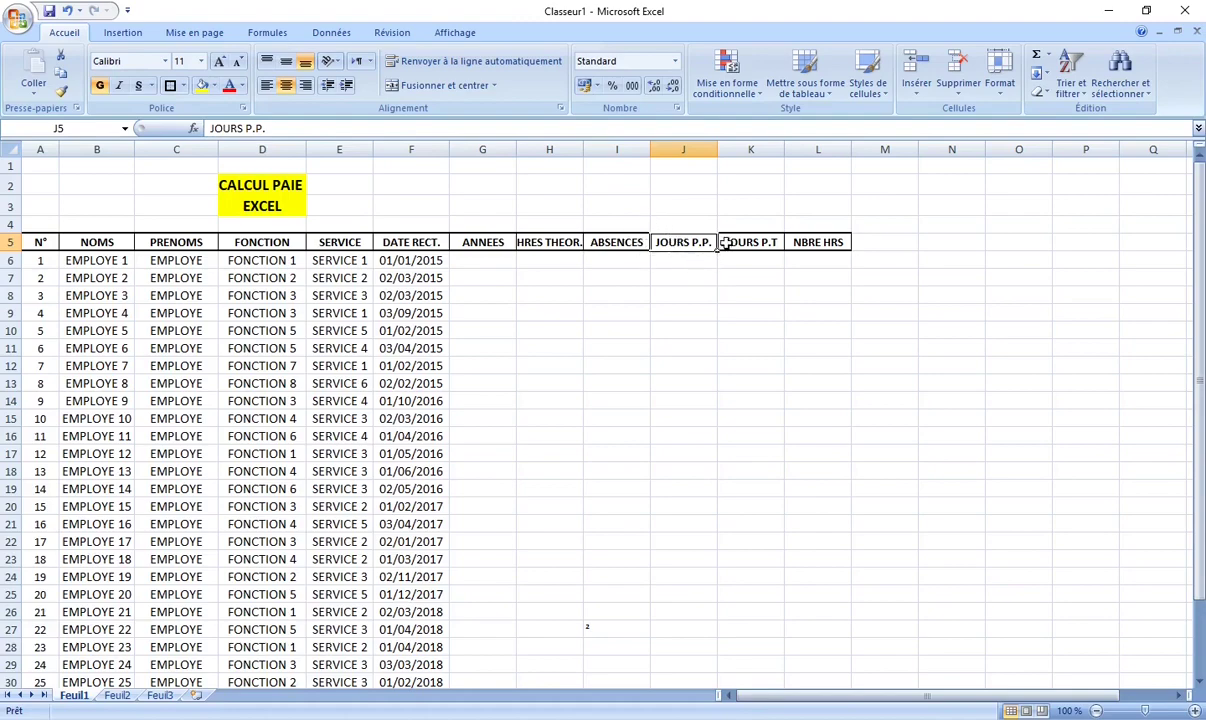
click(734, 243)
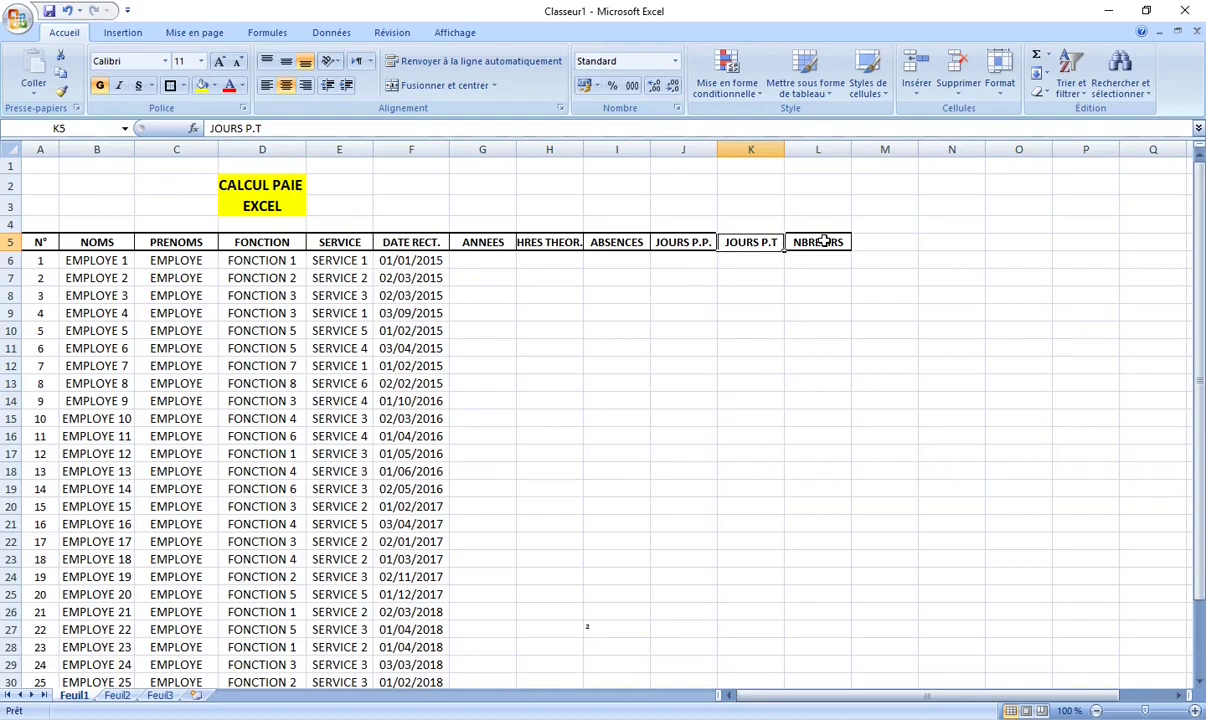
click(824, 241)
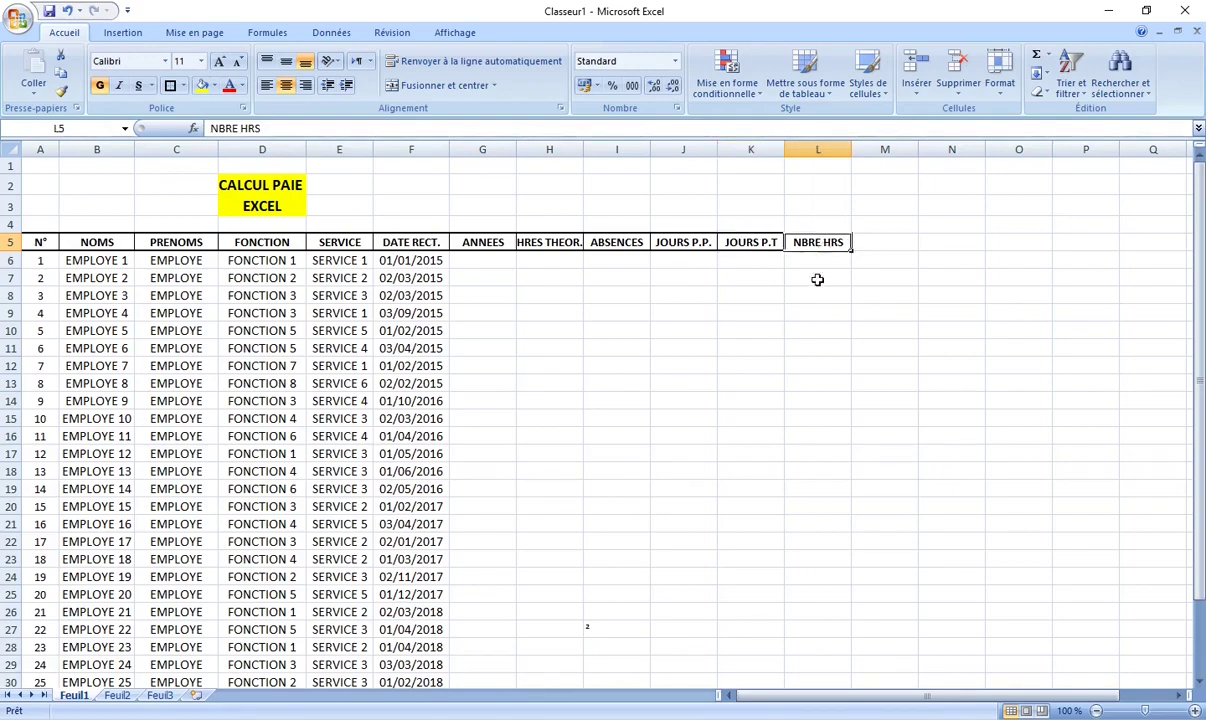
click(564, 262)
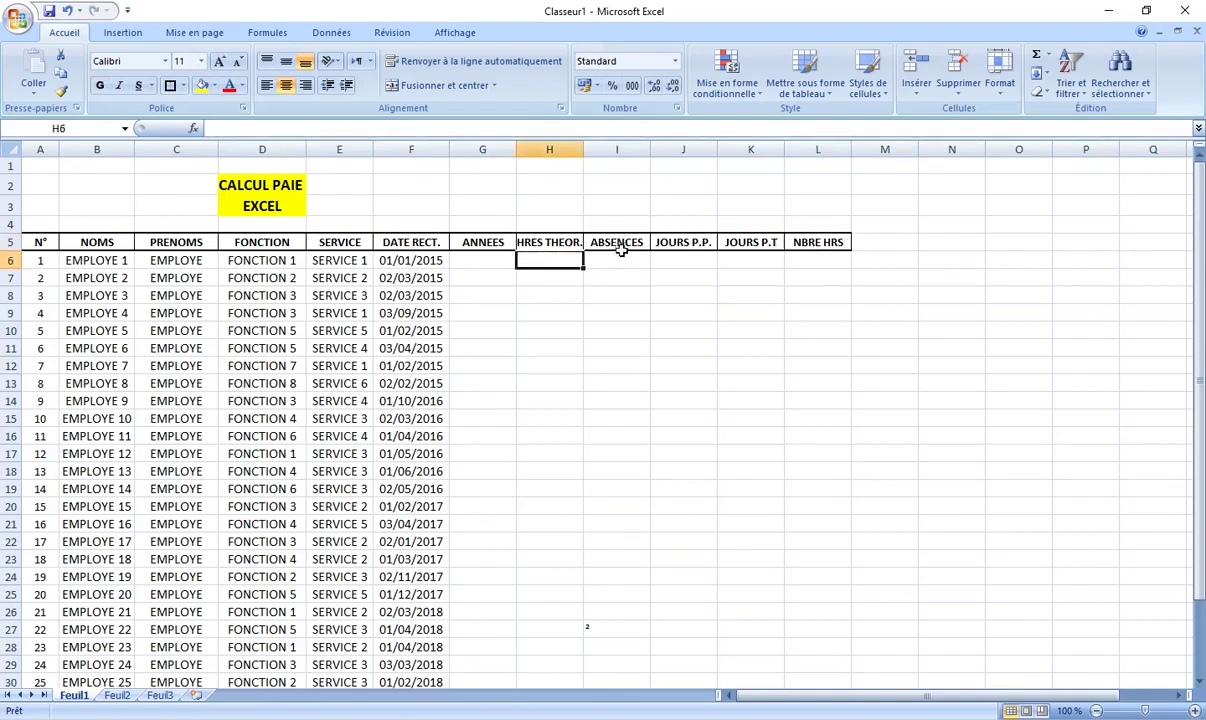
click(621, 258)
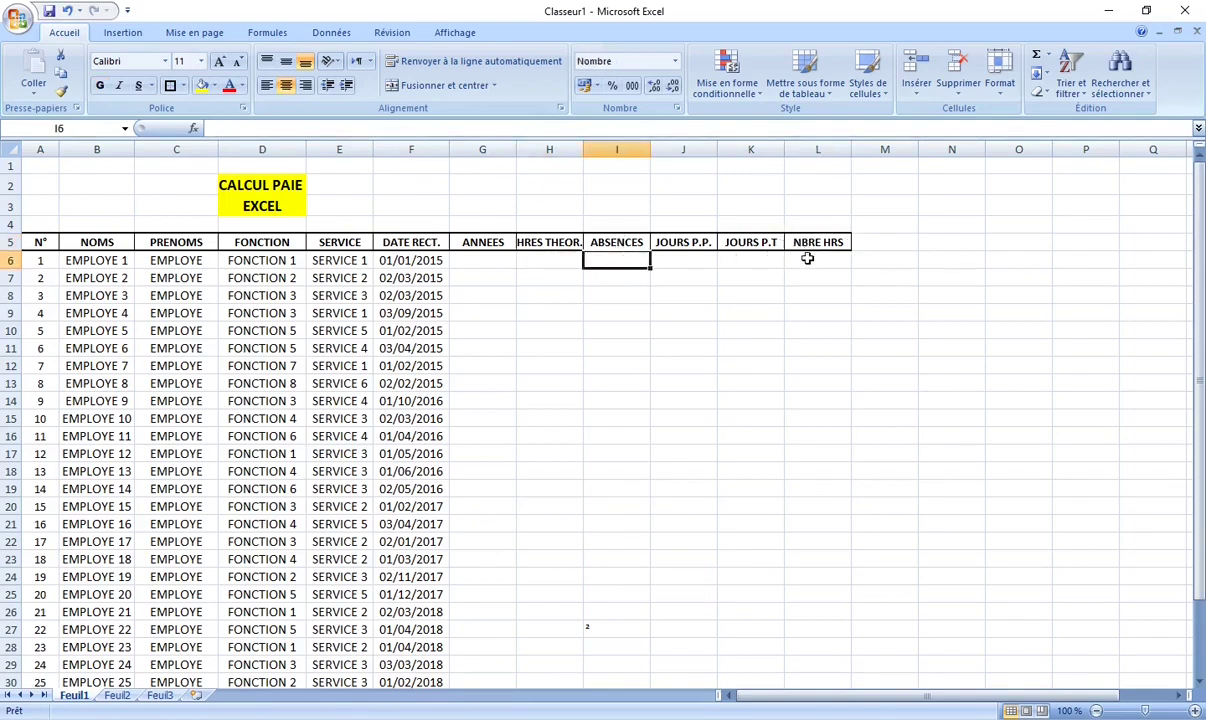
click(807, 261)
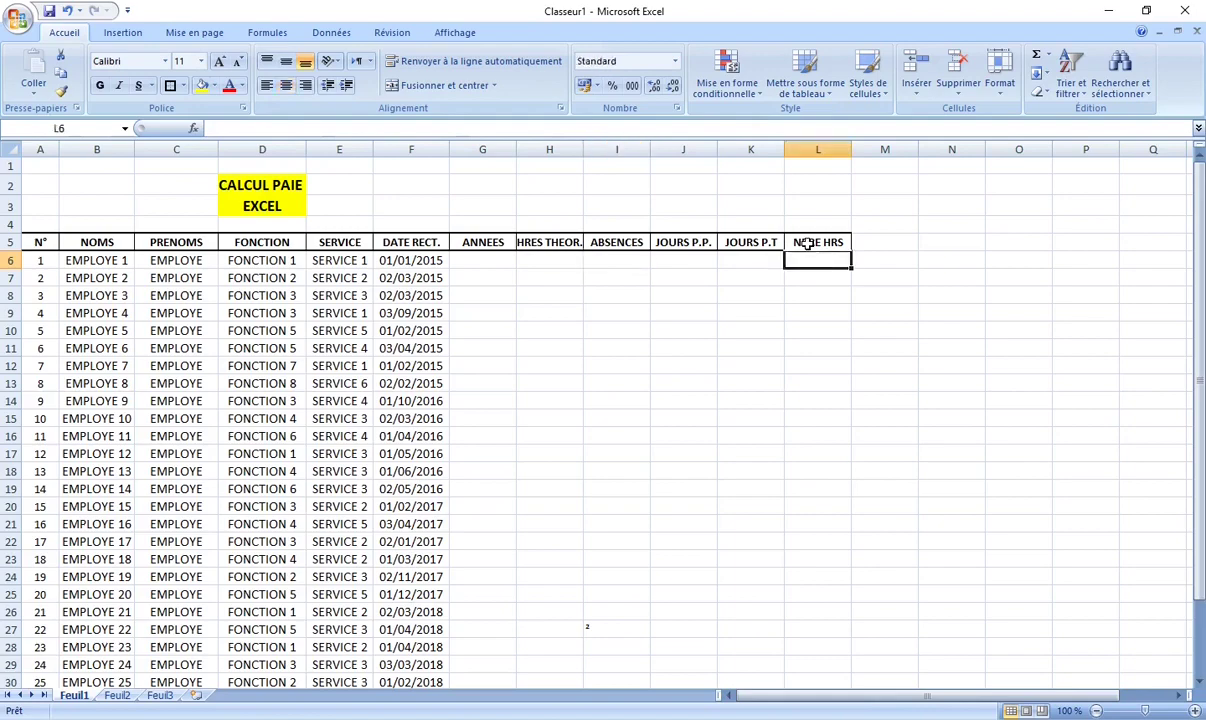
click(807, 243)
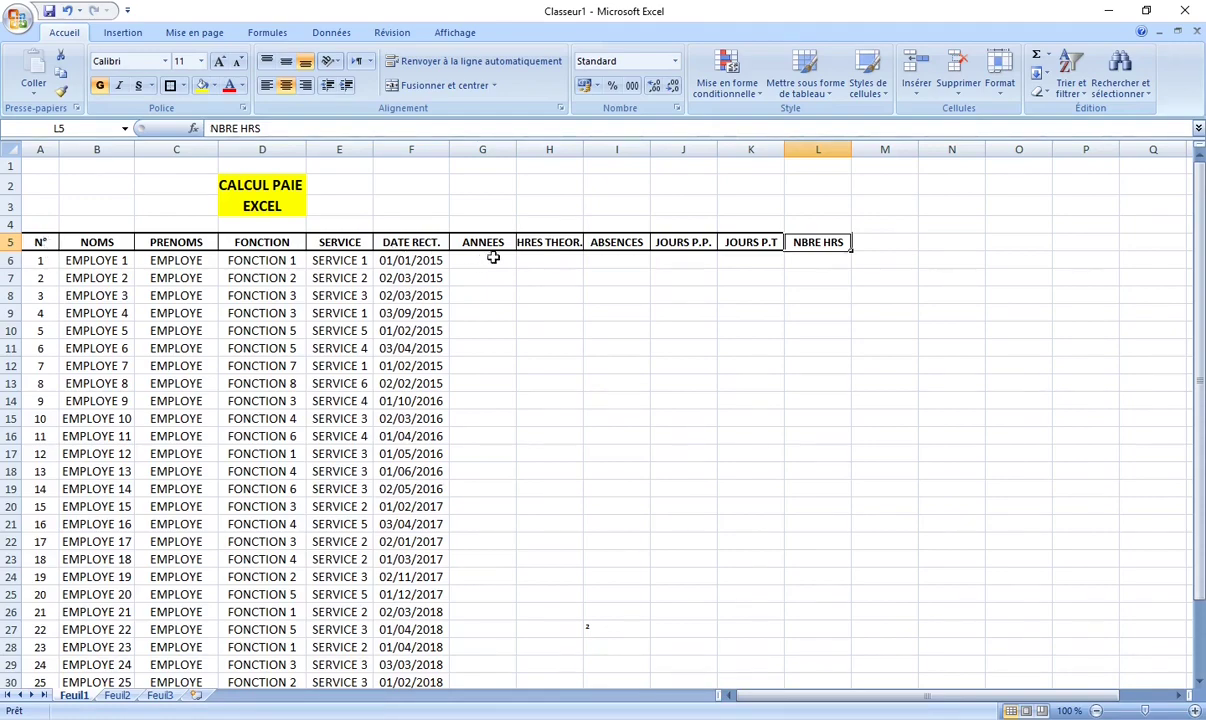
Step: Enter the S. BASE header in M5 and give it matching header borders
click(884, 244)
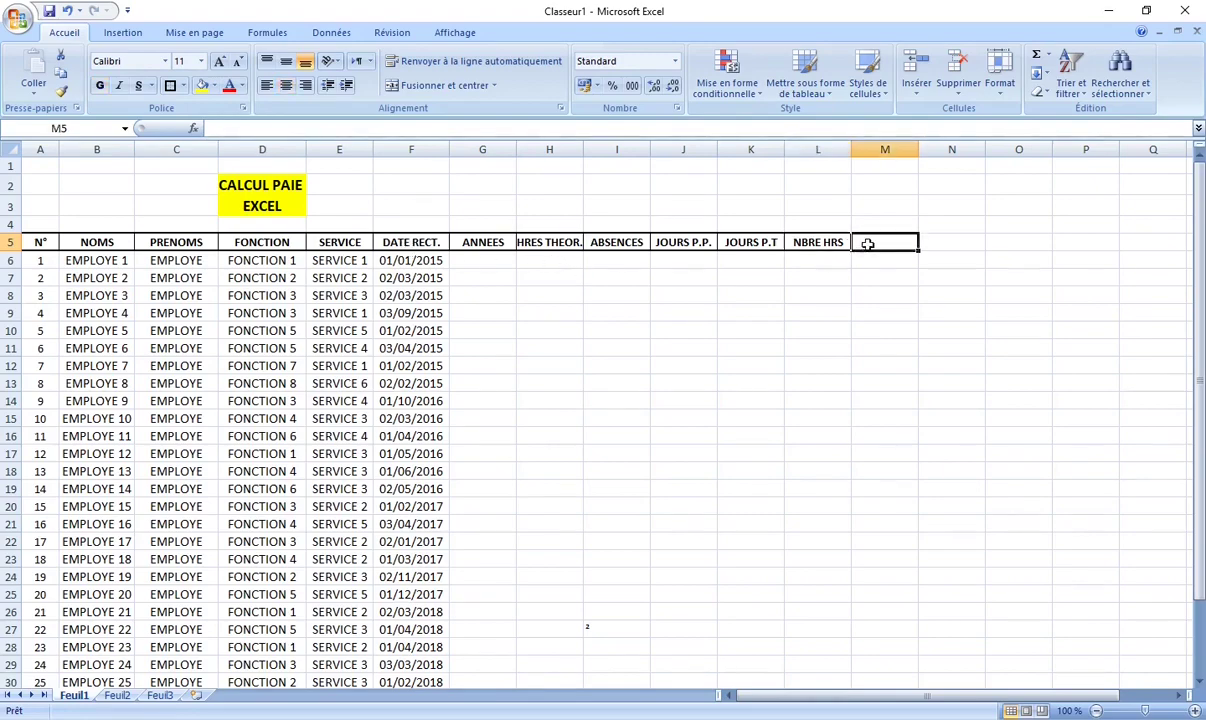
click(818, 245)
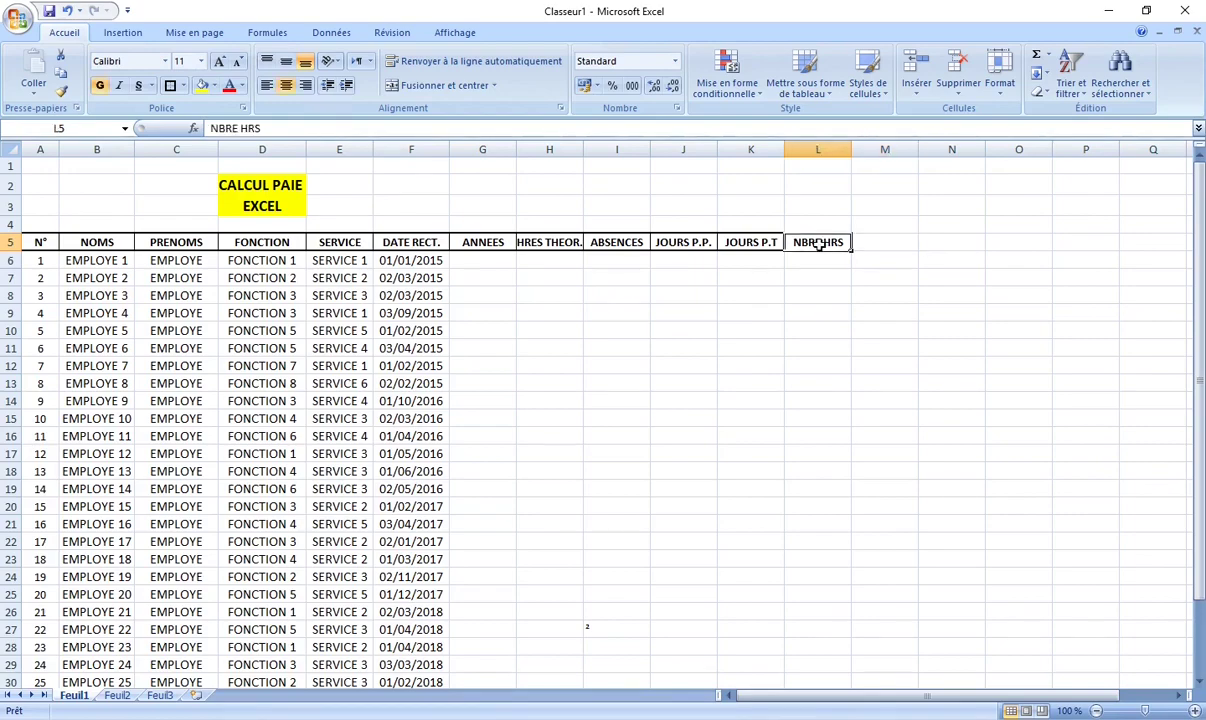
click(864, 243)
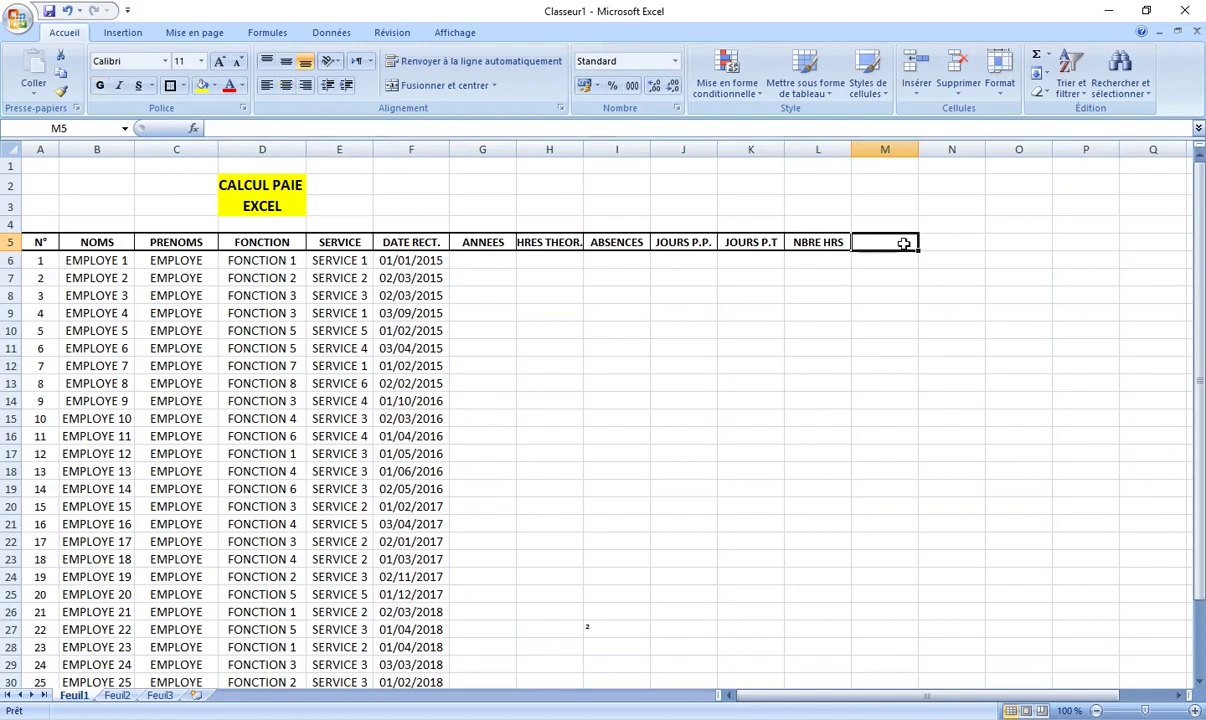
text(S)
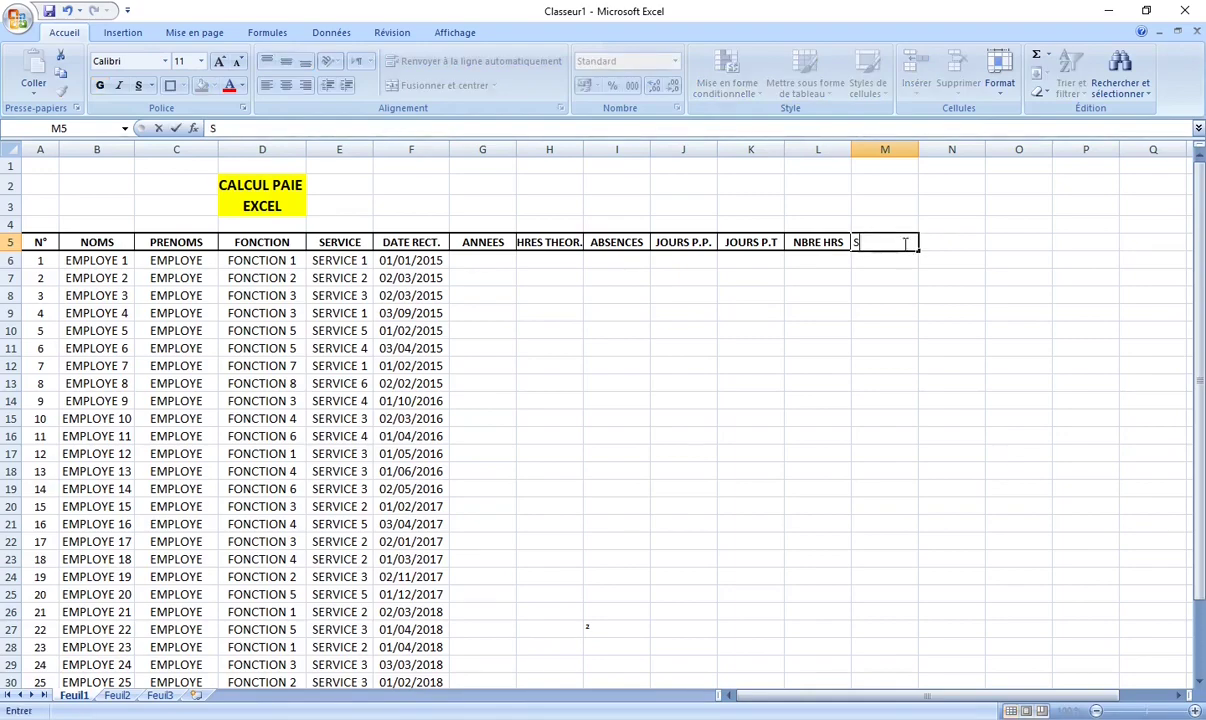
text(. BAS)
text(E)
key(Tab)
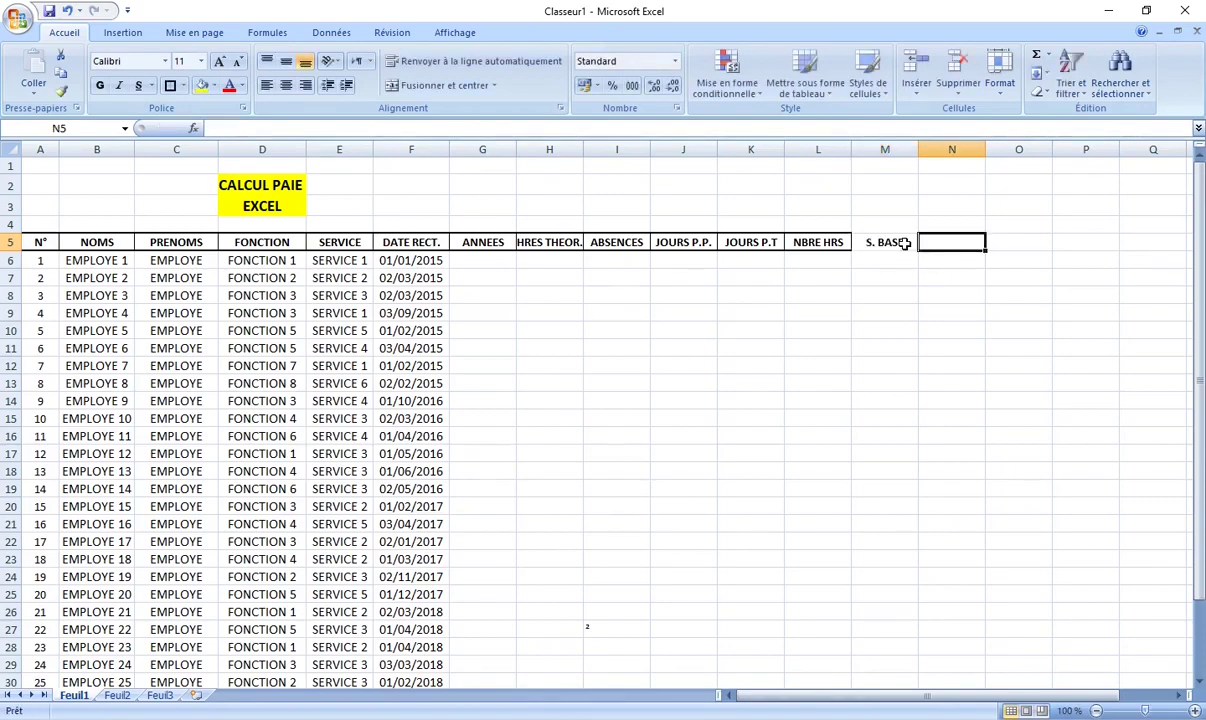
click(904, 243)
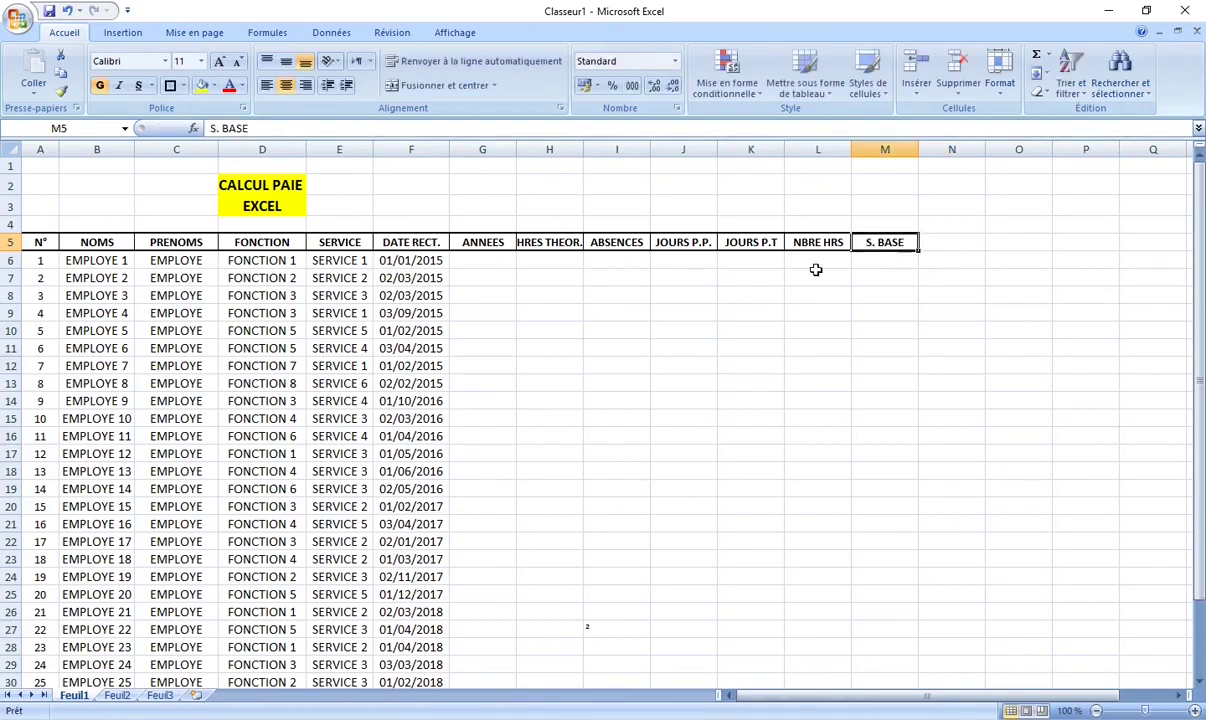
click(169, 85)
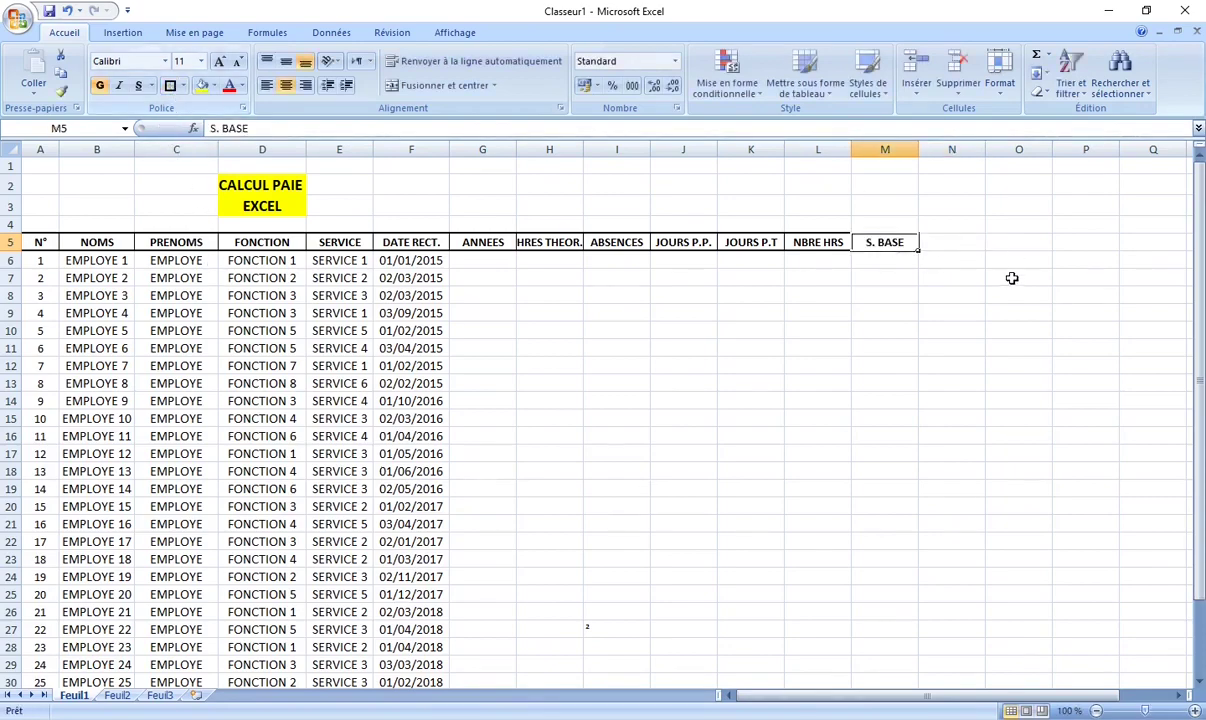
Step: Add the headers P.P.I., I.T.P. and I.E.P. in N5 to P5
click(940, 245)
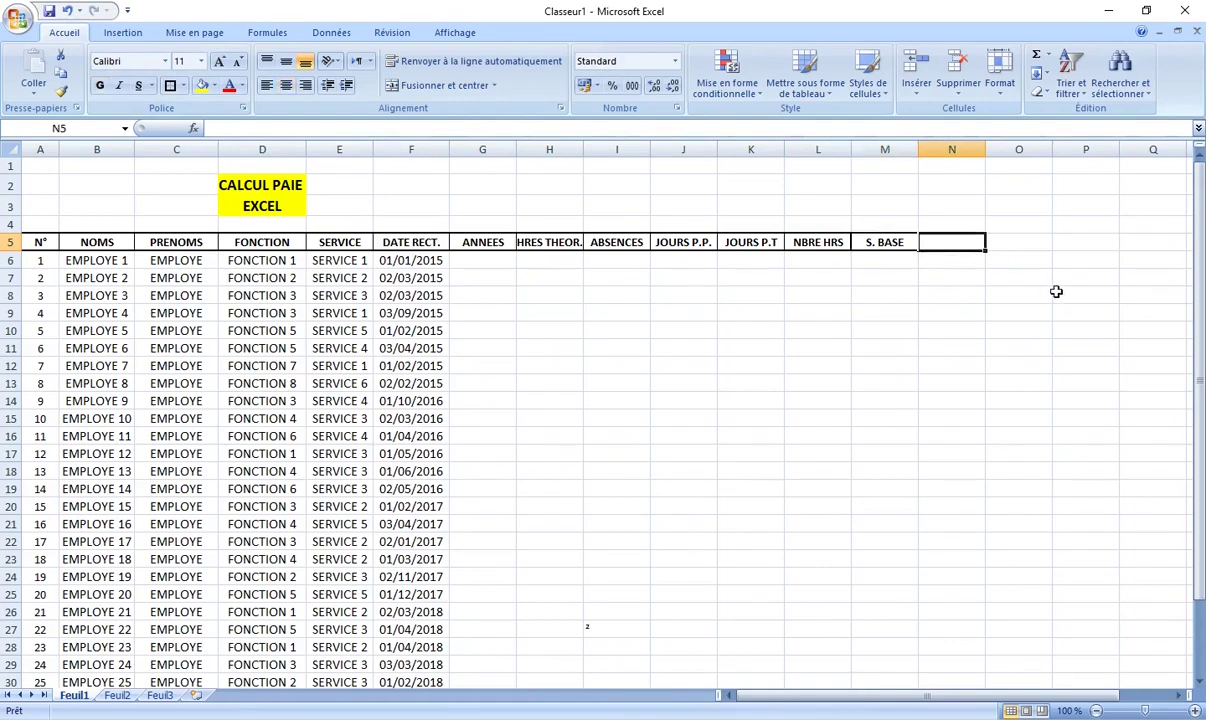
text(P.P)
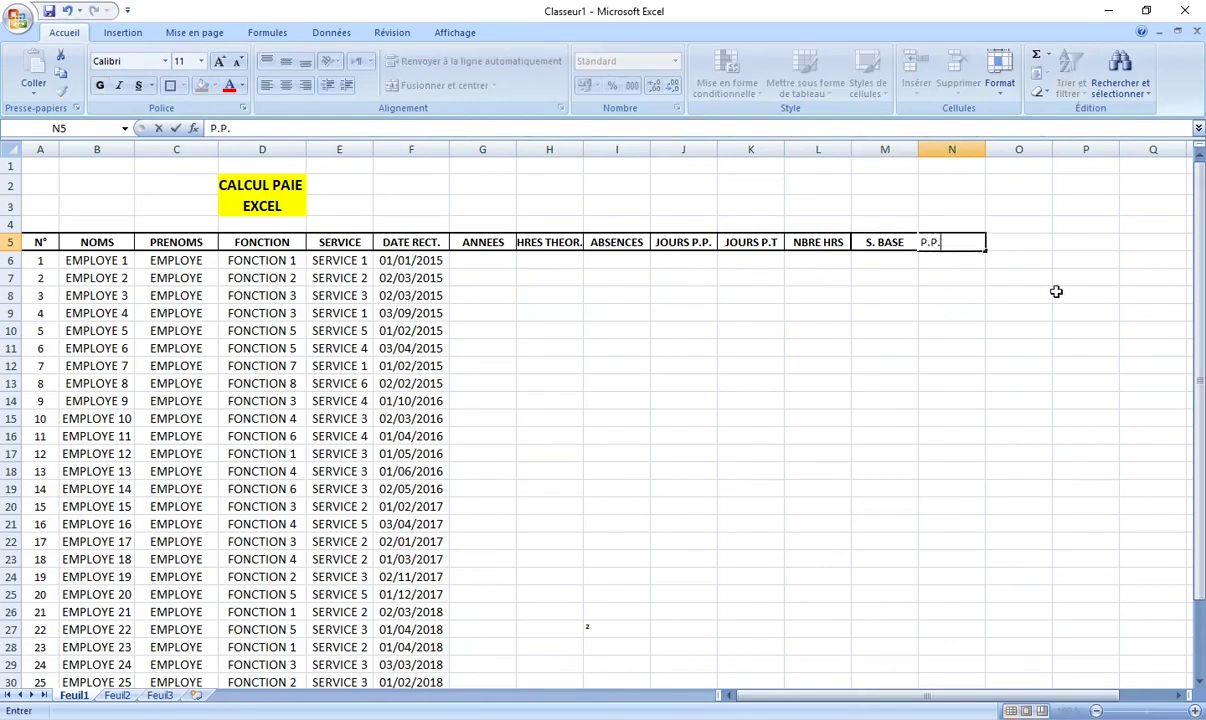
text(.)
key(Tab)
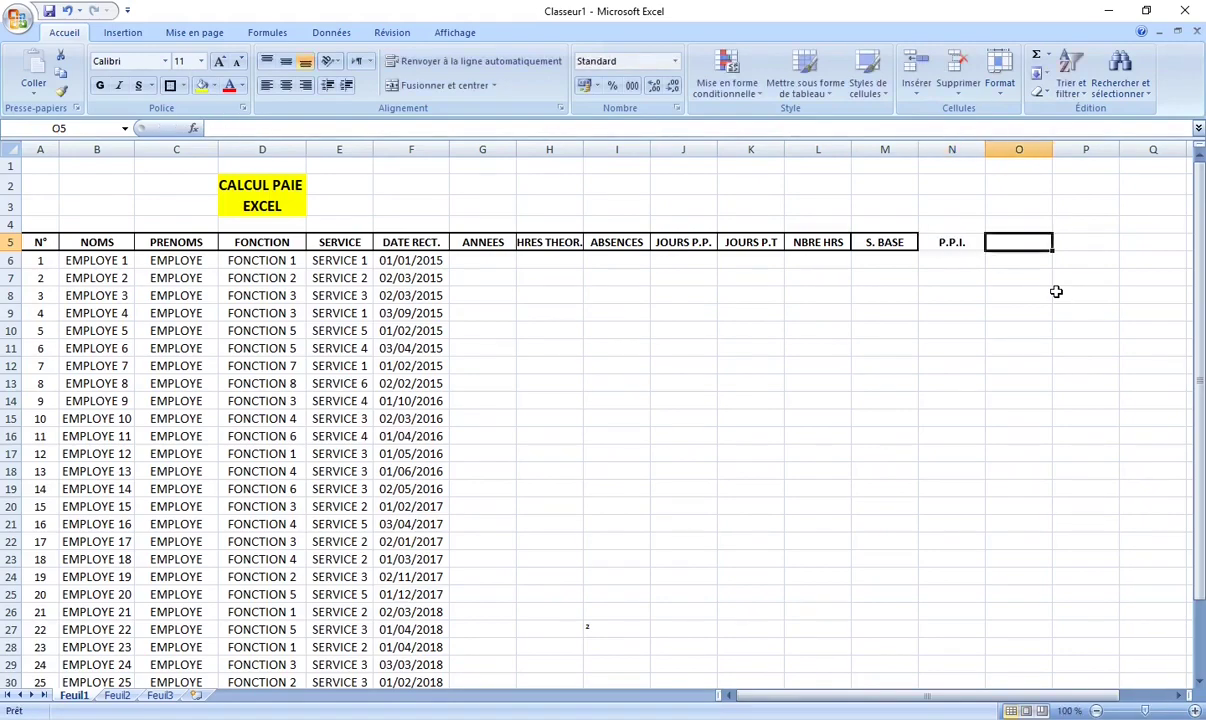
text(I.T)
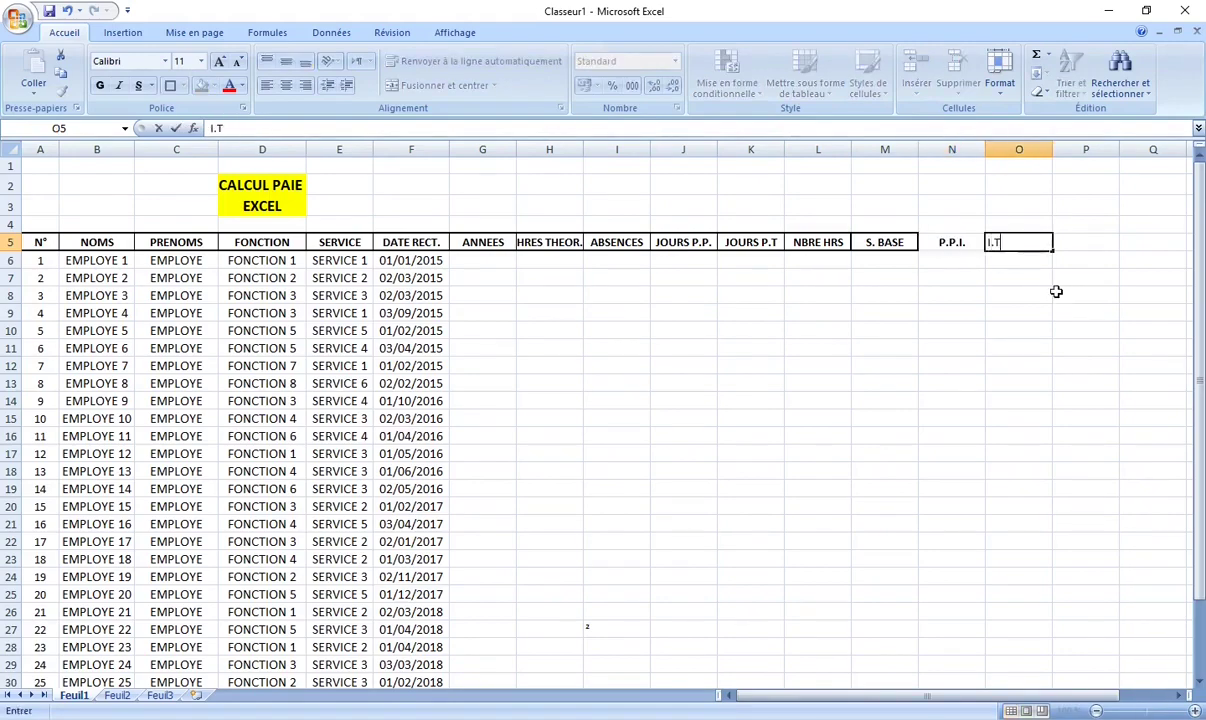
text(.P.)
key(Tab)
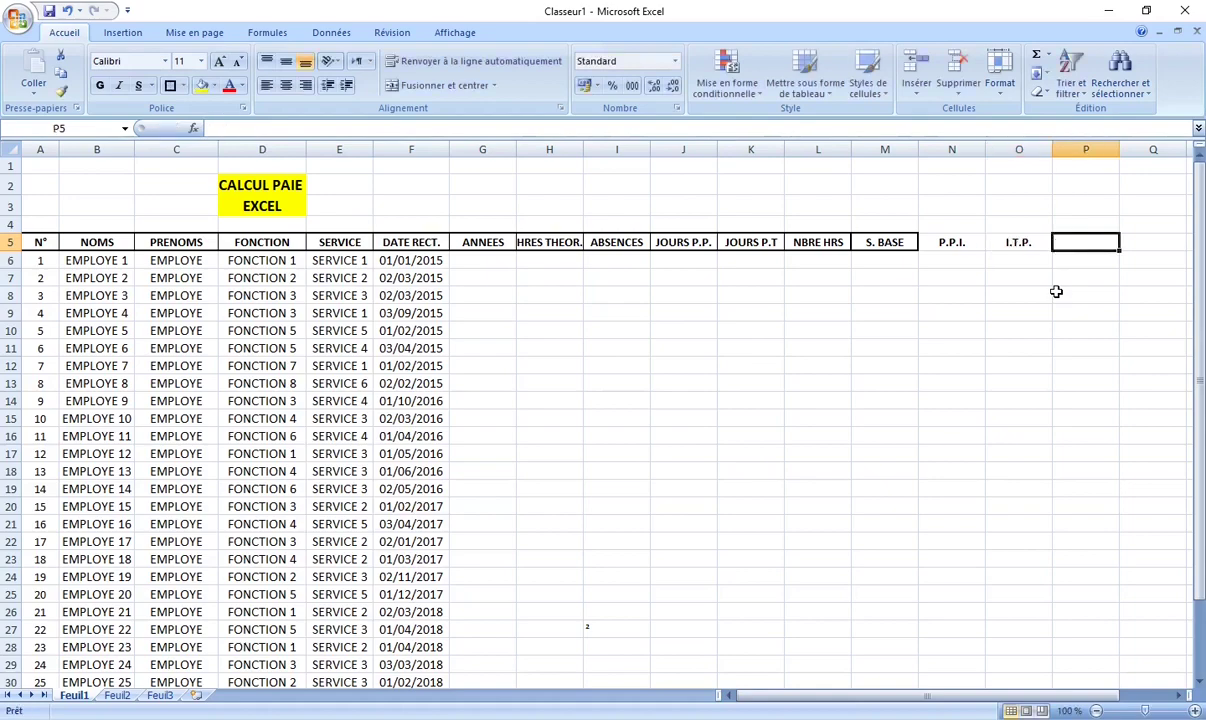
text(I)
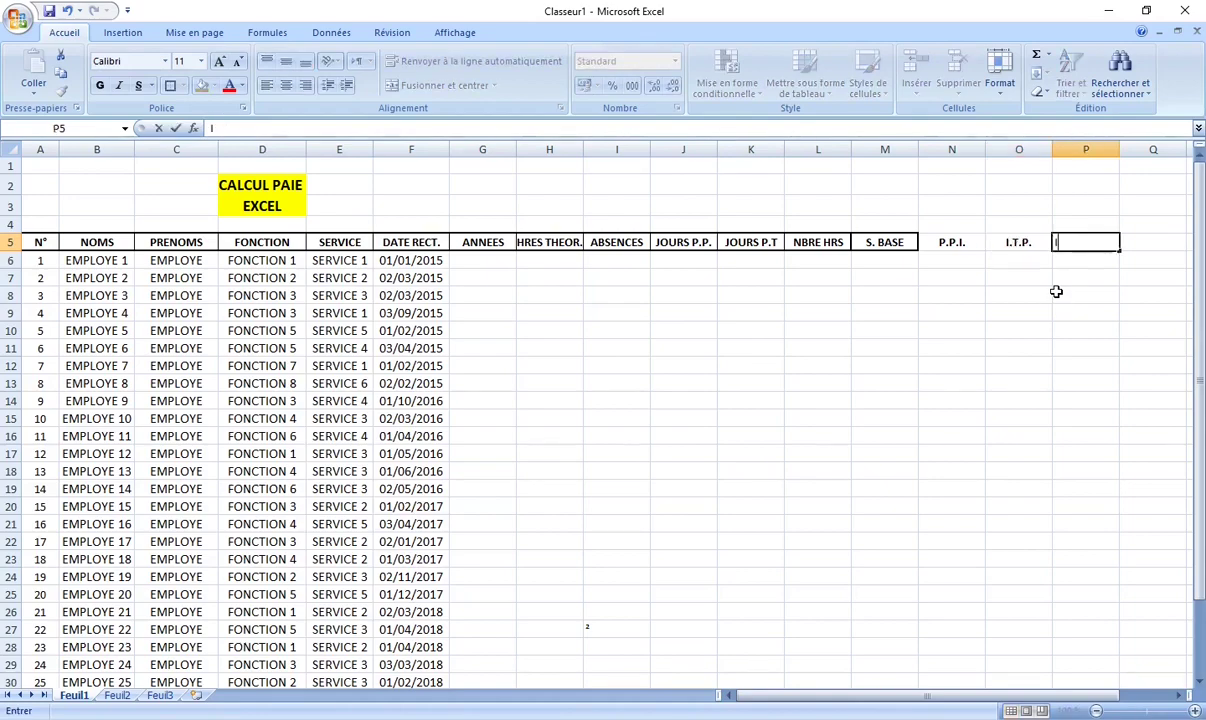
text(.E)
text(.P.)
key(Tab)
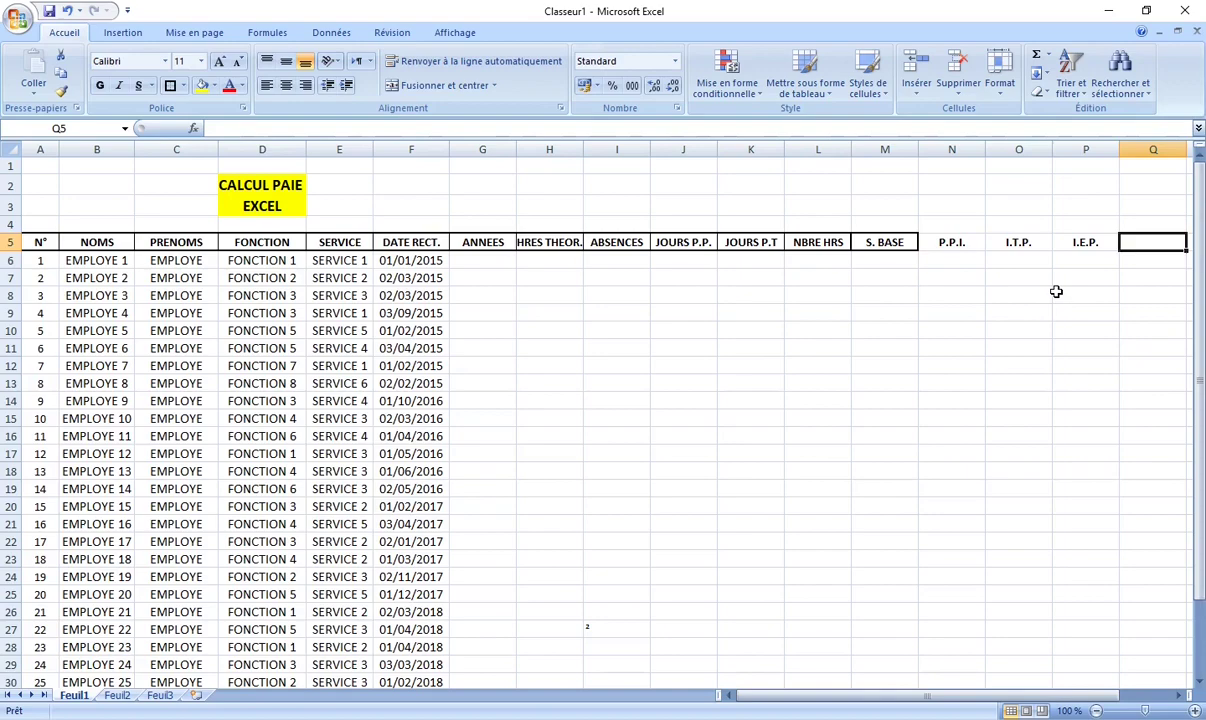
Step: Add the headers S.POSTE, RET. SEC. S and P.P. in Q5 to S5
text(S.POSTE)
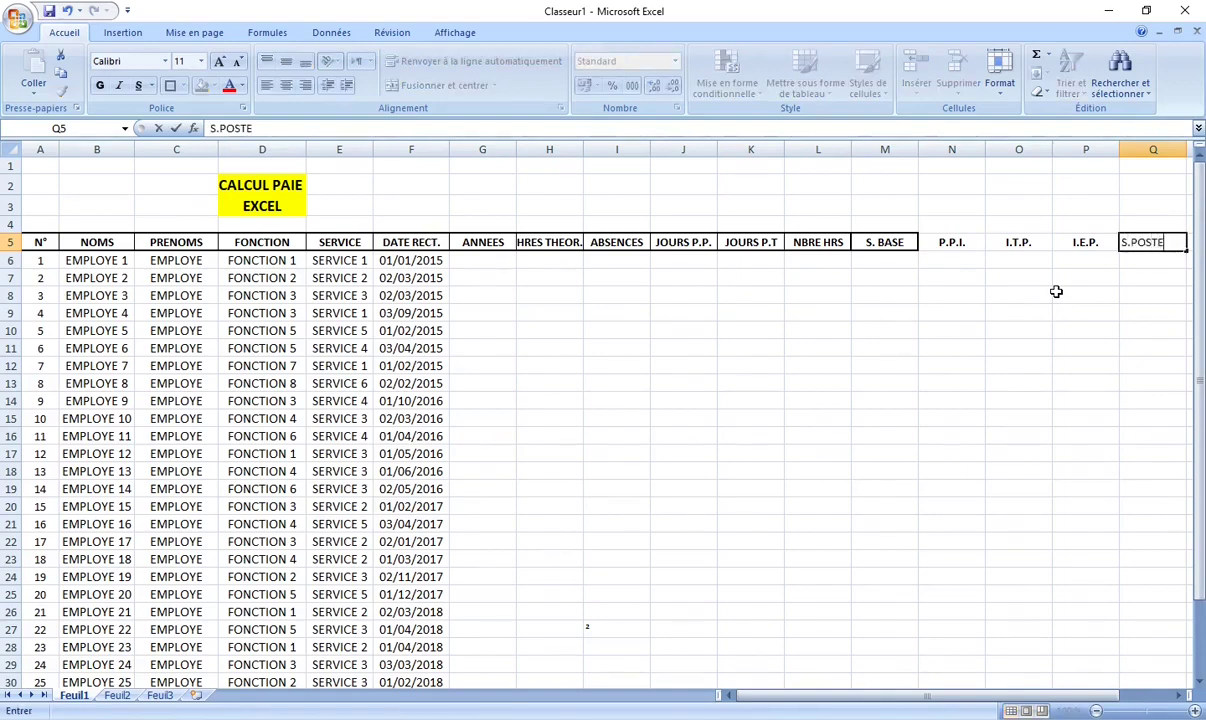
key(Tab)
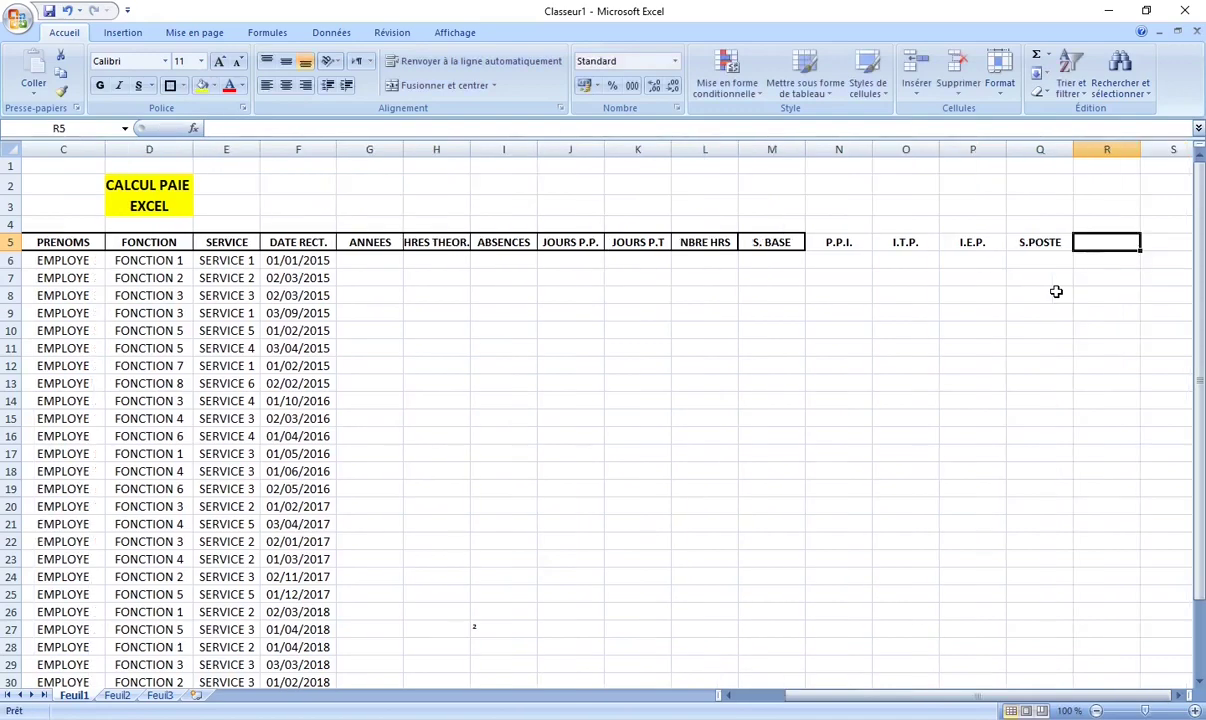
text(RE)
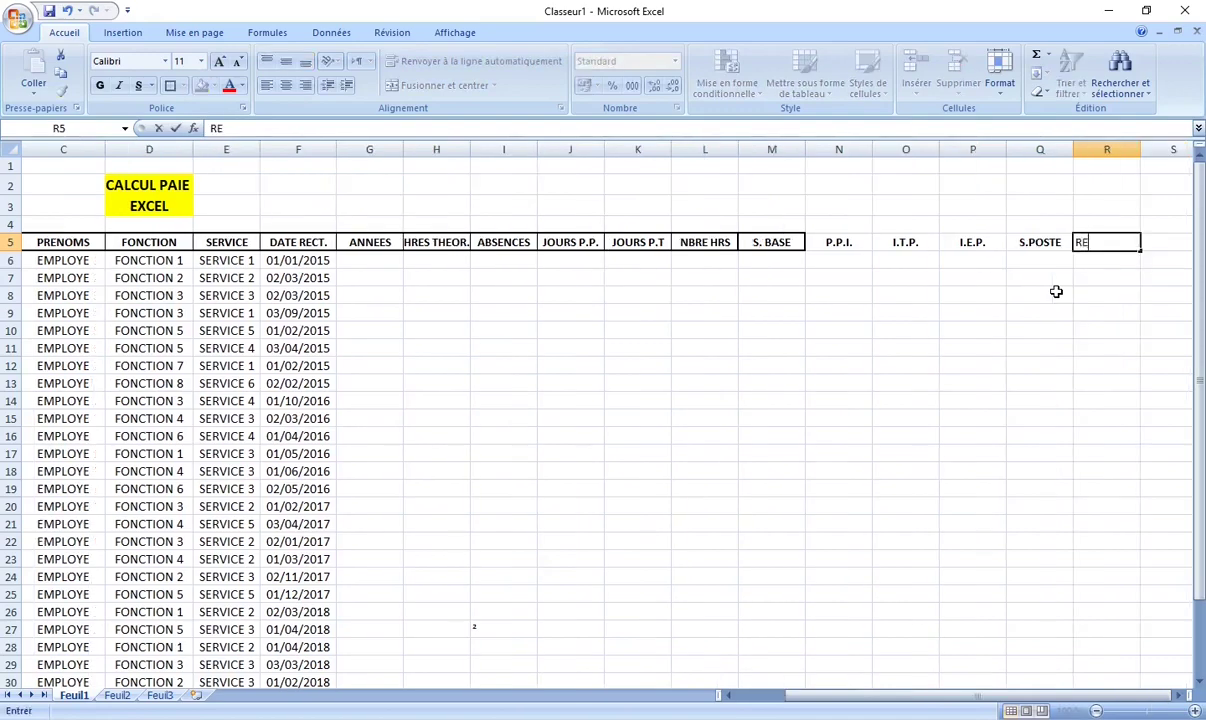
text(T. SE)
text(C)
text(. S)
key(Tab)
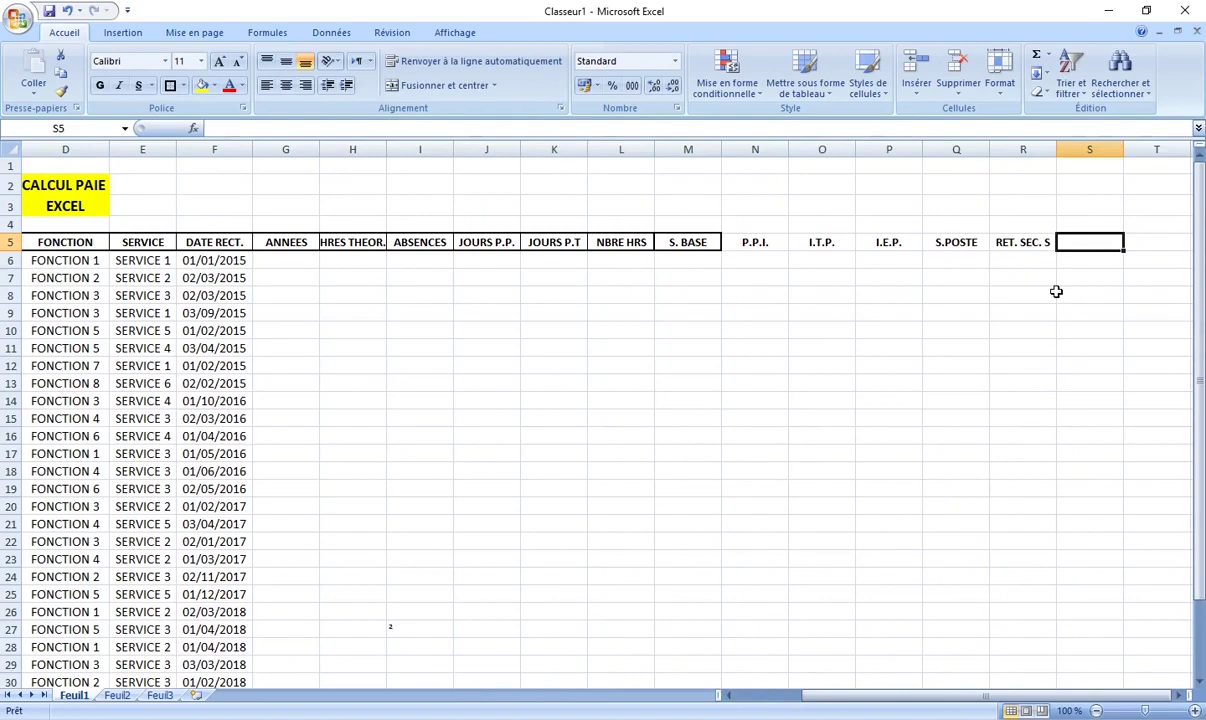
text(P.P.)
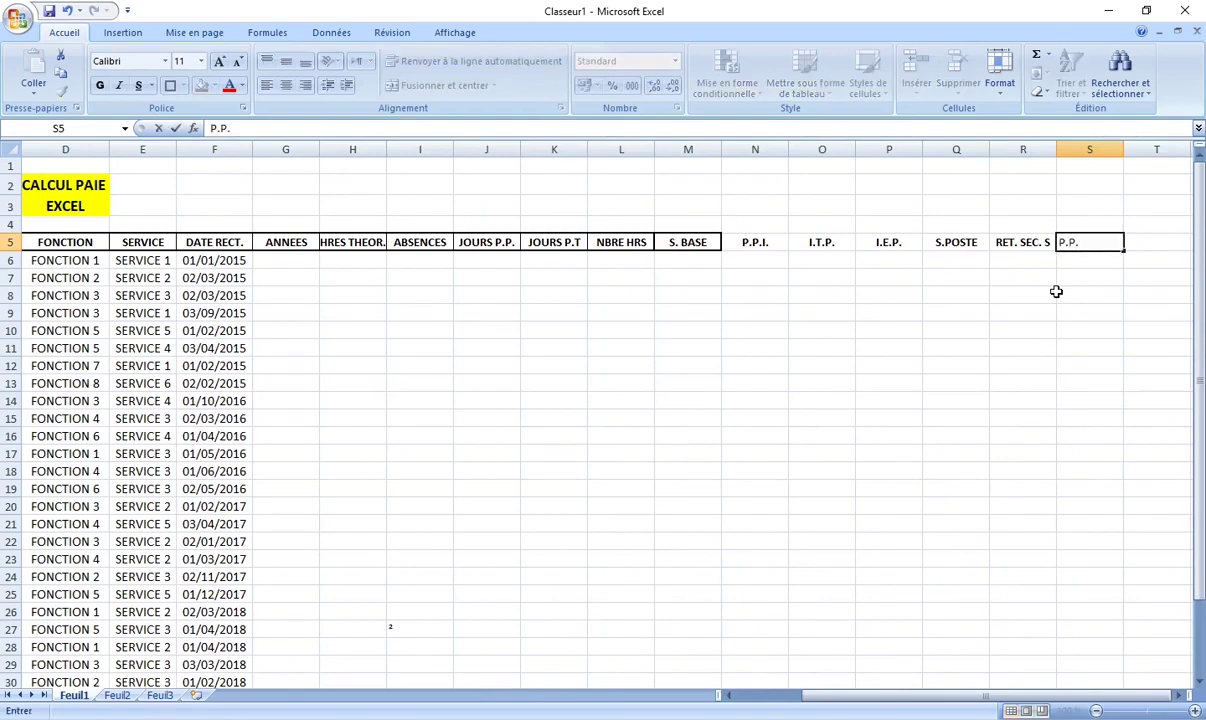
key(Left)
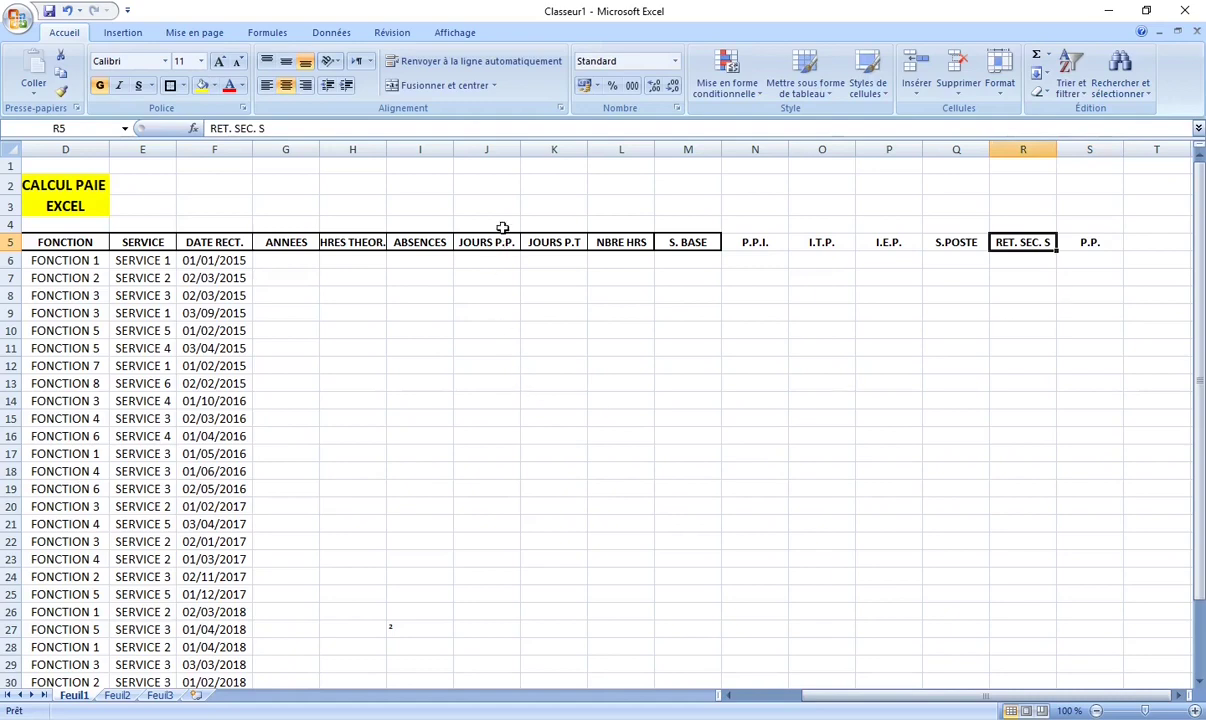
click(476, 240)
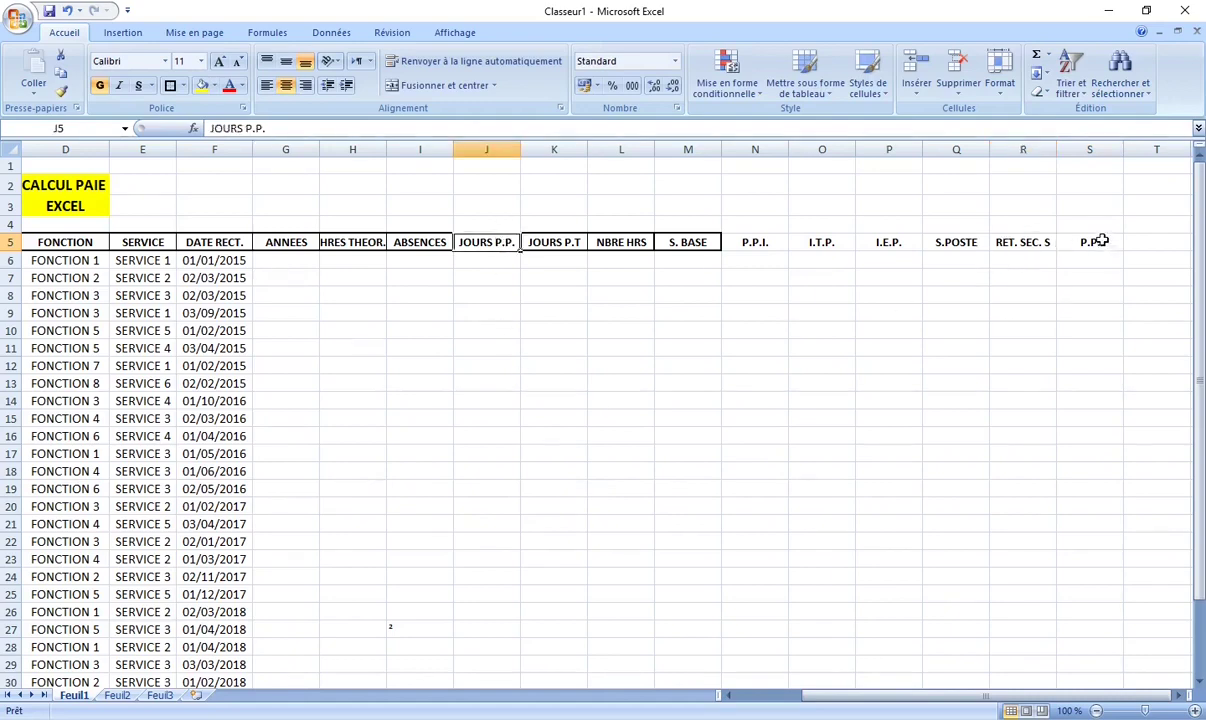
Step: Fill columns I to L (ABSENCES to NBRE HRS) orange from row 5 to row 35
click(1099, 240)
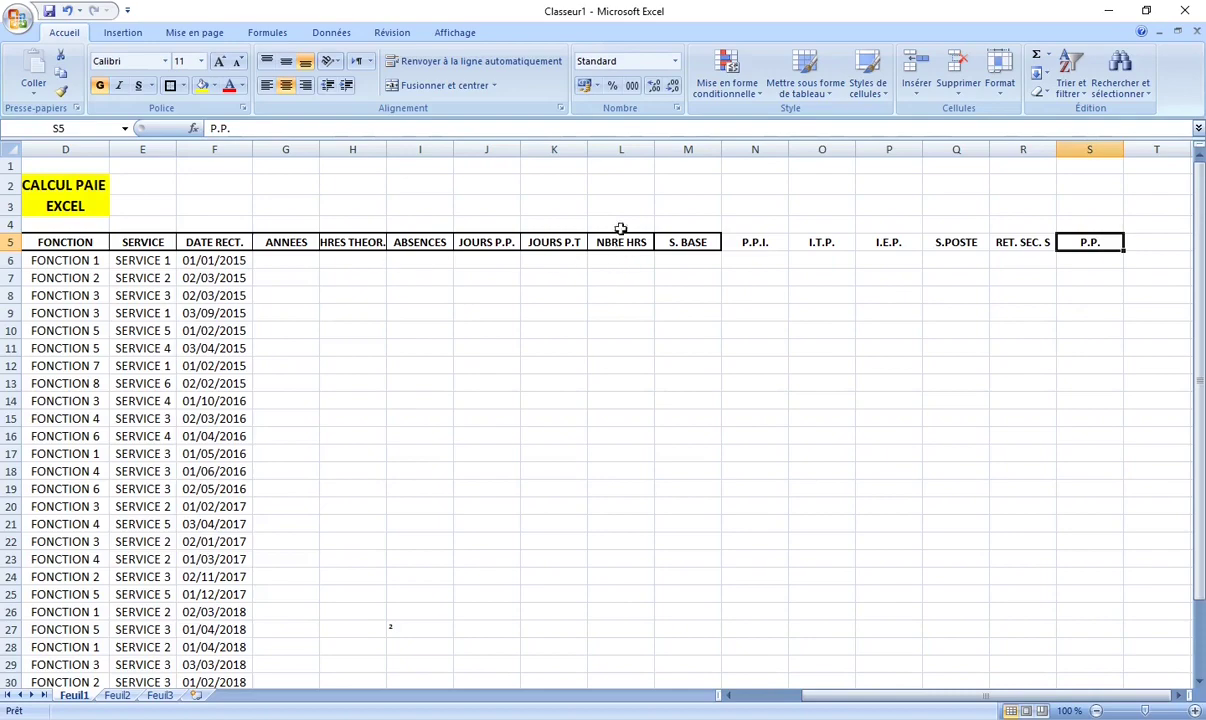
mouse_move(630, 244)
mouse_down()
mouse_move(316, 242)
mouse_move(392, 242)
mouse_up()
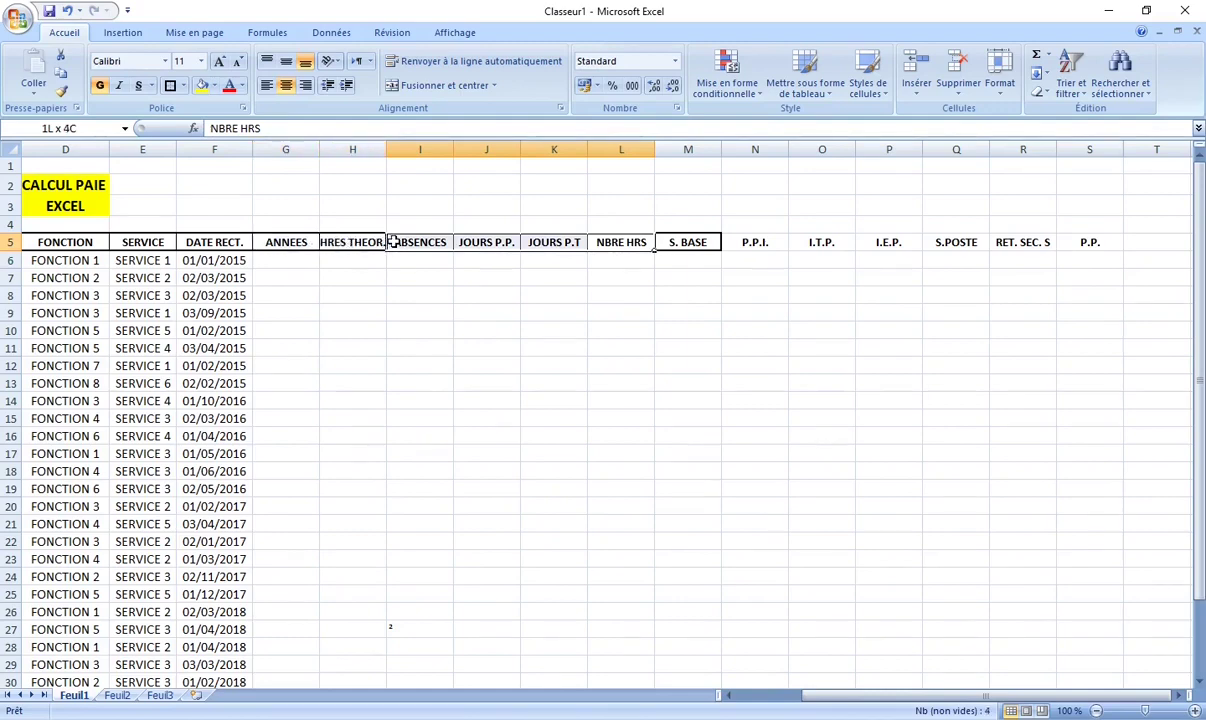
drag(392, 242, 426, 712)
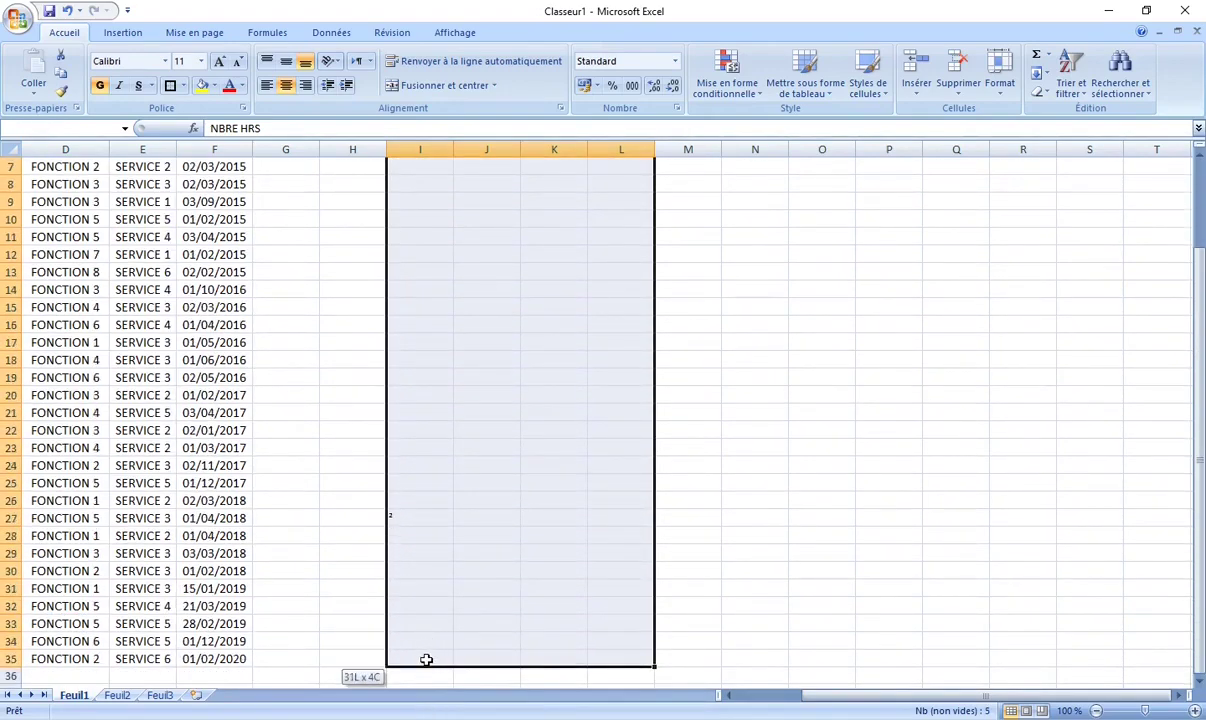
drag(426, 712, 425, 658)
click(214, 86)
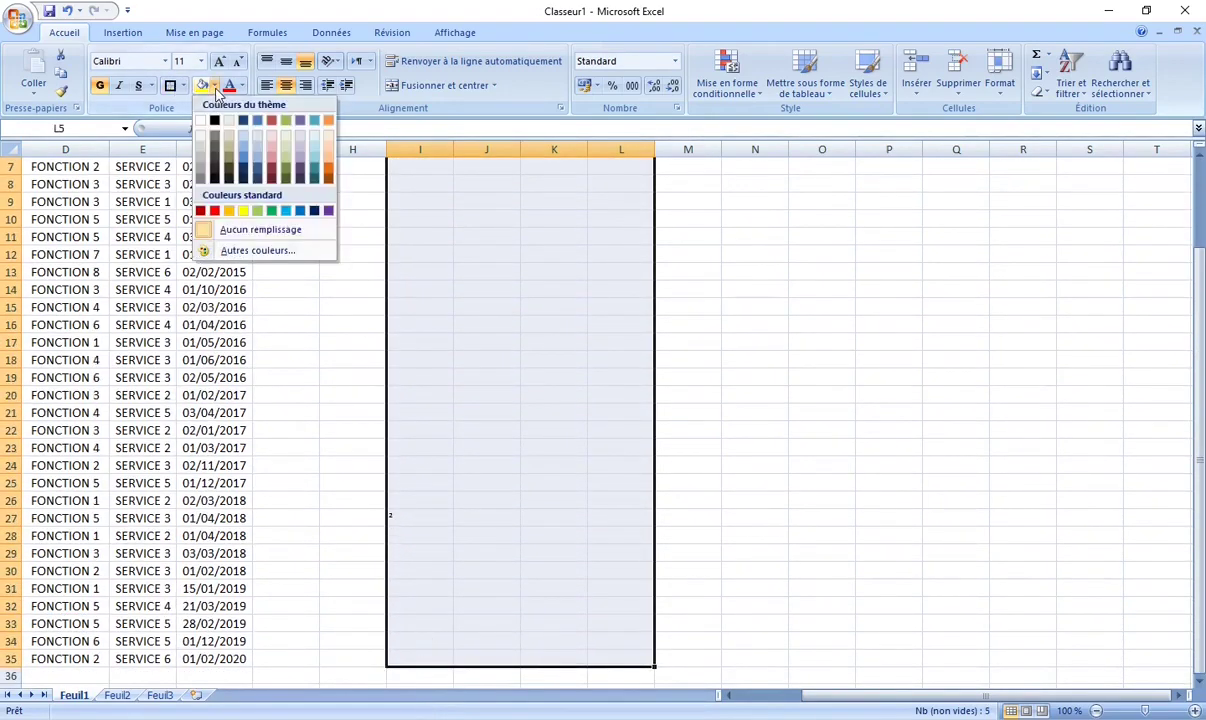
click(226, 210)
Step: Apply All Borders to the data cells I6:L35
drag(415, 260, 598, 672)
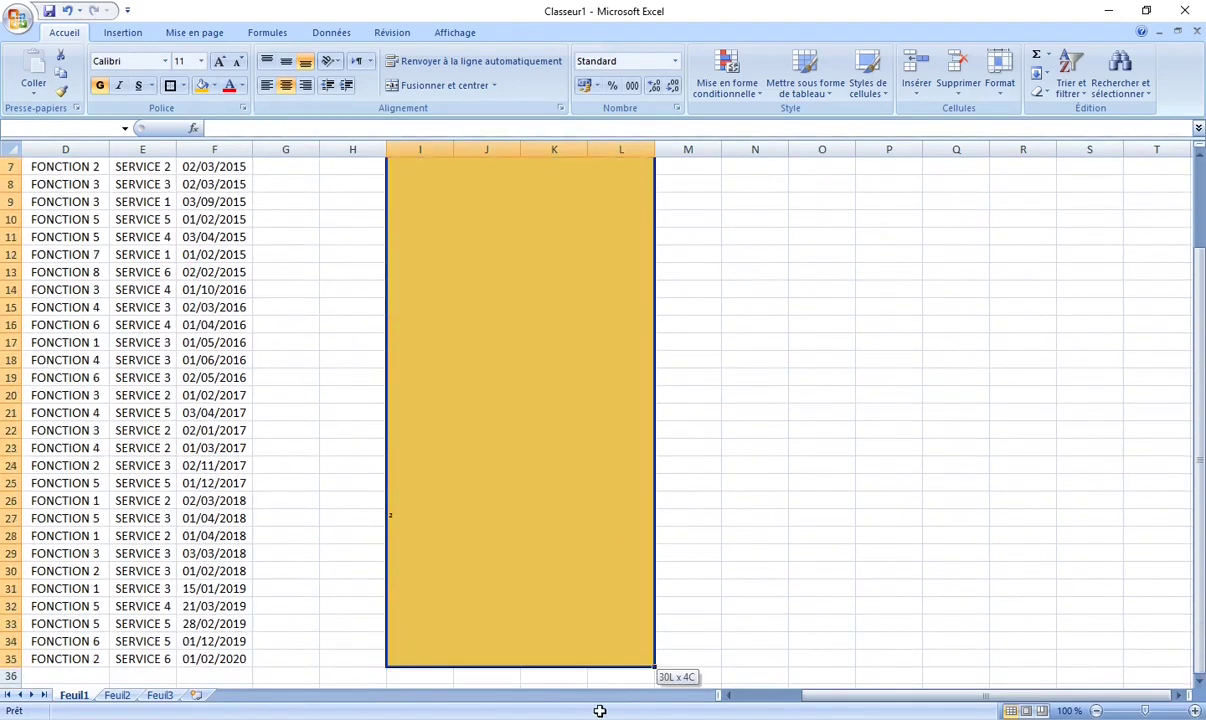
drag(598, 672, 594, 660)
click(181, 86)
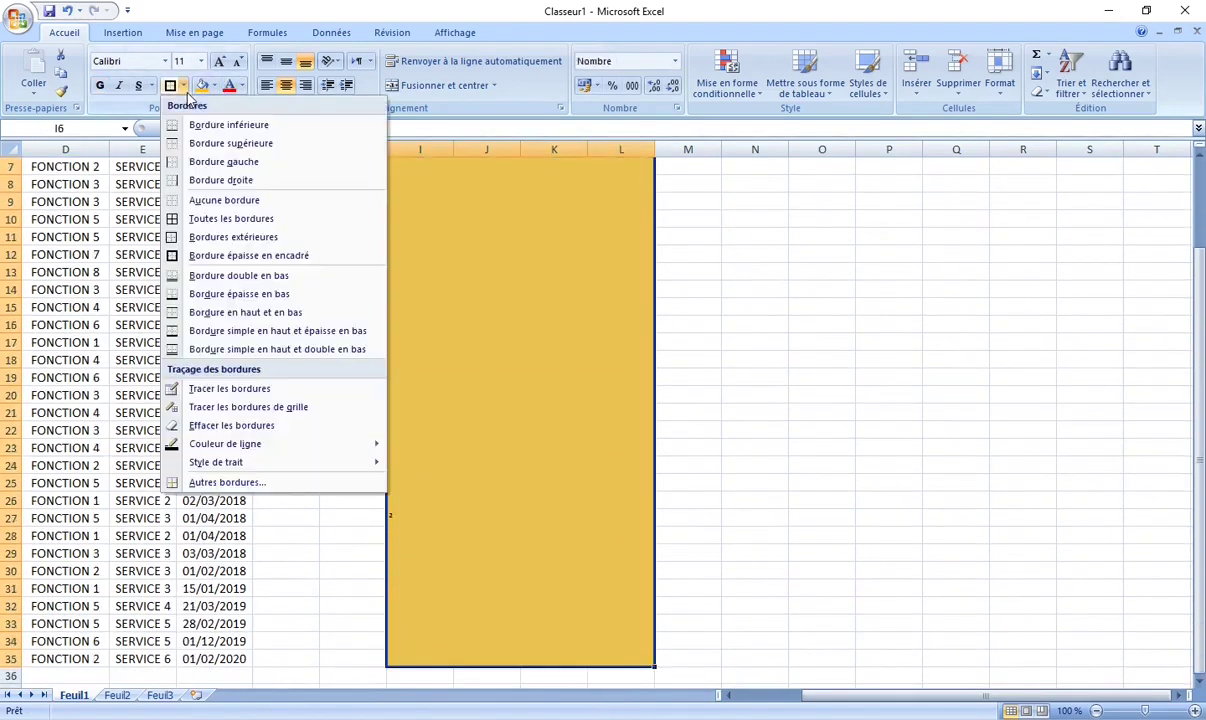
click(195, 219)
scroll(816, 345, up, 2)
click(818, 347)
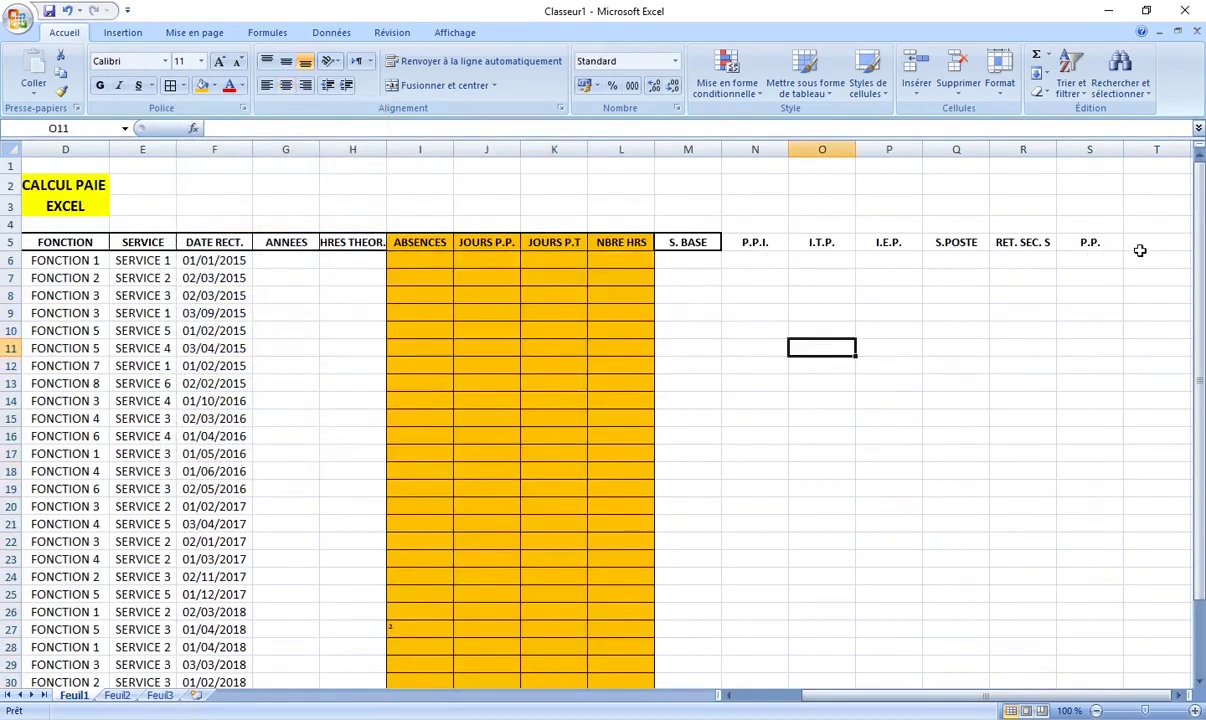
click(1142, 246)
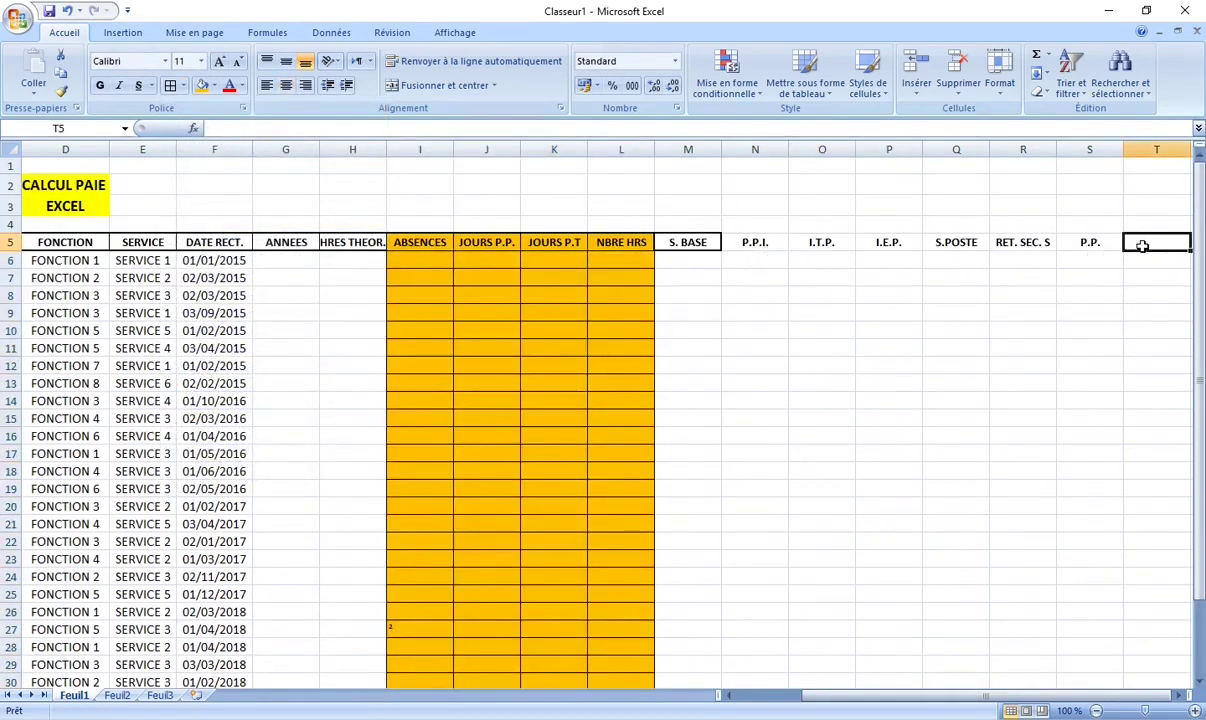
Step: Add the headers P.T., S.BRUT and BASE IMPOS. in T5 to V5
text(P.T.)
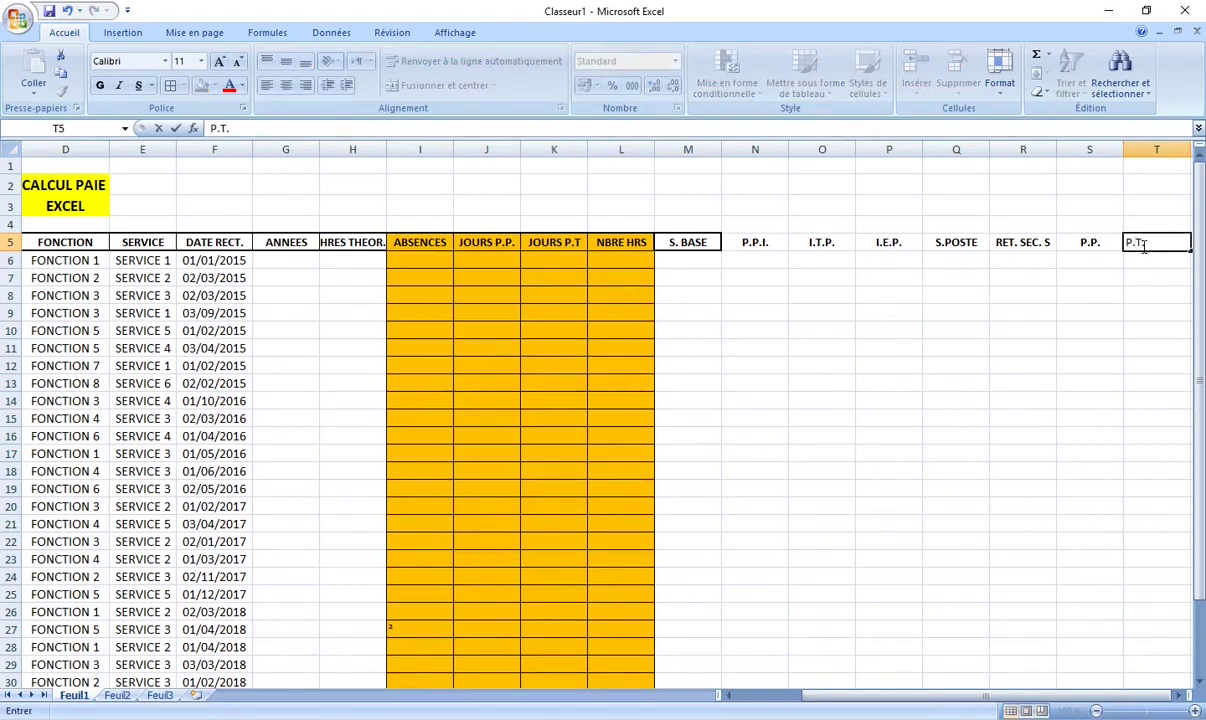
key(Tab)
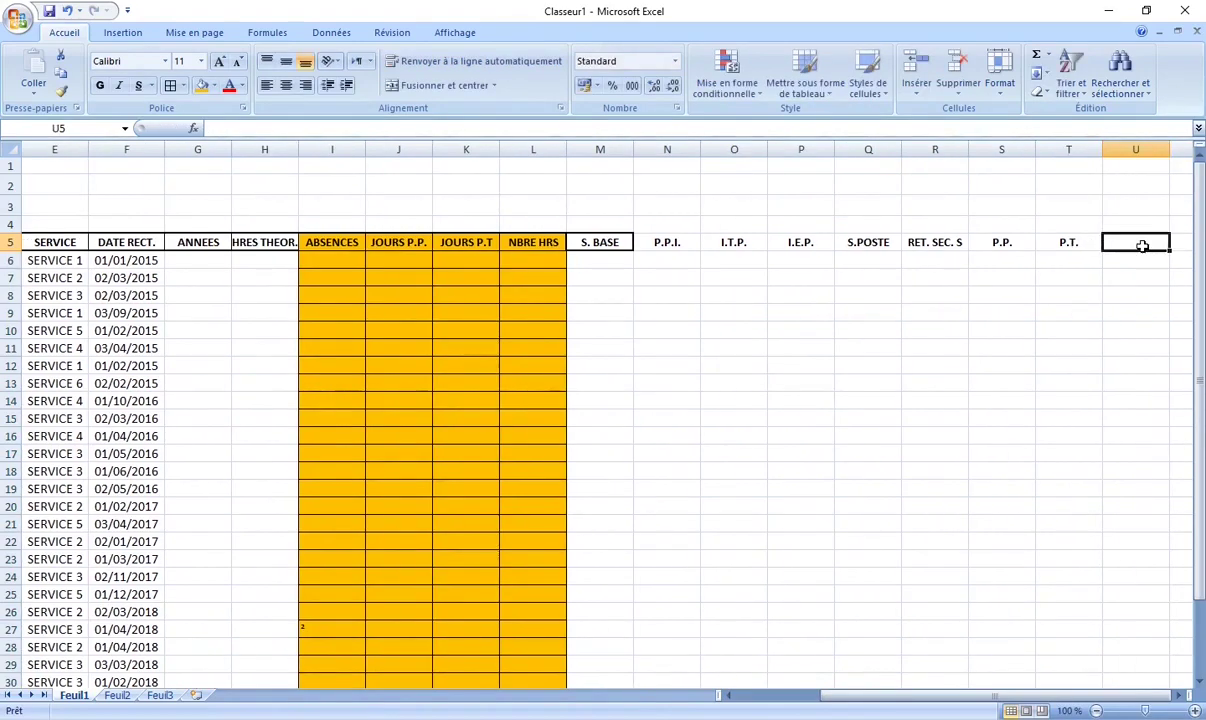
text(S.)
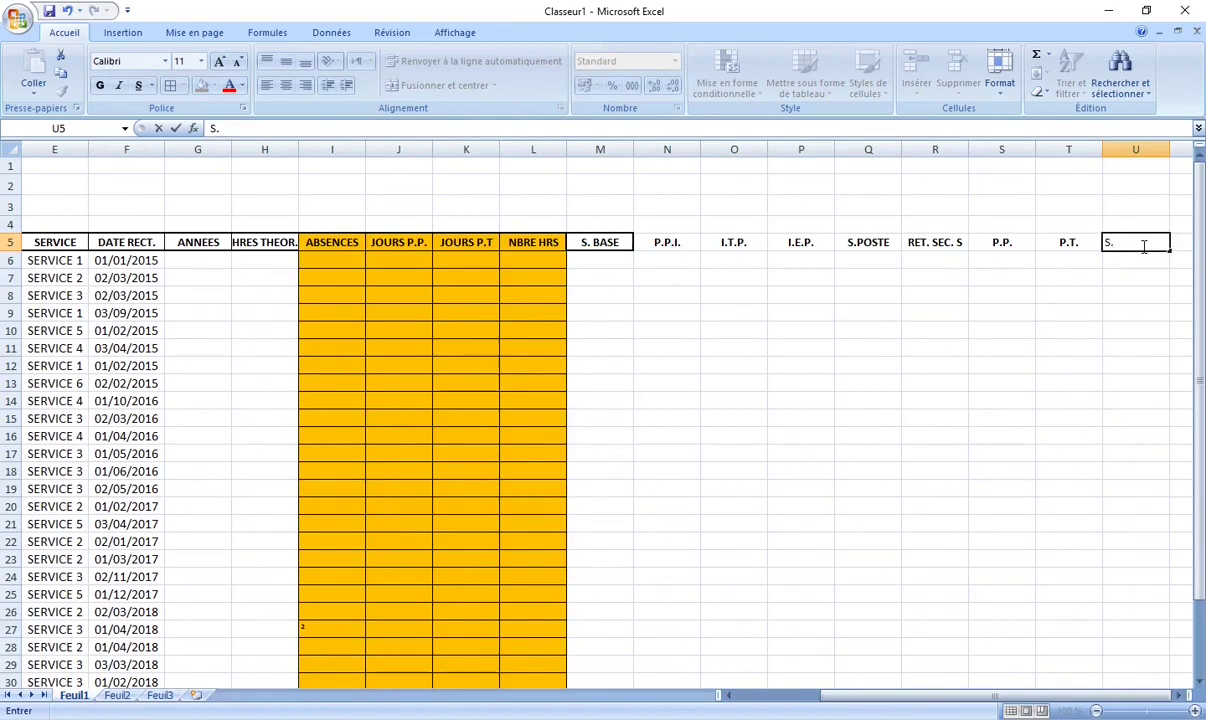
text(BRUT)
key(Tab)
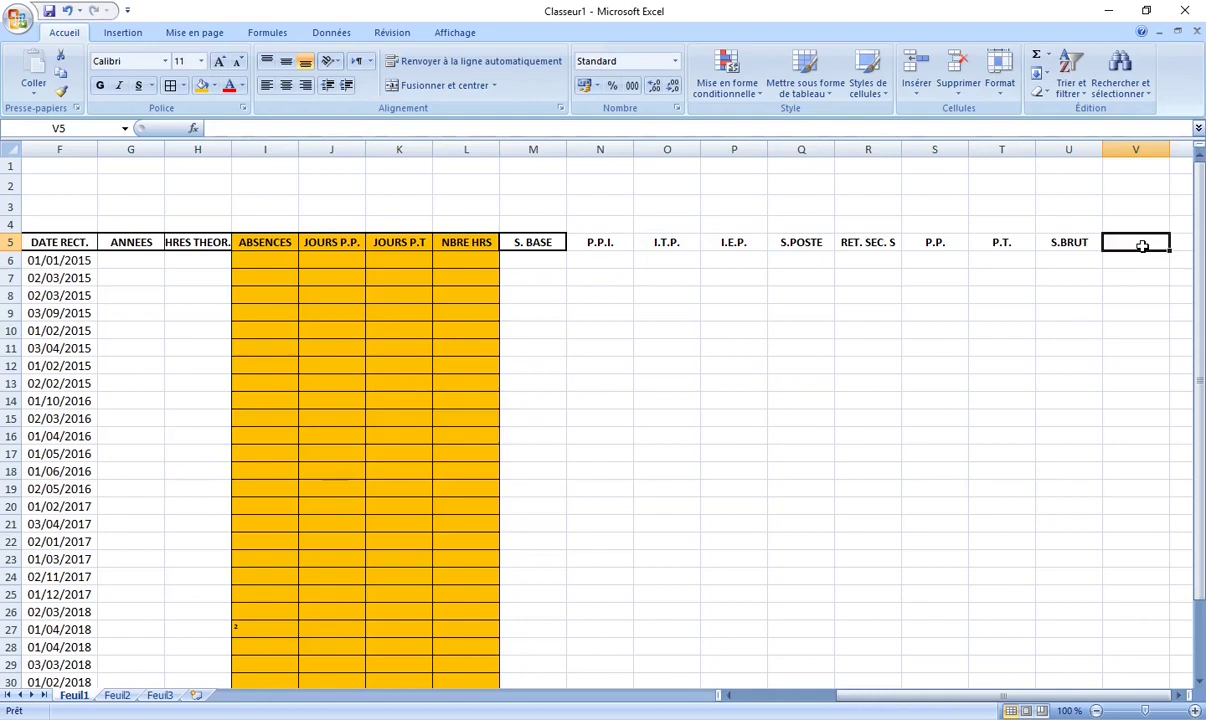
text(BASE I)
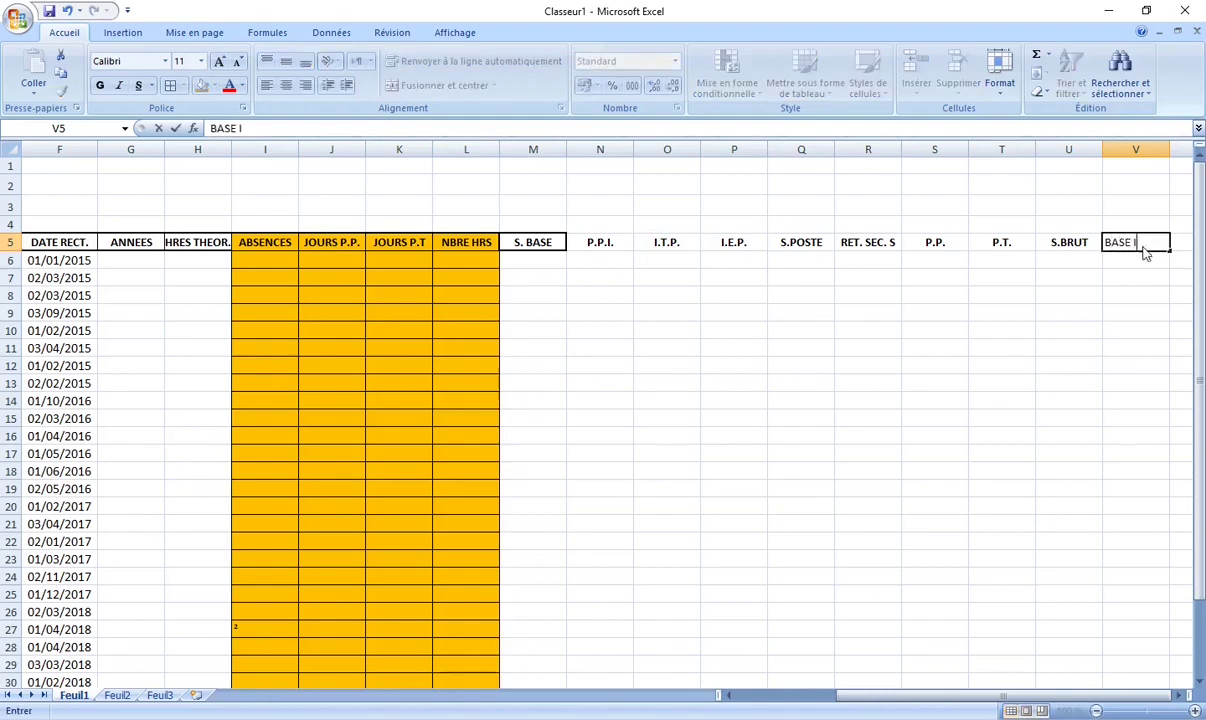
text(MPOS.)
key(Tab)
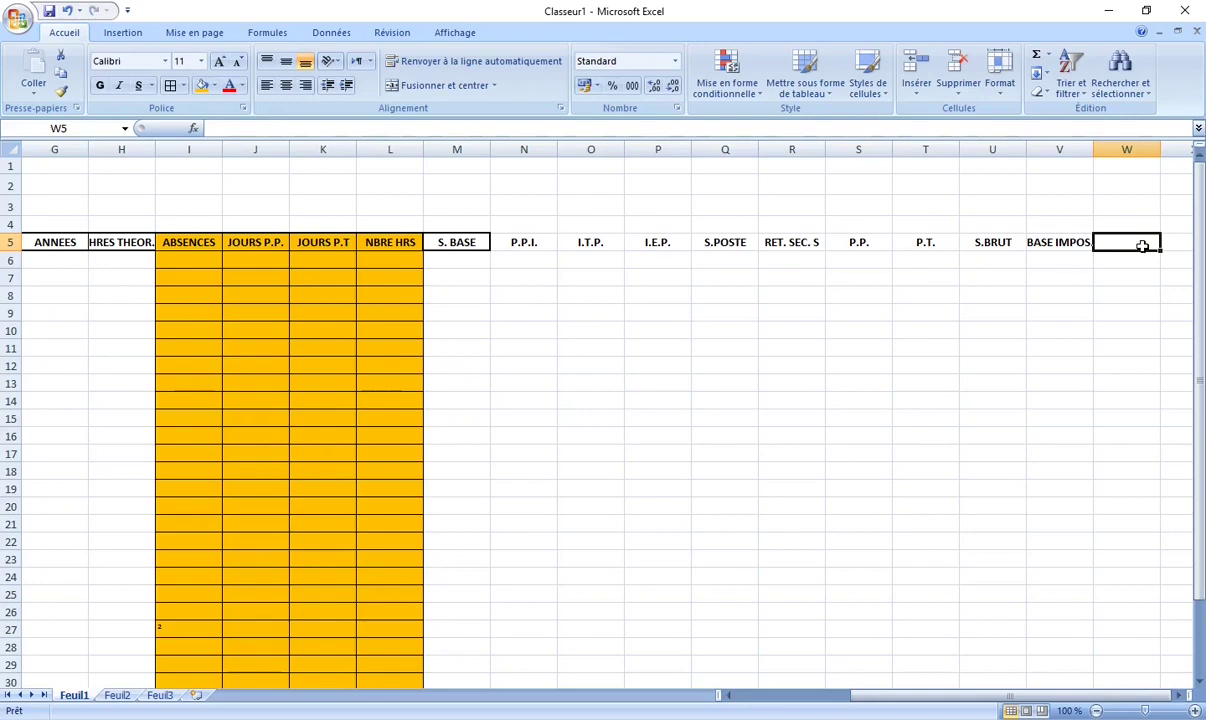
Step: Add the headers I.R.G., SALAIRE NET, RET. AV. and NET A PAYE in W5 to Z5
text(I.R.G.)
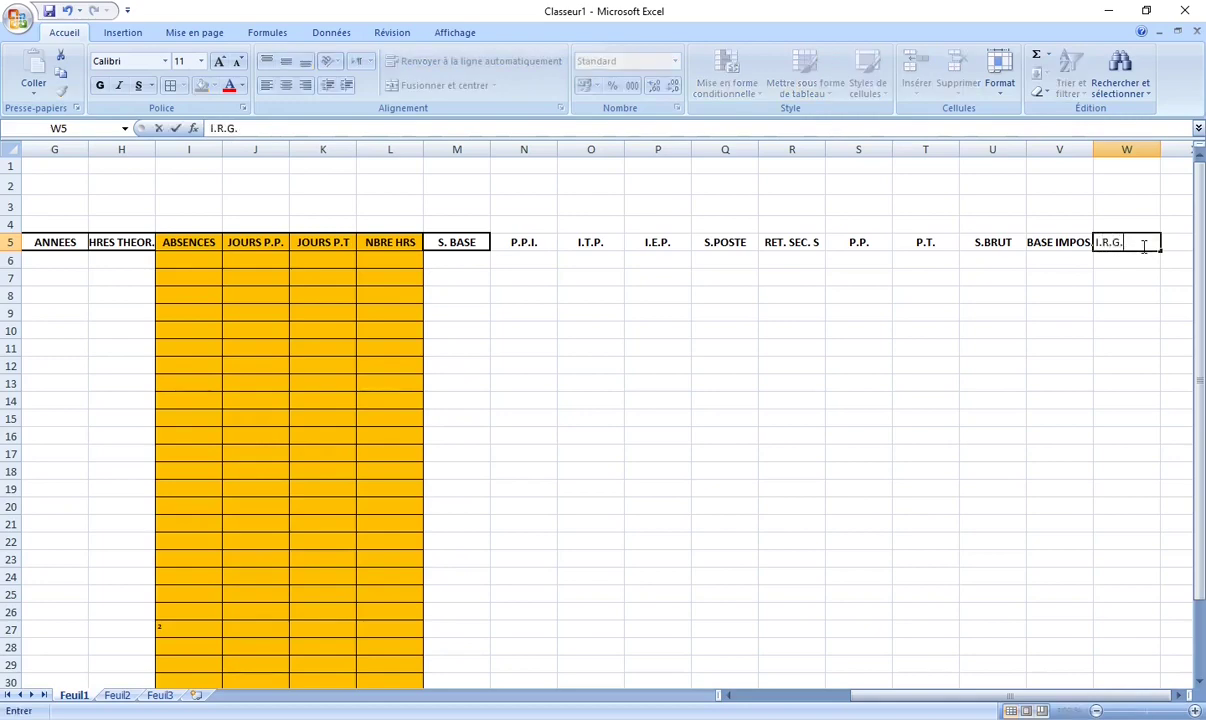
key(Tab)
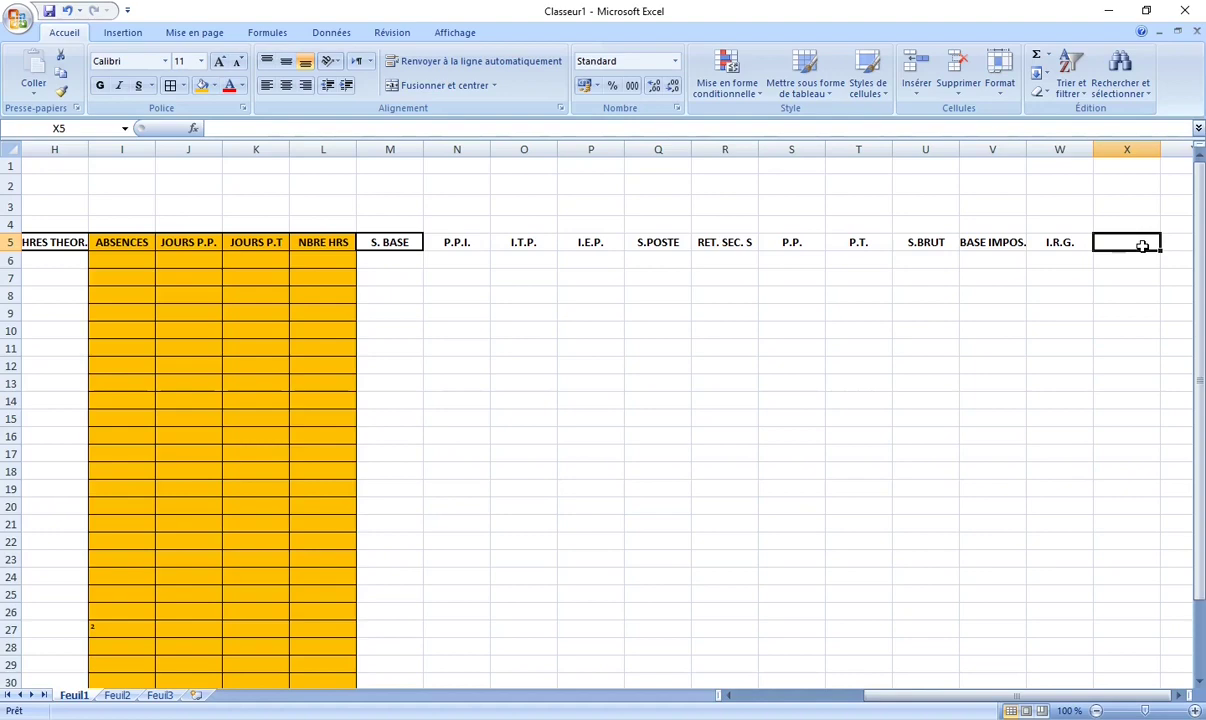
text(S)
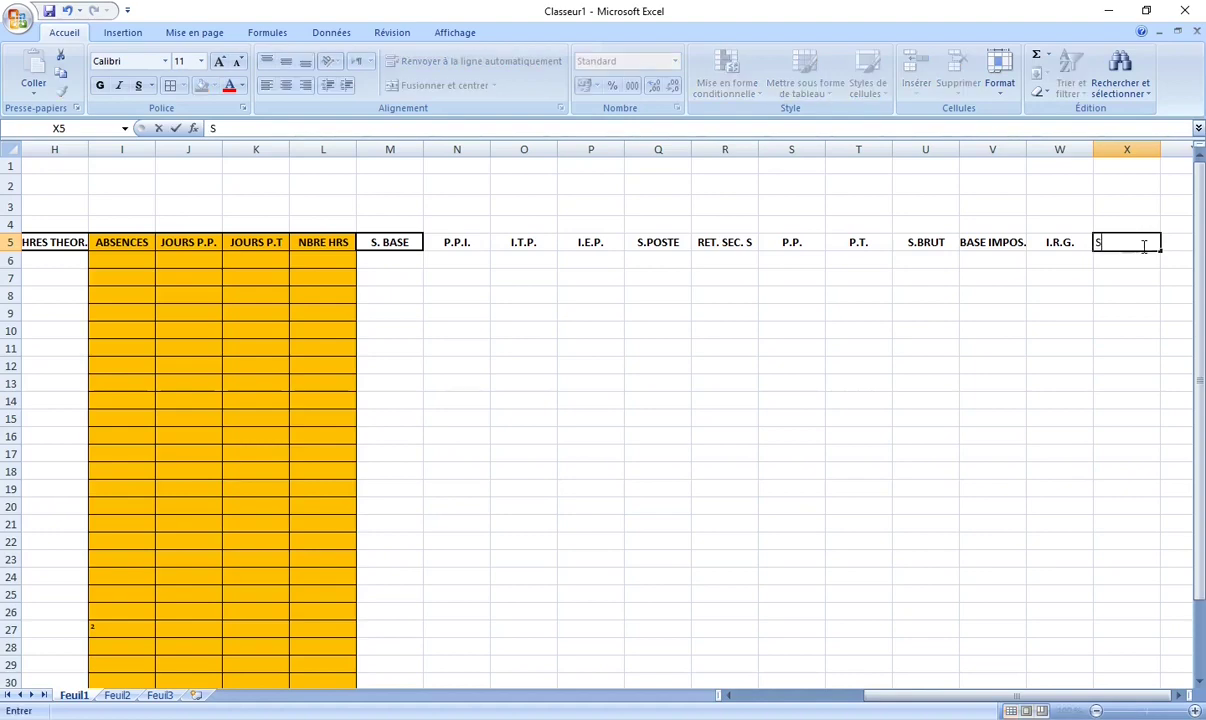
text(ALA)
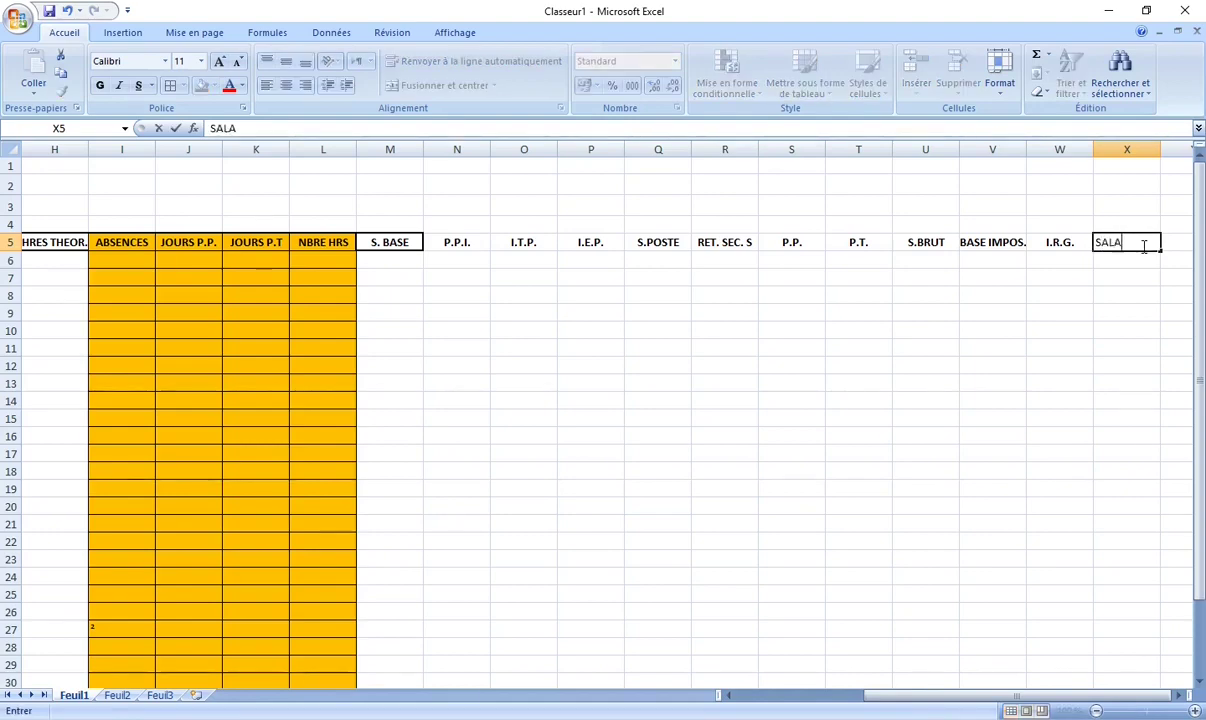
text(IRE)
text( NET)
key(Tab)
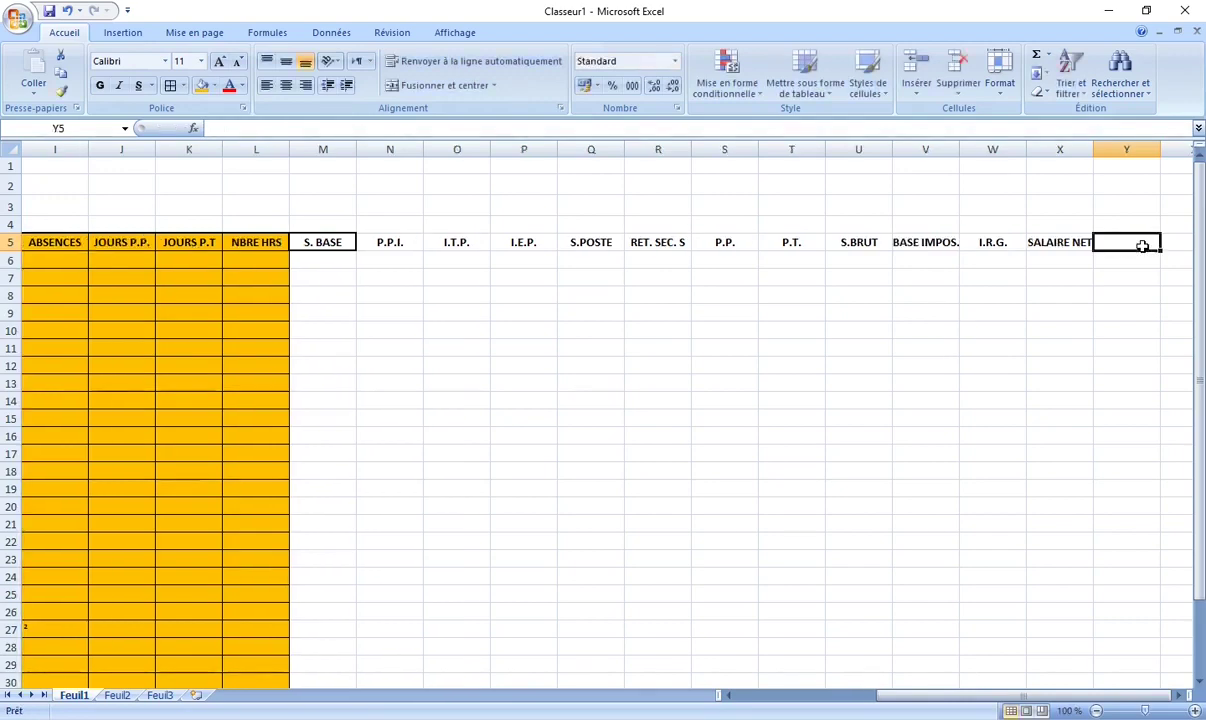
text(RE)
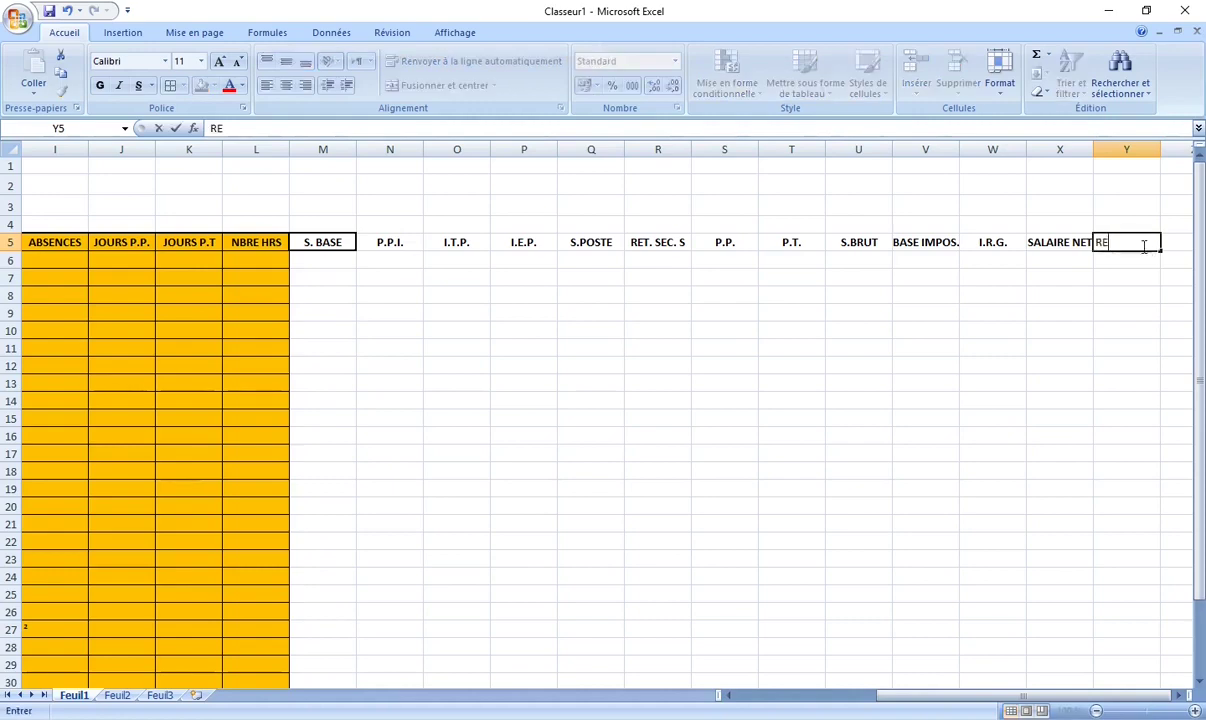
text(T. A)
text(V)
text(.)
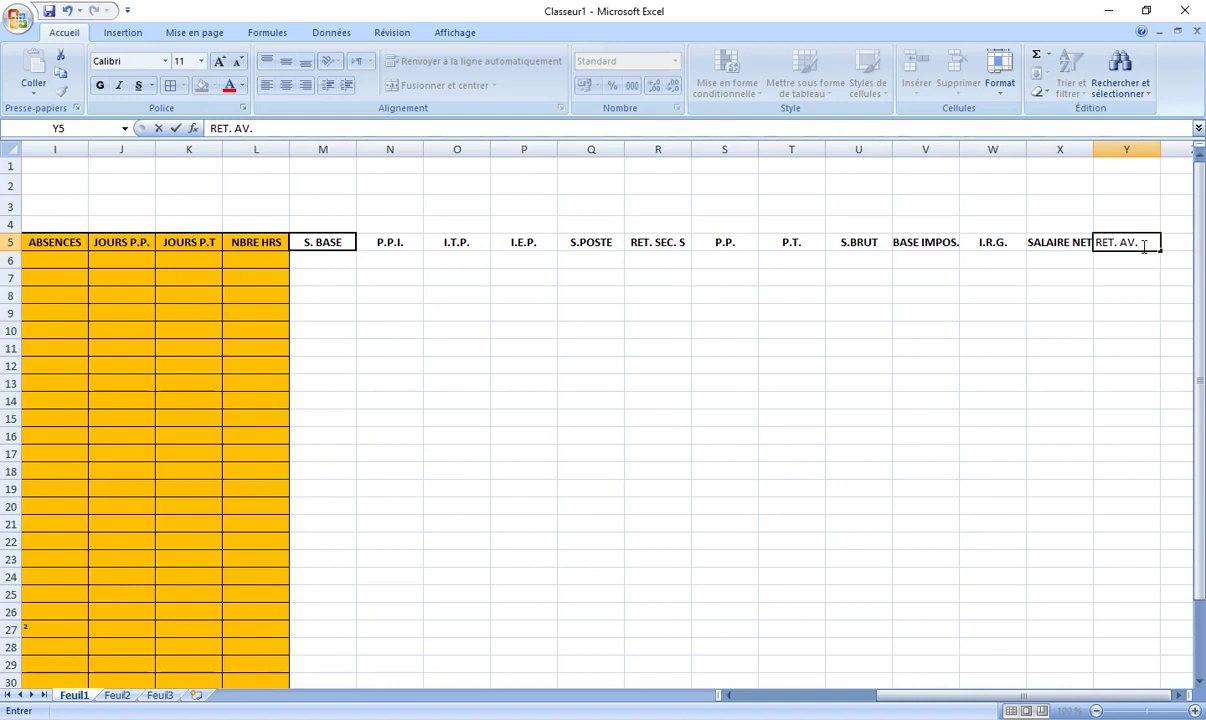
key(Tab)
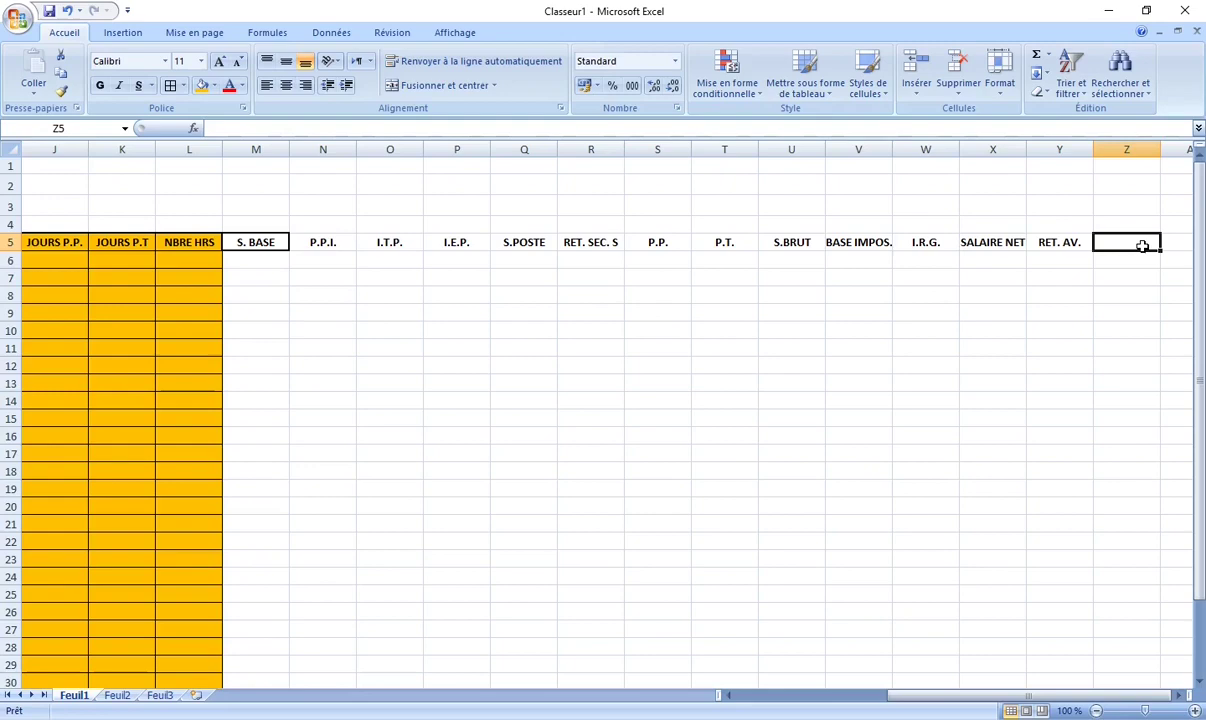
text(NET)
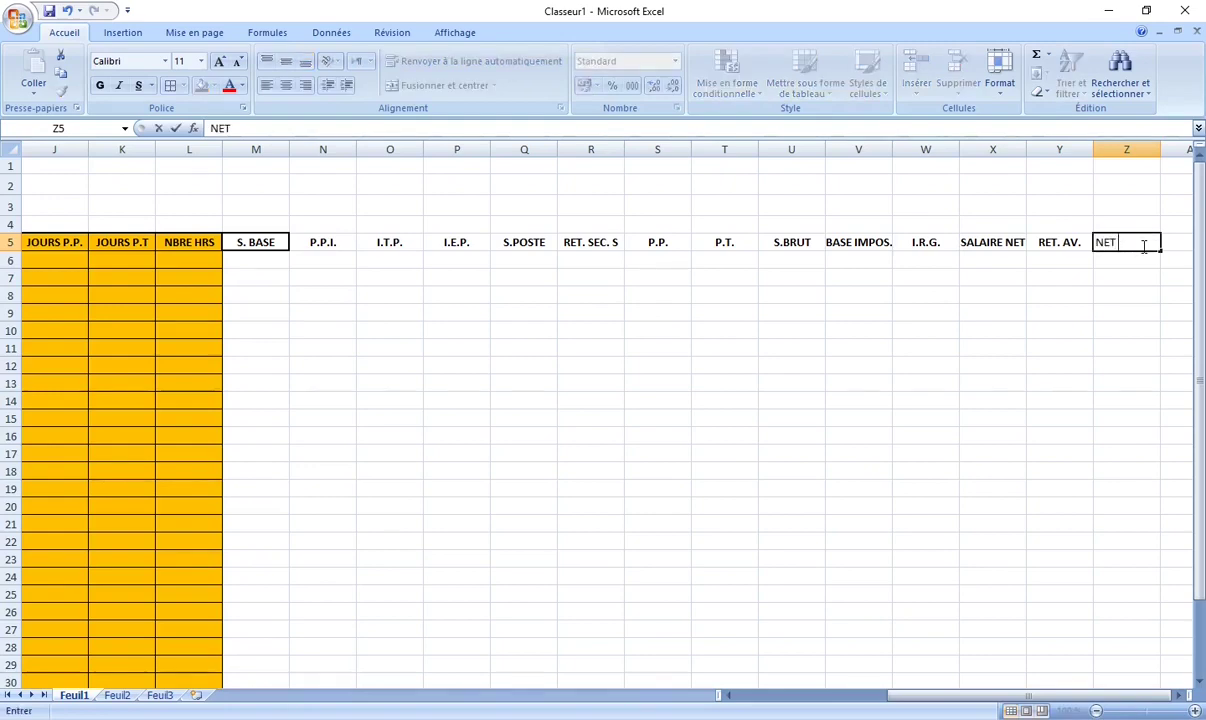
text( A PAYE)
key(Tab)
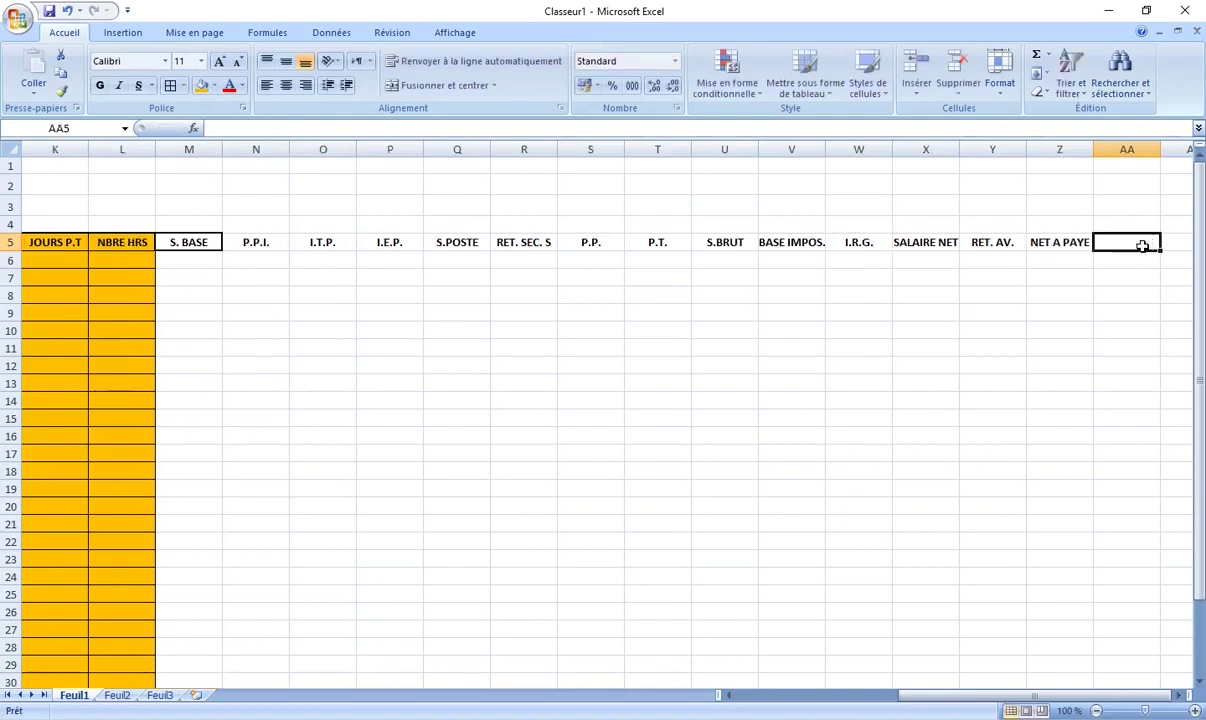
key(Left)
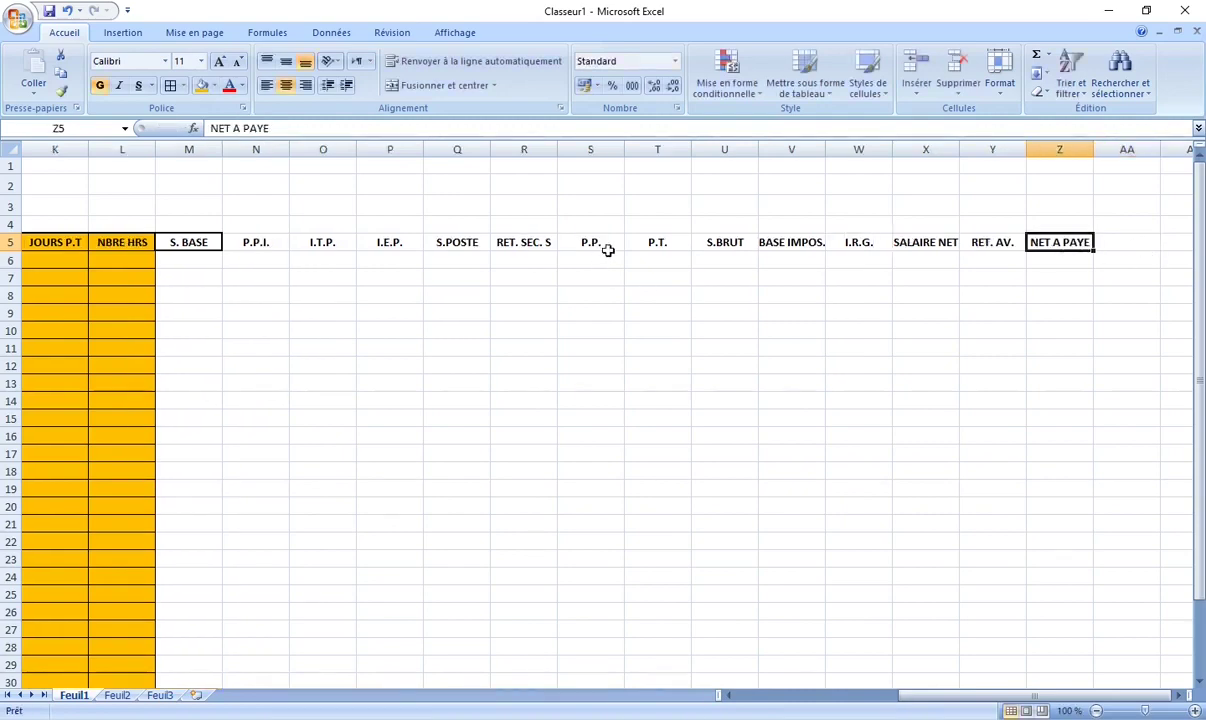
Step: Put a thick outline border around headers N5:Z5, then scroll back to the employee columns
drag(241, 241, 1045, 240)
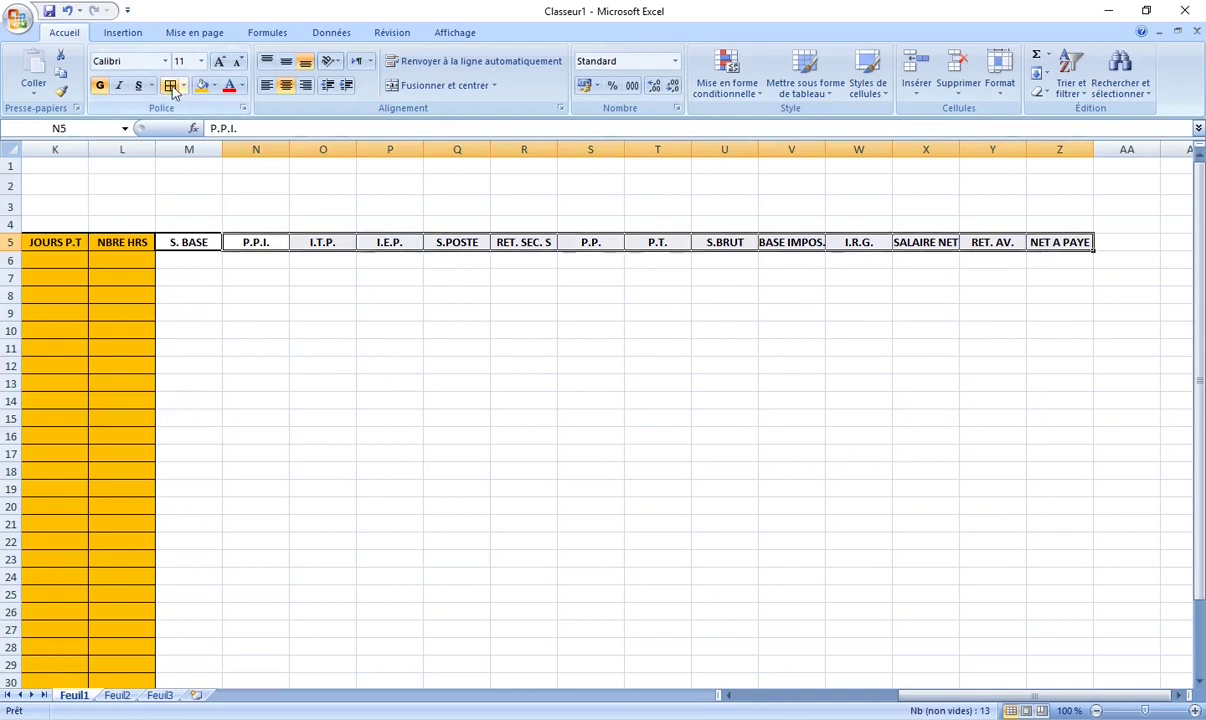
click(183, 86)
click(229, 256)
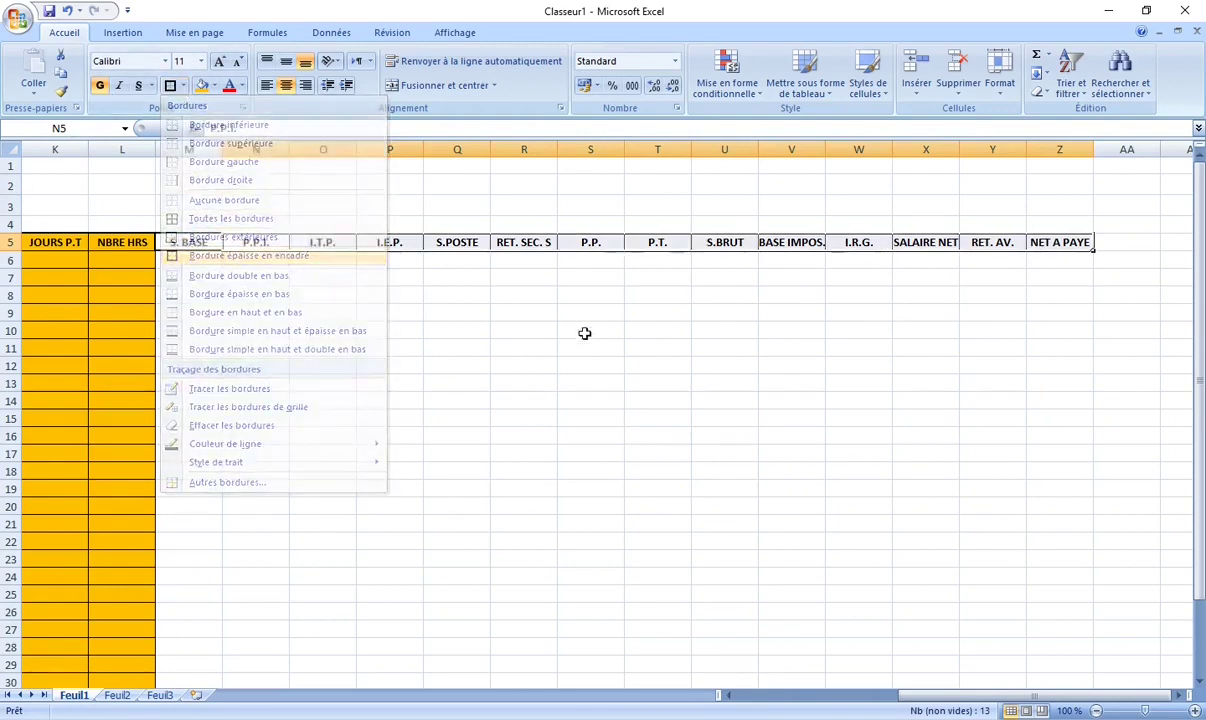
click(584, 331)
click(323, 240)
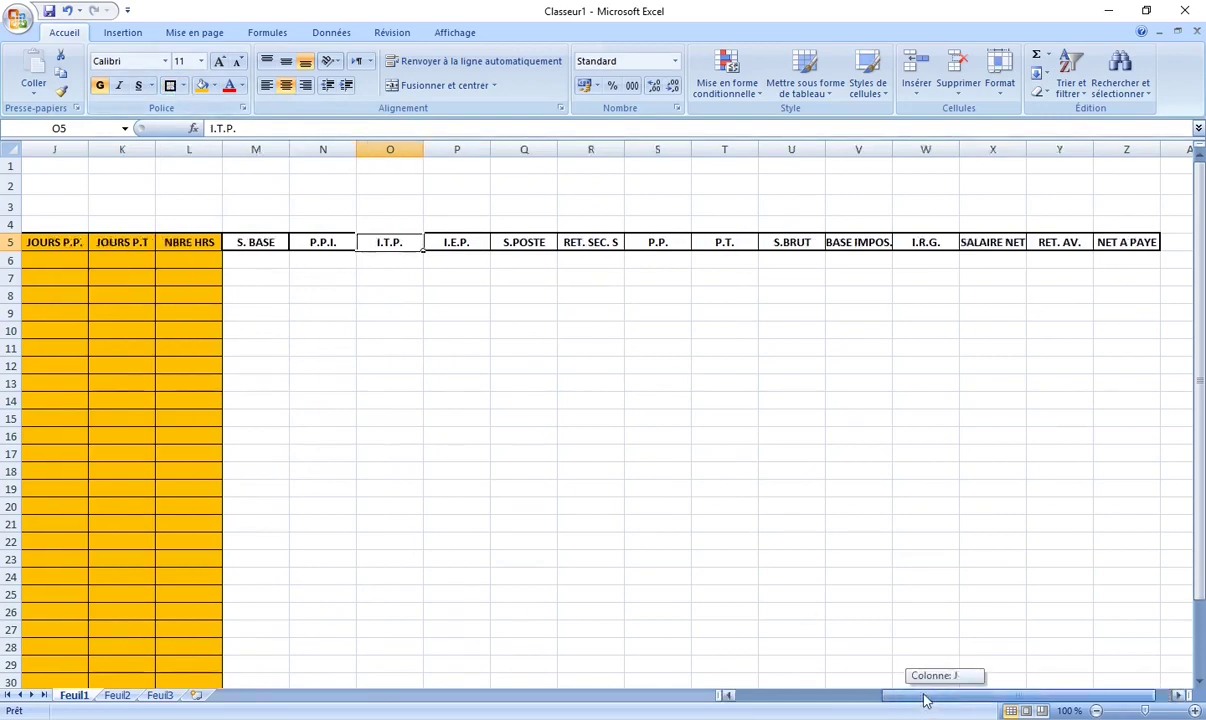
drag(943, 703, 770, 703)
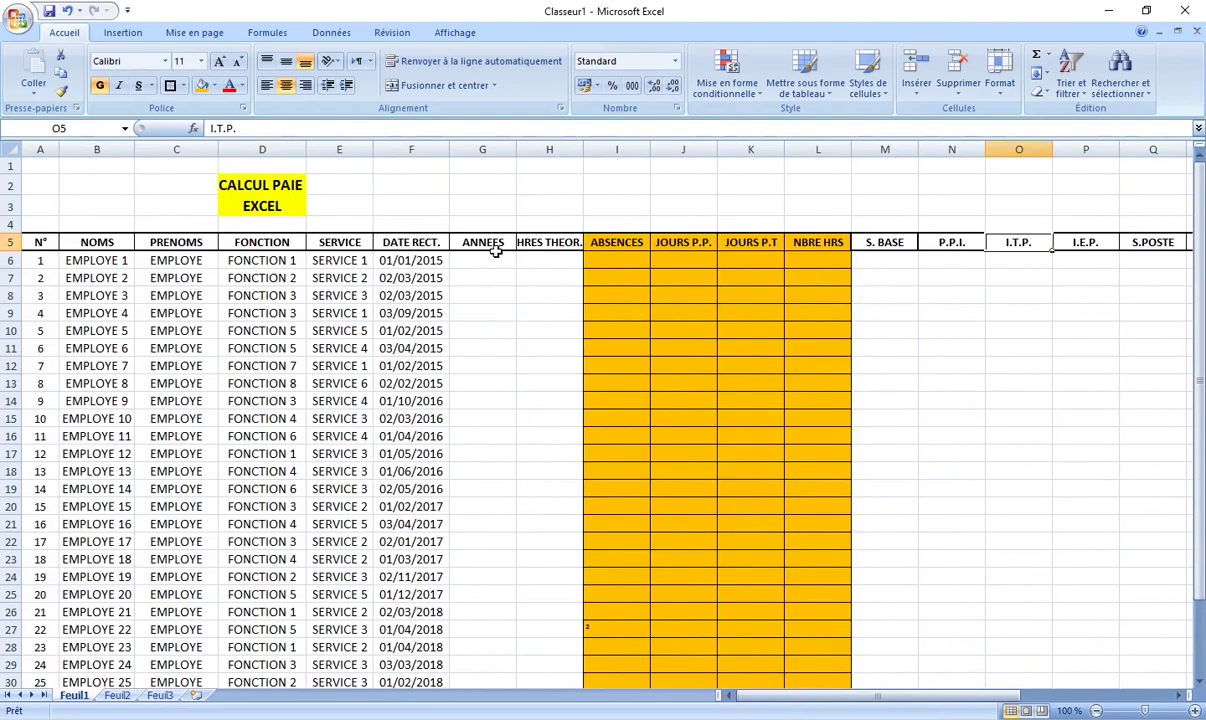
click(619, 262)
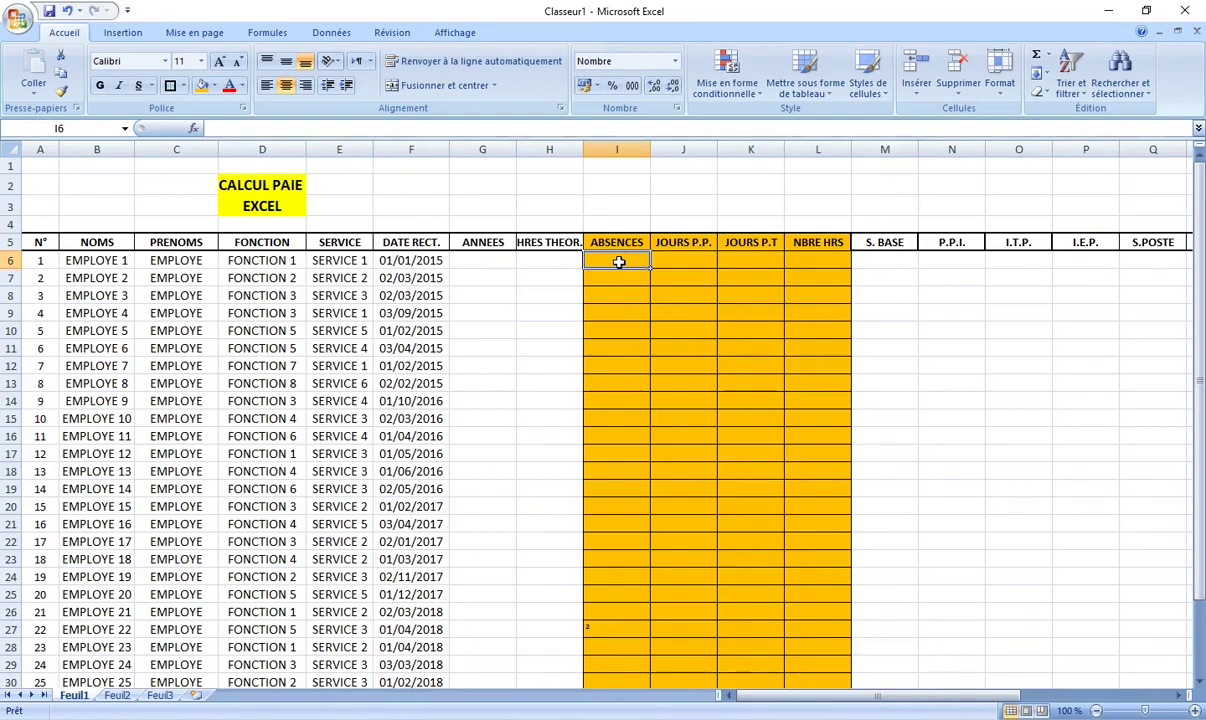
click(550, 258)
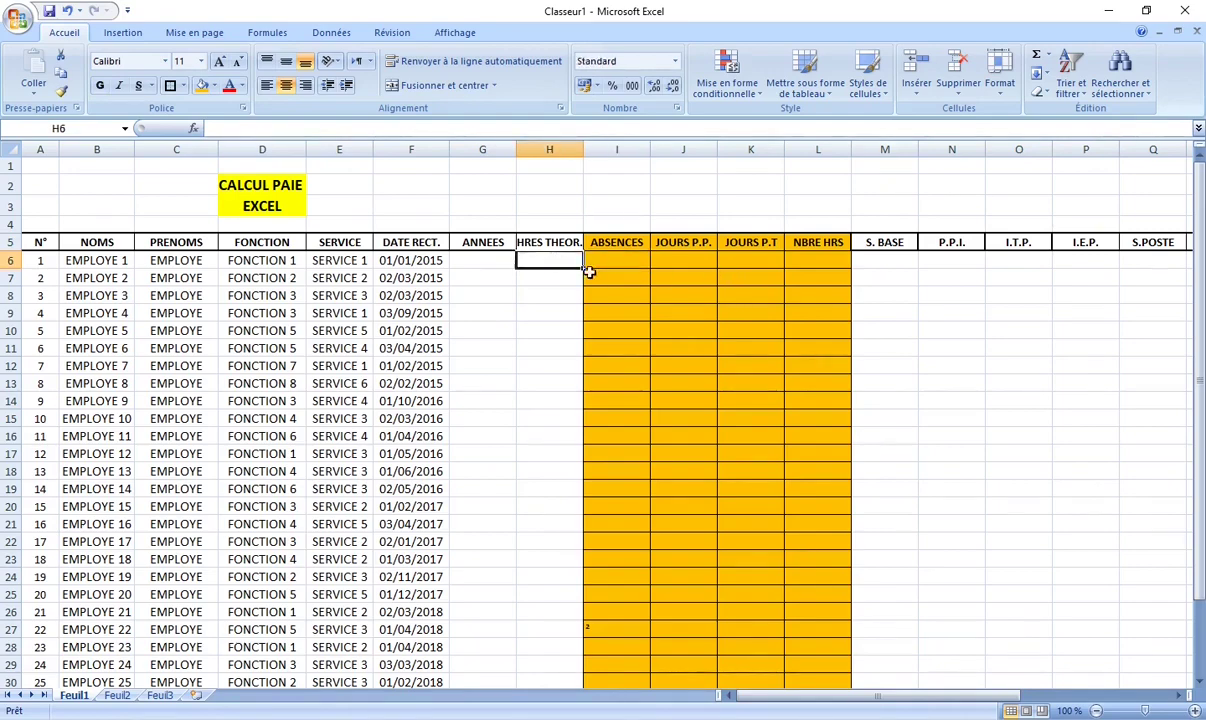
click(498, 259)
click(605, 261)
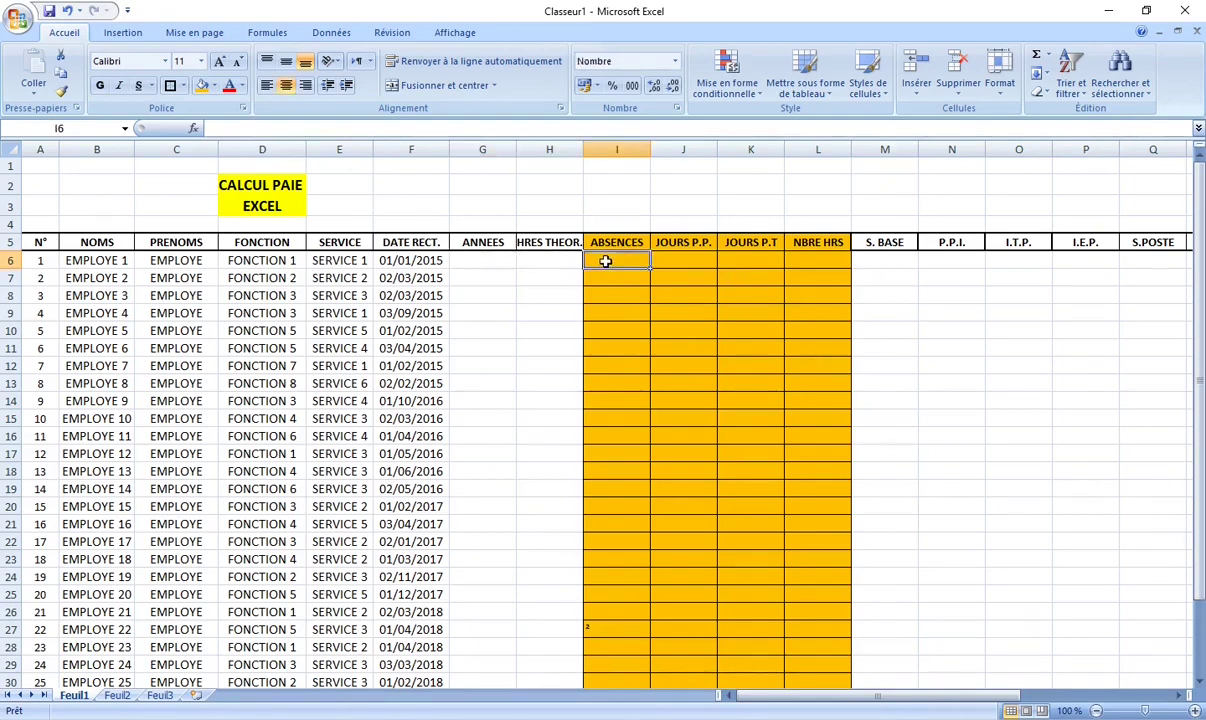
click(481, 259)
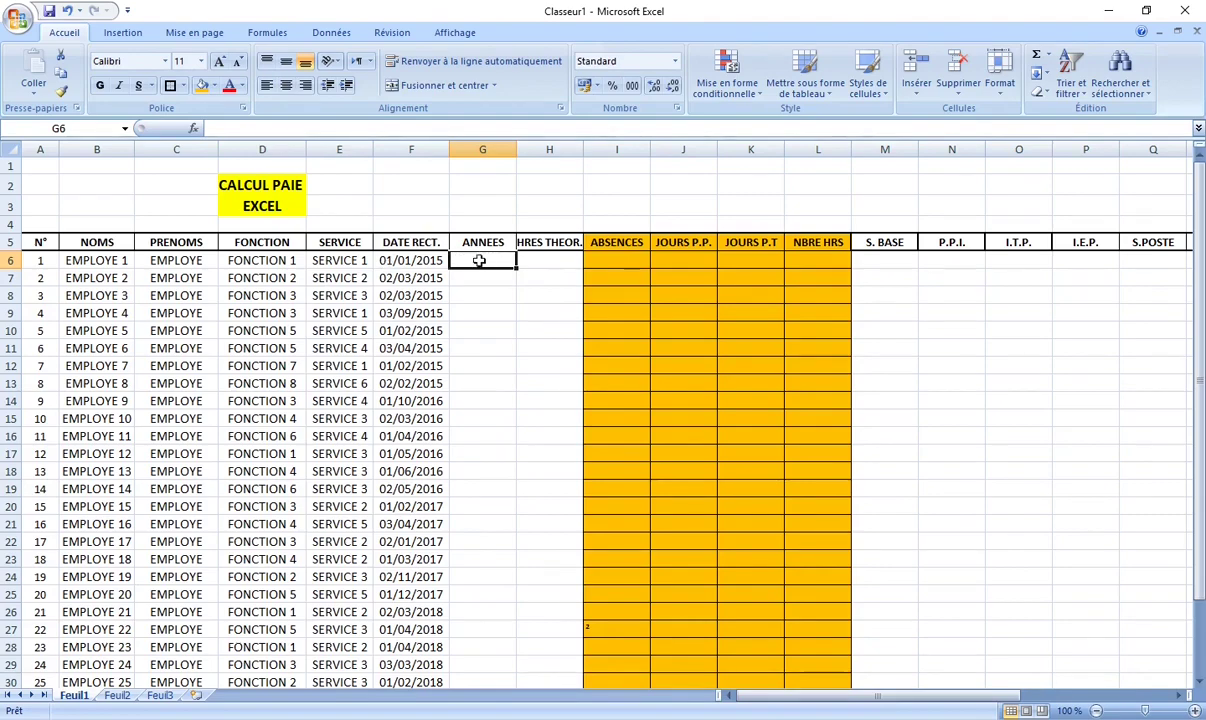
click(420, 260)
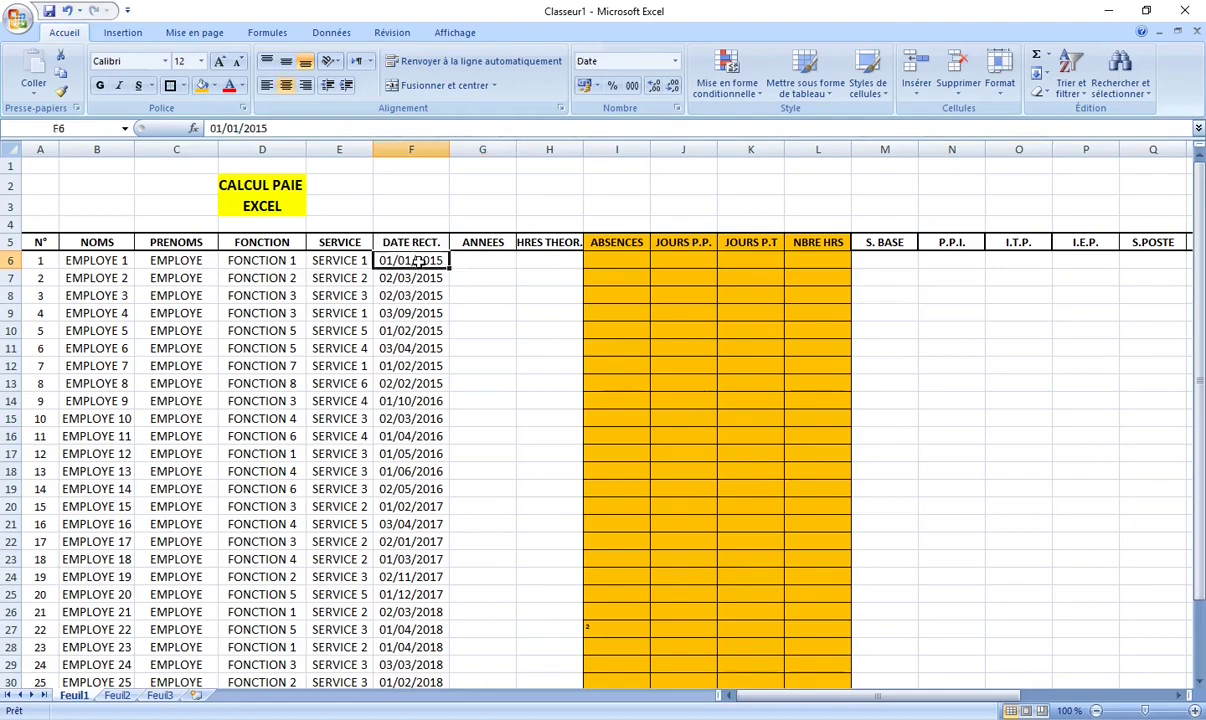
click(478, 260)
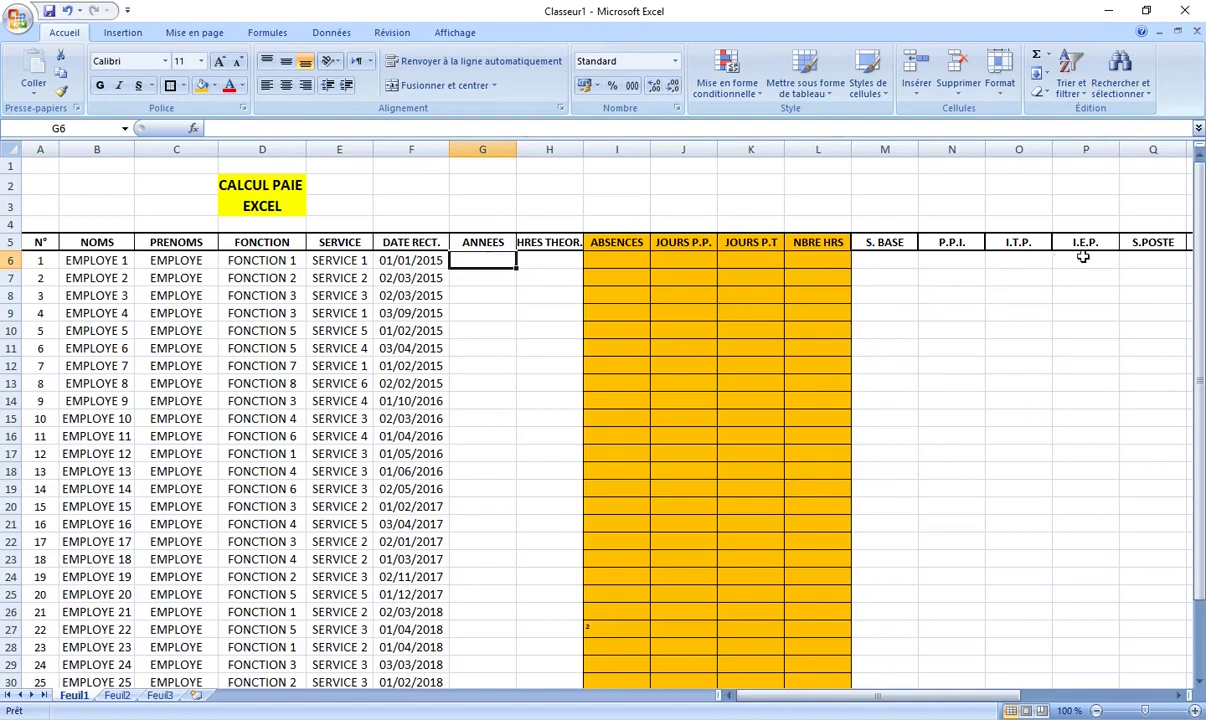
click(1036, 262)
click(482, 261)
click(1096, 258)
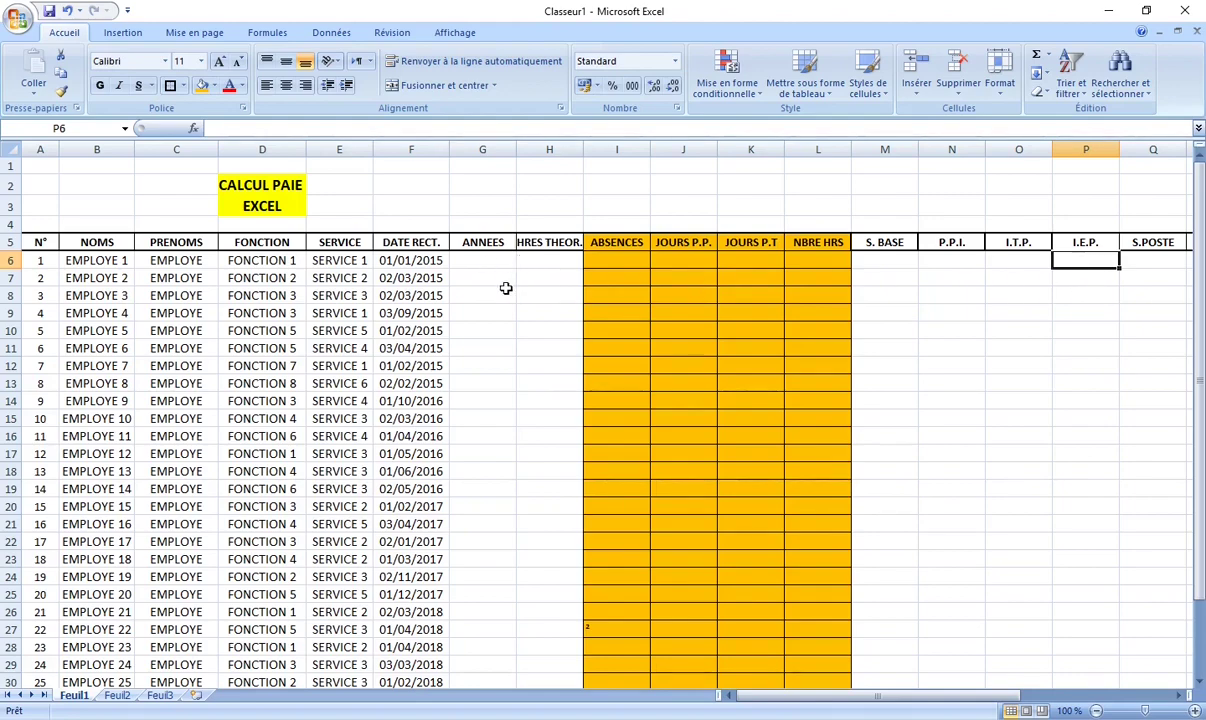
Step: Enter =DATEDIF(F6;AUJOURDHUI();"Y") in G6, giving employee 1 five years of service
click(484, 261)
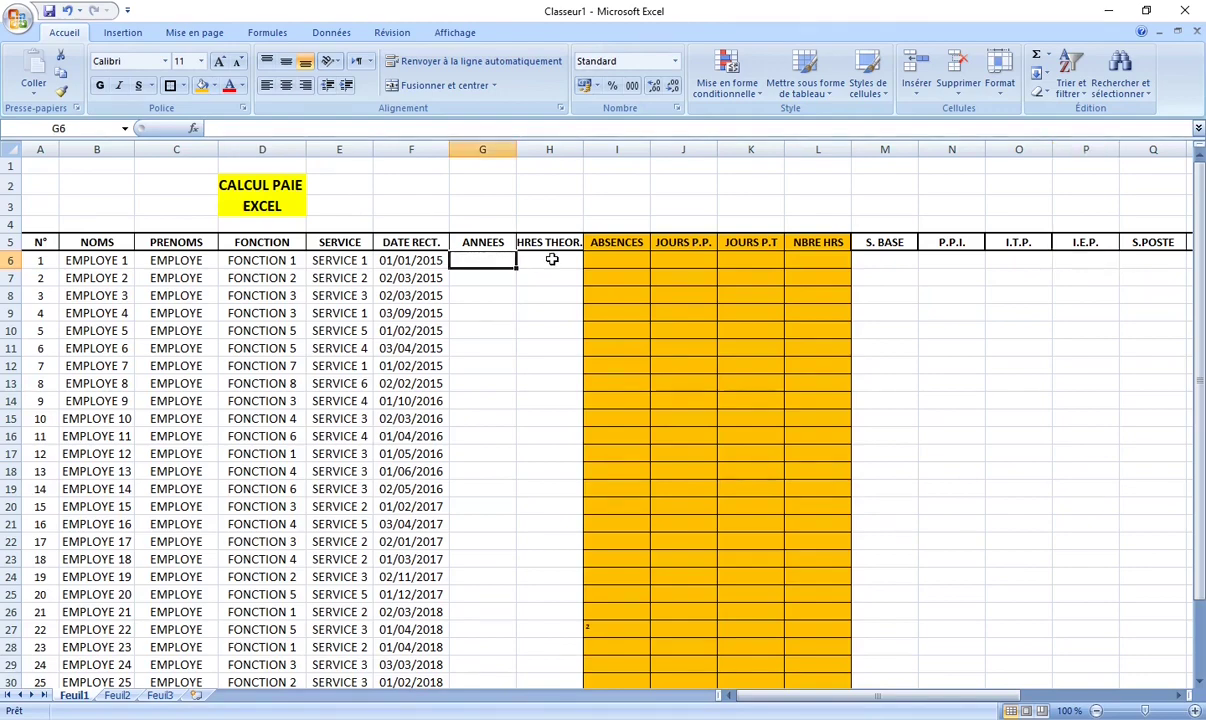
text(=)
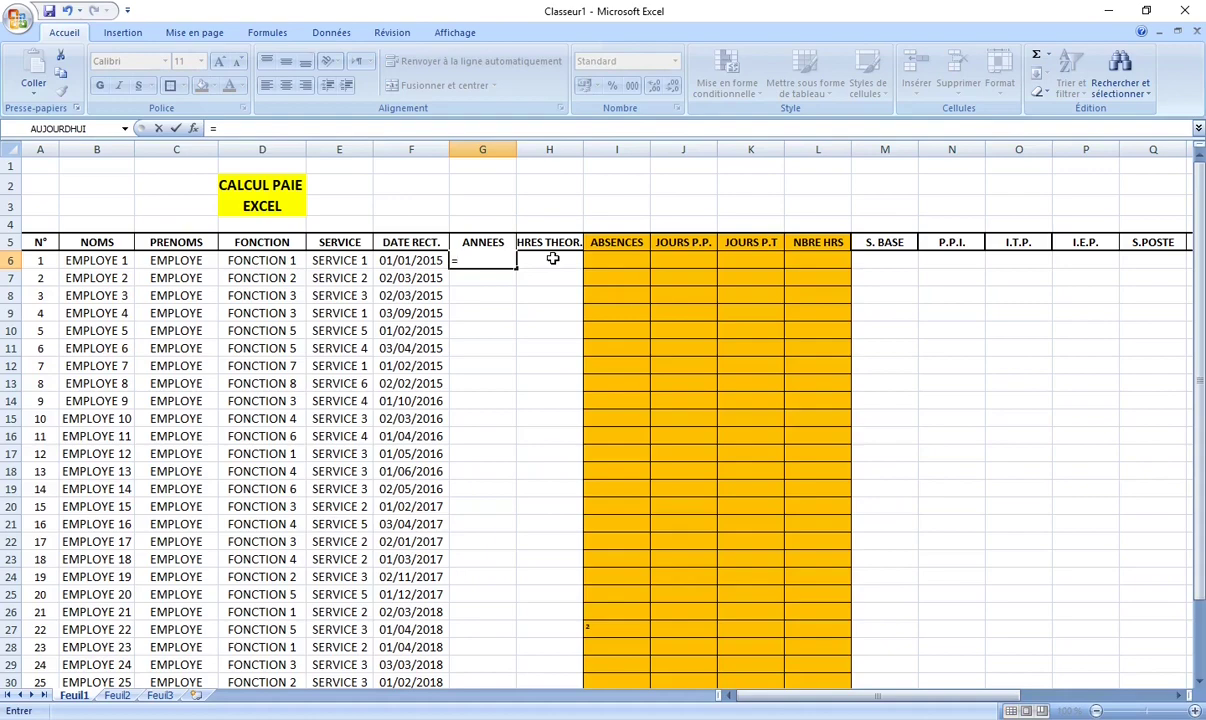
text(DAT)
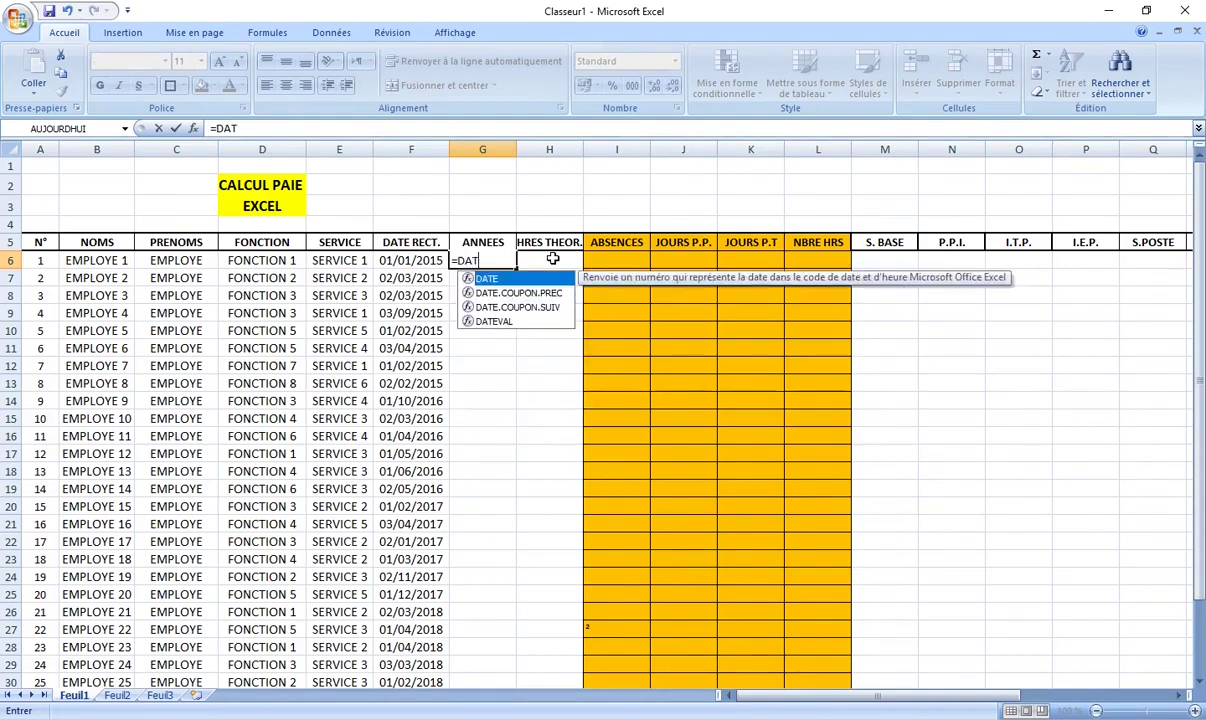
text(EDIF)
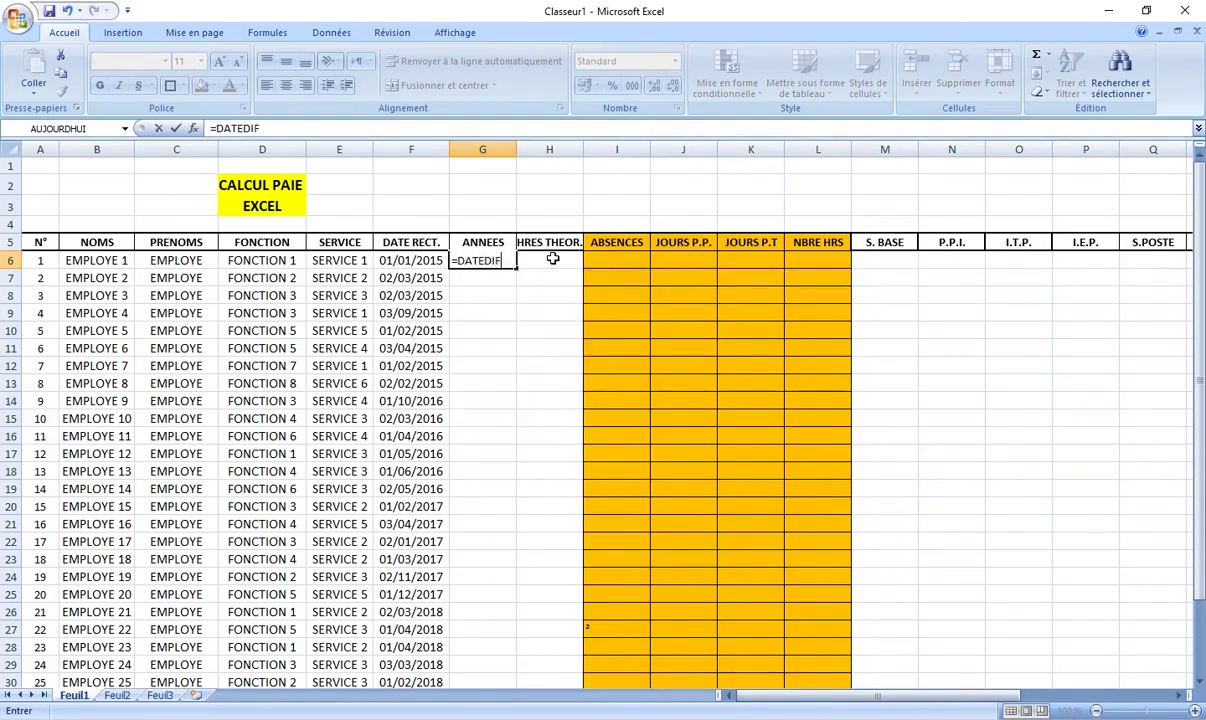
text(()
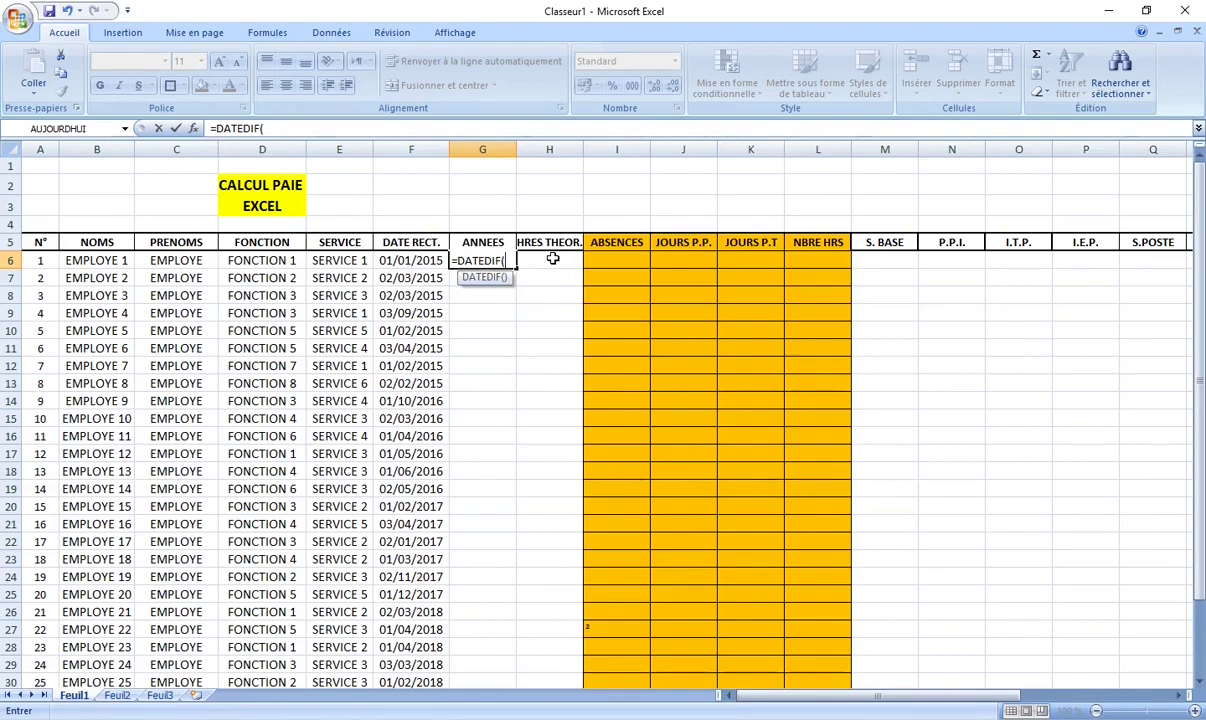
text(F)
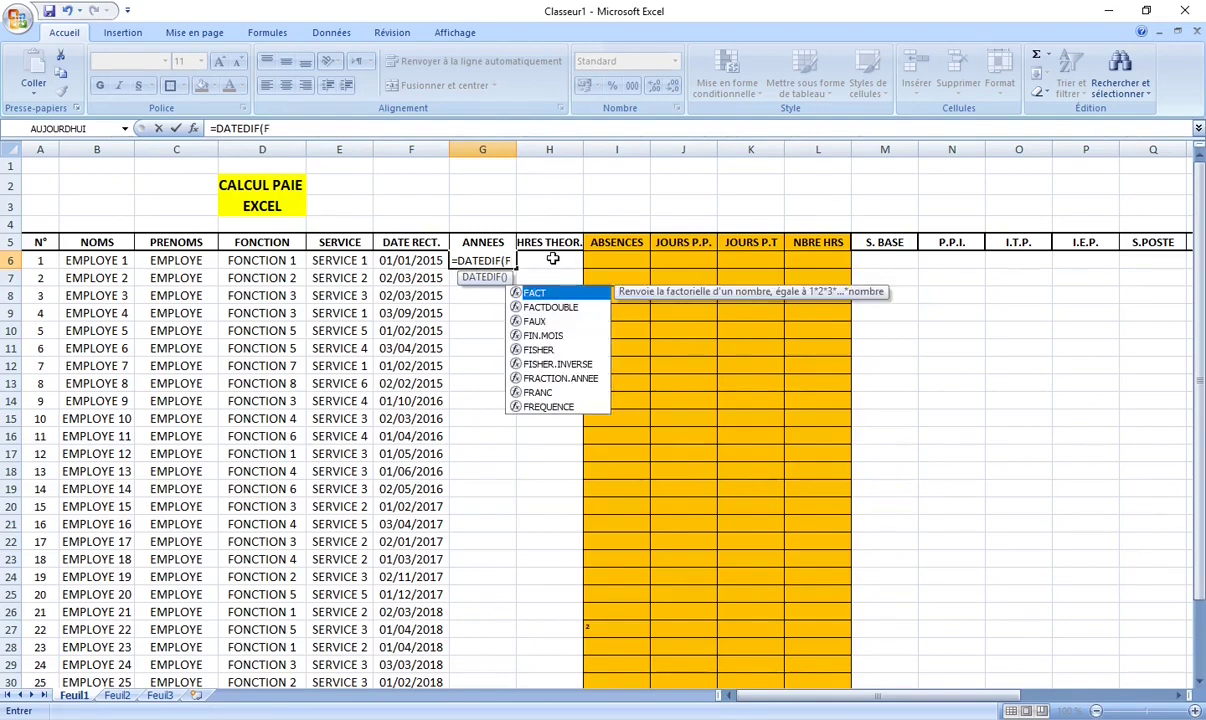
text(6)
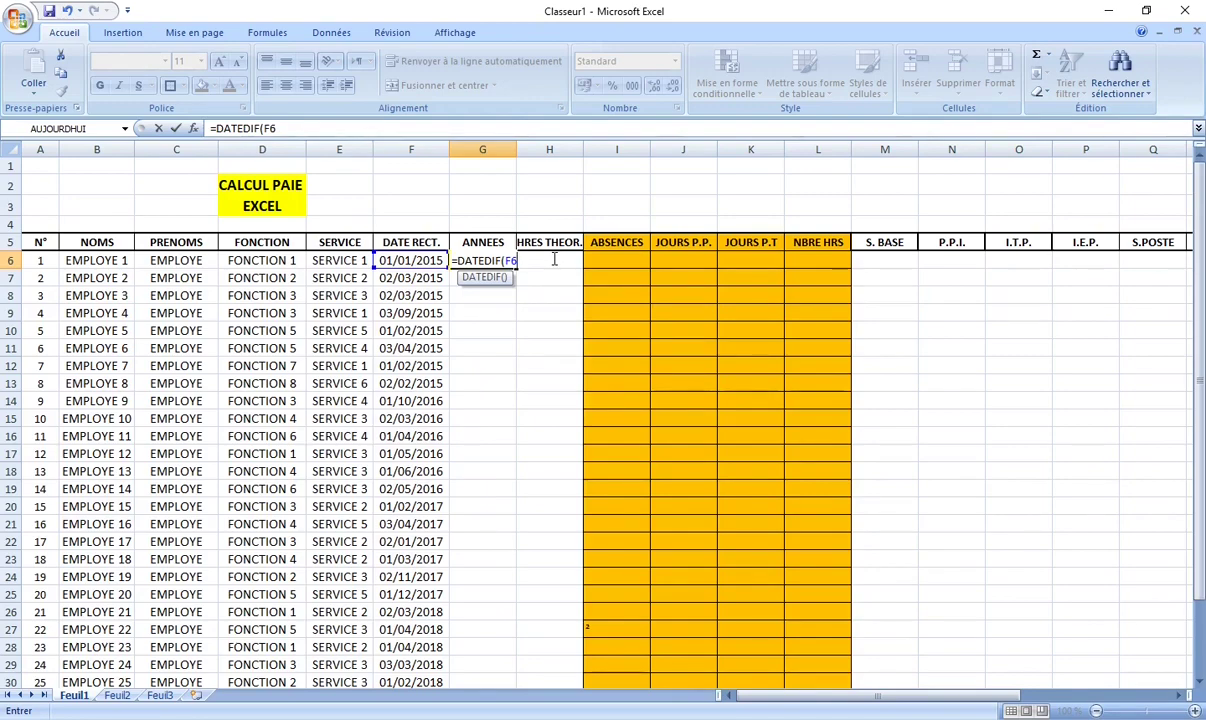
text(;A)
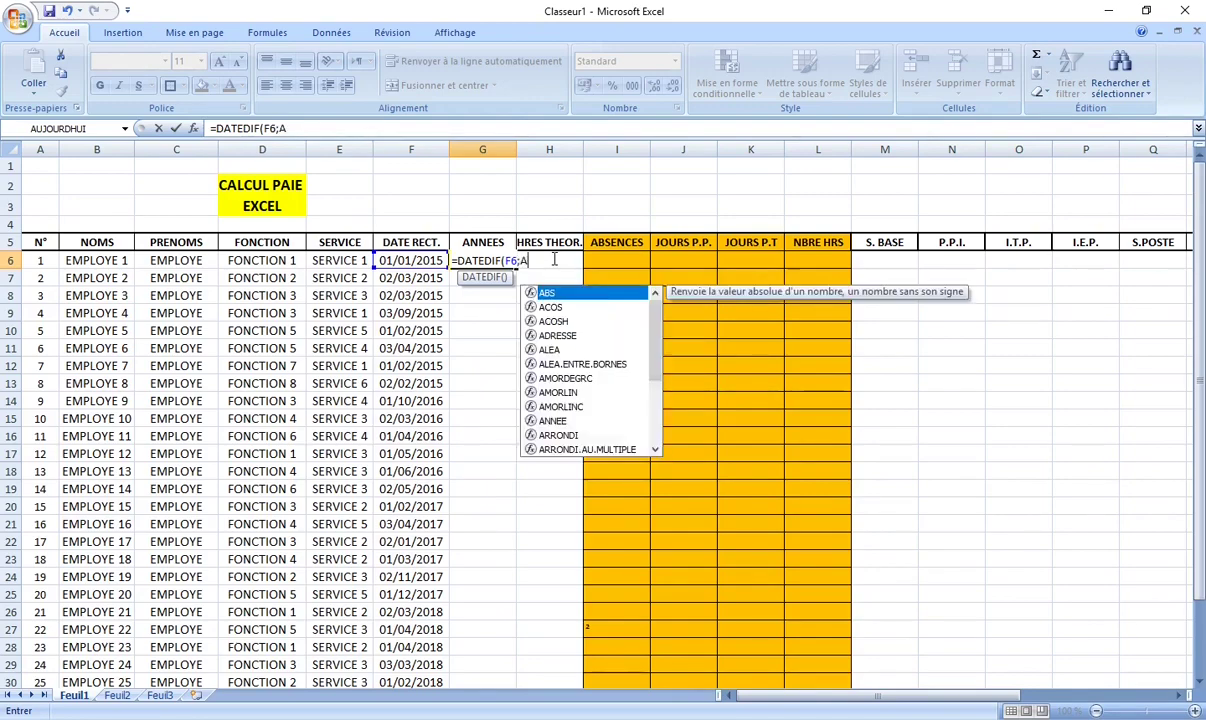
text(UJO)
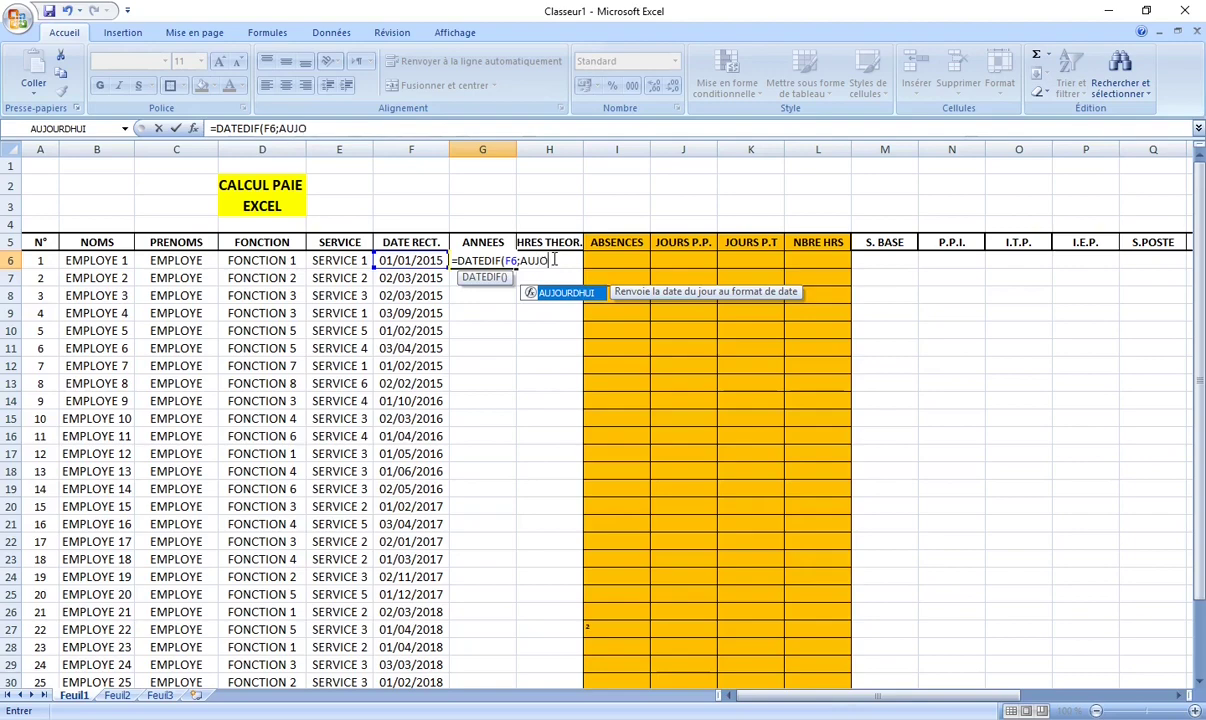
text(URDHUI)
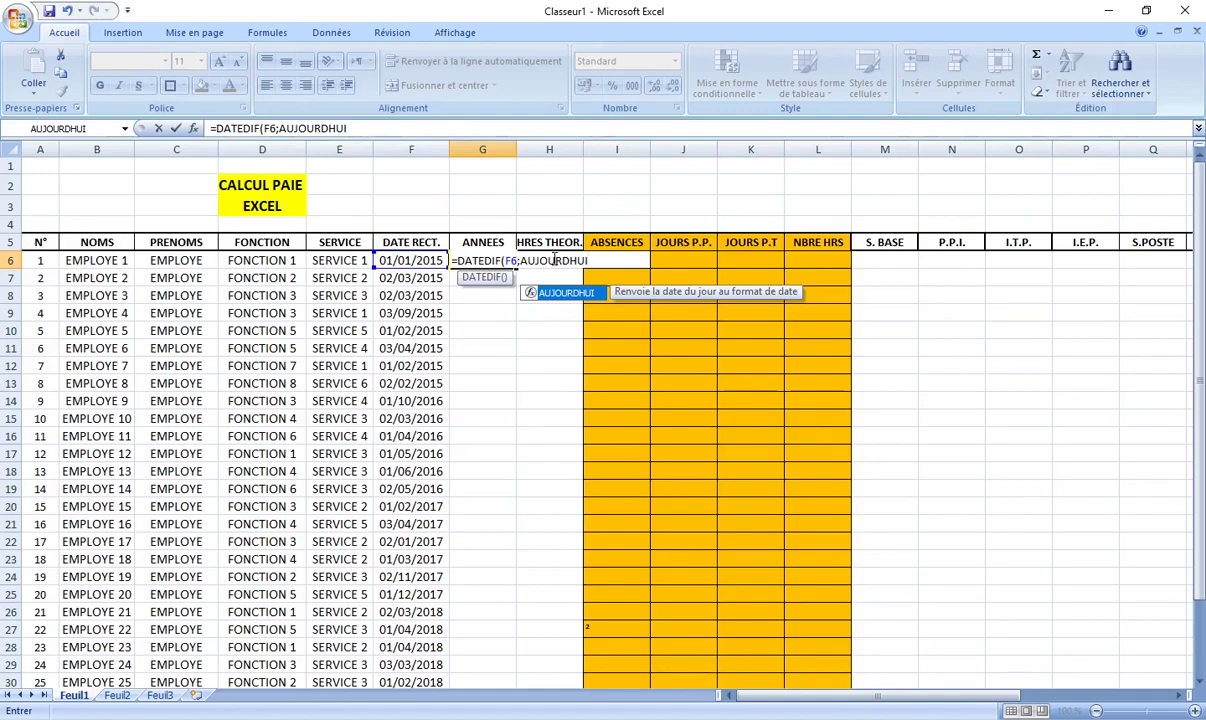
text(()
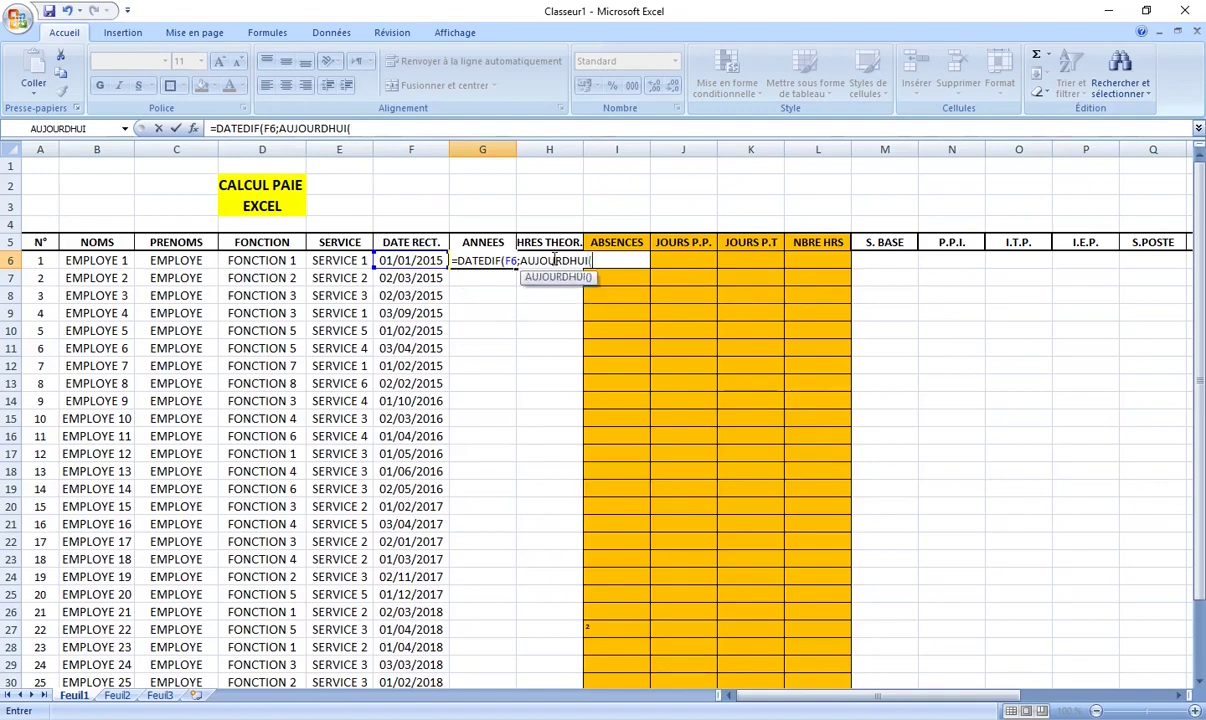
text();"Y)
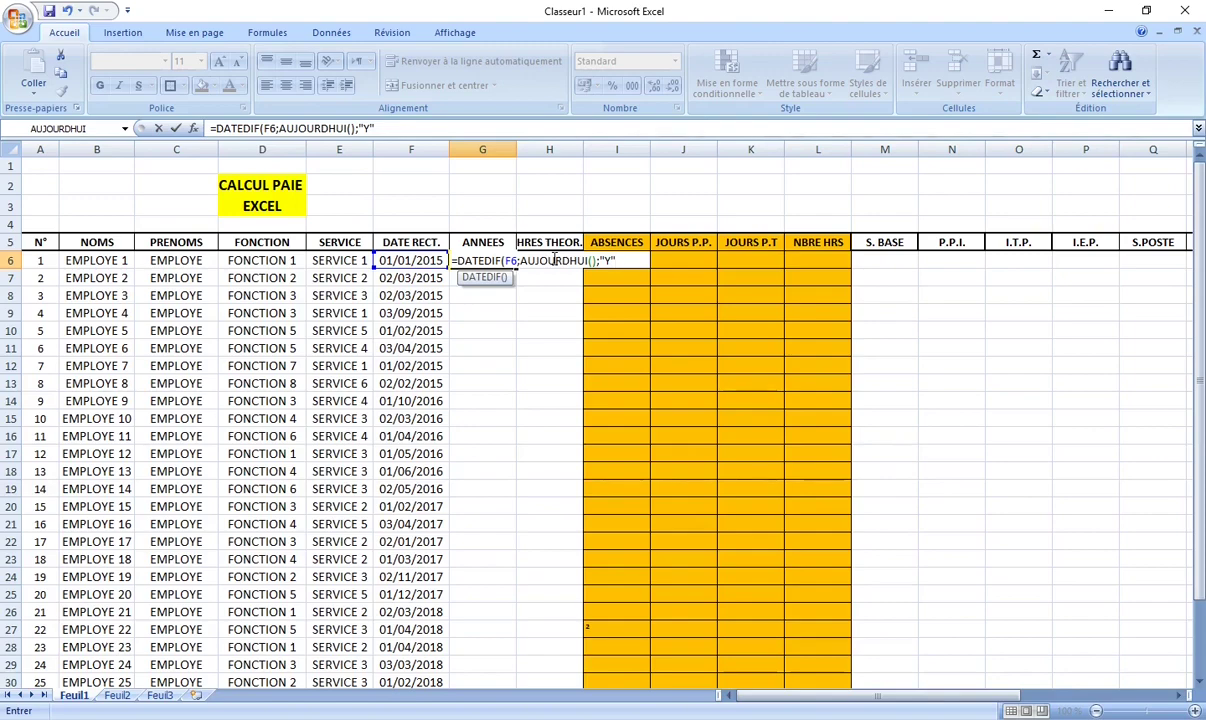
text())
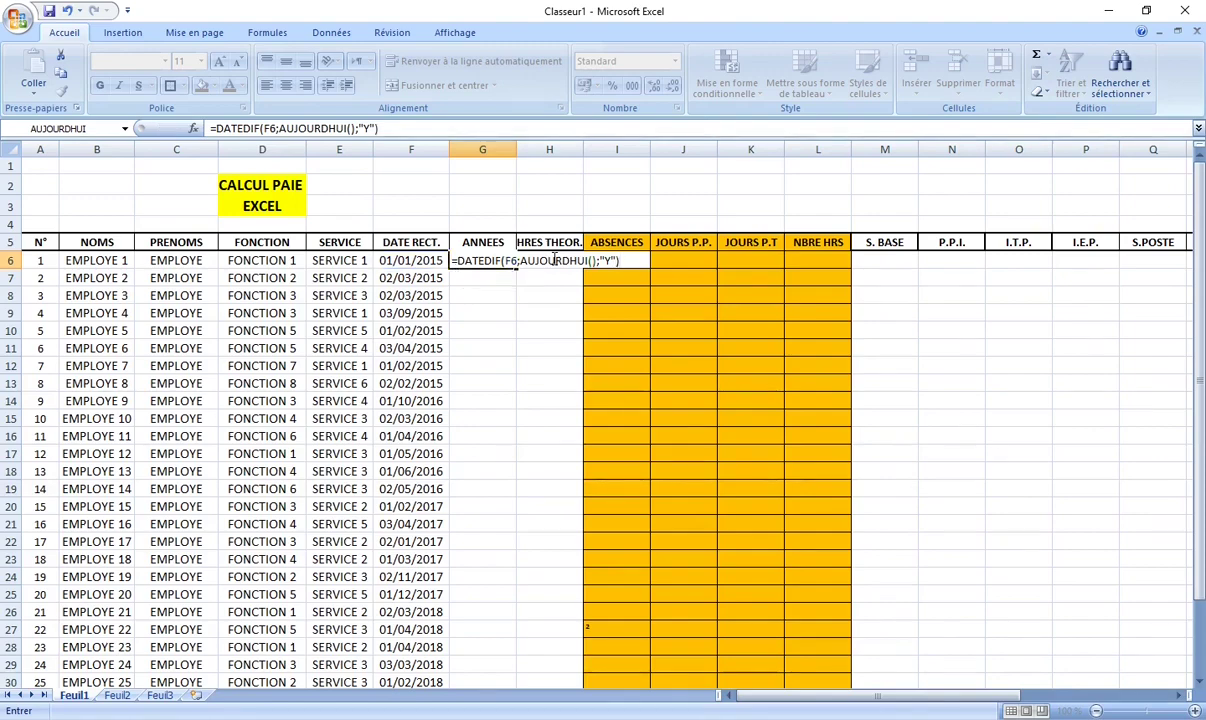
key(Return)
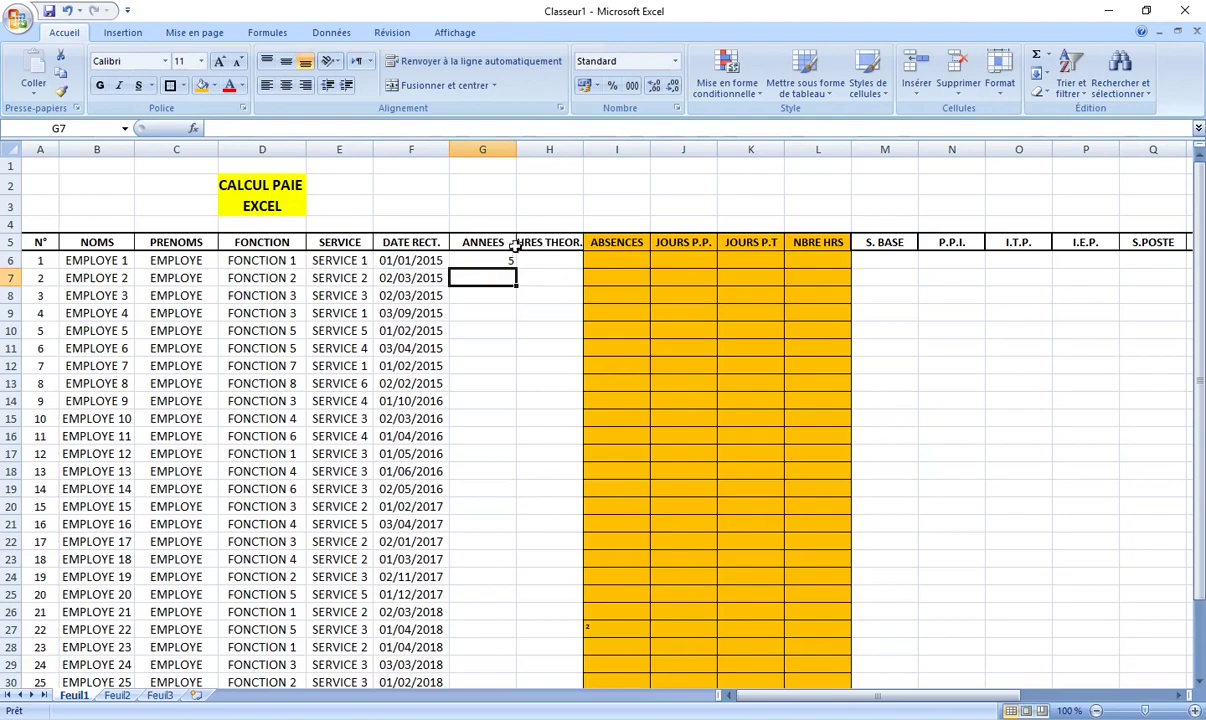
Step: Centre and bold the years value in G6
click(485, 260)
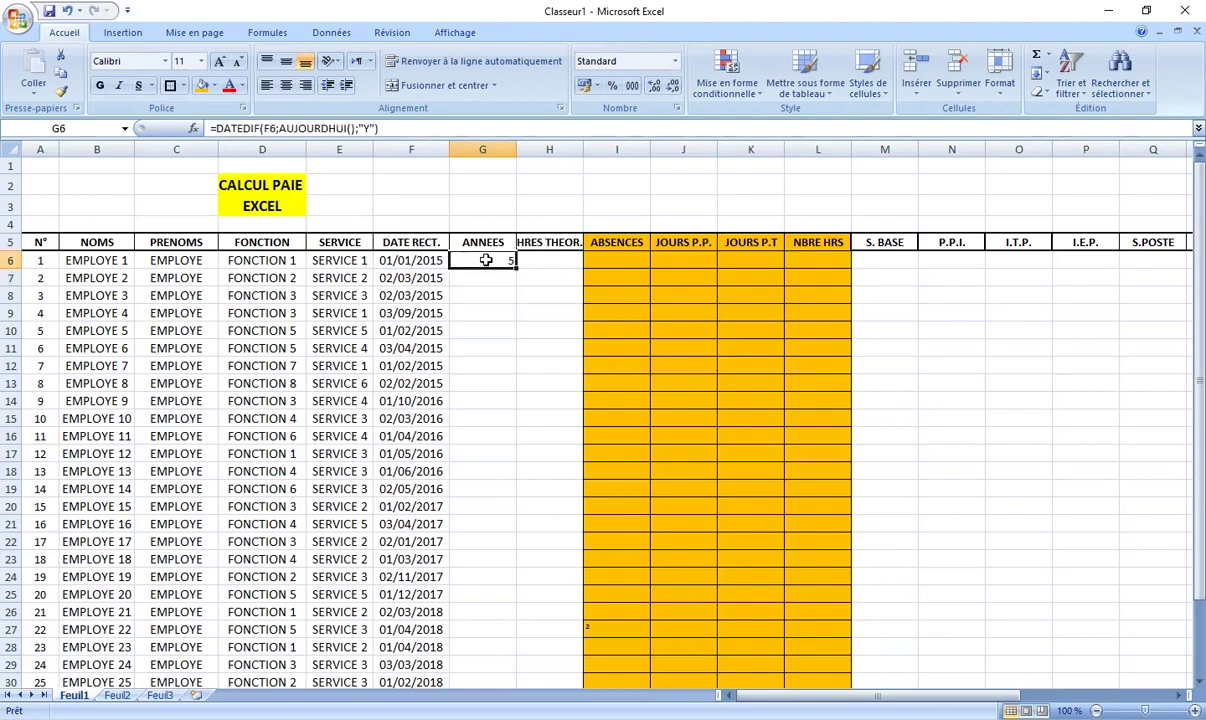
click(286, 85)
click(400, 260)
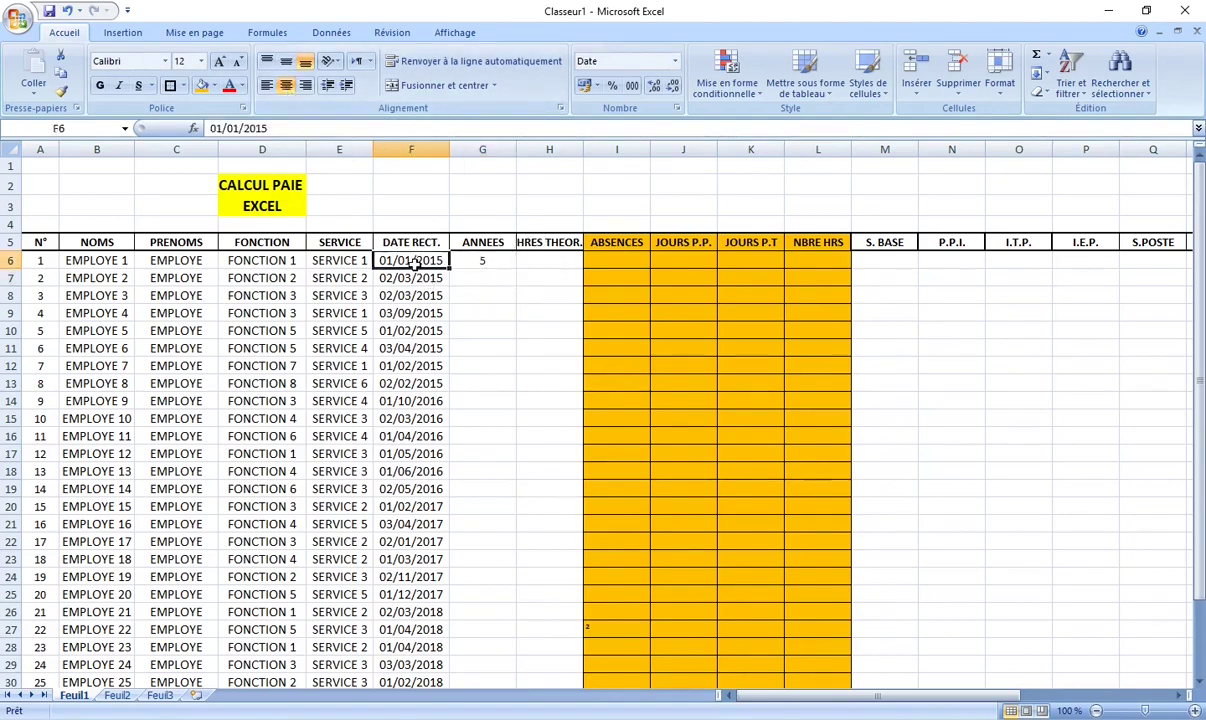
click(488, 262)
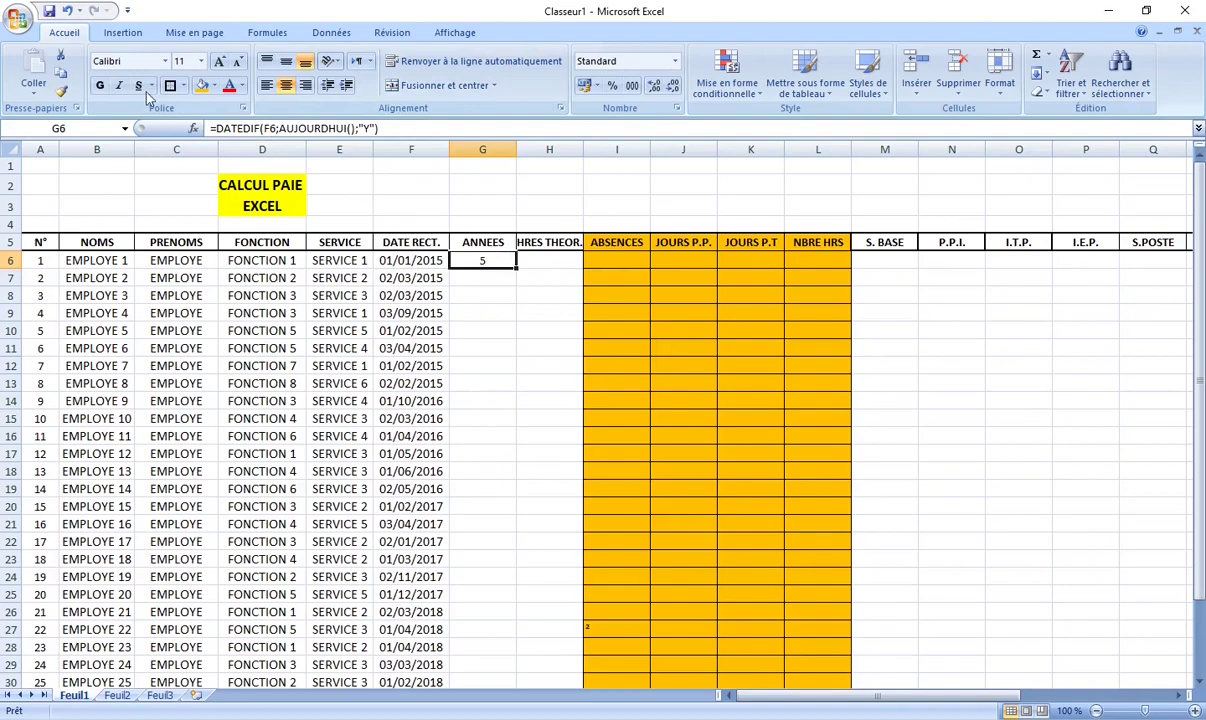
click(99, 85)
Step: Fill the years formula from G6 down to G35 for all 30 employees
mouse_move(516, 268)
mouse_down()
mouse_move(498, 699)
mouse_move(496, 666)
mouse_up()
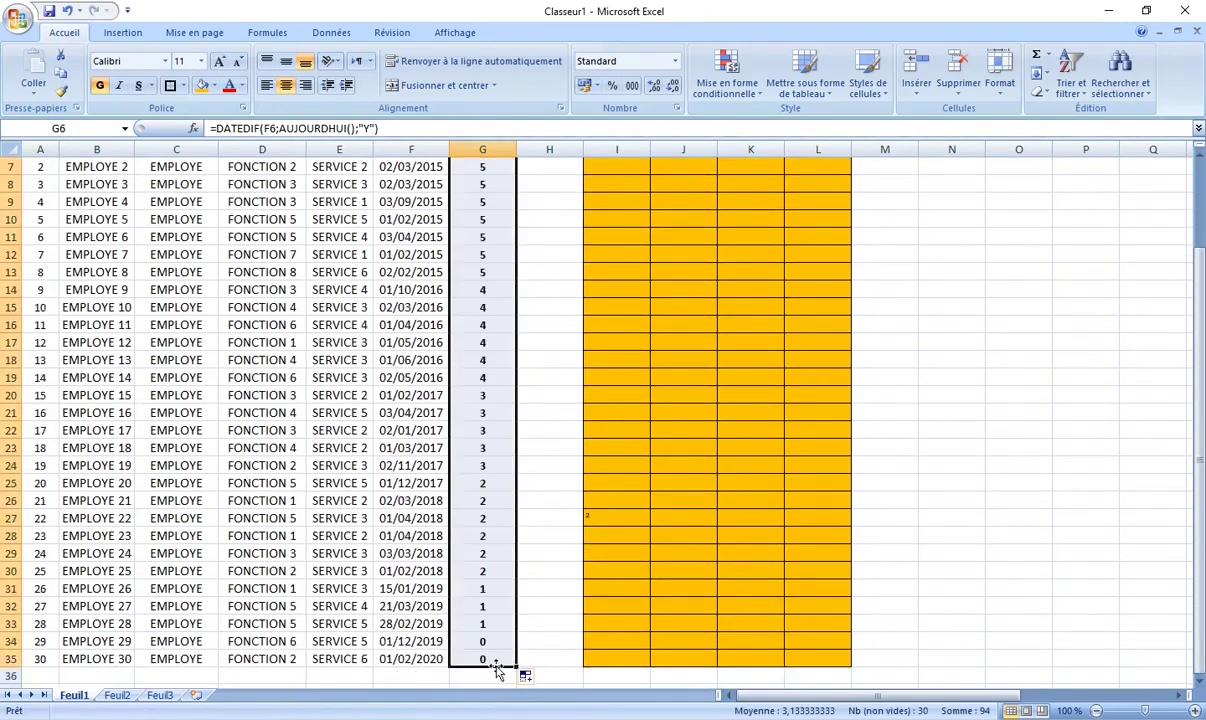
click(543, 517)
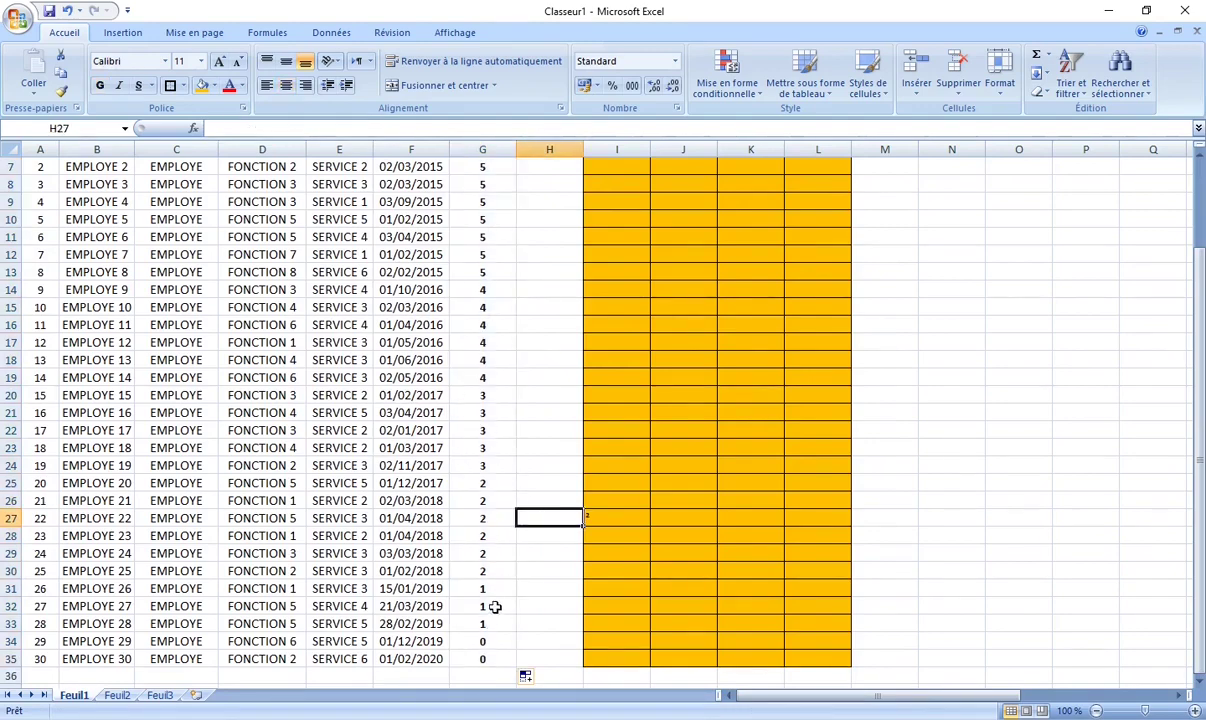
click(485, 605)
click(497, 557)
click(481, 428)
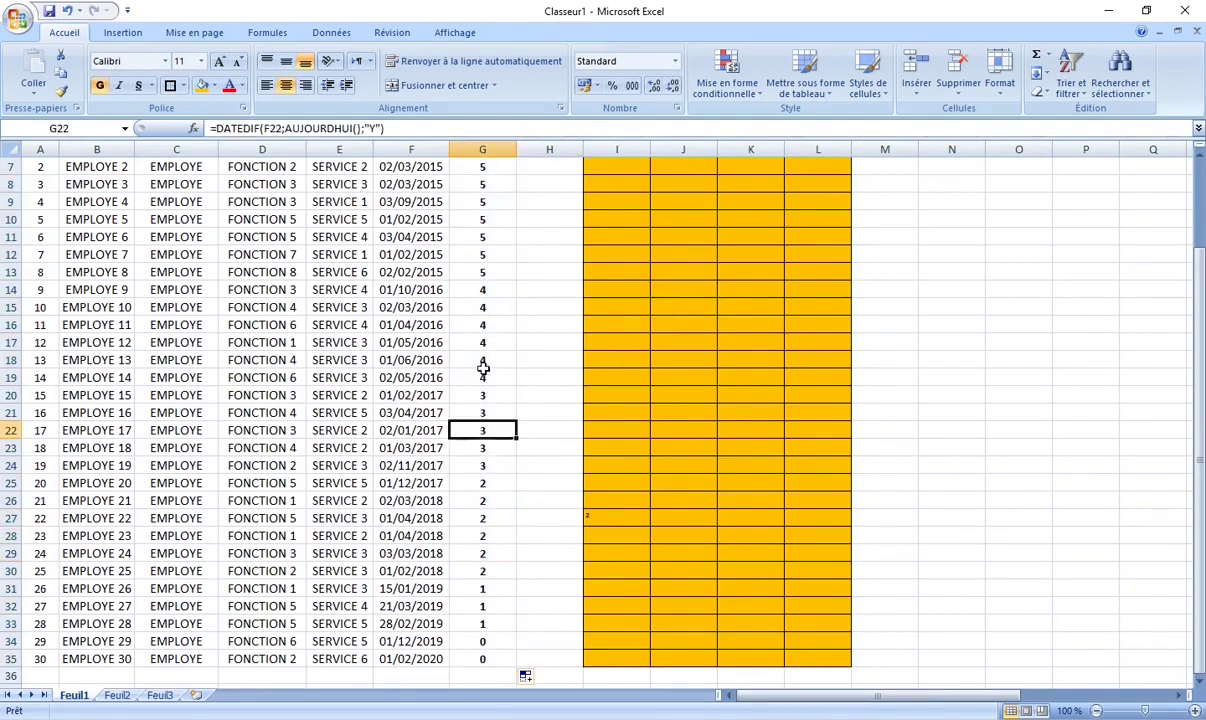
click(481, 358)
click(482, 274)
Step: Verify the zero-year results and employee 29's hire date and years formula
drag(494, 641, 494, 659)
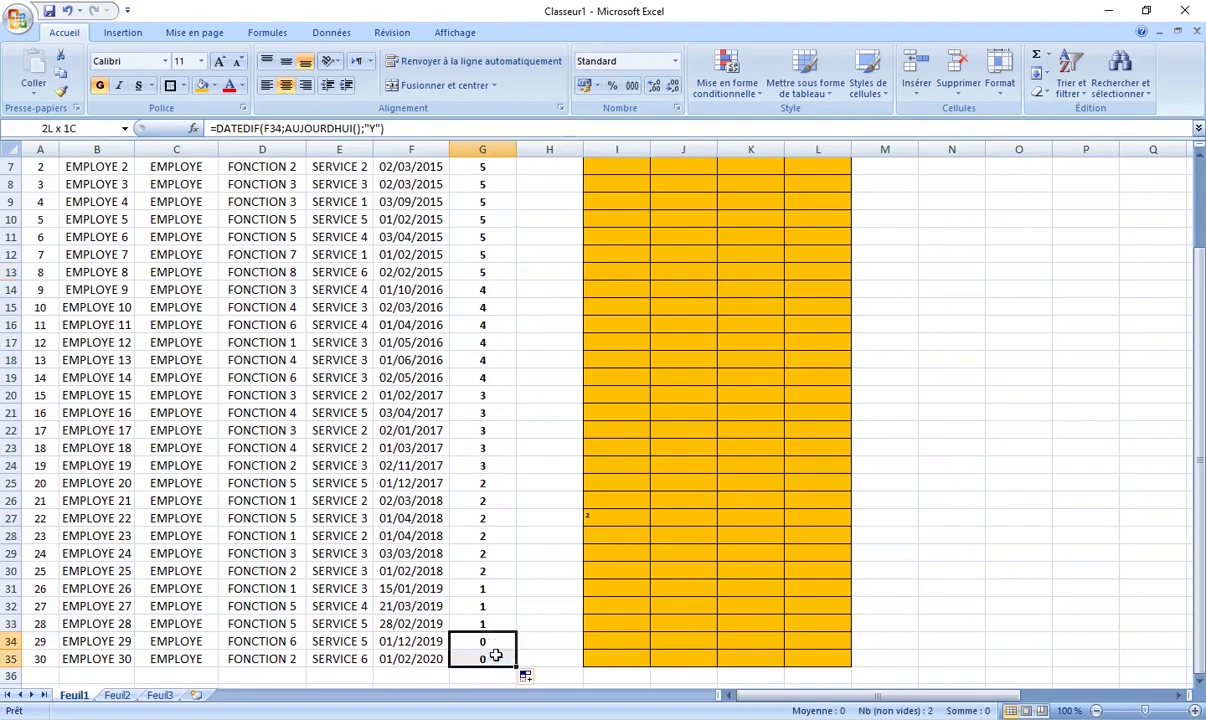
click(518, 545)
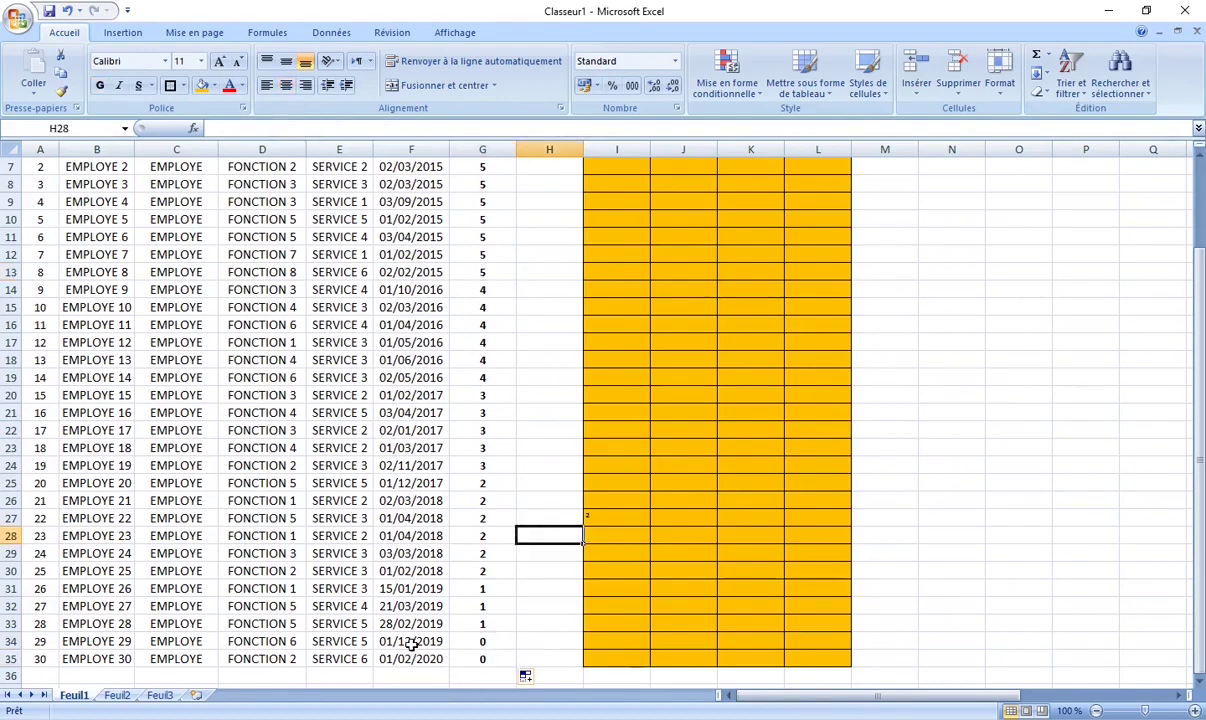
click(416, 641)
scroll(512, 498, down, 2)
scroll(512, 498, down, 1)
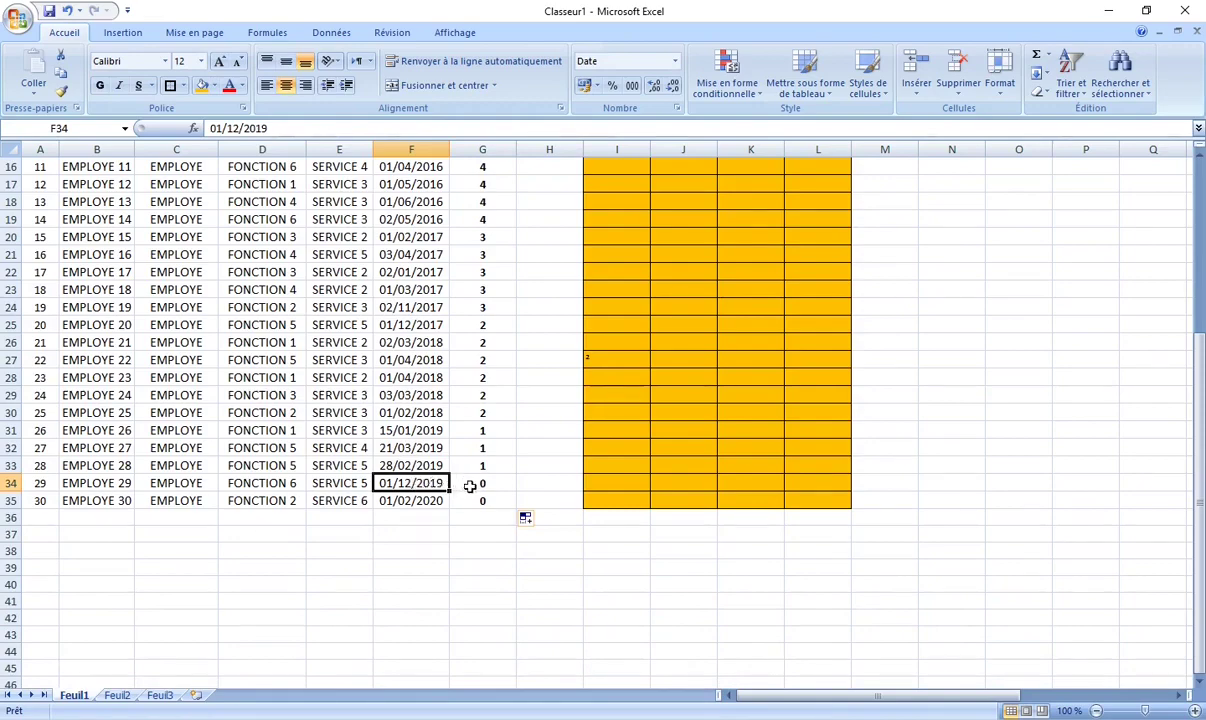
click(476, 483)
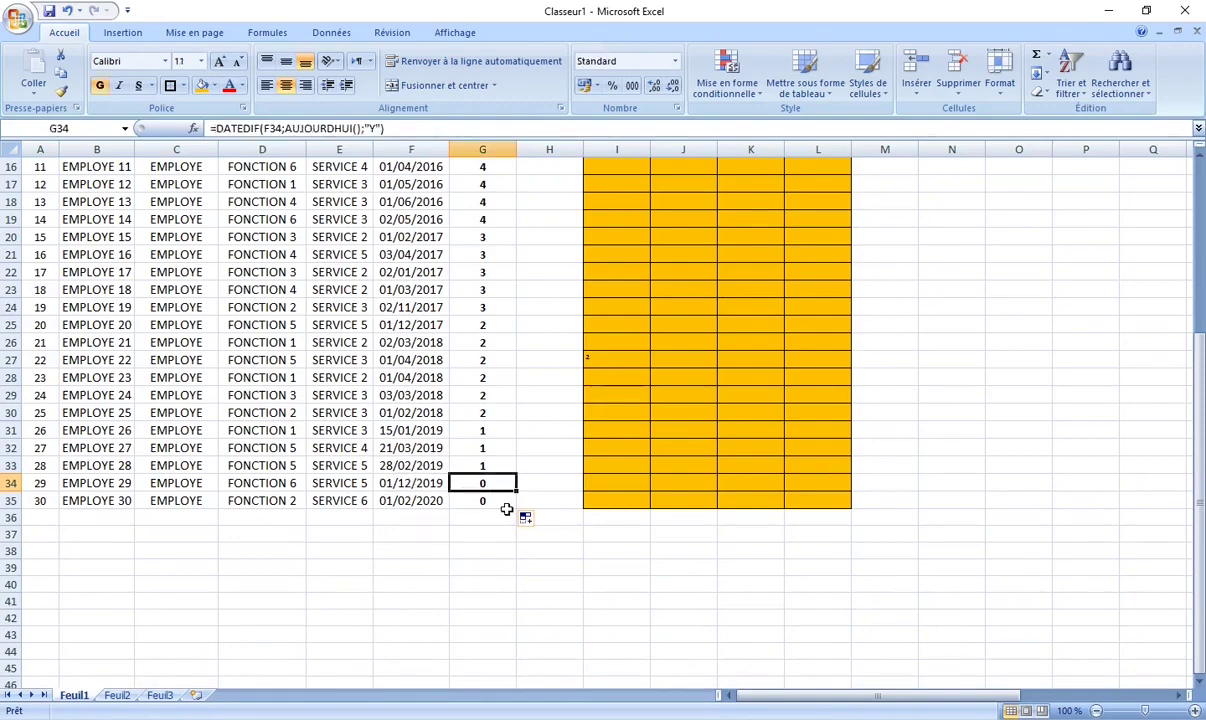
scroll(502, 465, up, 4)
scroll(502, 465, up, 1)
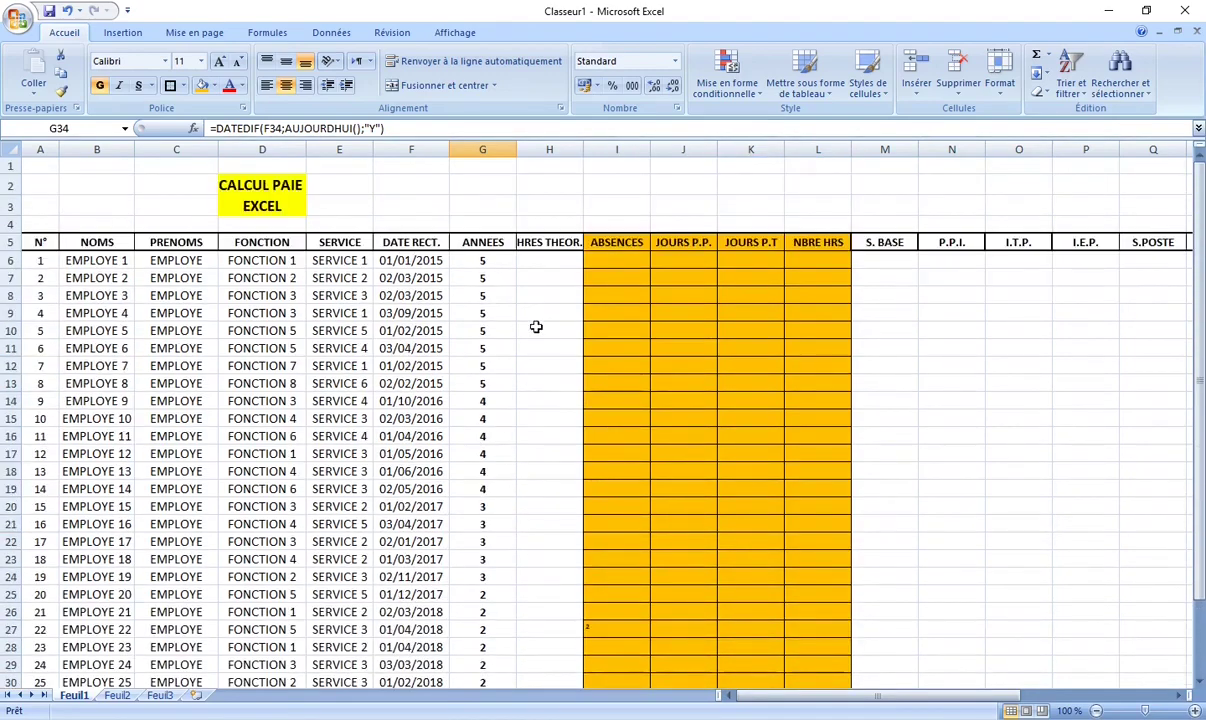
Step: Enter 173,33 in H6 and copy it into H7:H35 for employees 2 to 30
click(548, 258)
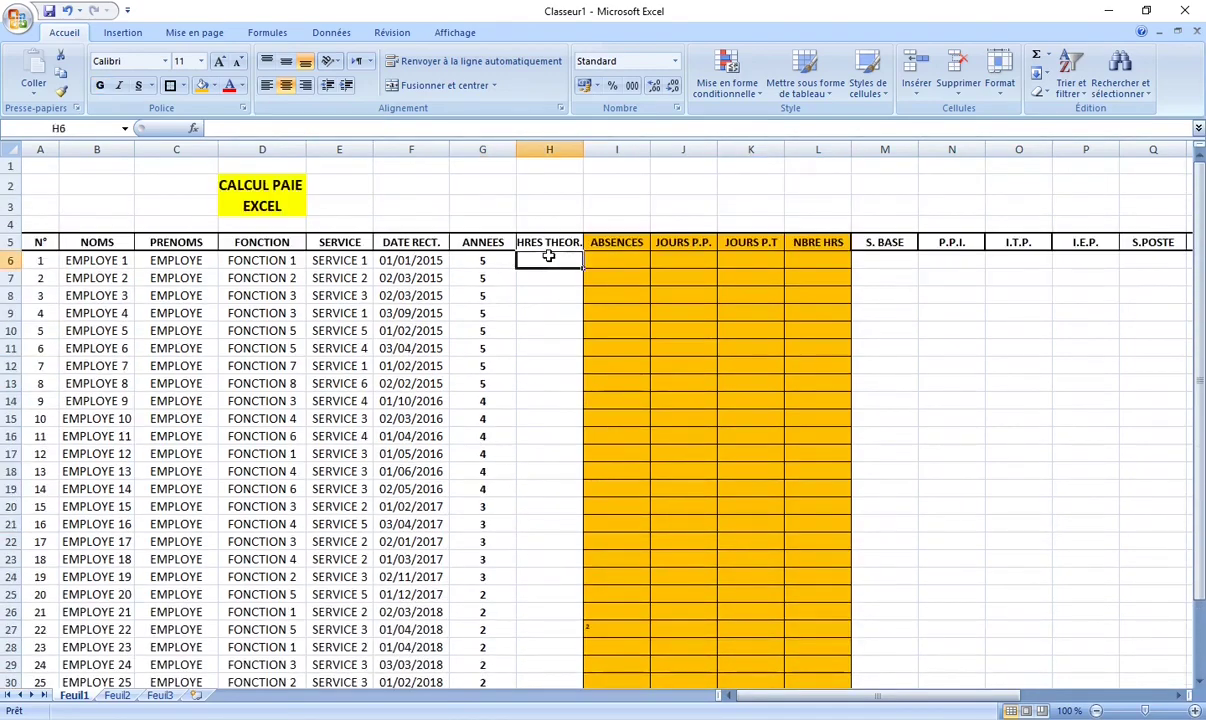
text(173,33)
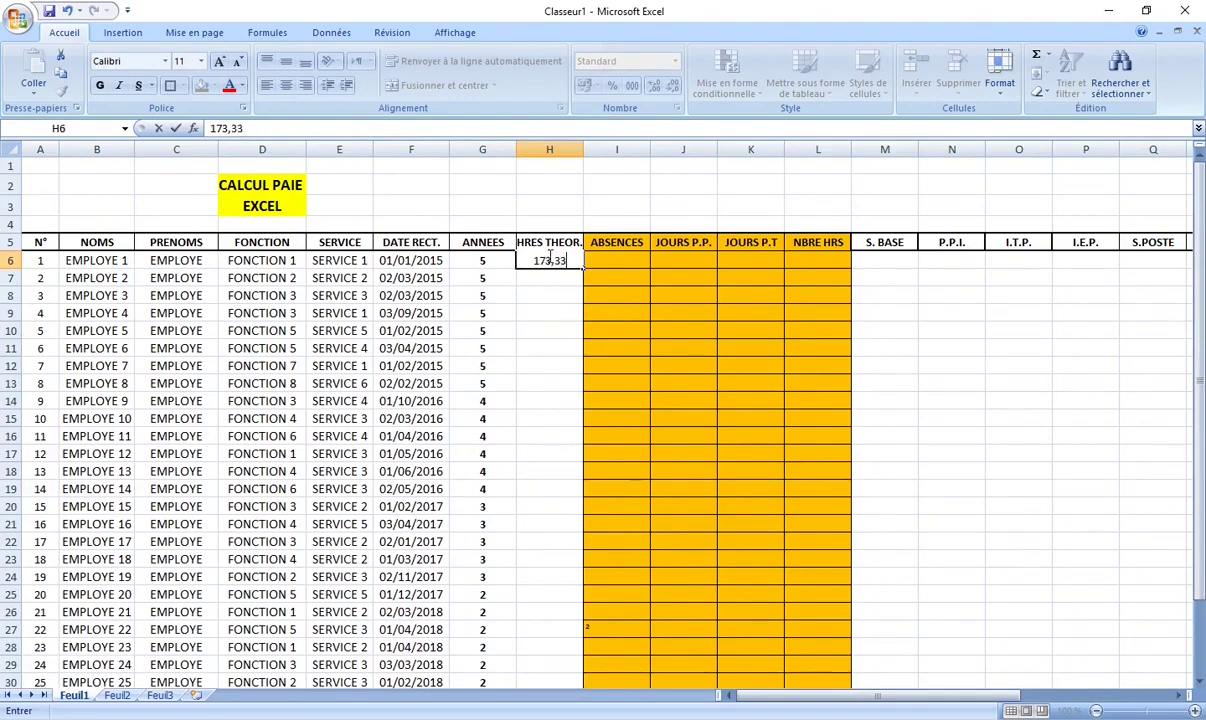
key(Return)
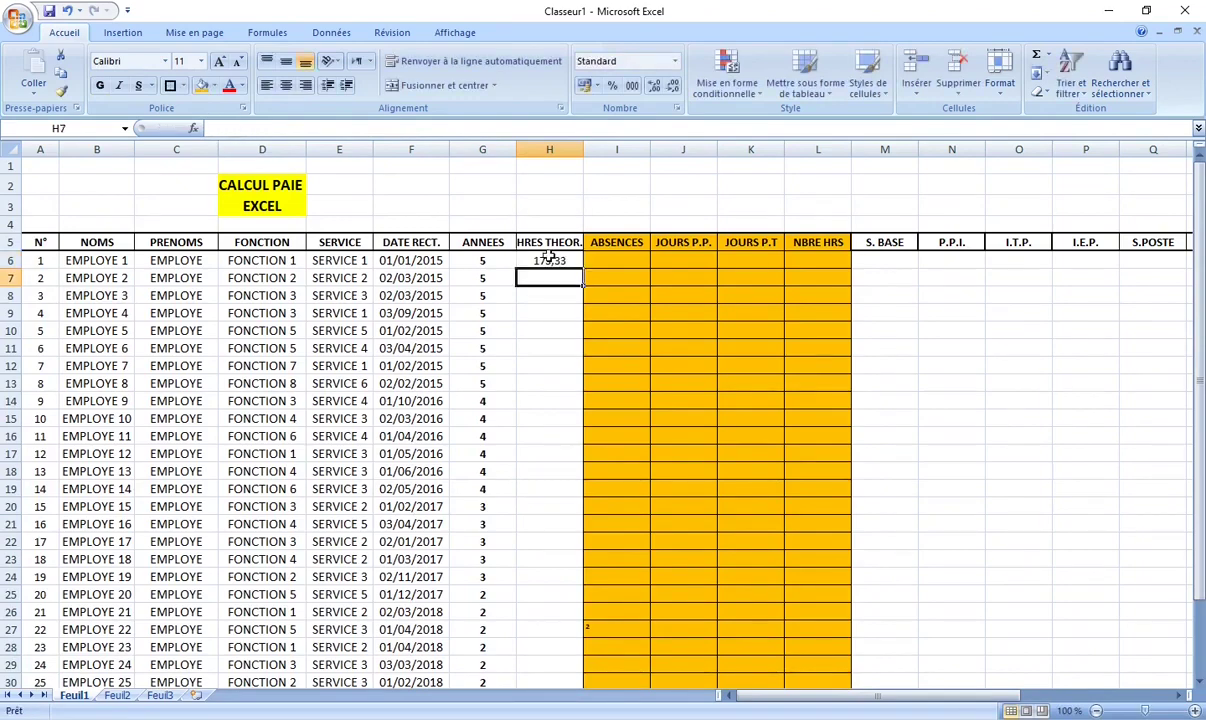
click(549, 259)
right_click(549, 259)
click(556, 281)
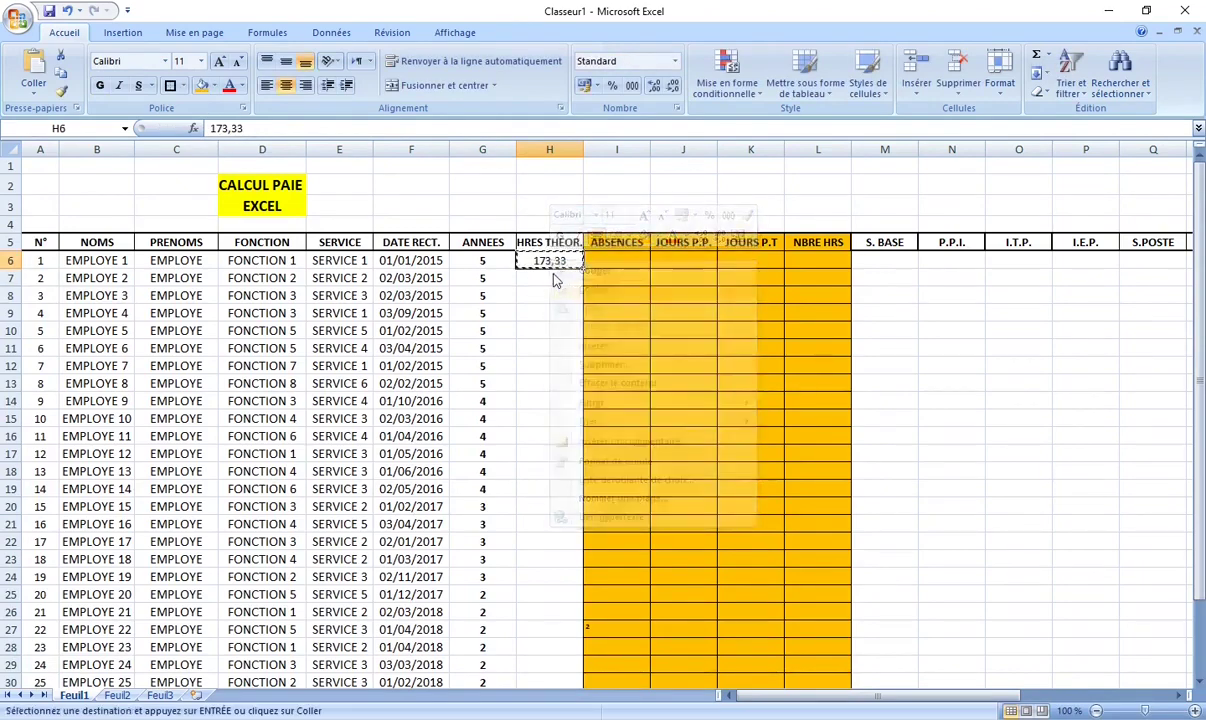
mouse_move(556, 281)
mouse_down()
mouse_move(550, 714)
mouse_move(549, 661)
mouse_up()
right_click(546, 612)
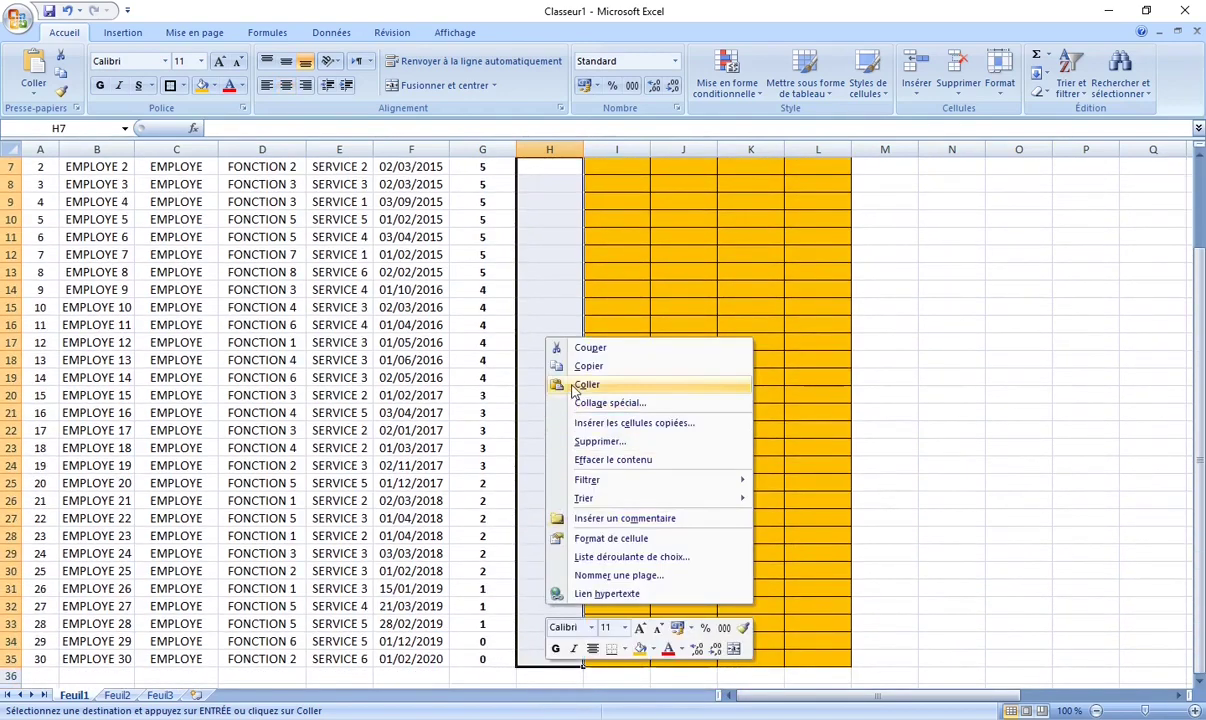
click(575, 386)
click(935, 360)
scroll(564, 261, up, 2)
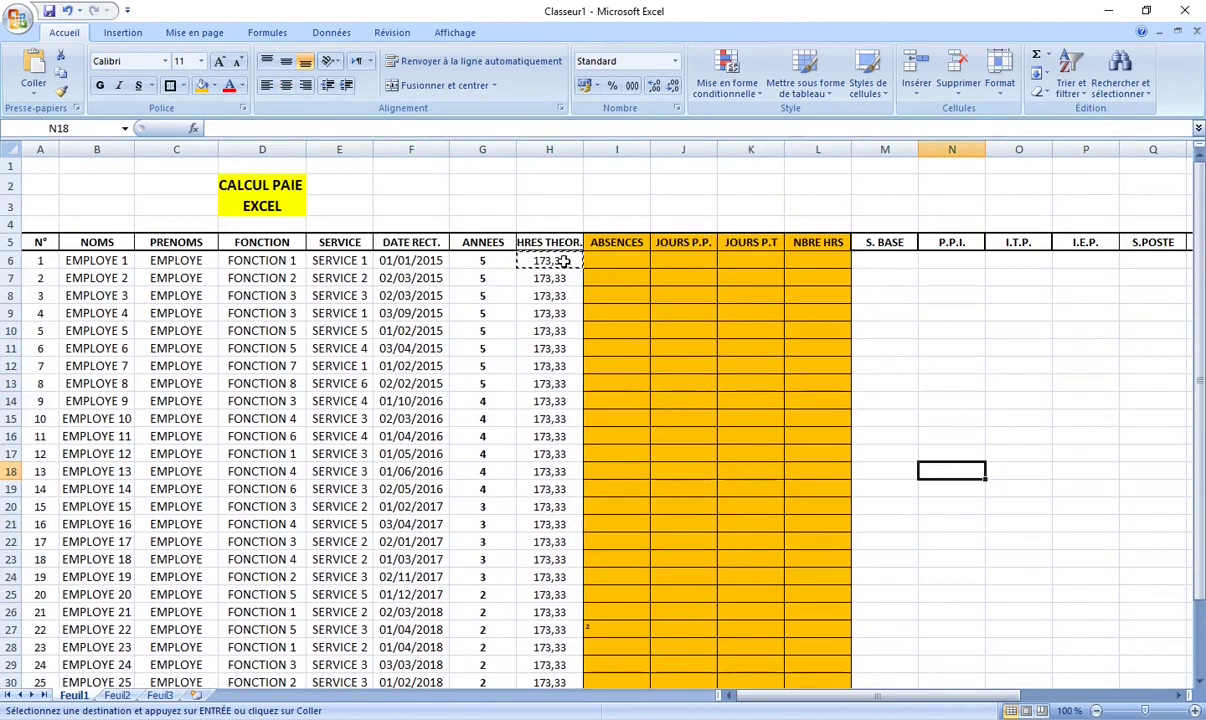
Step: Make the HRES THEOR. values in H6:H35 bold at font size 12
drag(552, 261, 552, 656)
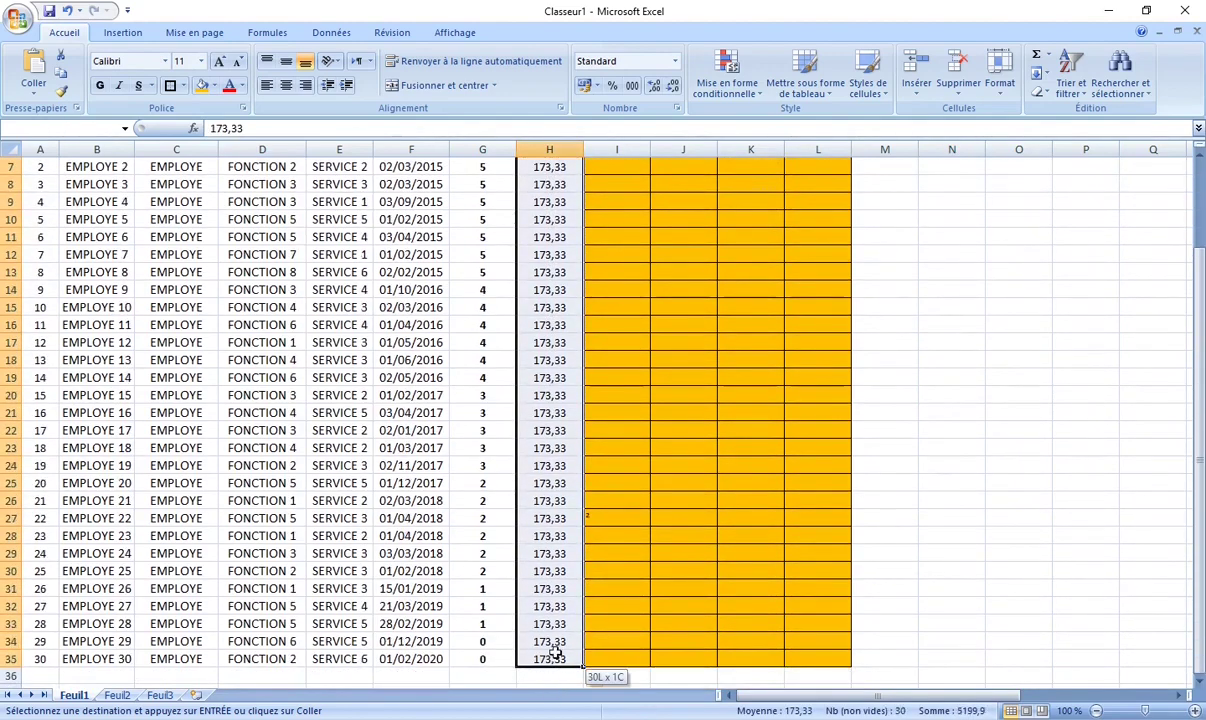
click(201, 61)
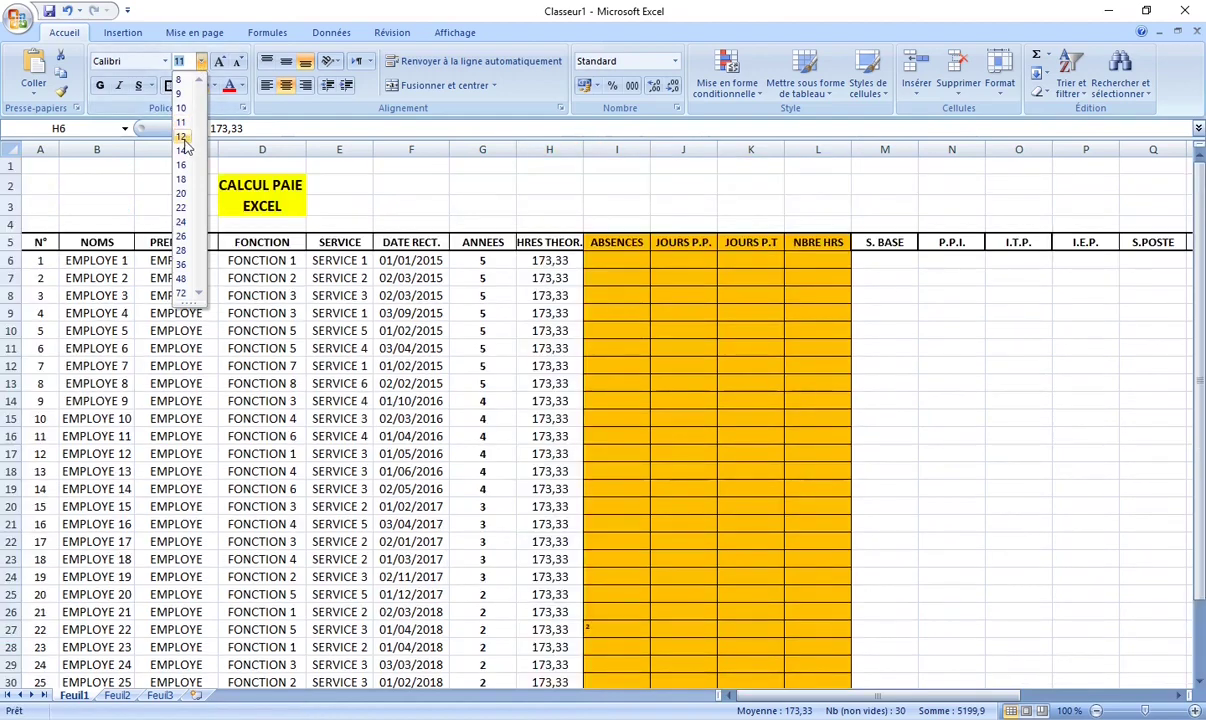
click(182, 137)
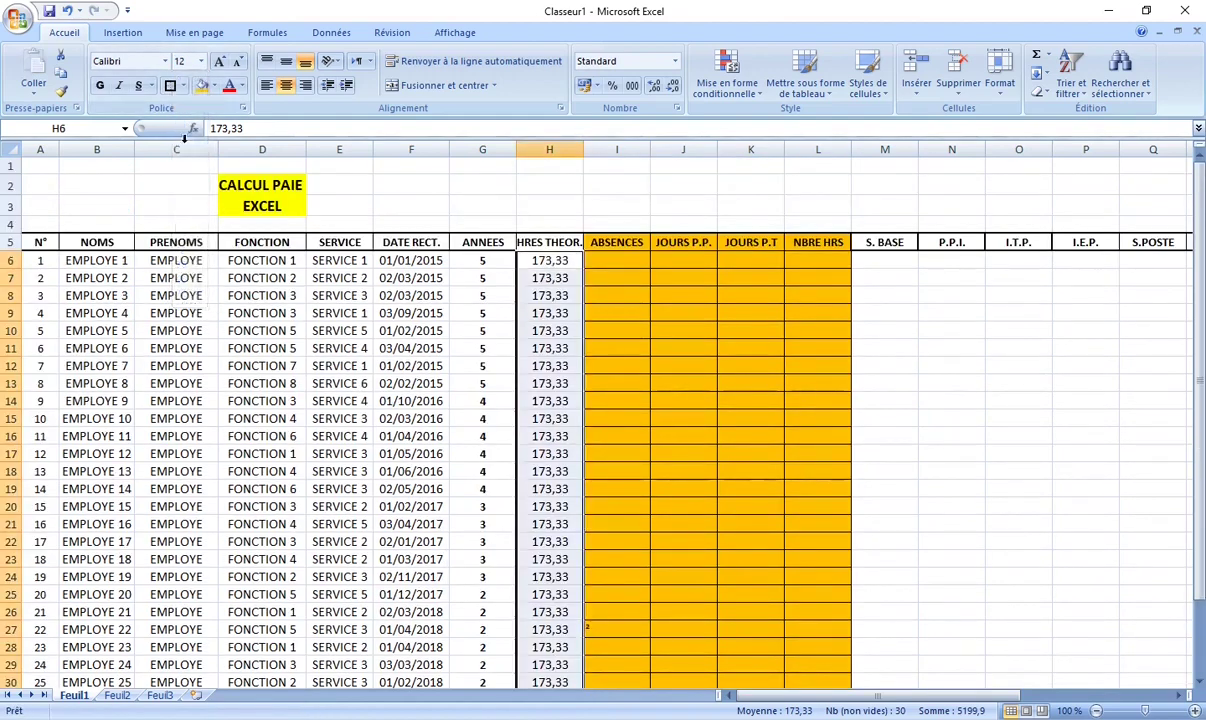
click(101, 86)
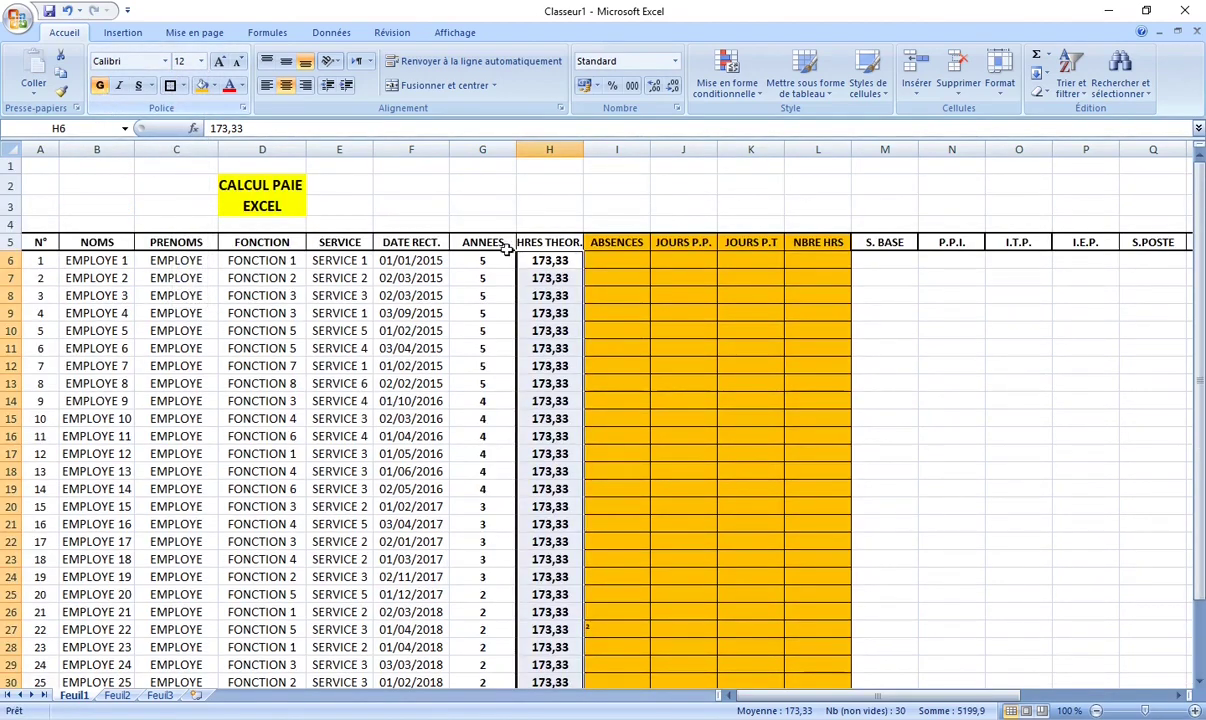
drag(472, 260, 512, 652)
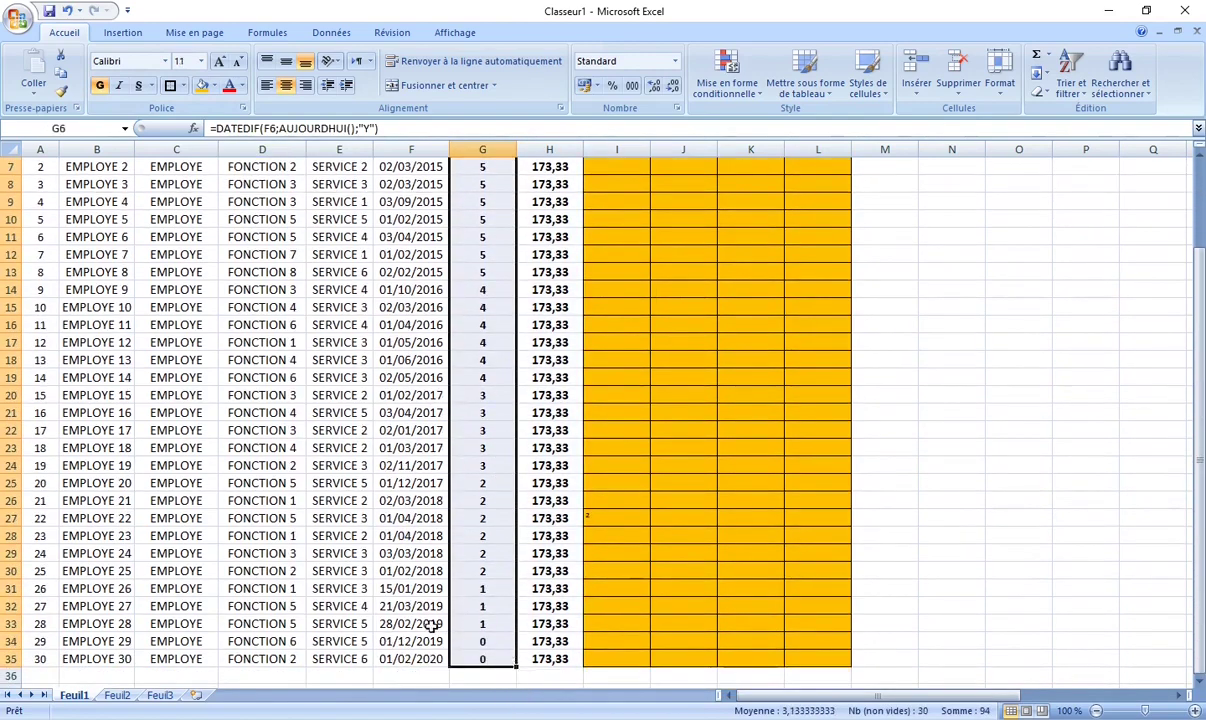
click(201, 61)
scroll(195, 135, up, 2)
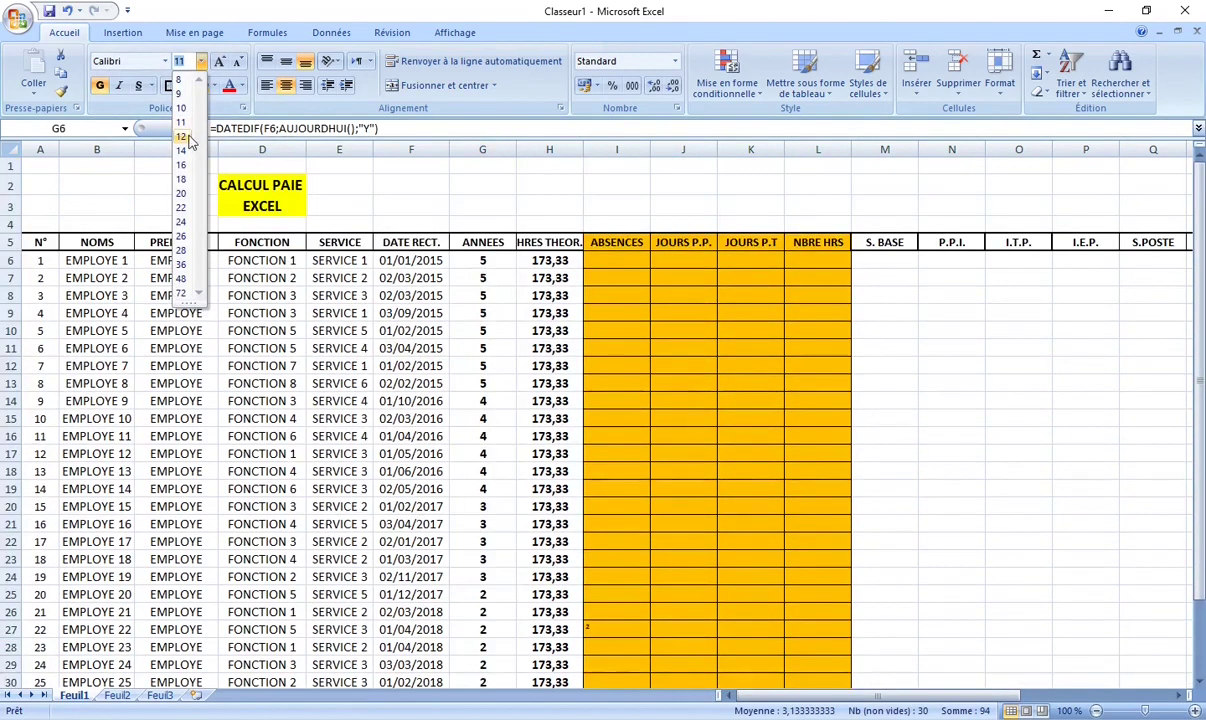
click(1004, 342)
click(1008, 346)
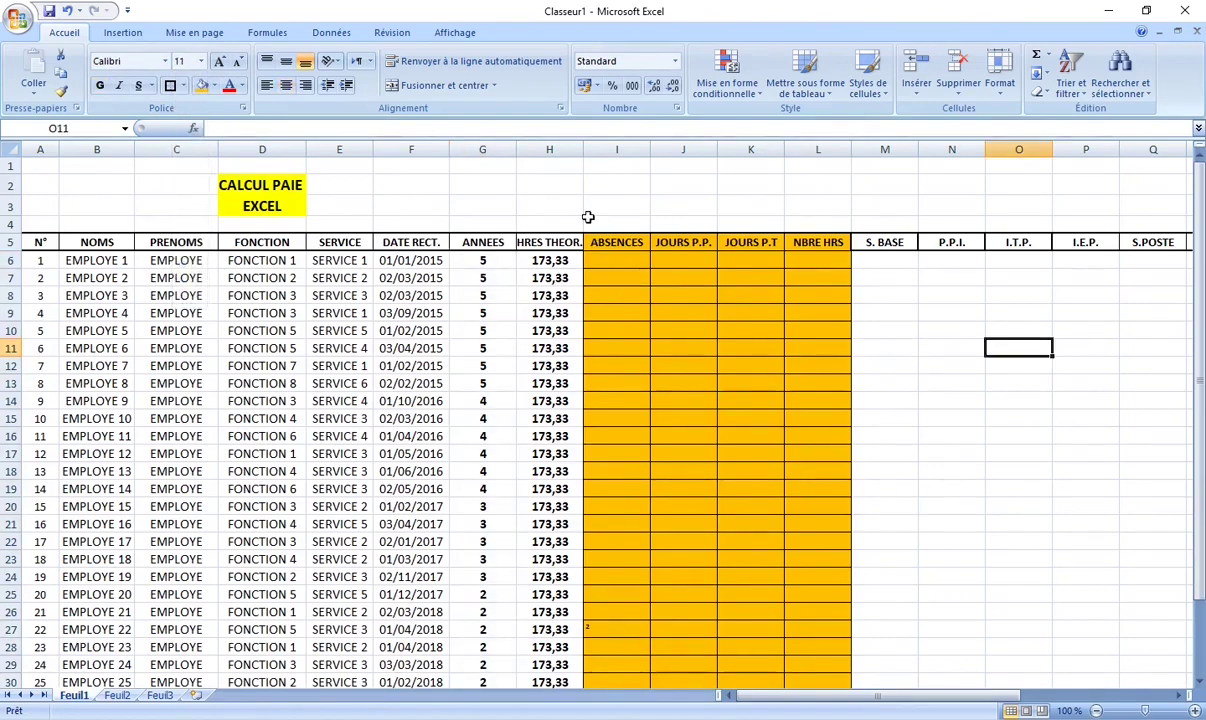
drag(514, 150, 506, 151)
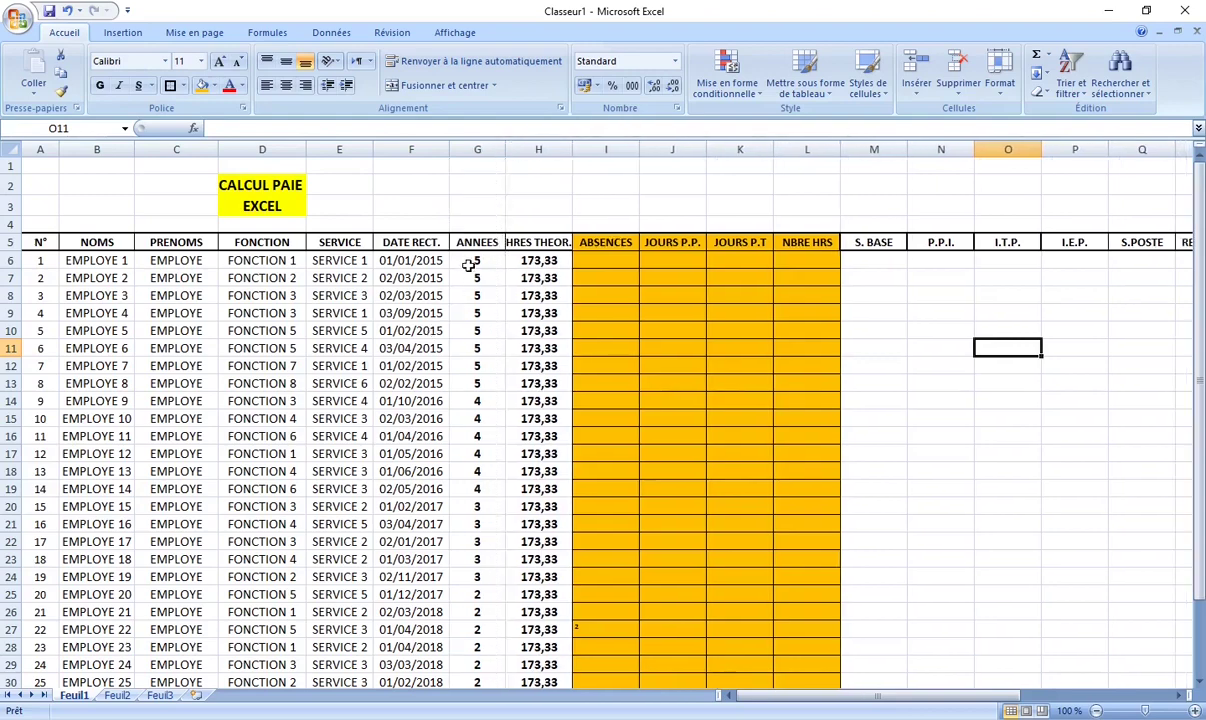
click(469, 261)
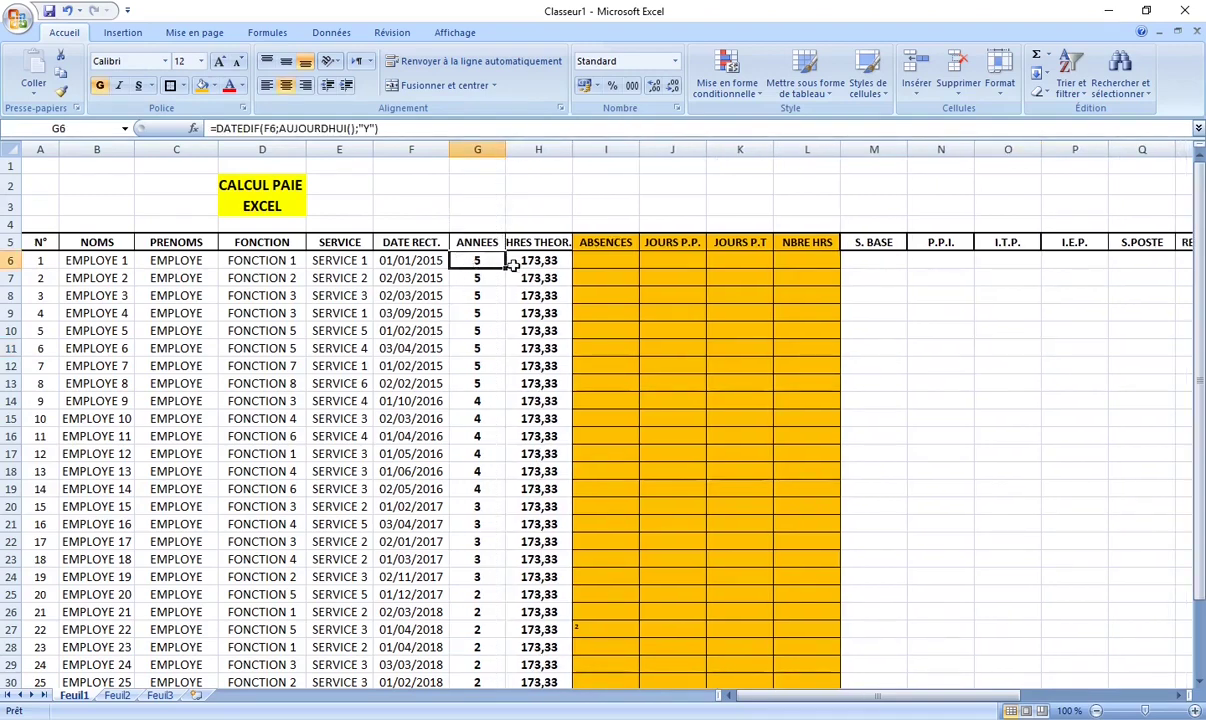
click(515, 261)
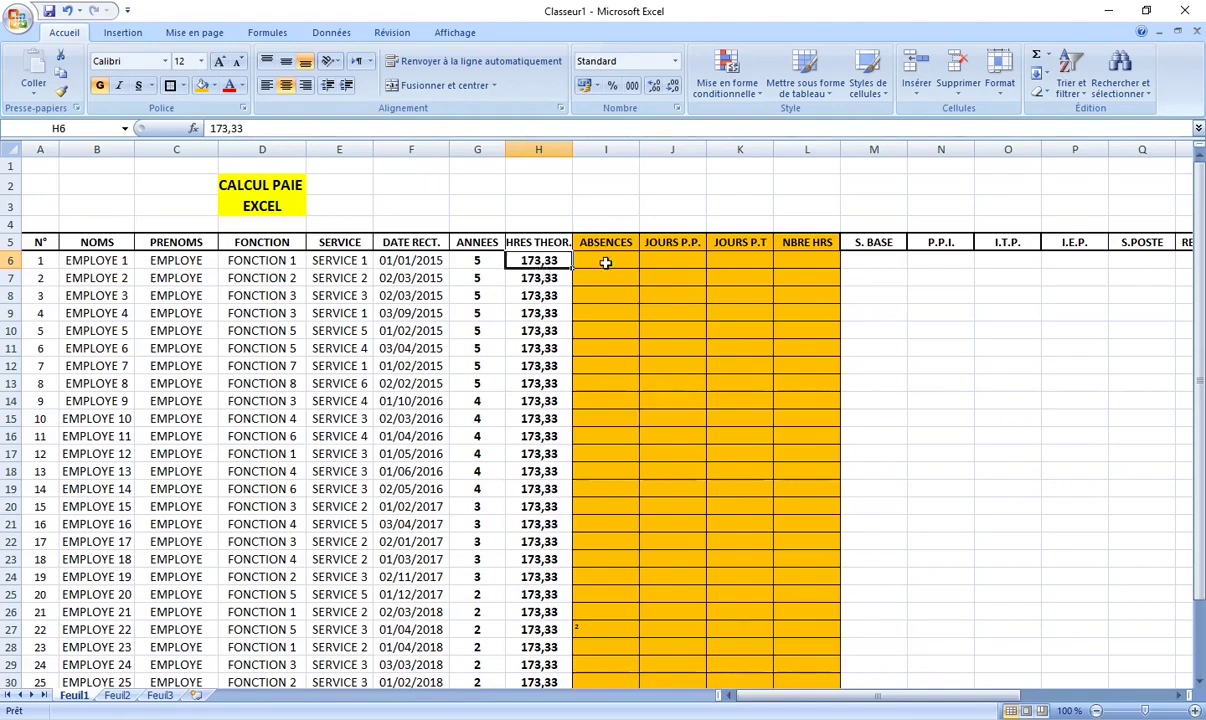
click(605, 262)
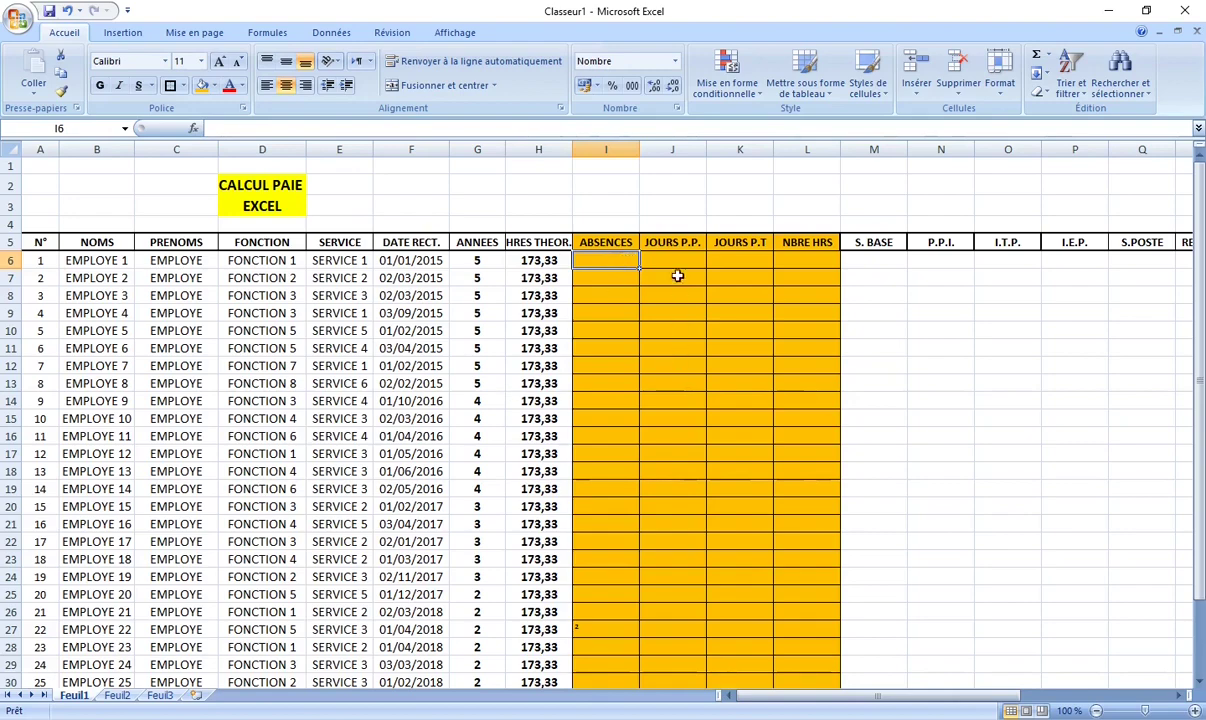
Step: Set the fill of the NBRE HRS cells L5:L35 to No Fill
click(670, 260)
click(731, 261)
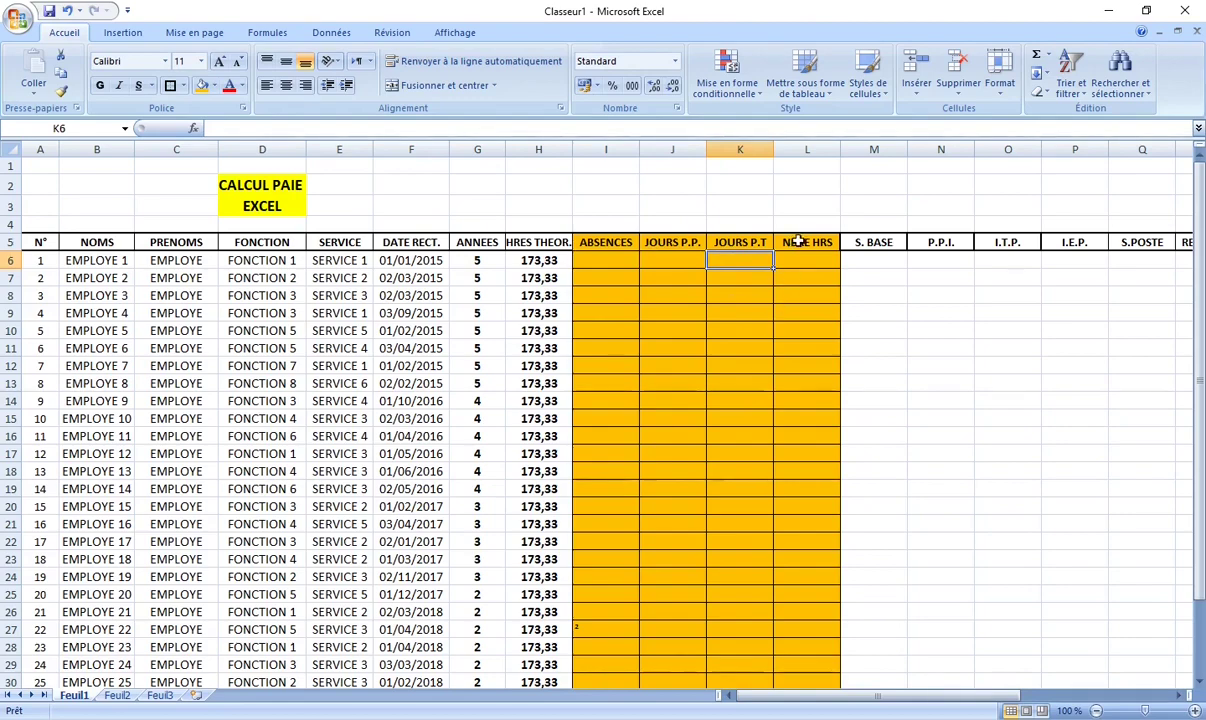
drag(803, 241, 840, 664)
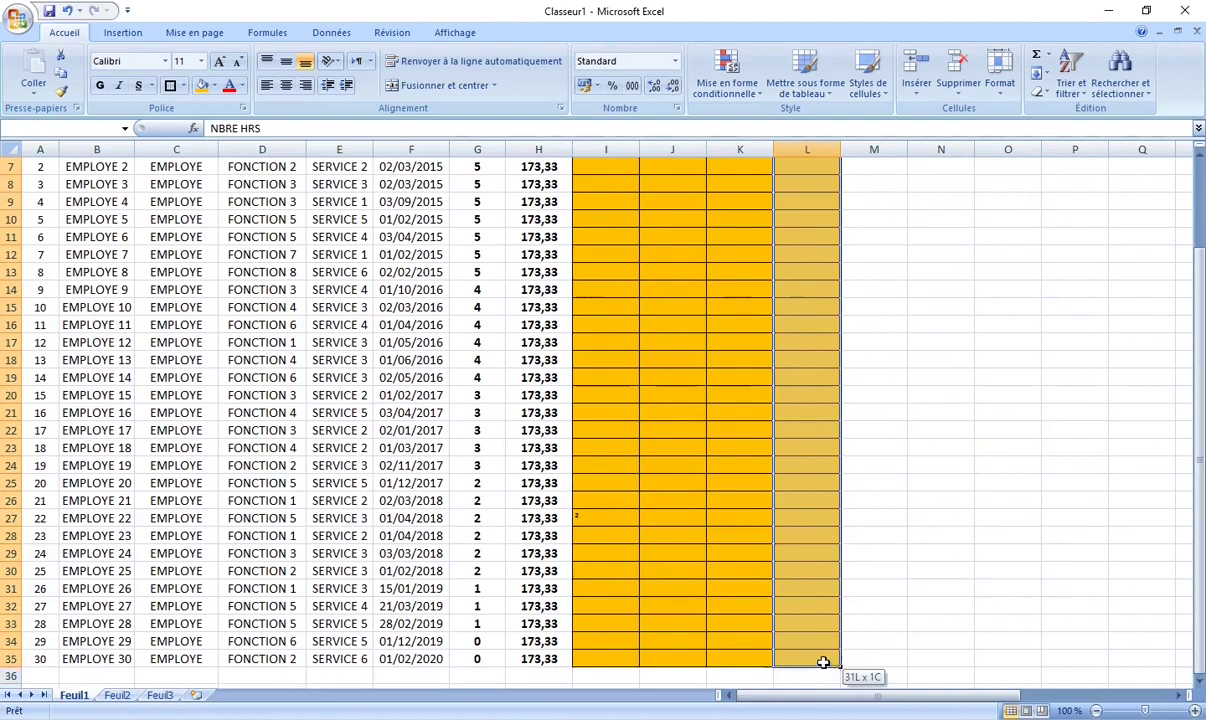
drag(840, 664, 821, 662)
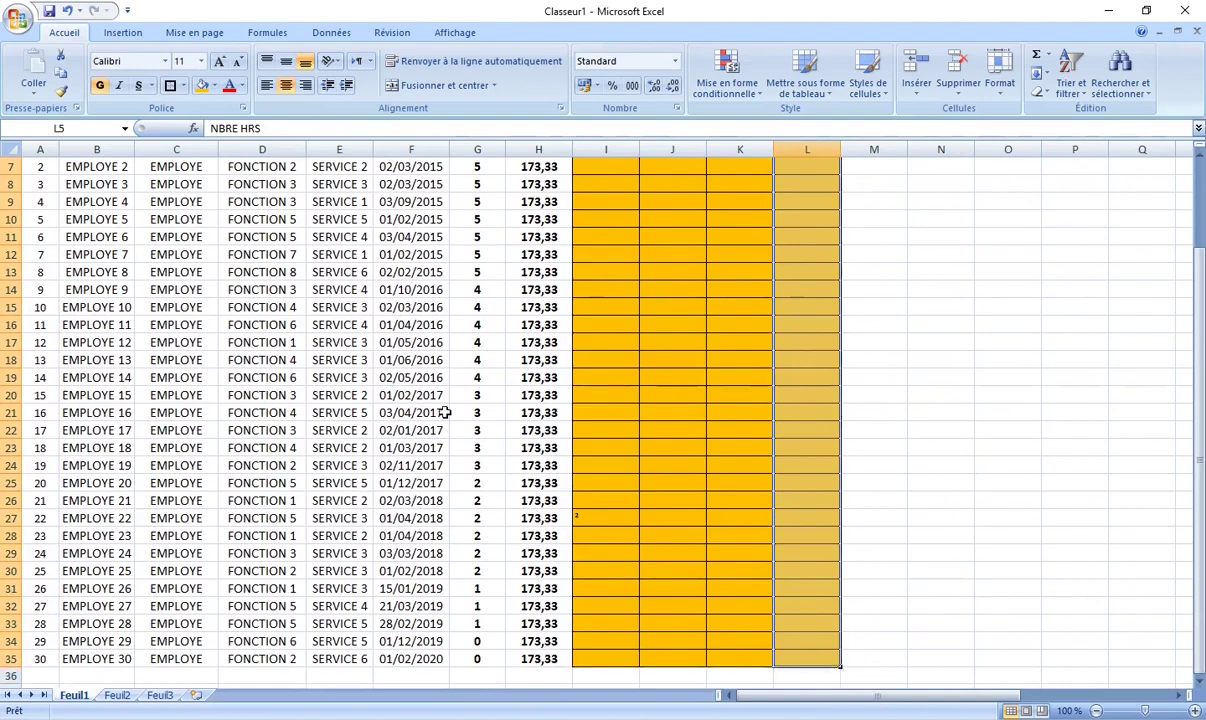
click(213, 86)
scroll(229, 226, up, 2)
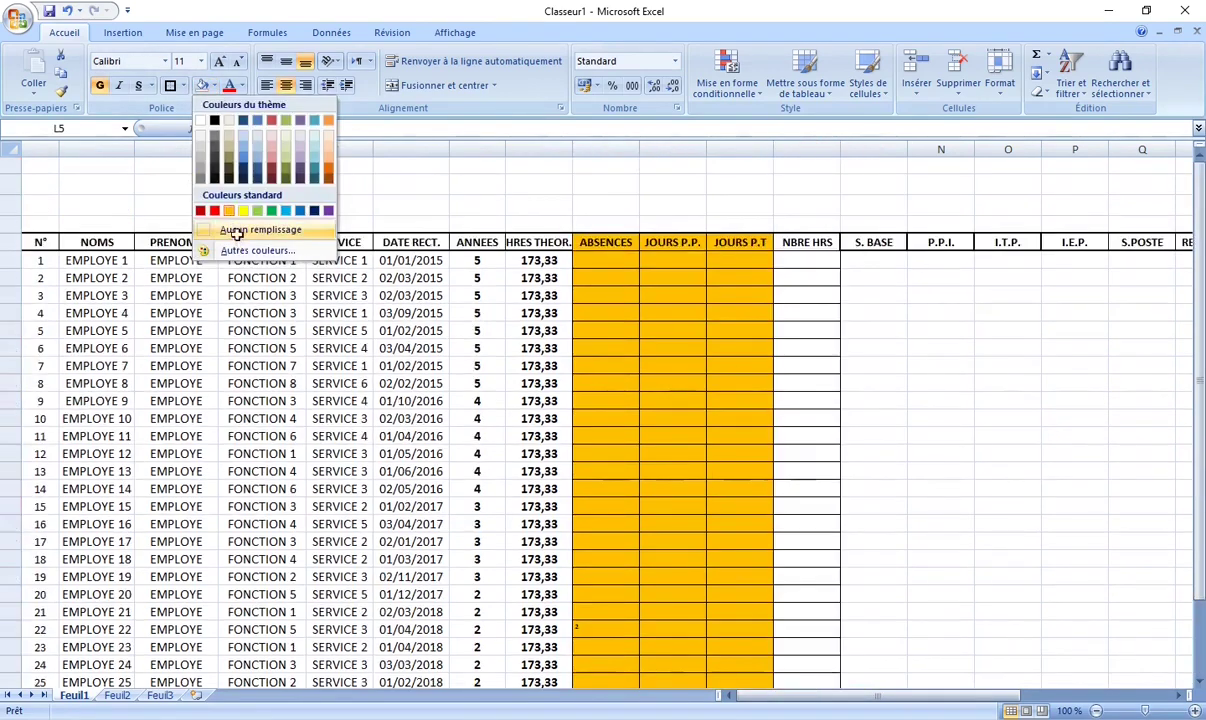
click(229, 226)
click(903, 430)
click(580, 259)
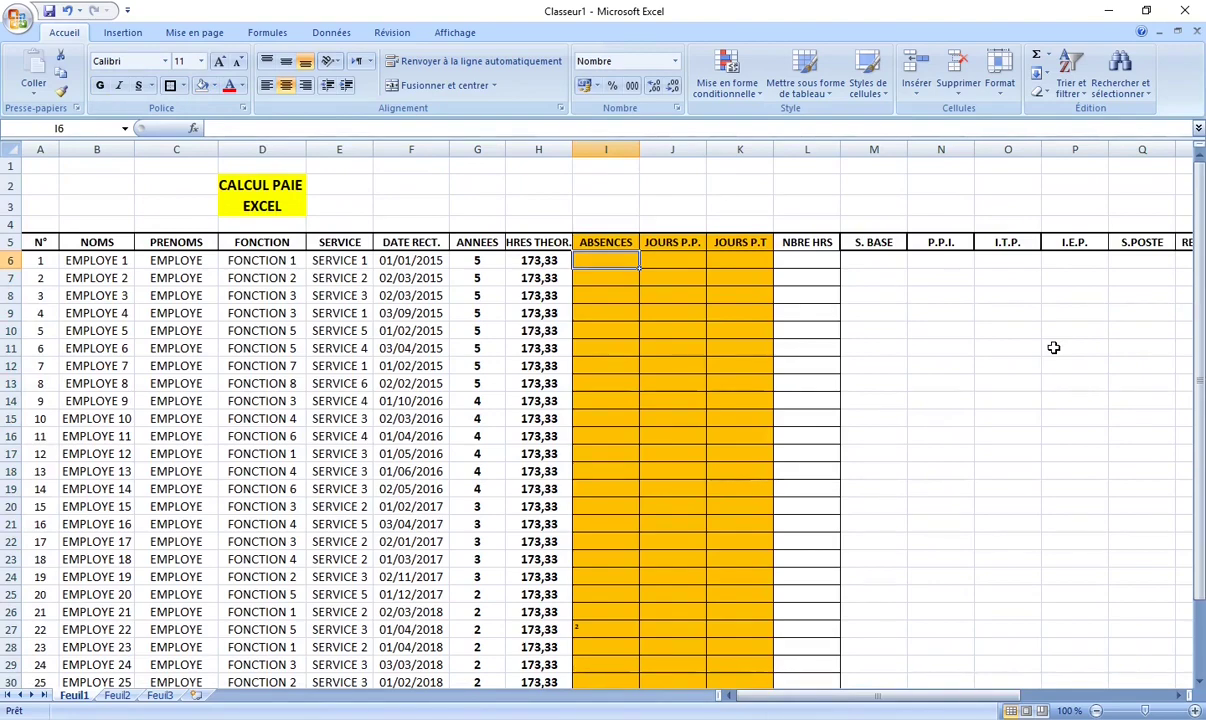
Step: Record 0 as employee 1's absence in I6
text(0)
key(Return)
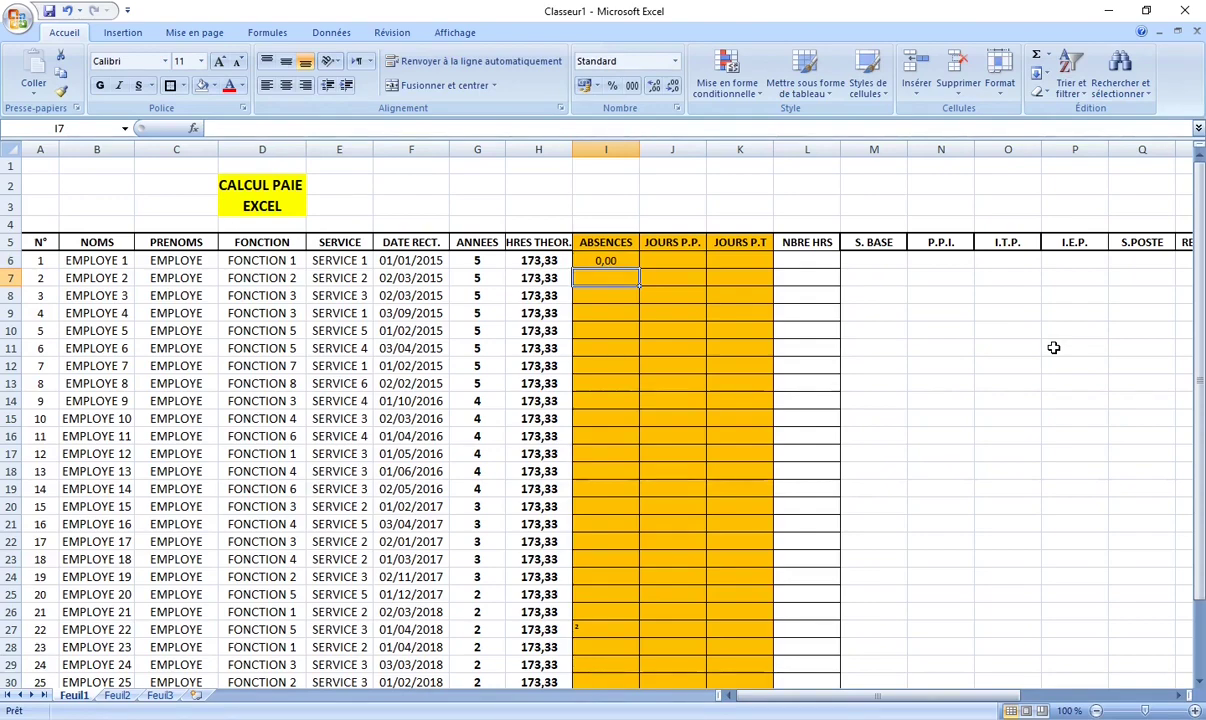
text(0,58)
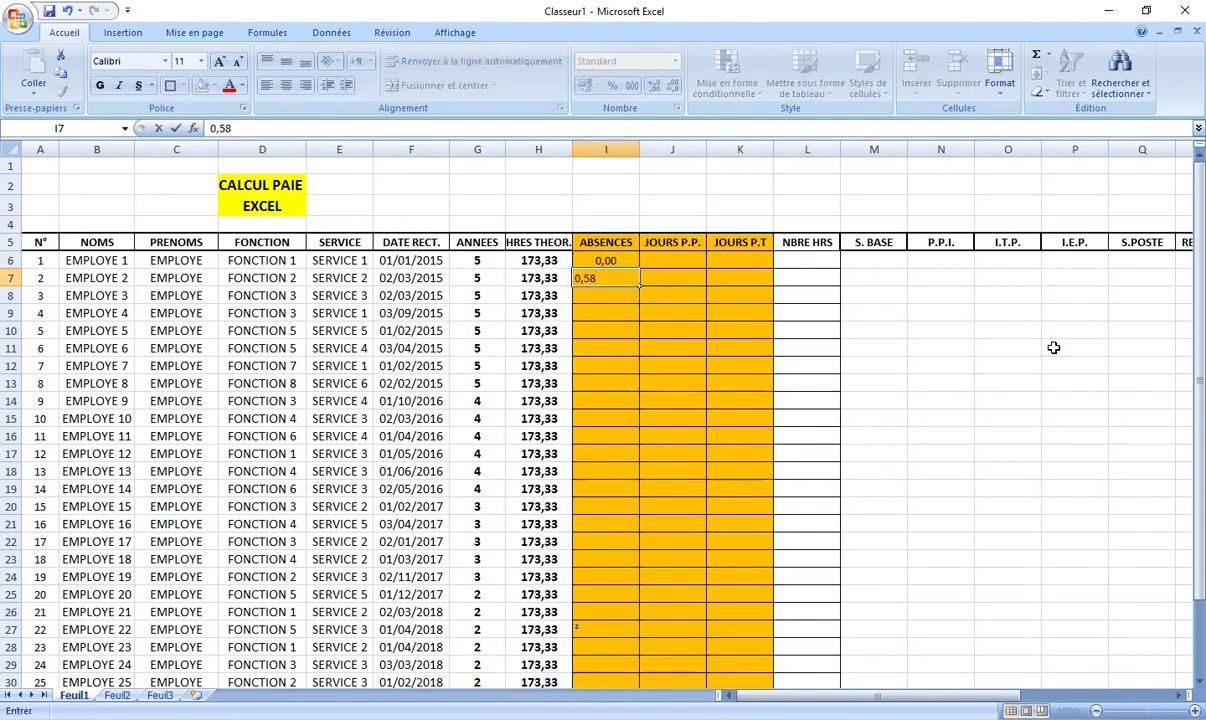
key(BackSpace)
key(BackSpace)
key(BackSpace)
key(BackSpace)
Step: Put =1/60 in L2 and =L2*58 in M2, giving 58 minutes as 0,96666667 hours
click(820, 180)
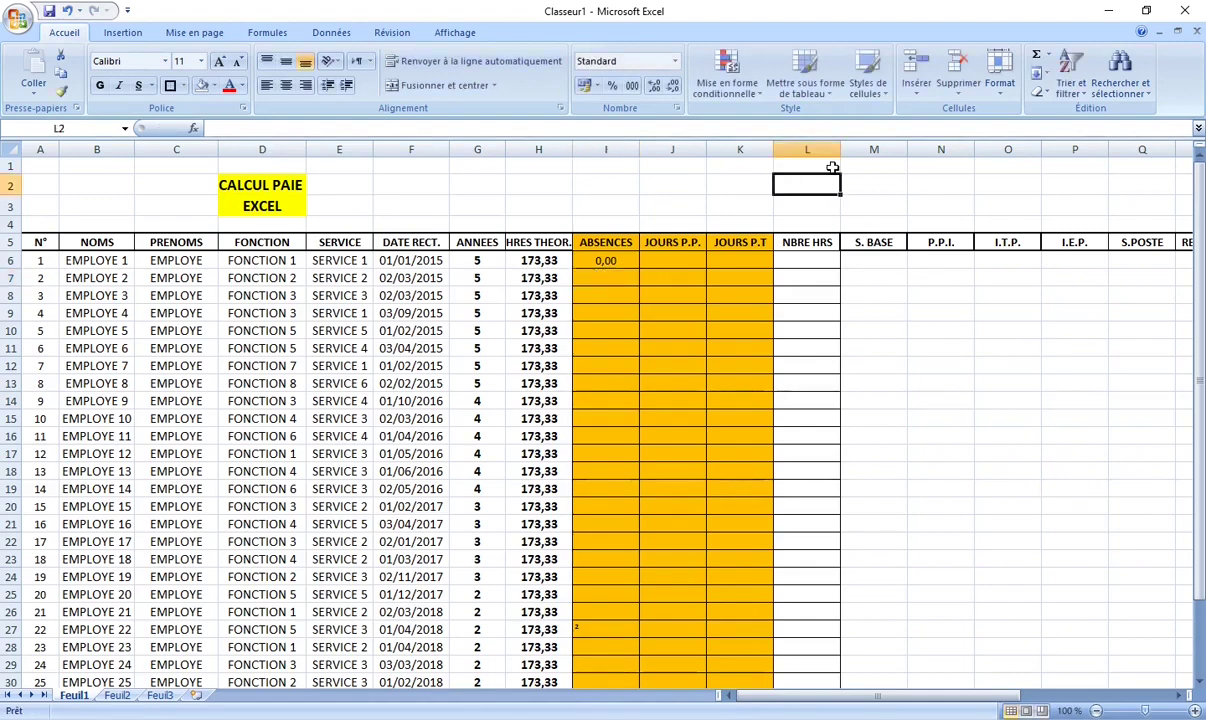
text(+1/)
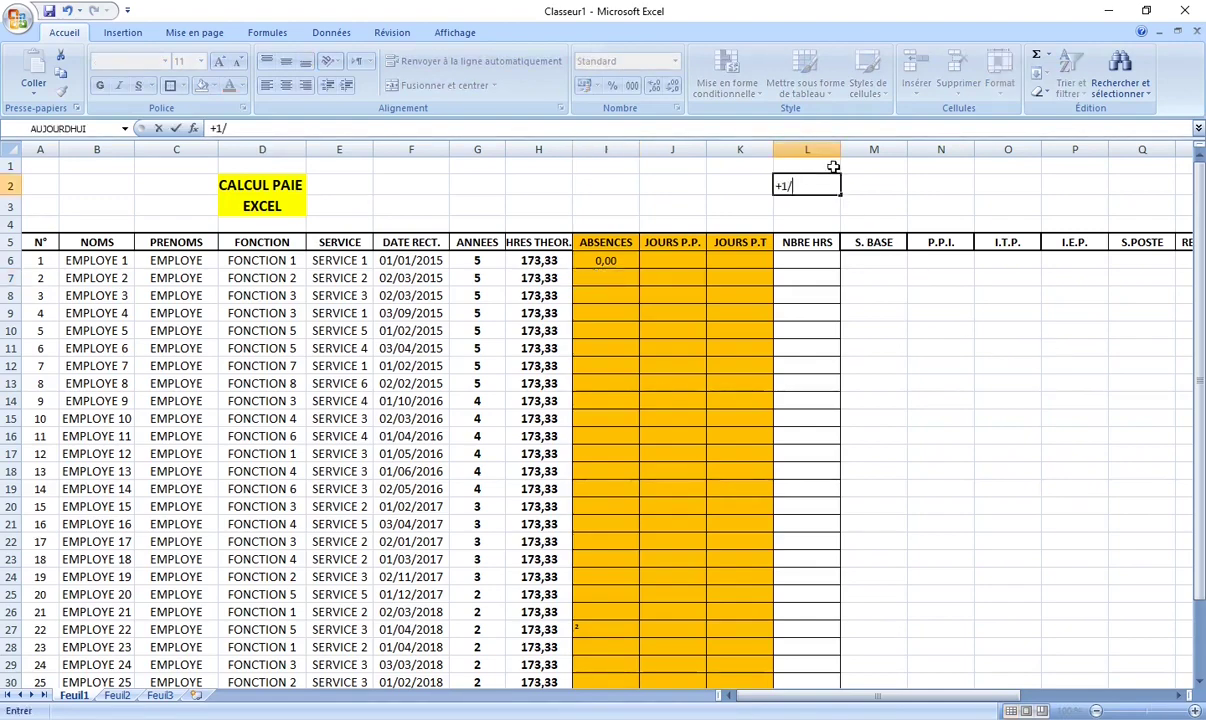
text(60)
key(Return)
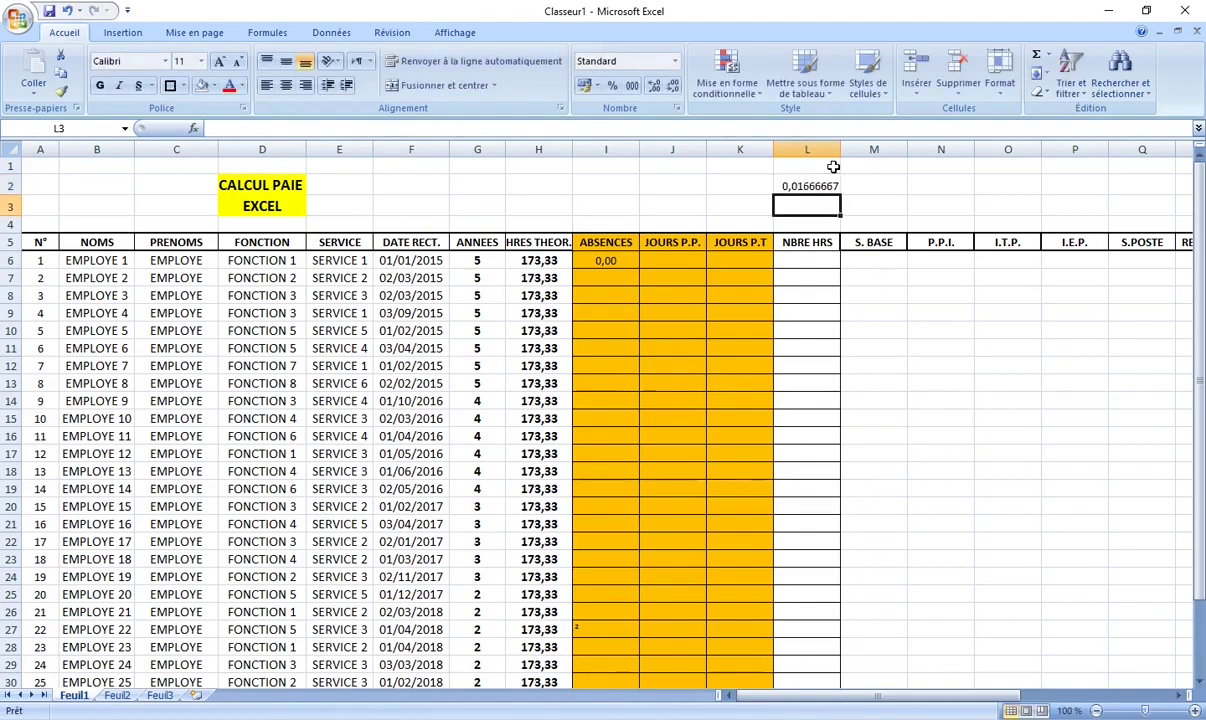
key(Up)
key(Right)
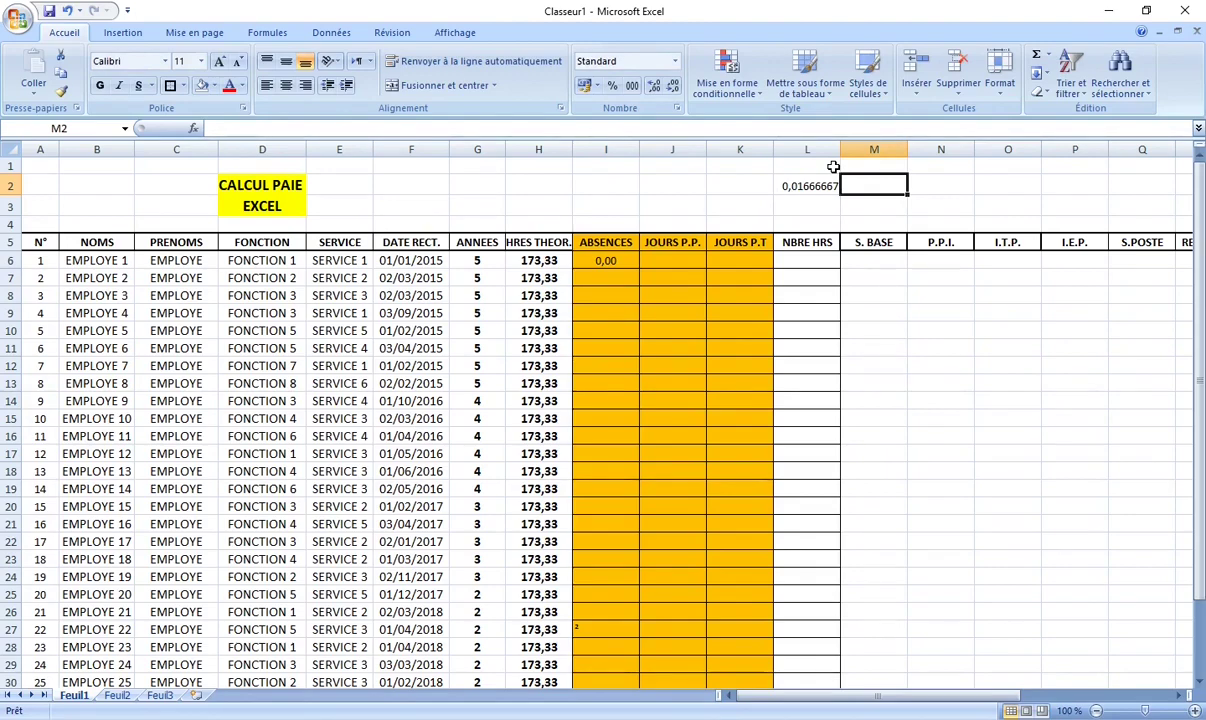
text(+l)
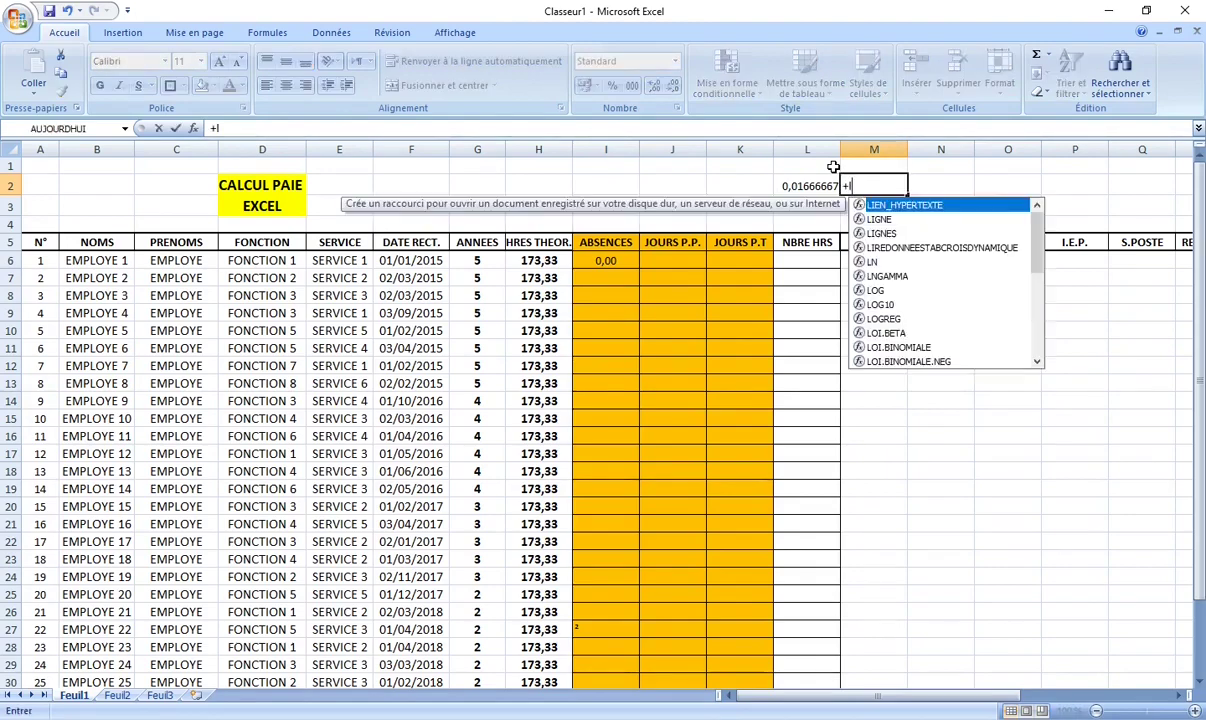
text(2*58)
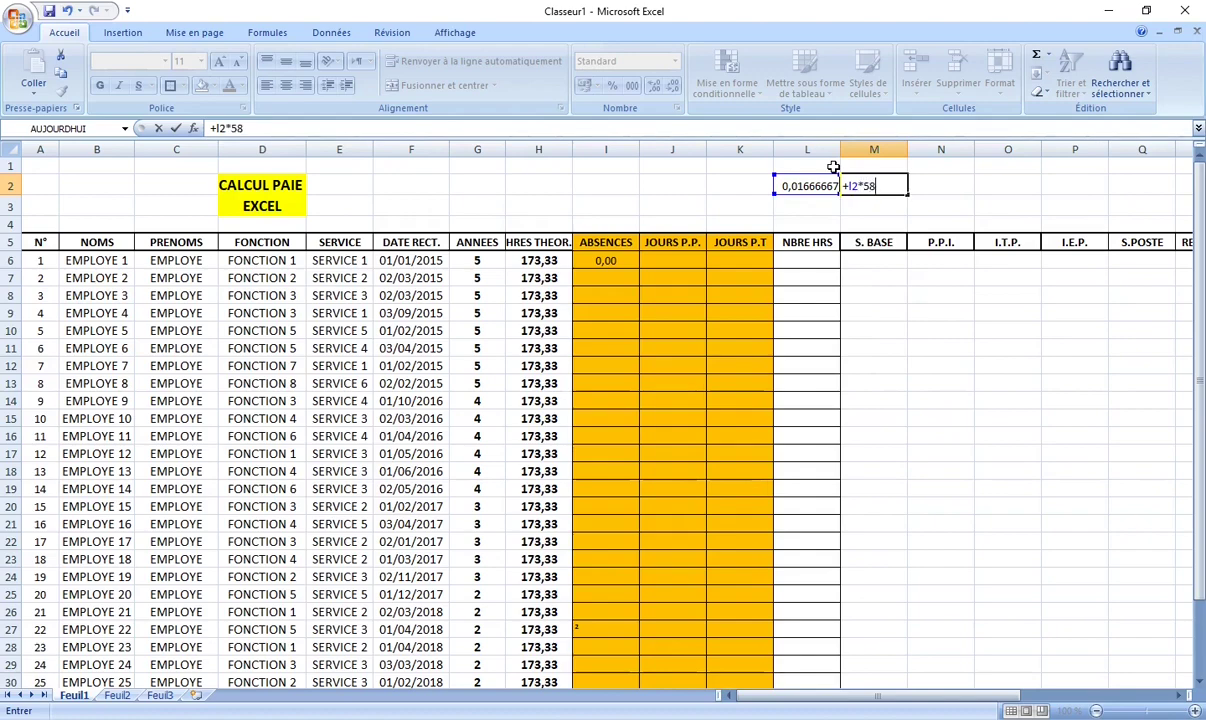
key(Return)
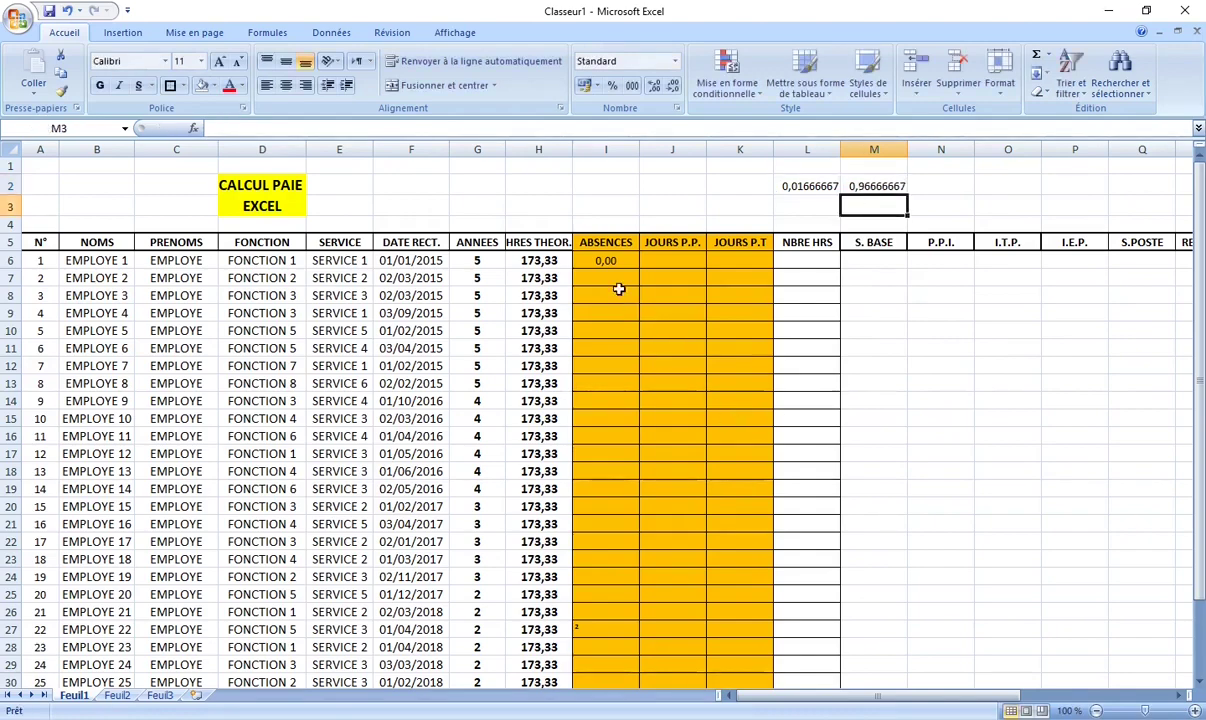
Step: Enter absences 0,96, 0,25, 0,75 and 1 in I7:I10 for employees 2 to 5
click(610, 279)
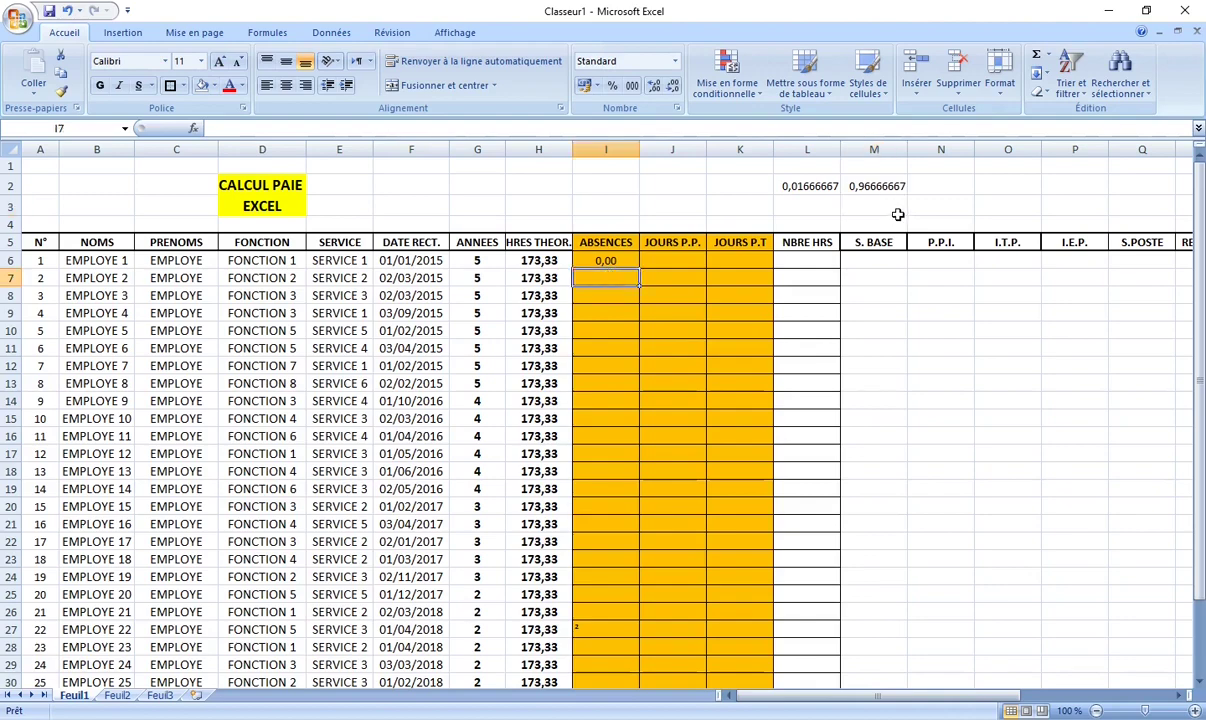
text(0,96)
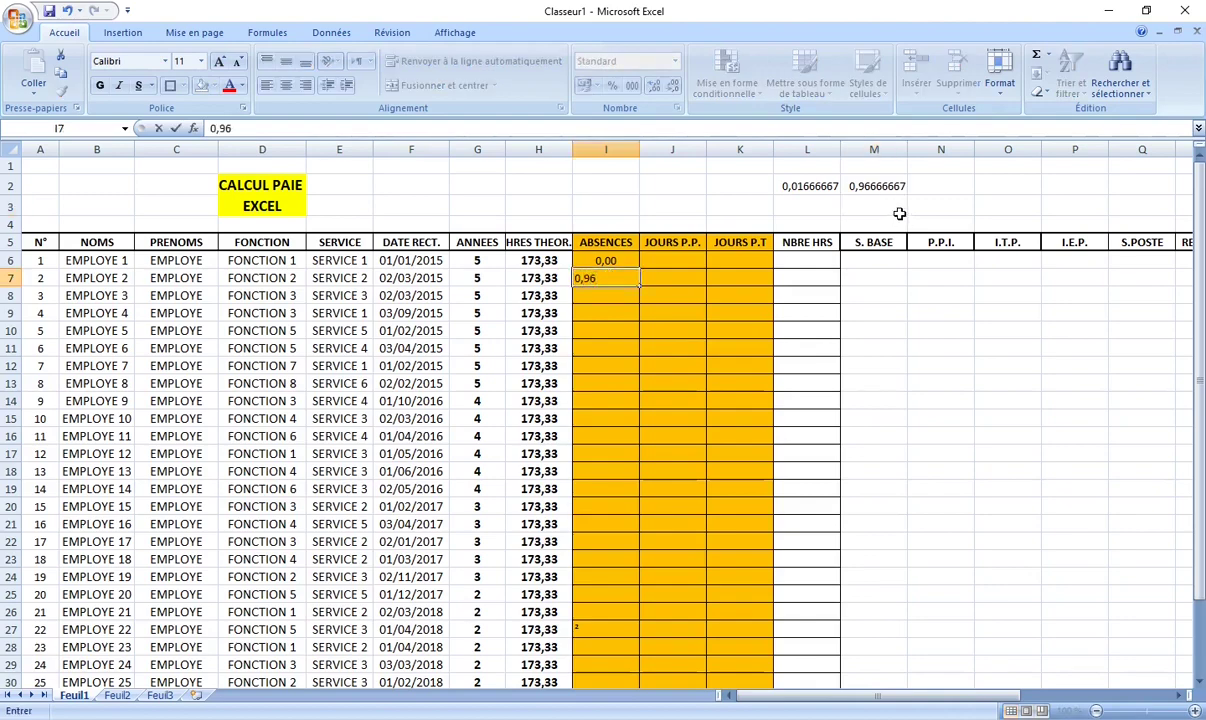
key(Return)
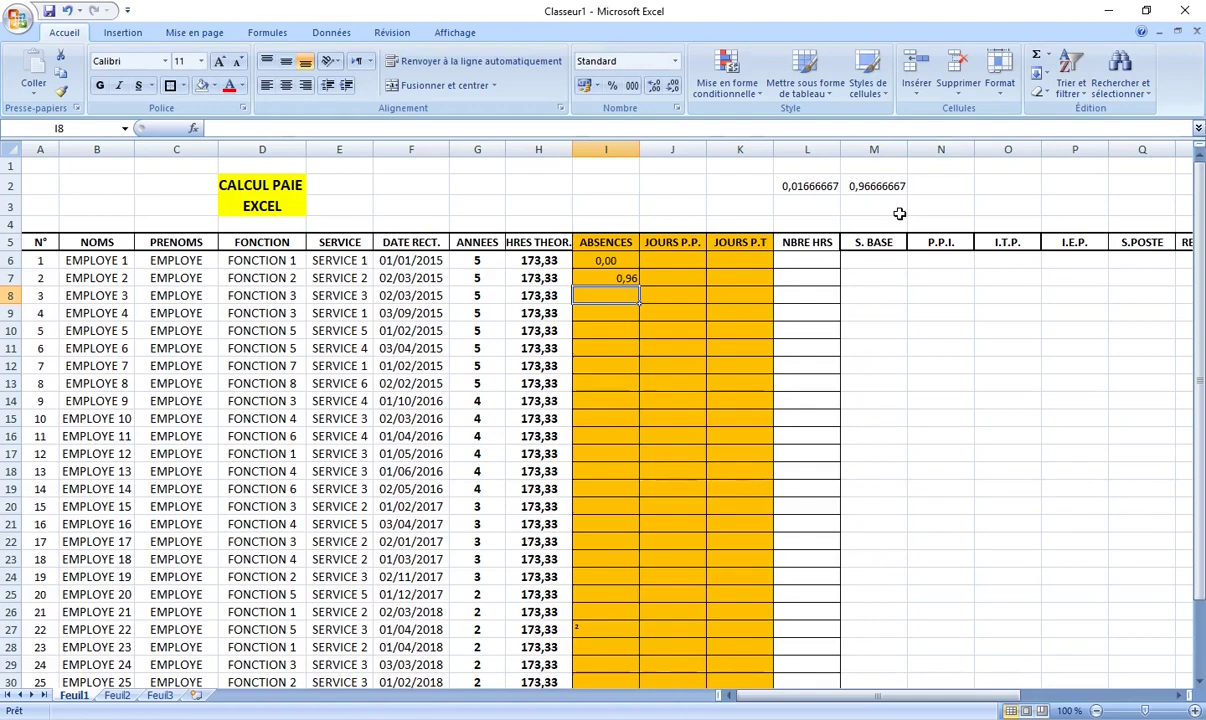
text(0,25)
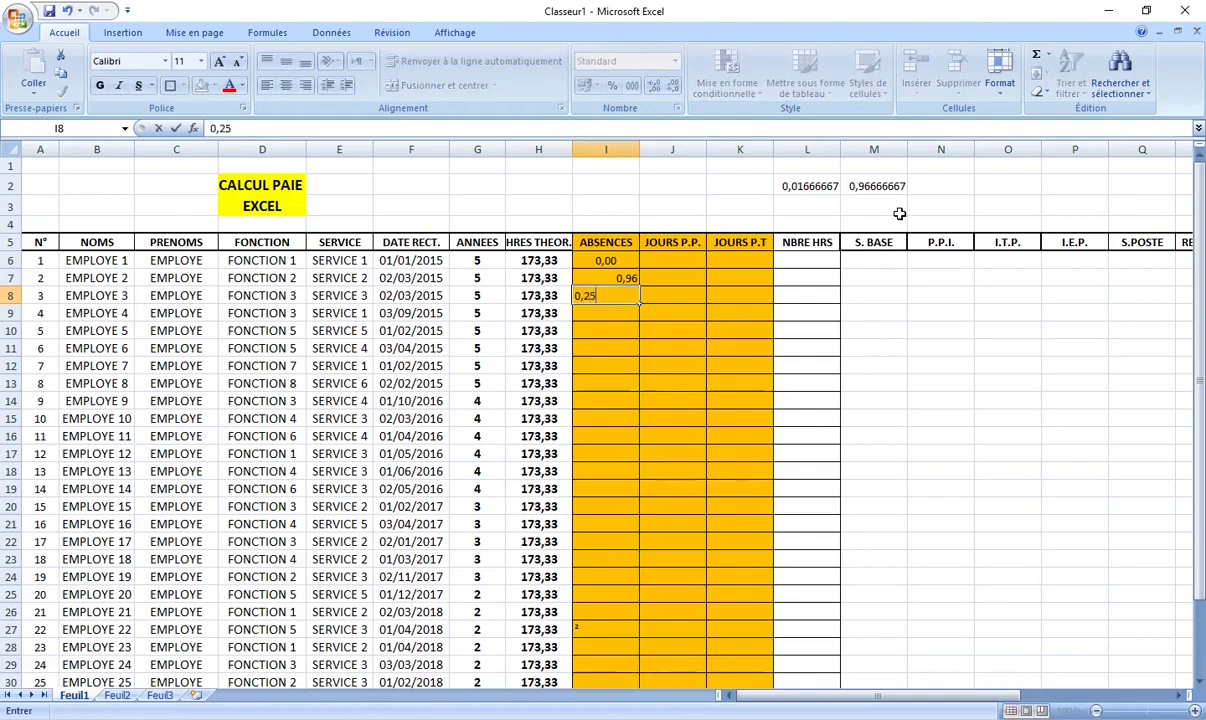
key(Return)
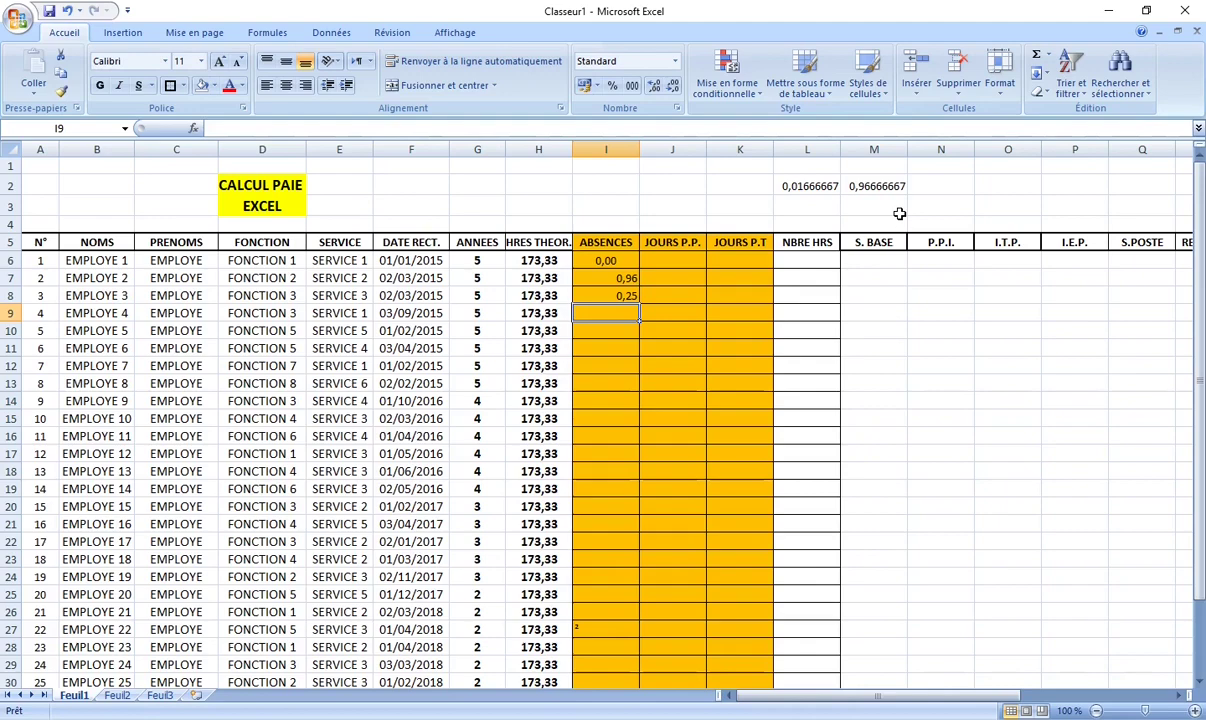
text(0,75)
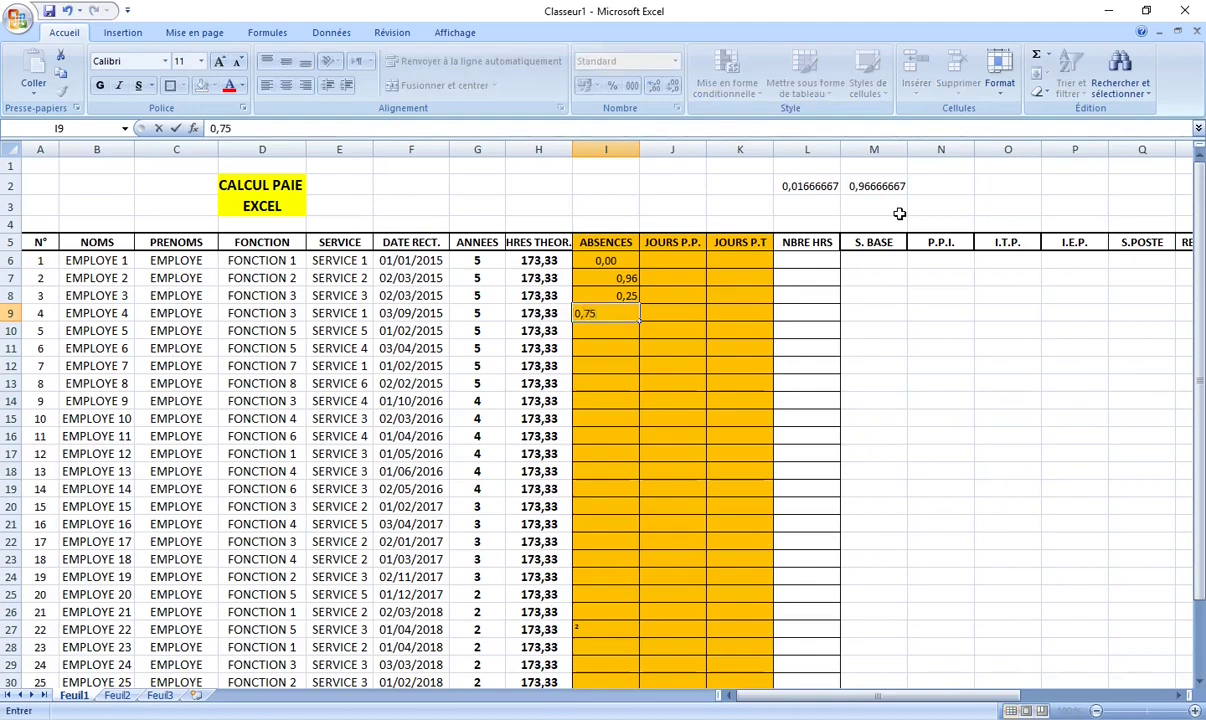
key(Return)
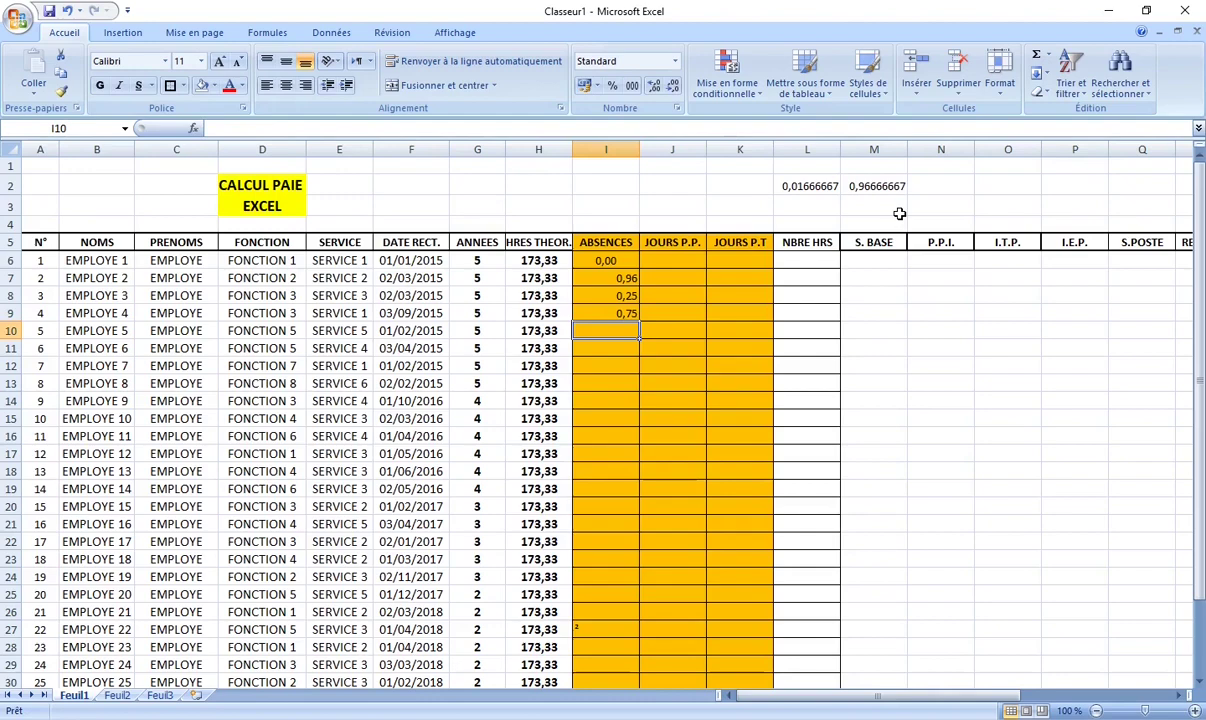
text(1,)
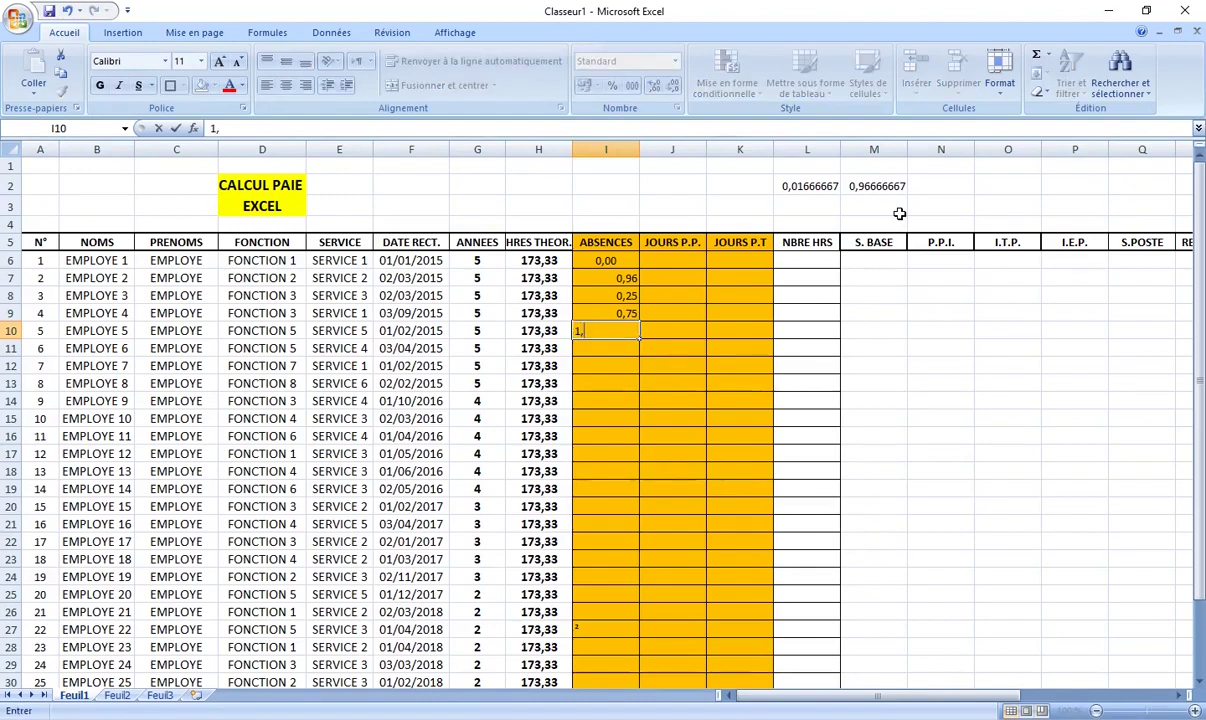
text(00)
key(Return)
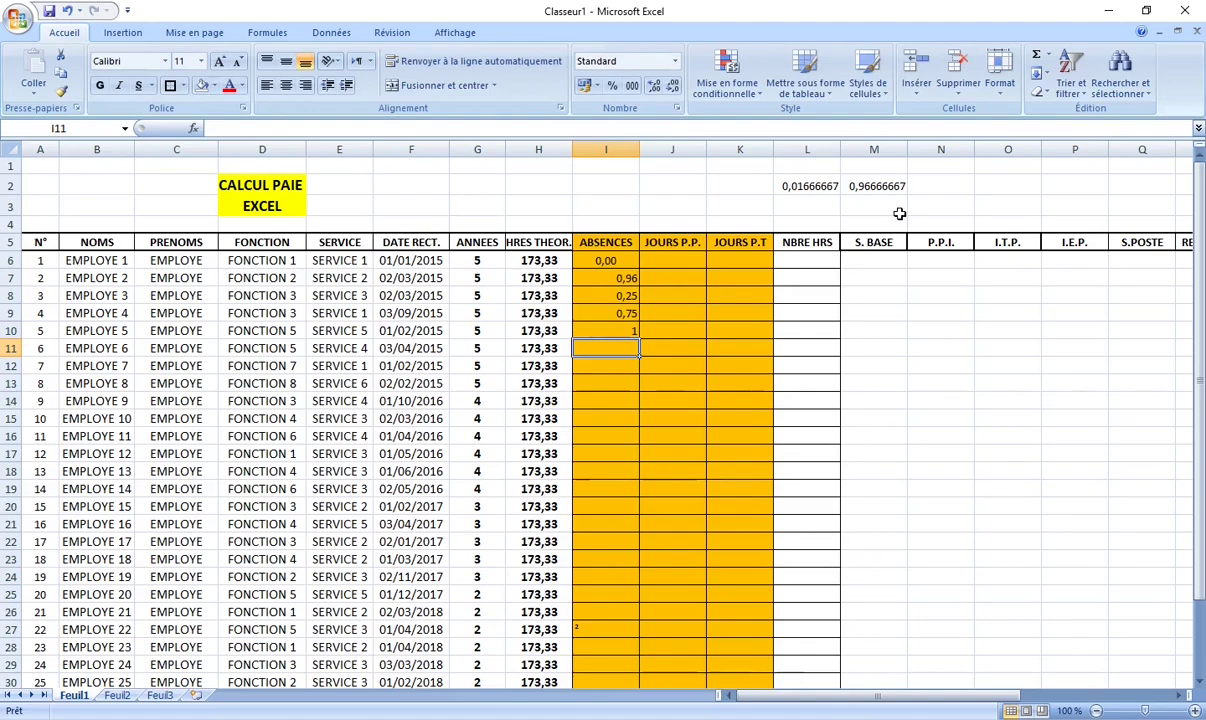
key(Up)
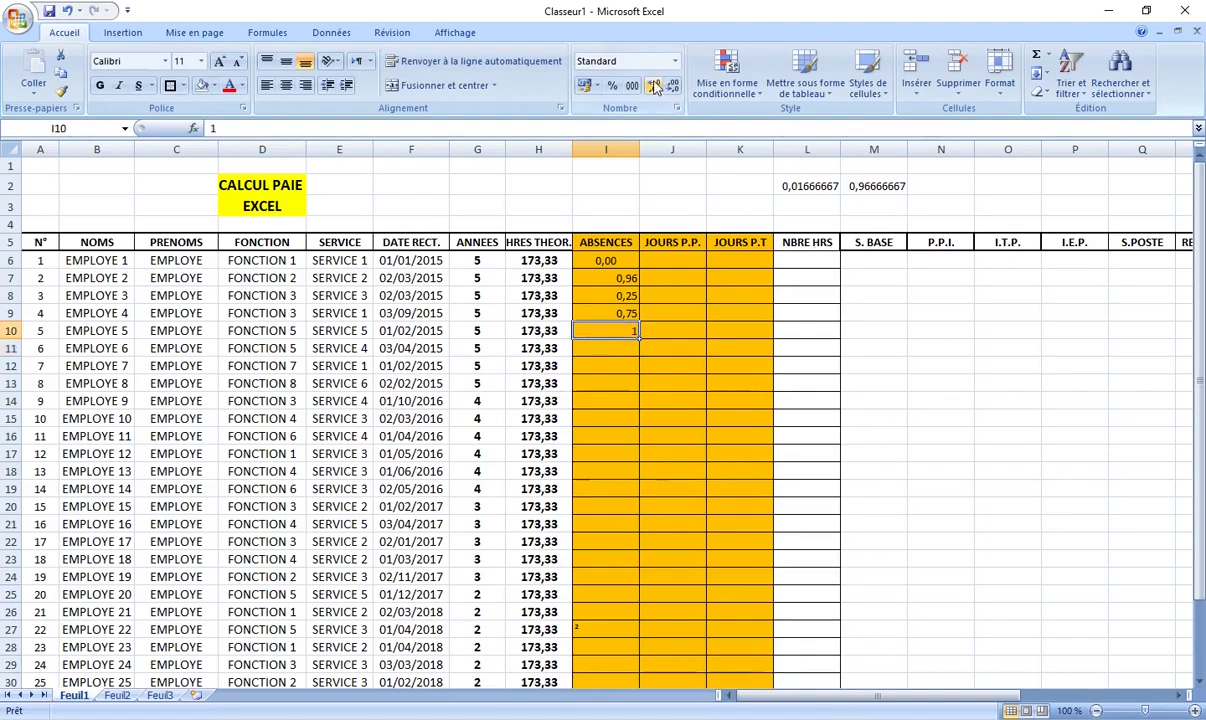
Step: Show I10 with two decimals and set the absence values I6:I10 to font size 12
click(633, 85)
drag(620, 278, 622, 331)
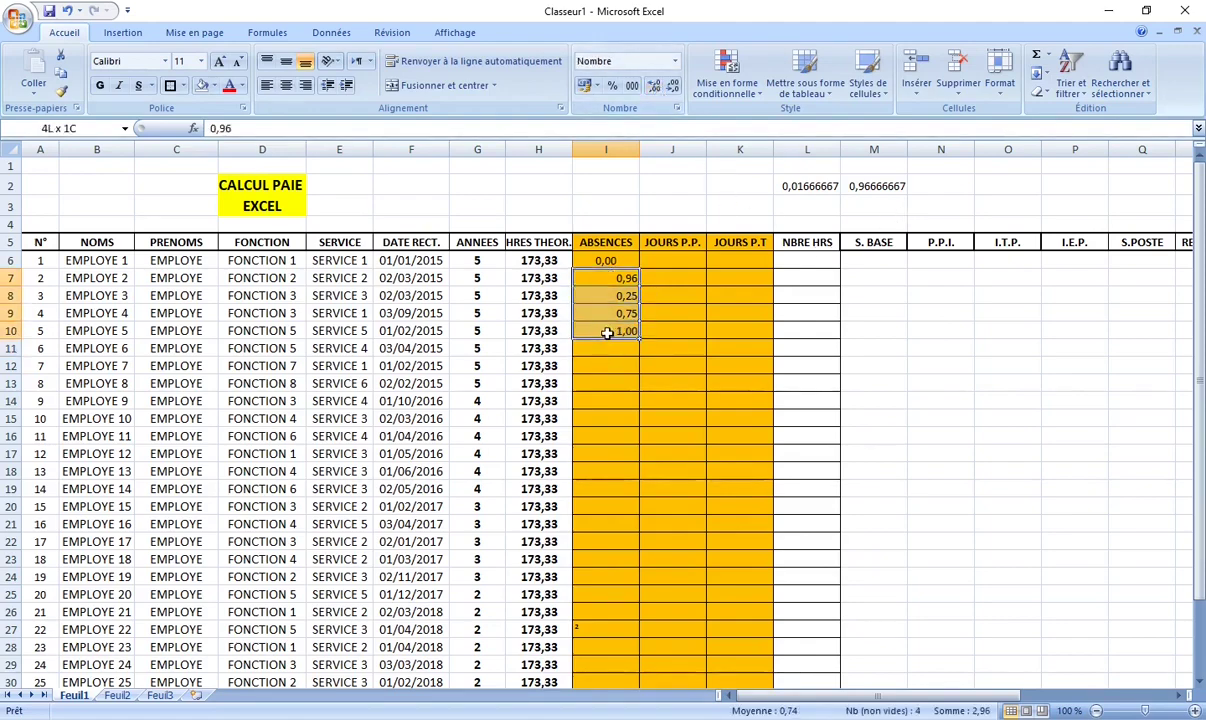
click(201, 61)
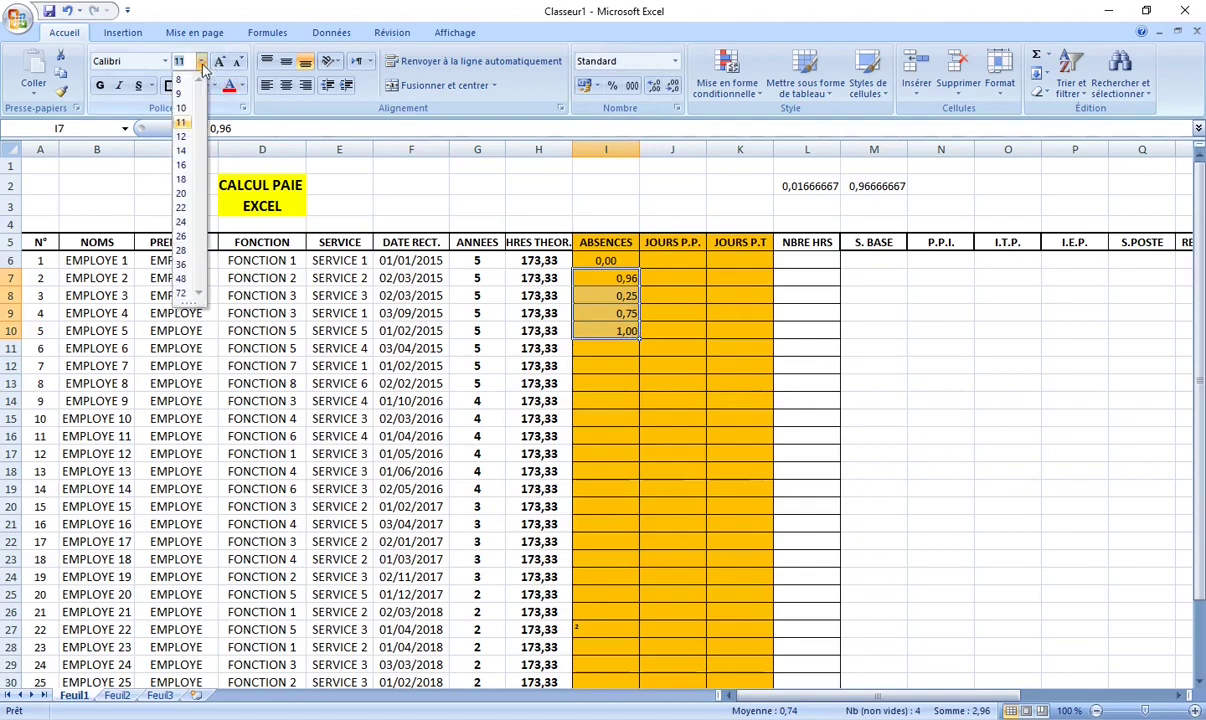
click(184, 139)
click(625, 263)
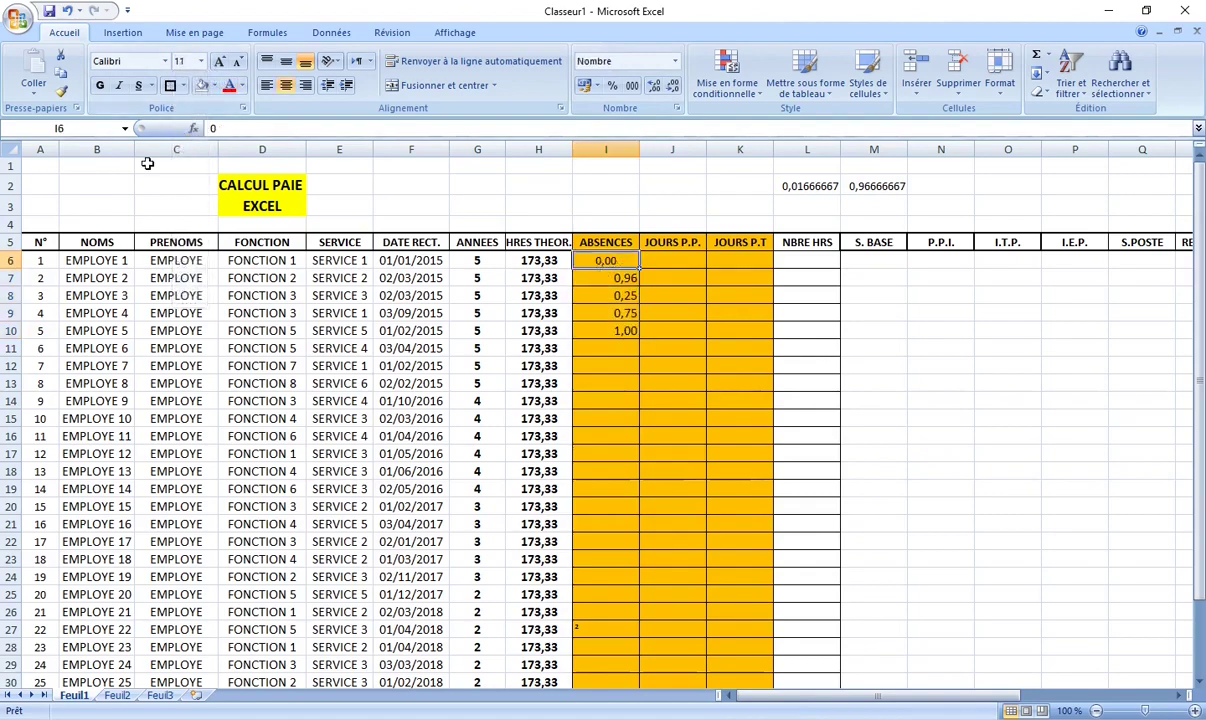
click(201, 61)
click(189, 139)
Step: Centre the ABSENCES values in I7:I10 and check the stray character in I27
drag(622, 278, 624, 331)
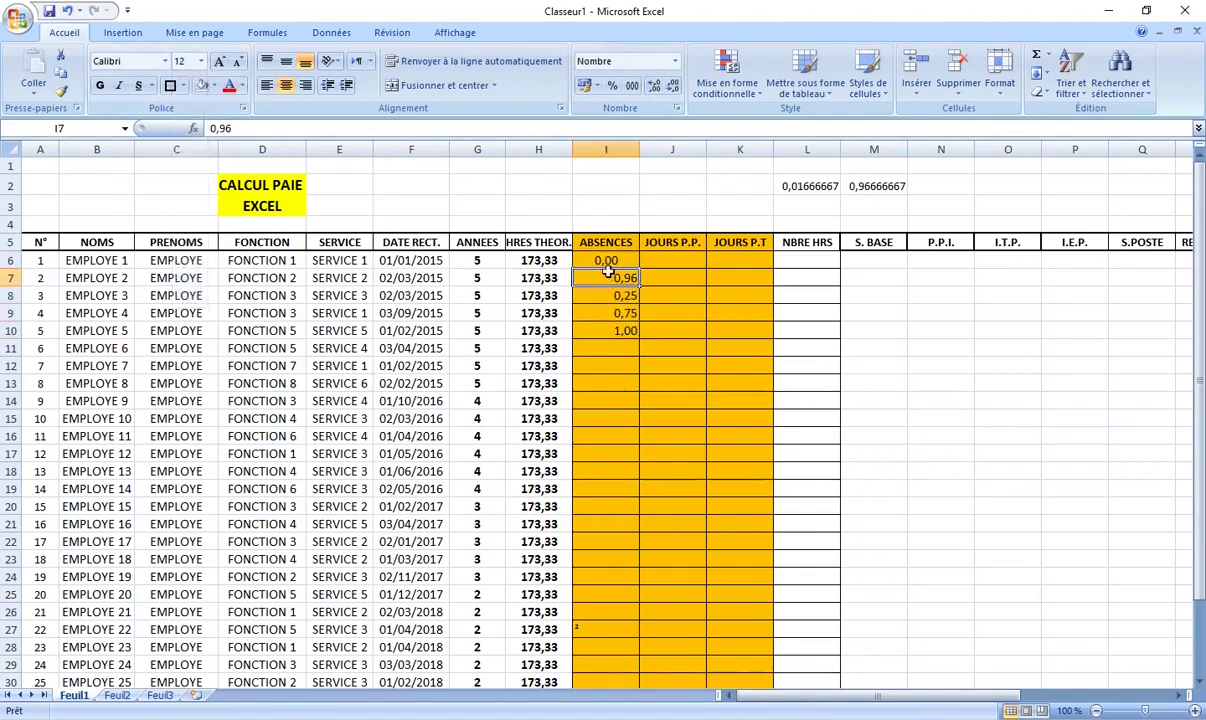
click(286, 85)
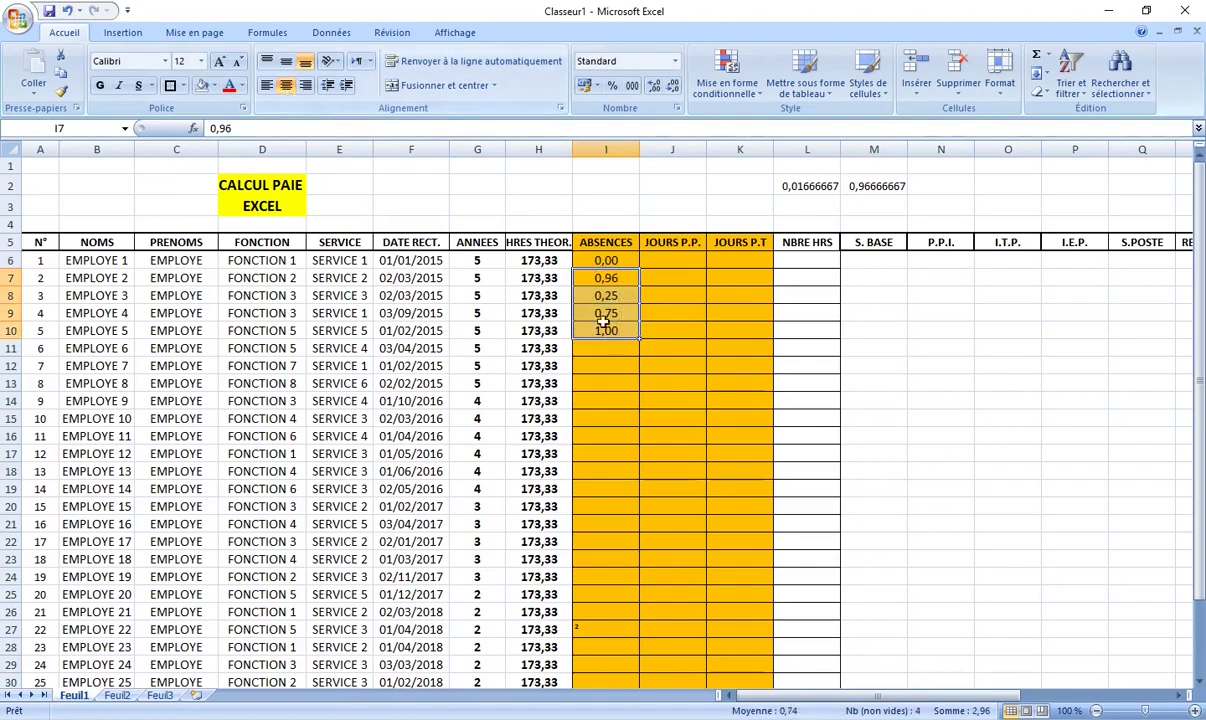
click(605, 348)
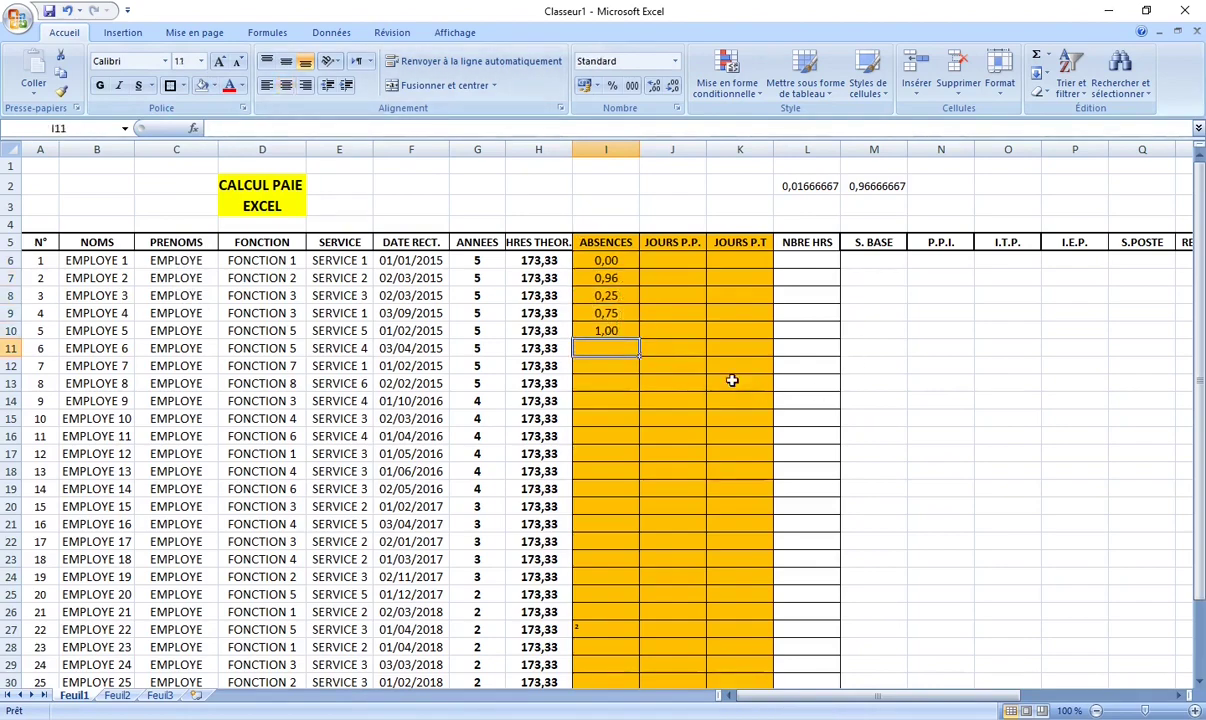
click(603, 627)
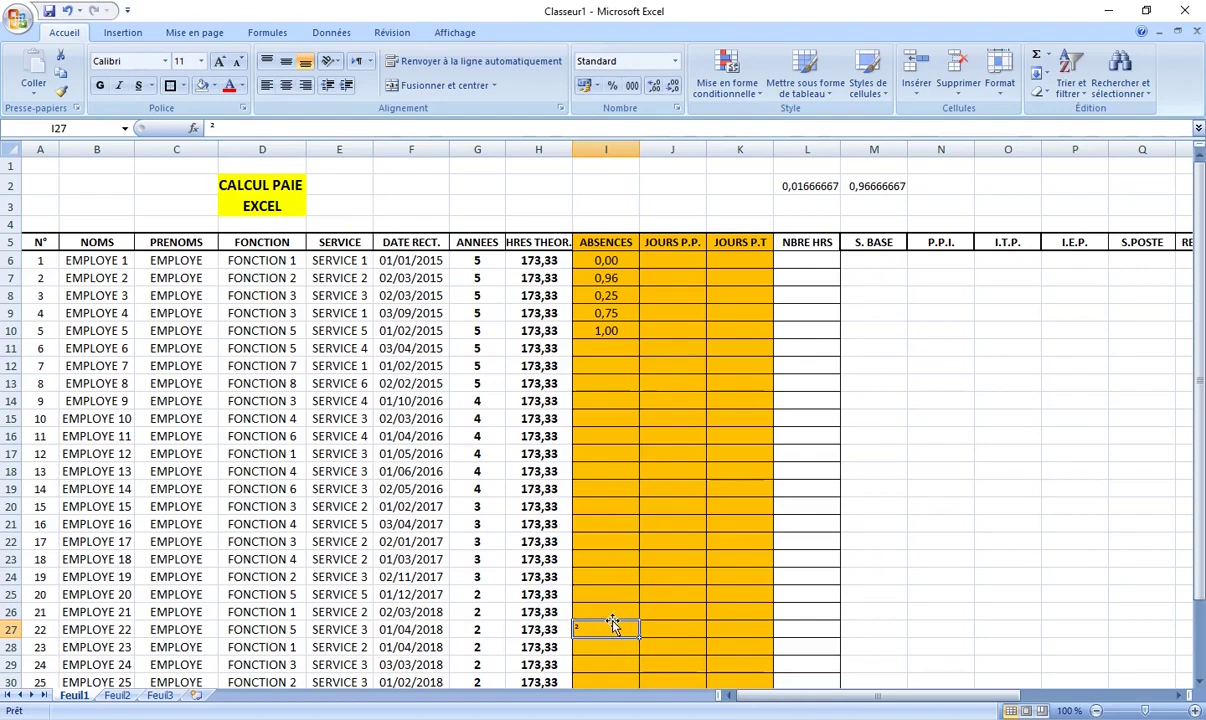
scroll(617, 620, down, 4)
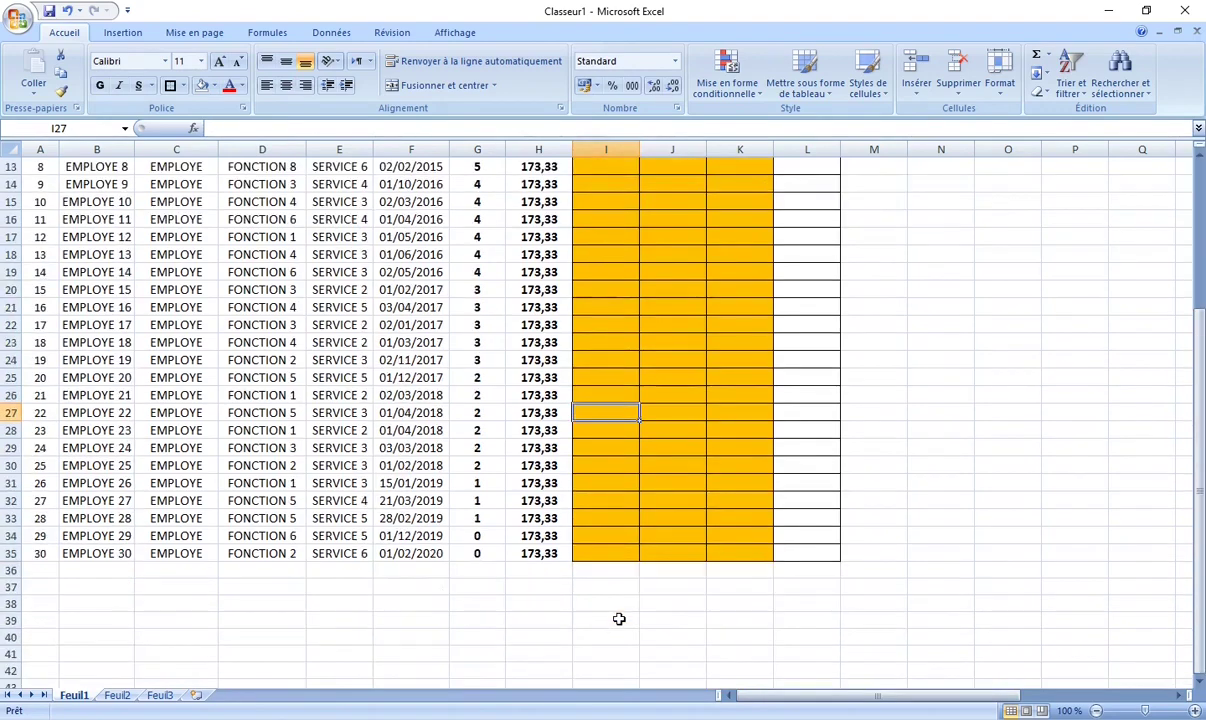
scroll(617, 601, up, 4)
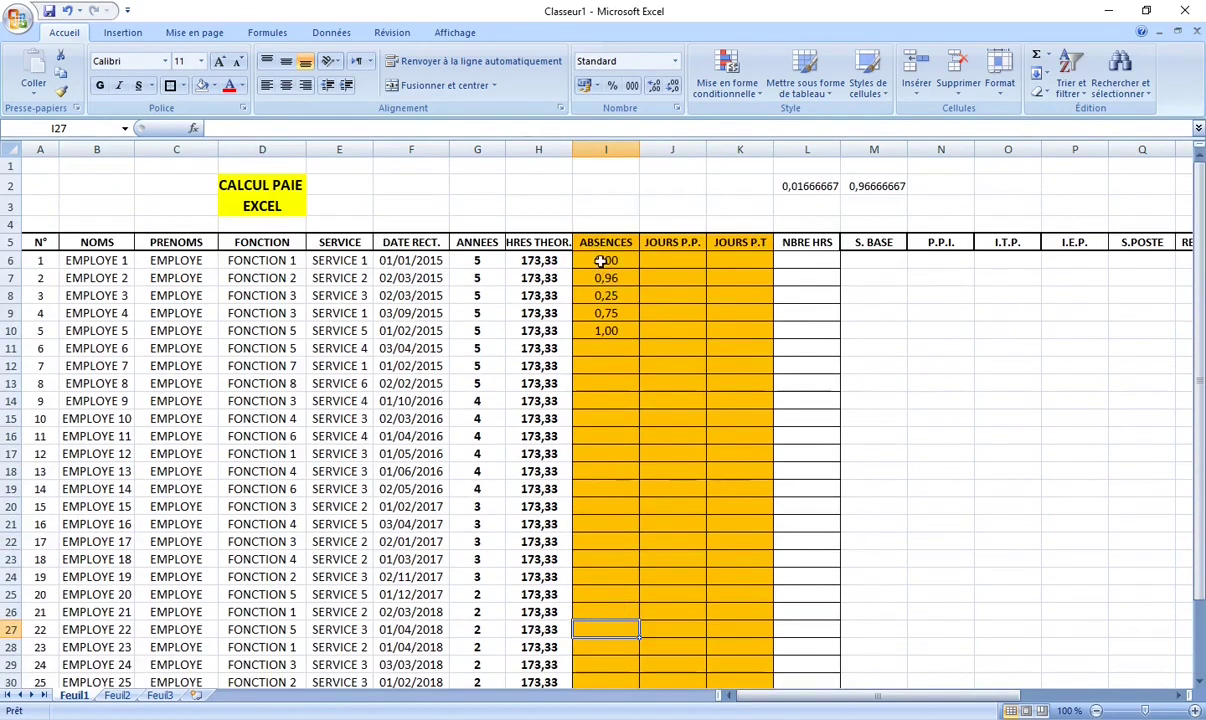
click(606, 348)
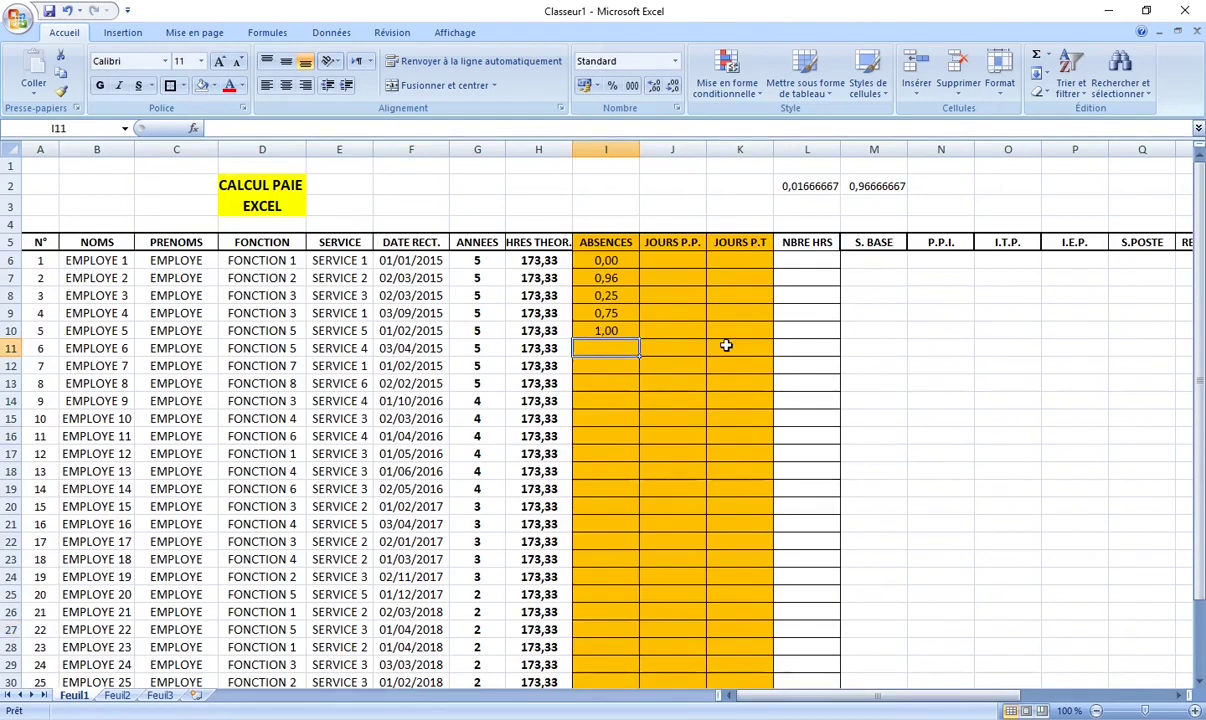
Step: Enter 8 for employee 6 in I11 and copy I10's two-decimal format down to I34
text(0,08)
key(Return)
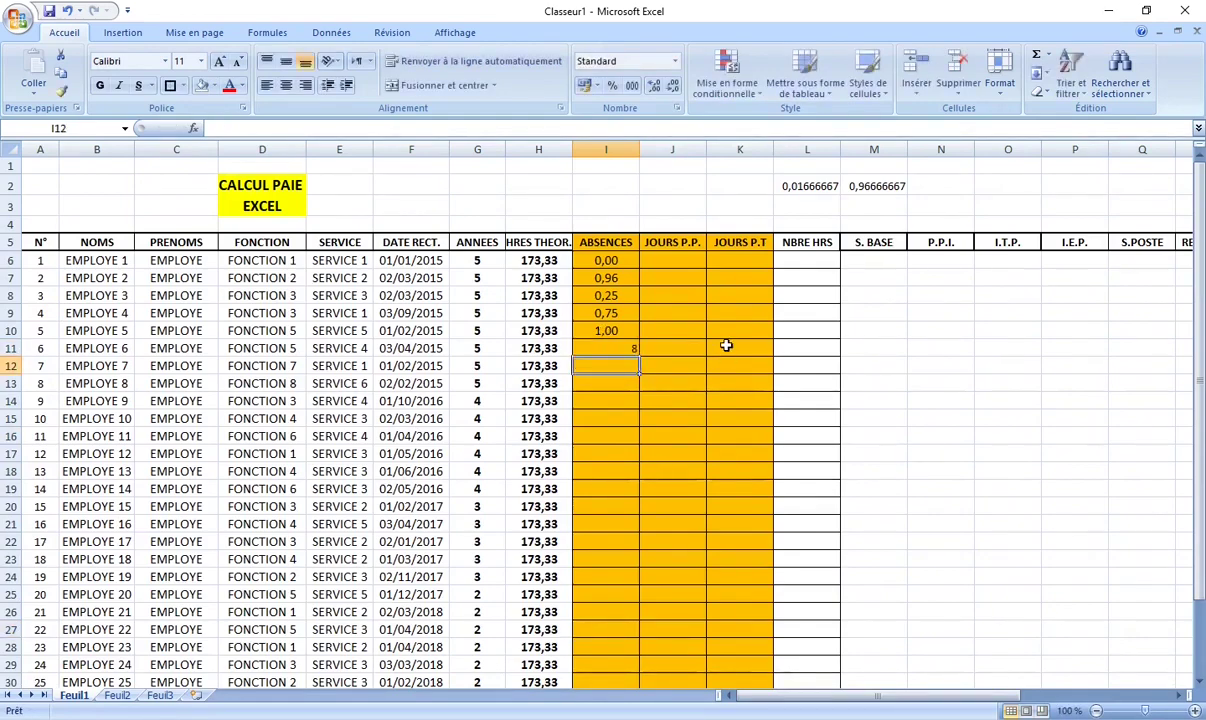
click(601, 331)
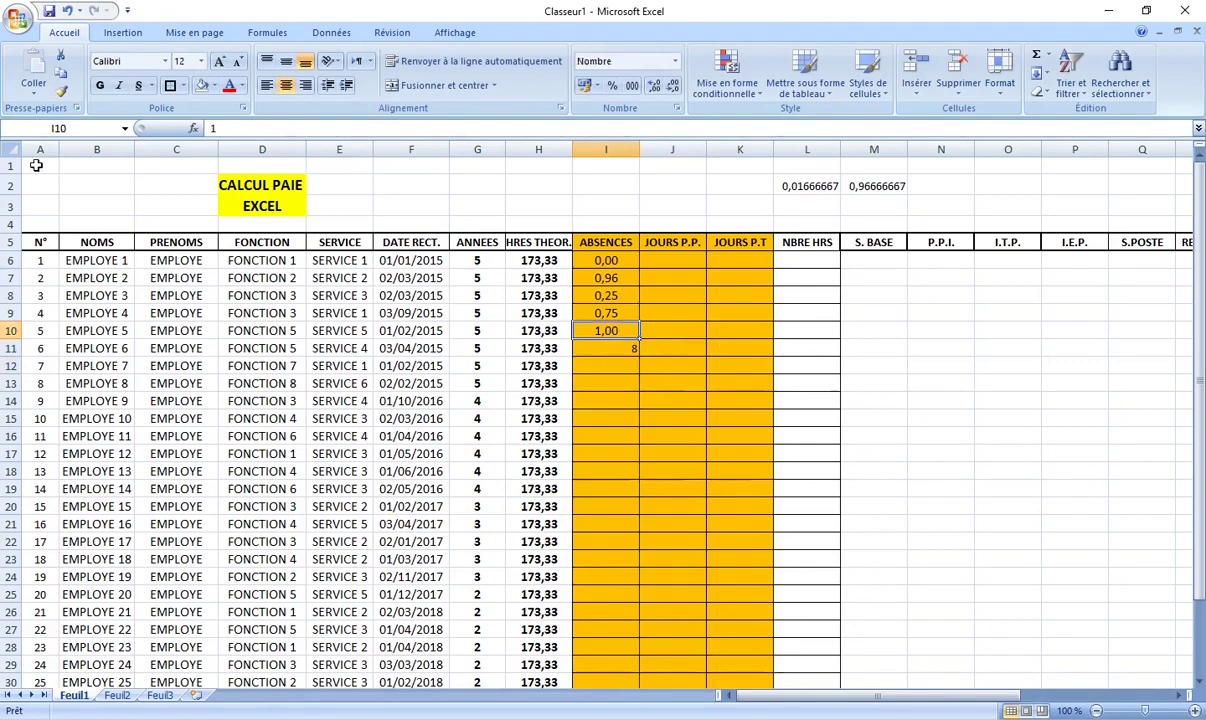
click(61, 92)
mouse_move(616, 348)
mouse_down()
mouse_move(612, 662)
mouse_move(615, 645)
mouse_up()
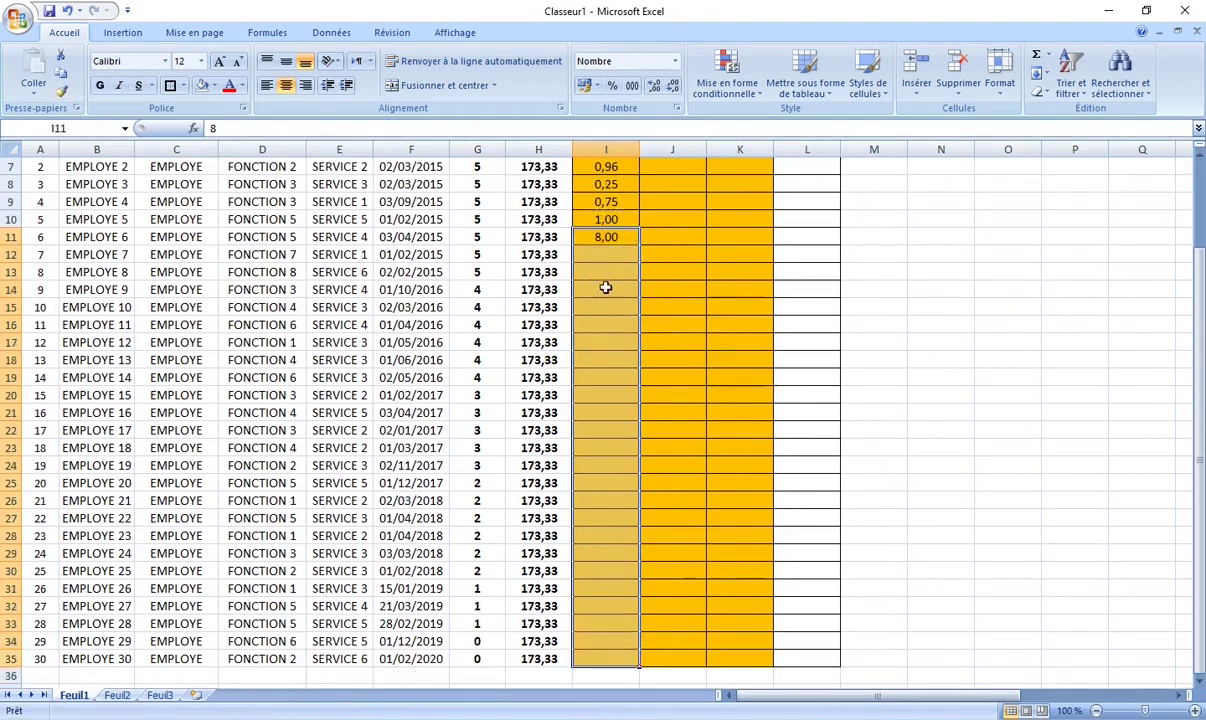
Step: Record absences of 16 in I13, 24 in I18 and 16 in I24
click(609, 273)
text(16)
key(Return)
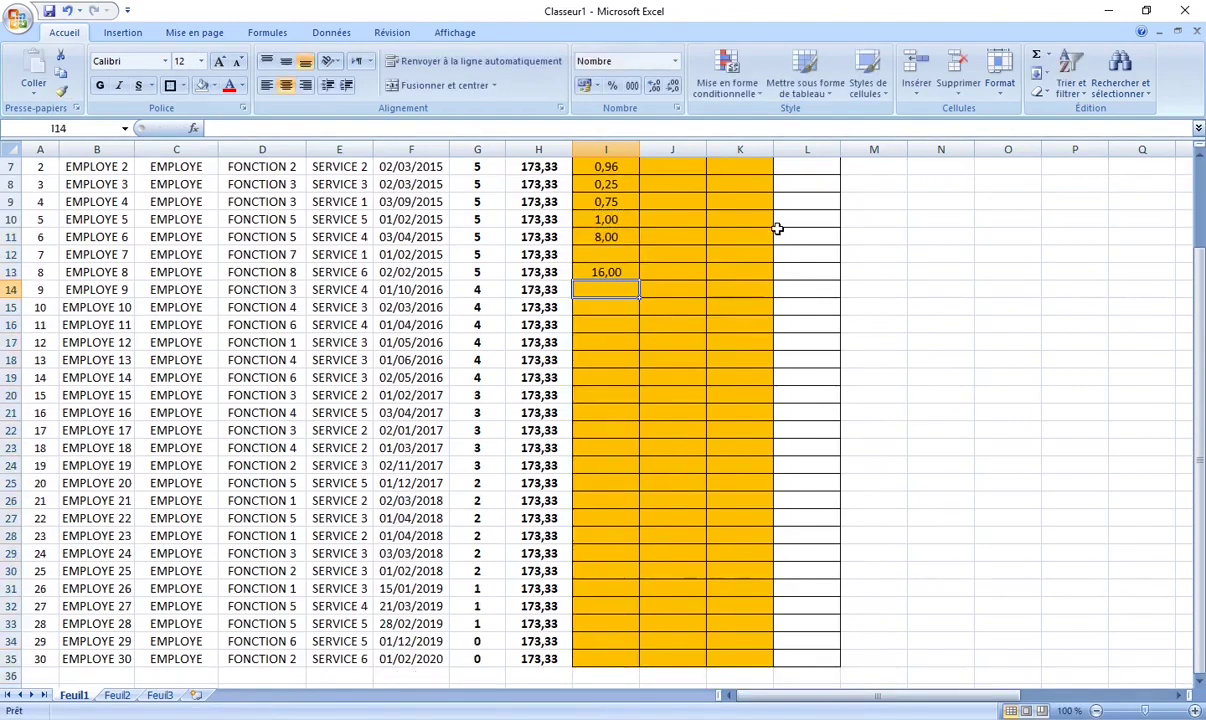
key(Down)
key(Down)
key(Down)
key(Down)
text(2)
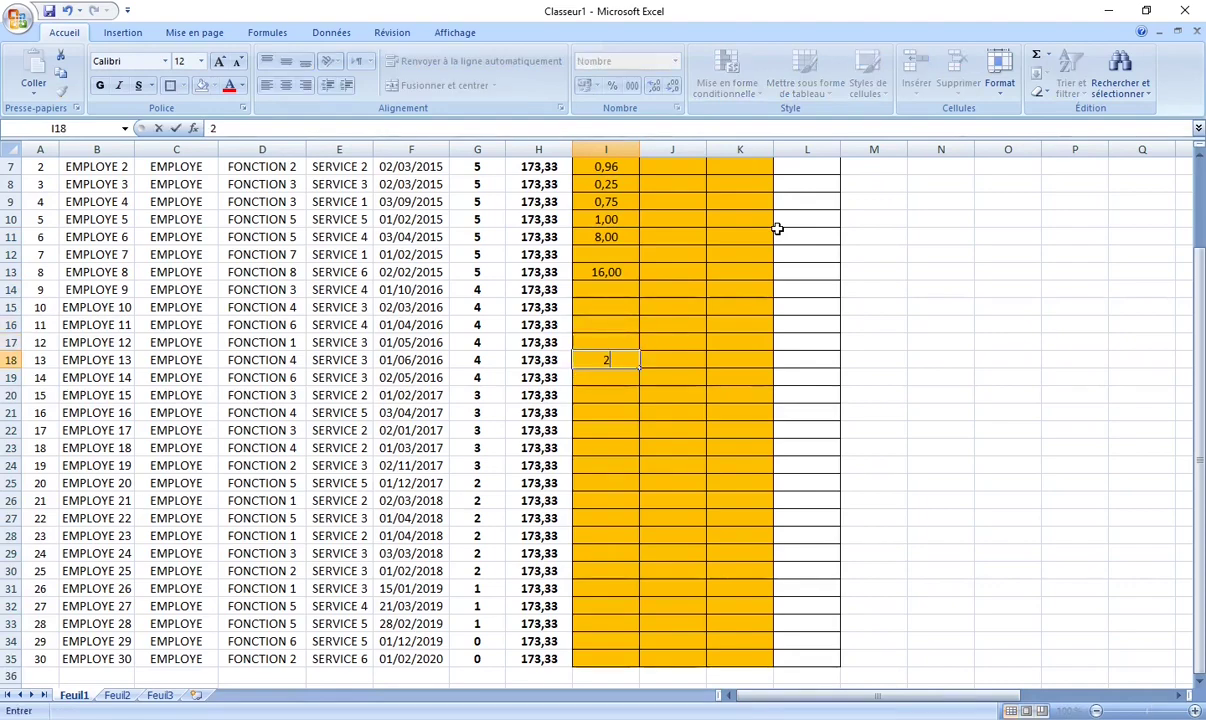
key(Return)
key(Down)
key(Down)
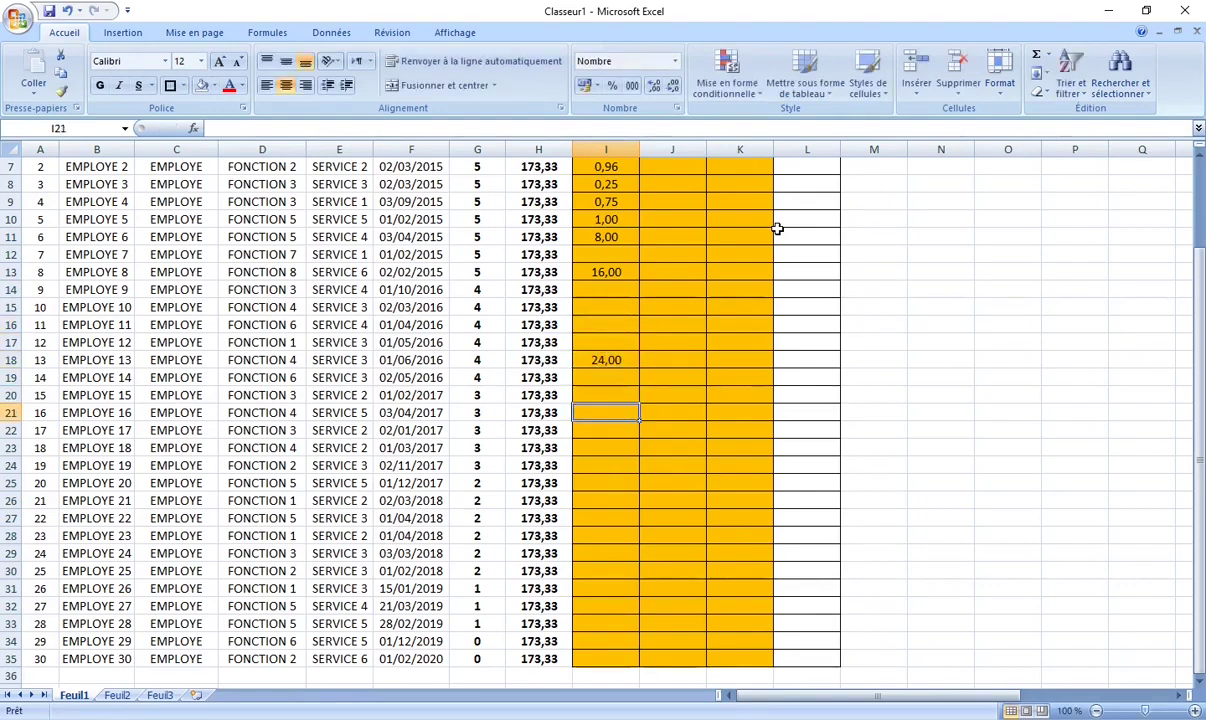
key(Down)
key(Down)
key(Down)
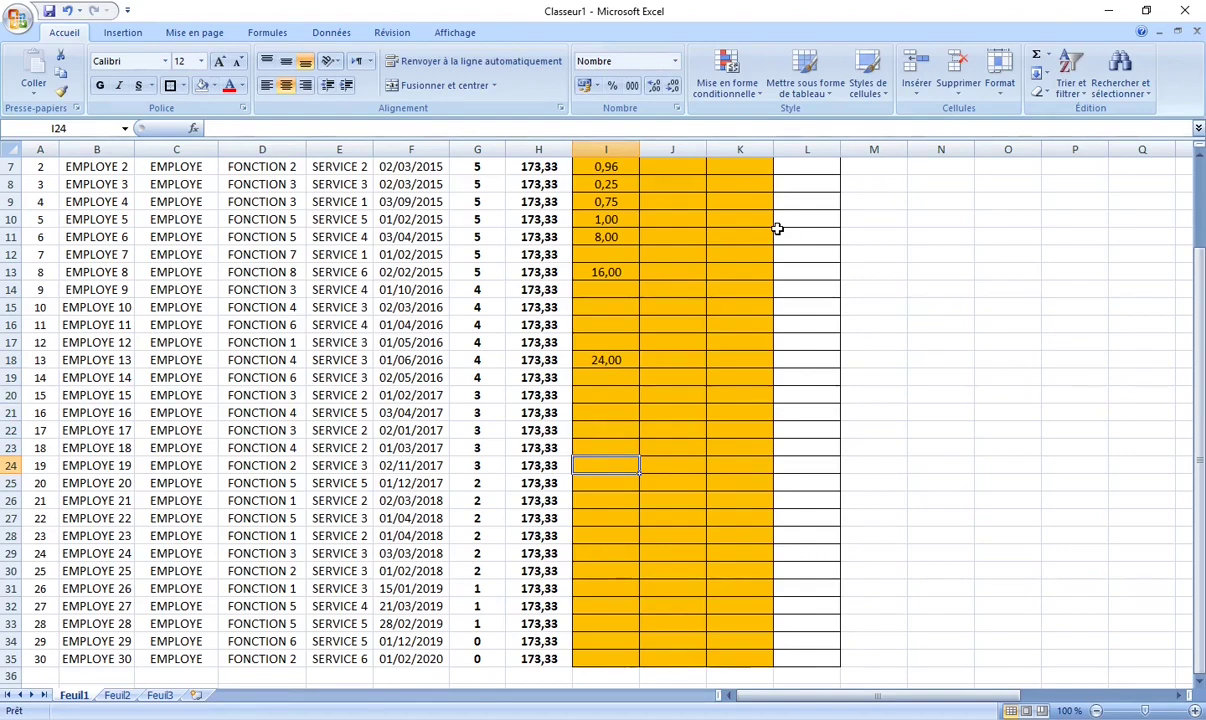
text(16)
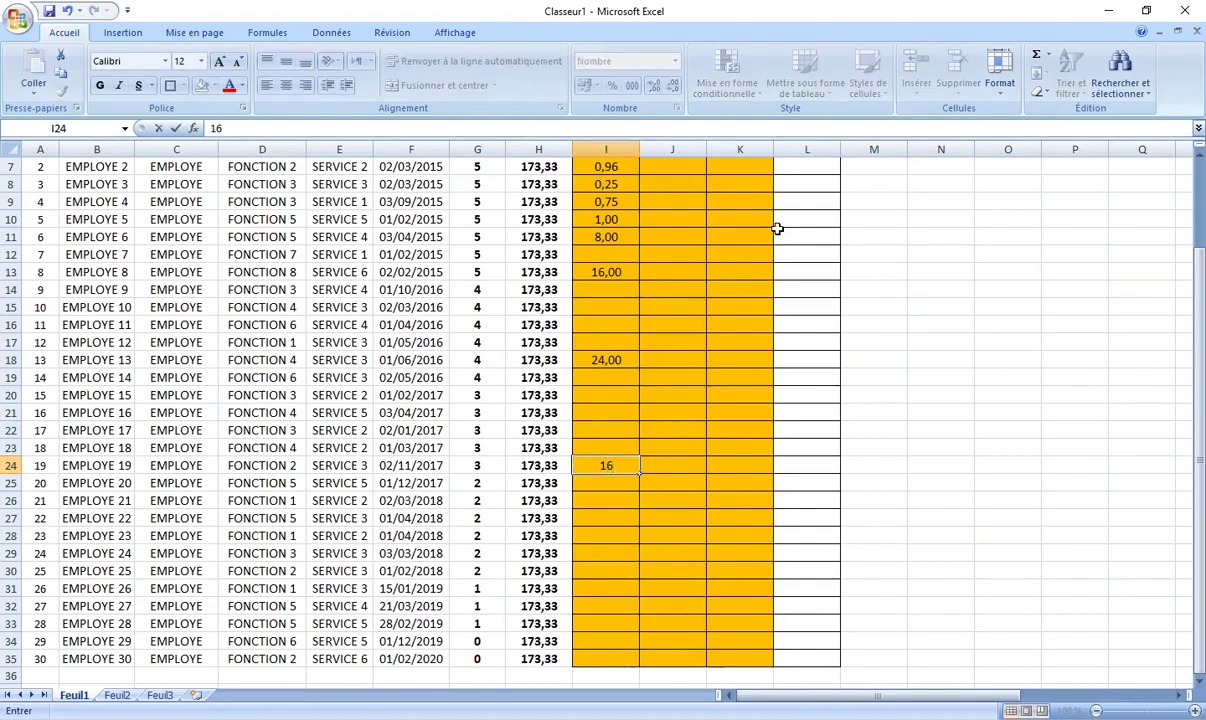
key(Return)
scroll(777, 229, up, 2)
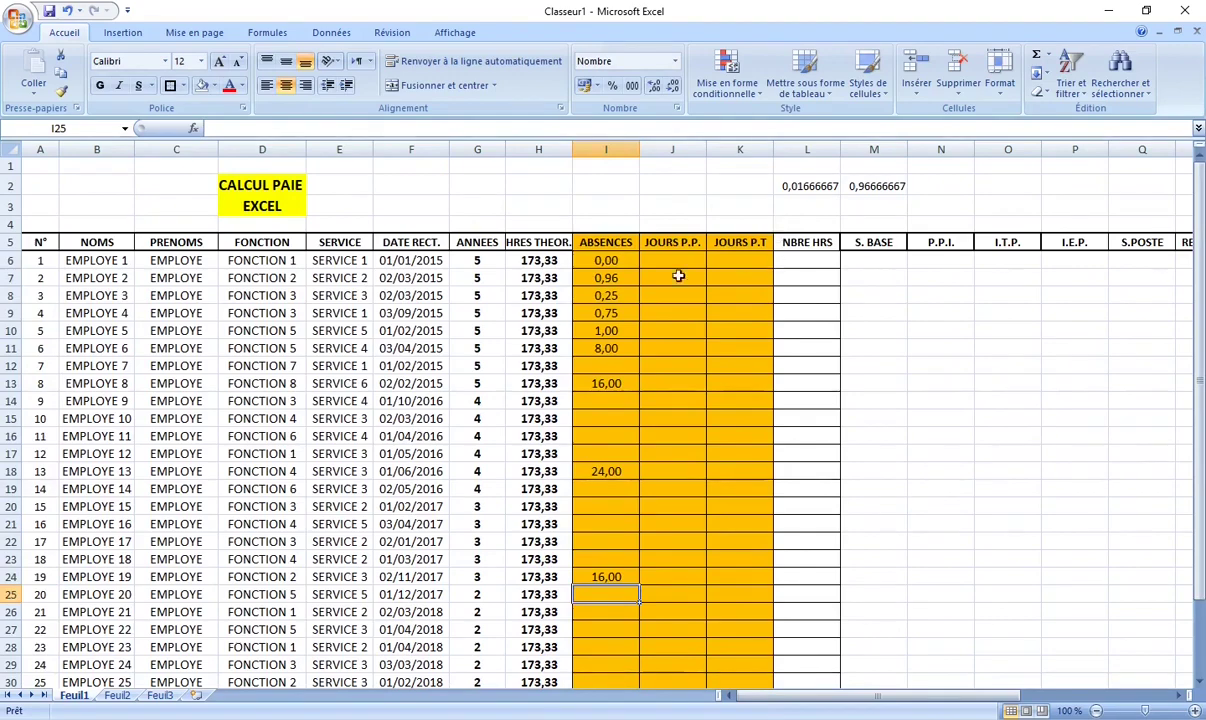
click(655, 259)
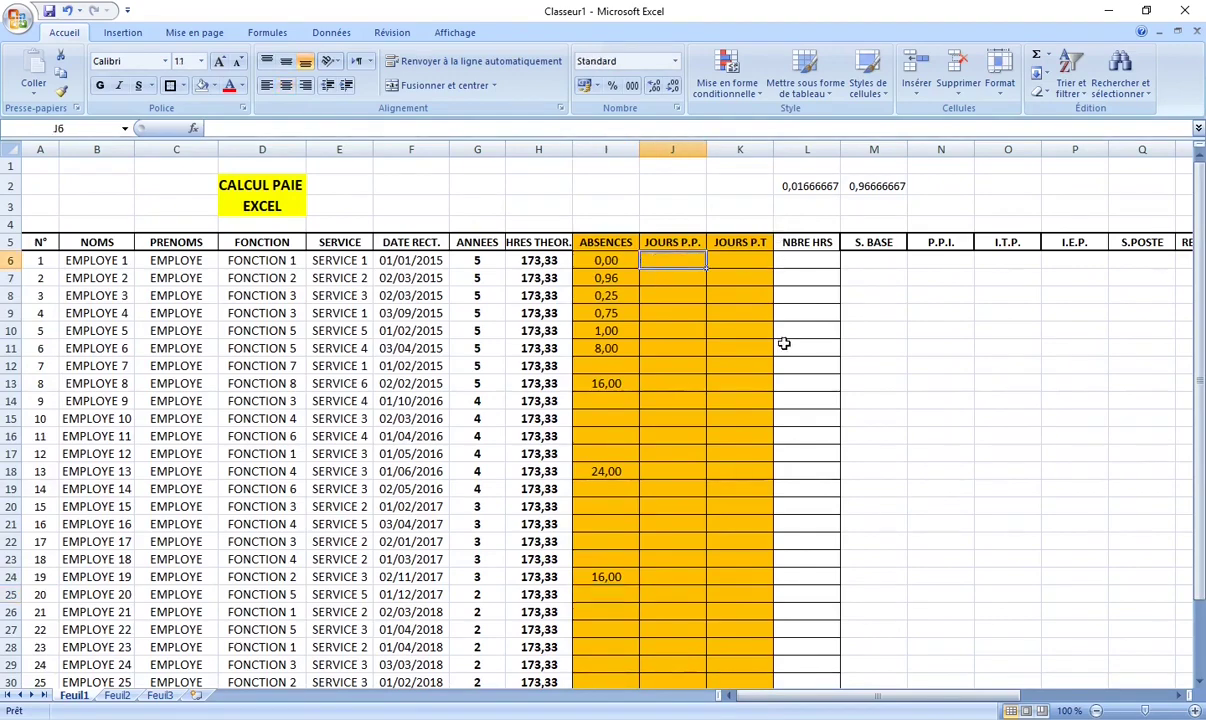
click(606, 258)
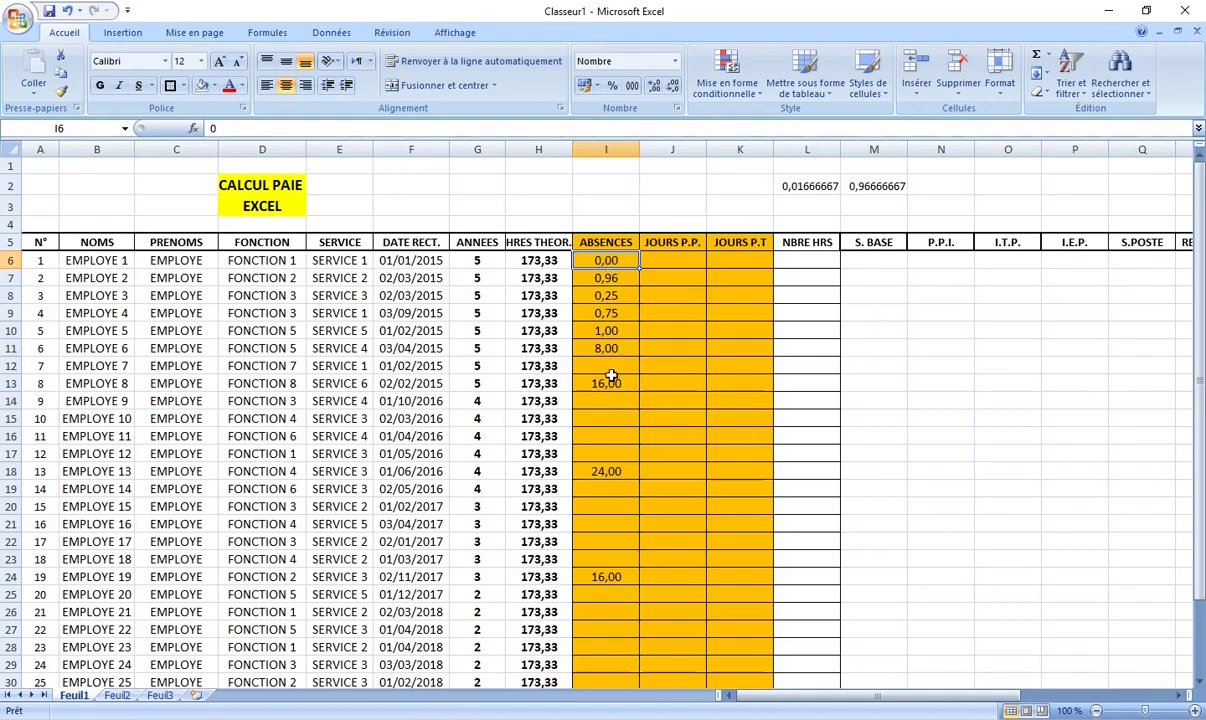
click(610, 366)
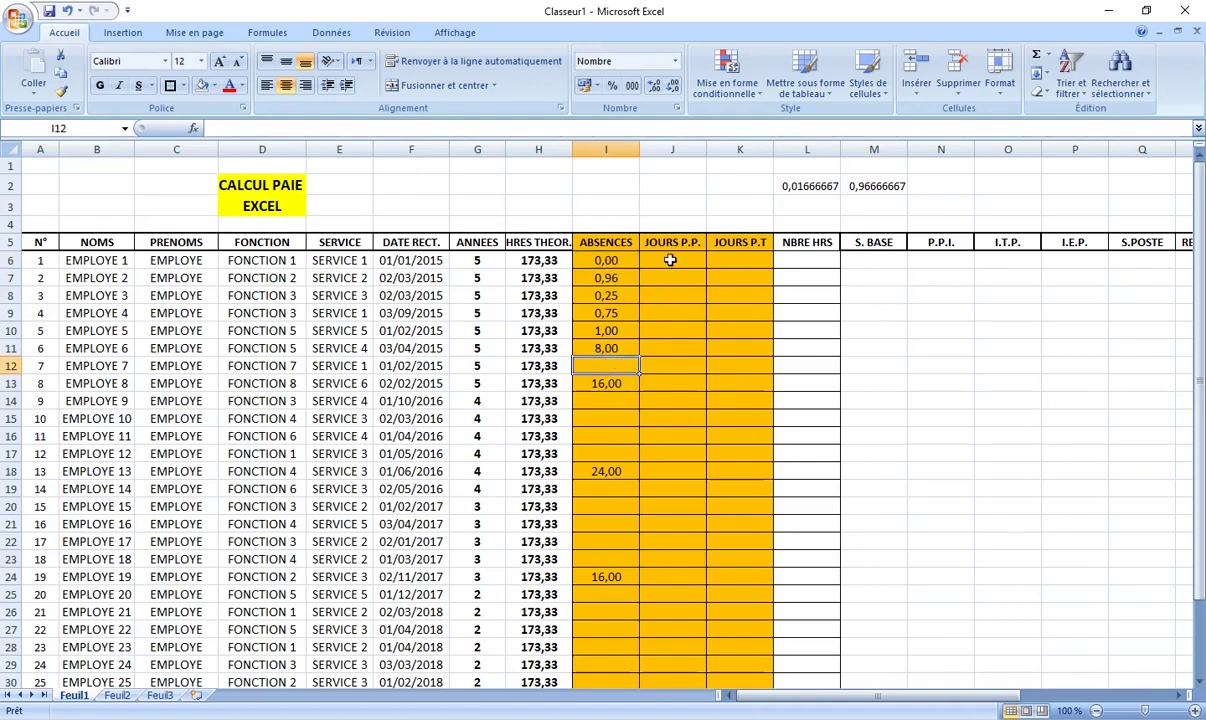
click(670, 259)
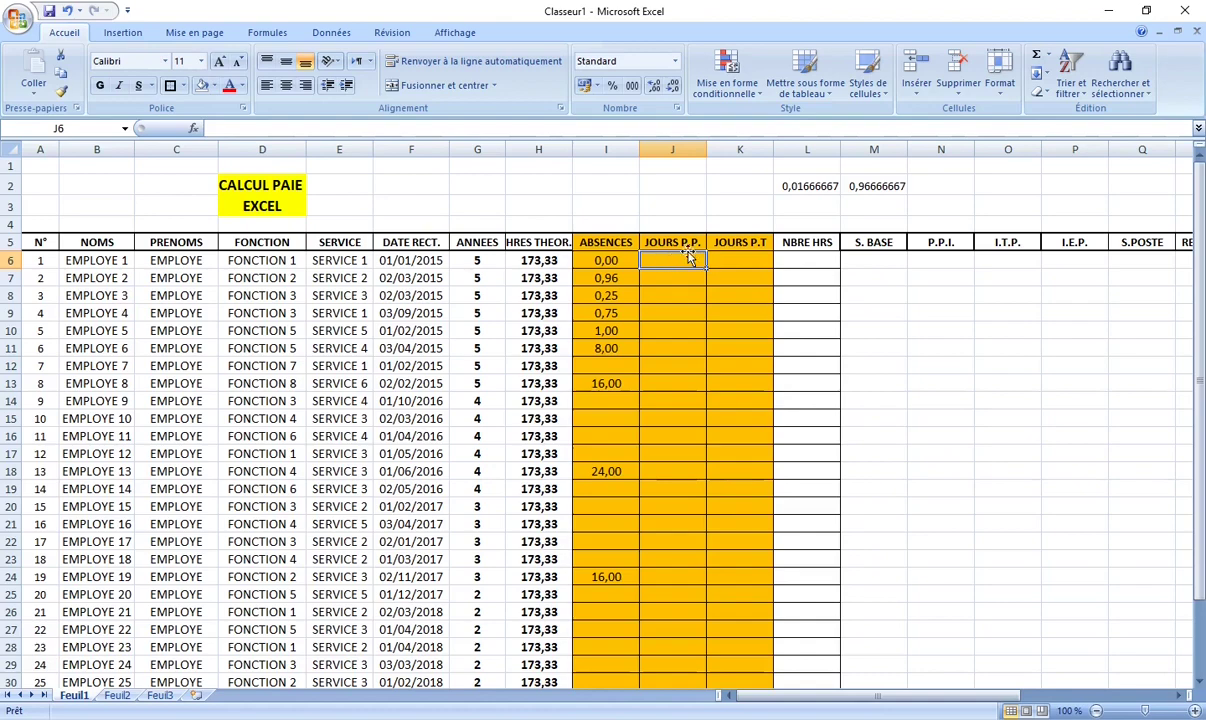
Step: Enter 22 in J6 with two decimals, centred, at font size 12
text(22)
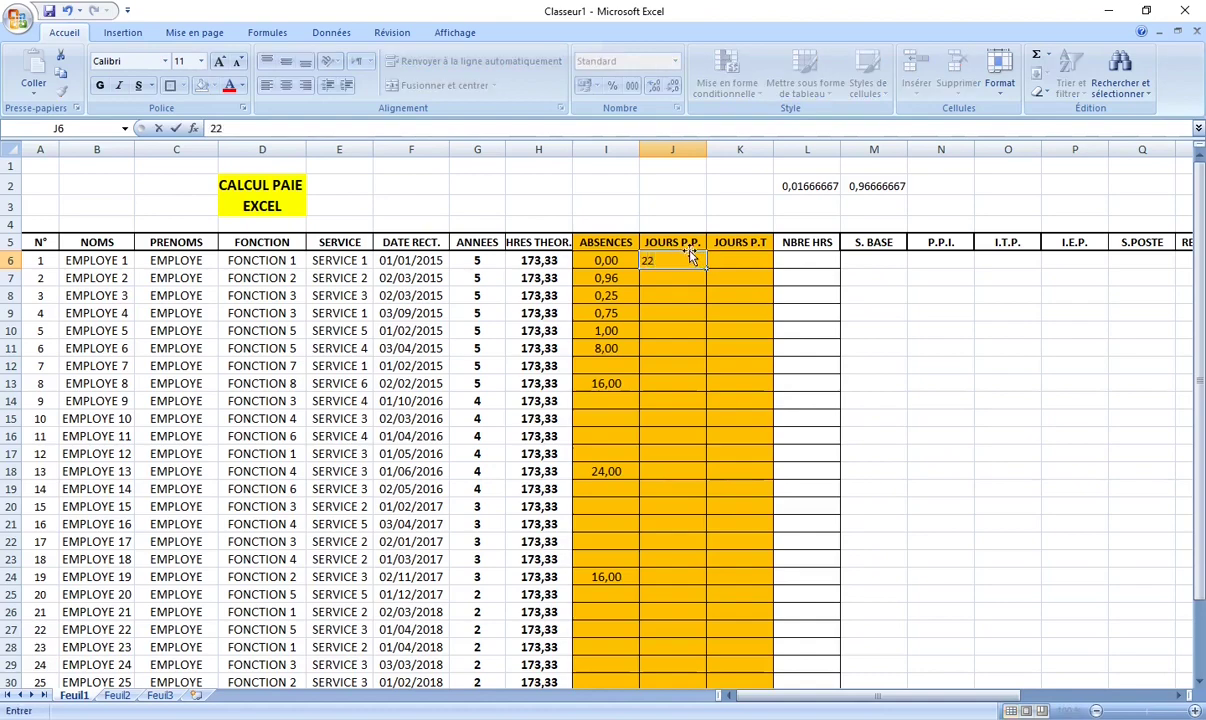
key(Return)
click(648, 261)
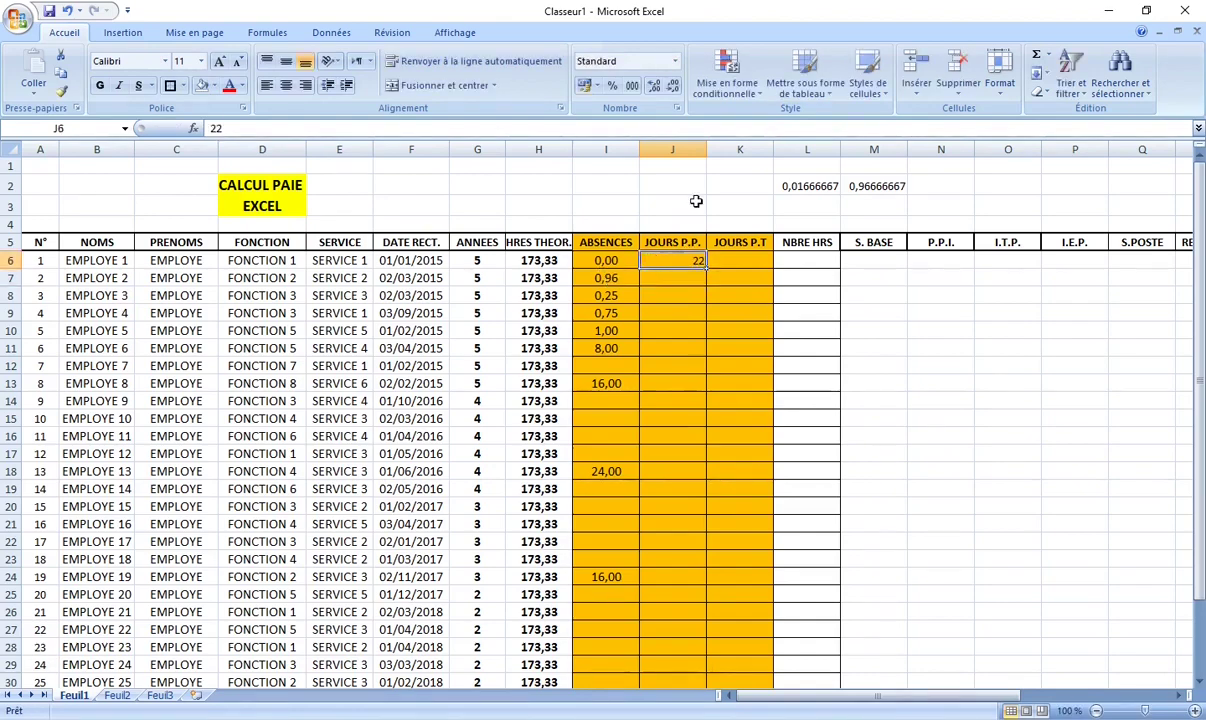
click(655, 87)
click(655, 87)
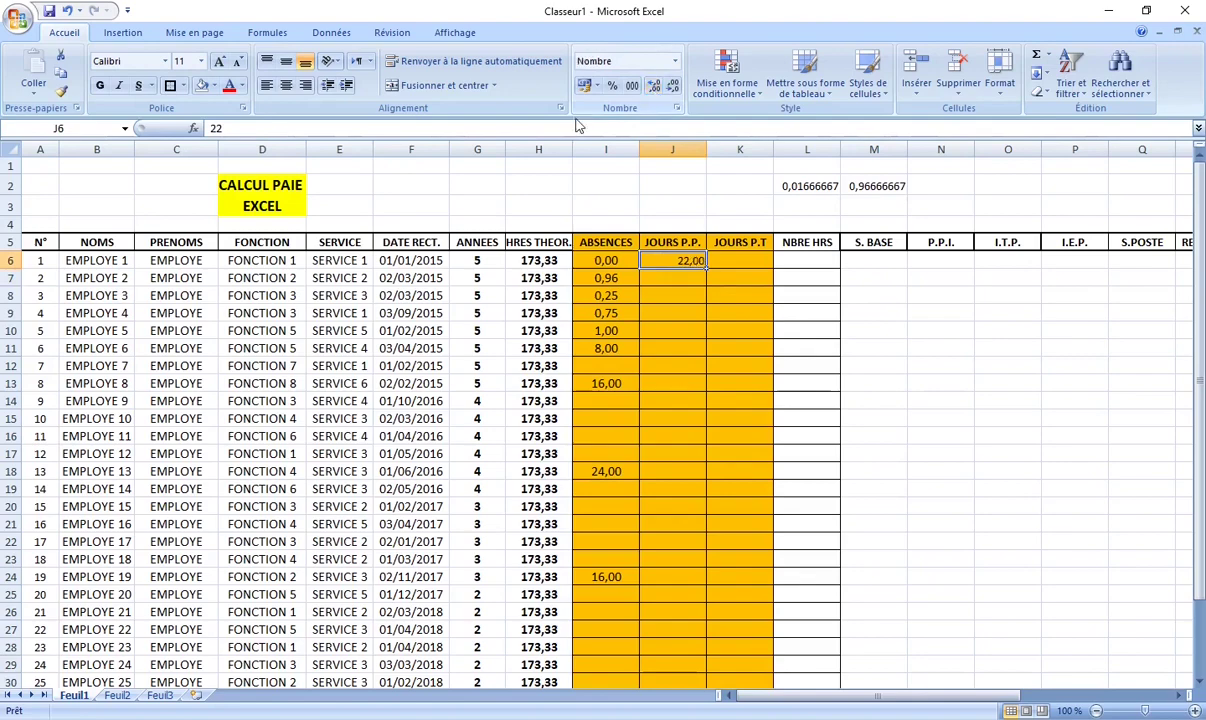
click(286, 86)
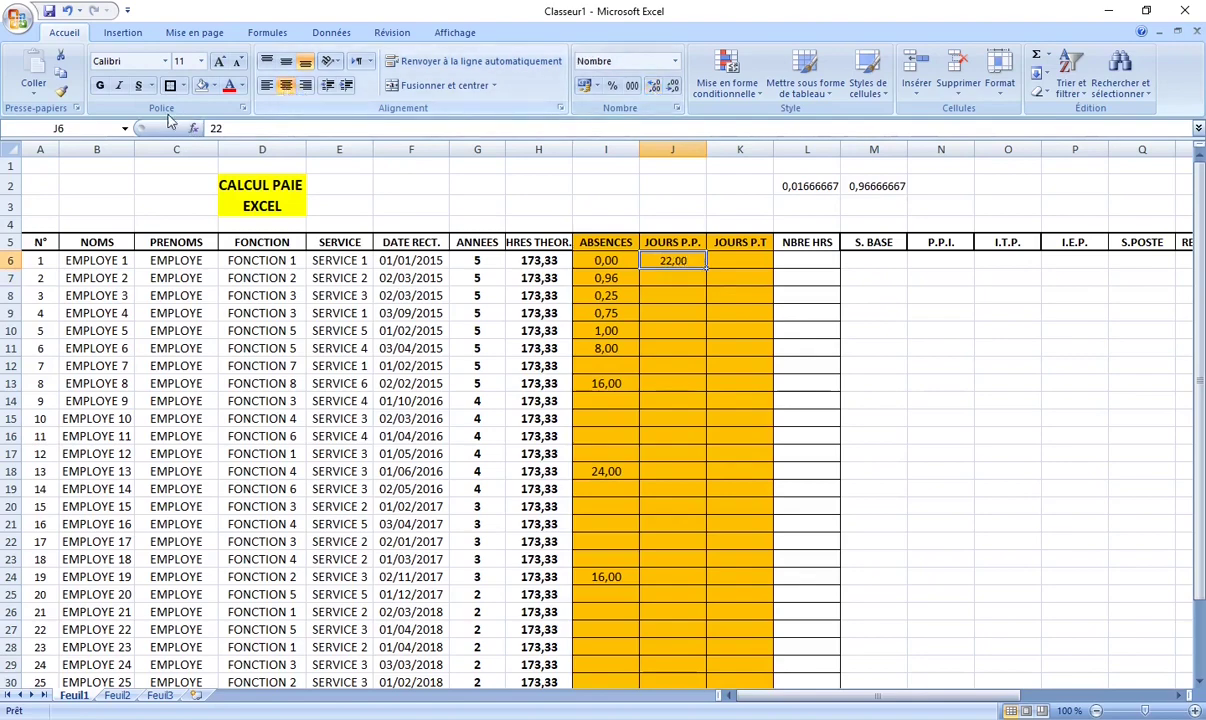
click(201, 61)
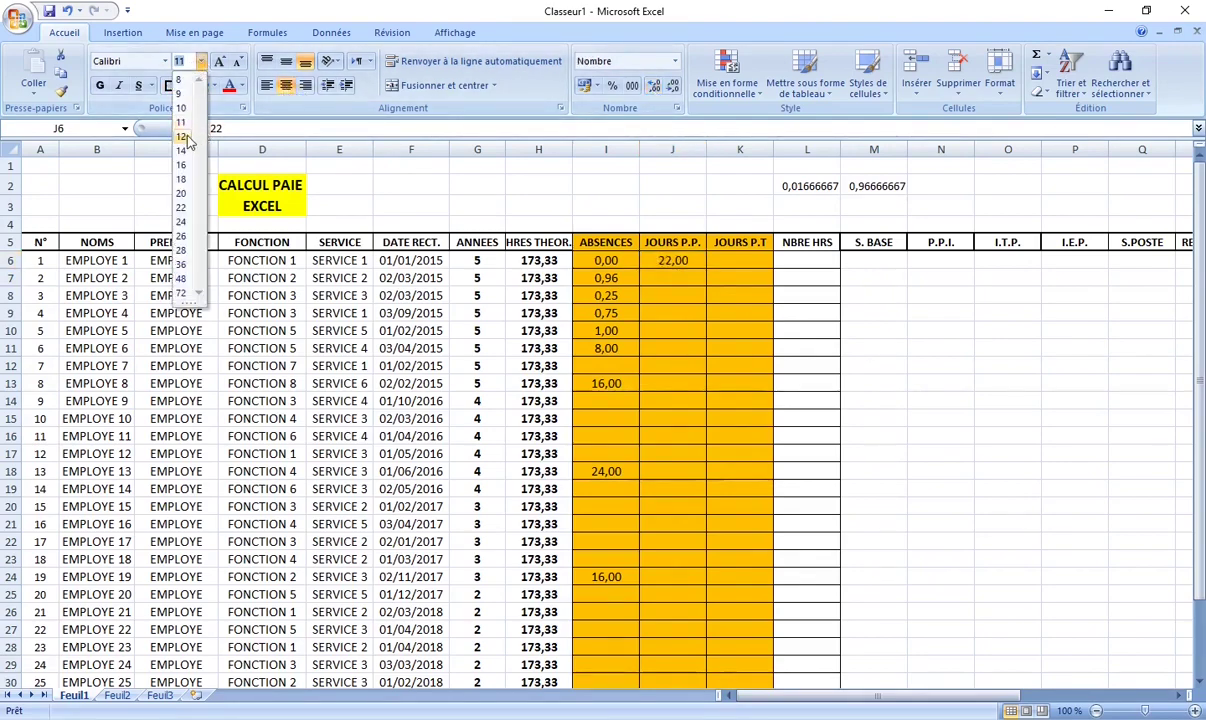
click(195, 136)
Step: Copy J6's 22,00 into J7:J10 for employees 2 to 5
click(686, 277)
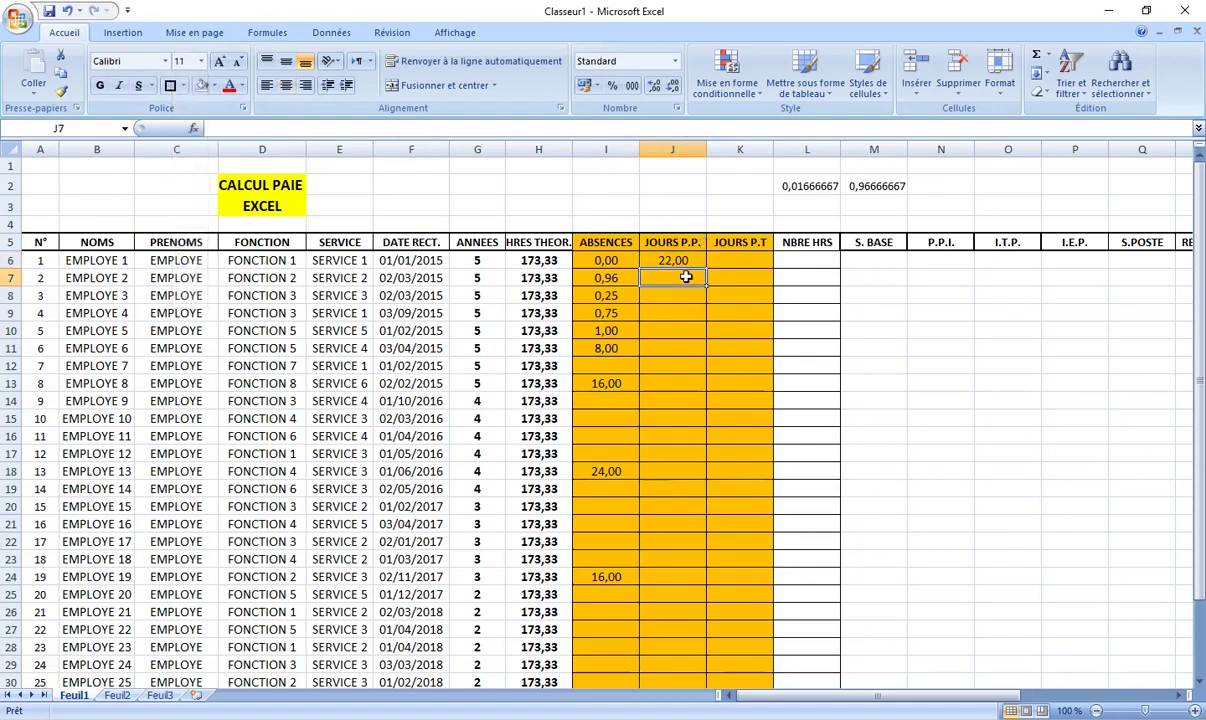
click(681, 260)
right_click(683, 258)
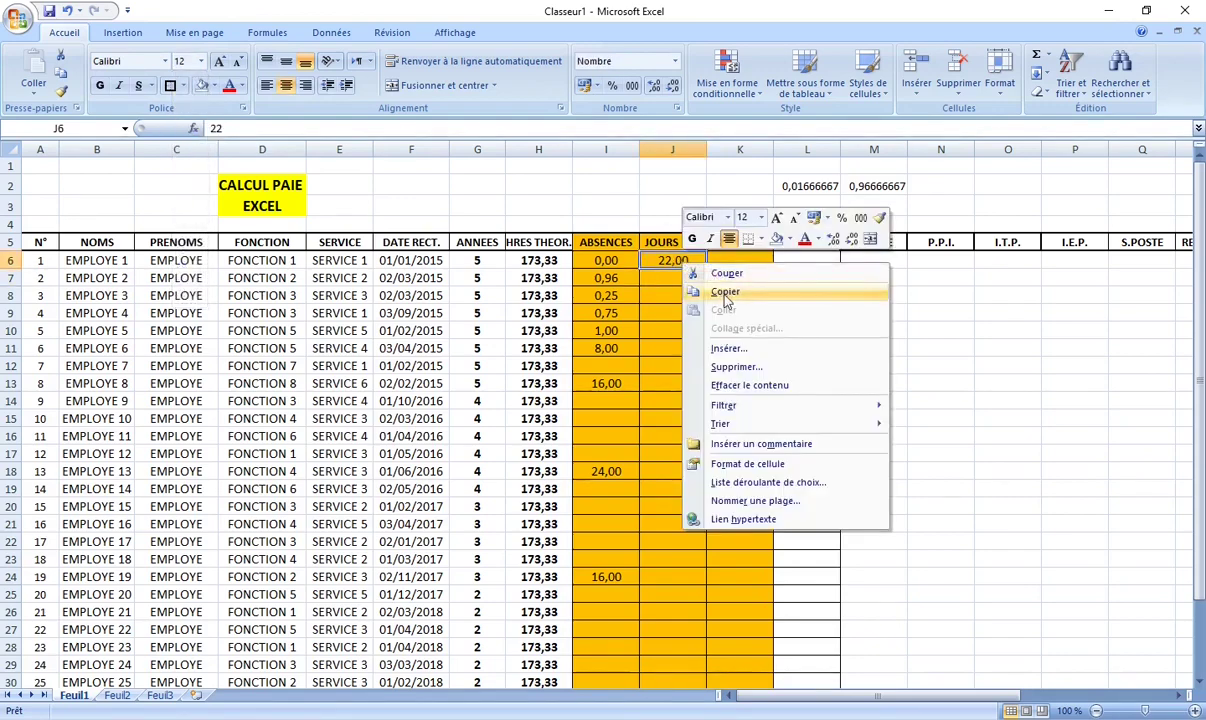
click(705, 291)
drag(667, 277, 668, 330)
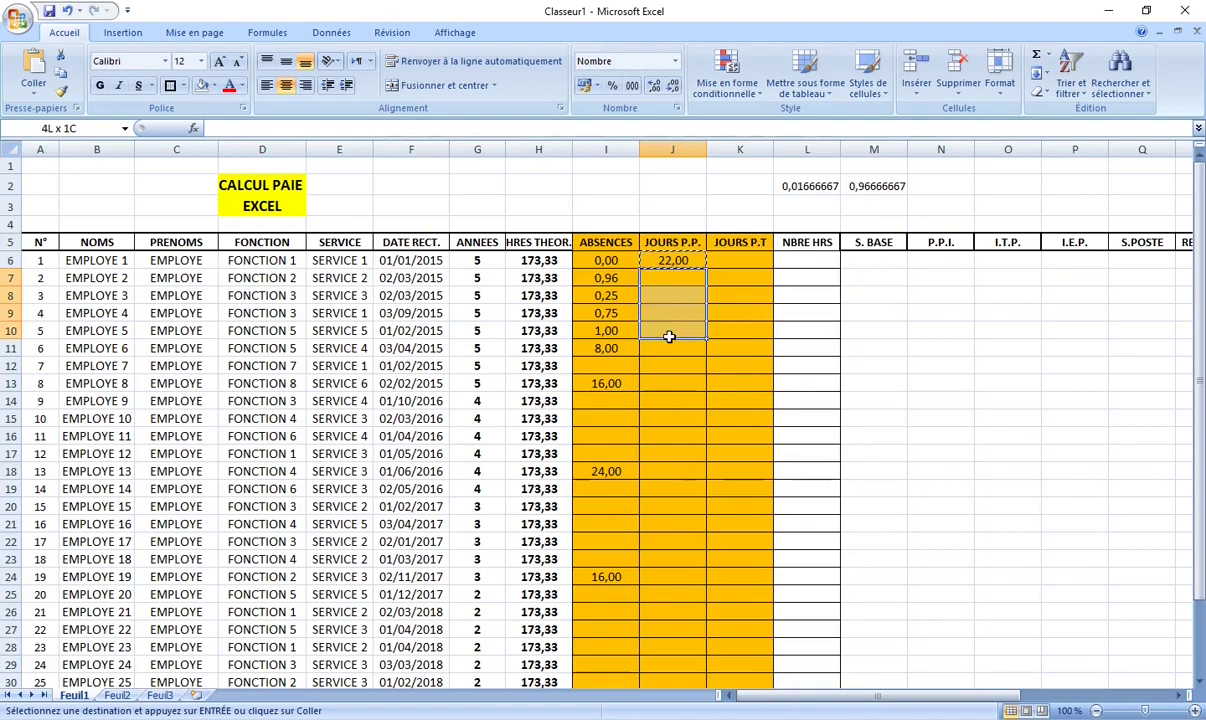
right_click(668, 330)
click(708, 370)
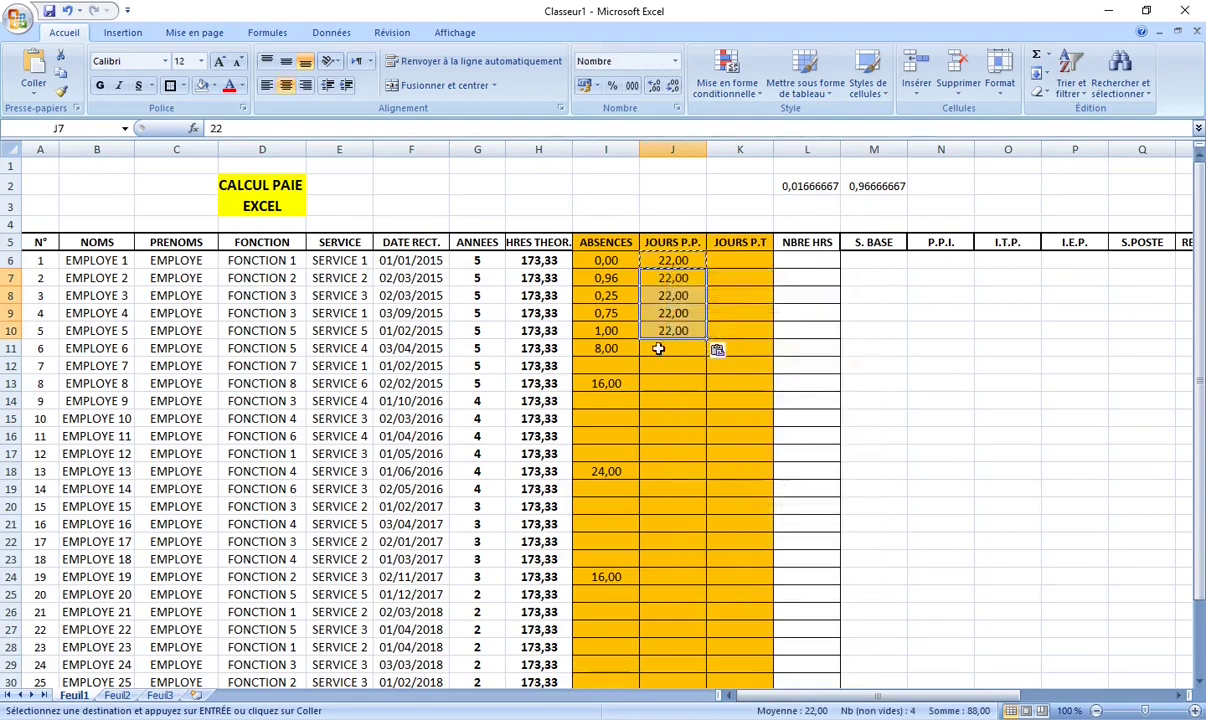
Step: Enter 21 for employee 6 in J11 and pick up J10's formatting with Format Painter
click(662, 347)
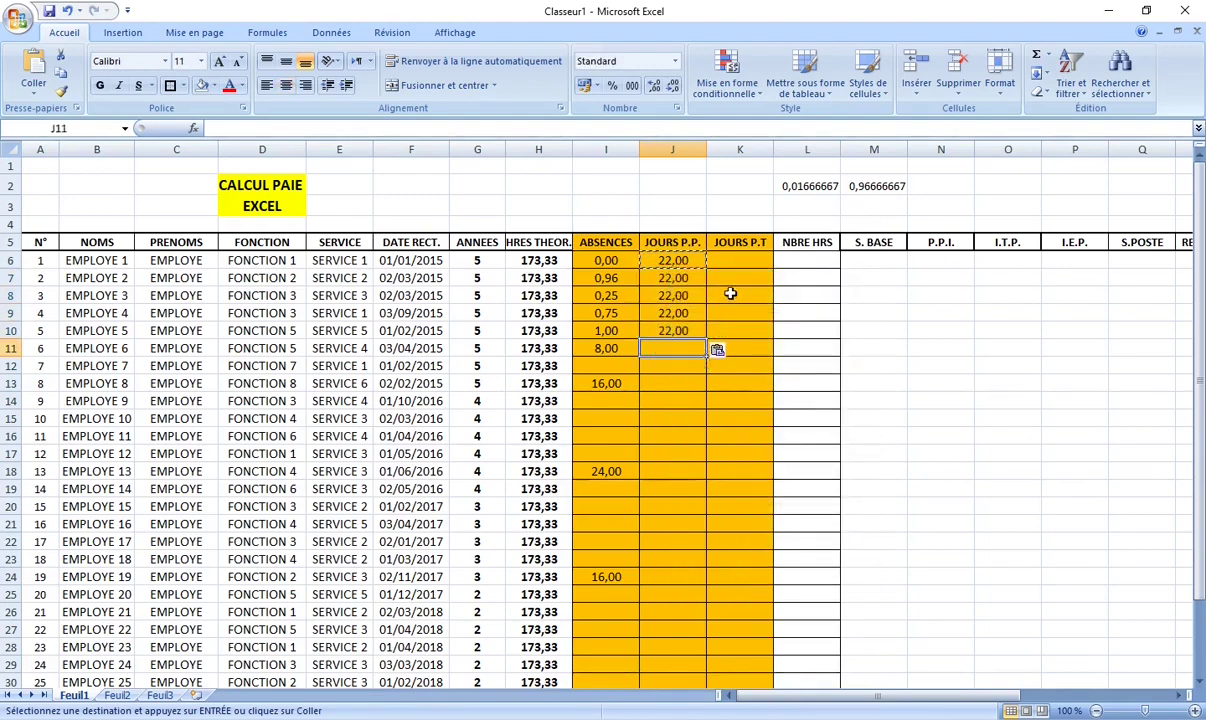
text(21)
key(ctrl+Return)
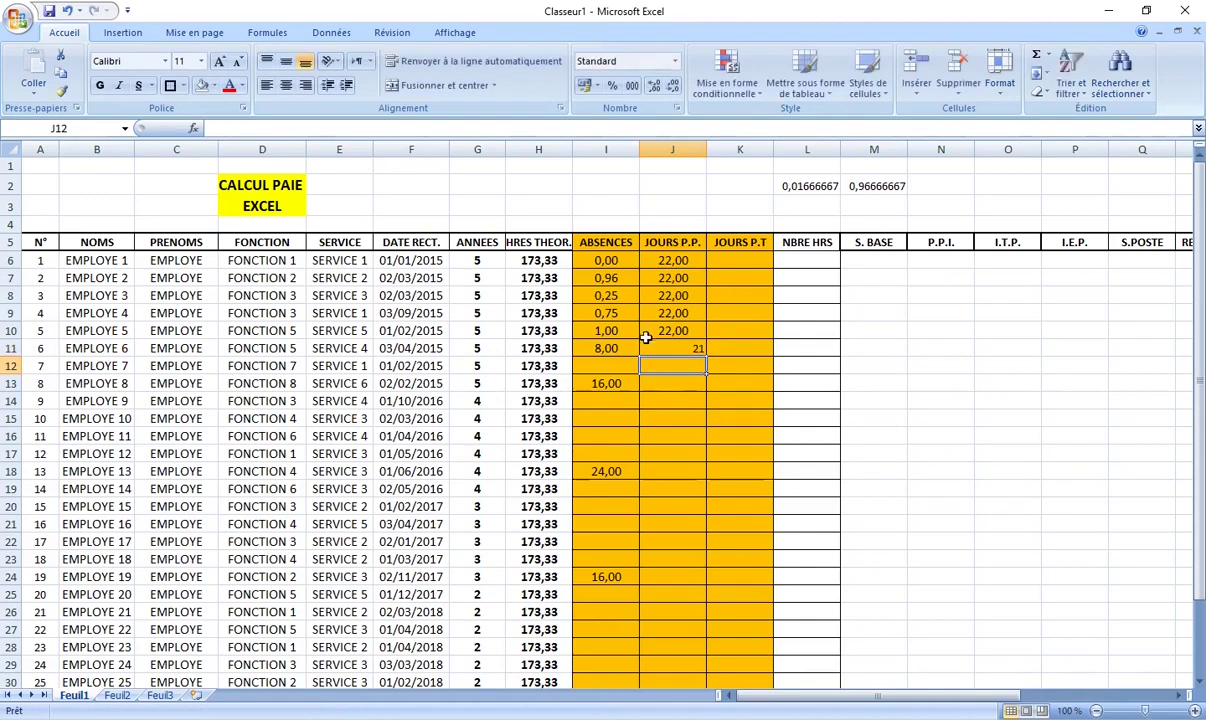
click(662, 334)
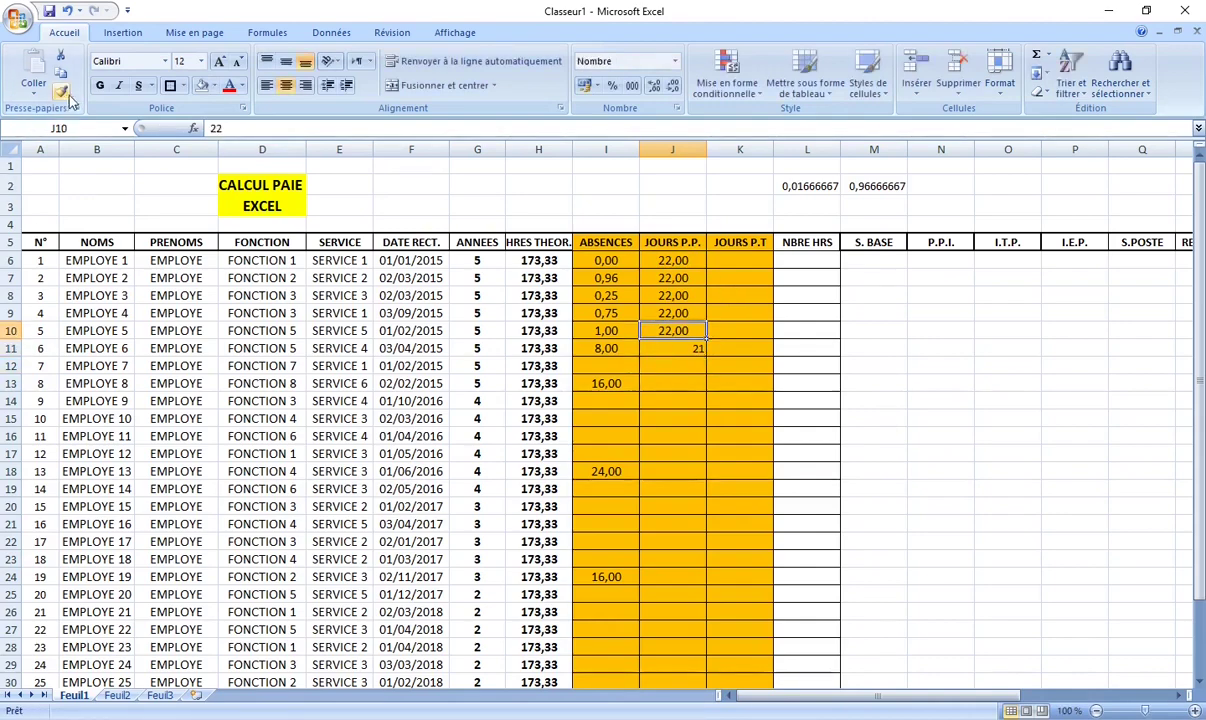
click(61, 91)
Step: Apply J10's format down the JOURS P.P. column and enter 20 in J13 for EMPLOYE 8
mouse_move(667, 352)
mouse_down()
mouse_move(666, 717)
mouse_move(673, 660)
mouse_up()
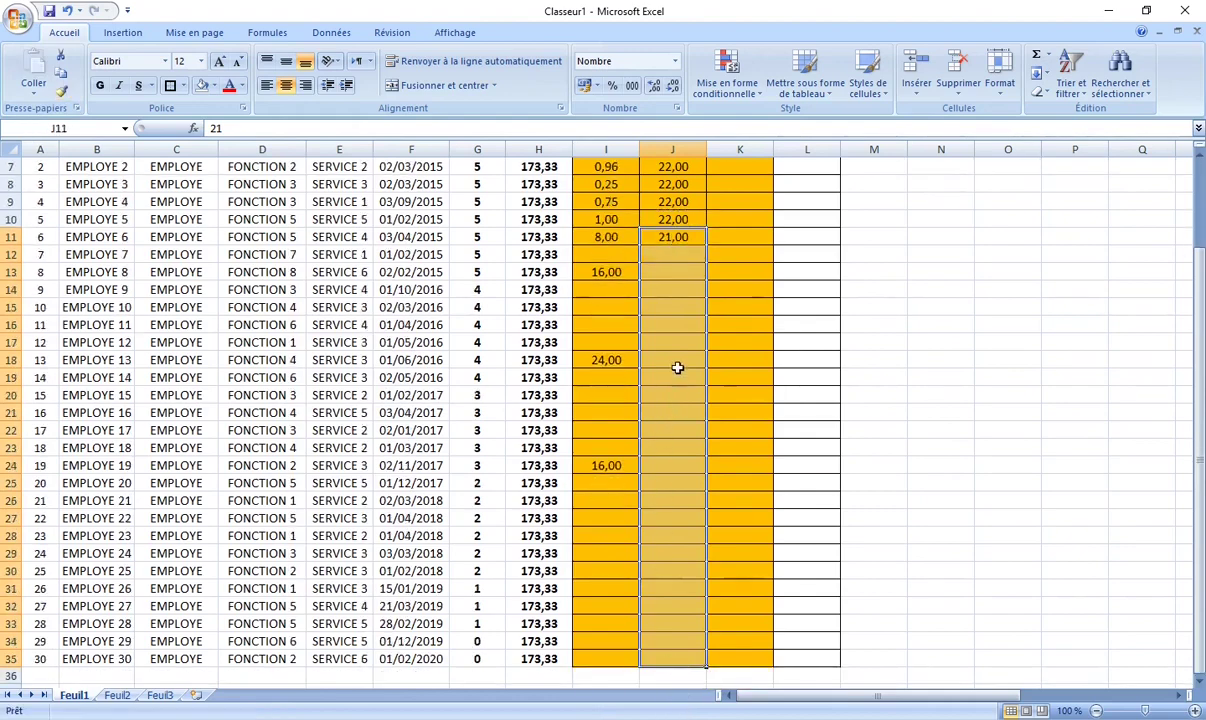
click(667, 272)
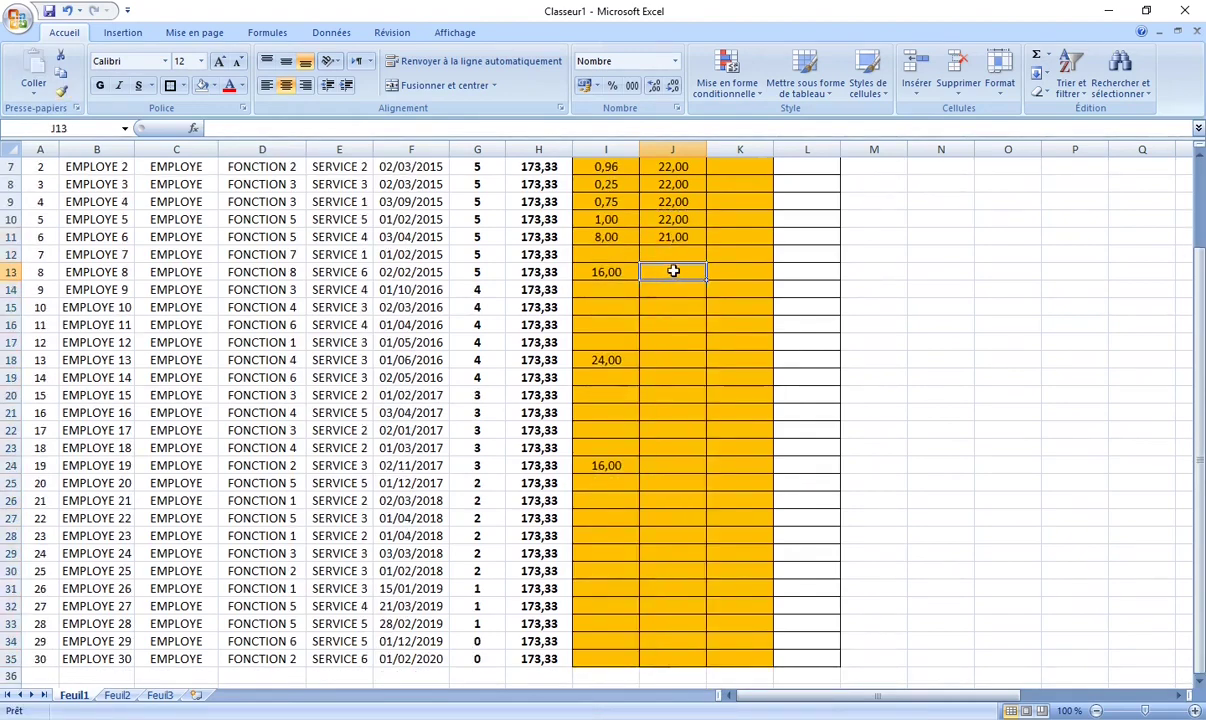
scroll(674, 270, up, 2)
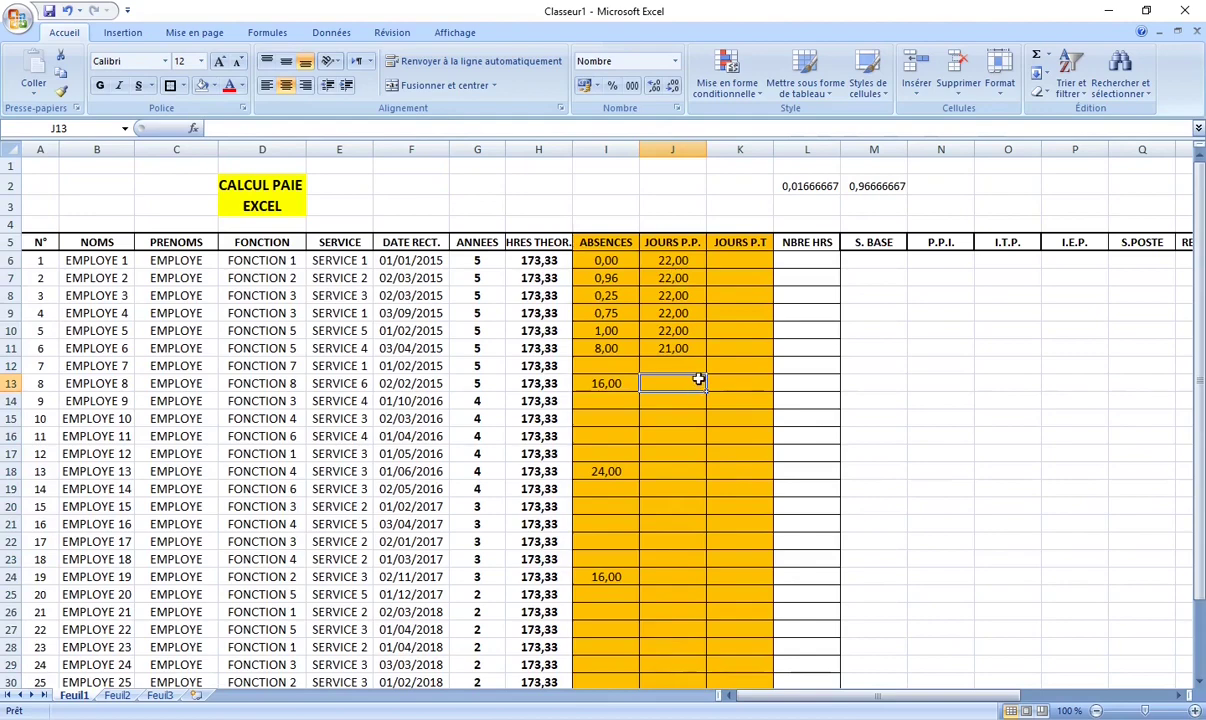
text(20)
key(Return)
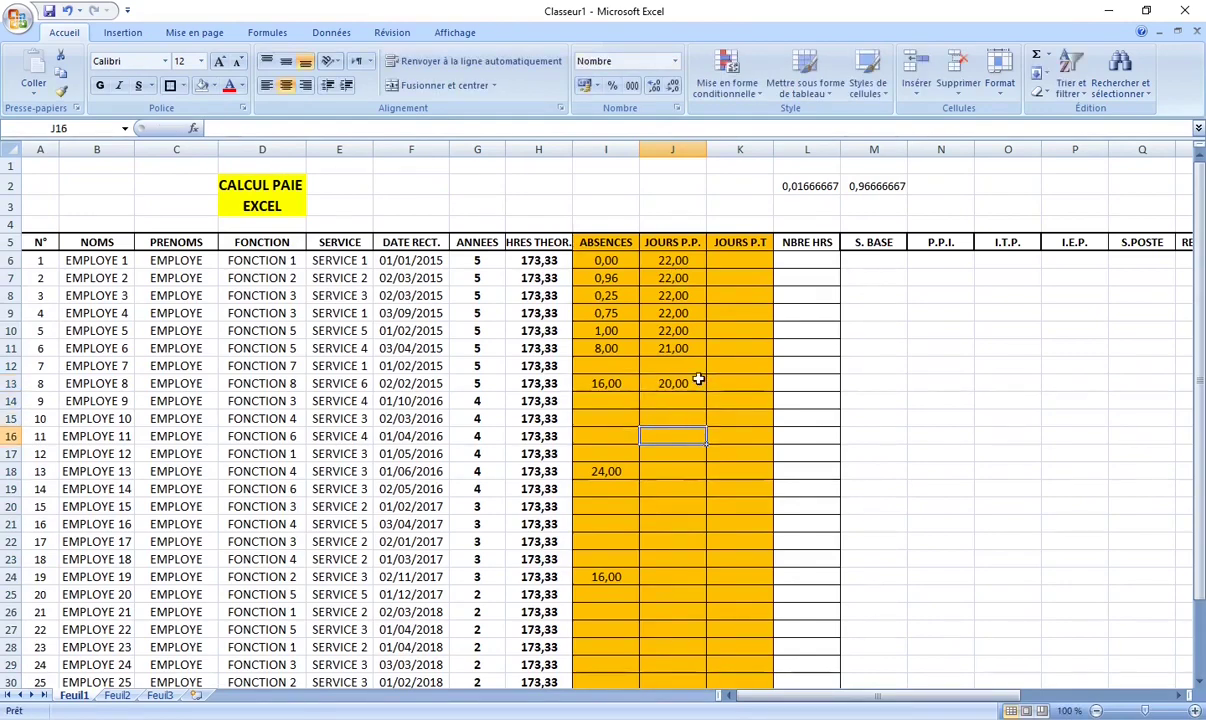
Step: Enter 19 in J18 for EMPLOYE 13 and 20 in J24 for EMPLOYE 19
key(Return)
key(Return)
key(Return)
key(Return)
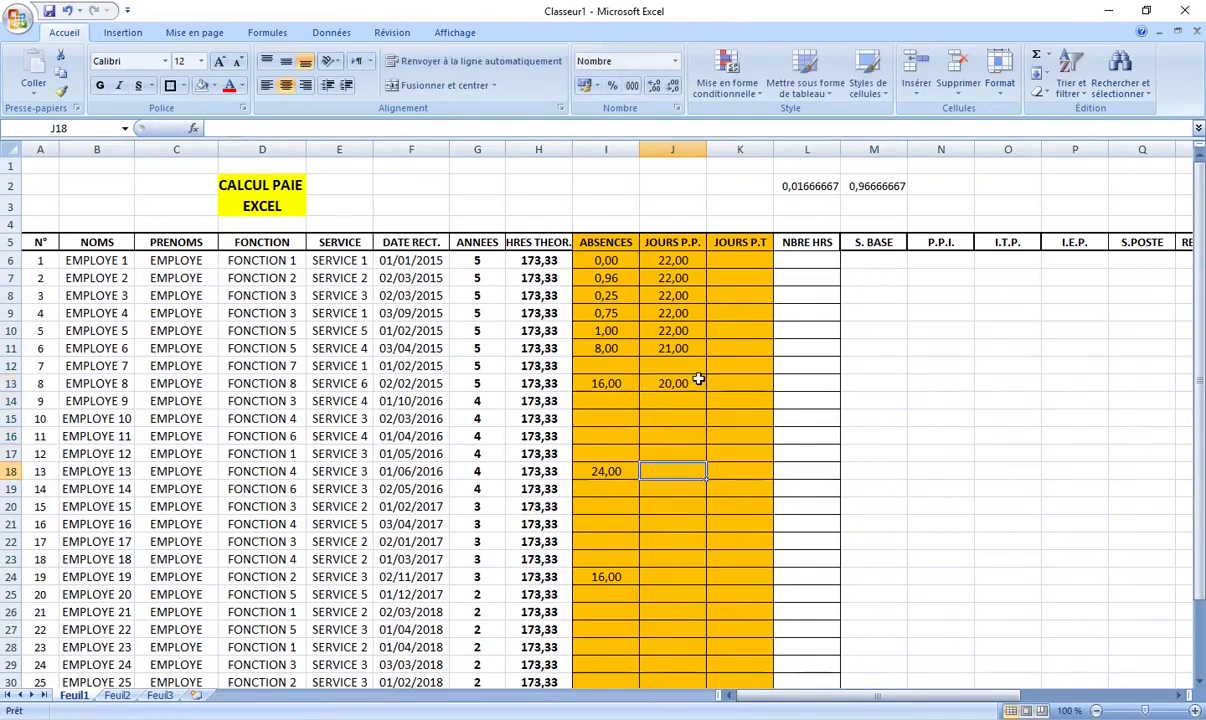
text(19)
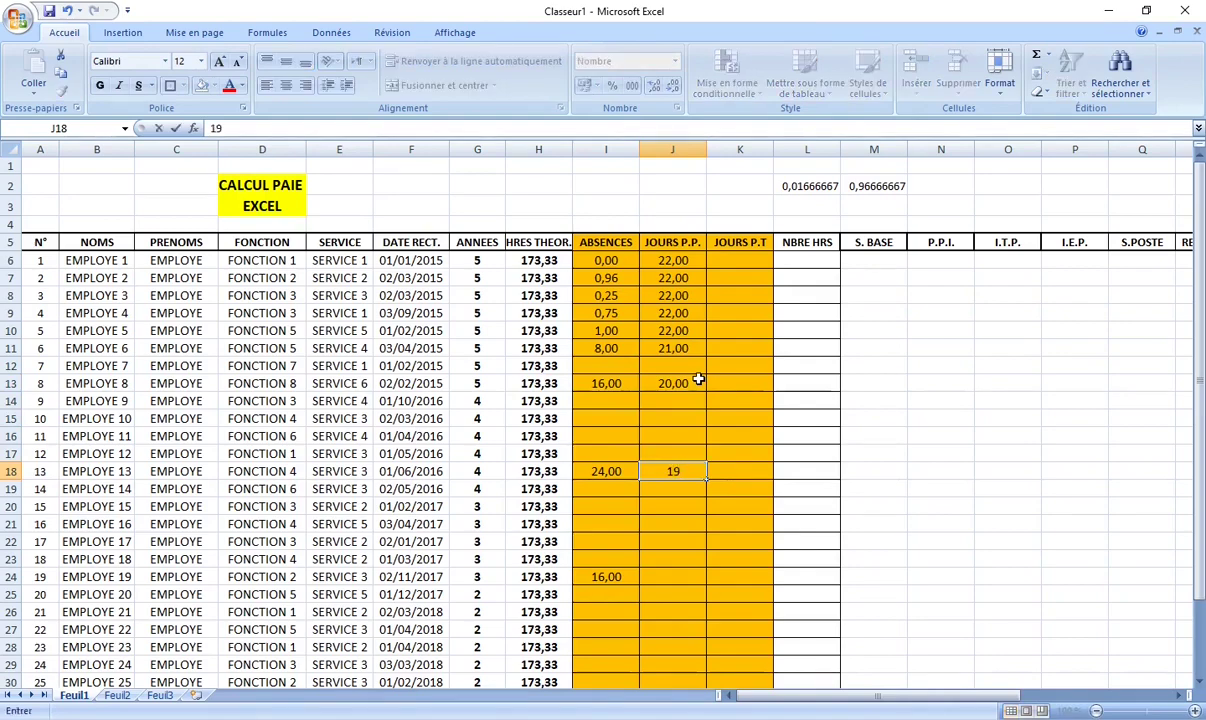
key(Return)
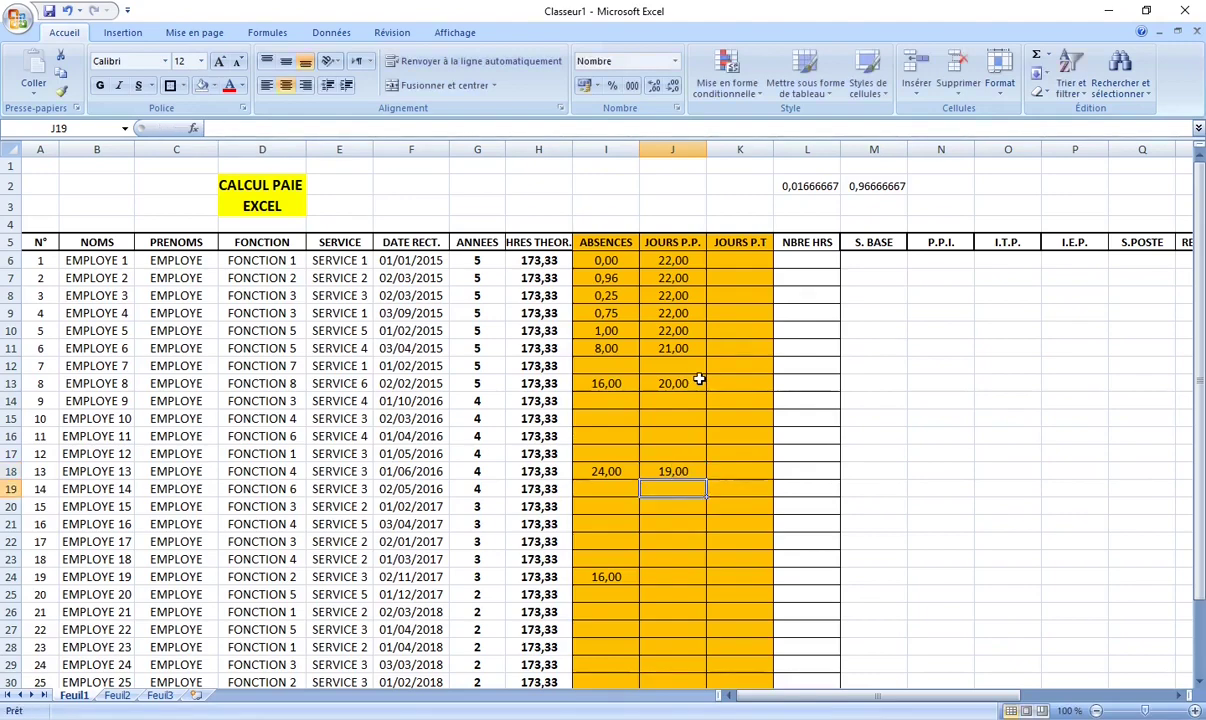
key(Down)
key(Down)
key(Down)
key(Down)
key(Down)
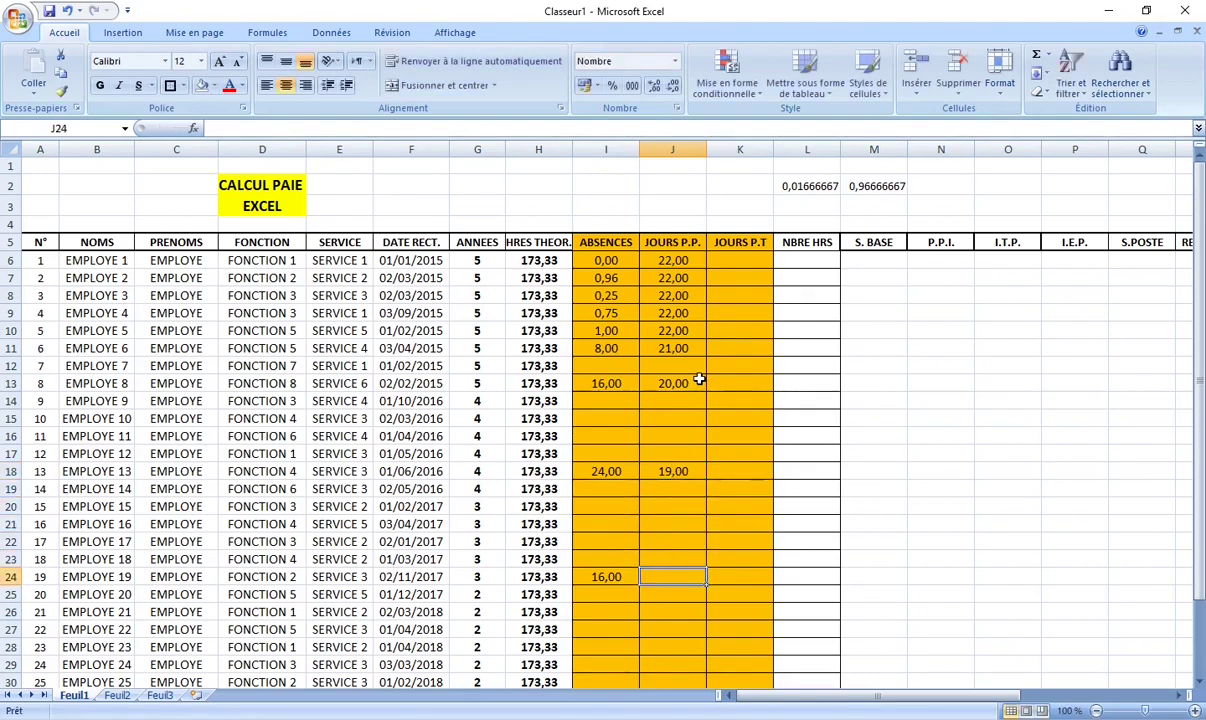
key(Up)
key(Up)
key(Up)
key(Up)
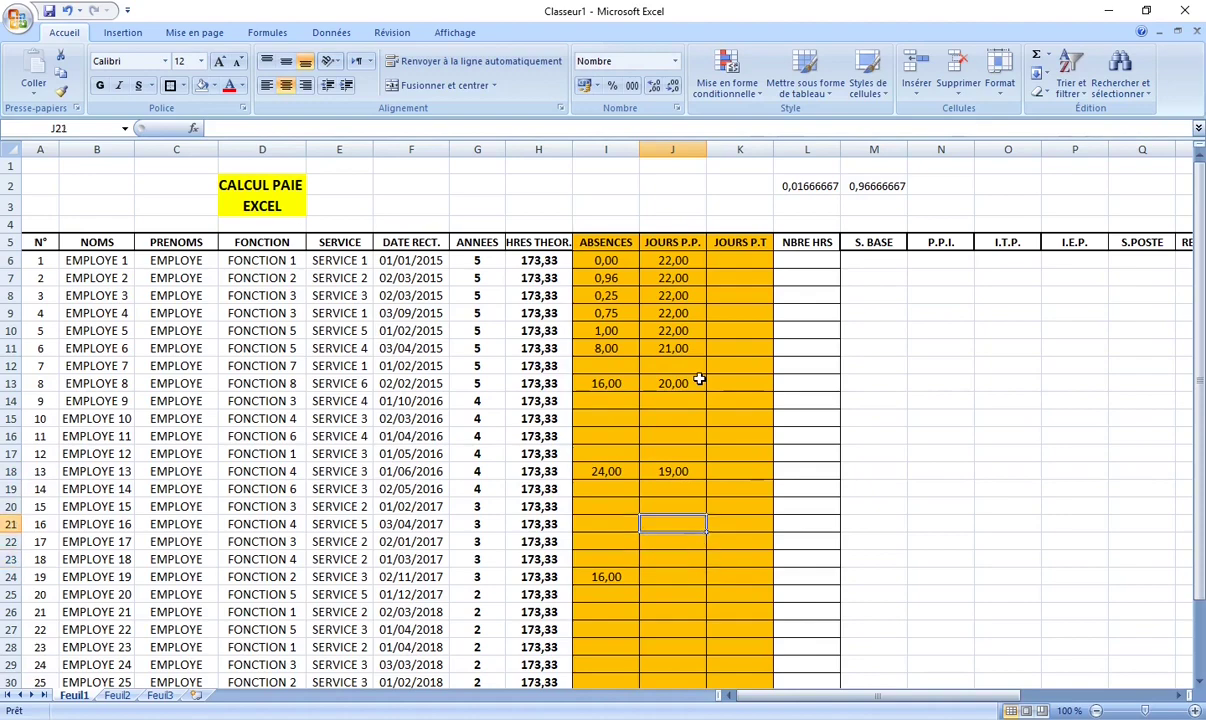
key(Up)
key(Up)
key(Down)
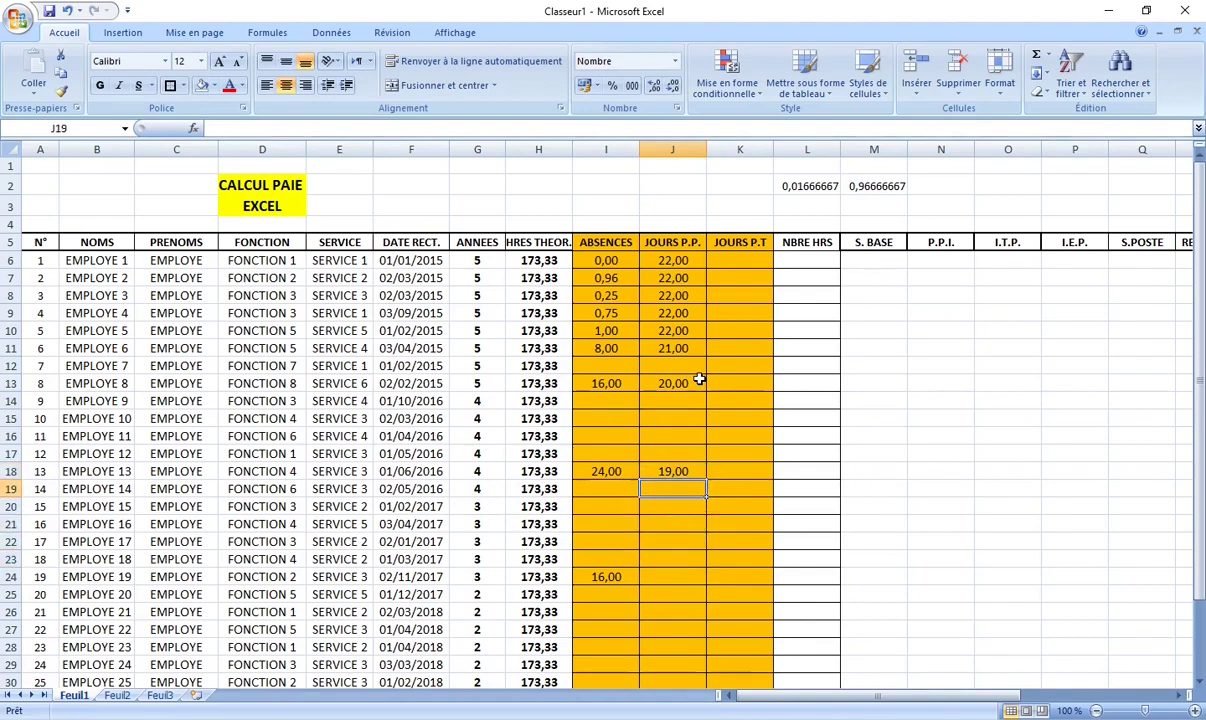
key(Down)
key(Down)
key(Down)
key(Down)
key(Down)
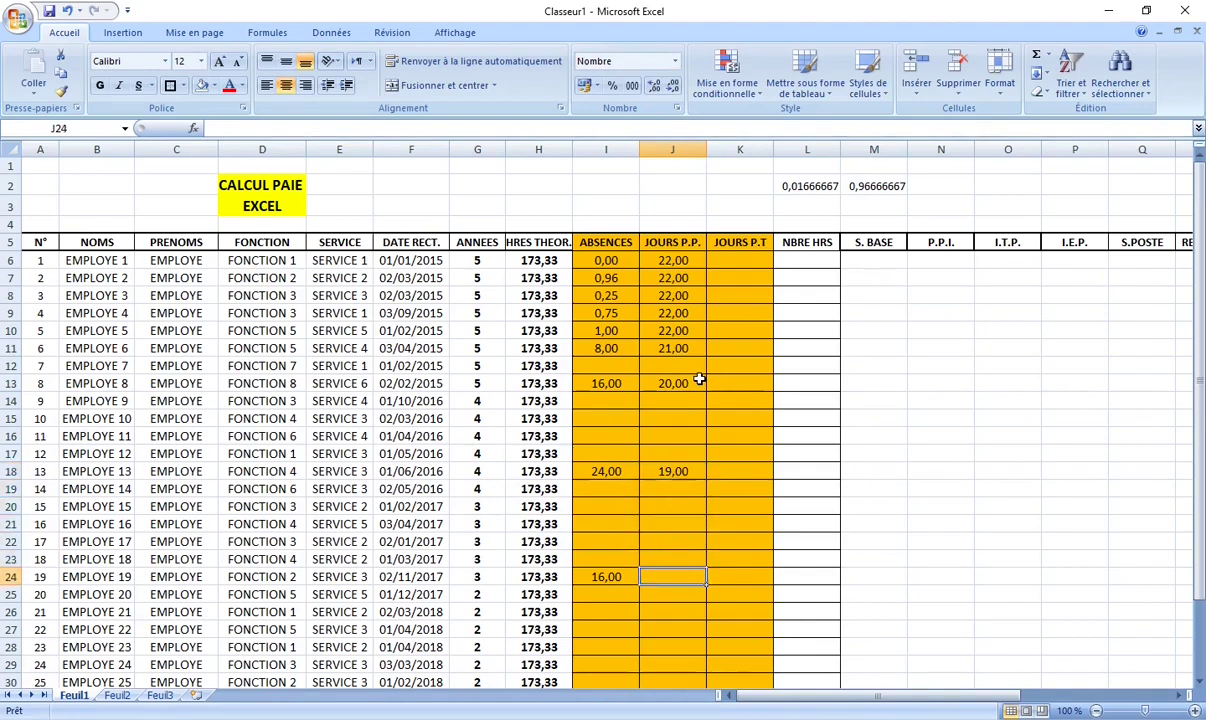
text(20)
key(Up)
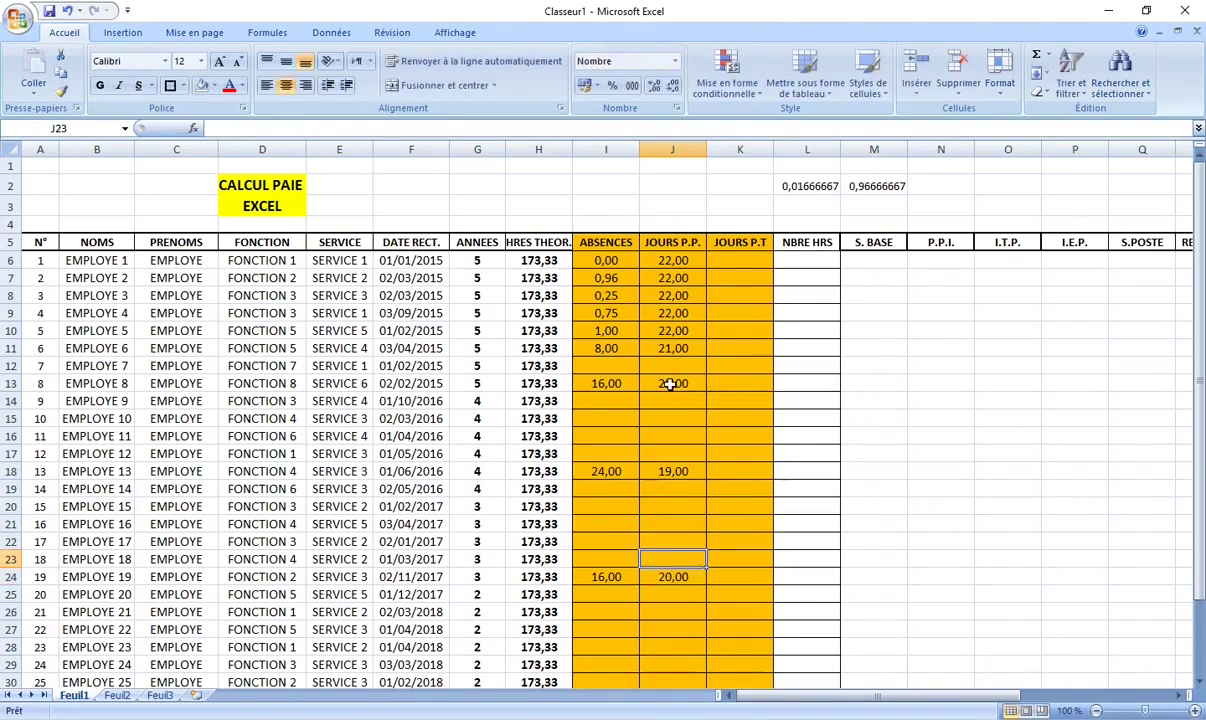
click(670, 384)
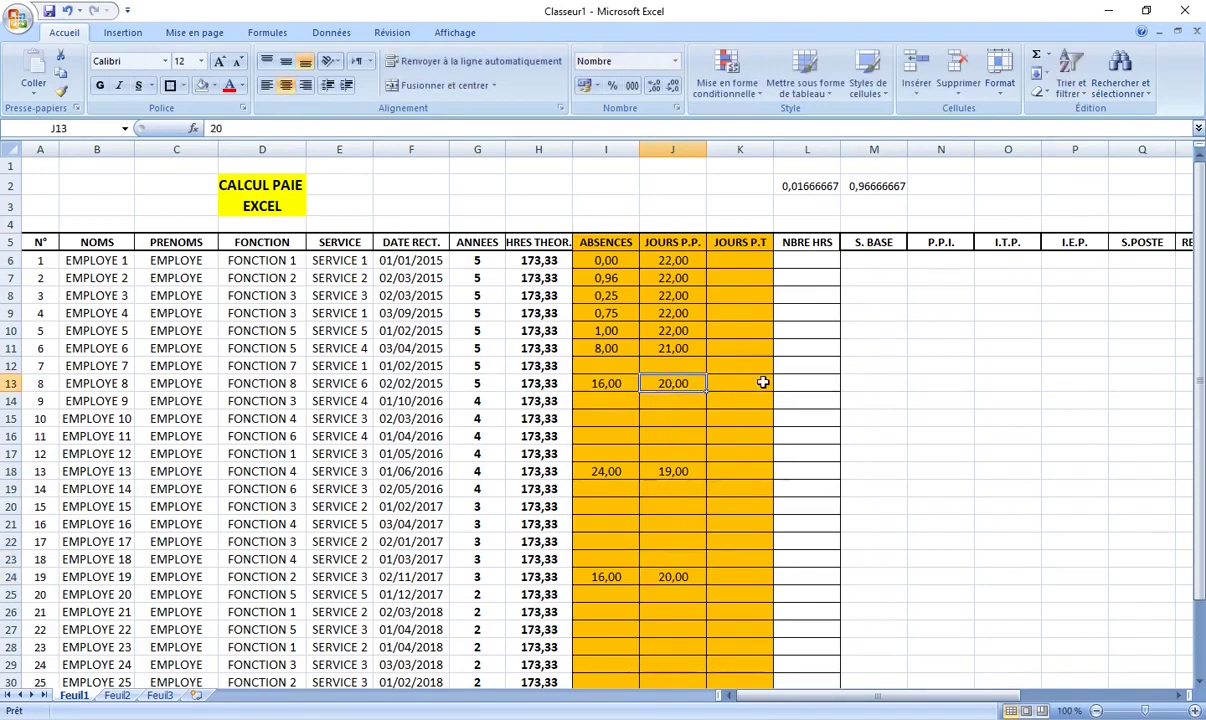
click(811, 264)
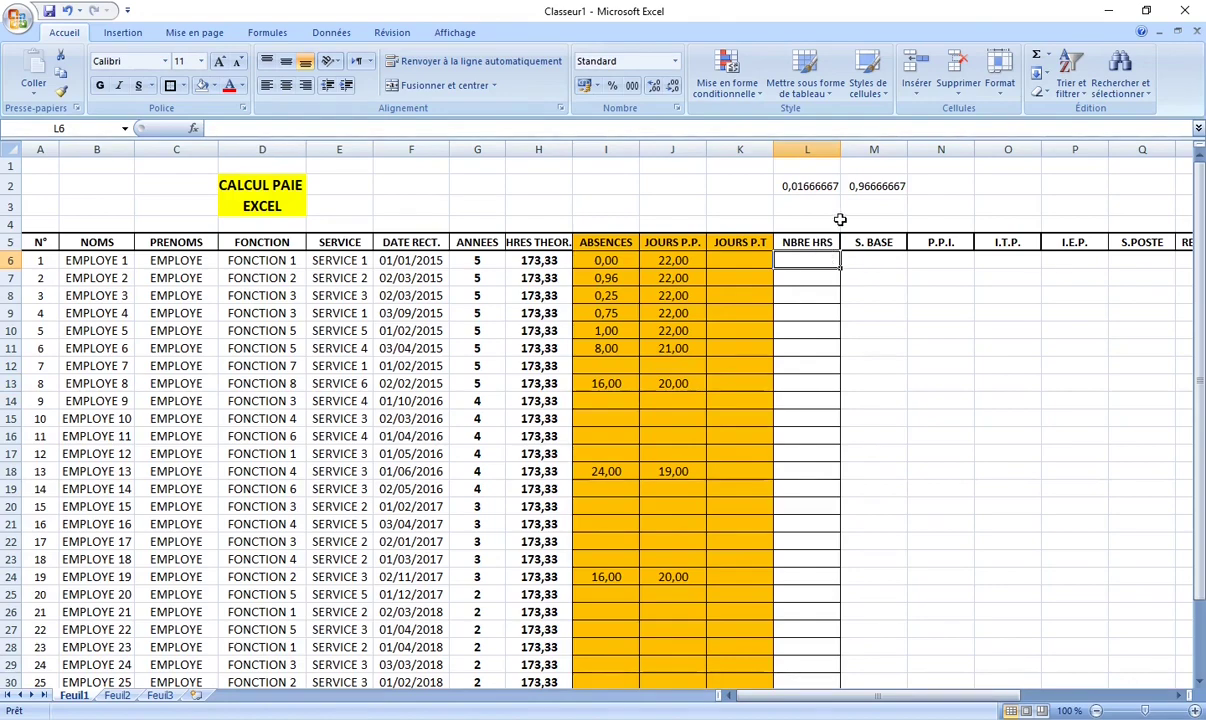
Step: Enter 22 in K6 with two decimals, font size 12, centred
click(730, 260)
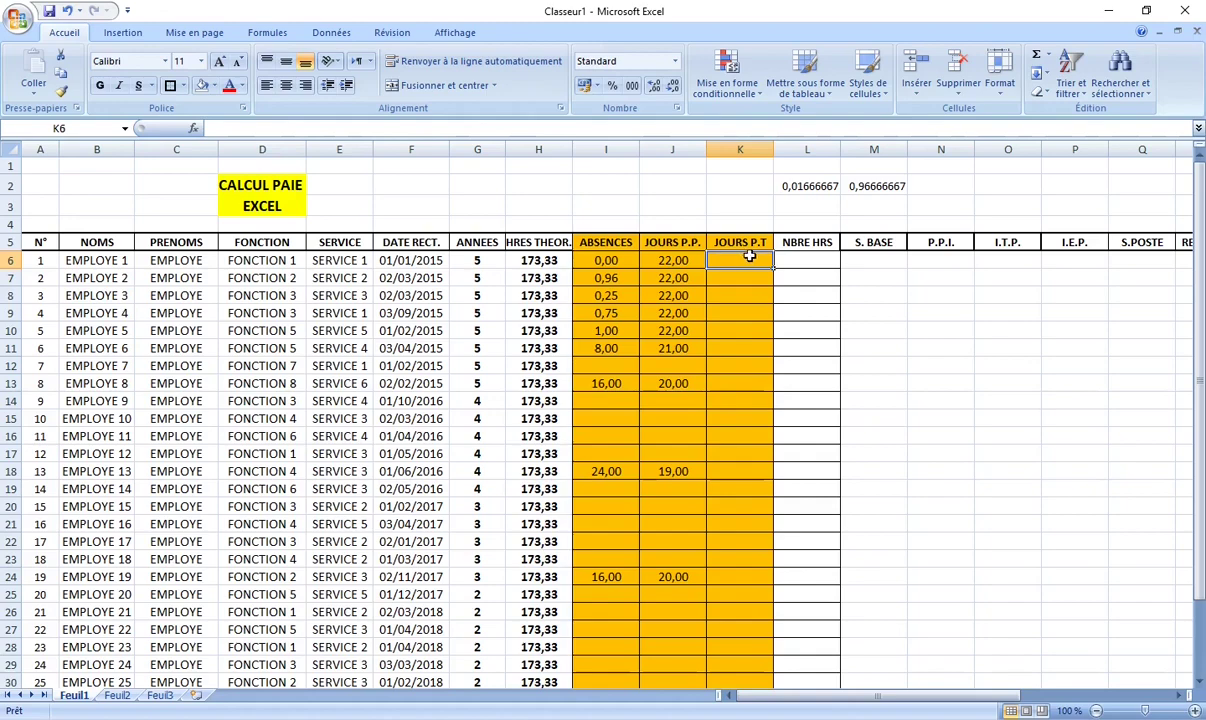
text(22)
key(Tab)
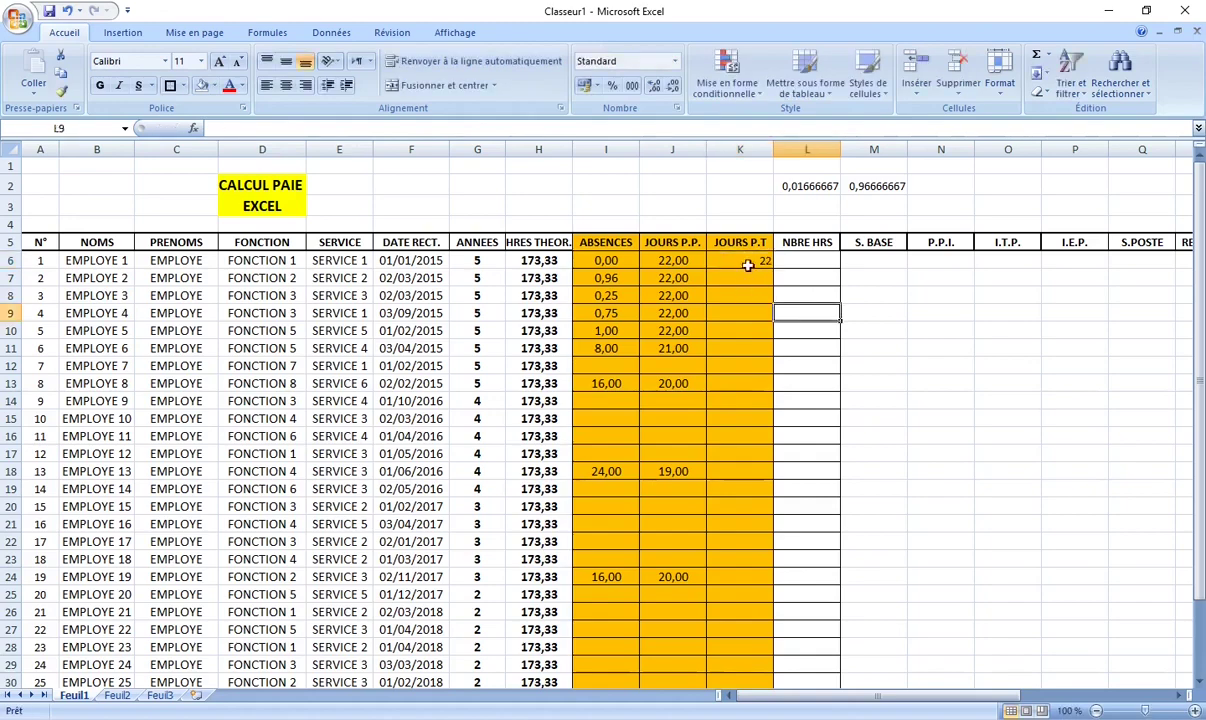
click(749, 261)
click(656, 88)
click(659, 90)
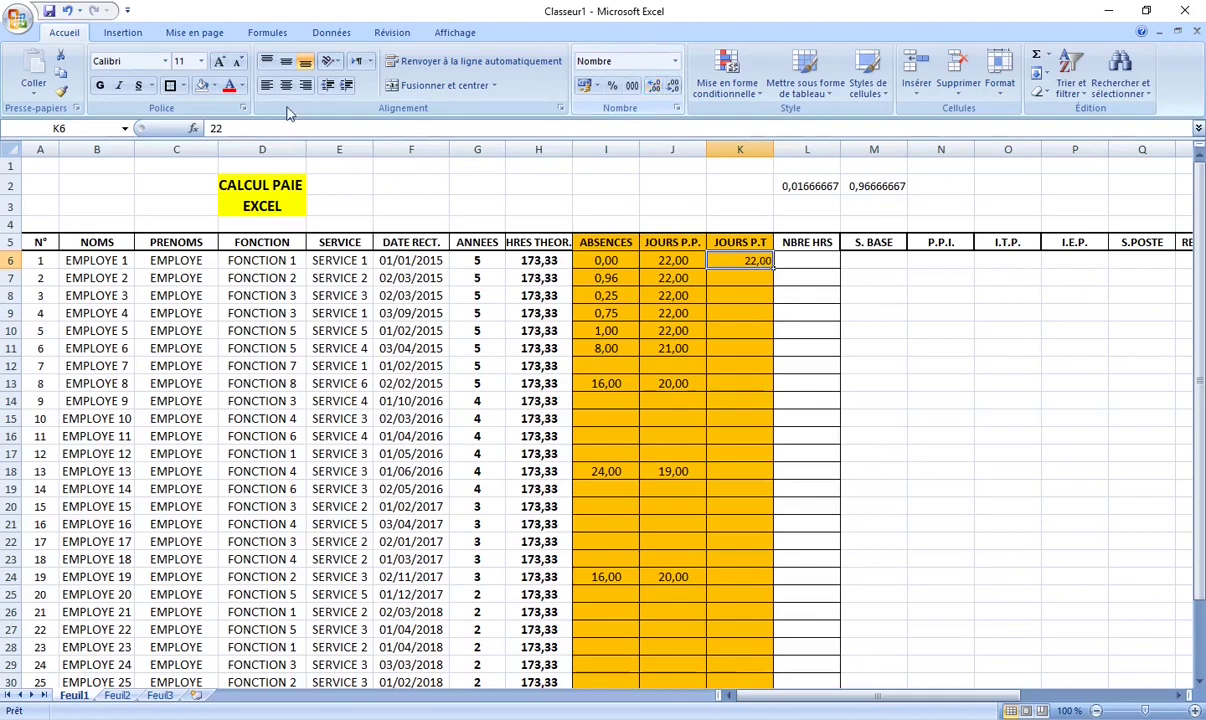
click(201, 61)
click(181, 136)
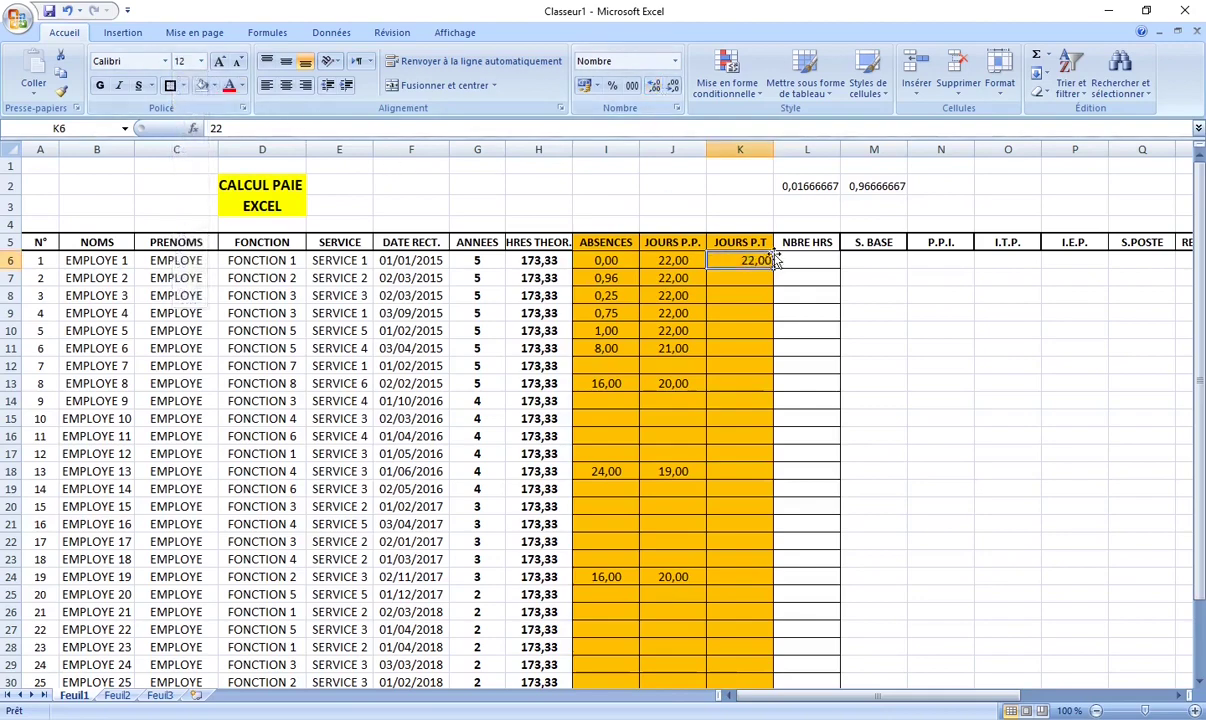
click(286, 85)
Step: Copy K6's 22,00 into K7:K10 for employees 2 to 5
right_click(740, 260)
click(793, 290)
drag(736, 273, 737, 328)
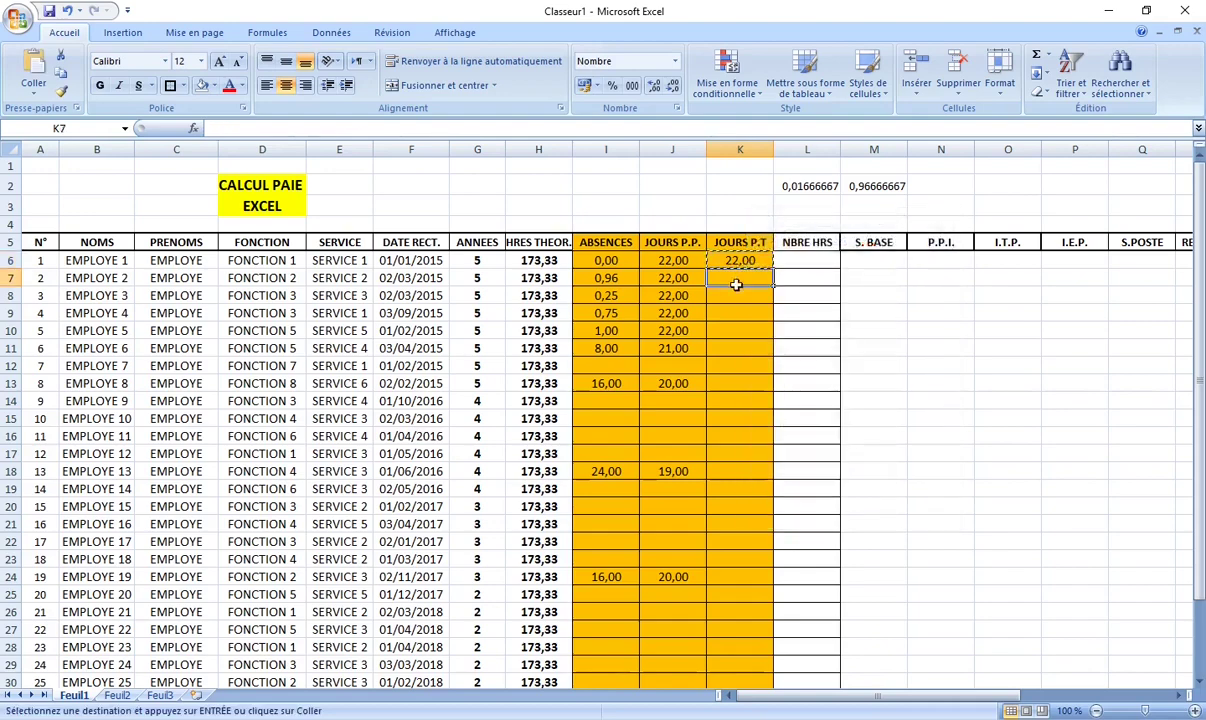
right_click(737, 328)
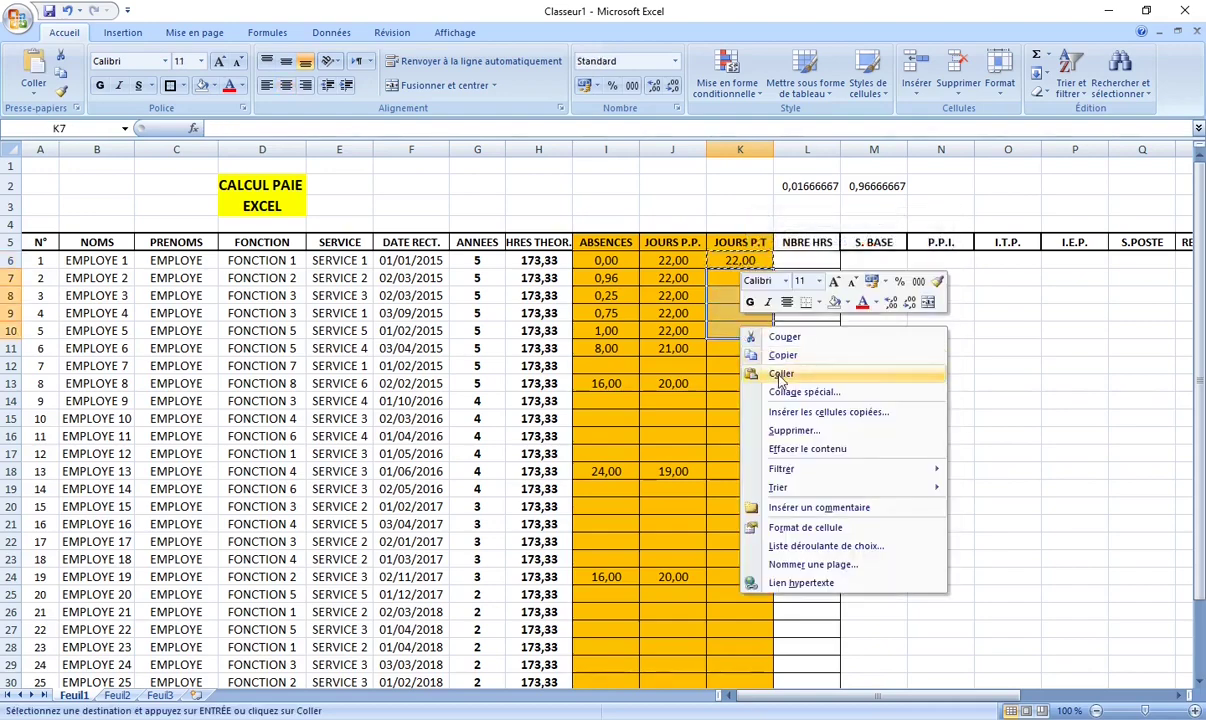
click(781, 373)
click(768, 349)
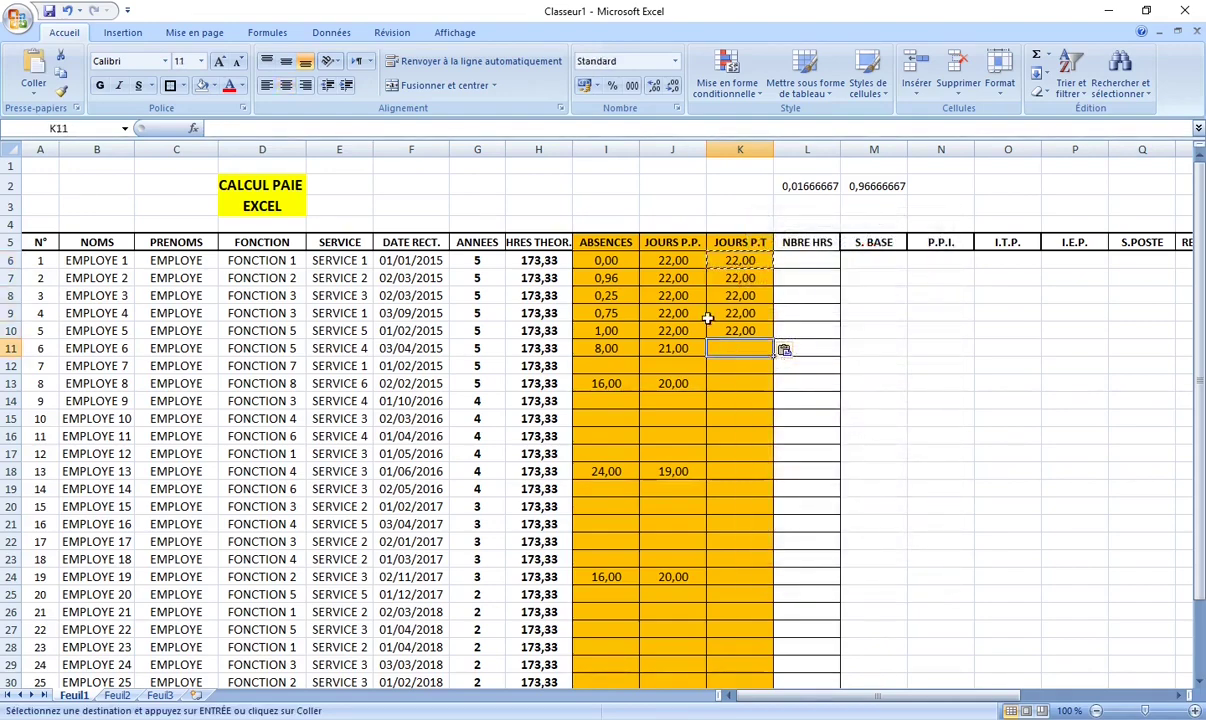
Step: Apply K10's format down column K through K35 with Format Painter
click(759, 330)
click(61, 91)
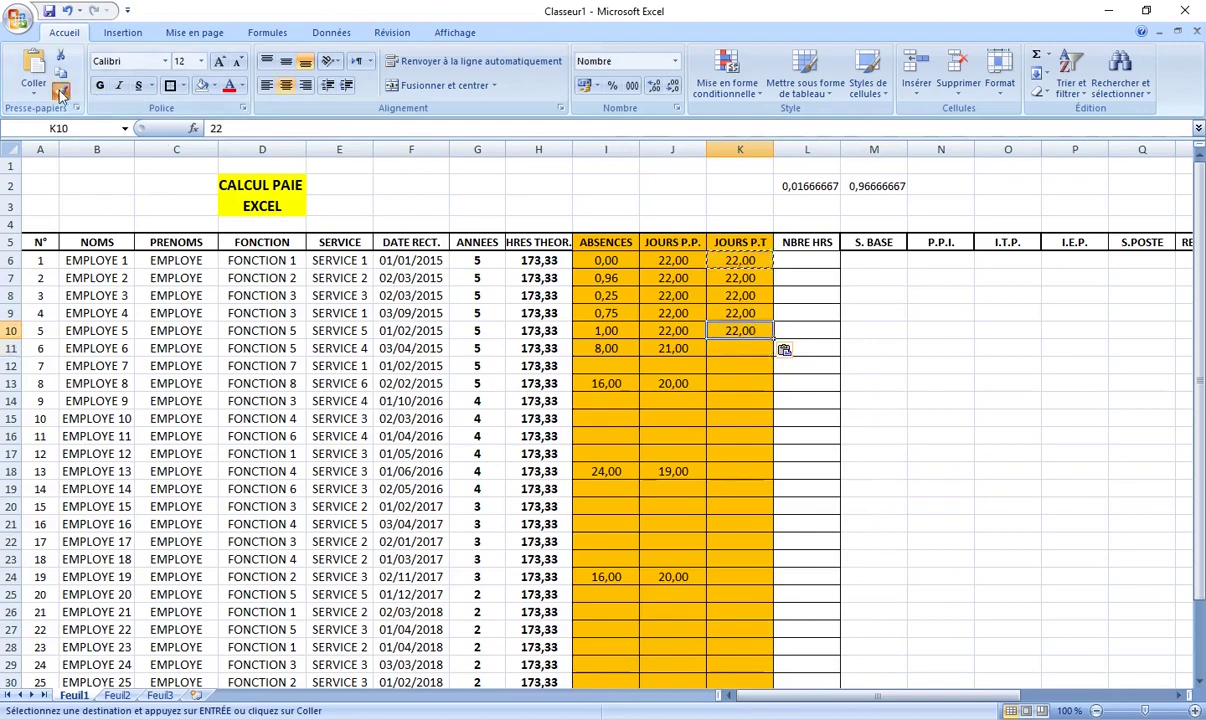
drag(740, 348, 733, 707)
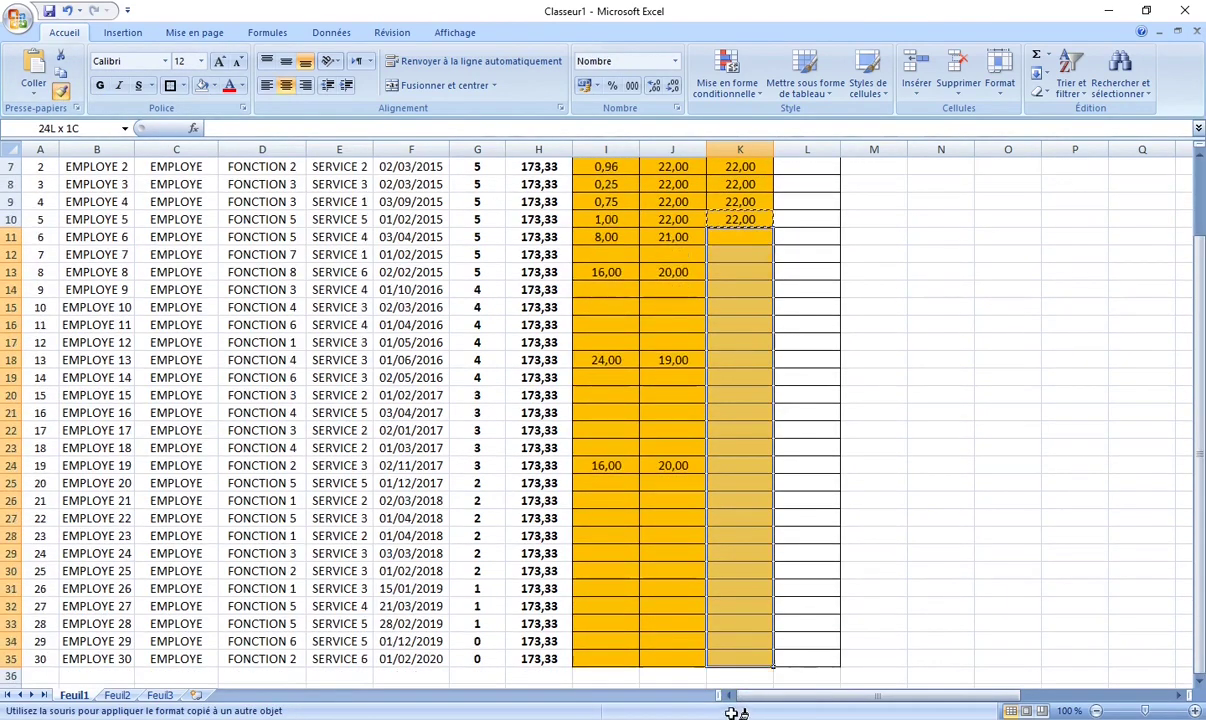
drag(733, 707, 733, 655)
scroll(697, 403, up, 2)
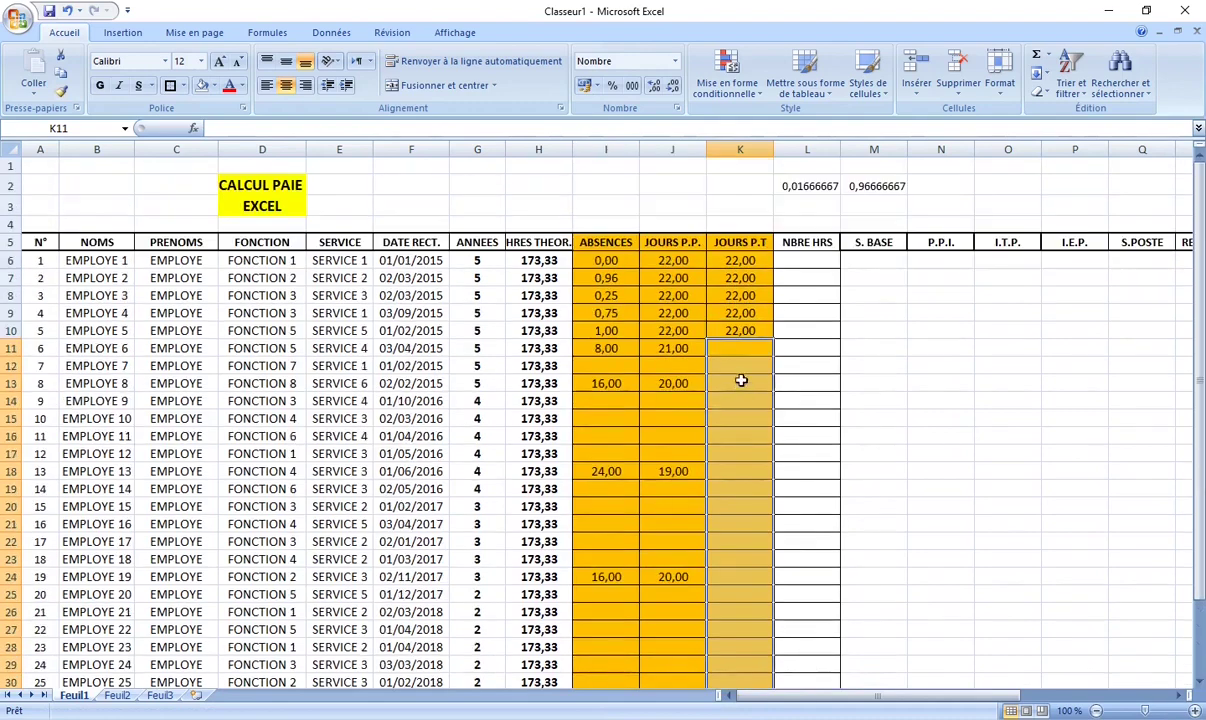
Step: Enter JOURS P.T of 21 for EMPLOYE 6 (K11) and 20 for EMPLOYE 8 (K13)
click(737, 347)
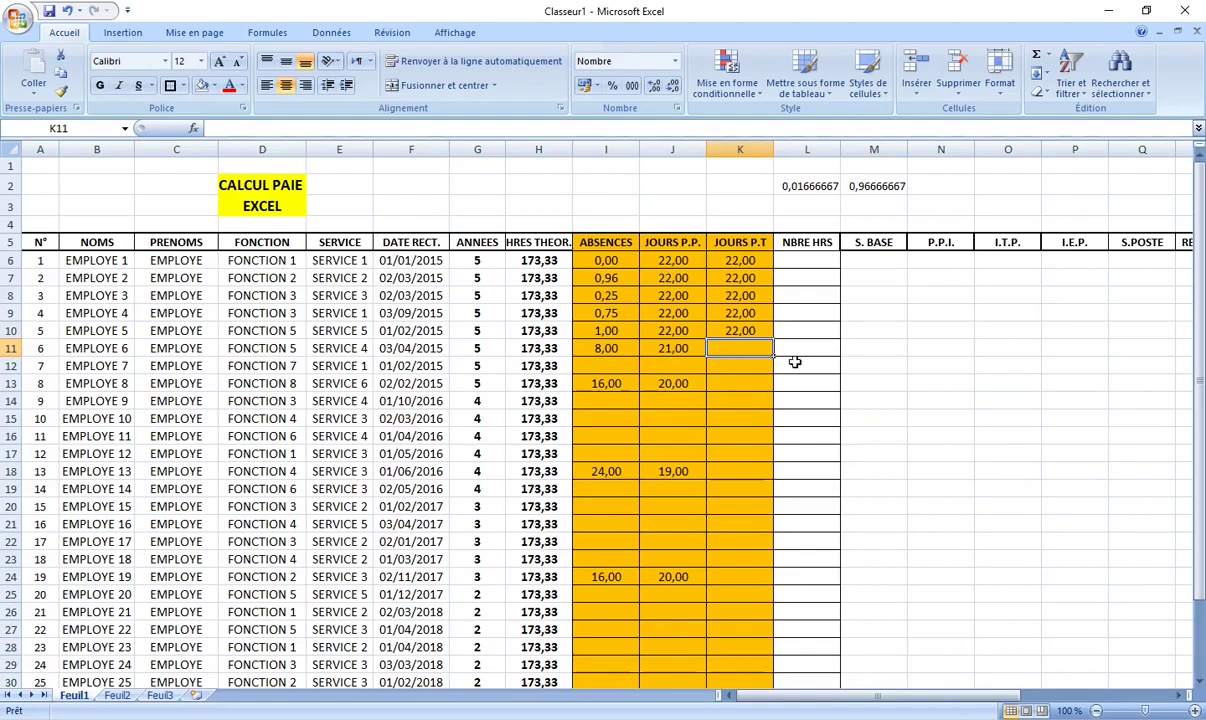
text(2)
key(Return)
key(Return)
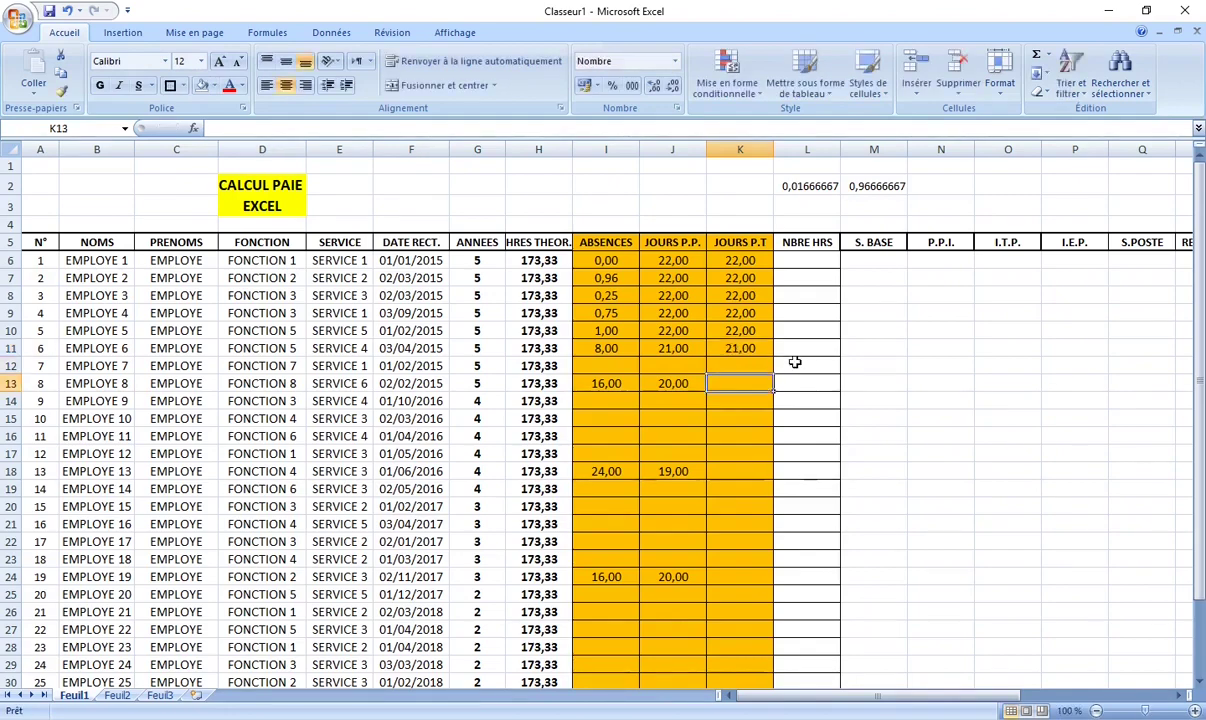
text(20)
key(Return)
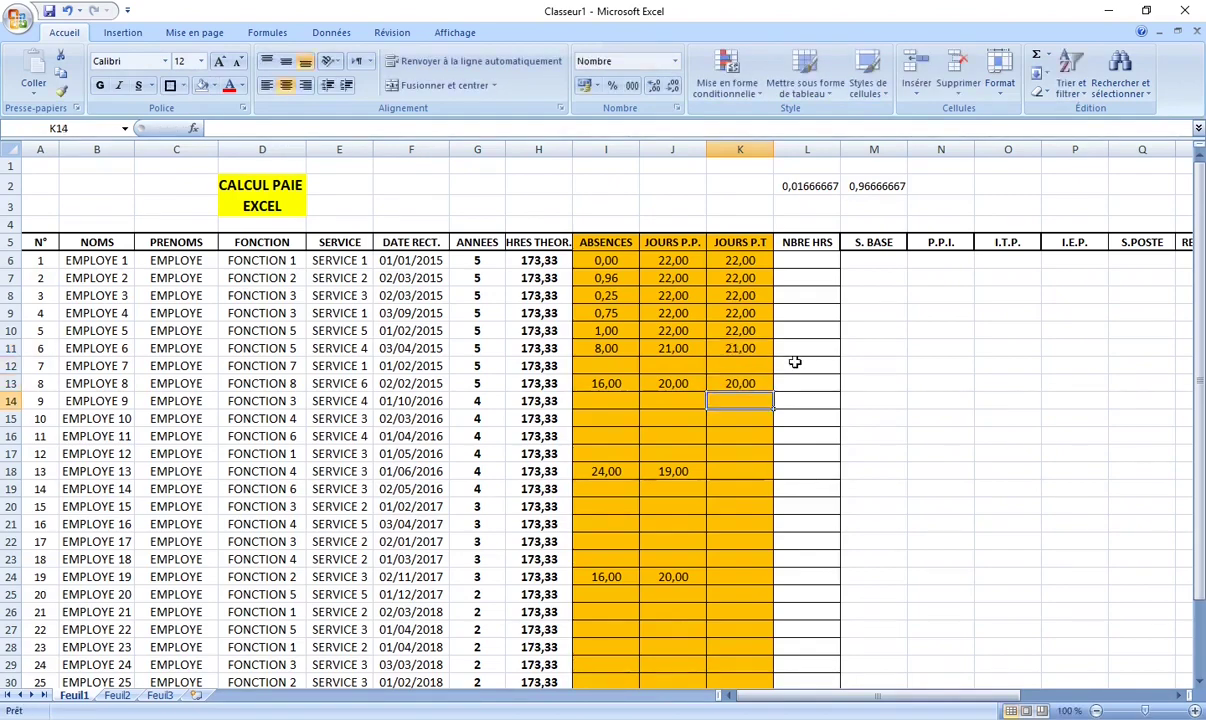
key(Return)
key(Return)
key(Return)
Step: Enter JOURS P.T of 19 for EMPLOYE 13 (K18) and 20 for EMPLOYE 19 (K24)
key(Return)
text(19)
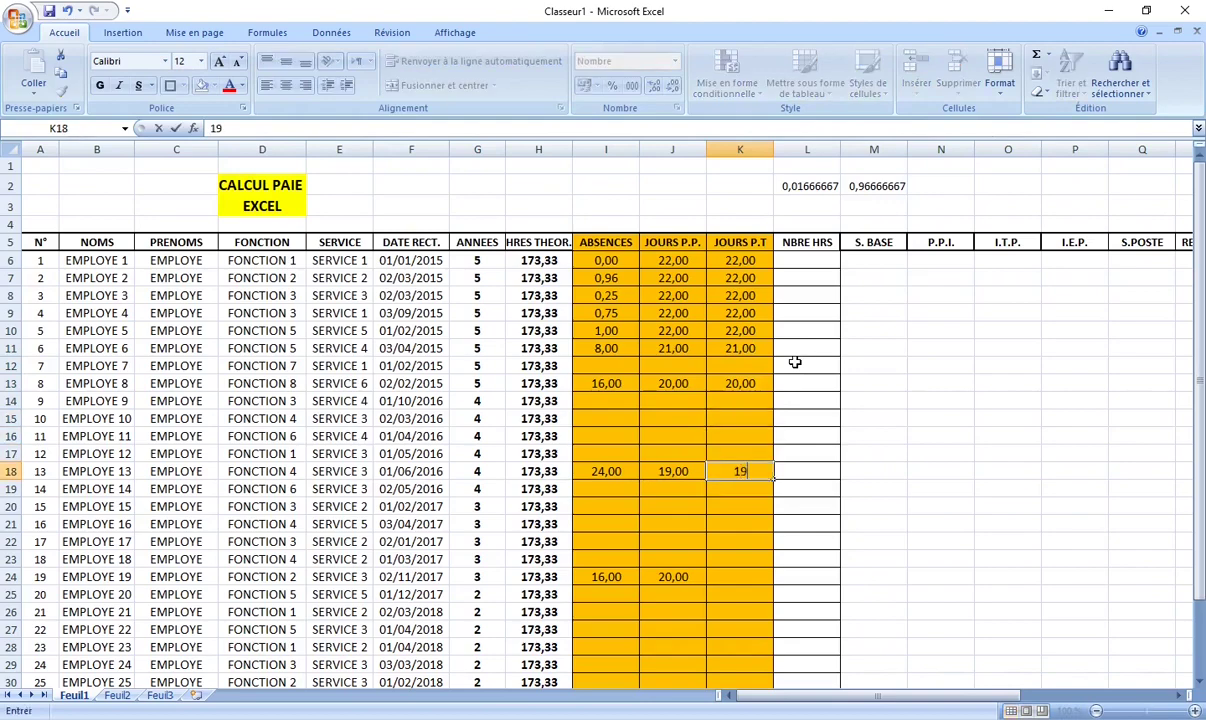
key(Return)
key(Return)
key(Return)
key(Return)
key(Return)
text(20)
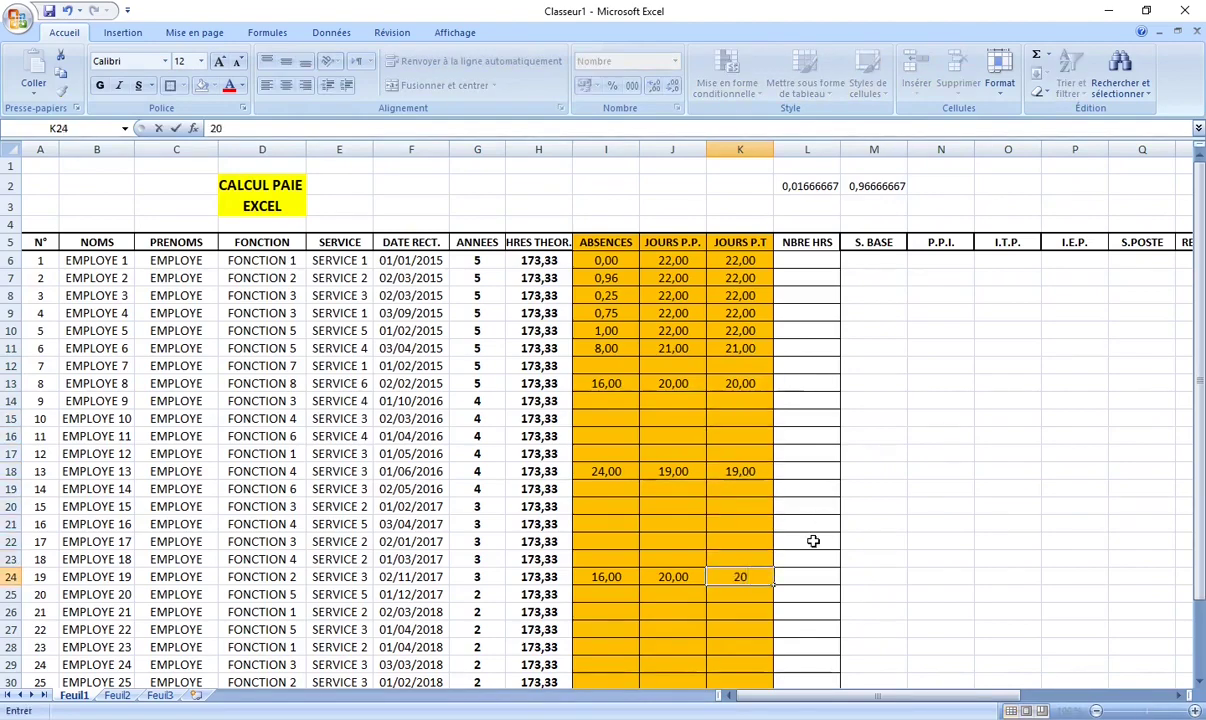
click(720, 505)
scroll(718, 504, down, 3)
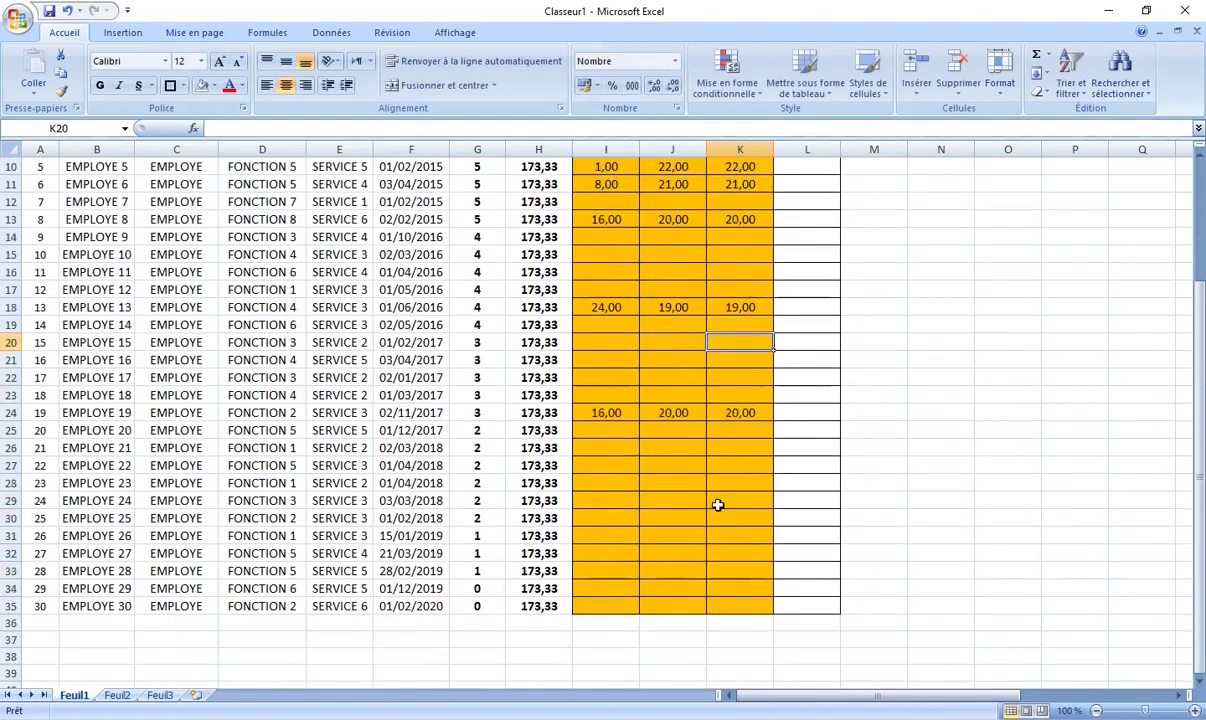
scroll(720, 492, up, 3)
click(815, 259)
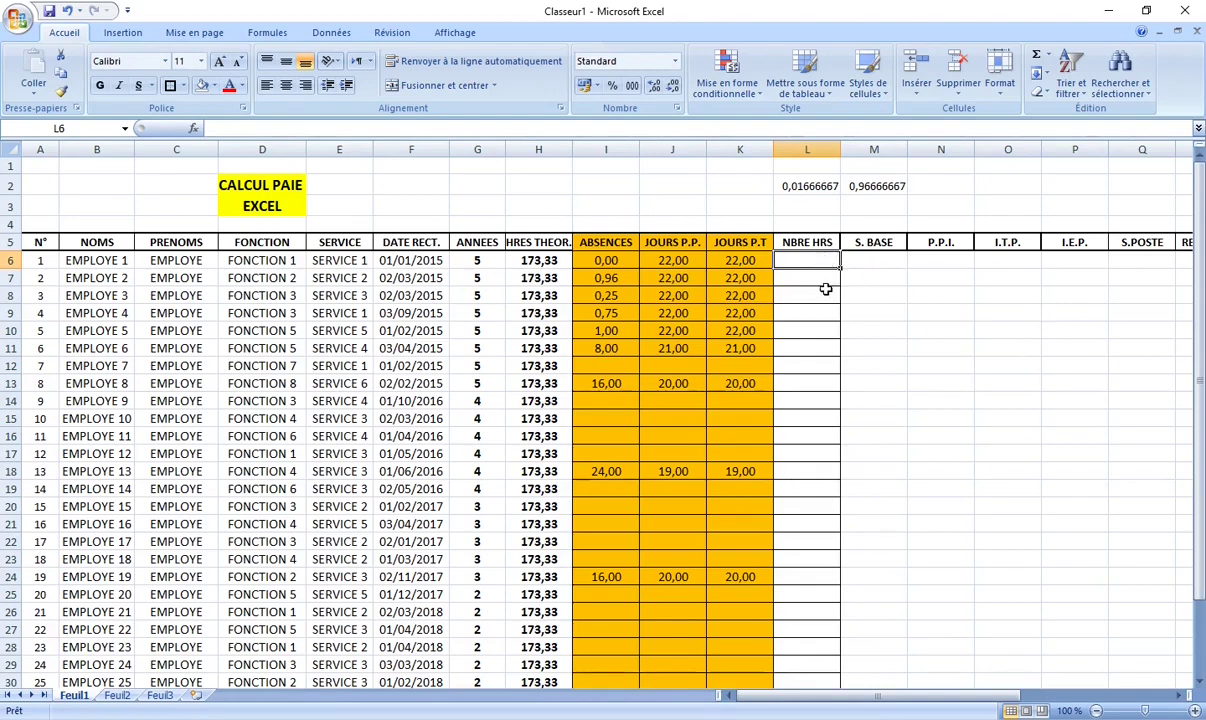
Step: Enter the formula =+H6-I6 in L6 to get the first employee's worked hours
click(529, 262)
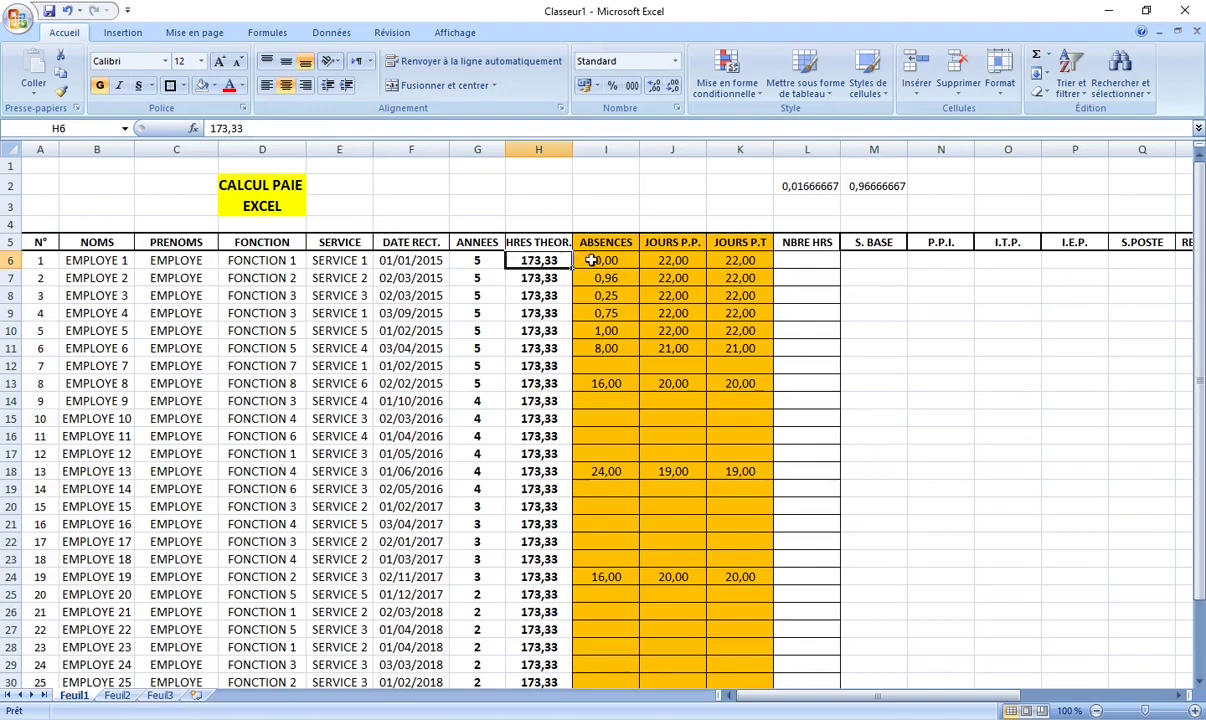
click(598, 260)
click(816, 261)
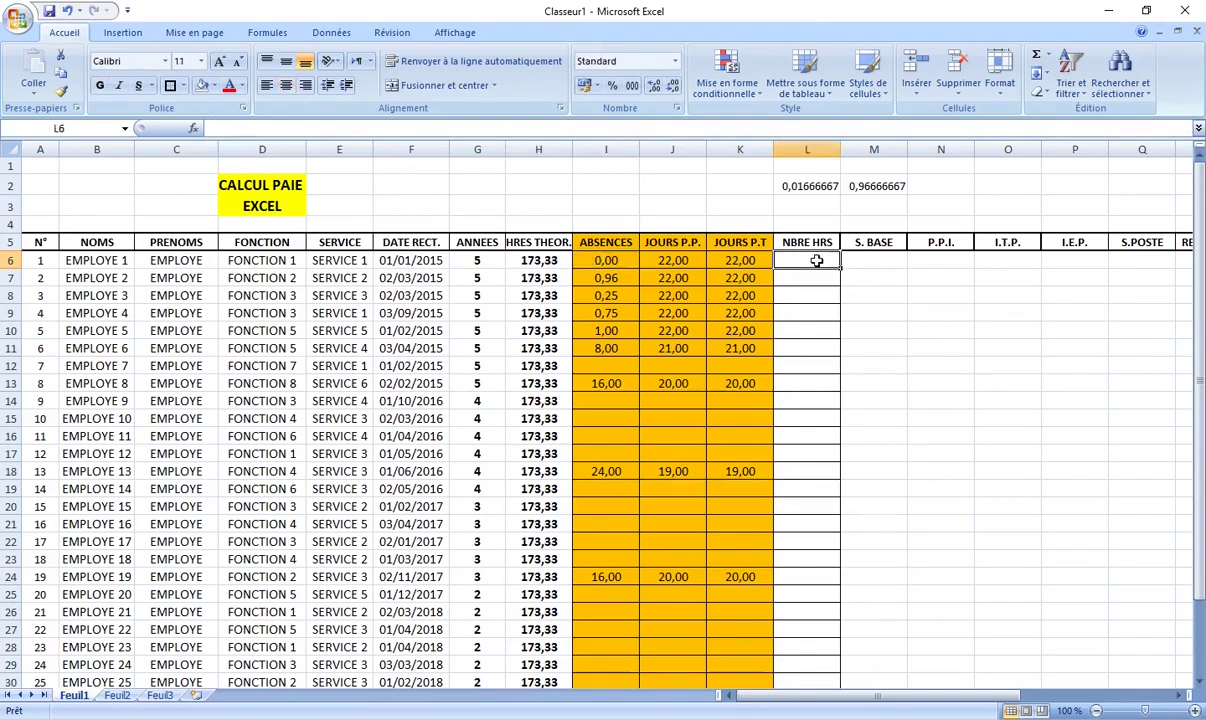
text(+)
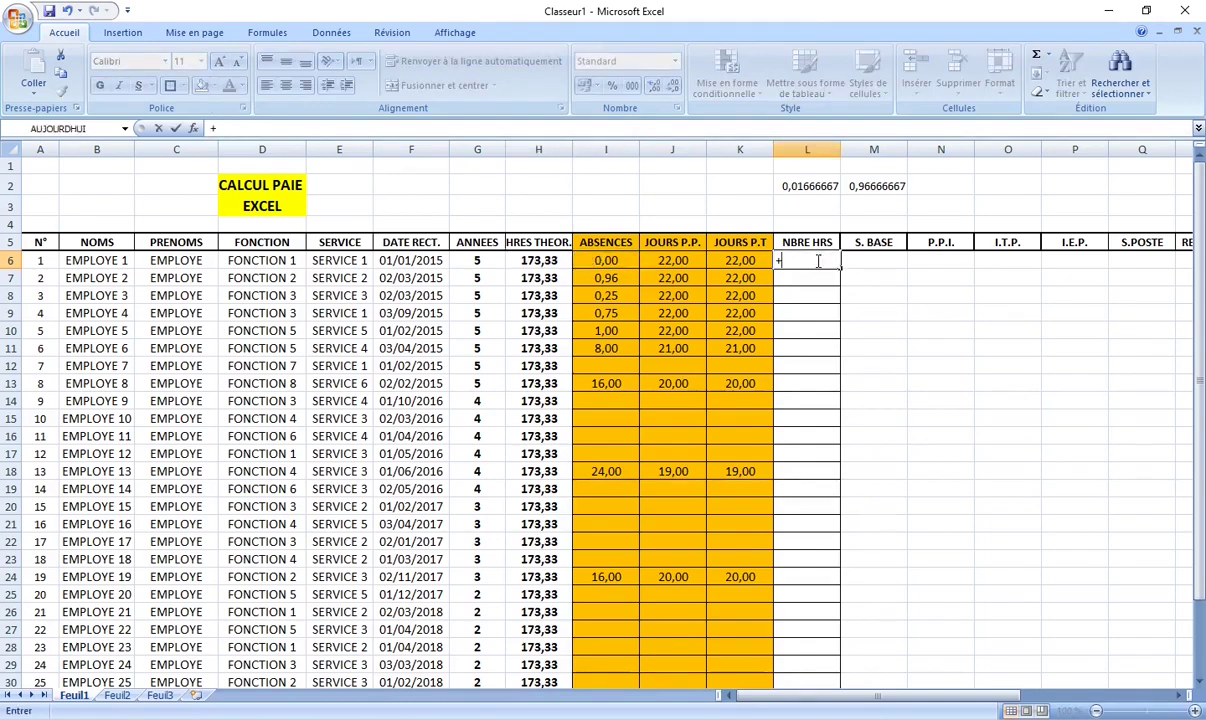
text(h)
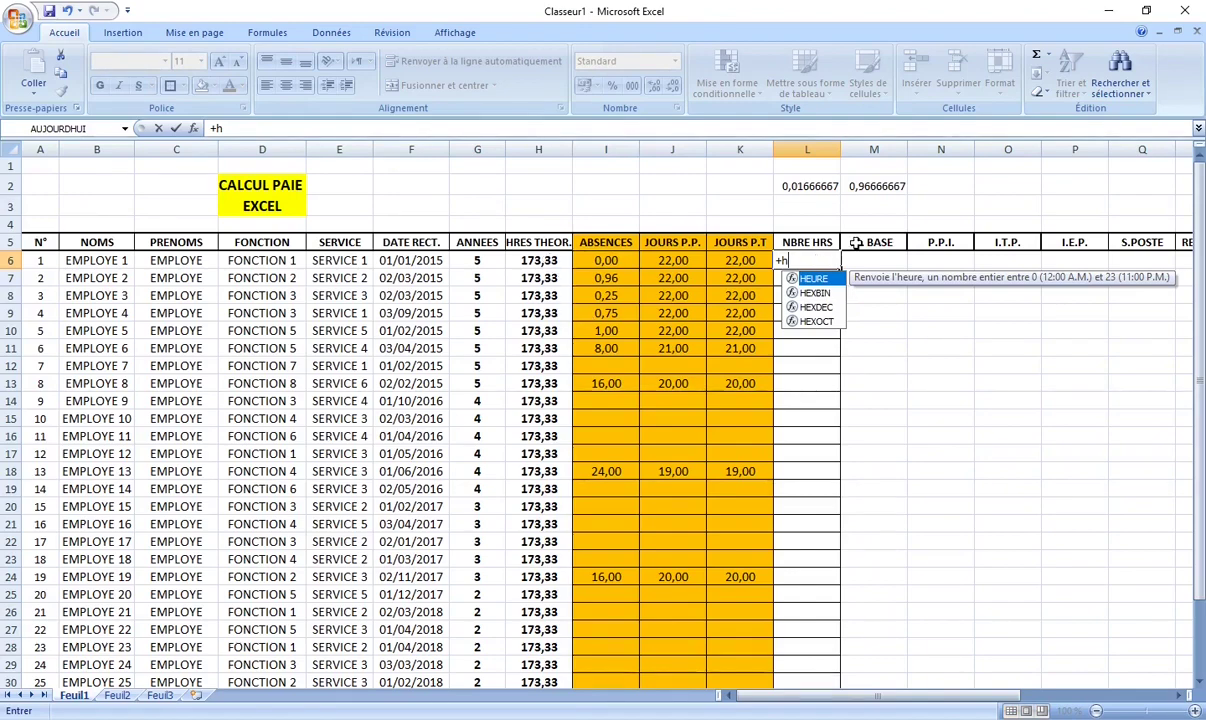
text(6-)
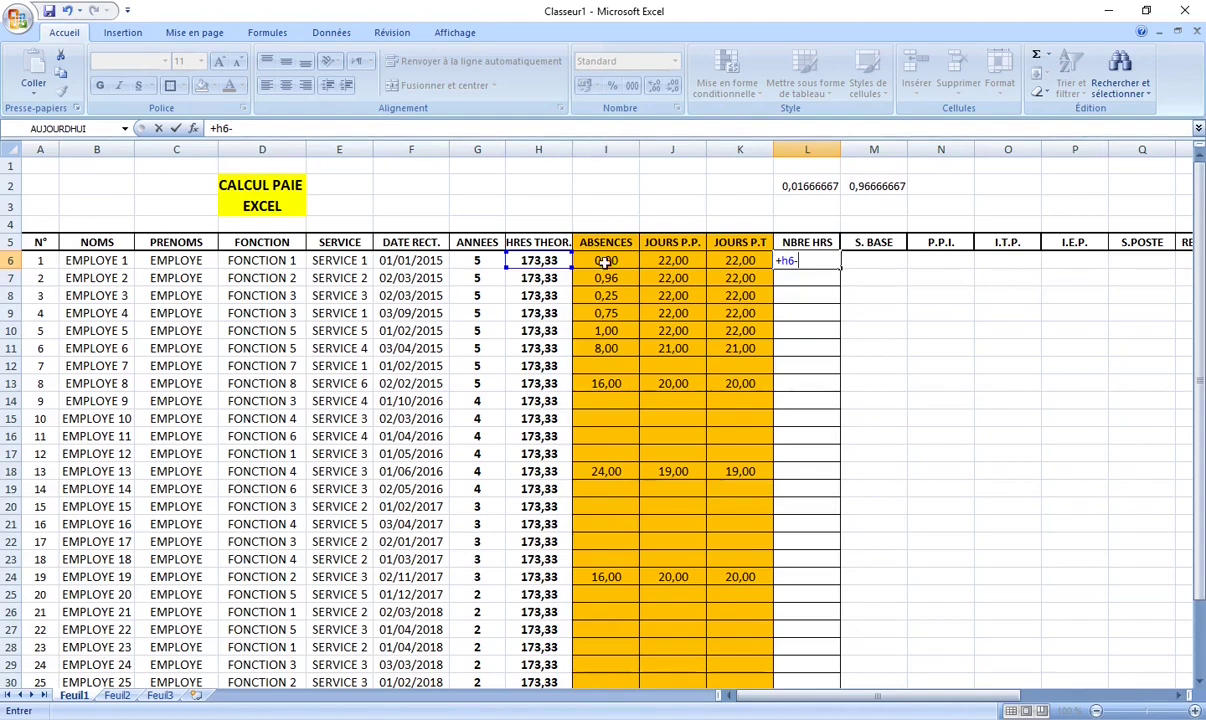
text(i6)
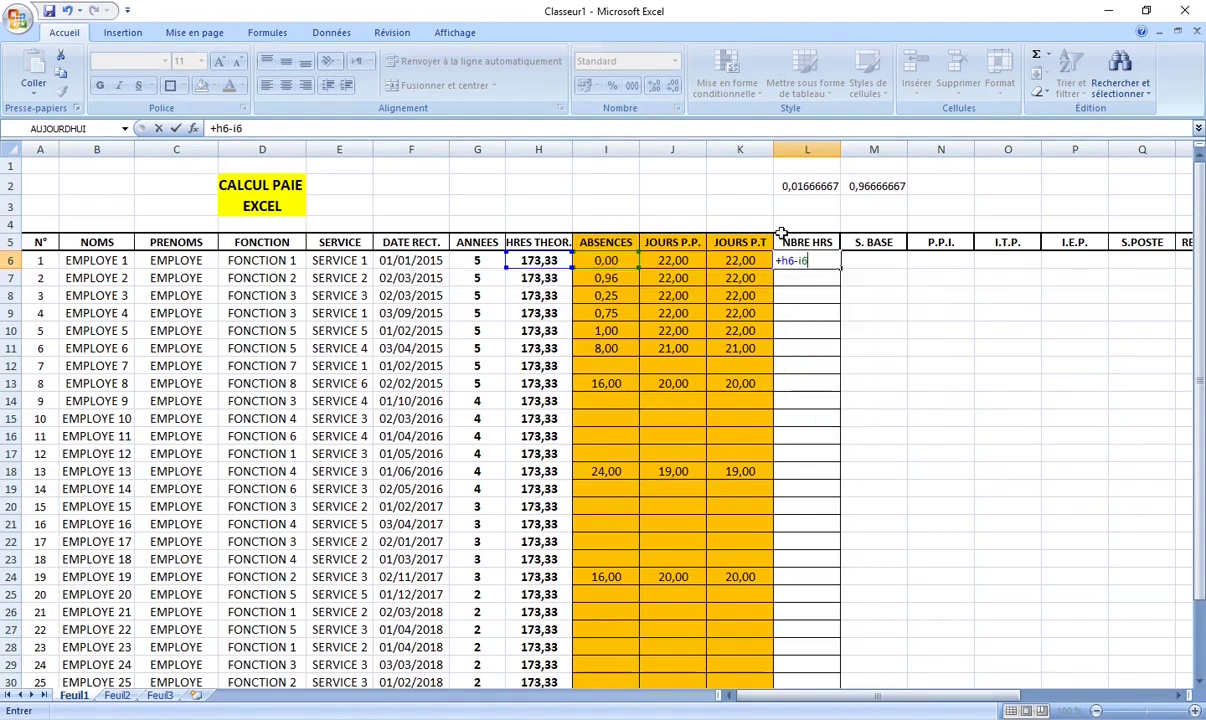
key(Return)
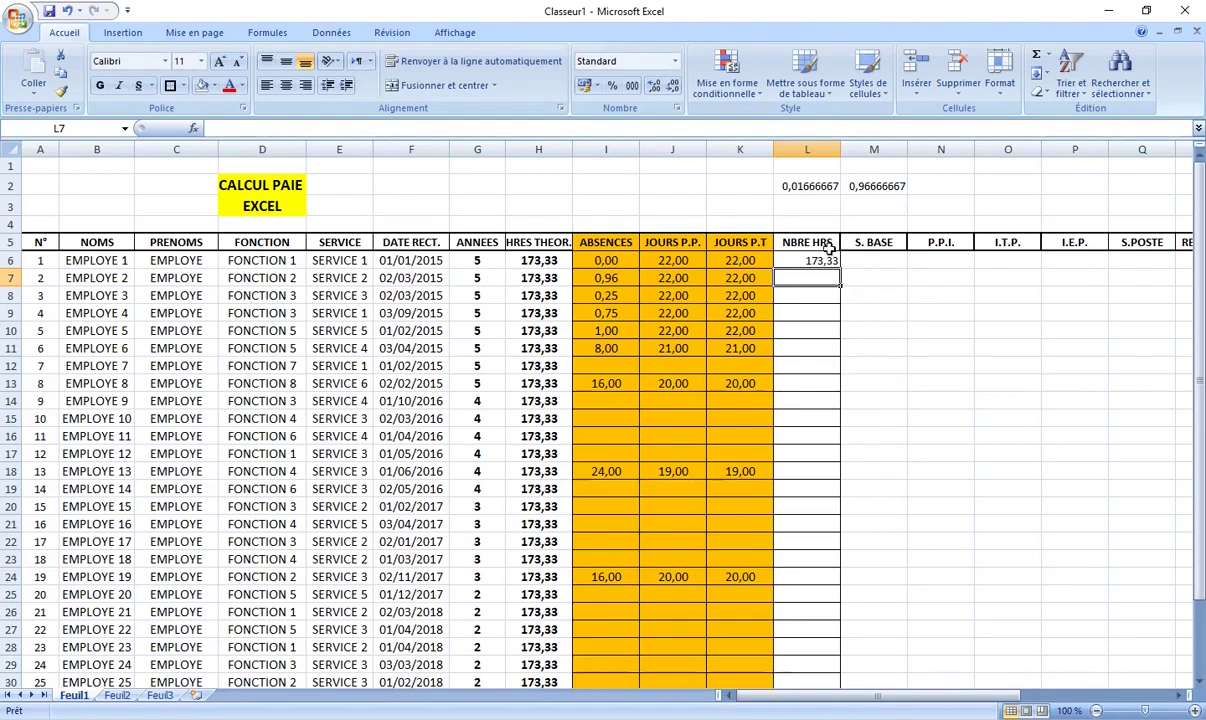
Step: Set the L6 result of 173,33 to font size 12
click(822, 262)
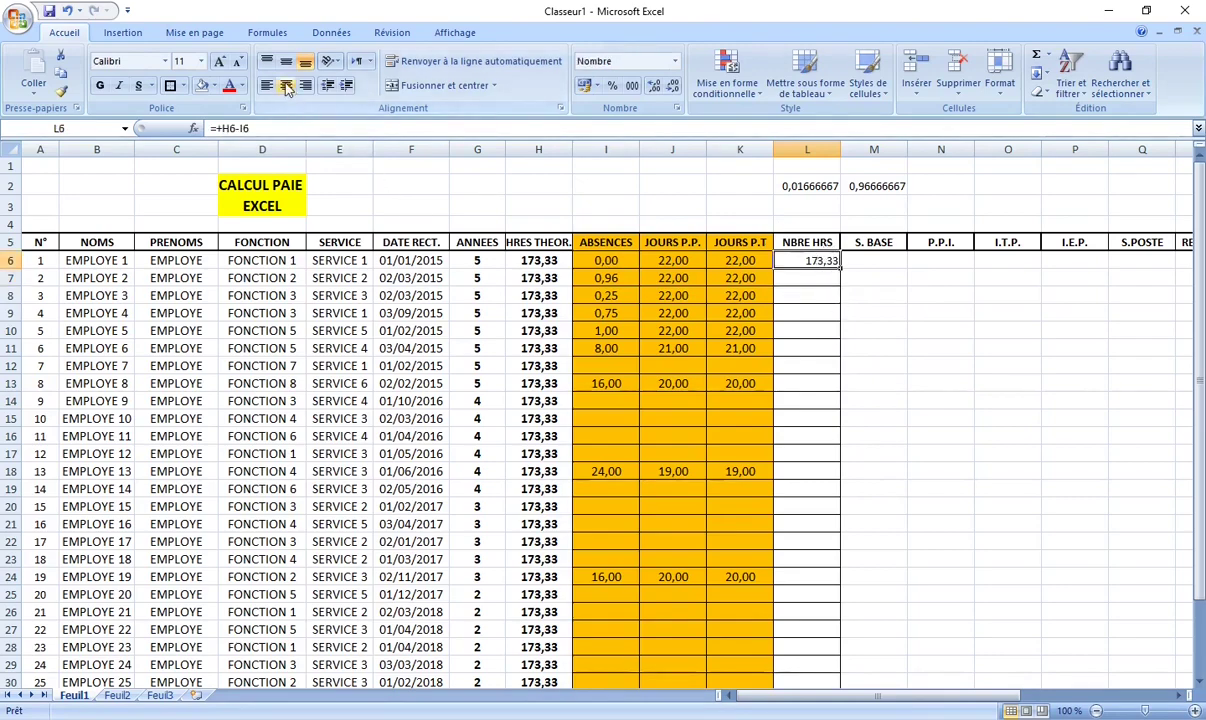
click(201, 61)
click(183, 136)
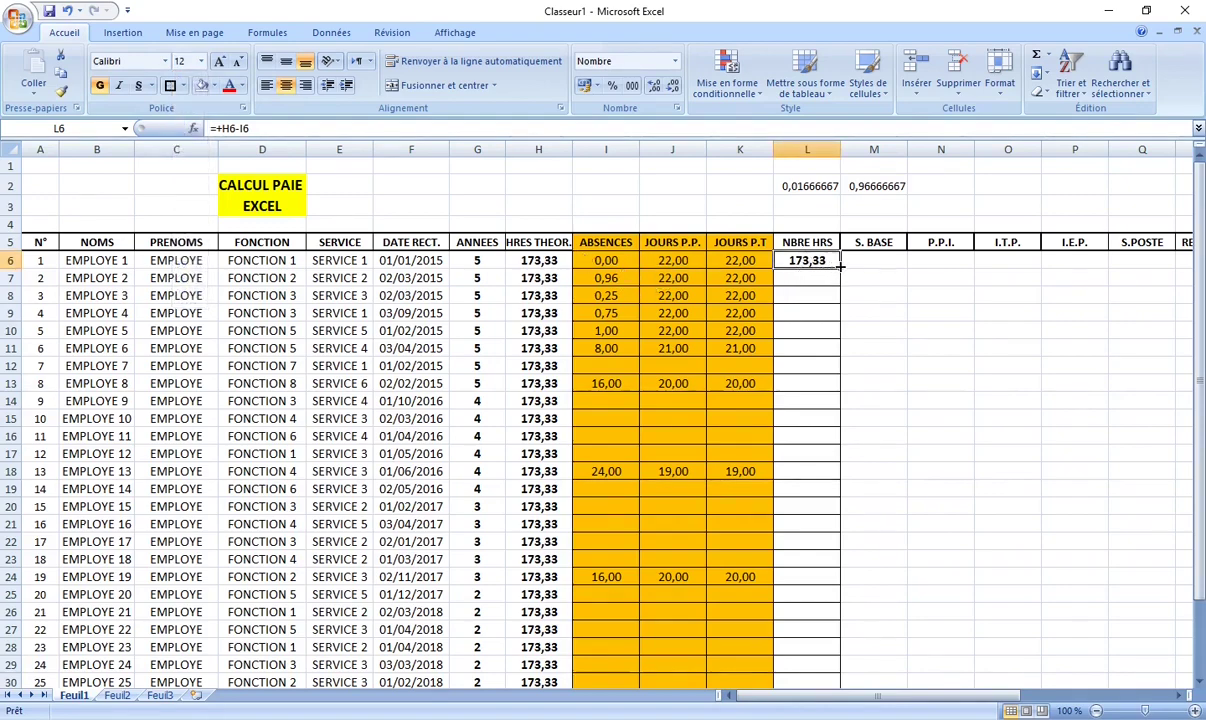
Step: Fill the NBRE HRS formula from L6 down to L35 and check the copy in L7
drag(841, 269, 832, 697)
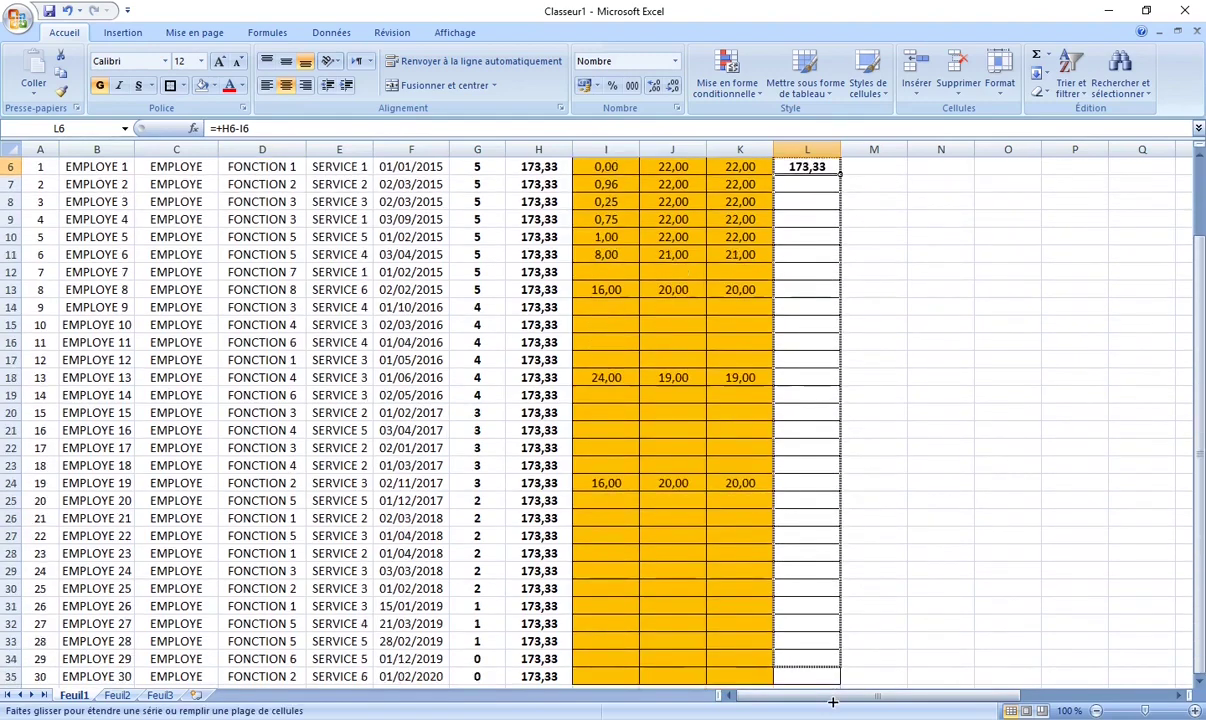
drag(832, 697, 842, 660)
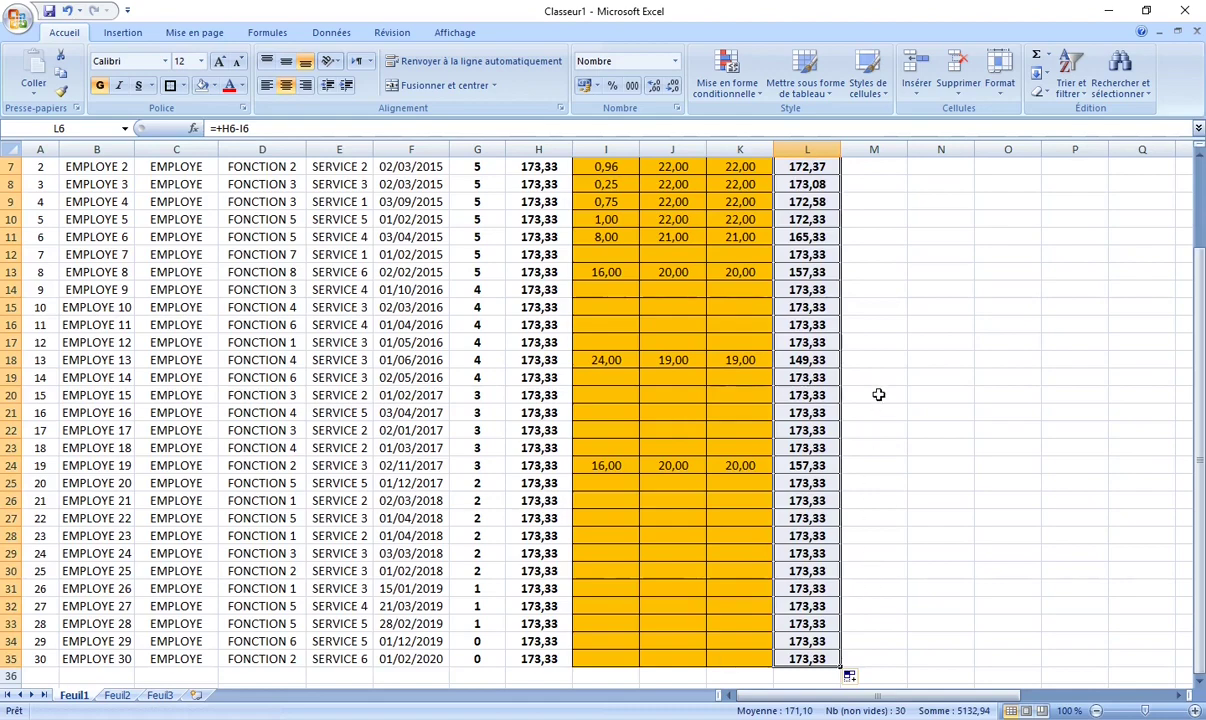
scroll(877, 392, up, 2)
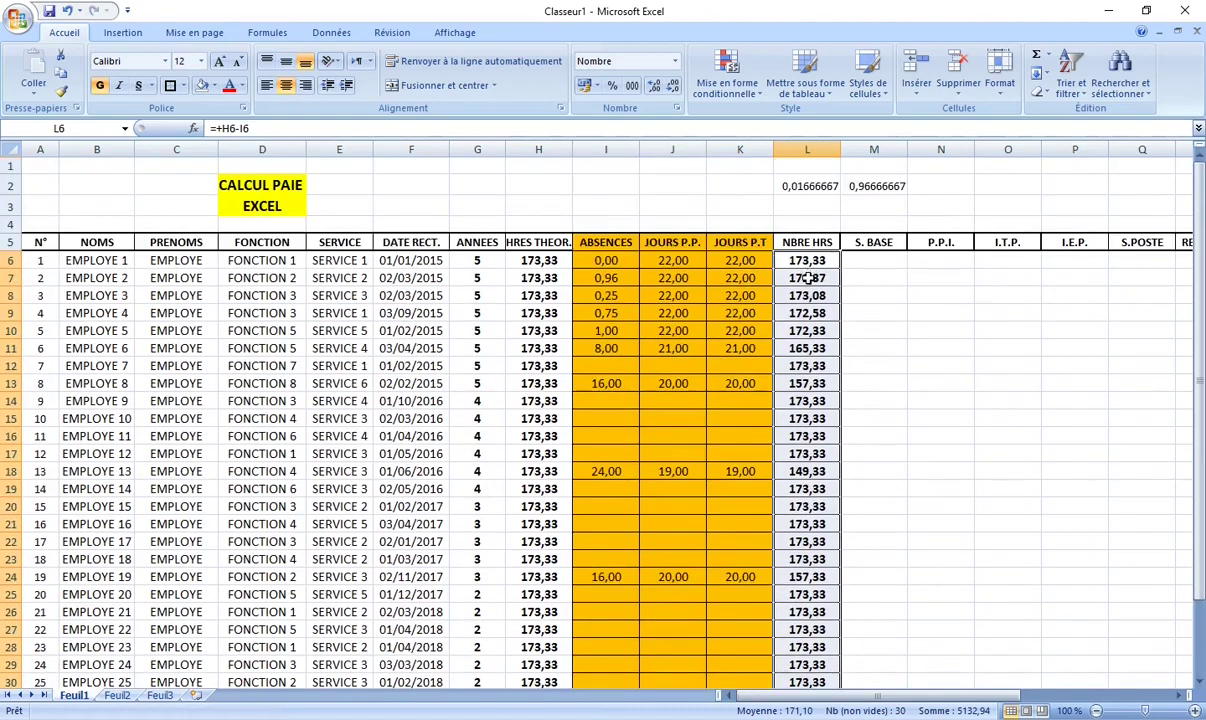
click(608, 279)
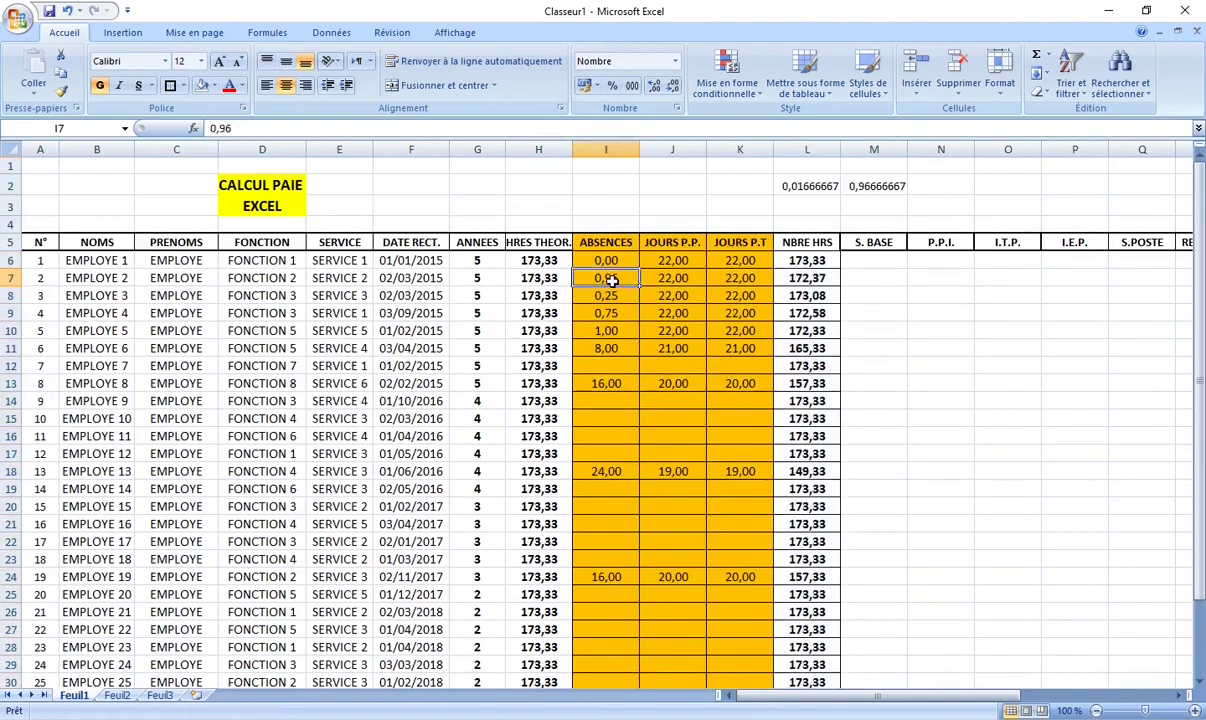
click(815, 277)
Step: Colour the NBRE HRS values in L6:L35 red
drag(810, 261, 812, 714)
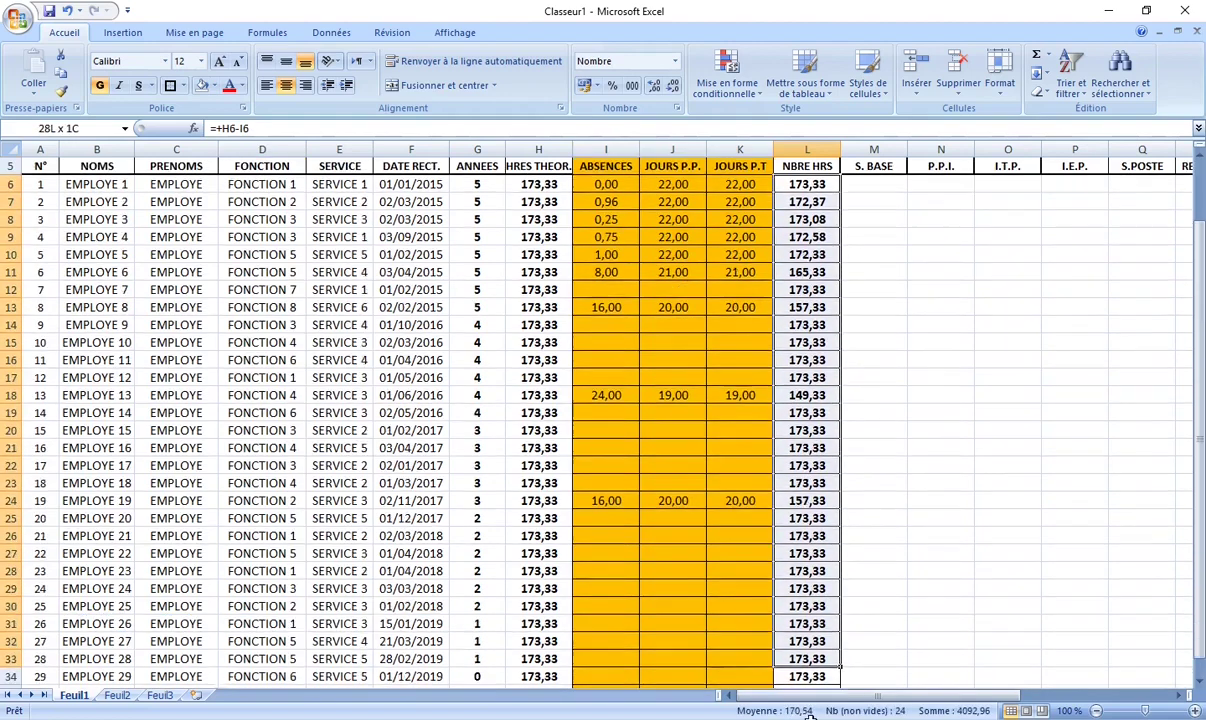
click(229, 86)
click(818, 264)
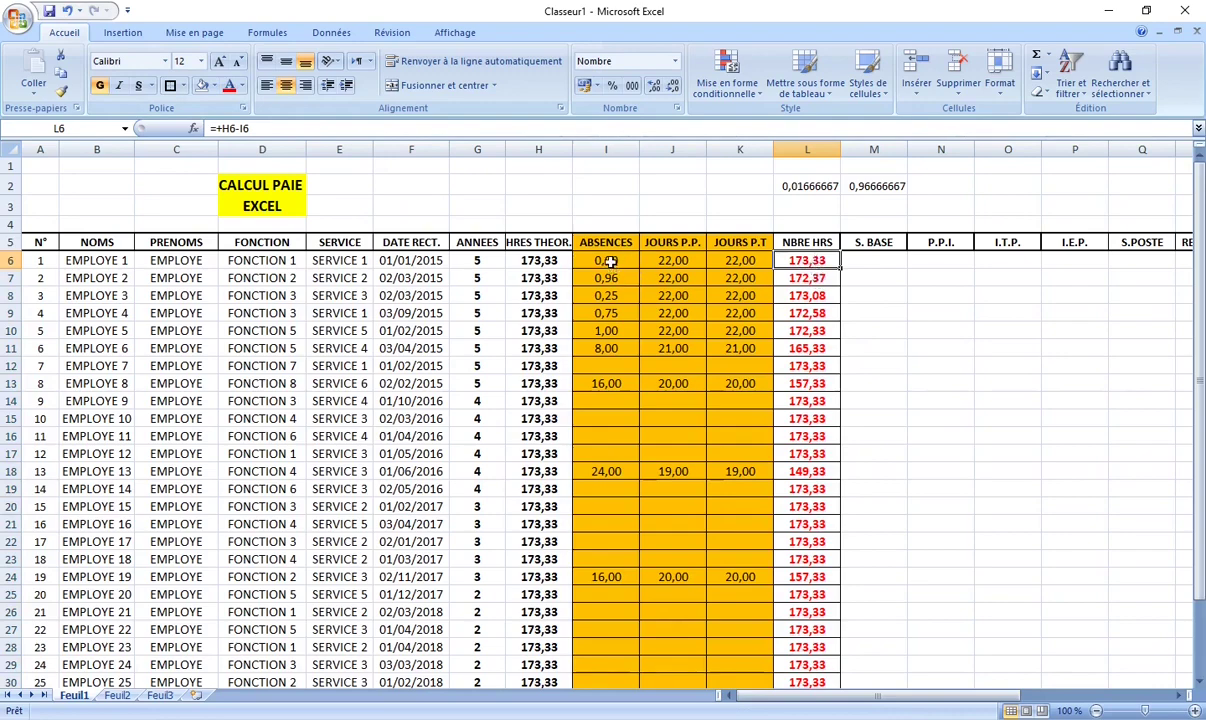
Step: Spot-check hours against absences for several employees, e.g. 24 absent hours giving 149,33
click(610, 261)
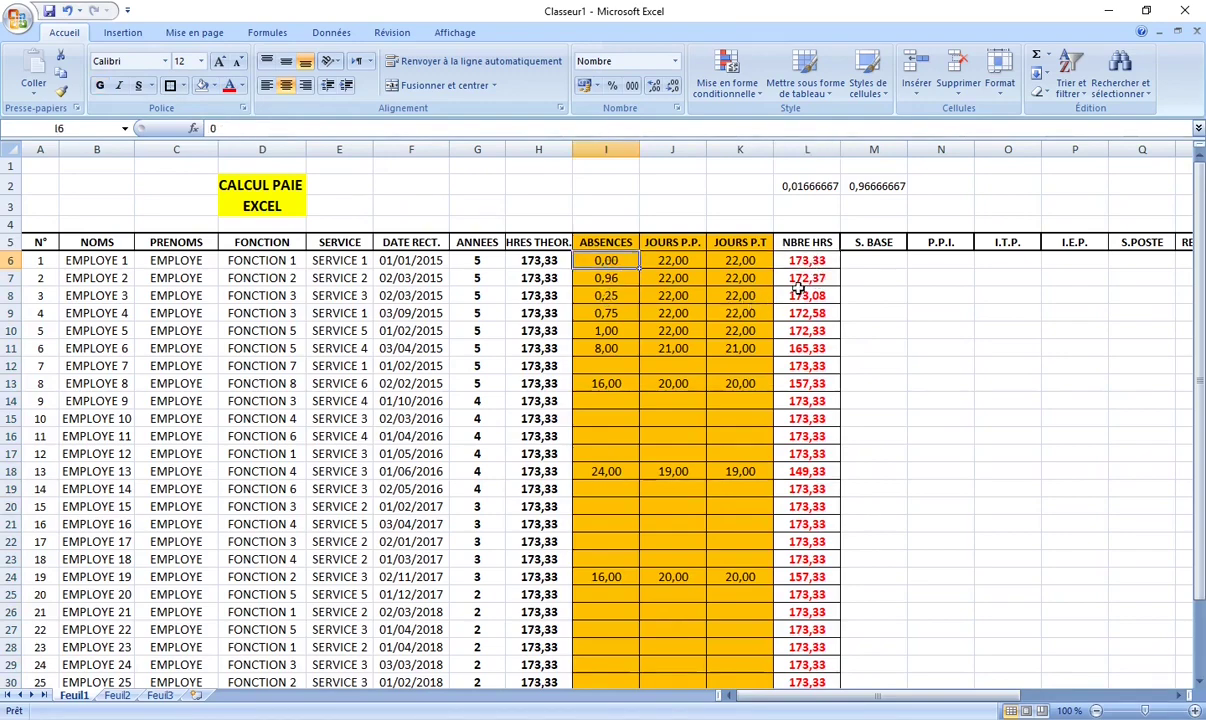
click(610, 278)
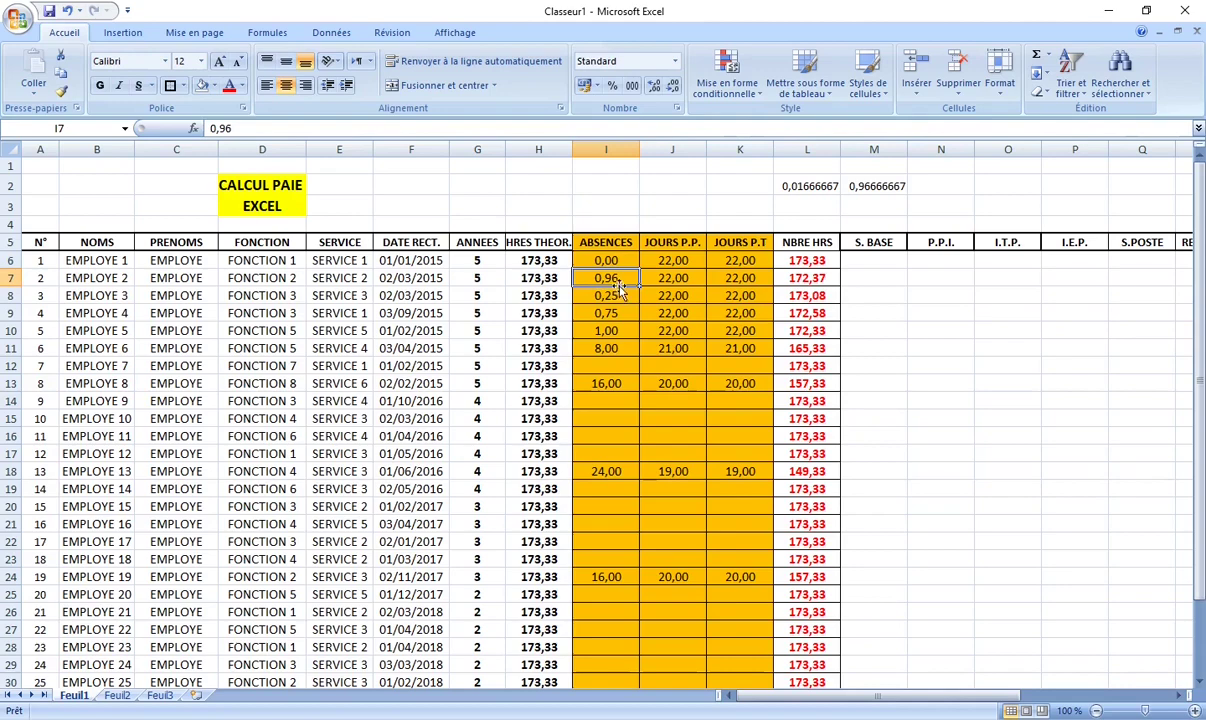
click(810, 279)
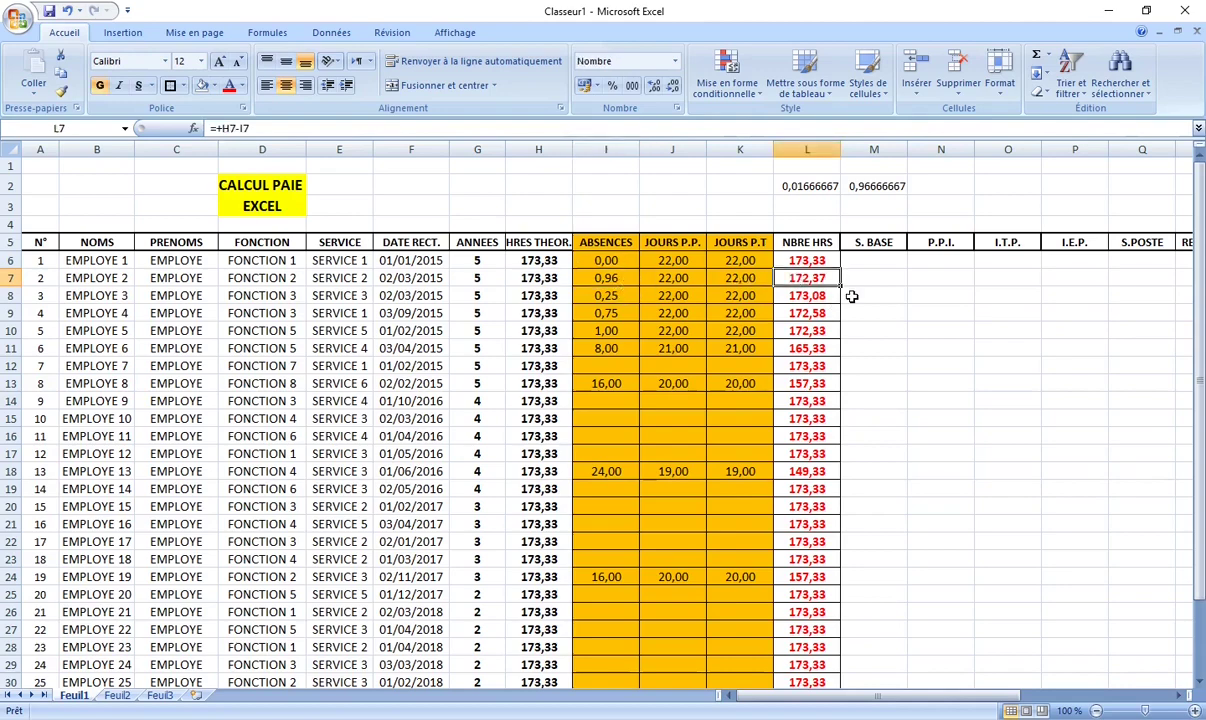
click(603, 297)
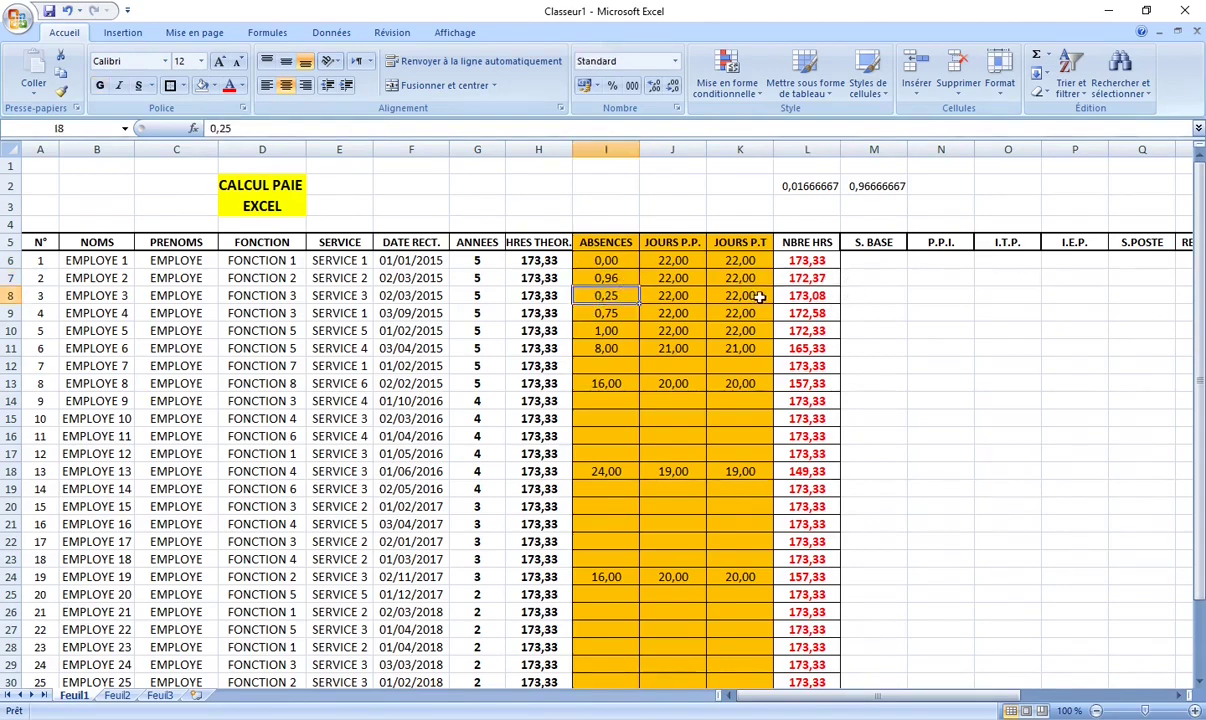
click(815, 296)
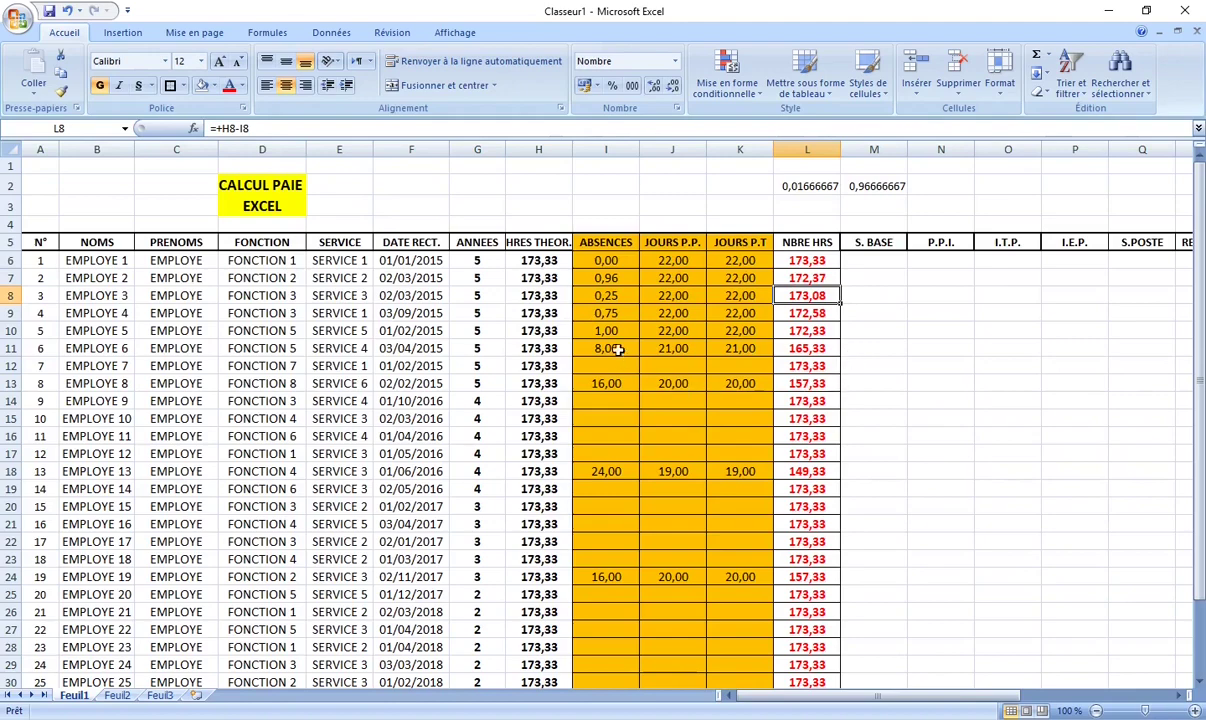
click(618, 349)
click(803, 348)
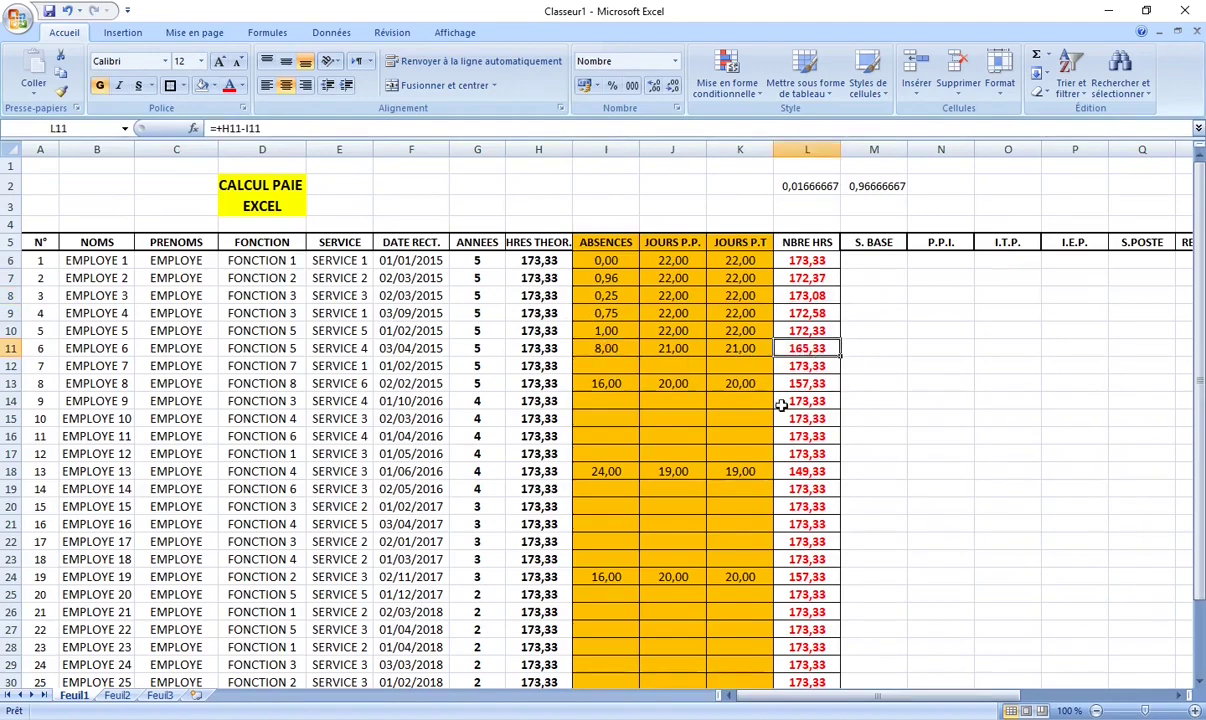
click(603, 383)
click(810, 385)
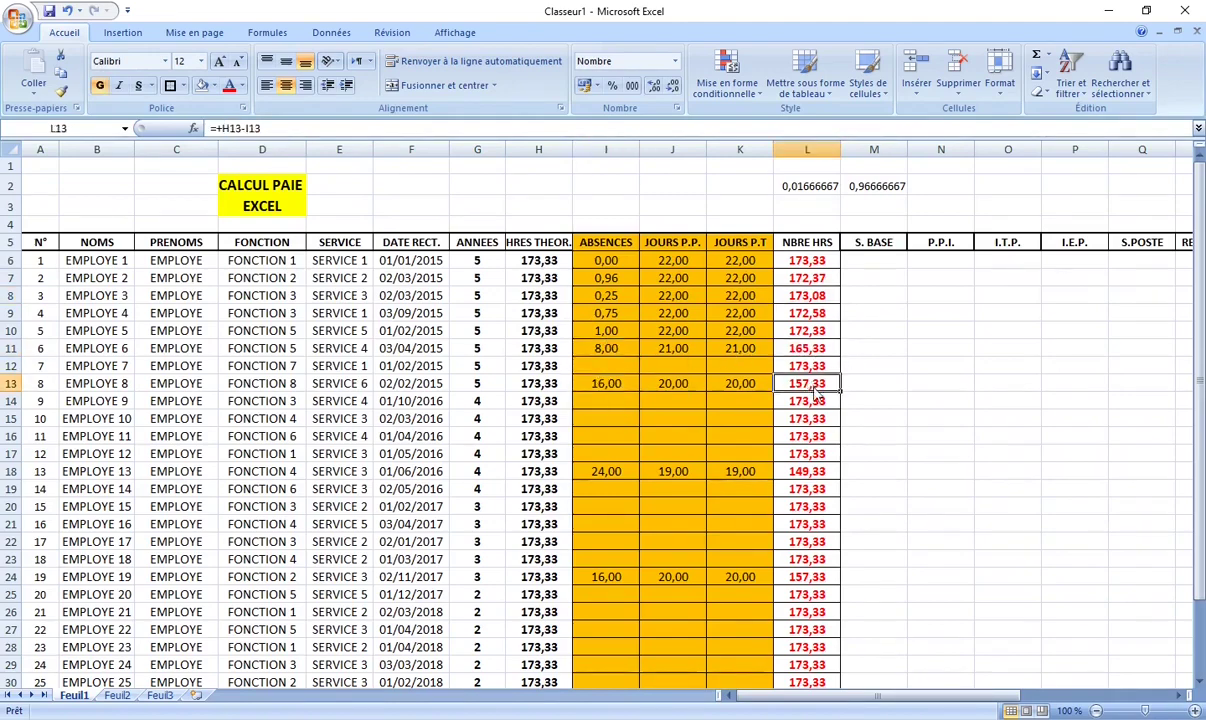
click(612, 472)
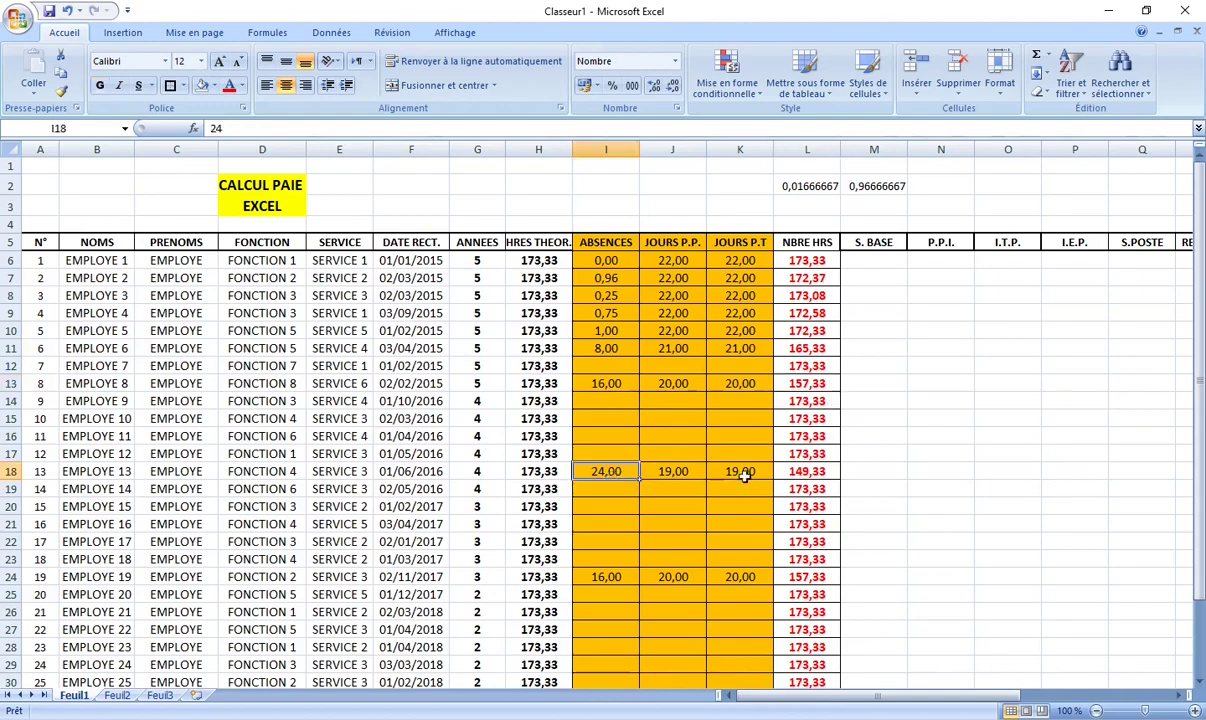
click(827, 468)
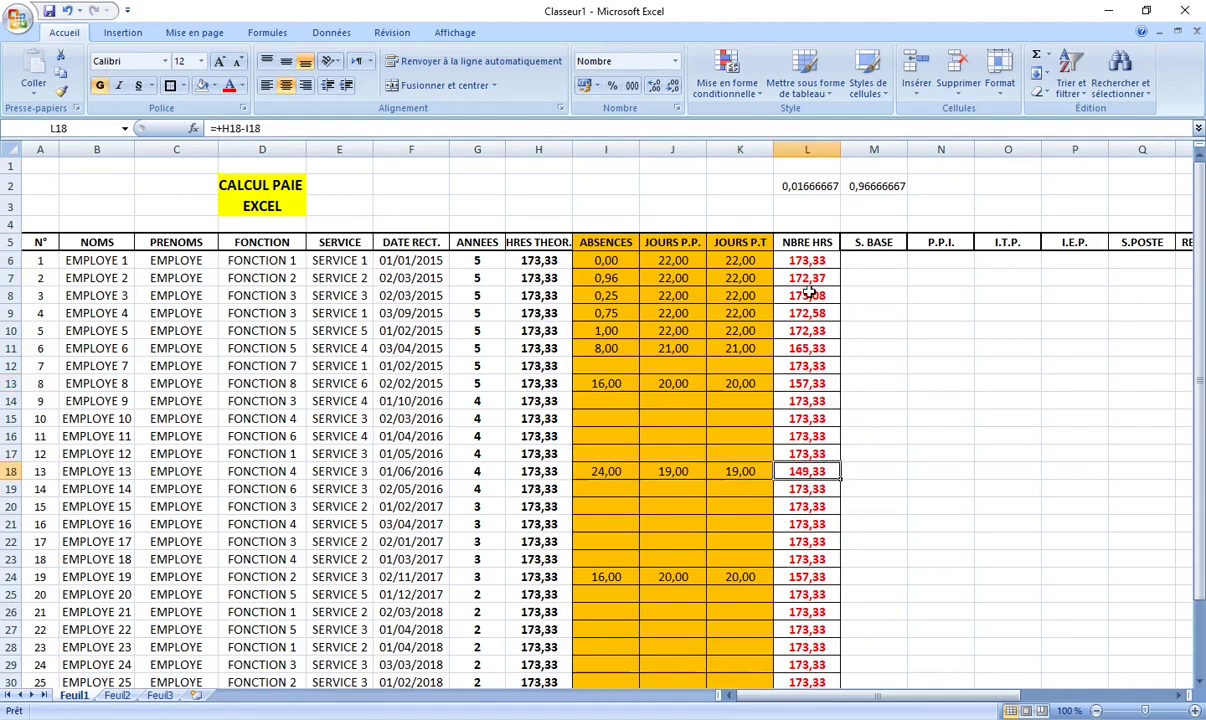
click(872, 264)
Step: Insert a blank column before SERVICE and give it the heading S.BASE
key(ctrl+z)
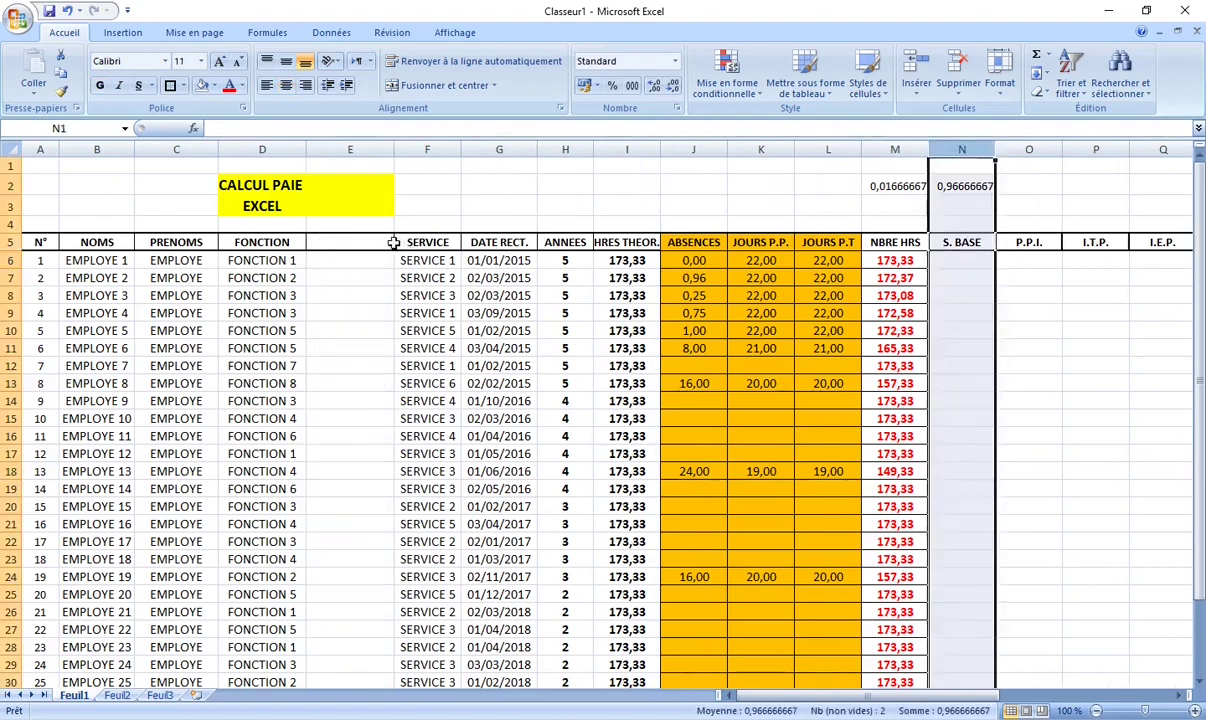
text(s)
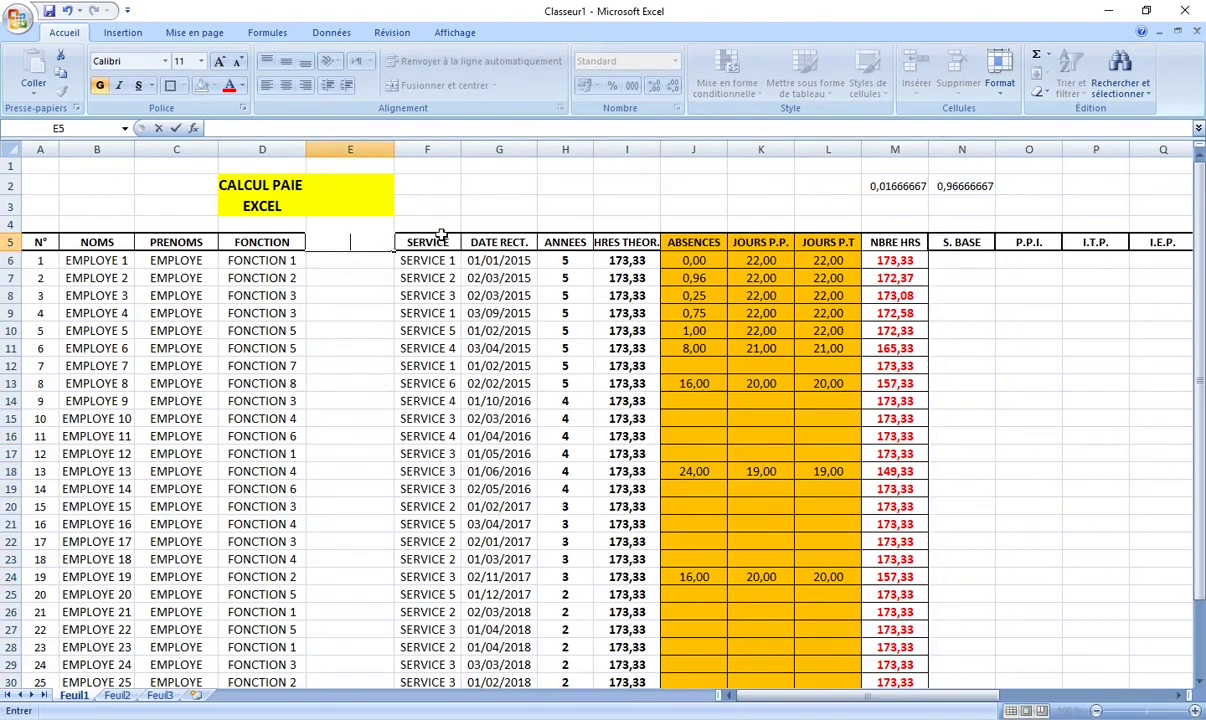
text(.BA)
text(SE)
key(Return)
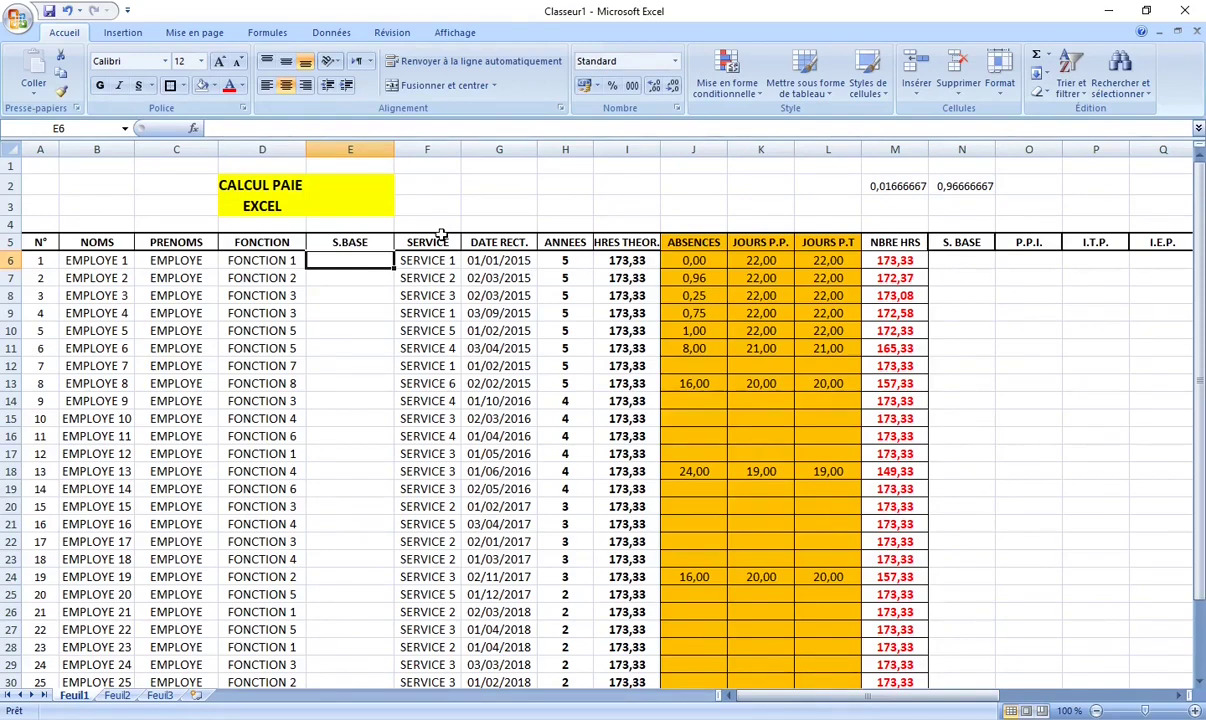
Step: Enter 20000,00 as the first employee's base salary in E6, in two-decimal number format
text(20000)
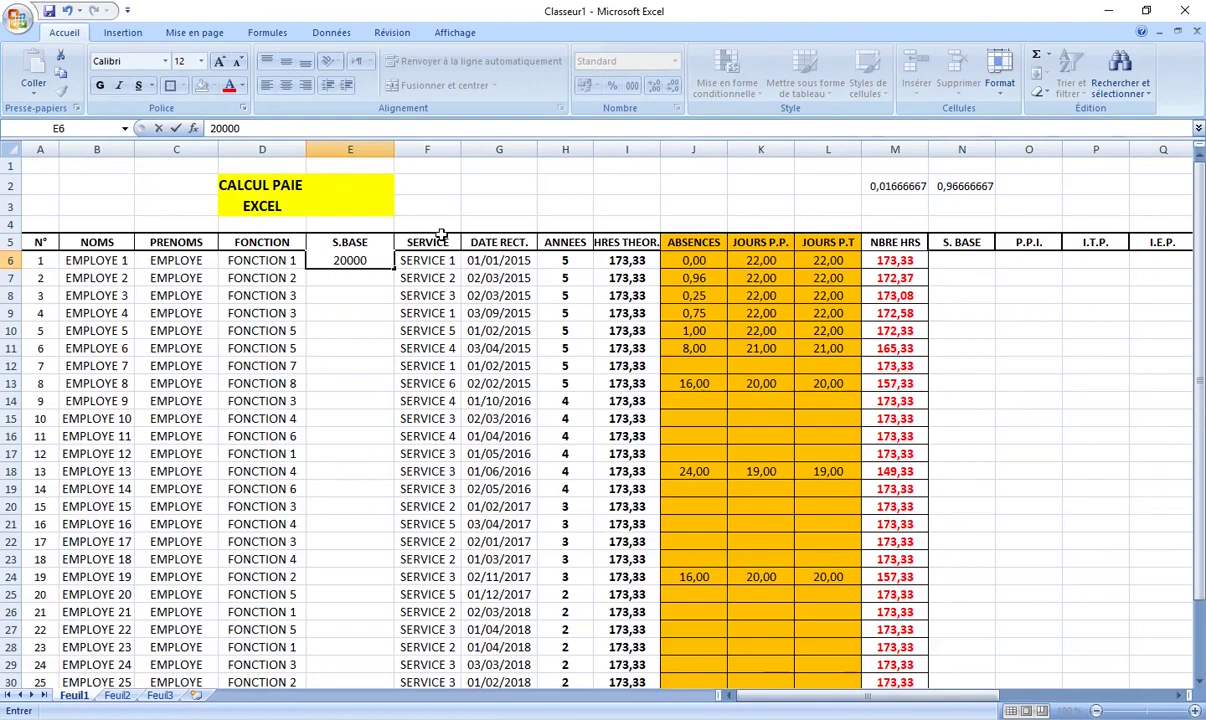
text(,00)
click(357, 378)
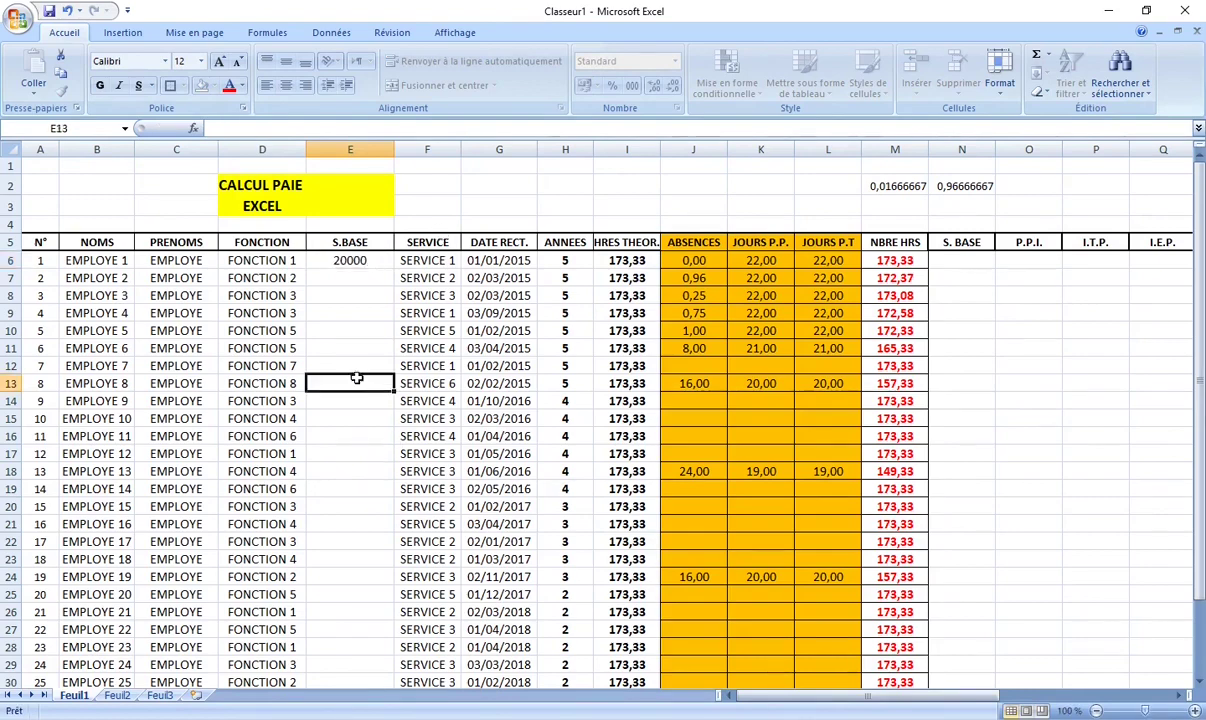
drag(369, 261, 337, 253)
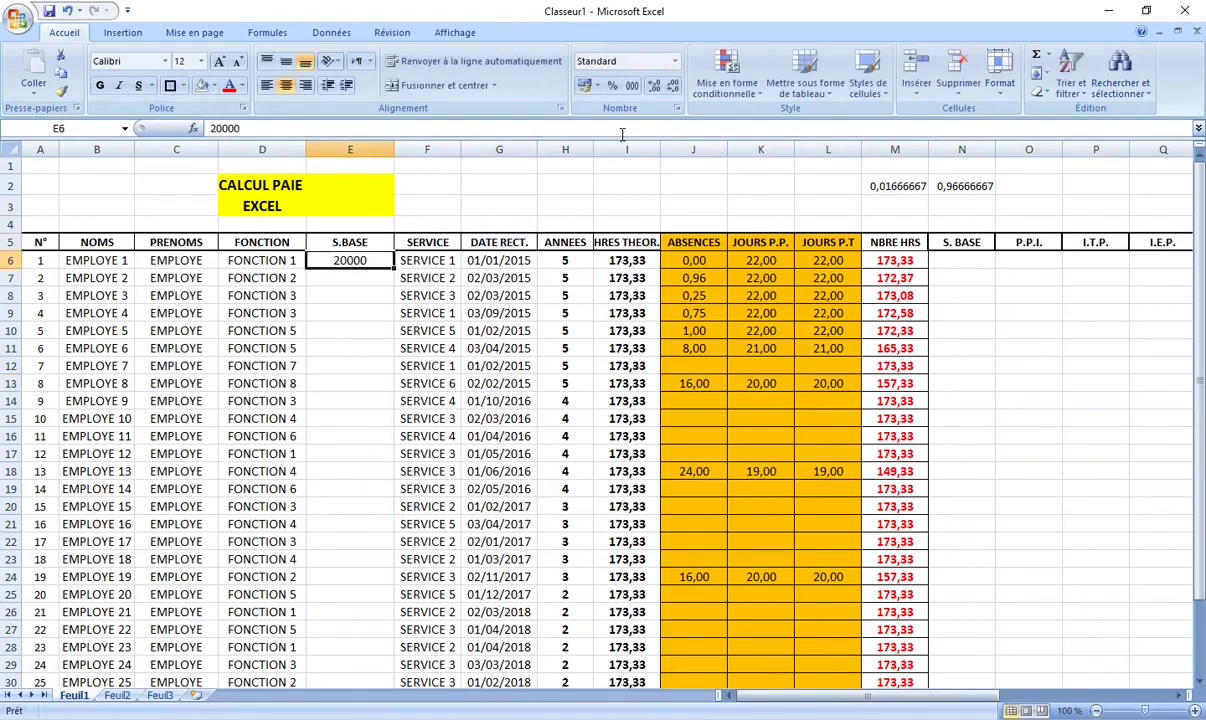
click(652, 86)
click(652, 86)
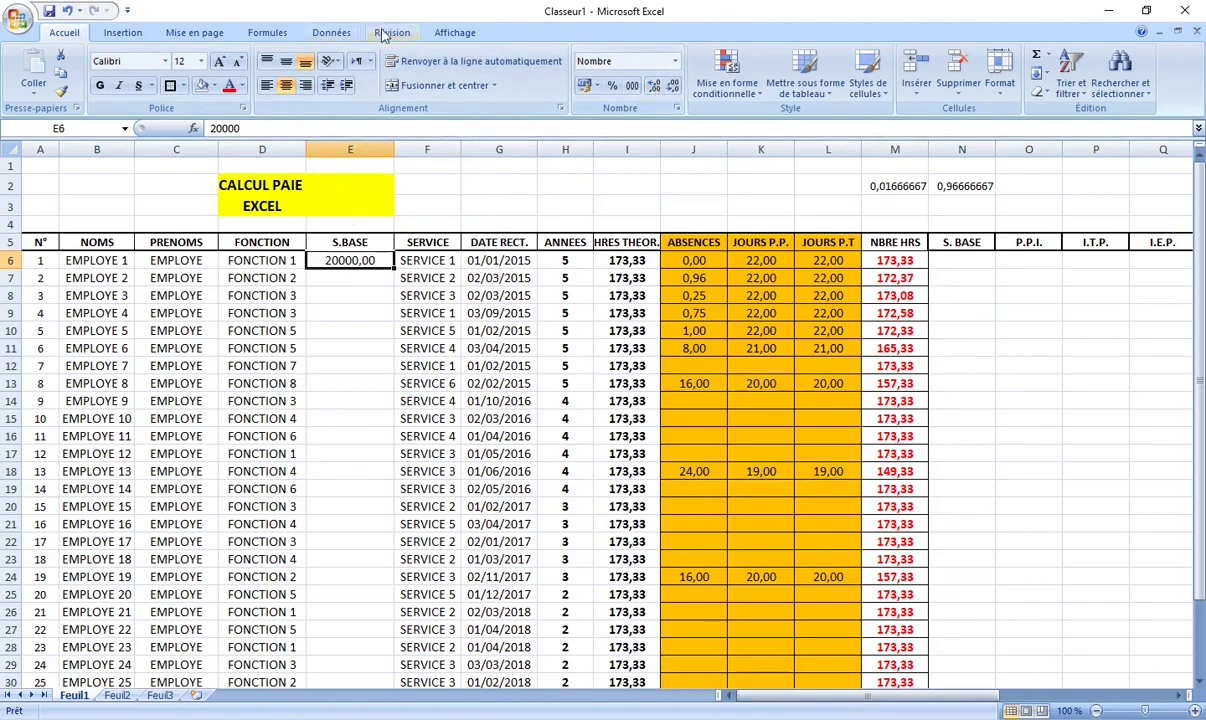
click(285, 261)
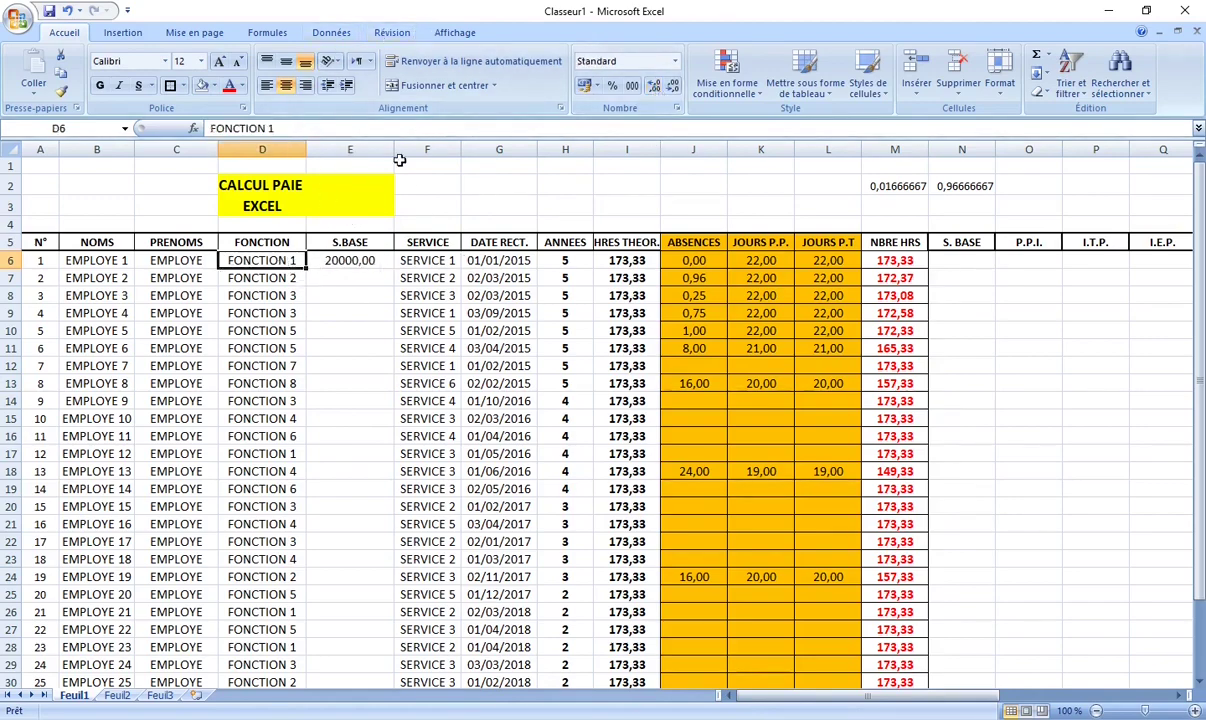
click(452, 34)
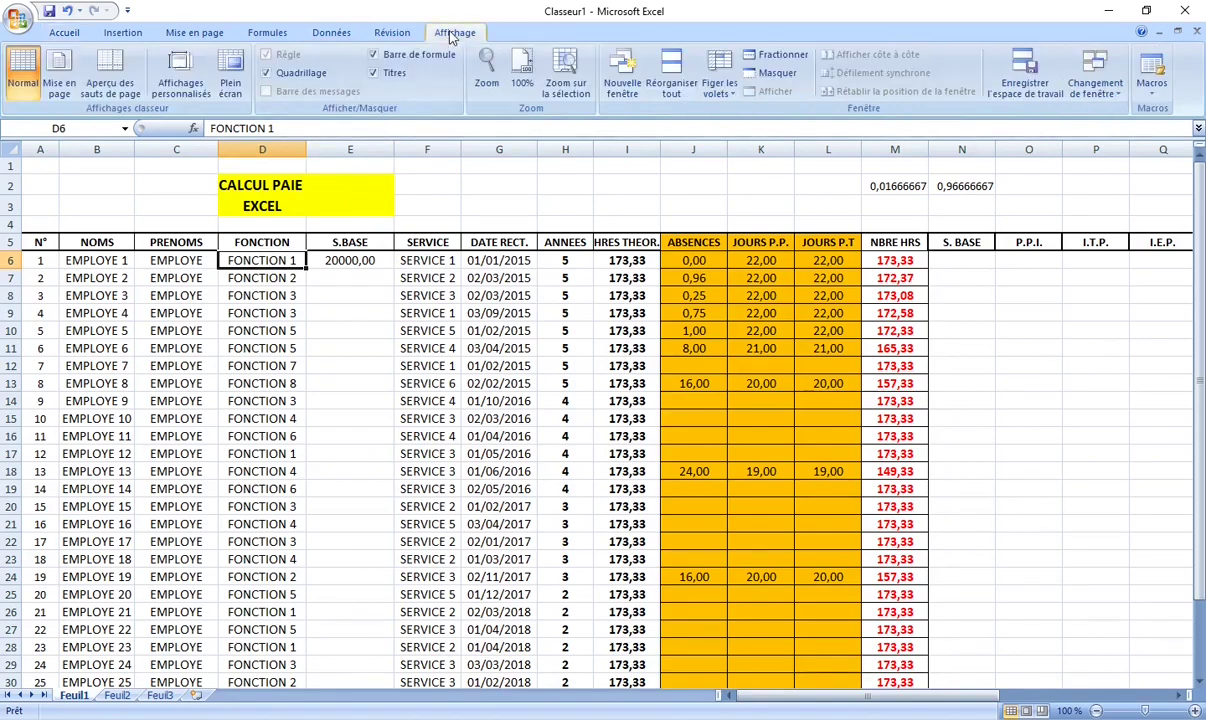
Step: Turn on AutoFilter for the payroll table headers from the Données tab
click(395, 34)
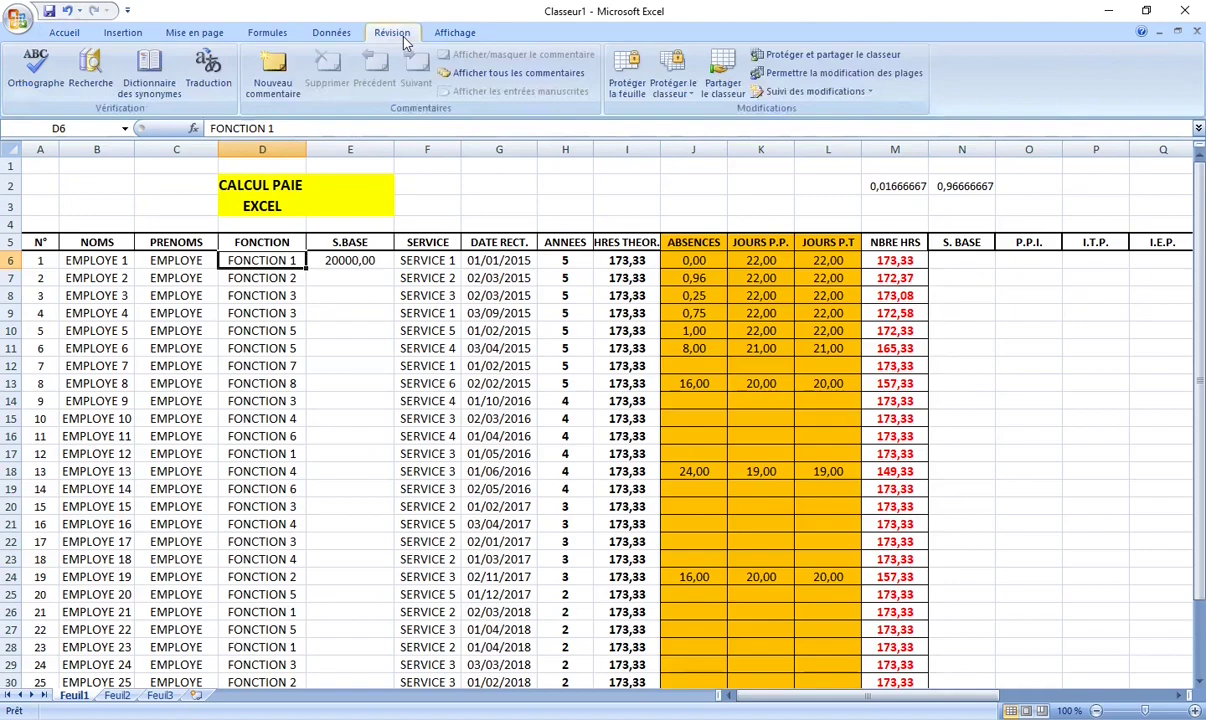
click(327, 36)
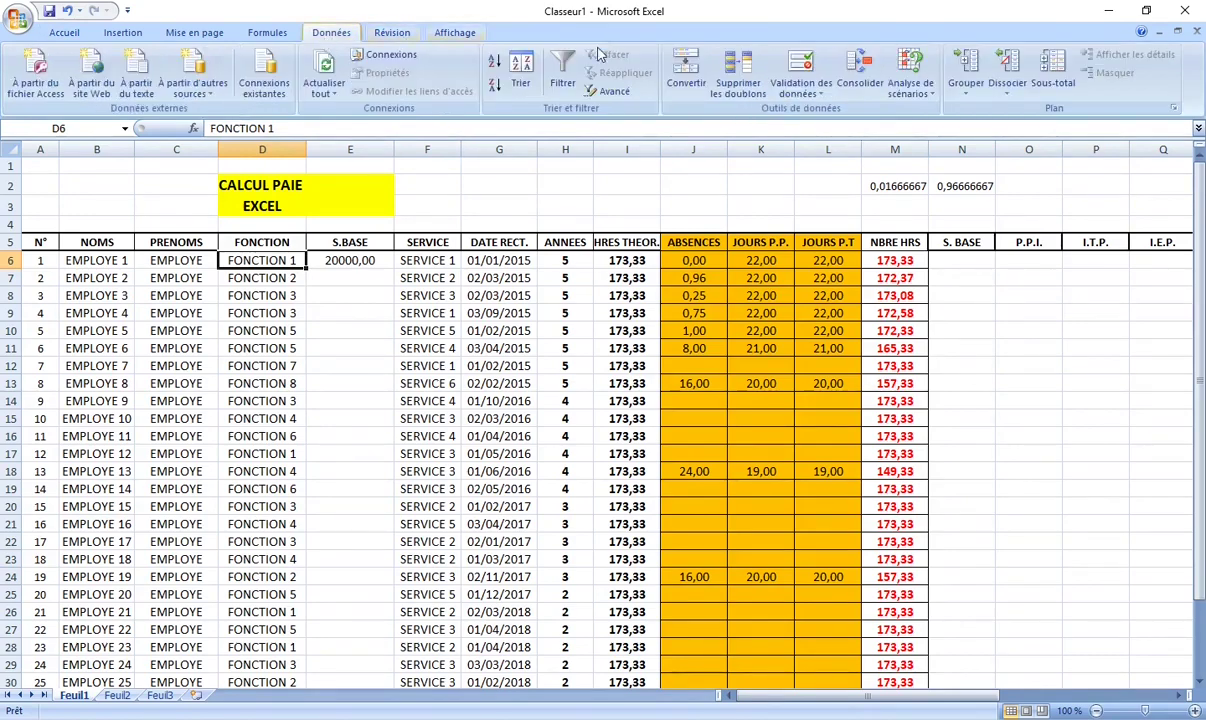
click(564, 72)
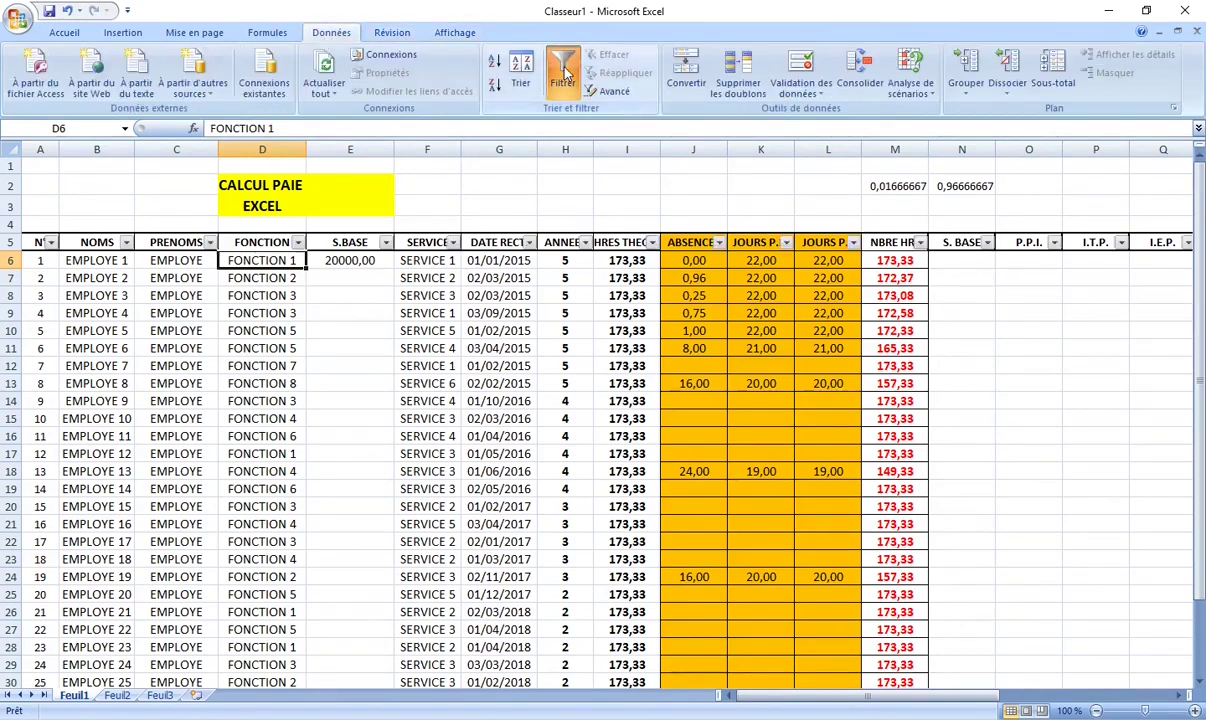
Step: Filter the FONCTION column to keep only FONCTION 1, unticking FONCTION 2 through 8
click(297, 242)
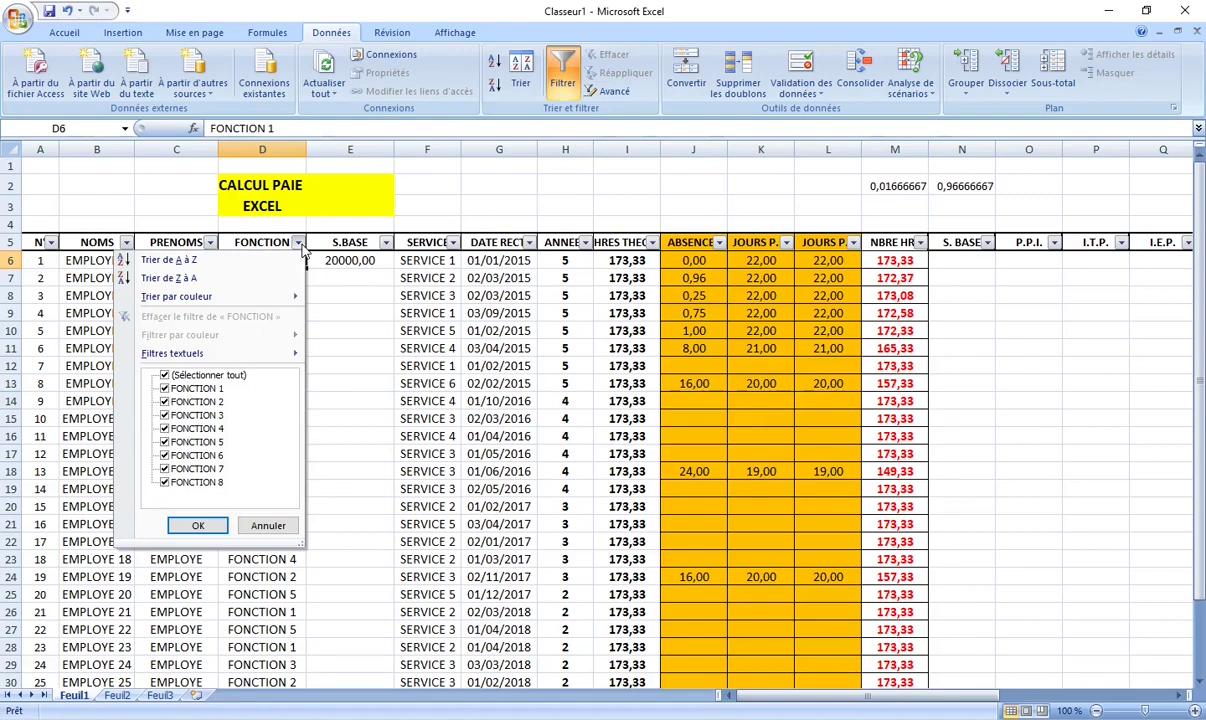
click(165, 402)
click(165, 415)
click(165, 428)
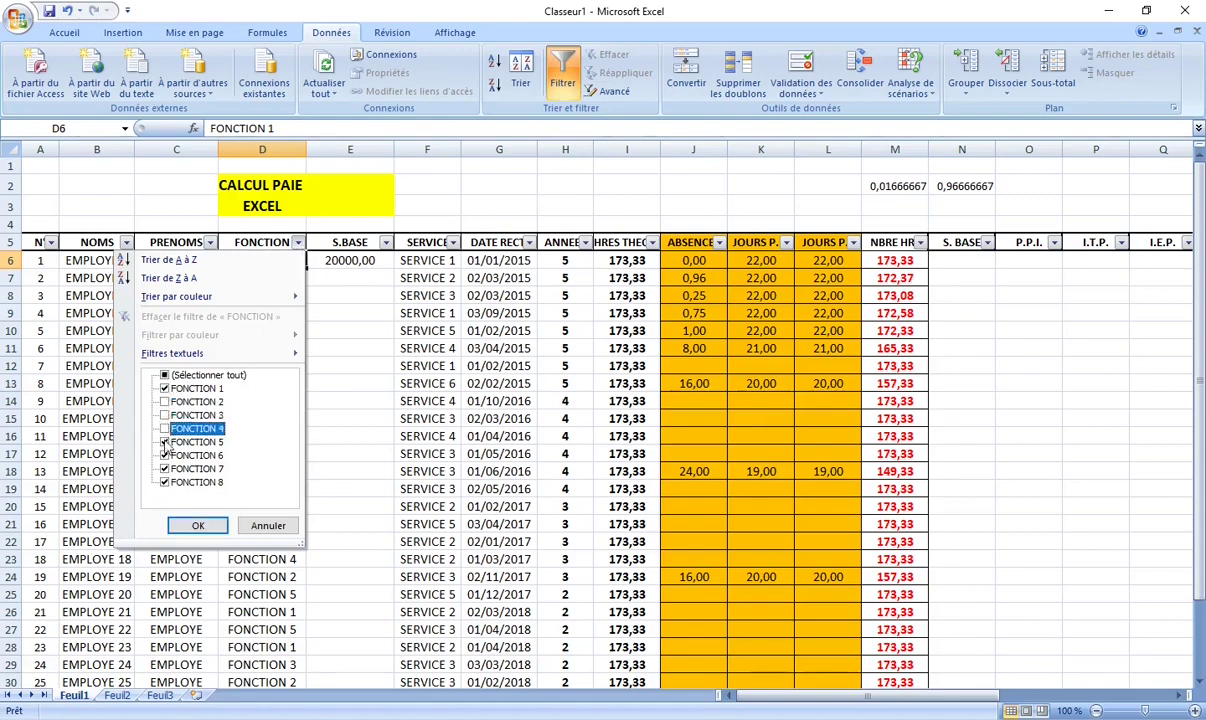
click(165, 442)
click(165, 455)
click(165, 469)
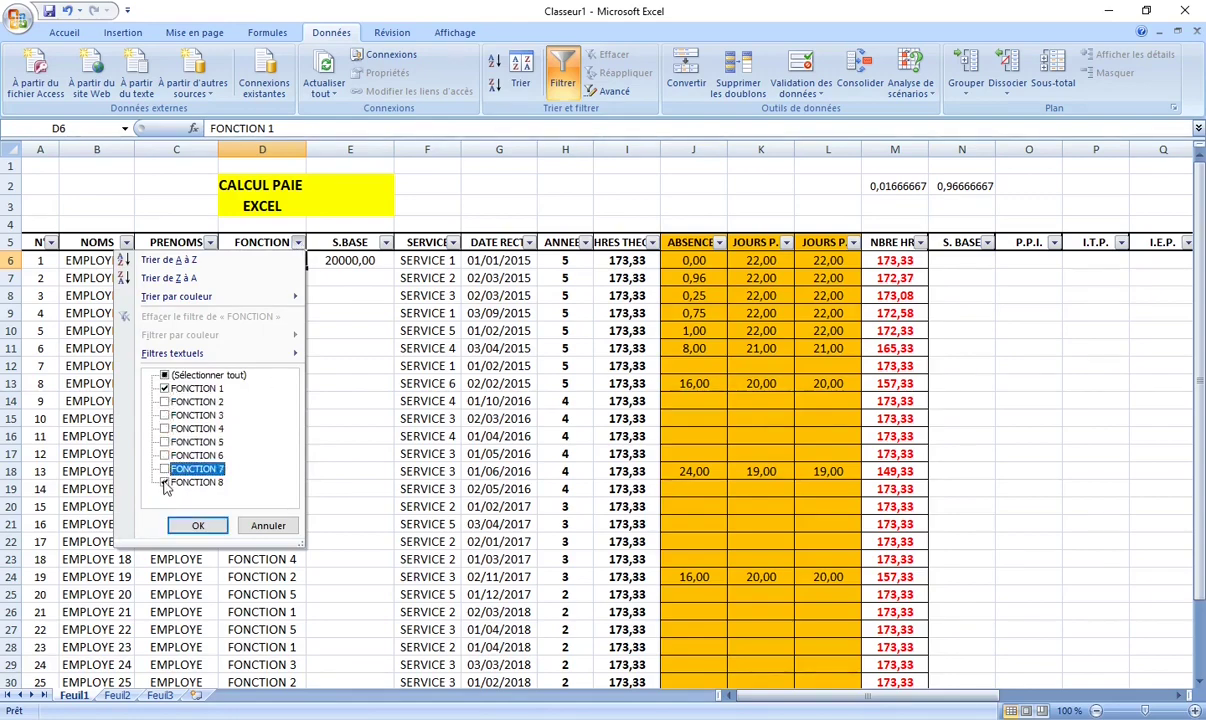
click(165, 482)
click(197, 524)
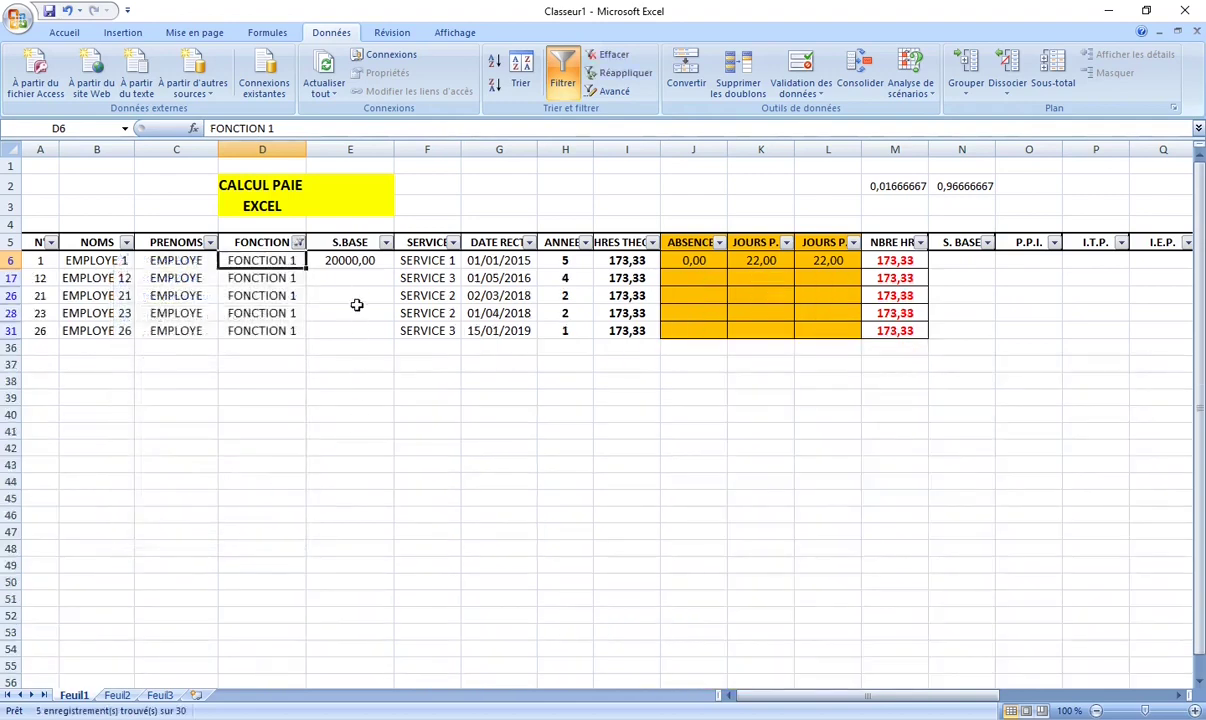
Step: Copy 20000,00 from E6 into the S.BASE cells of the other FONCTION 1 employees
click(350, 265)
right_click(350, 265)
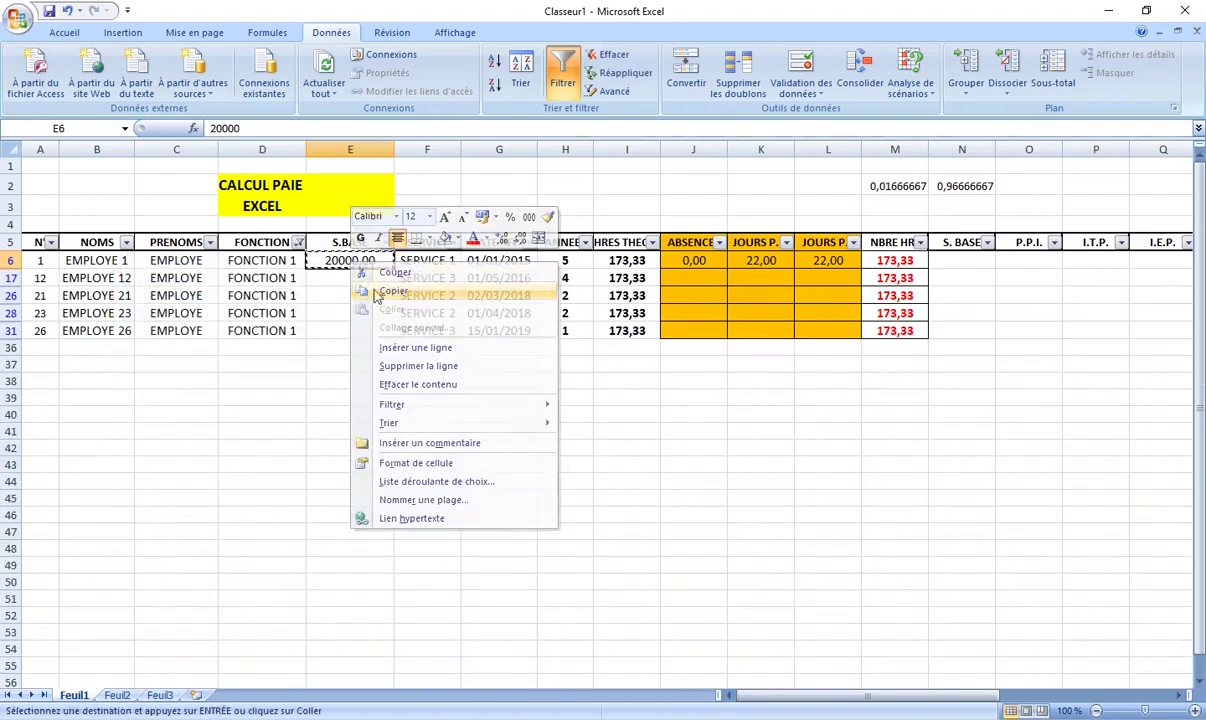
click(372, 291)
click(348, 274)
drag(348, 274, 350, 326)
right_click(350, 326)
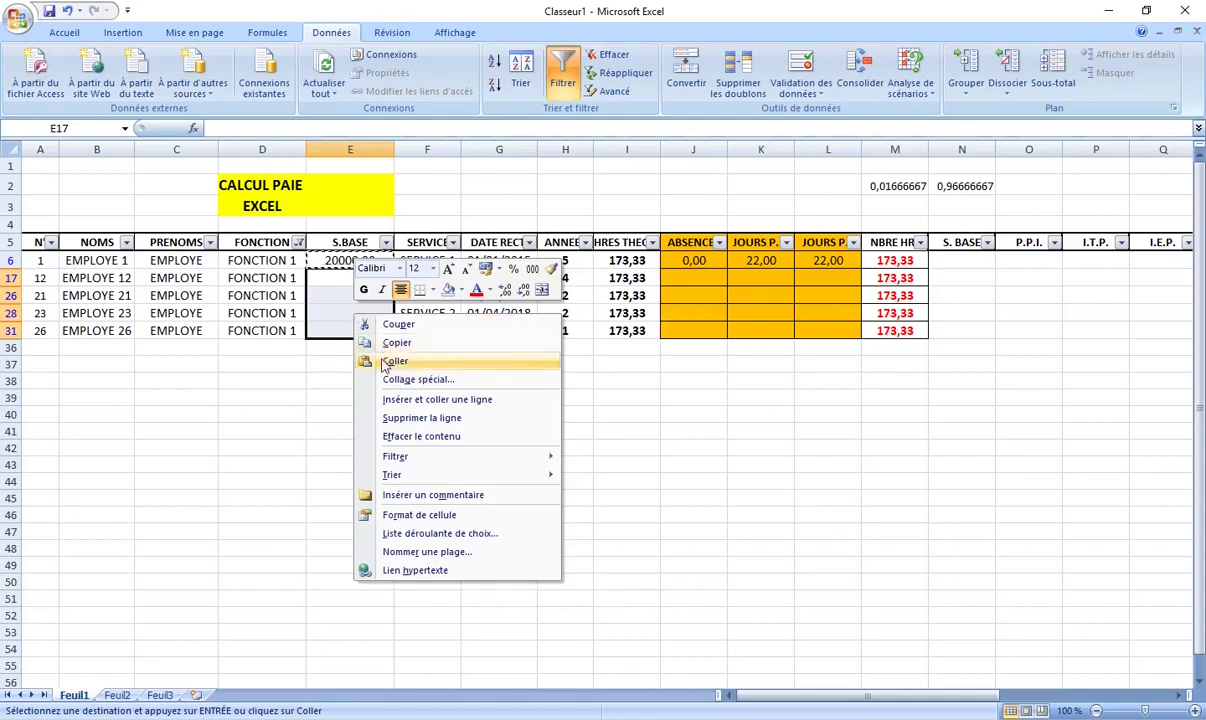
click(362, 361)
click(368, 411)
Step: Change the FONCTION filter to show only FONCTION 2 employees
click(298, 242)
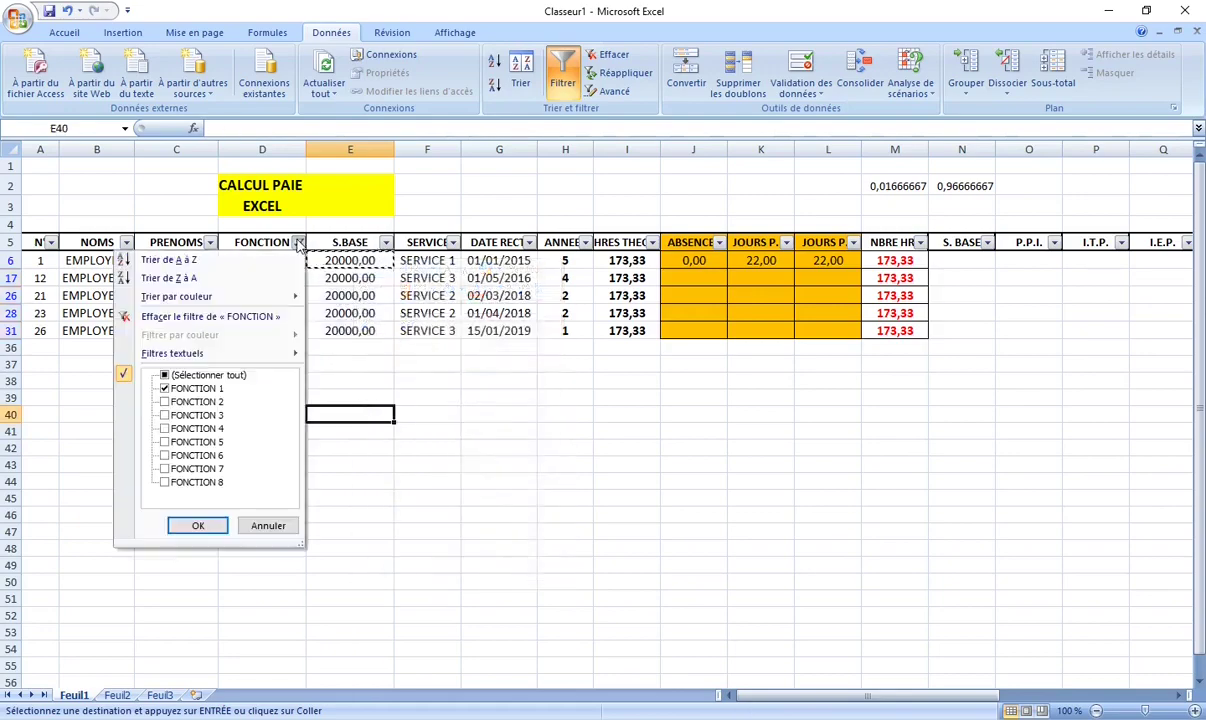
click(165, 388)
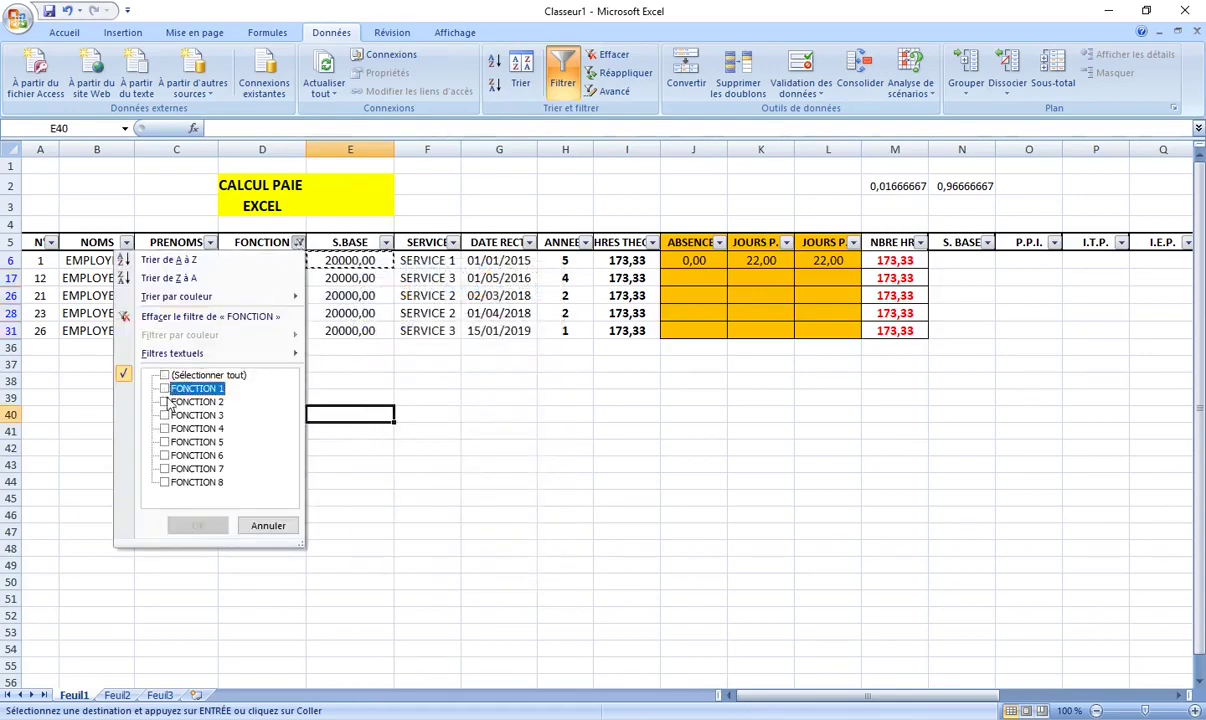
click(165, 401)
click(198, 525)
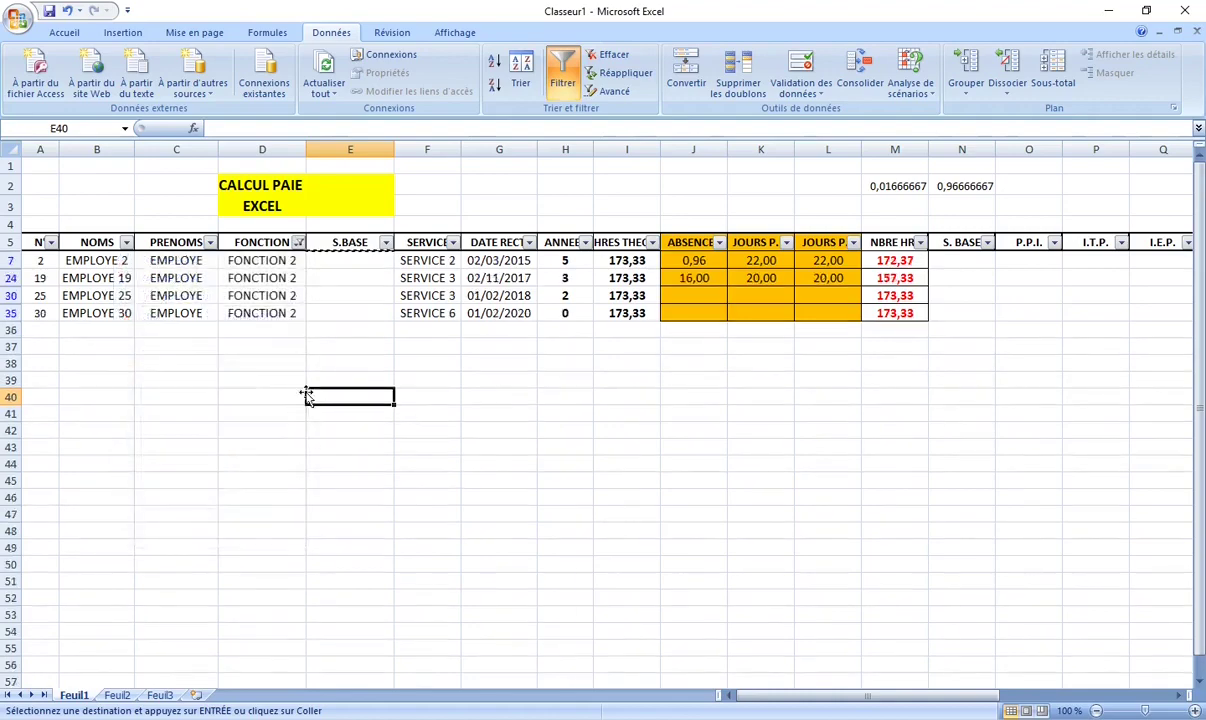
Step: Enter 21000 in E7 and apply its two-decimal number format to the other FONCTION 2 cells
click(340, 260)
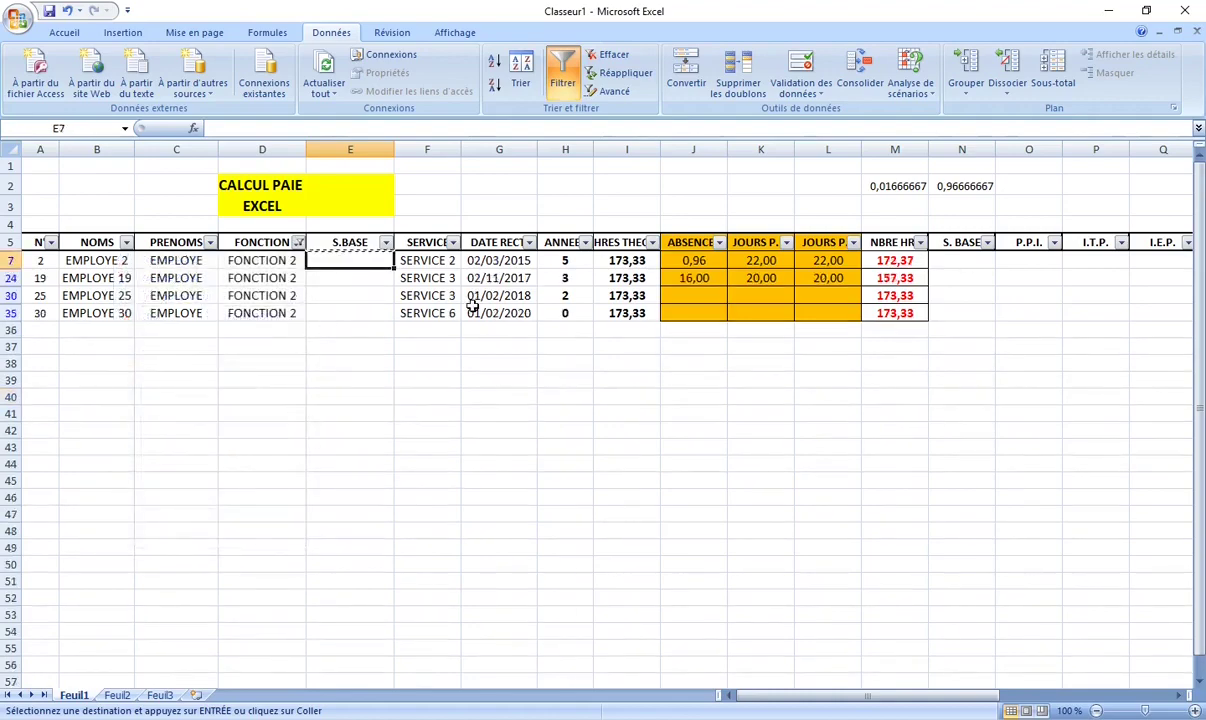
text(21000,00)
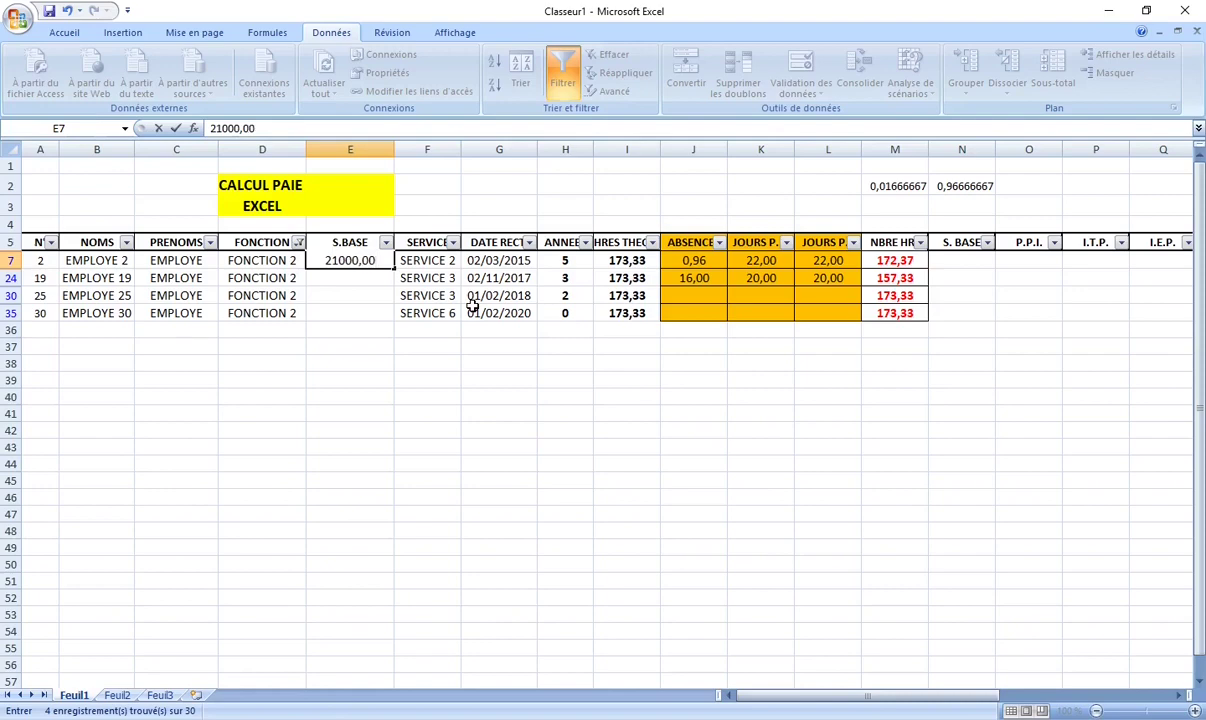
click(355, 328)
click(350, 260)
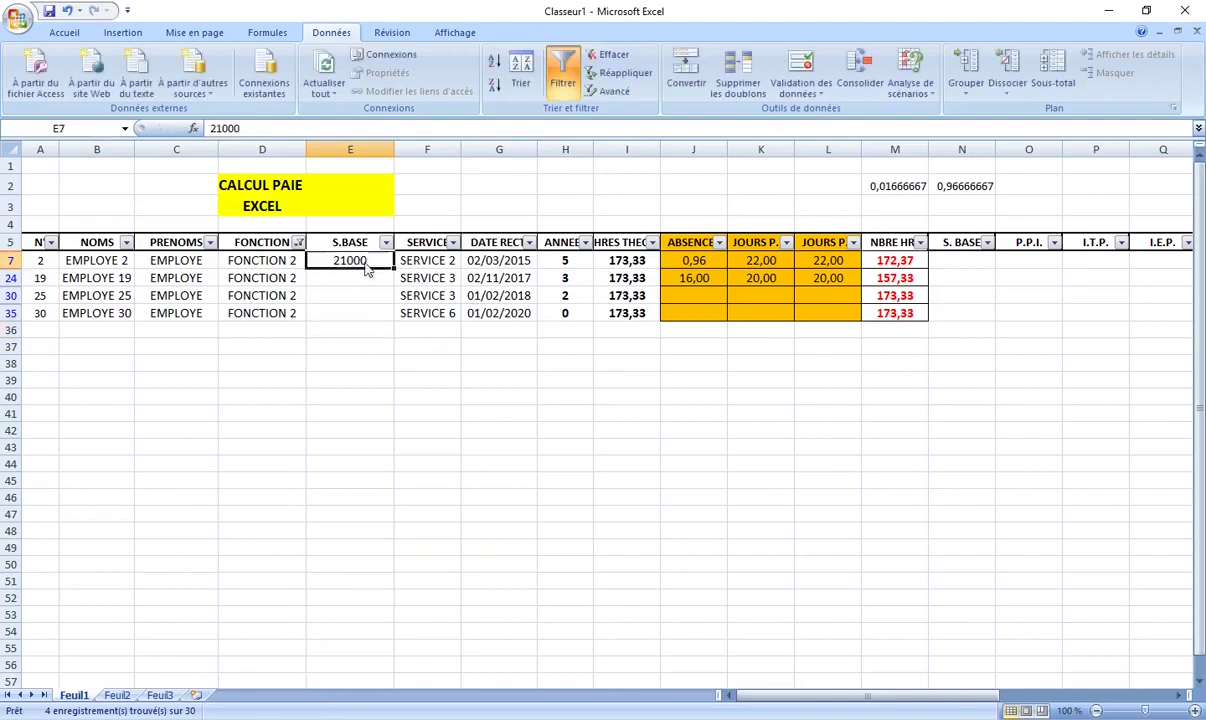
click(63, 32)
click(656, 90)
click(656, 90)
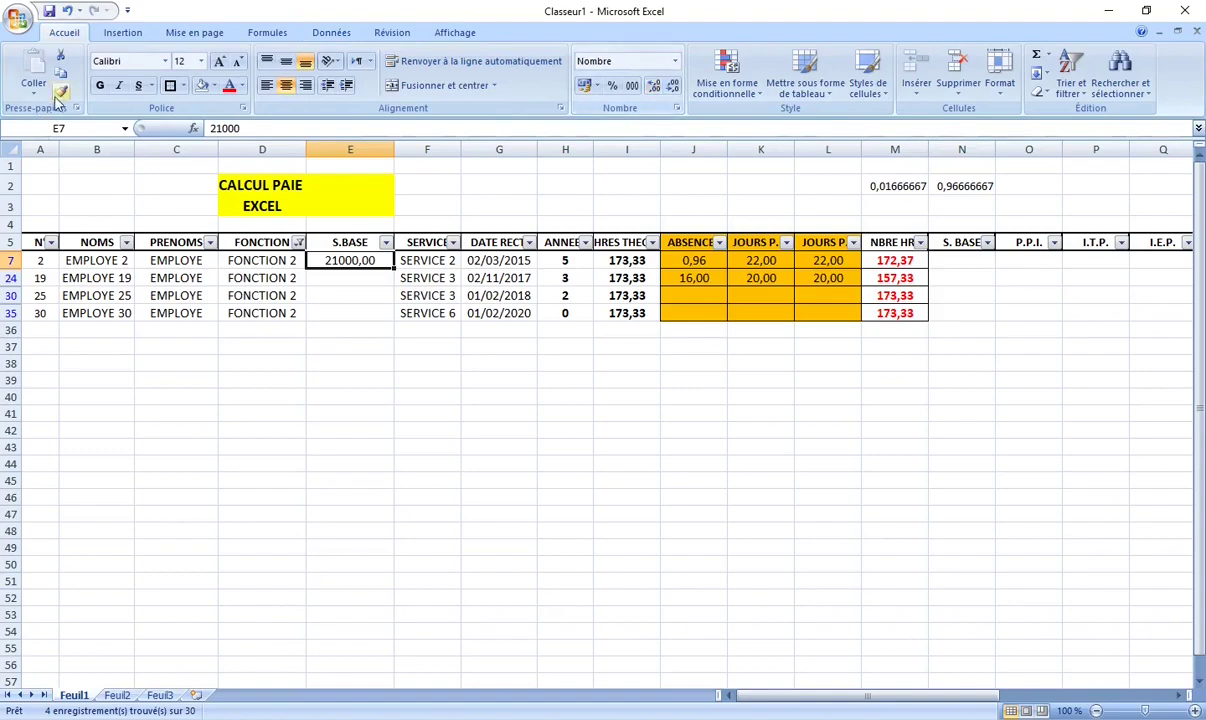
click(61, 91)
drag(341, 278, 339, 306)
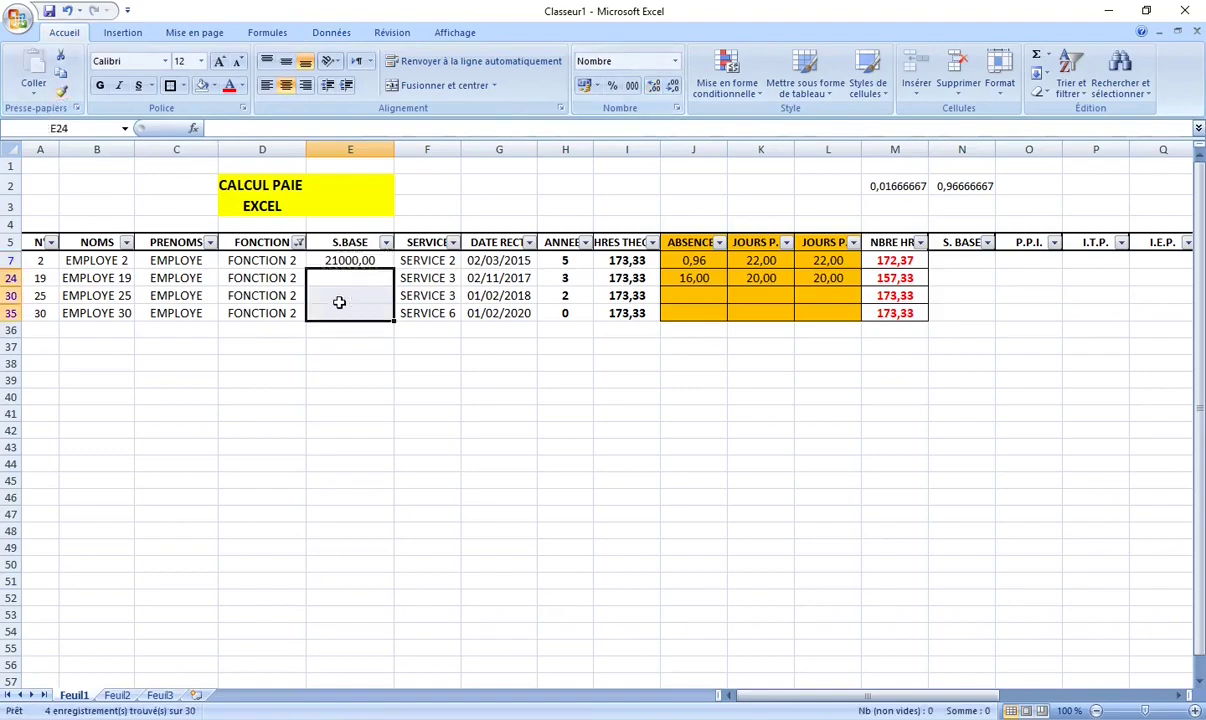
Step: Copy 21000,00 from E7 into the remaining FONCTION 2 S.BASE cells
right_click(338, 297)
click(323, 259)
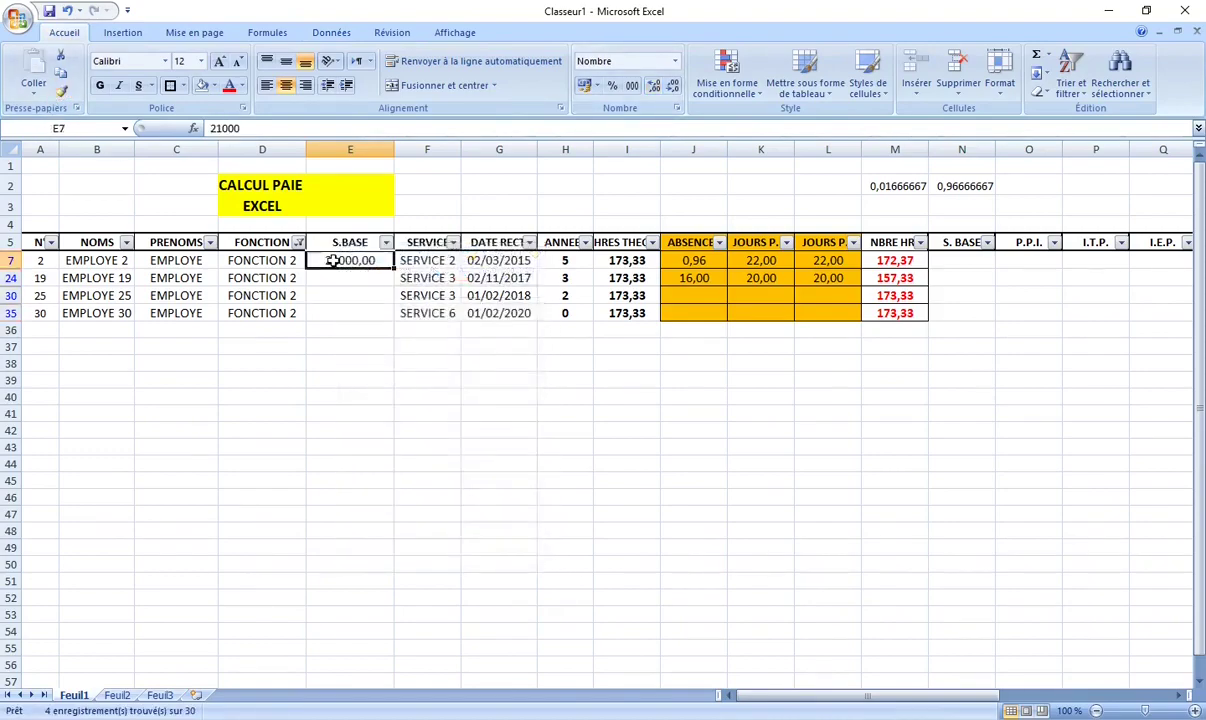
right_click(335, 261)
click(405, 289)
drag(352, 278, 354, 311)
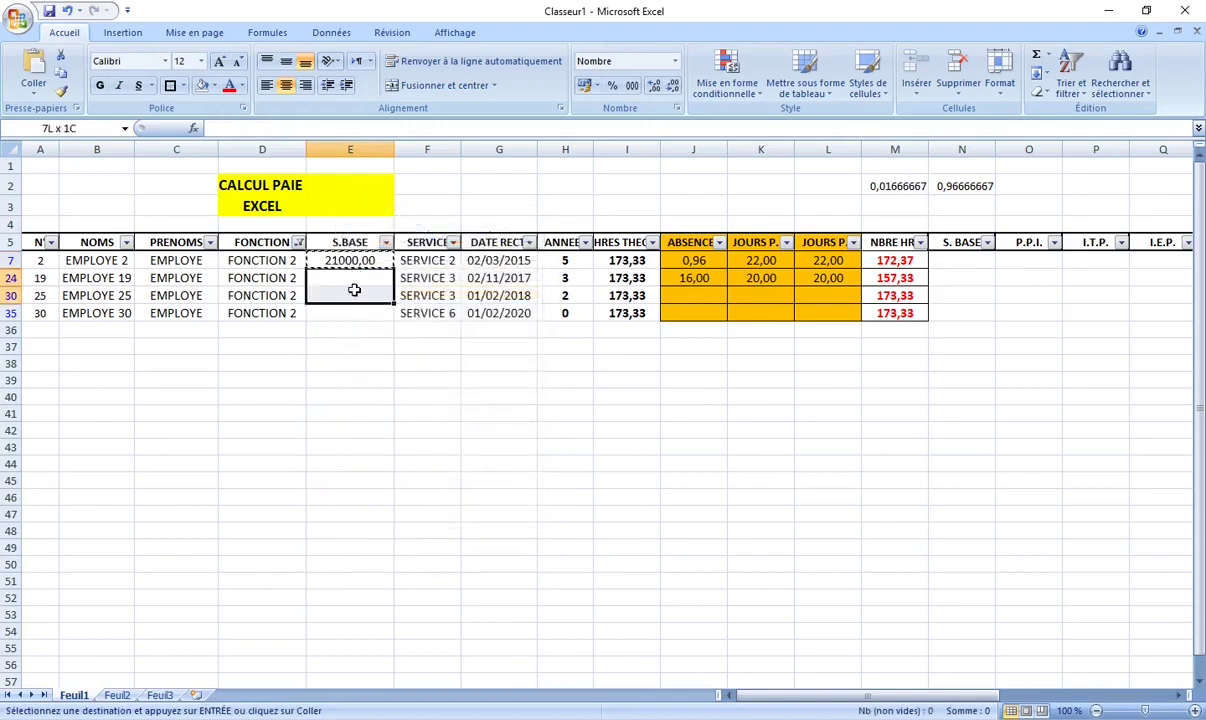
right_click(354, 311)
click(362, 357)
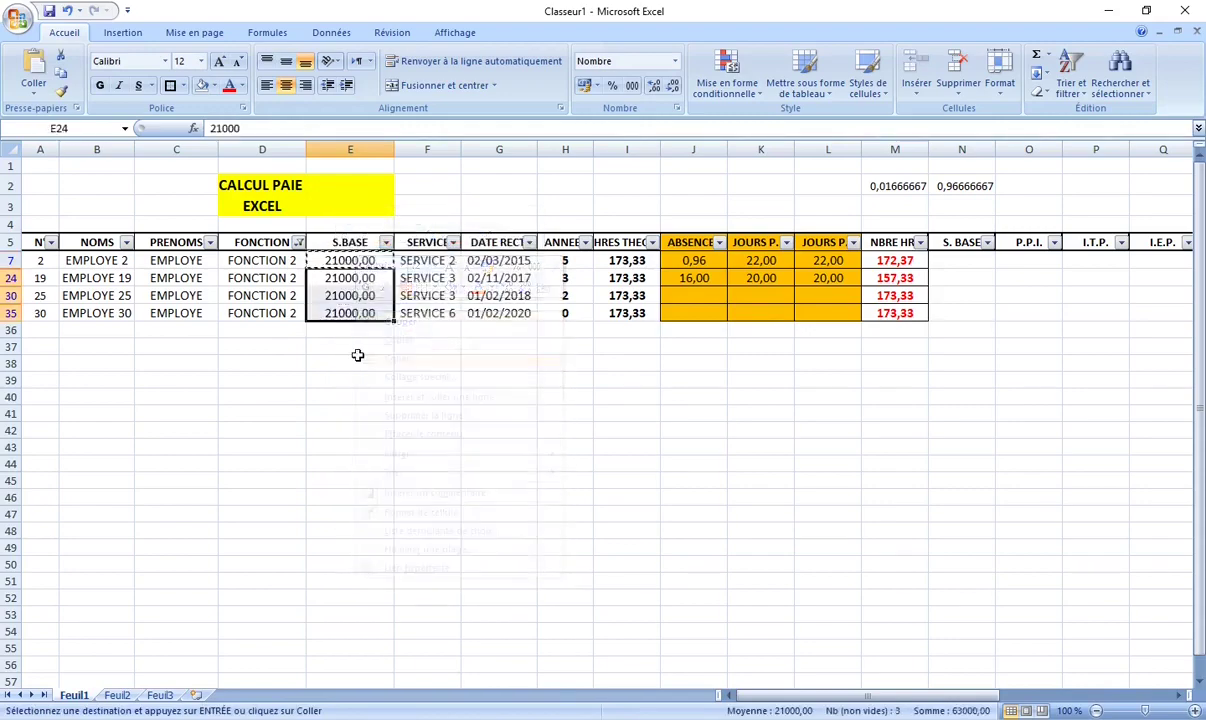
click(352, 362)
double_click(350, 363)
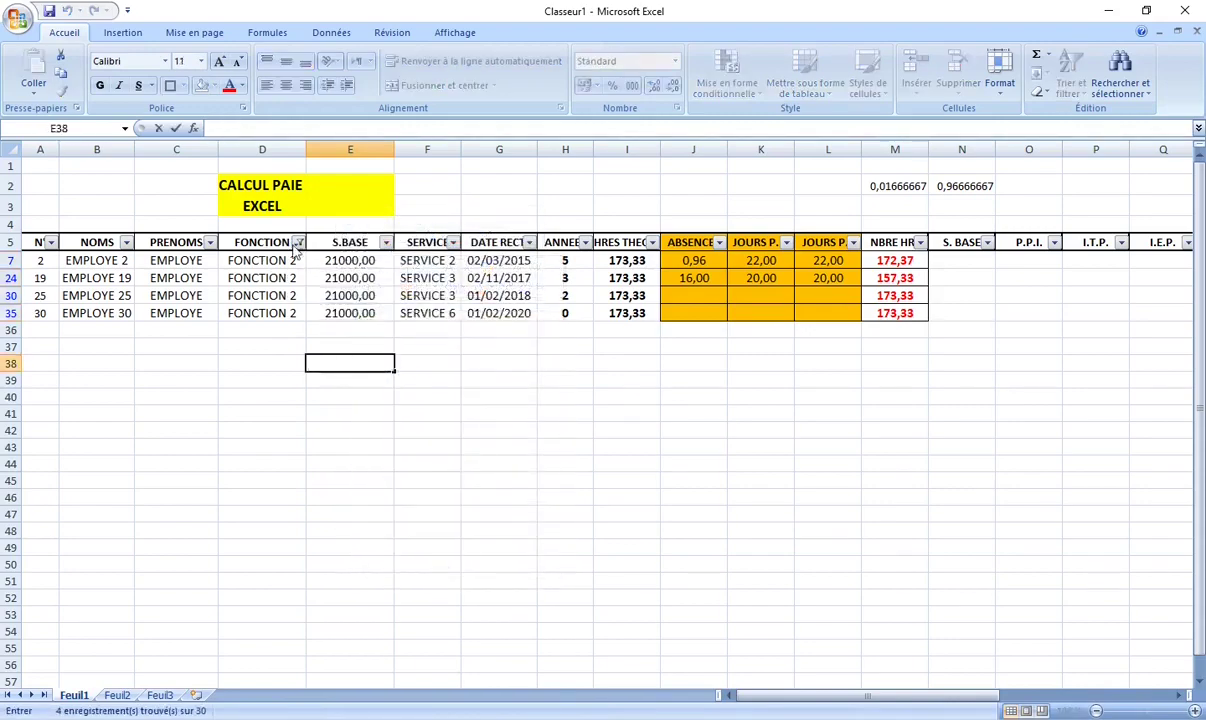
Step: Change the FONCTION filter to show only FONCTION 3 employees
click(299, 243)
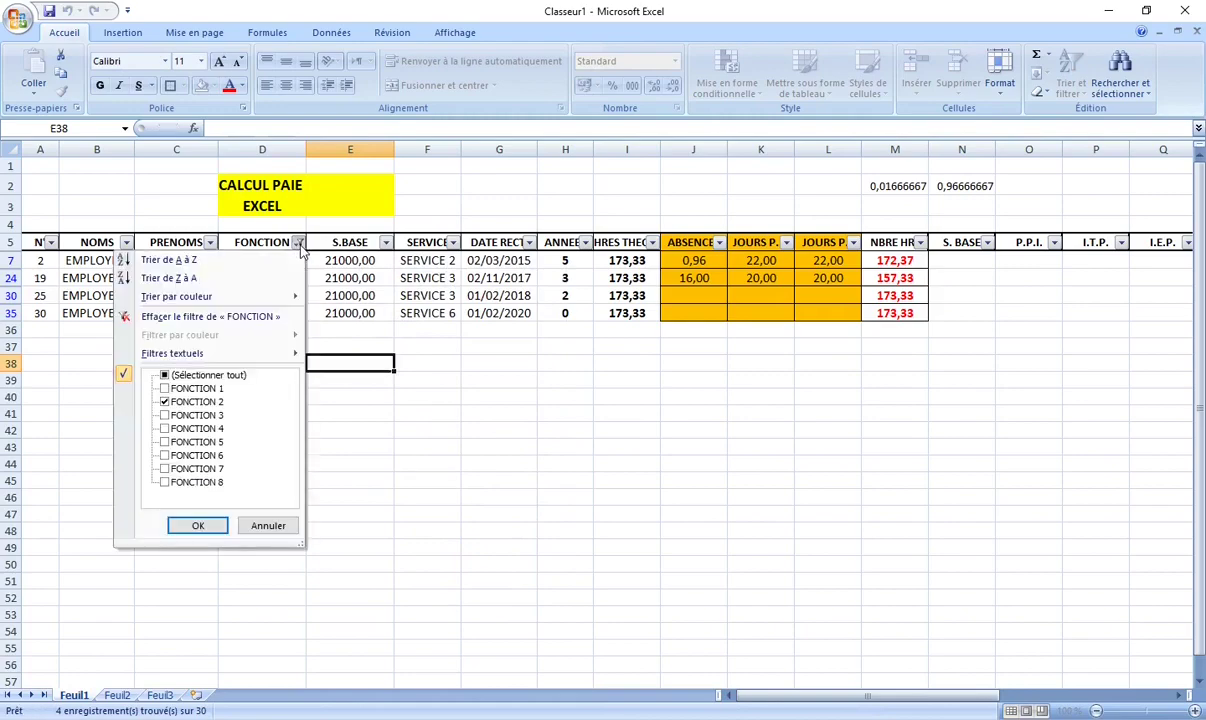
click(164, 415)
click(164, 401)
click(198, 525)
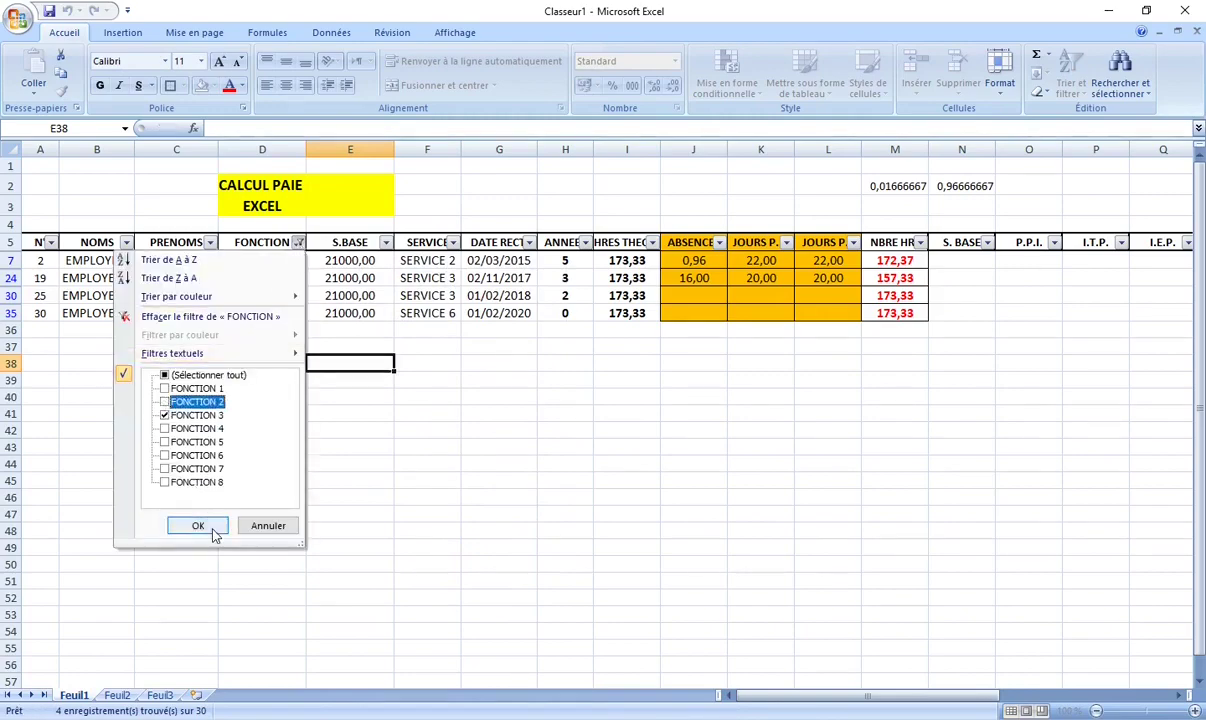
Step: Enter 25000,00 in E8 and copy its two-decimal number format to the FONCTION 3 cells below
click(350, 261)
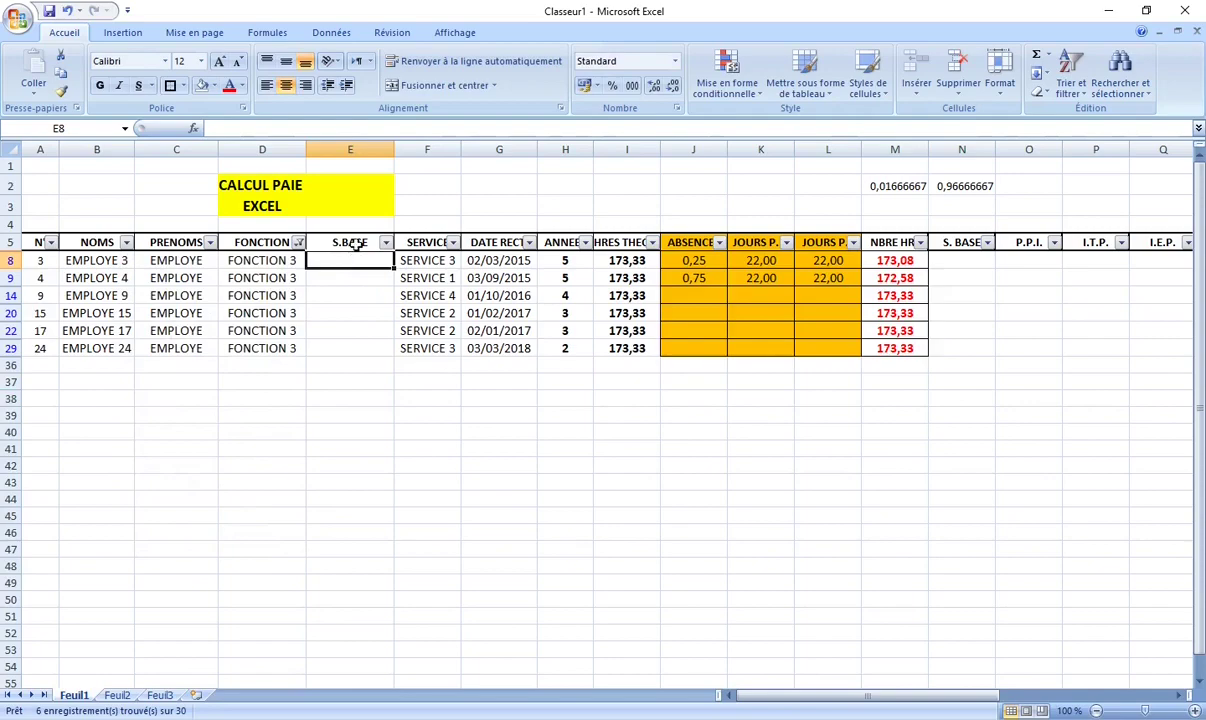
text(25000,00)
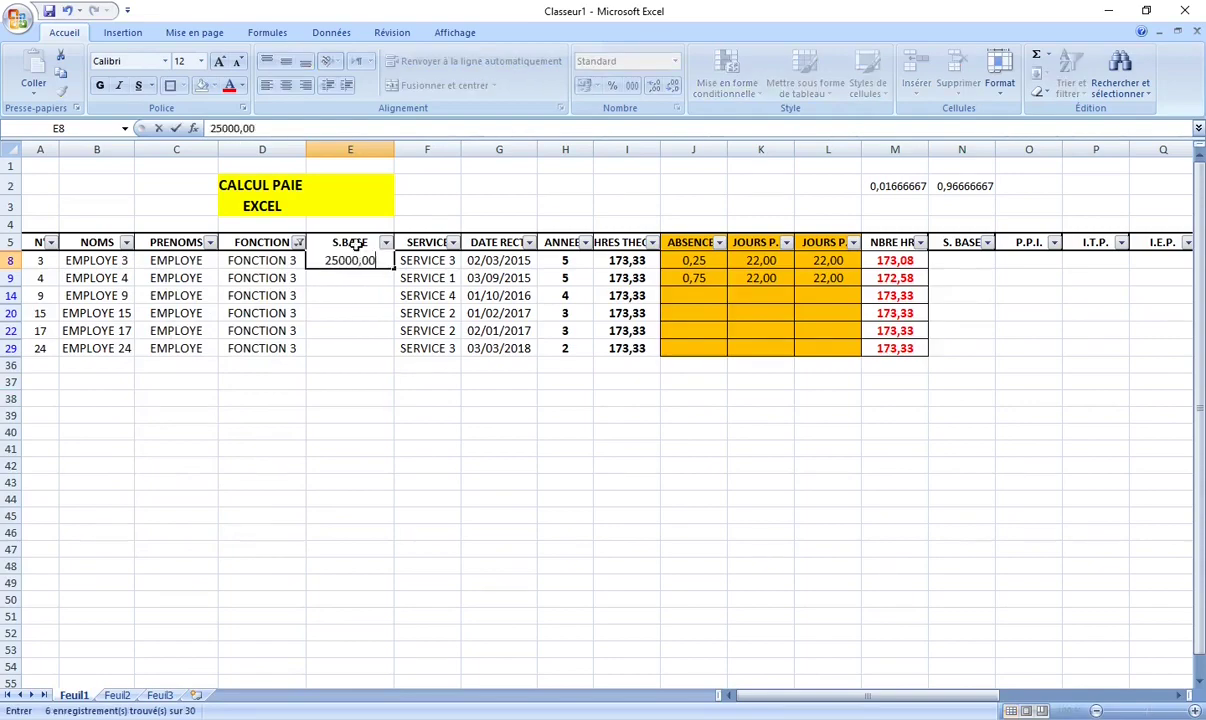
key(Return)
click(352, 261)
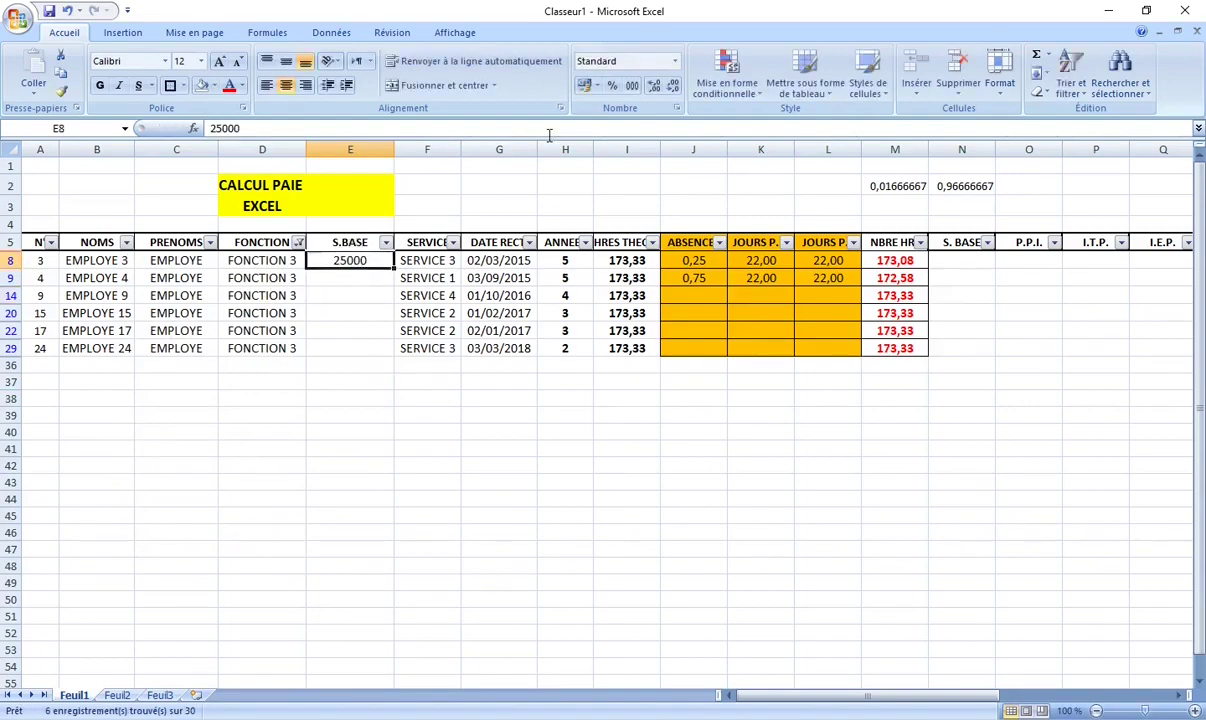
click(651, 86)
click(651, 86)
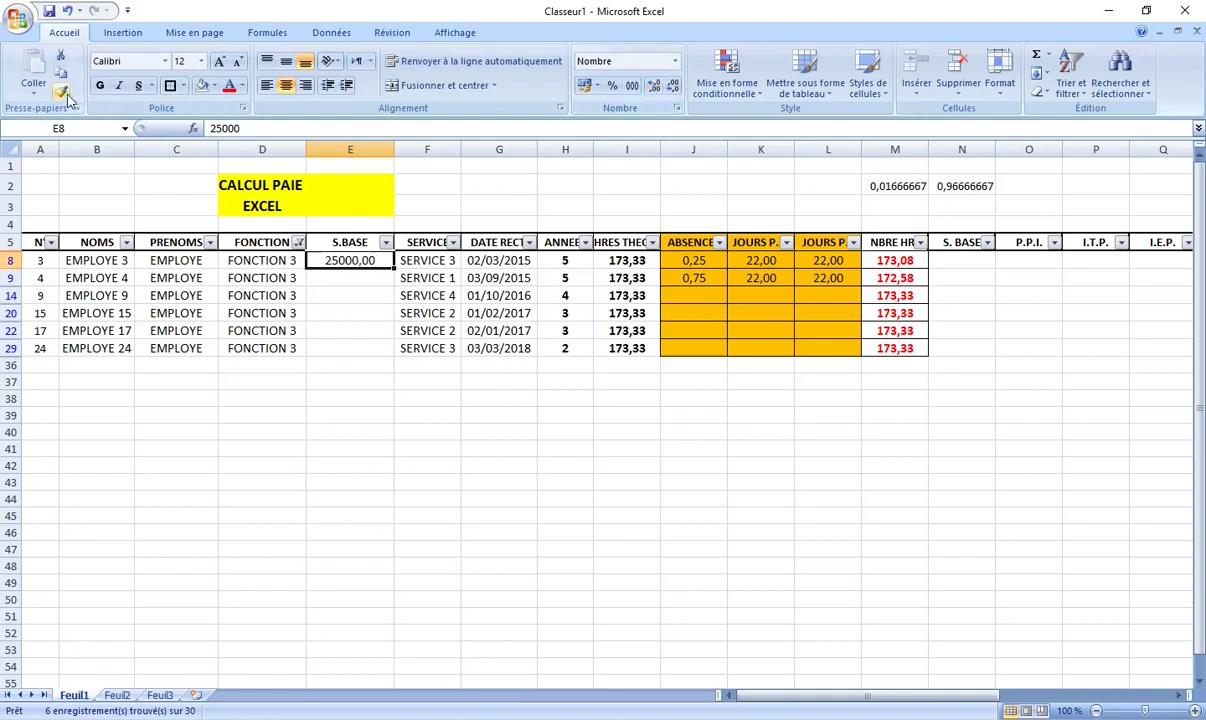
click(63, 92)
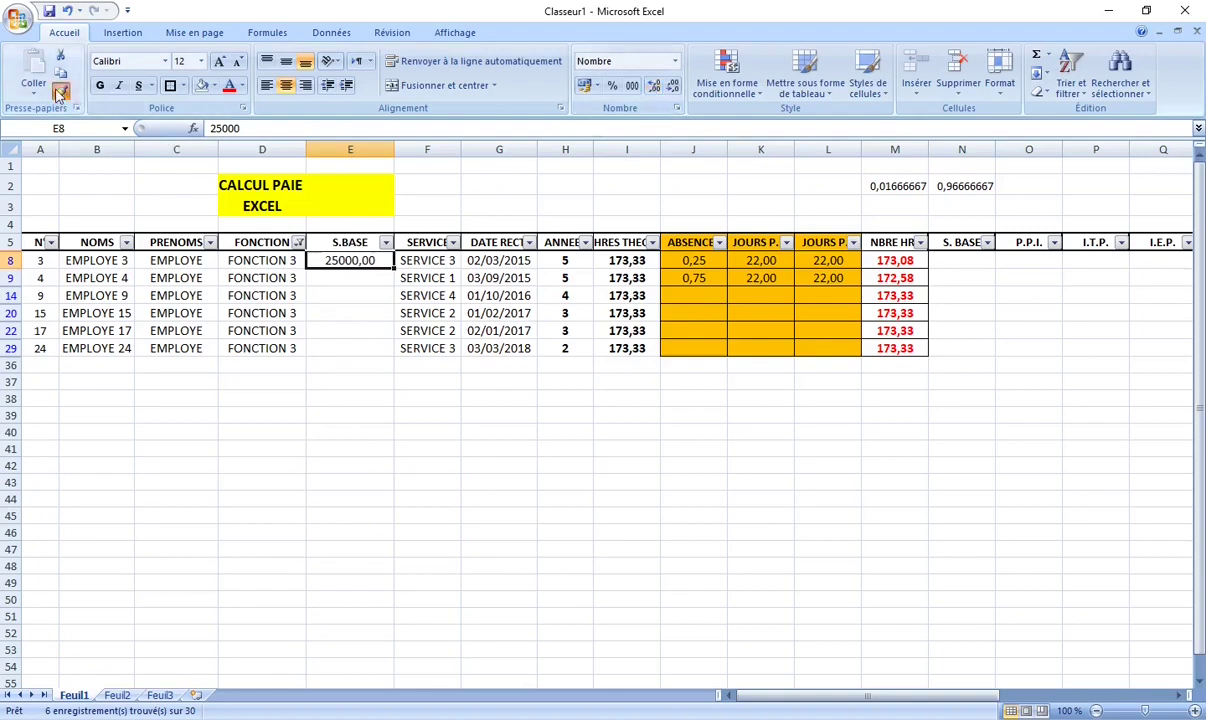
drag(348, 278, 345, 342)
Step: Paste 25000,00 from E8 into the other FONCTION 3 S.BASE cells
click(340, 260)
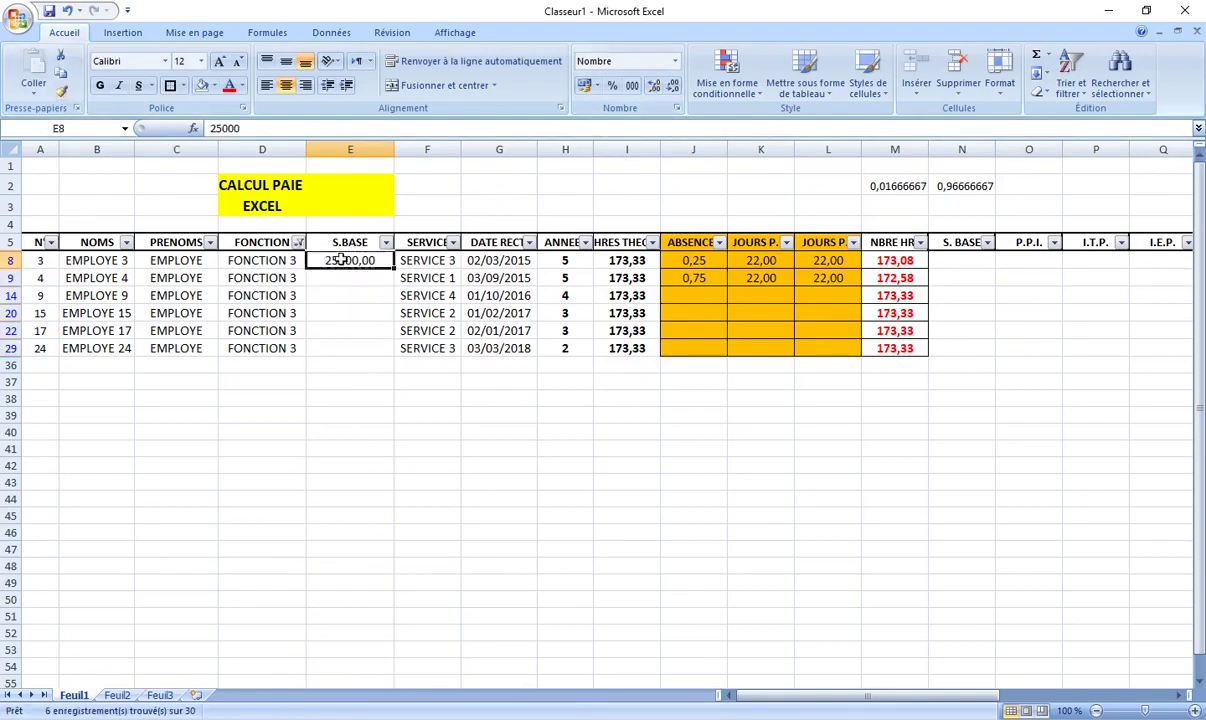
right_click(340, 260)
click(368, 266)
drag(356, 285, 345, 345)
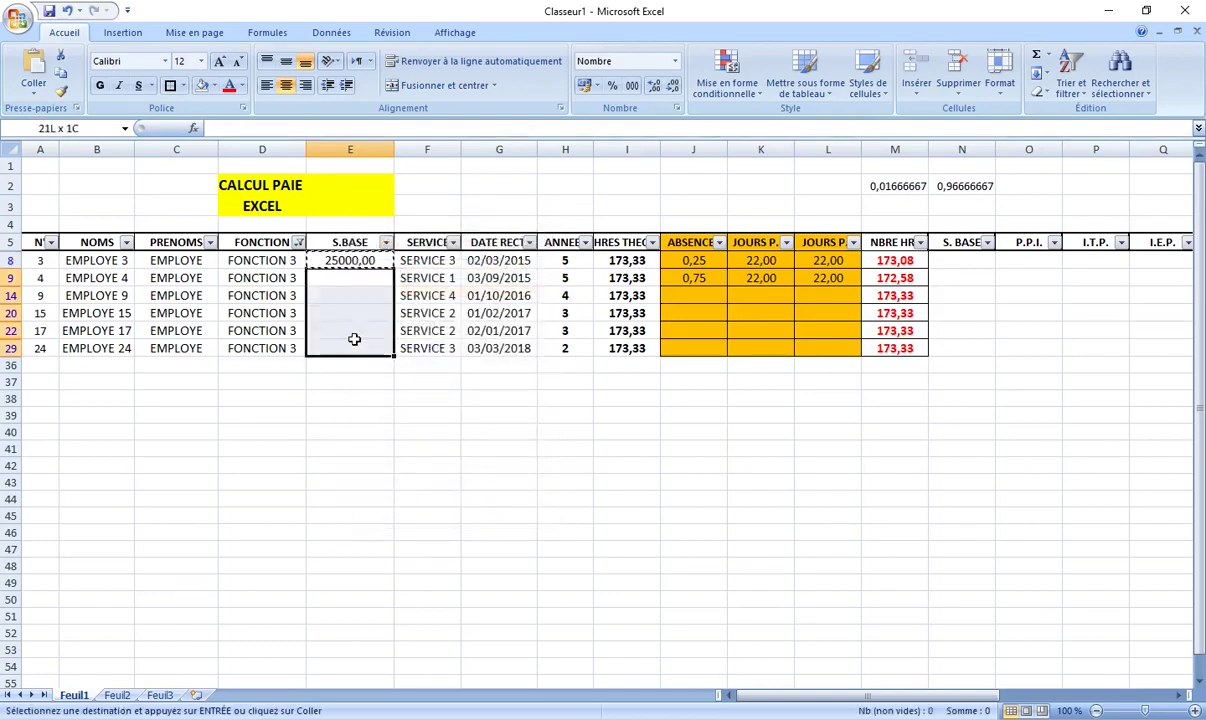
right_click(357, 341)
click(399, 386)
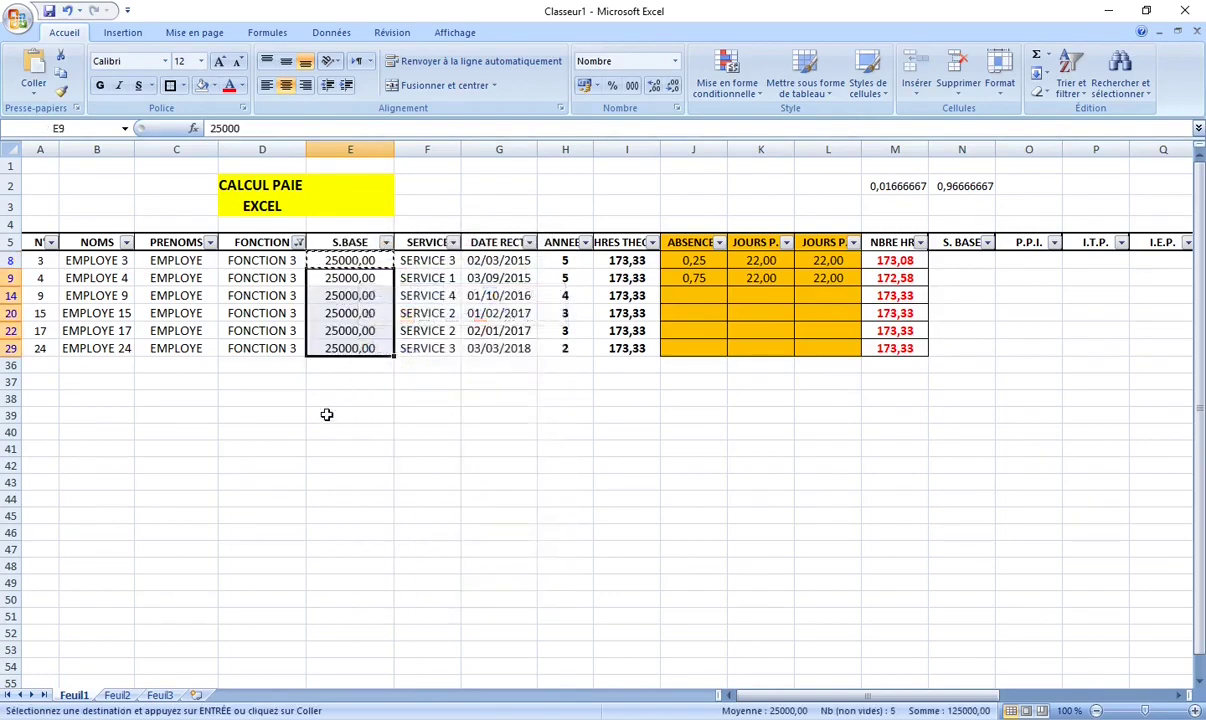
click(326, 412)
Step: Change the FONCTION filter to show only FONCTION 4 employees
click(298, 243)
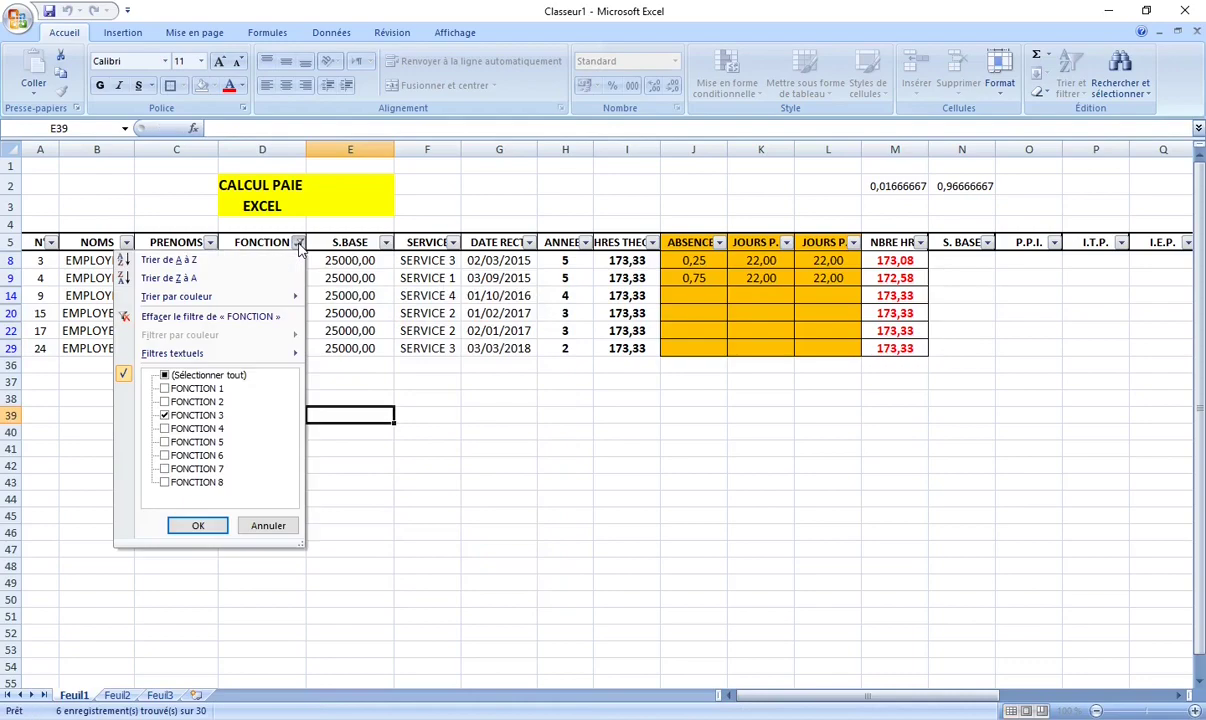
click(168, 416)
click(166, 429)
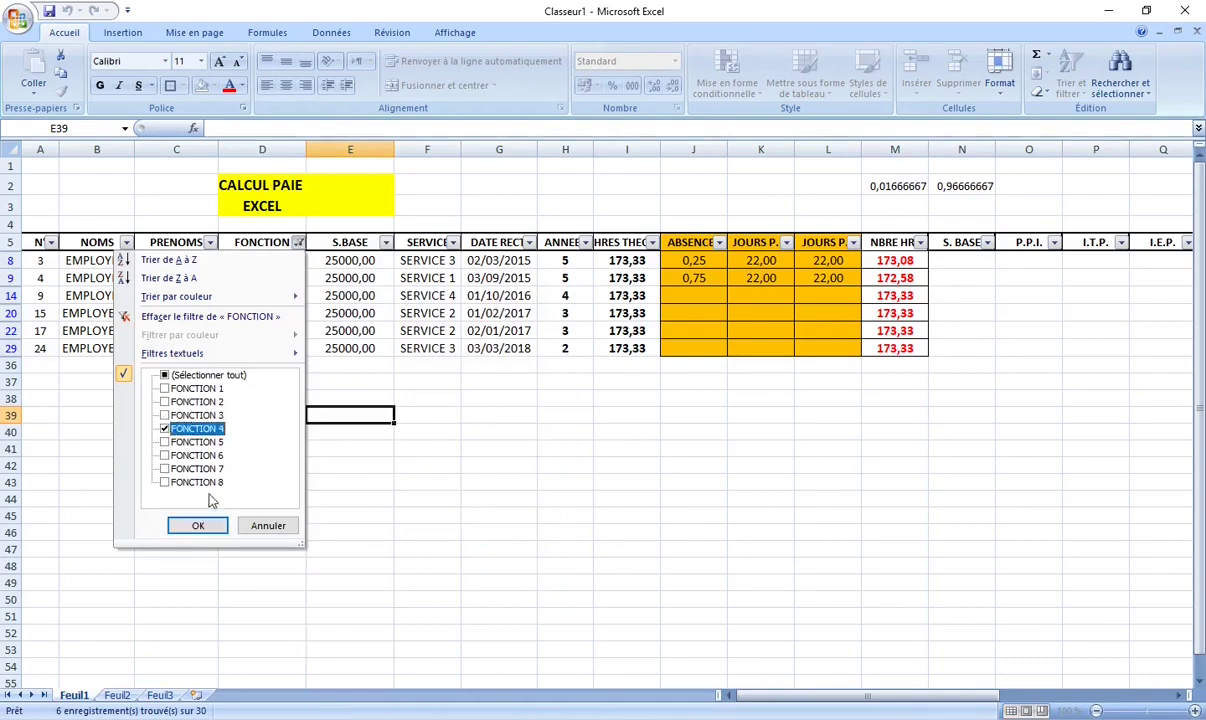
click(199, 525)
Step: Enter 26000,00 for EMPLOYE 10 and copy it to the other FONCTION 4 S.BASE cells
click(349, 261)
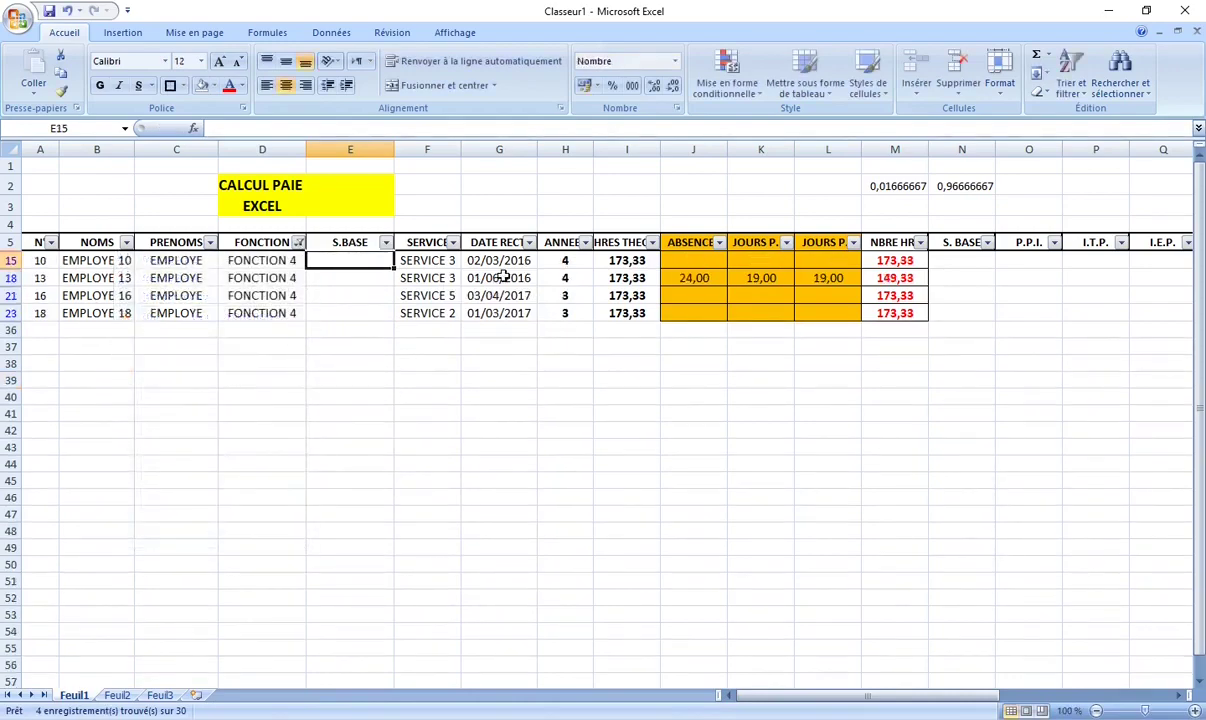
text(26000,0)
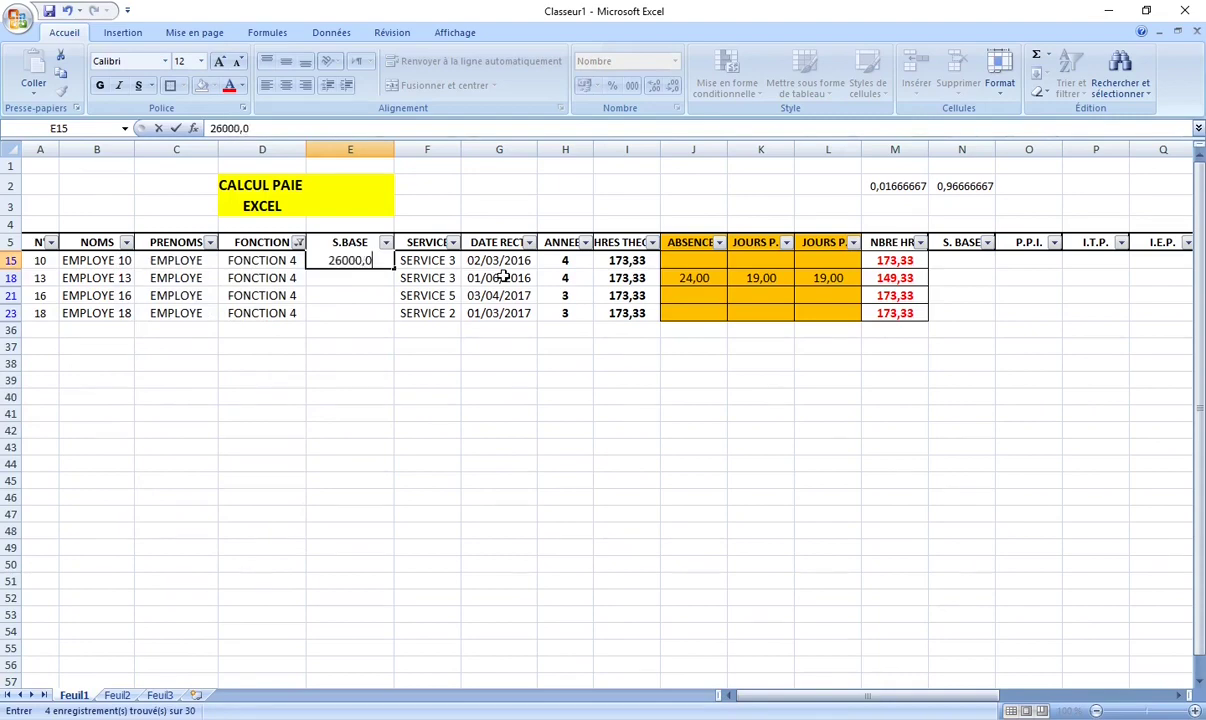
text(0)
click(339, 380)
click(347, 261)
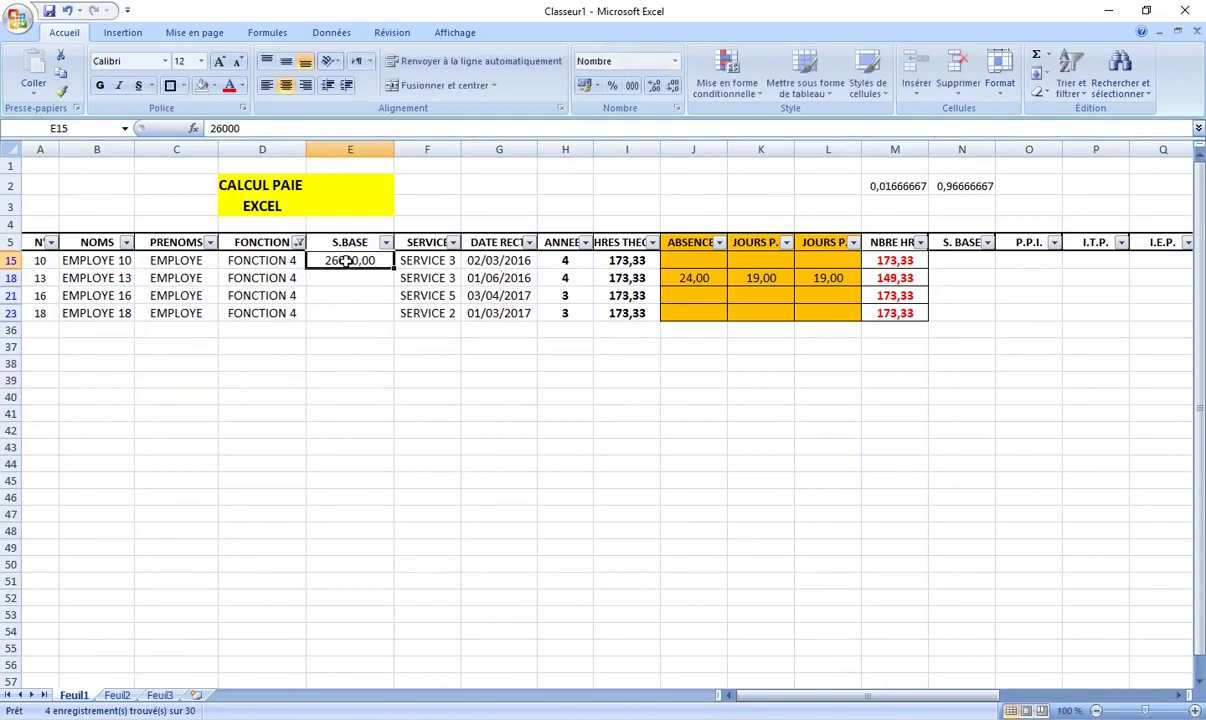
right_click(349, 262)
click(365, 290)
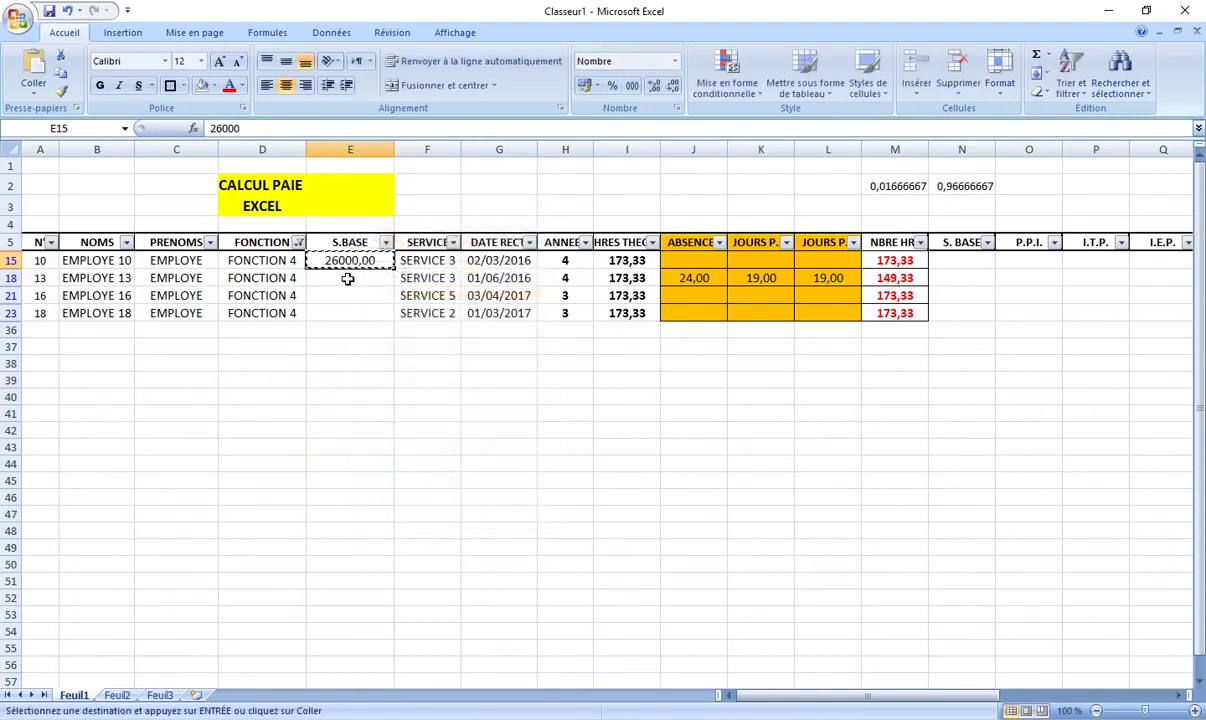
drag(349, 277, 351, 313)
right_click(351, 313)
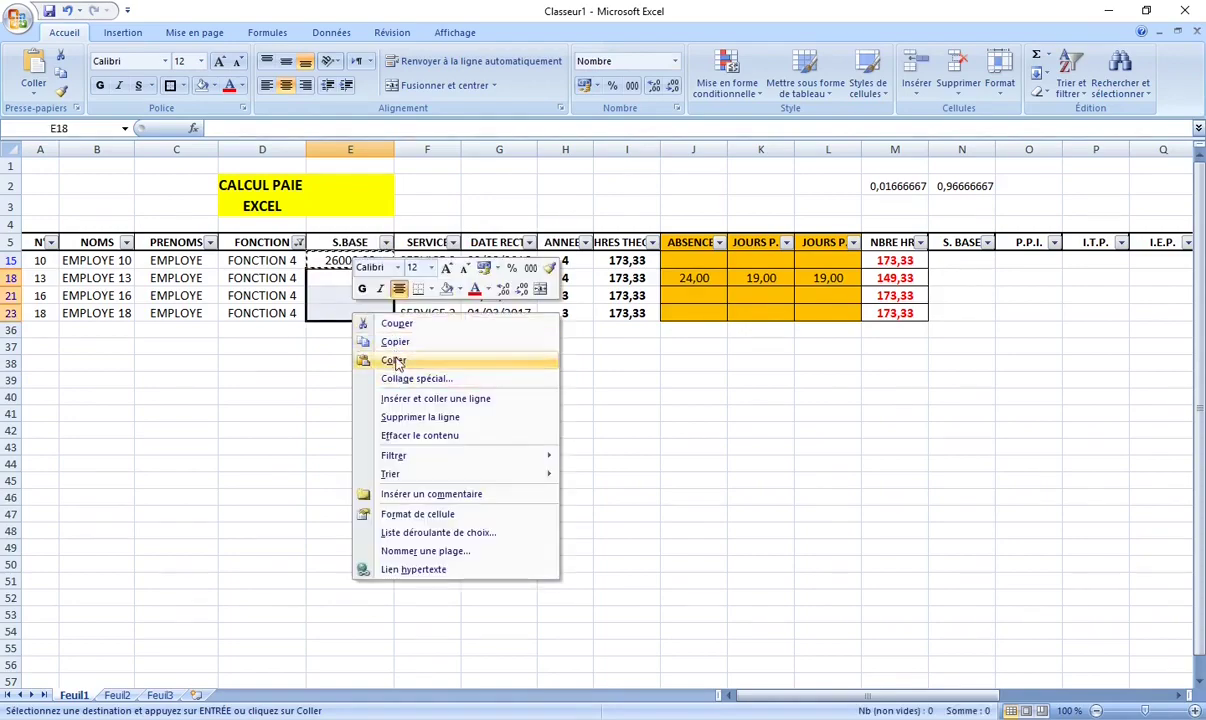
click(380, 357)
click(307, 397)
click(315, 362)
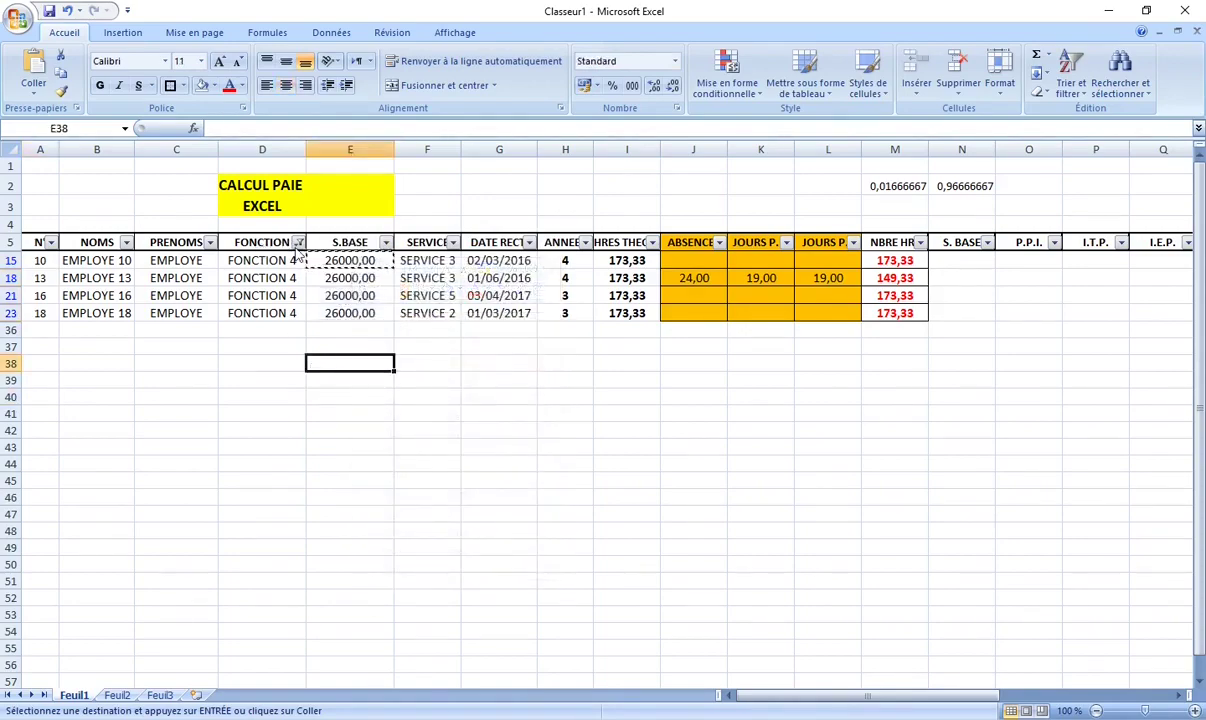
Step: Change the FONCTION filter to show only FONCTION 5 employees
click(298, 244)
click(165, 428)
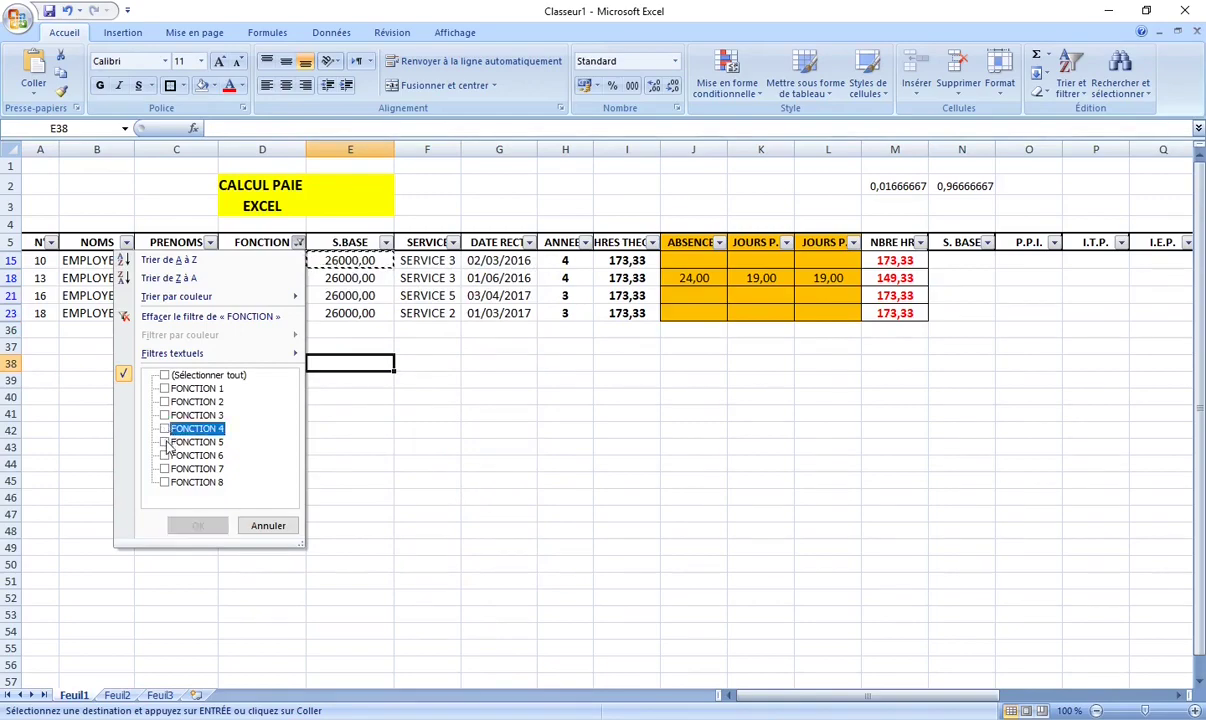
click(165, 441)
click(198, 525)
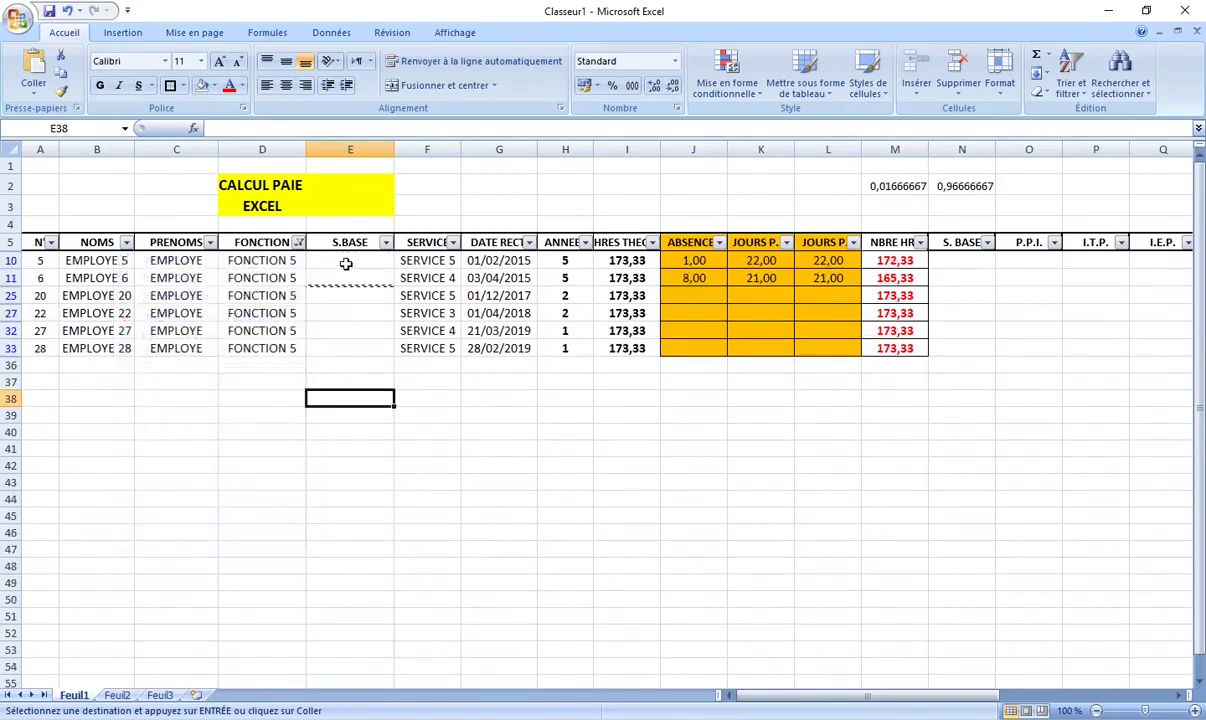
Step: Enter 27000,00 for EMPLOYE 5 and copy it to the other FONCTION 5 S.BASE cells
click(345, 261)
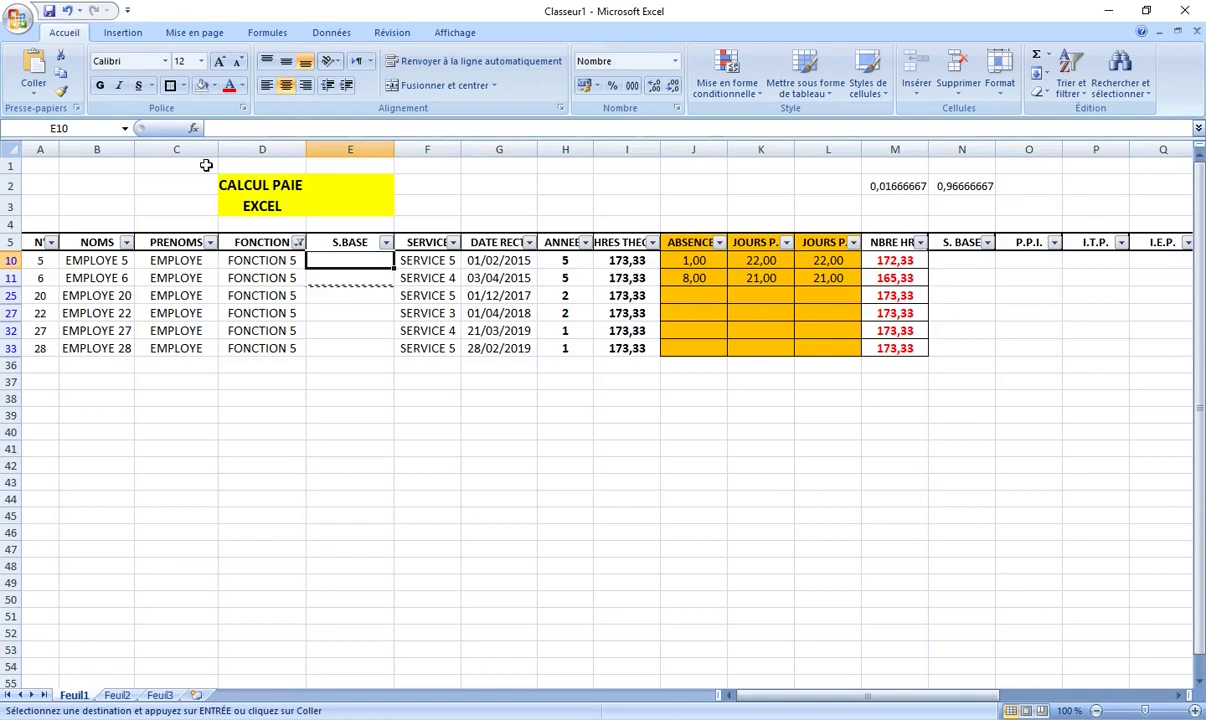
text(27000,00)
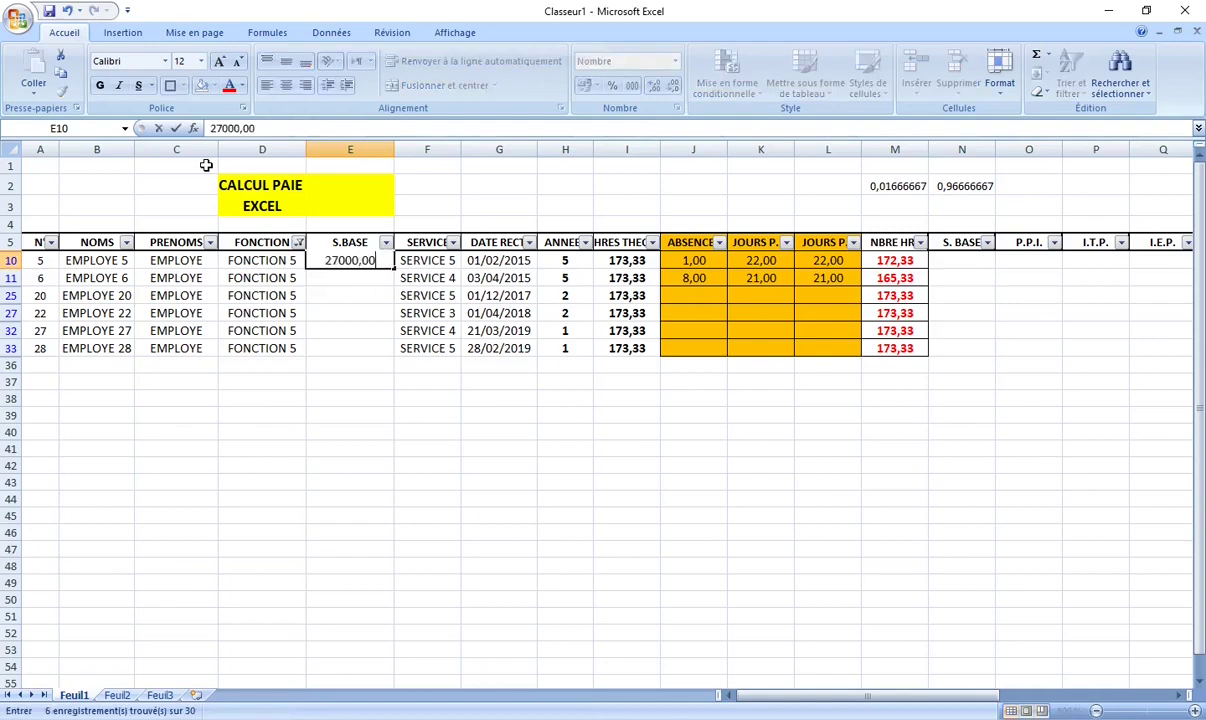
click(350, 340)
click(339, 262)
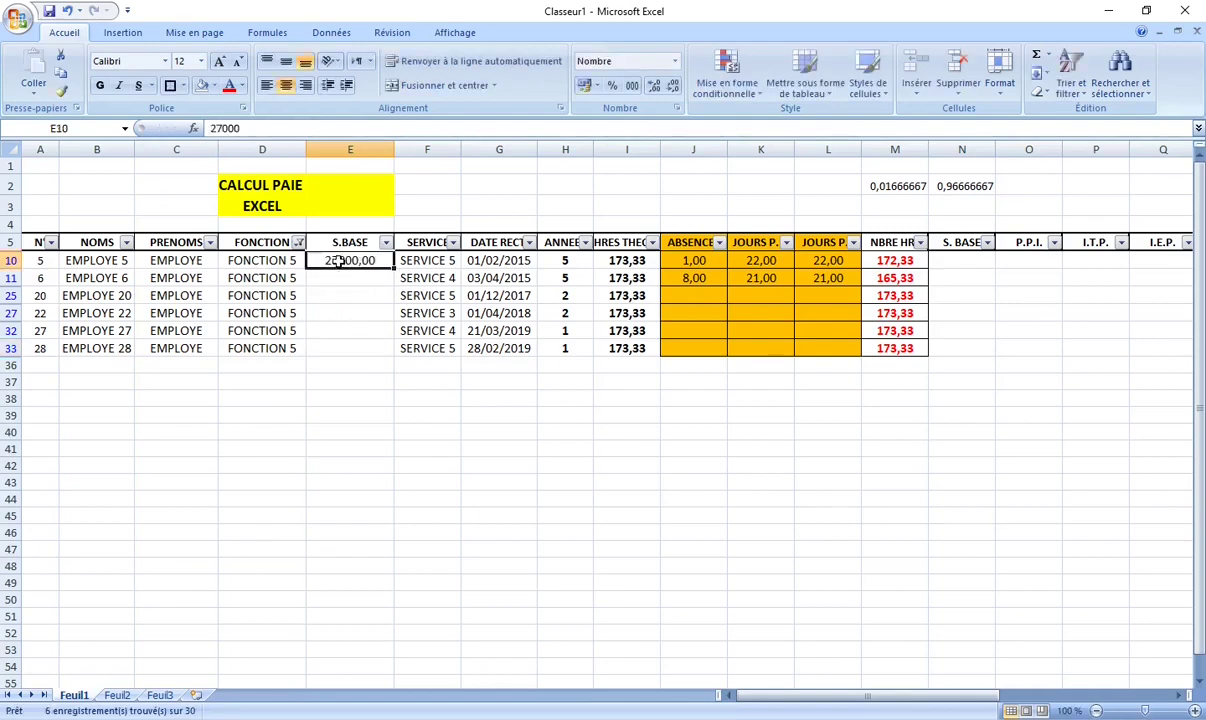
right_click(339, 262)
click(375, 290)
drag(342, 277, 340, 342)
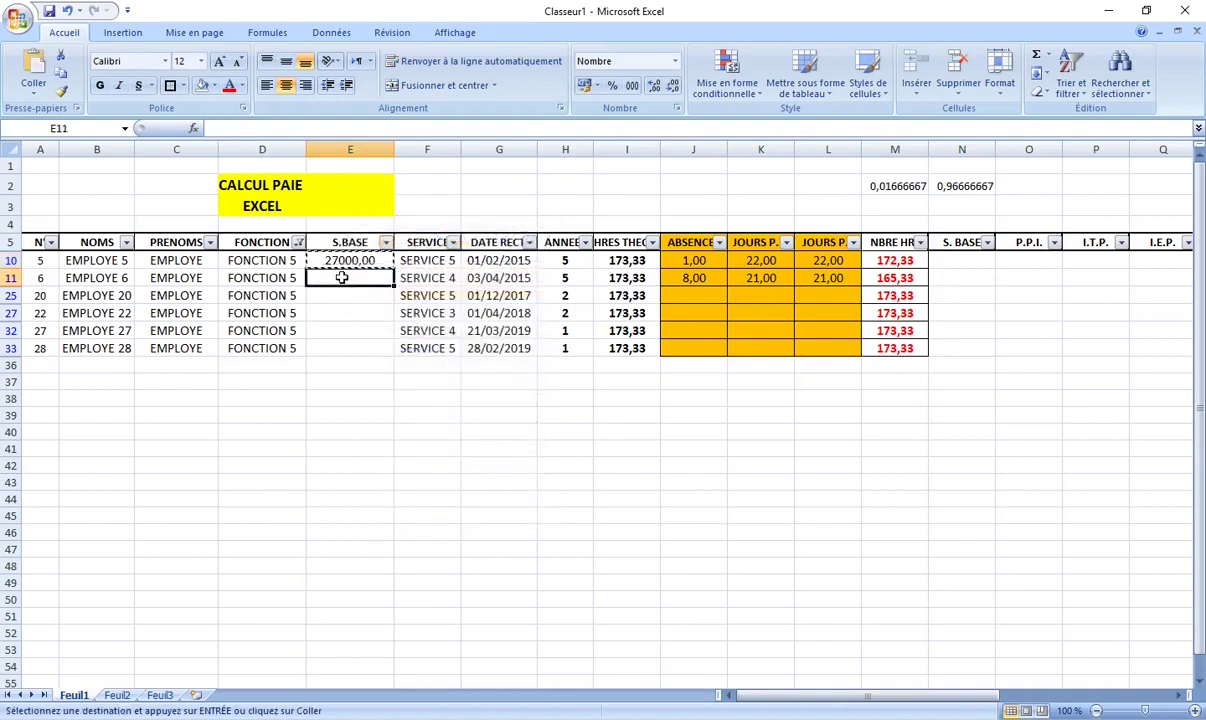
right_click(340, 342)
click(370, 387)
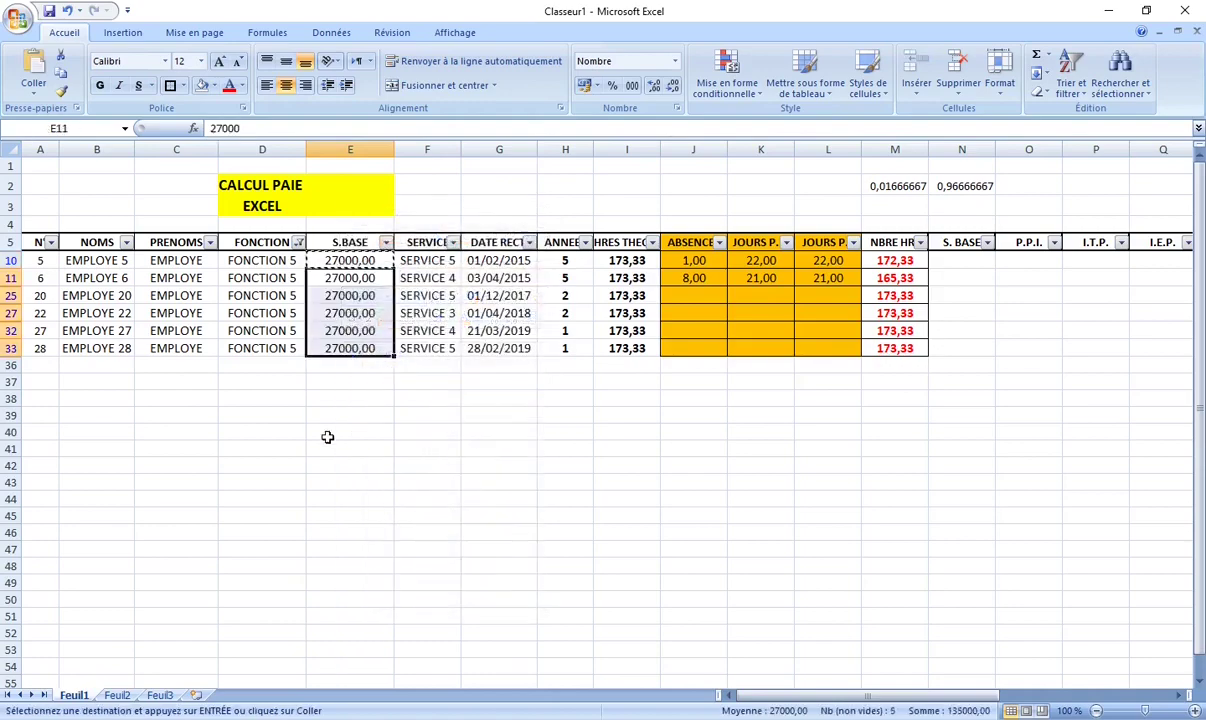
click(328, 433)
click(299, 243)
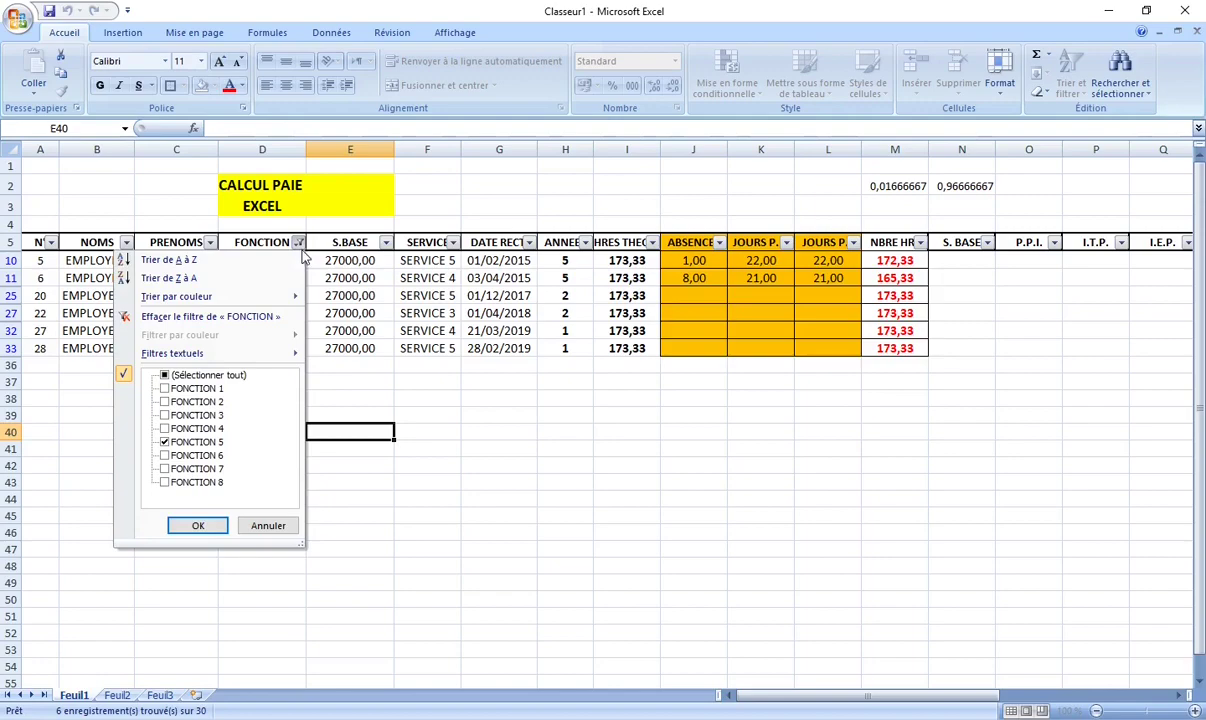
Step: Filter the FONCTION column to show FONCTION 5 and 6 rows
click(164, 442)
click(164, 455)
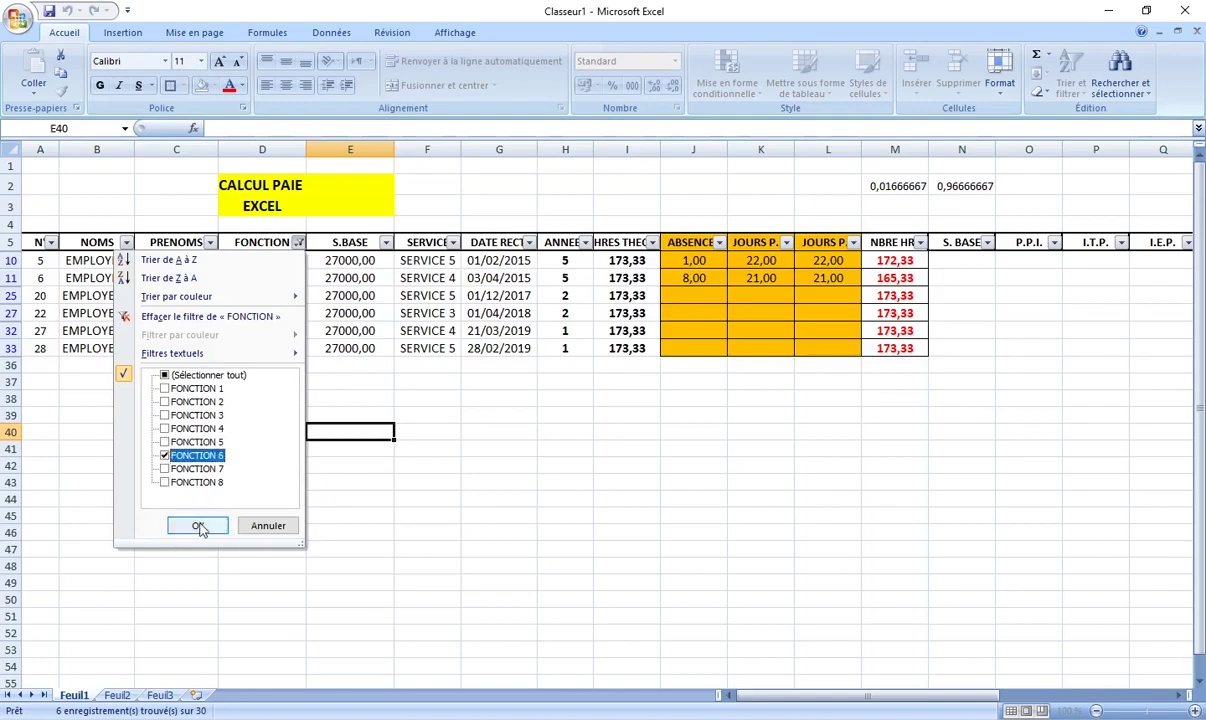
click(199, 527)
click(342, 261)
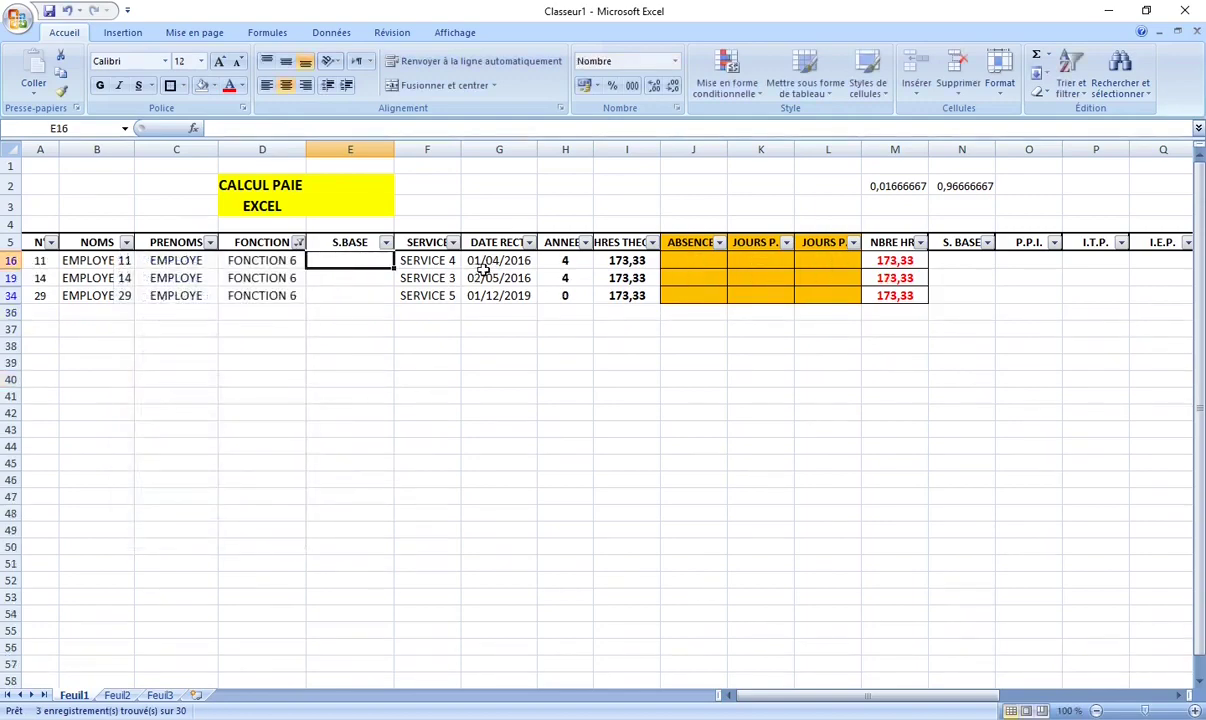
click(299, 243)
click(164, 455)
click(164, 442)
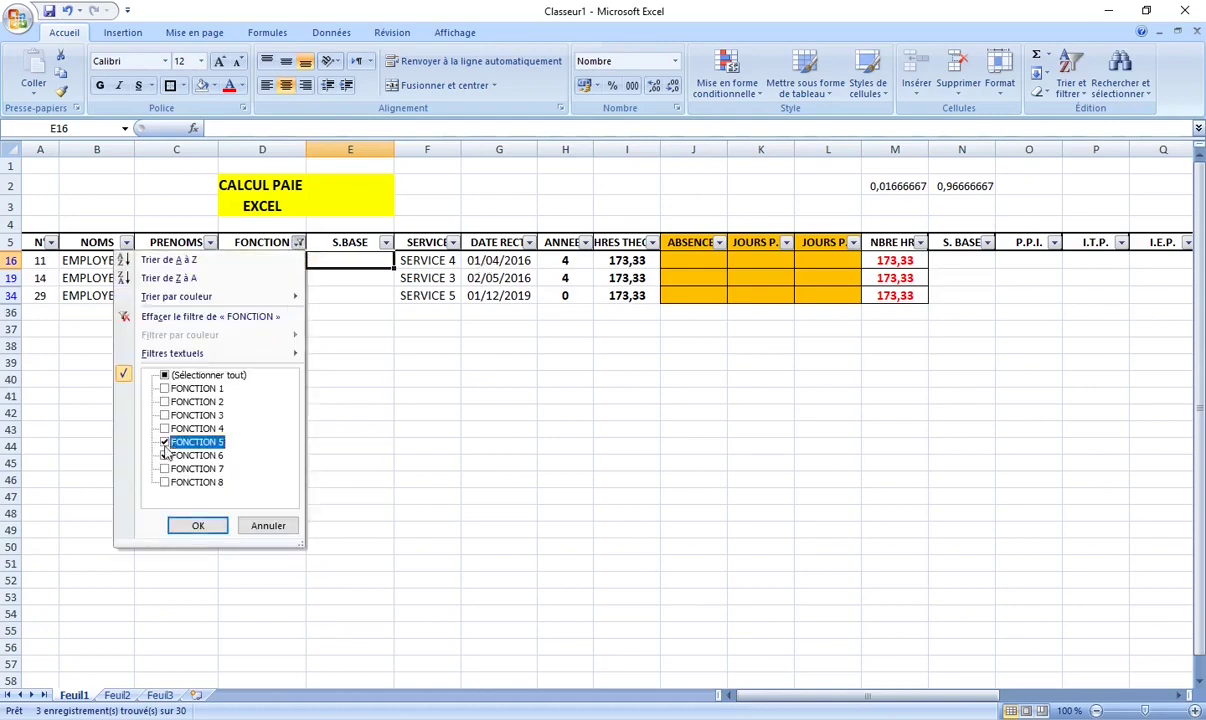
click(196, 524)
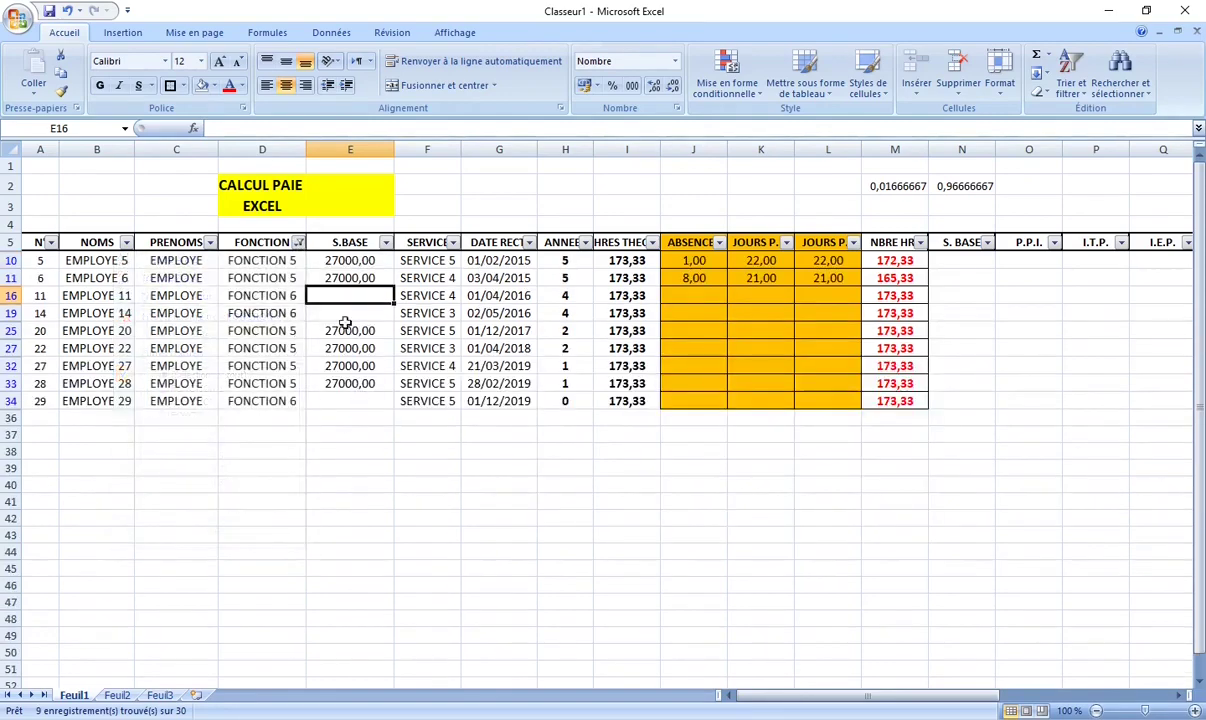
Step: Enter an S.BASE of 28000,00 for EMPLOYE 11, 14 and 29
text(2)
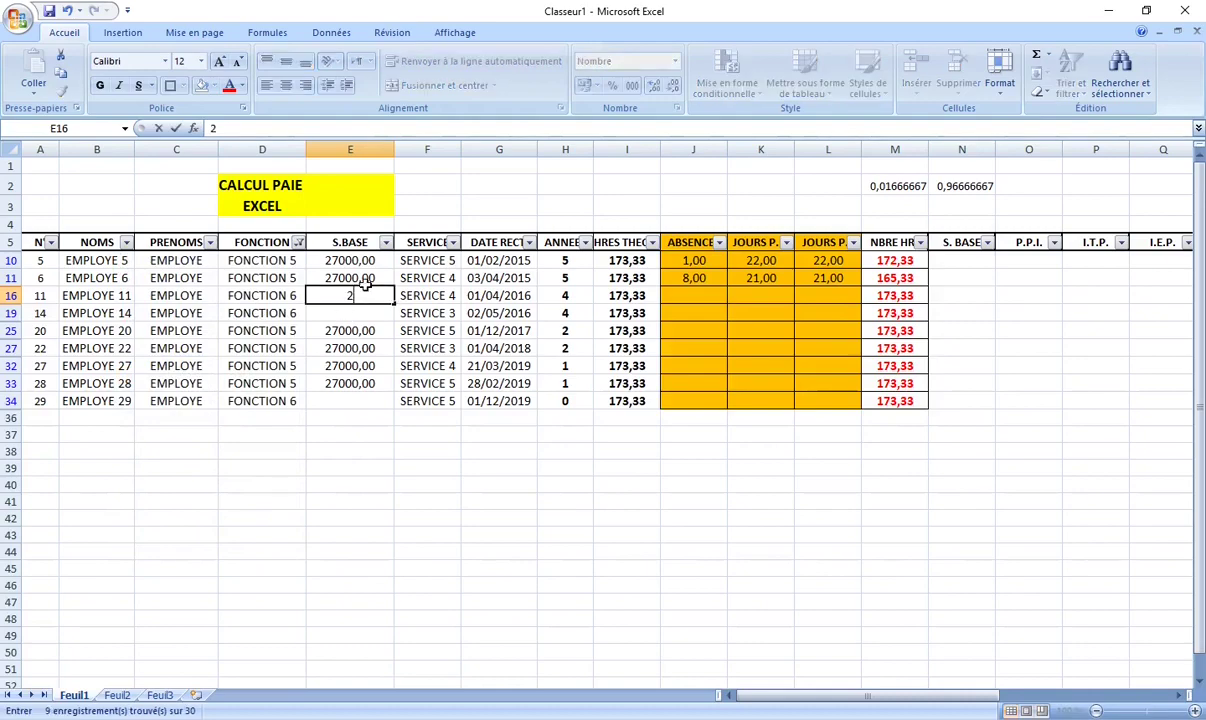
text(8000,00)
key(Return)
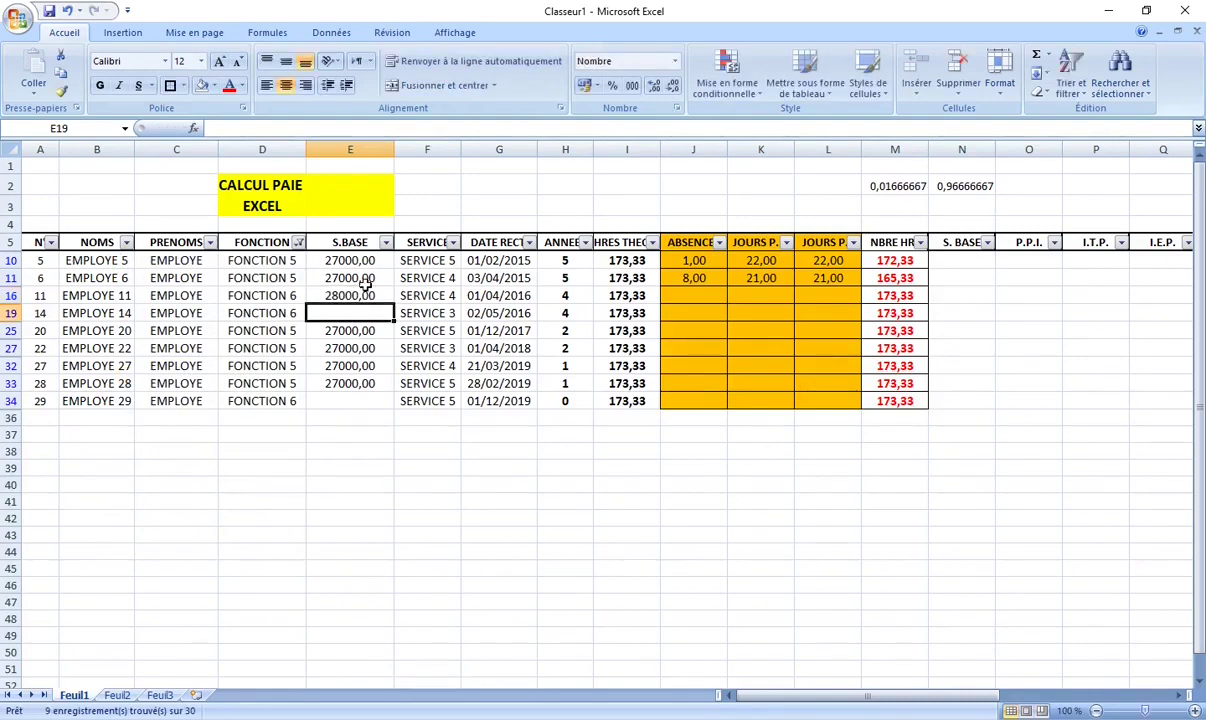
text(28000,0)
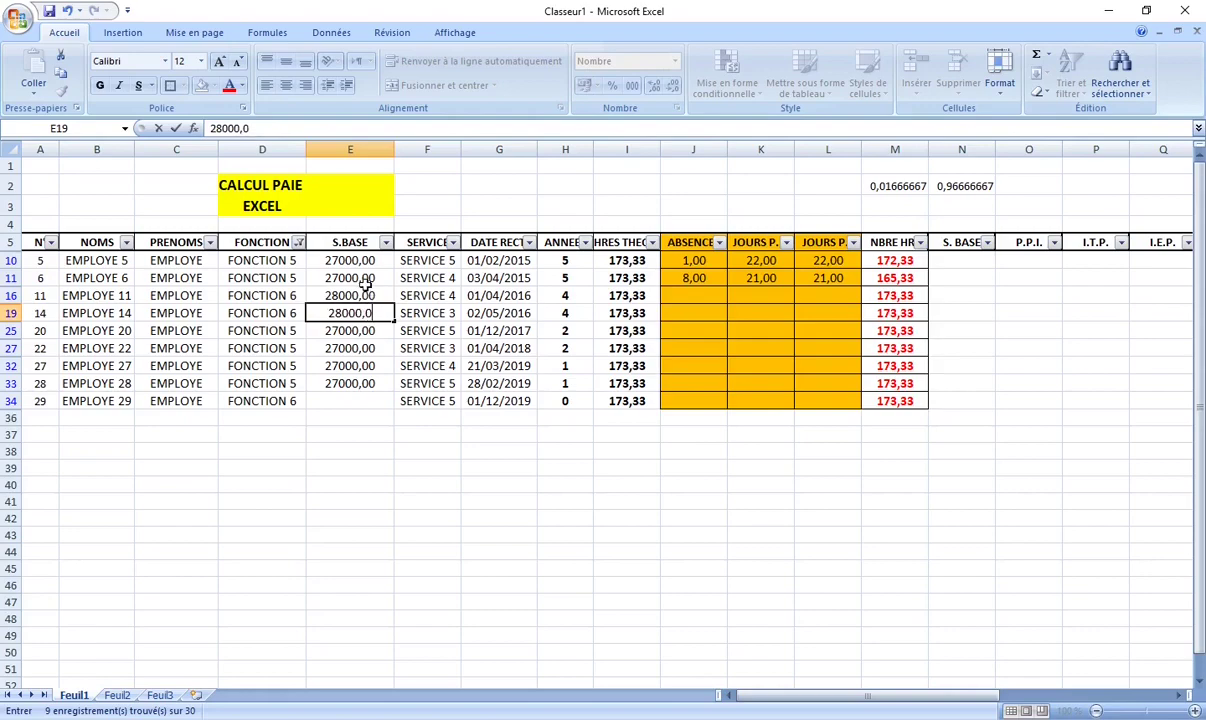
text(0)
click(285, 500)
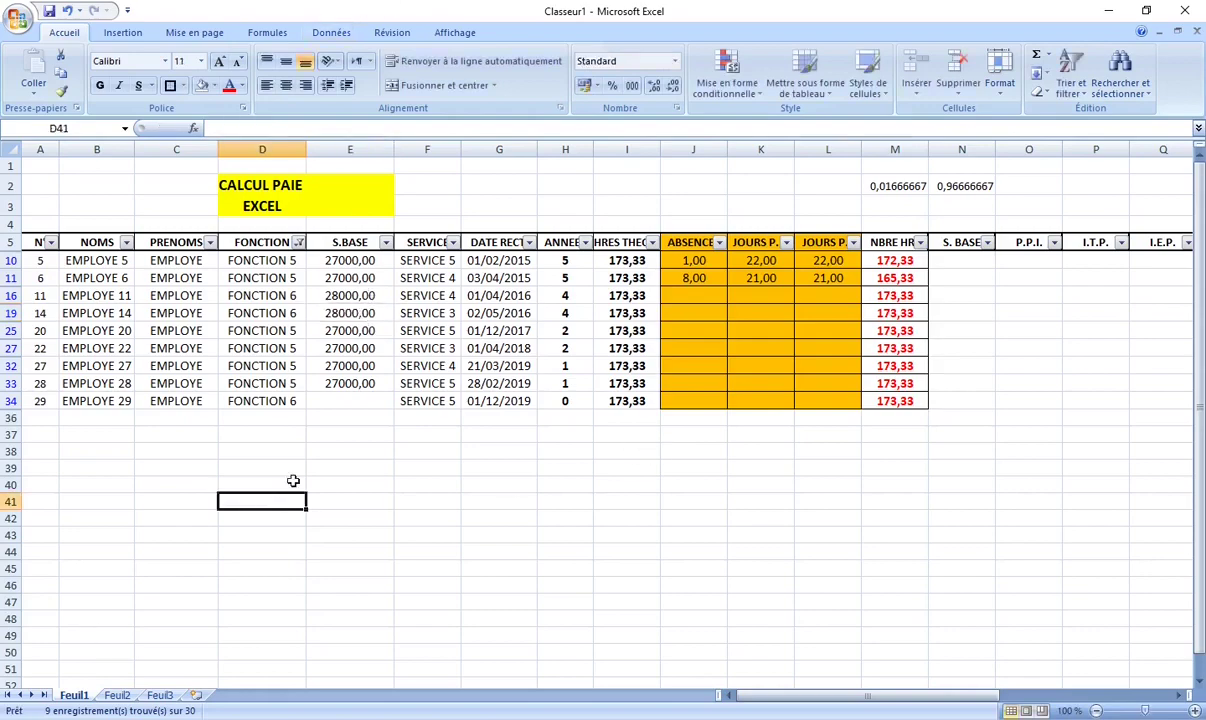
click(350, 400)
text(28000)
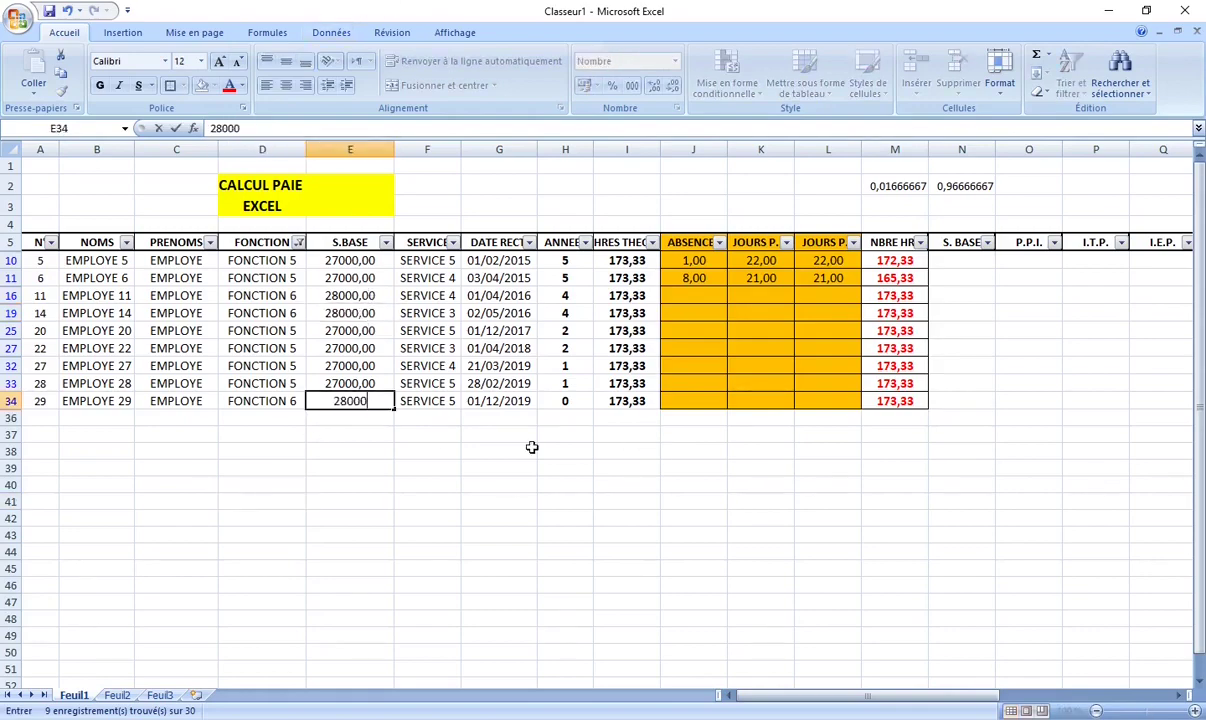
text(,00)
click(498, 474)
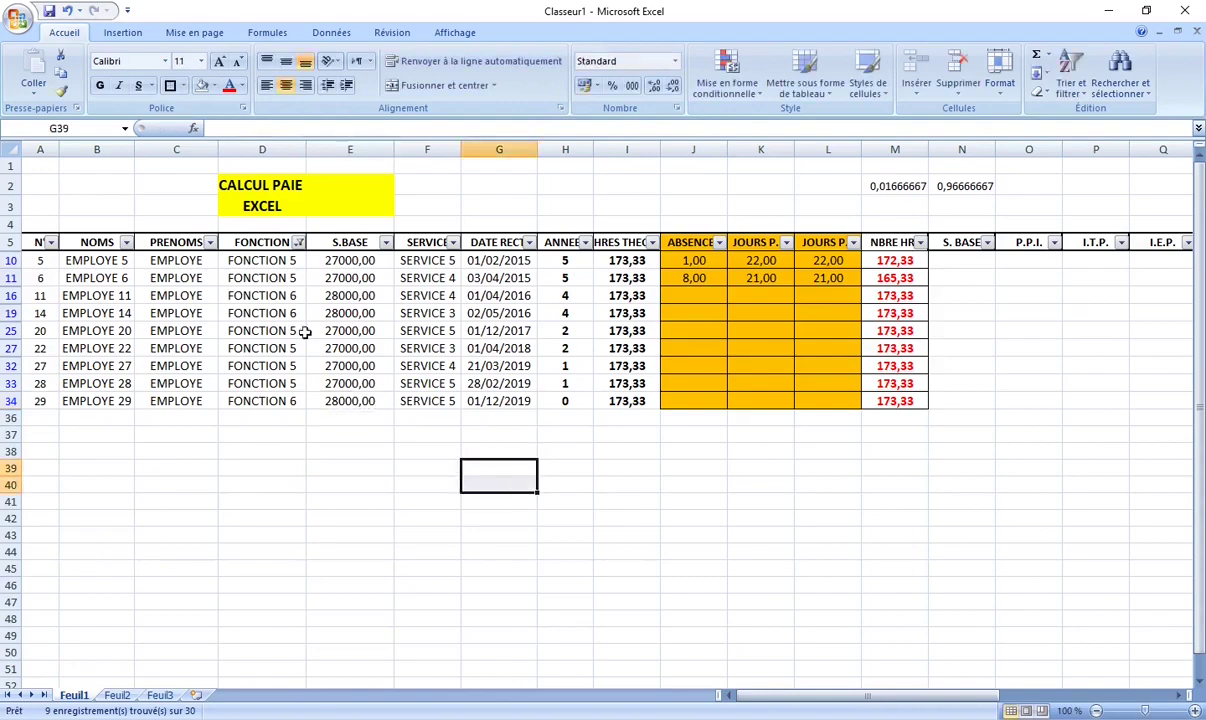
Step: Filter FONCTION to show only FONCTION 7 and 8
click(298, 242)
click(175, 441)
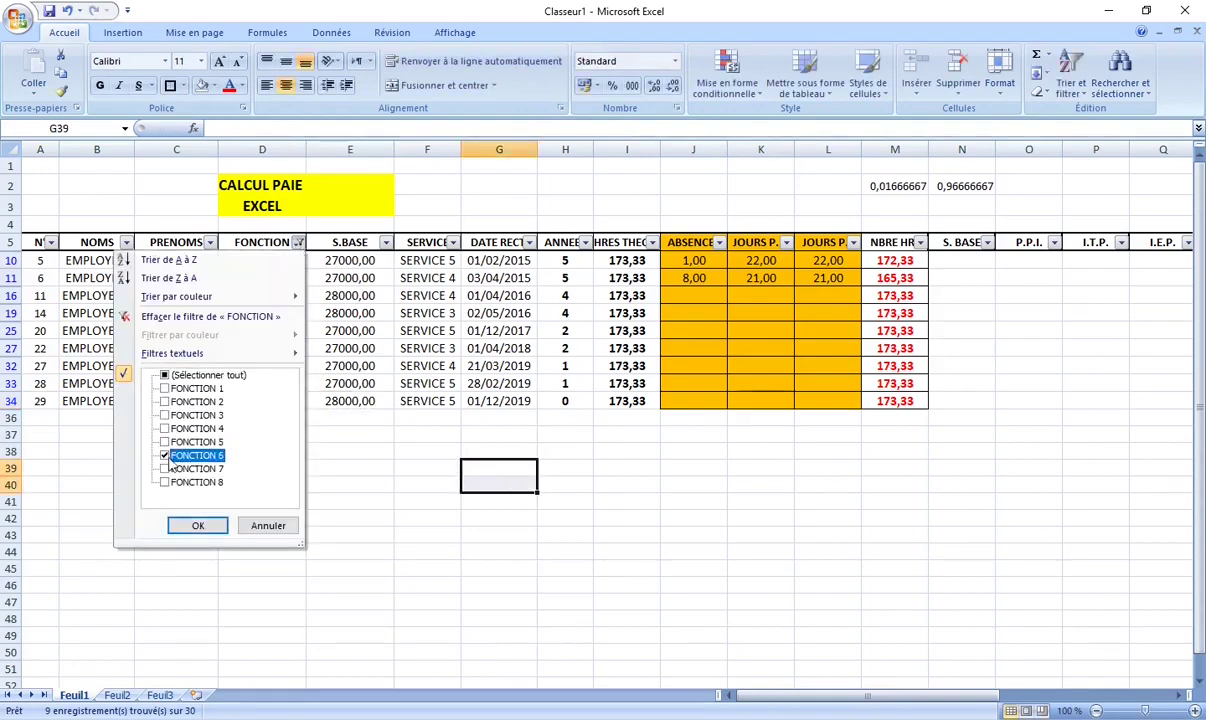
click(175, 455)
click(175, 468)
click(165, 482)
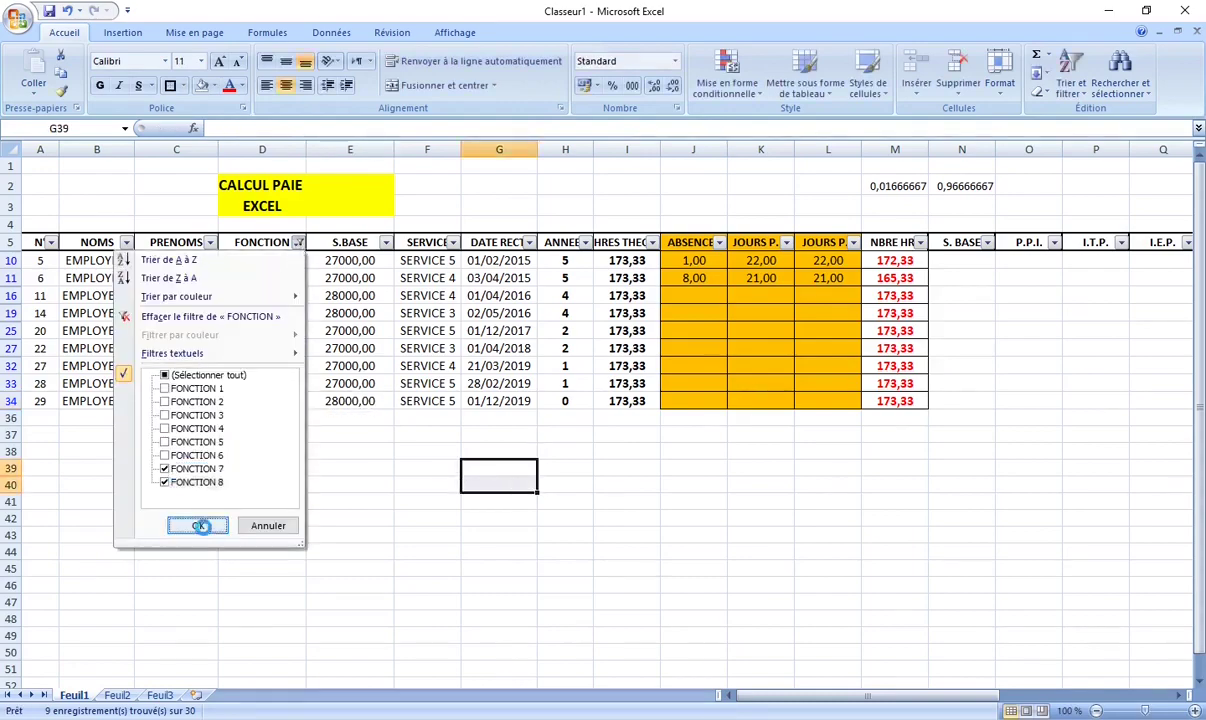
click(198, 525)
Step: Enter S.BASE 30000,00 for FONCTION 7 and 31000,00 for FONCTION 8
click(348, 259)
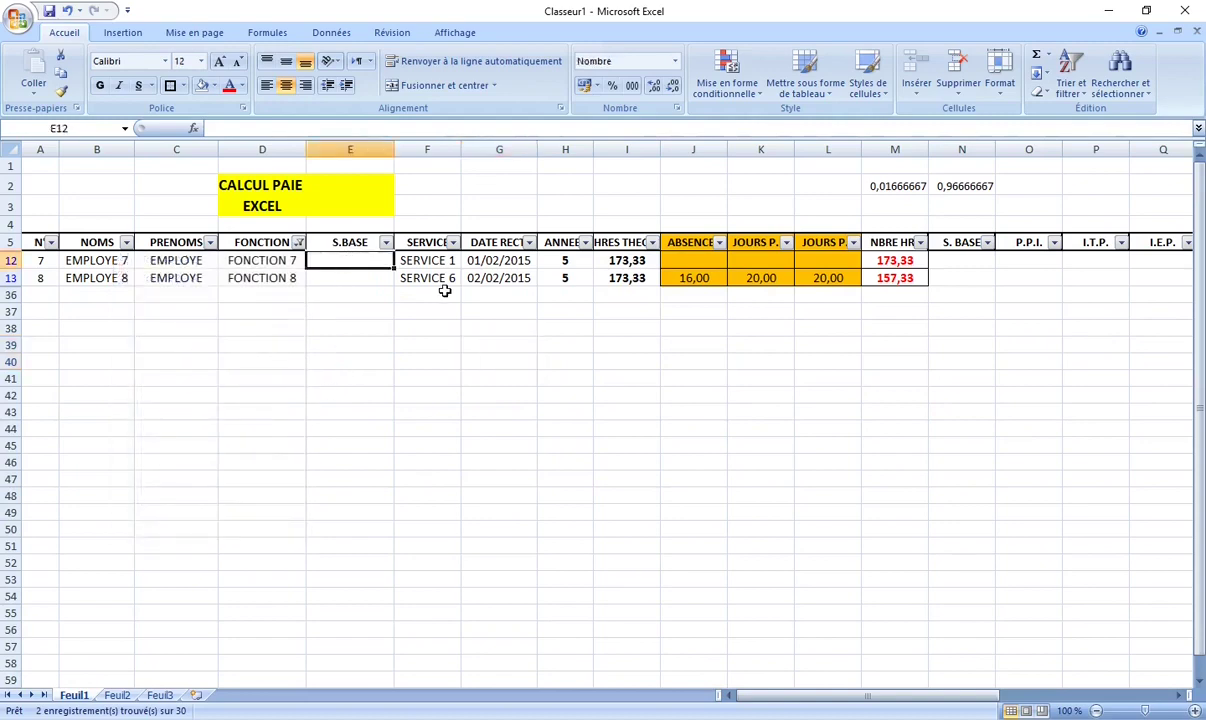
text(30)
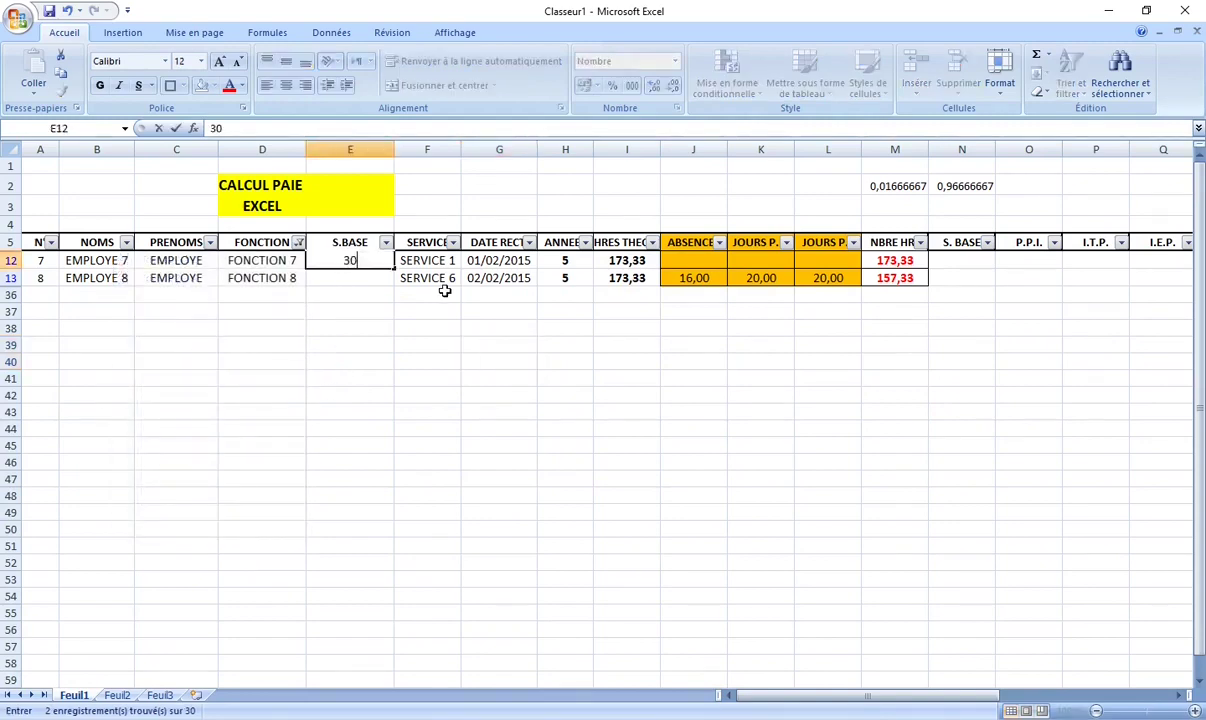
text(000,00)
key(Return)
text(3100)
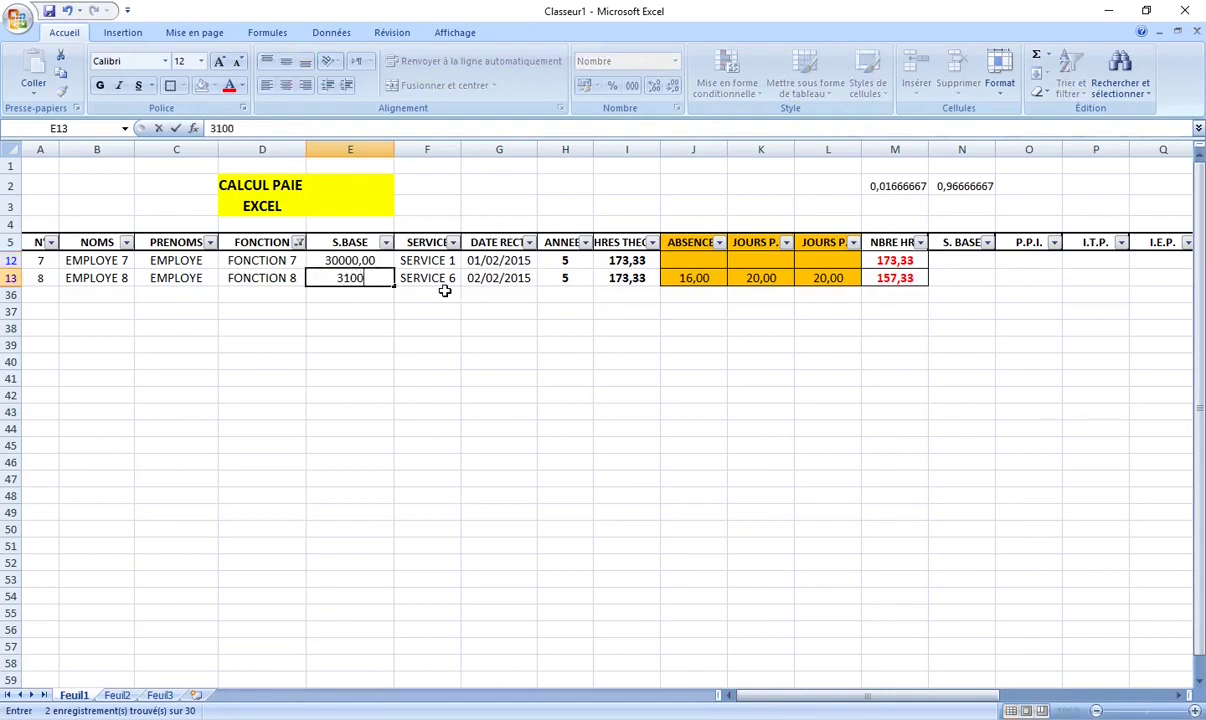
text(0,00)
Step: Commit 31000,00, reselect every FONCTION value in the filter, then select column E's salaries
click(448, 307)
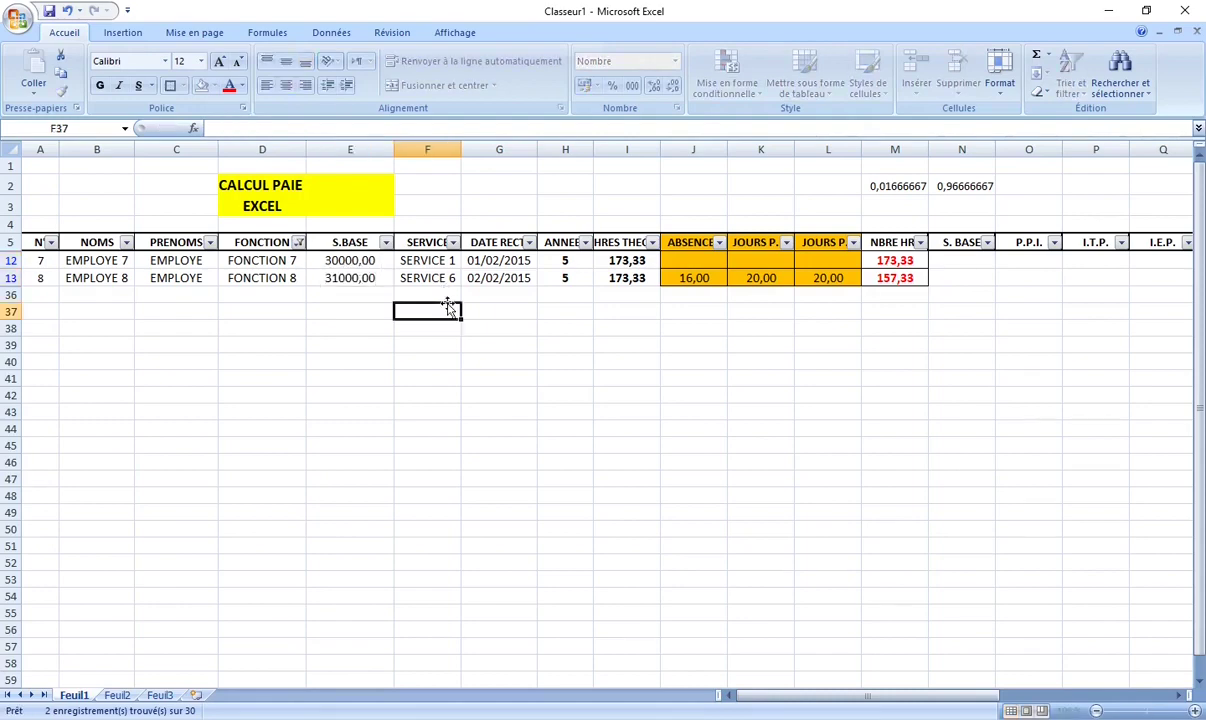
click(298, 243)
click(165, 389)
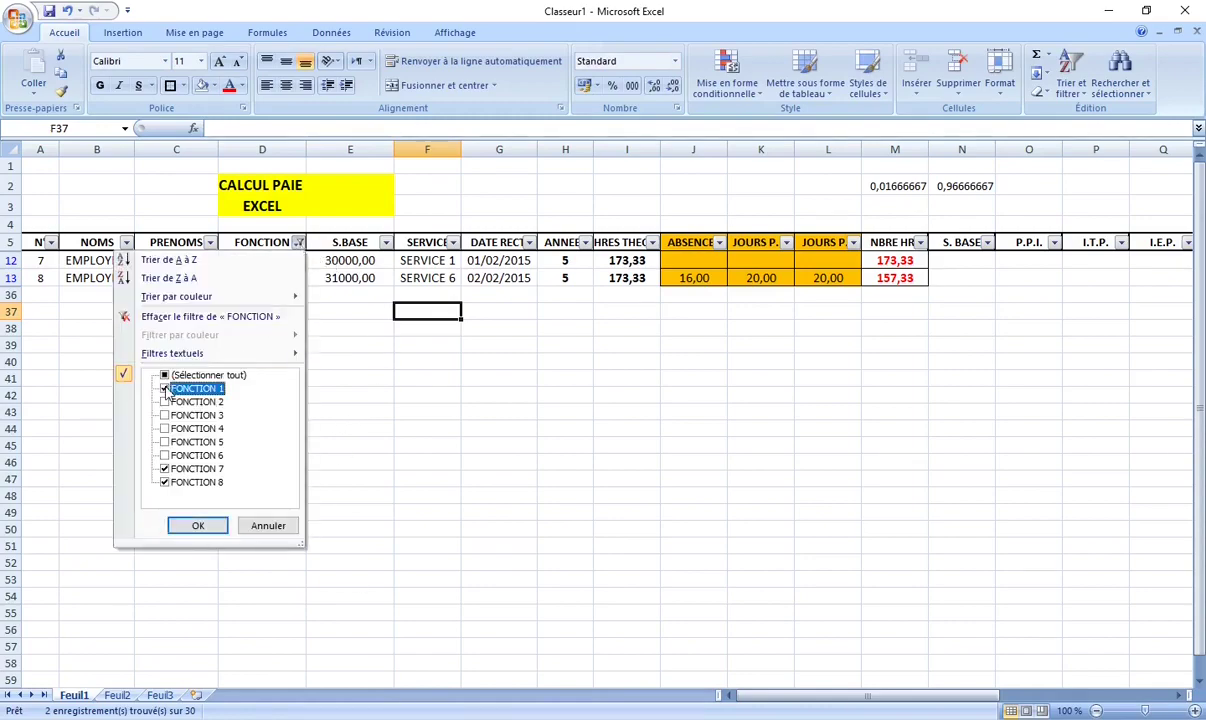
click(170, 376)
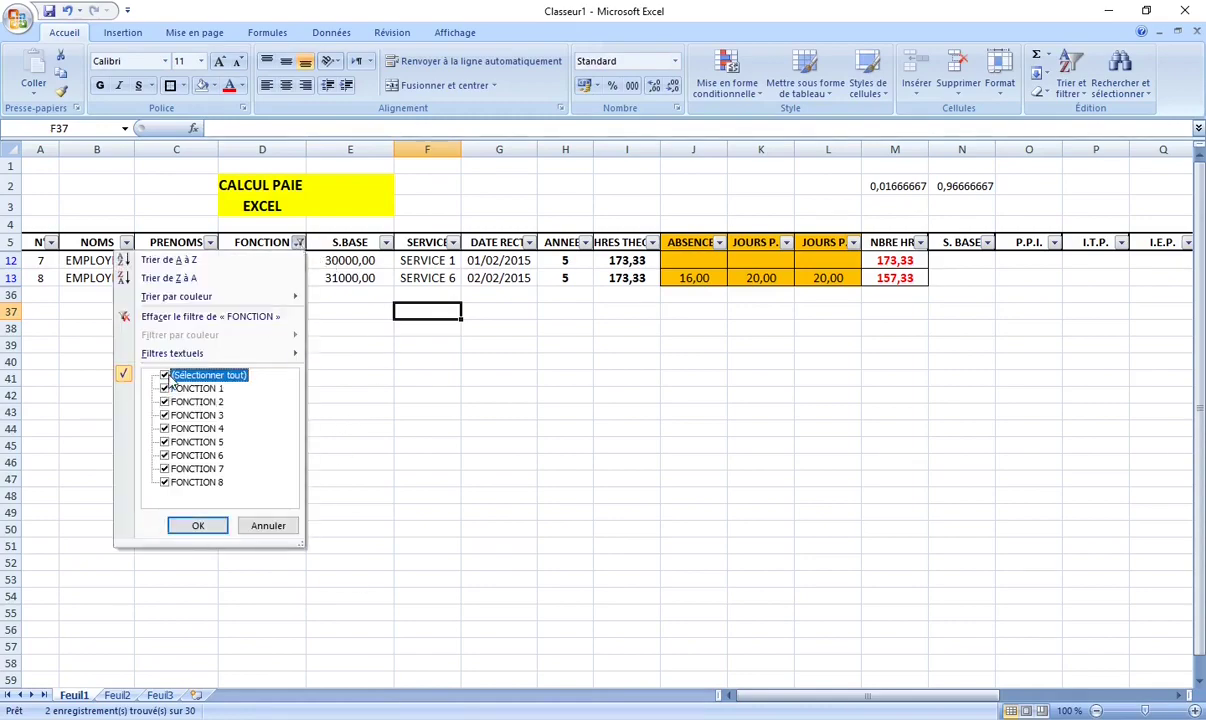
click(212, 525)
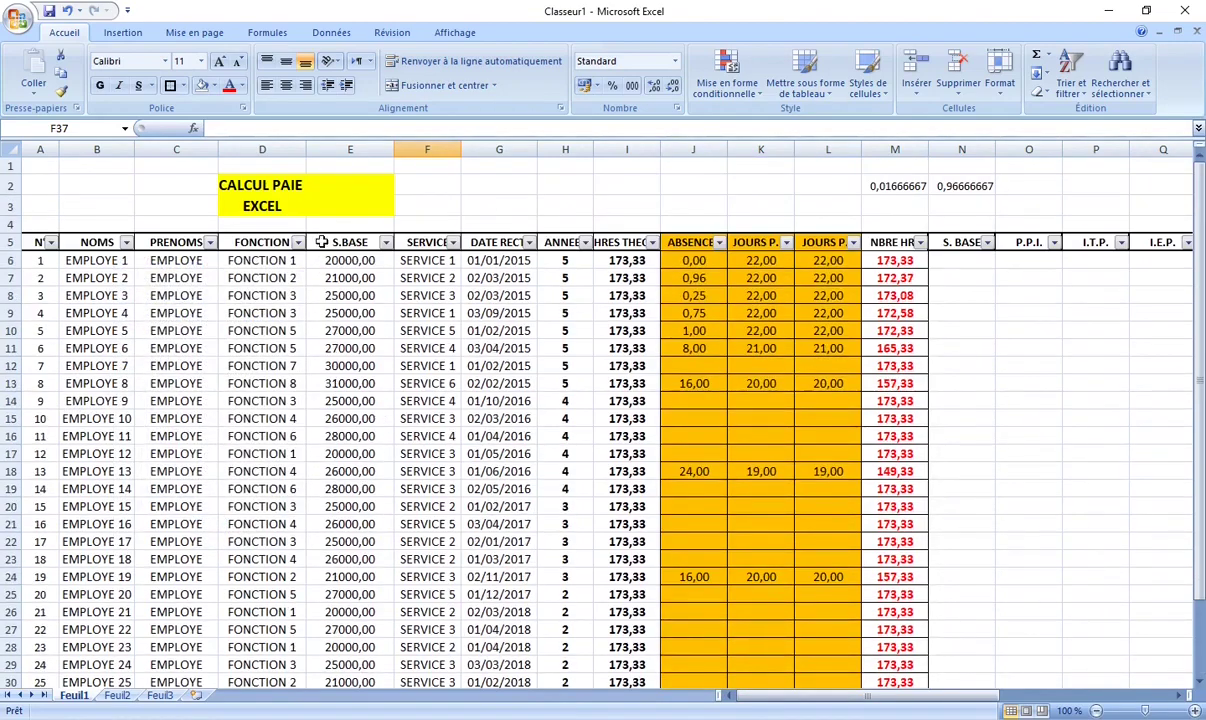
drag(350, 260, 345, 659)
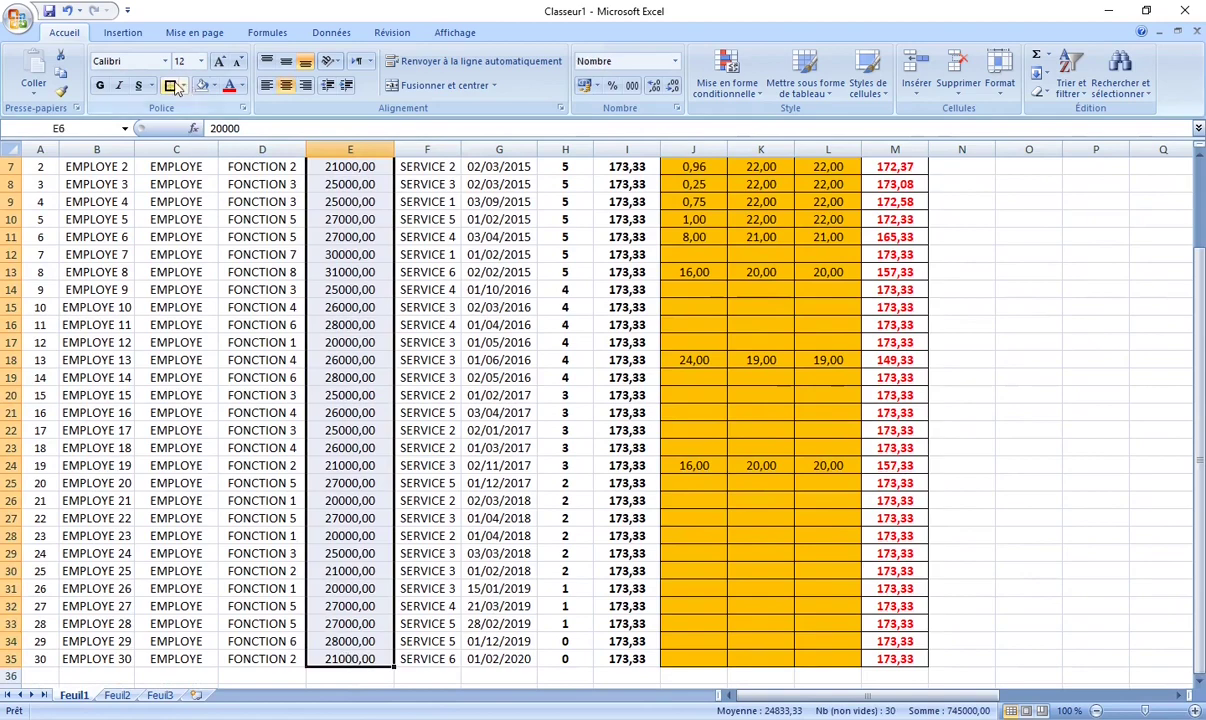
Step: Apply bold and a yellow fill to the S.BASE cells E6:E35
click(99, 85)
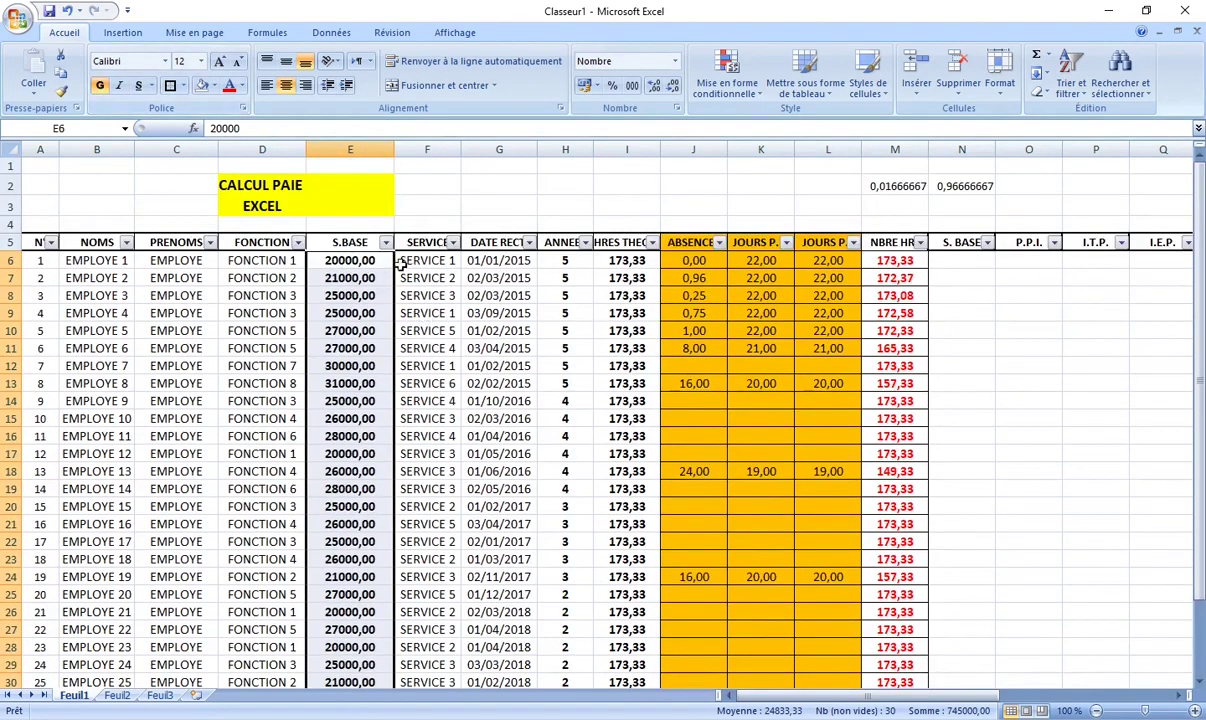
click(213, 85)
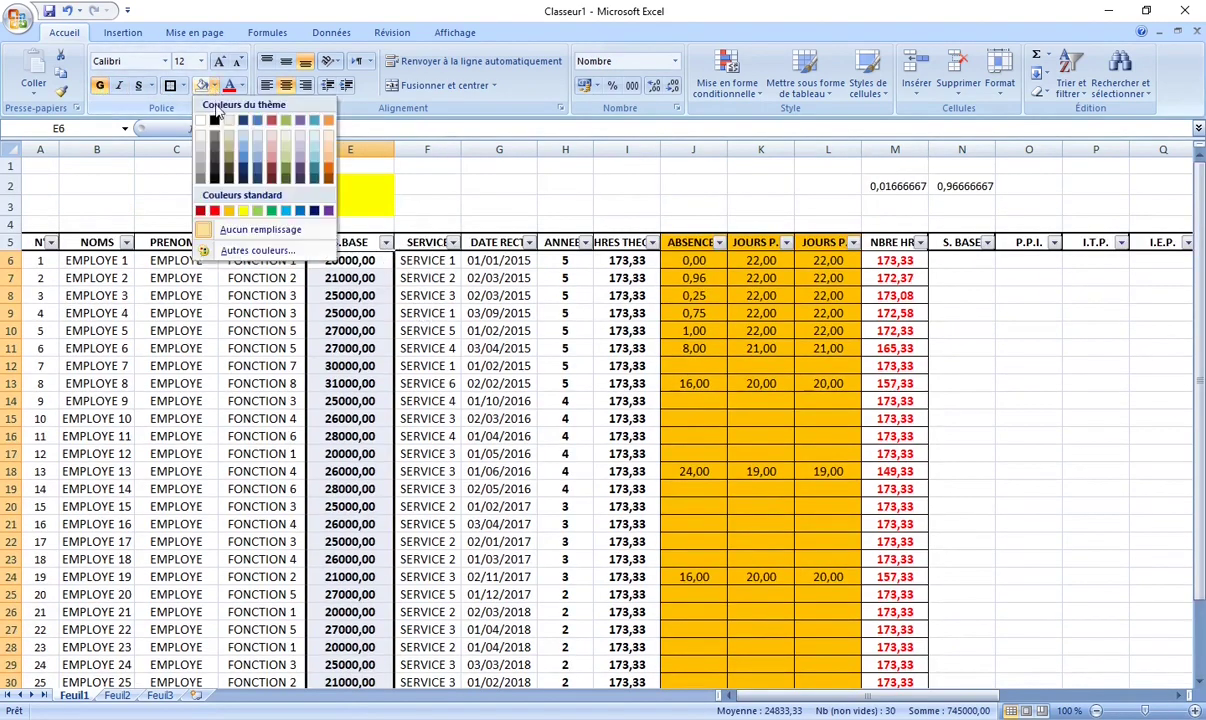
click(243, 211)
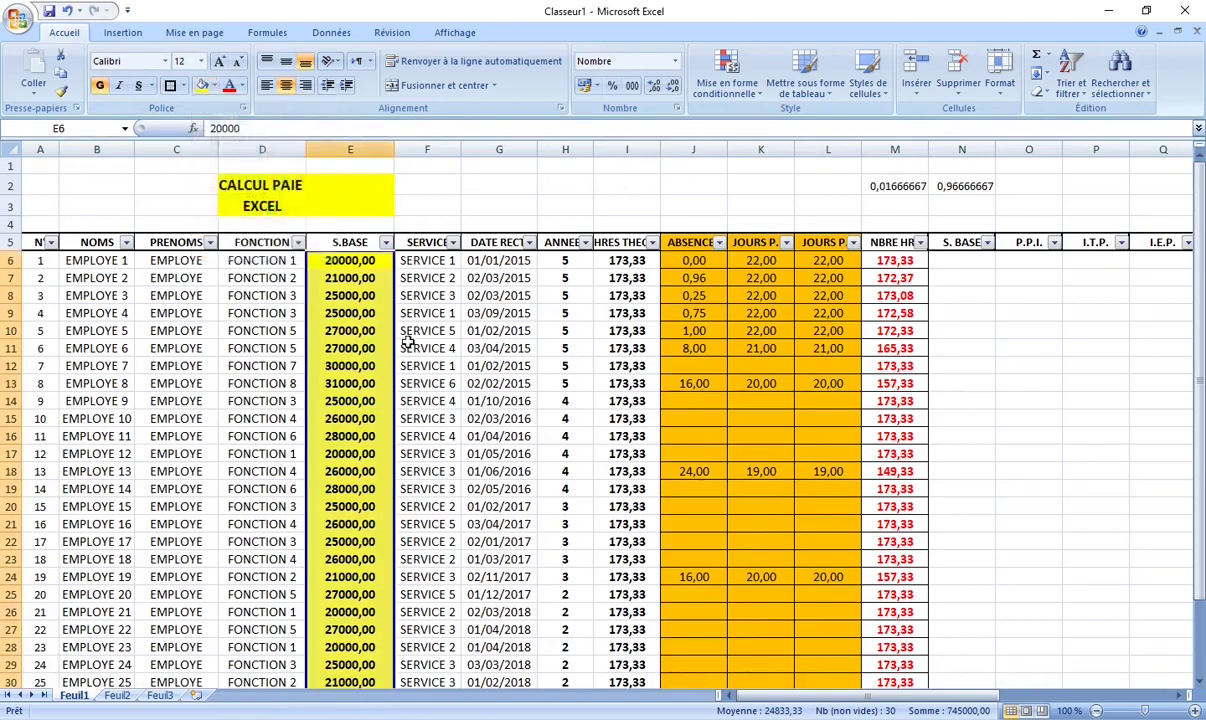
click(330, 252)
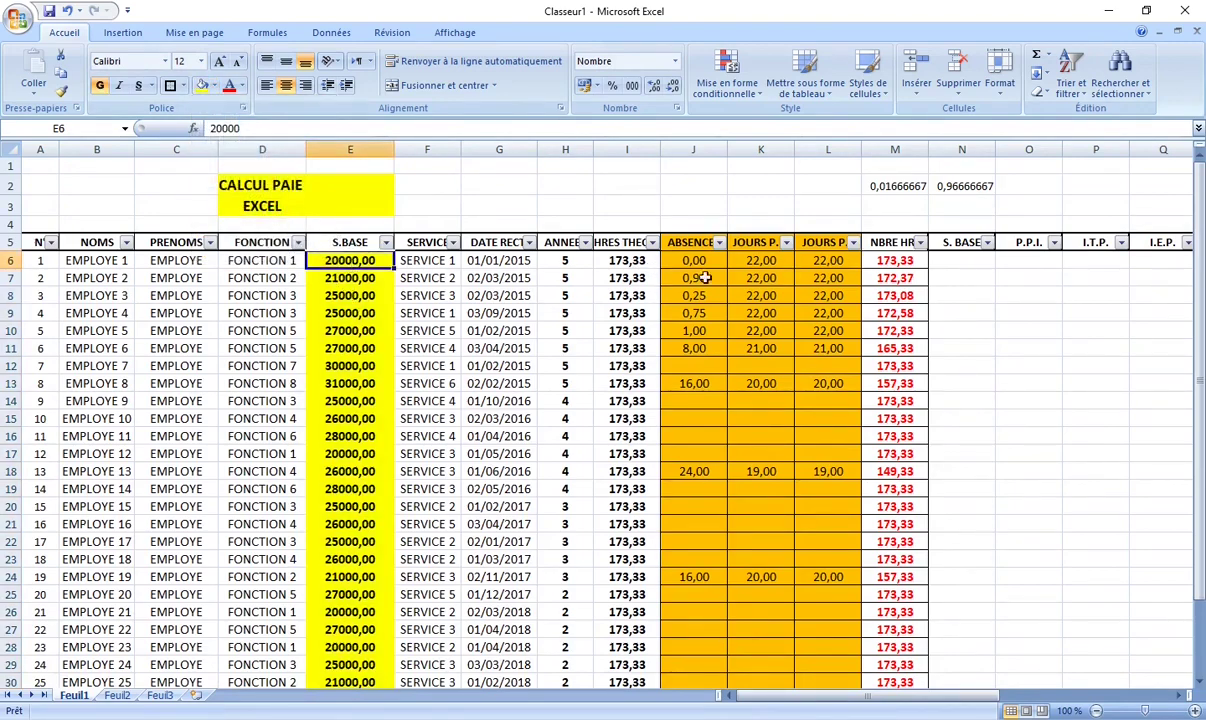
Step: Review the M6 hours formula against I6 and J6, then select N6
click(897, 260)
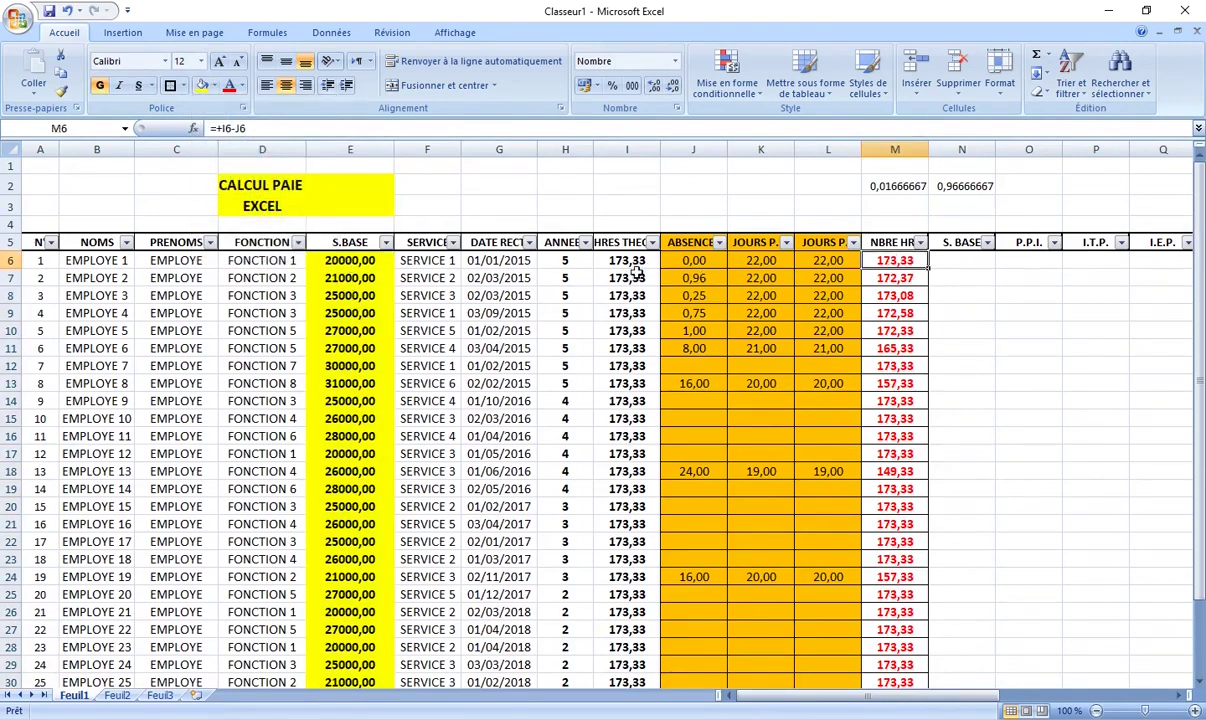
click(627, 260)
click(674, 260)
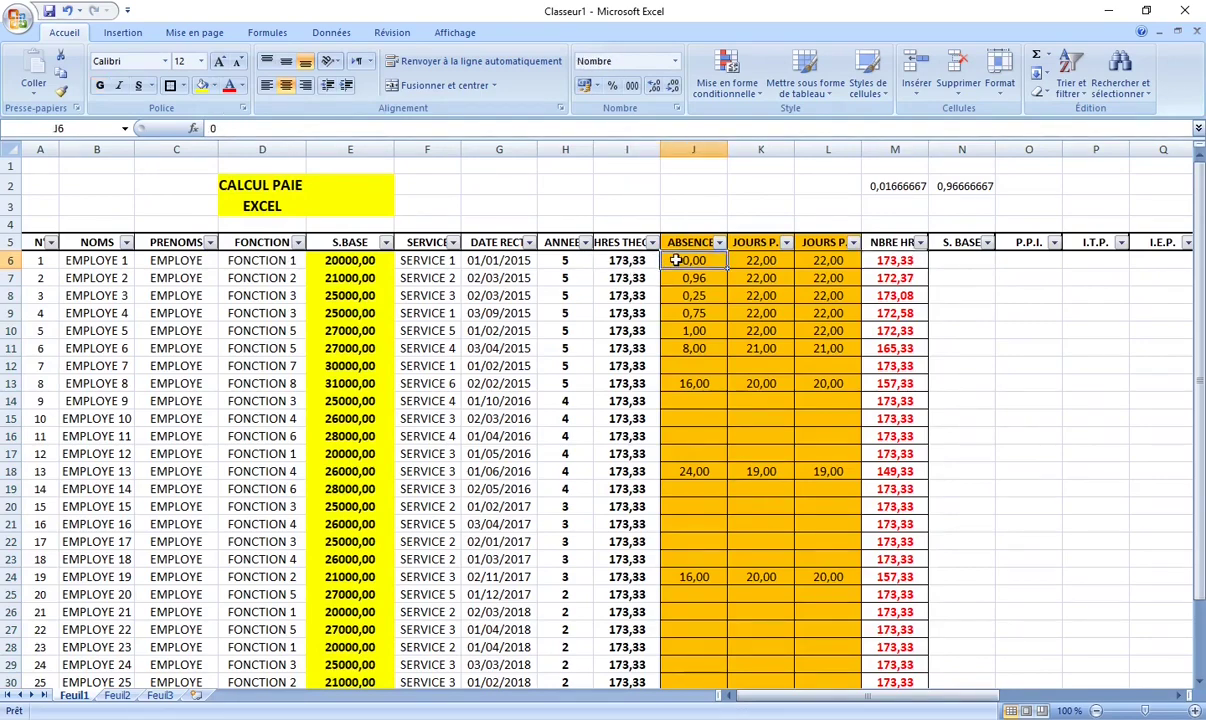
click(902, 260)
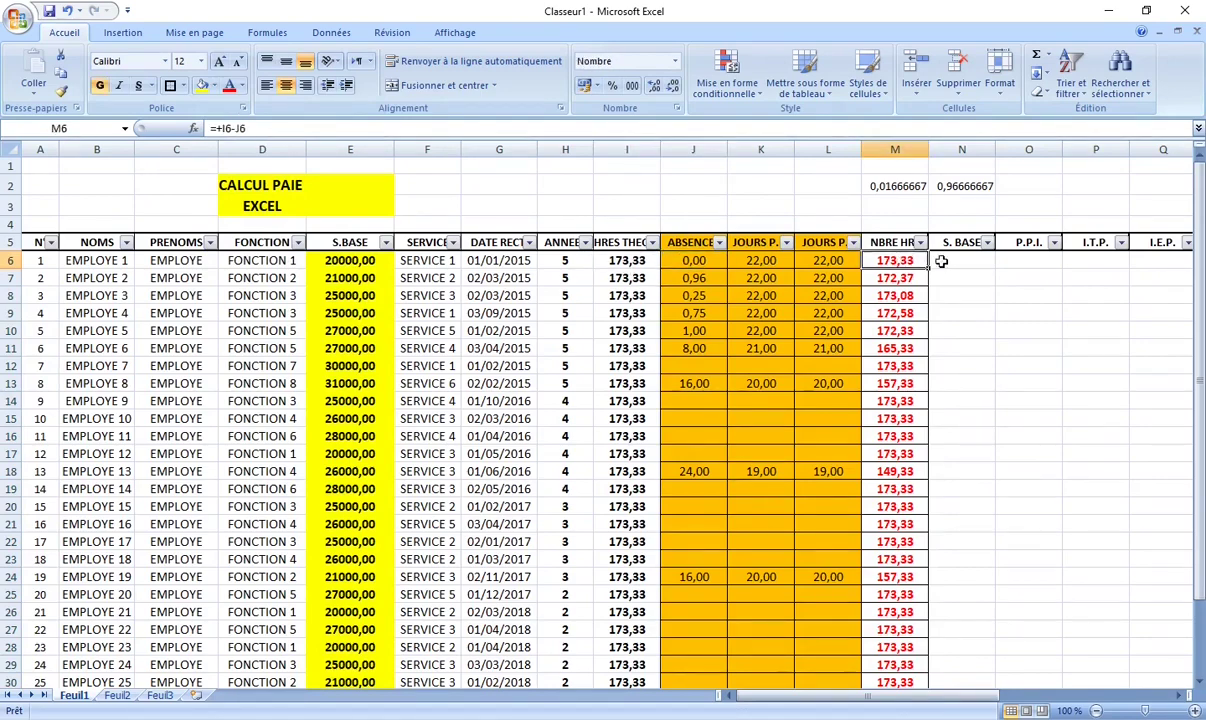
click(948, 260)
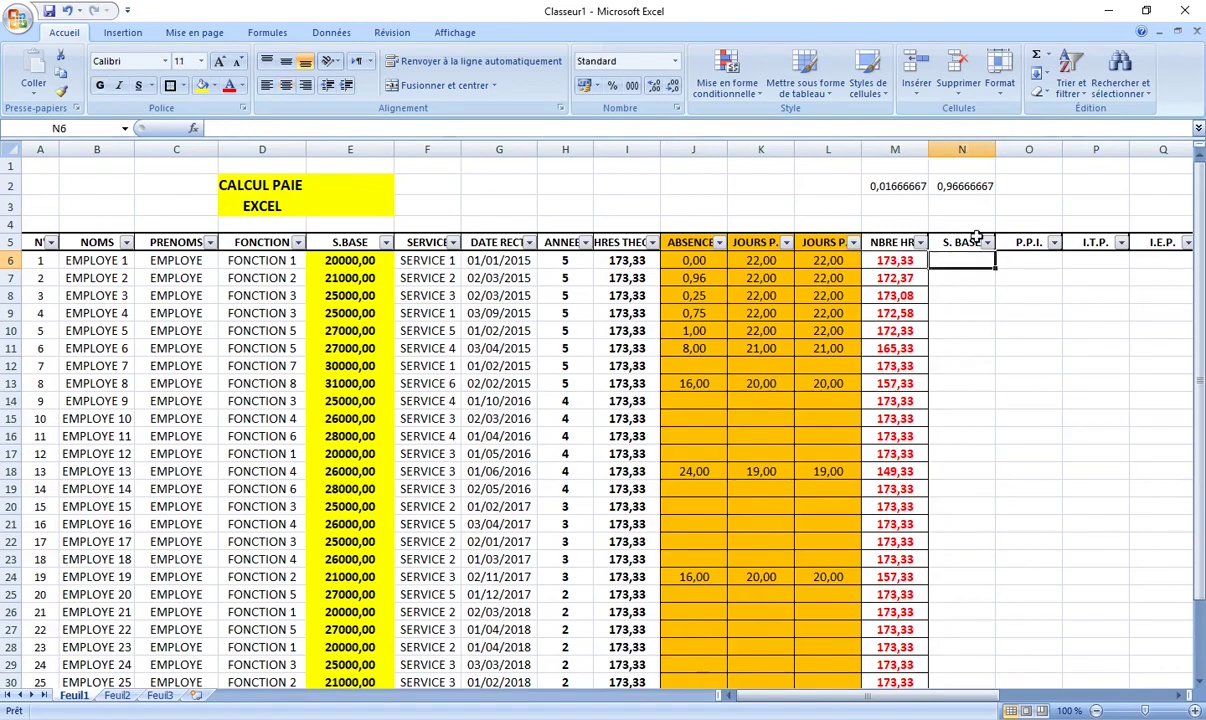
Step: Enter =+E6/173,33*M6 in N6, correcting the hours reference to M6
text(+)
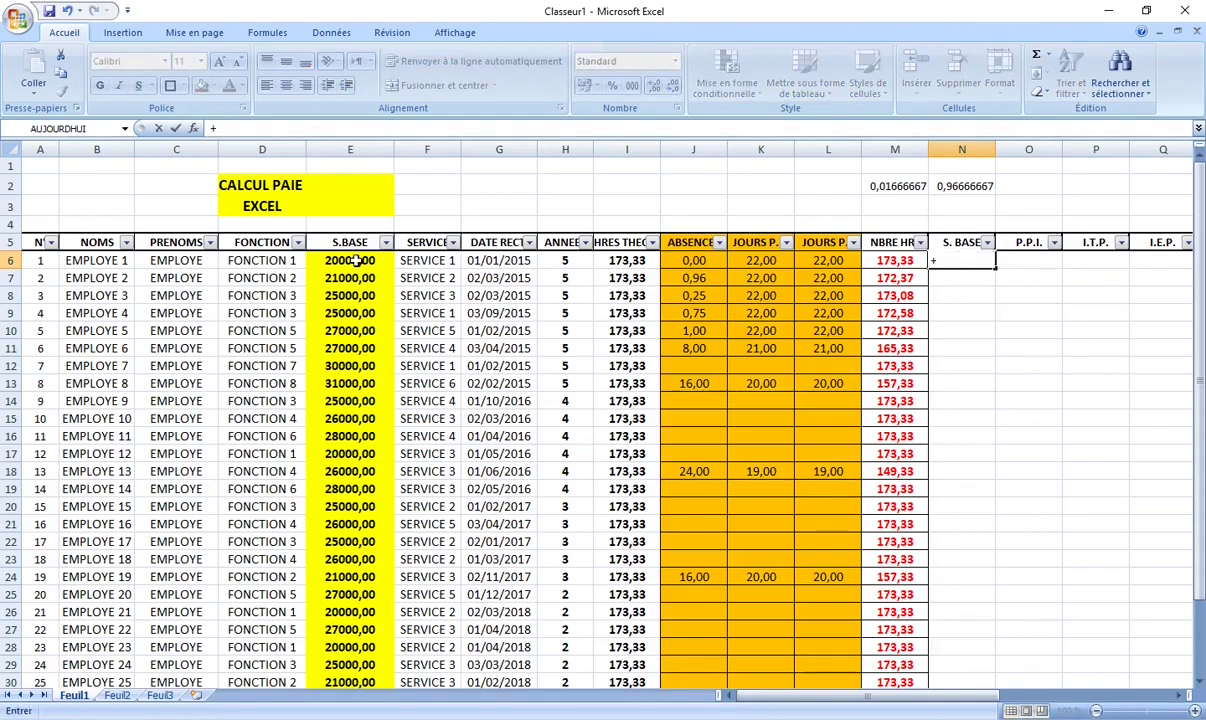
text(E)
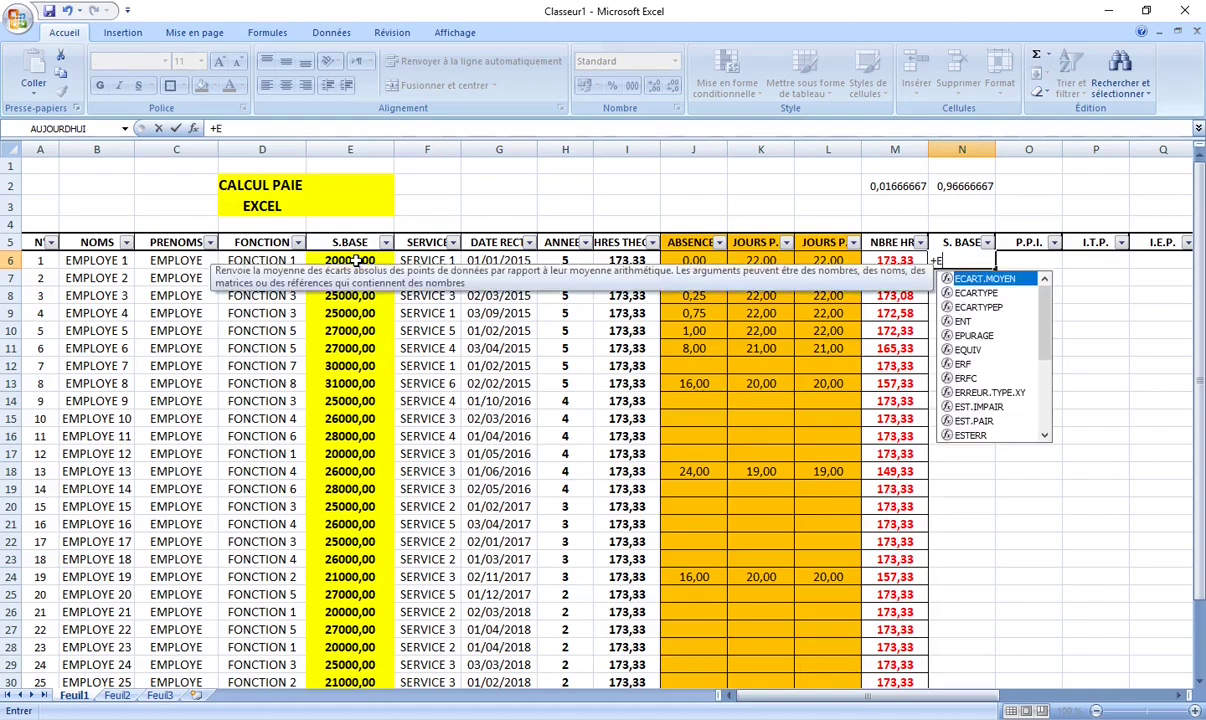
text(6)
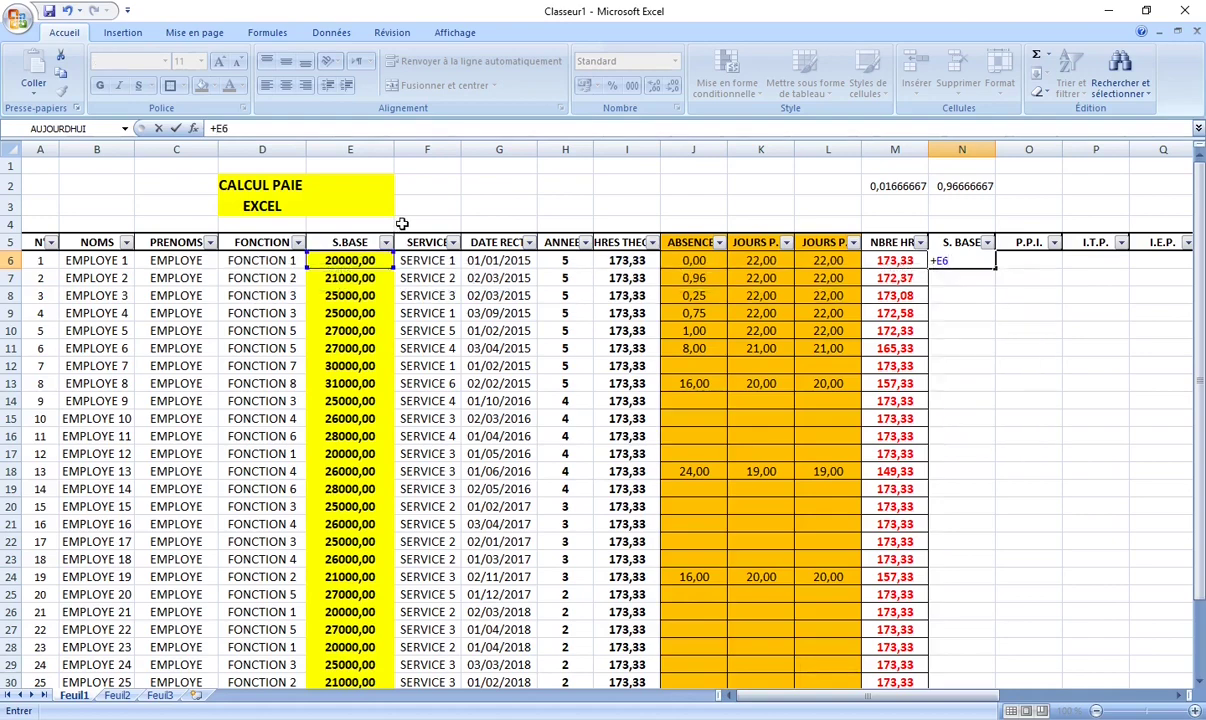
text(/173,33*)
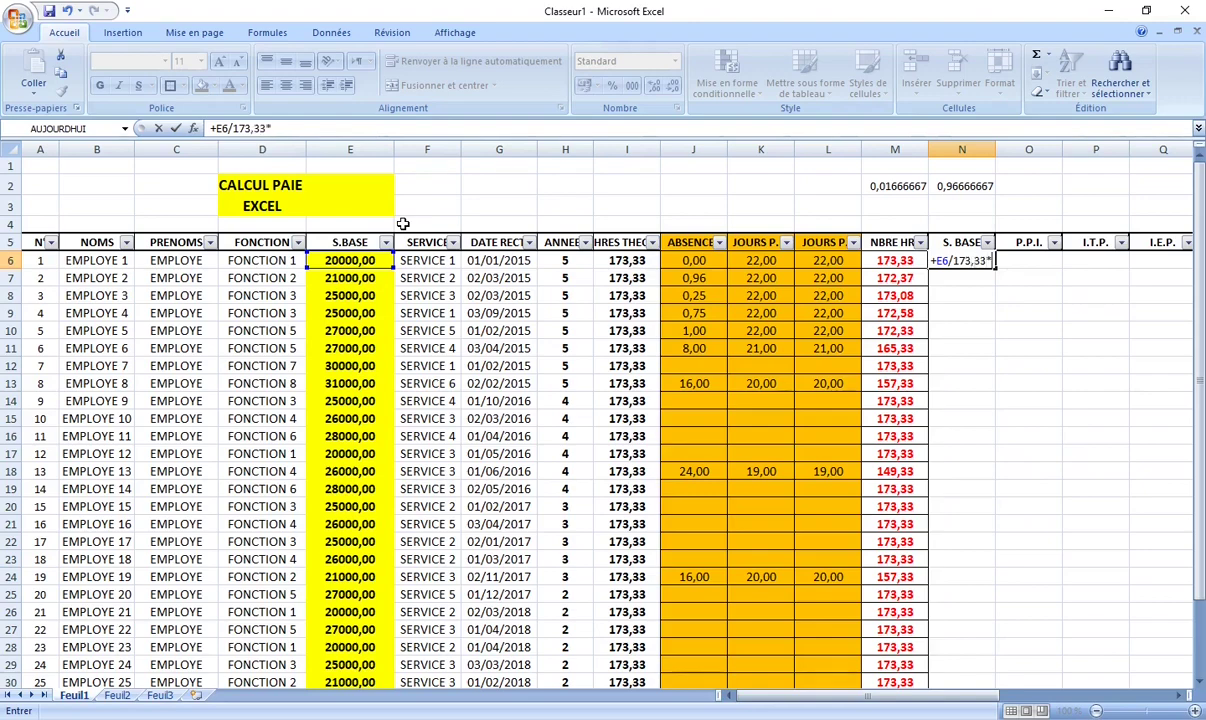
key(shift+Tab)
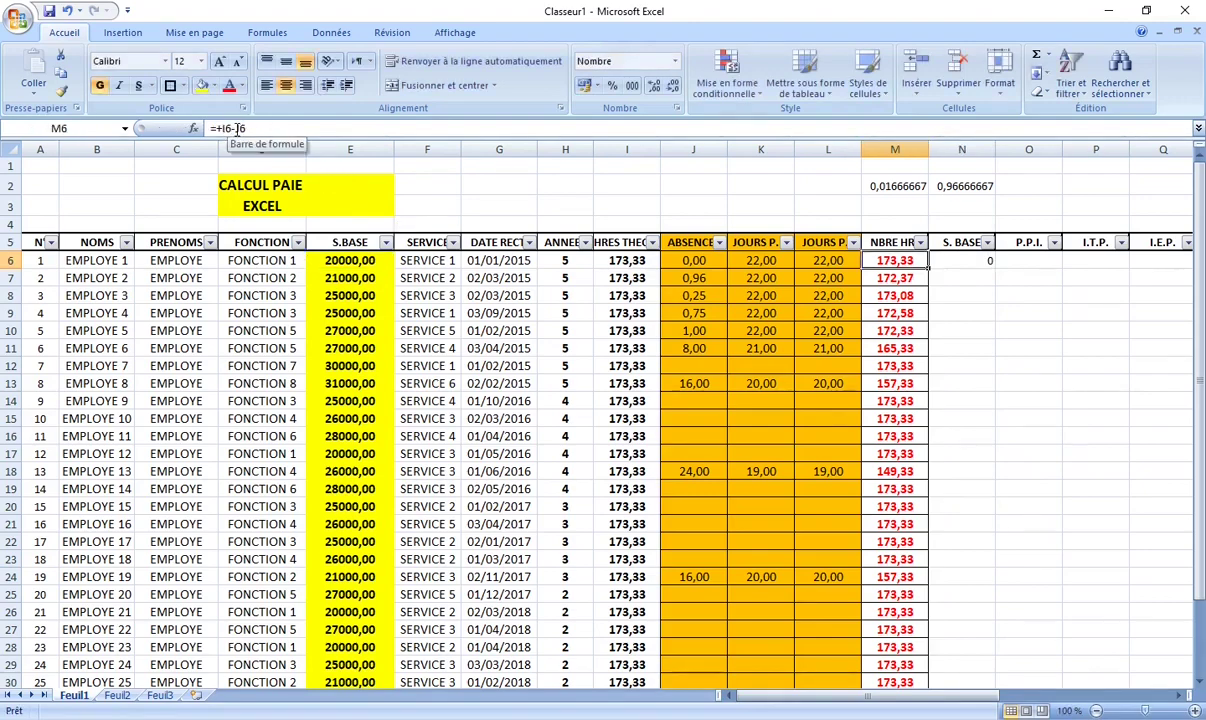
click(959, 262)
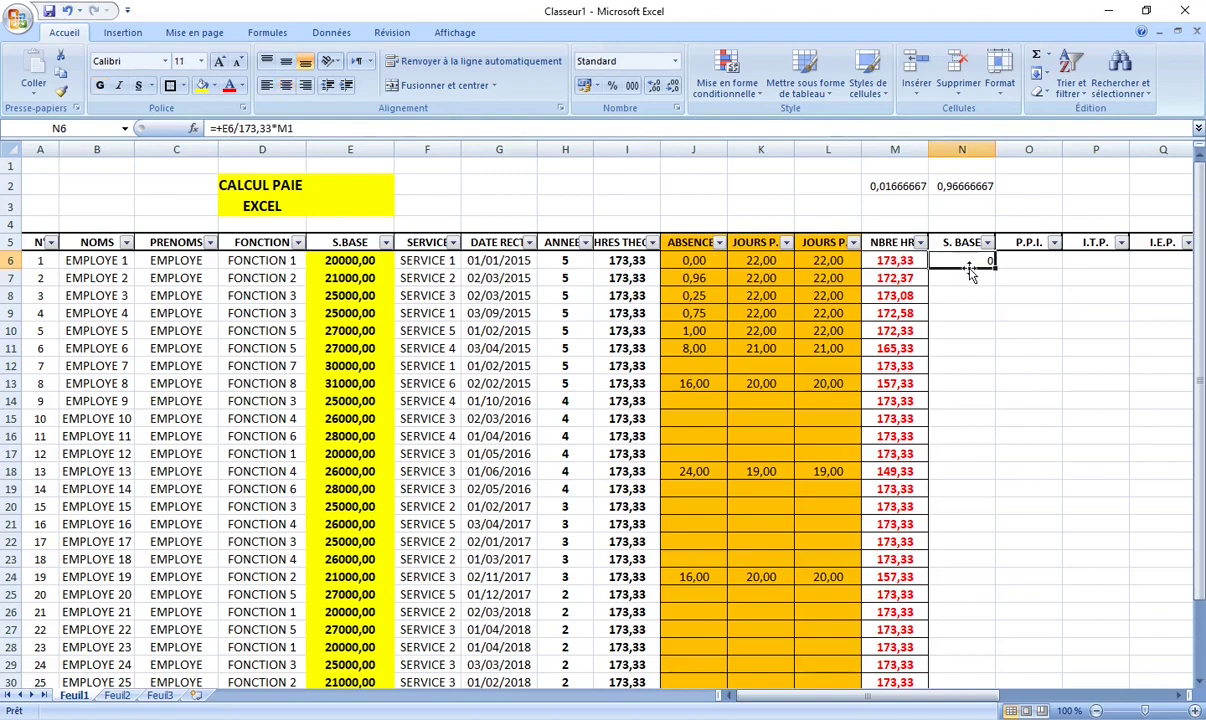
click(290, 128)
key(BackSpace)
text(6)
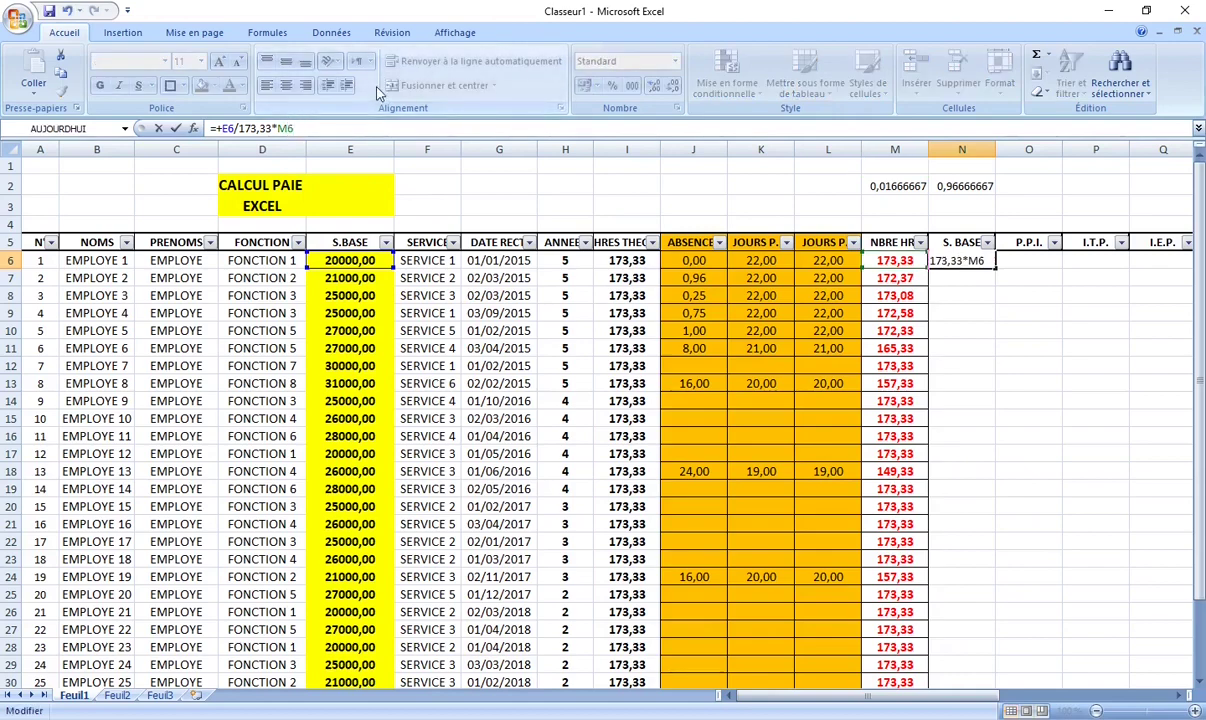
key(Return)
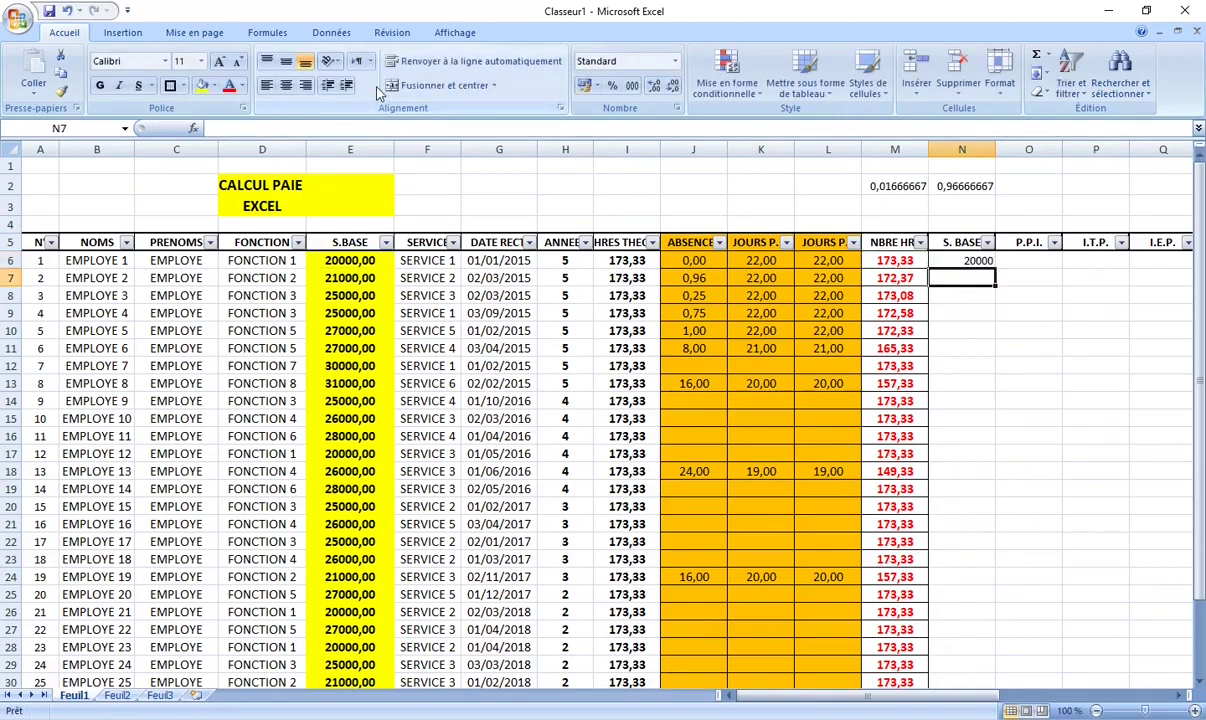
Step: Format N6 centred, two decimals, font size 12, and paint that format onto N7:N35
click(960, 261)
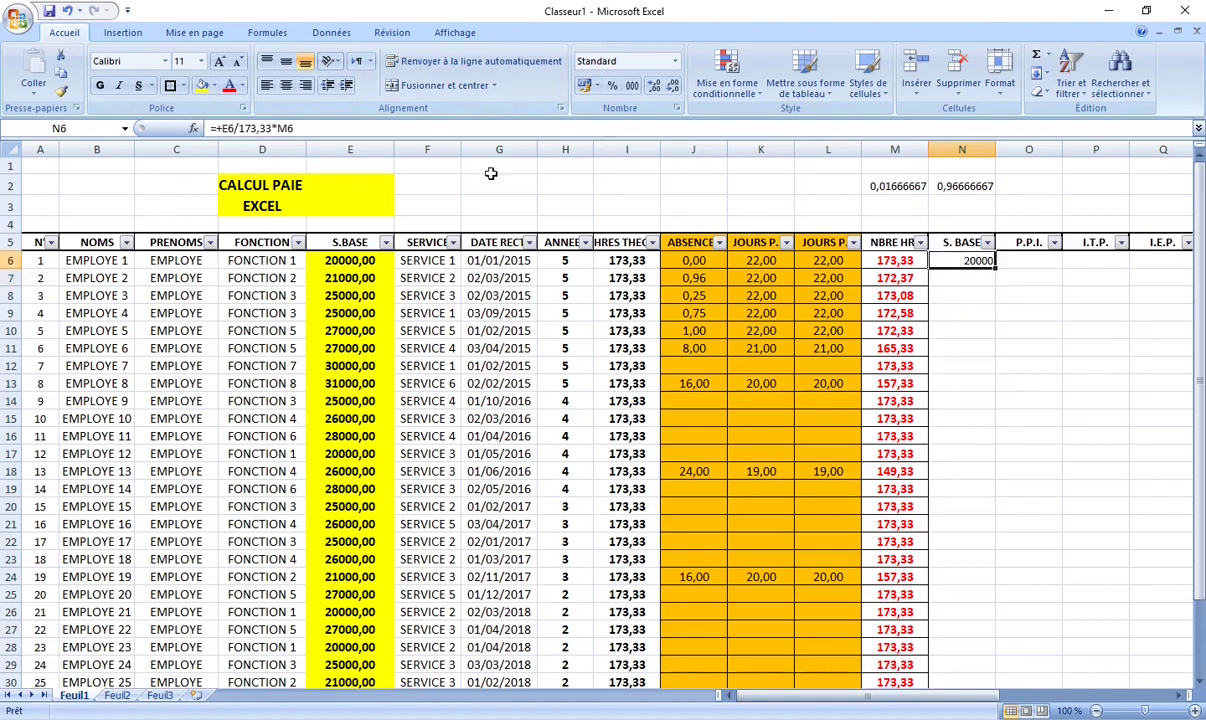
click(286, 86)
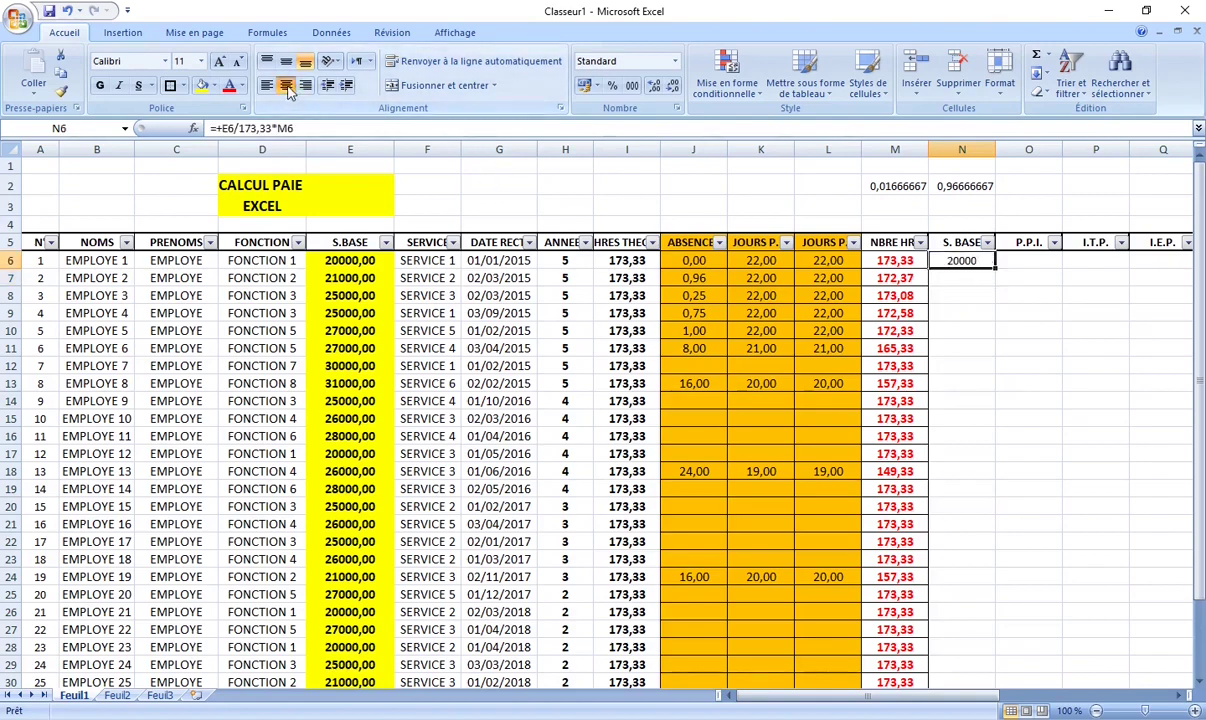
click(655, 86)
click(655, 86)
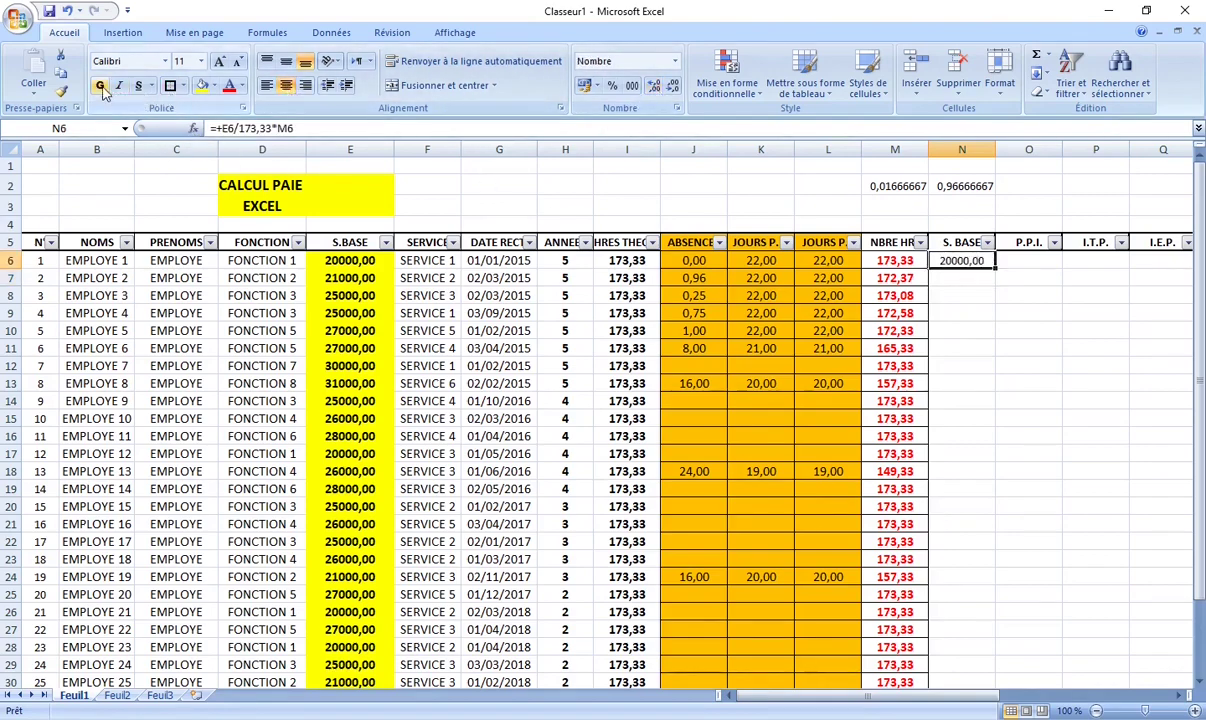
click(347, 262)
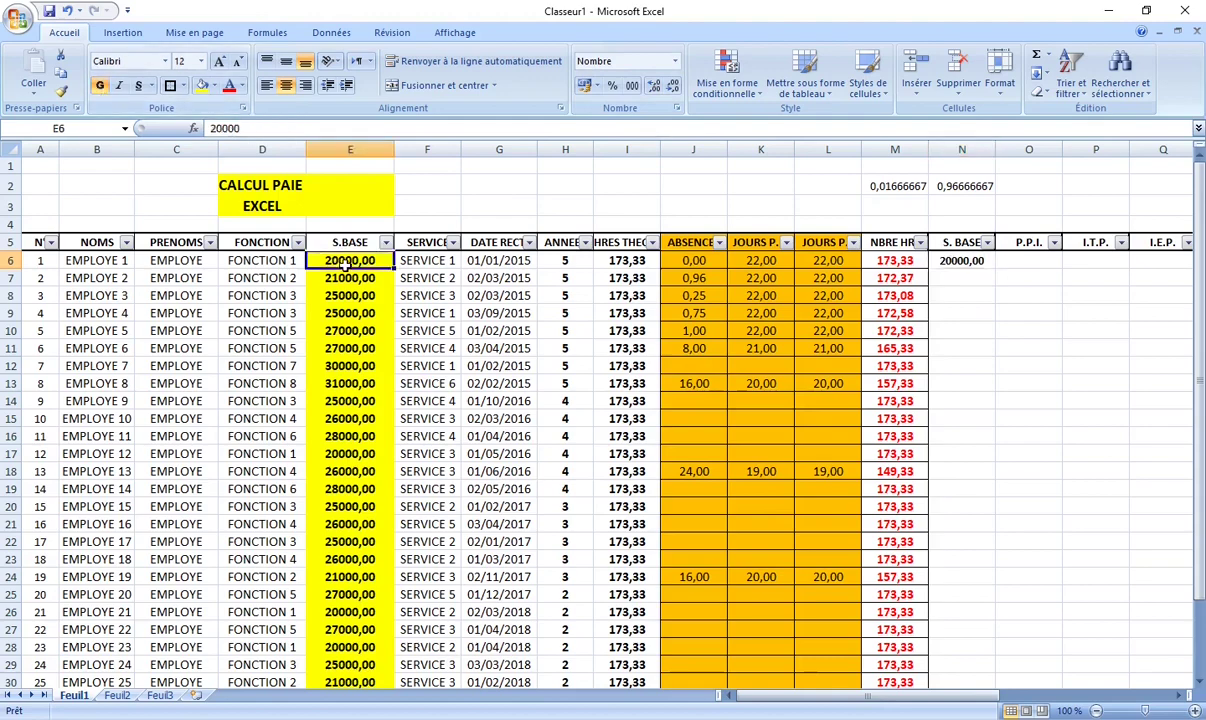
click(958, 261)
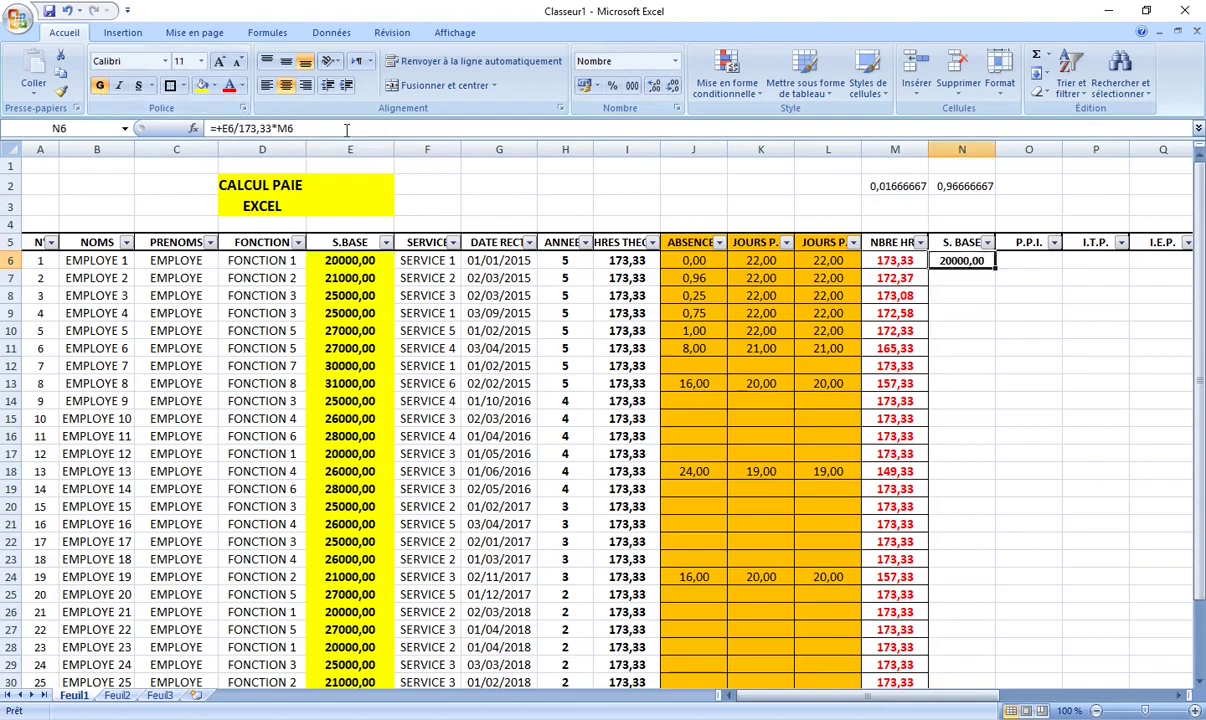
click(201, 62)
click(175, 141)
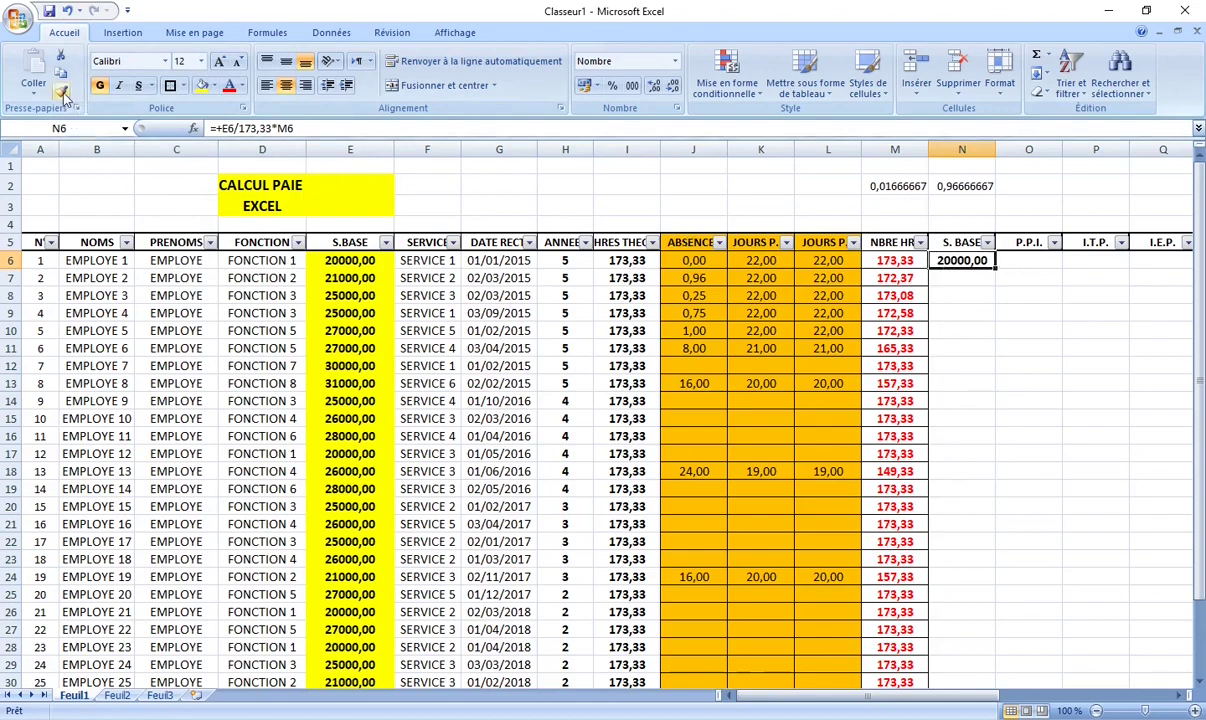
click(60, 91)
mouse_move(961, 279)
mouse_down()
mouse_move(985, 616)
mouse_move(958, 654)
mouse_up()
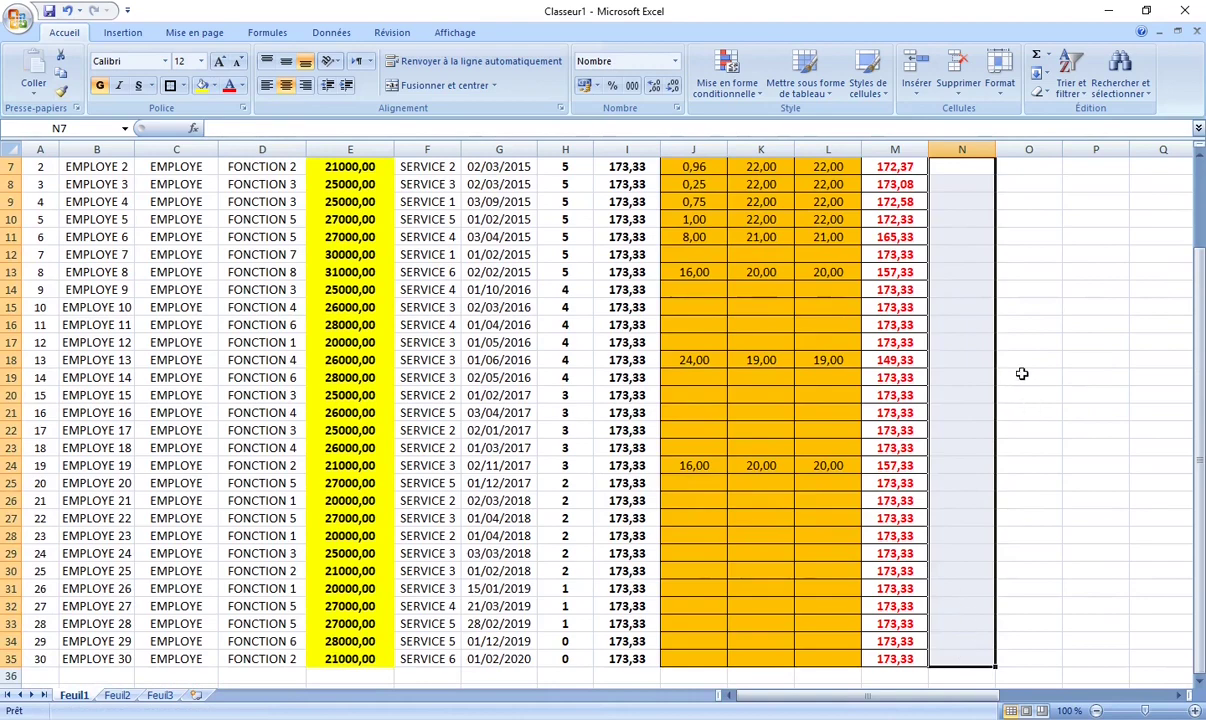
Step: Fill the S. BASE formula from N6 down to every employee row
click(1025, 342)
scroll(1015, 315, up, 2)
click(961, 260)
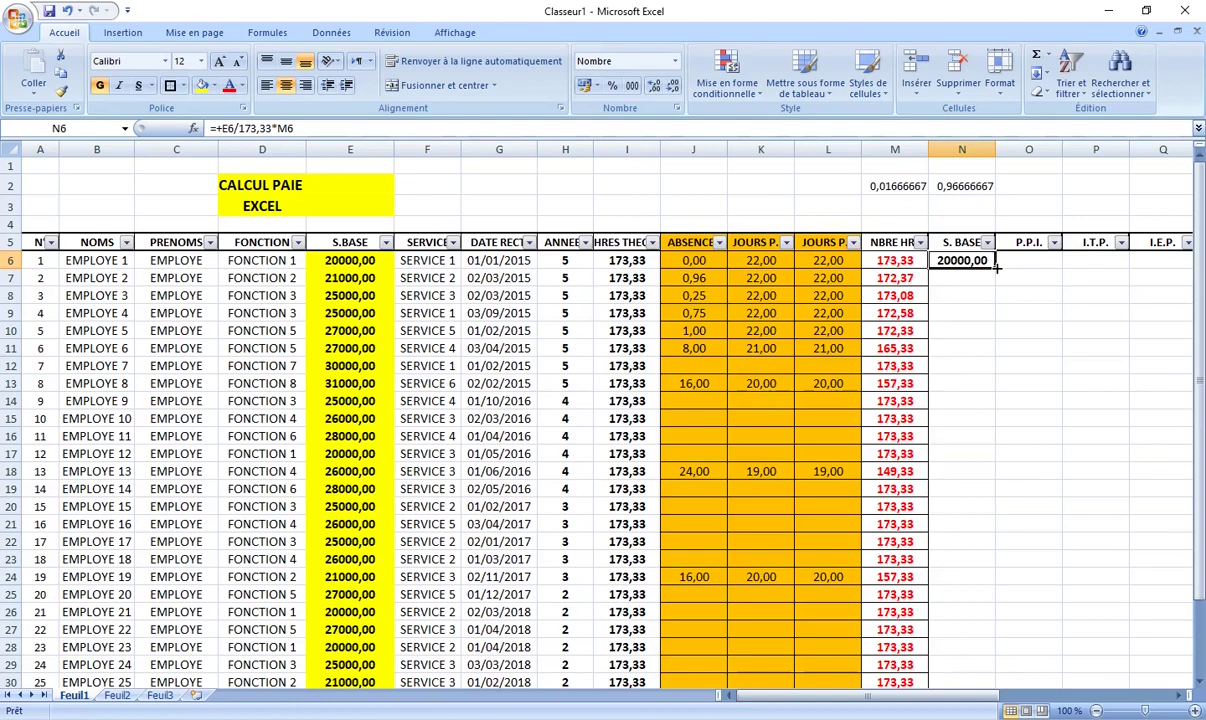
drag(995, 266, 999, 668)
click(1030, 447)
Step: Verify the copied formulas in N7 and M8, then select O6
scroll(925, 369, up, 2)
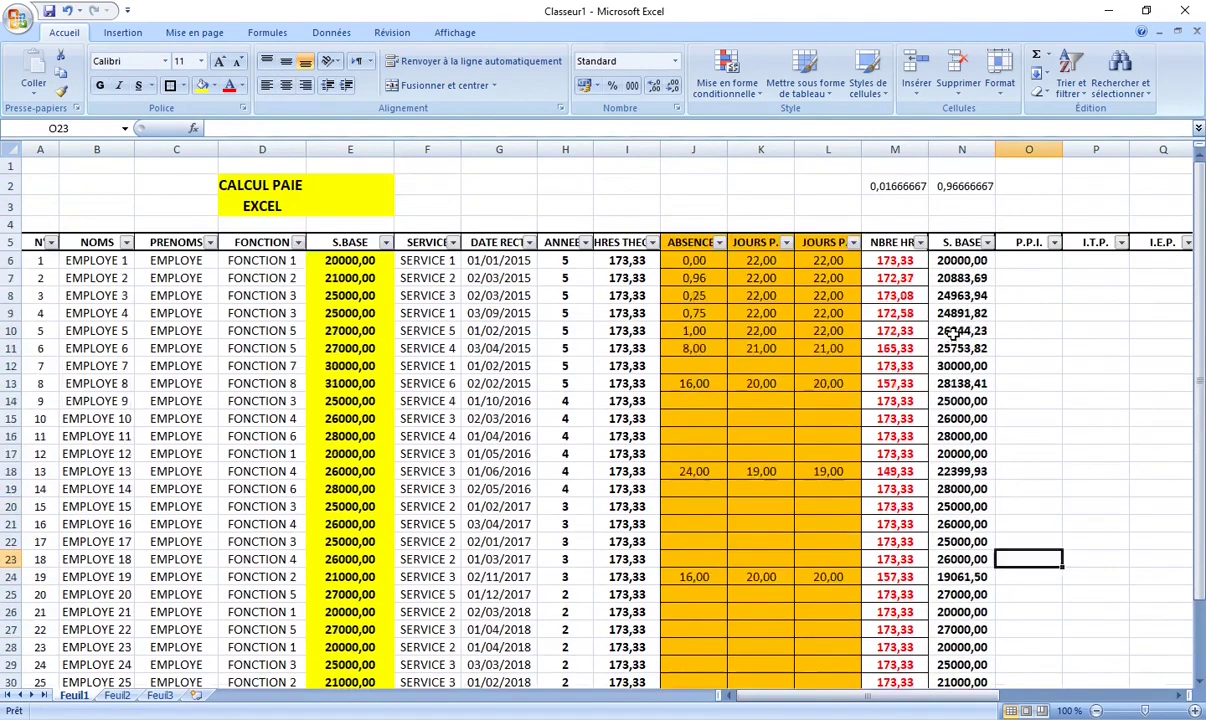
click(966, 277)
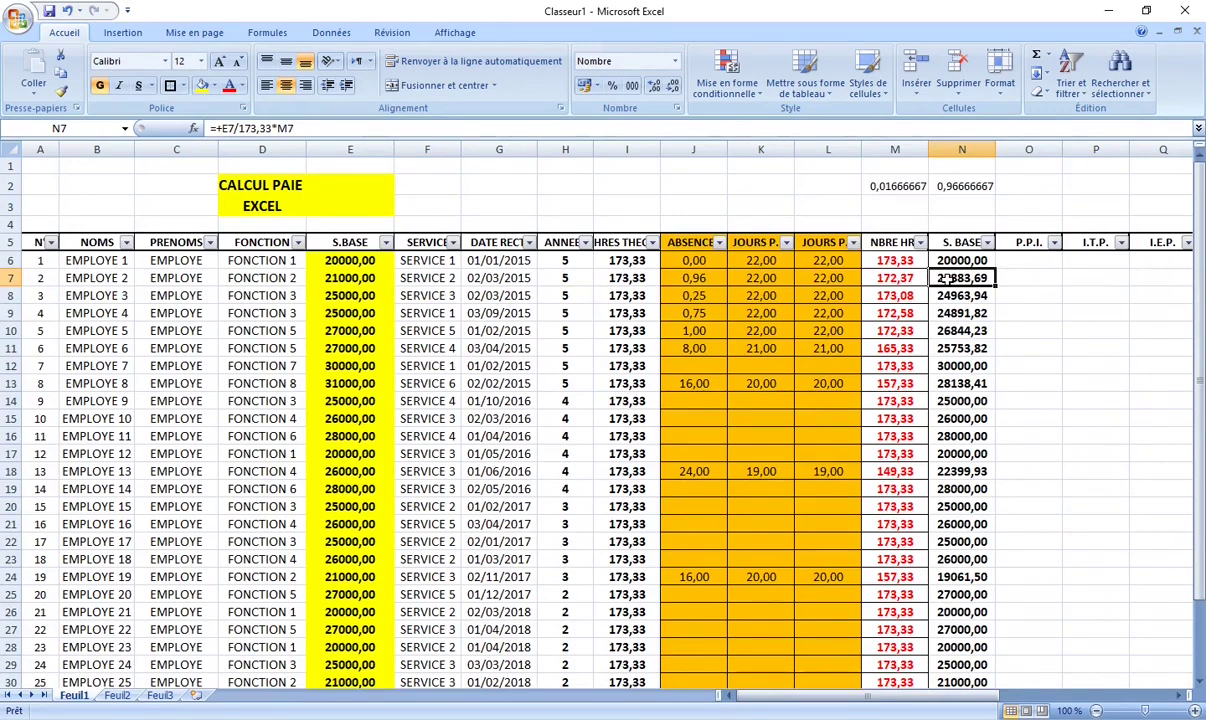
click(902, 298)
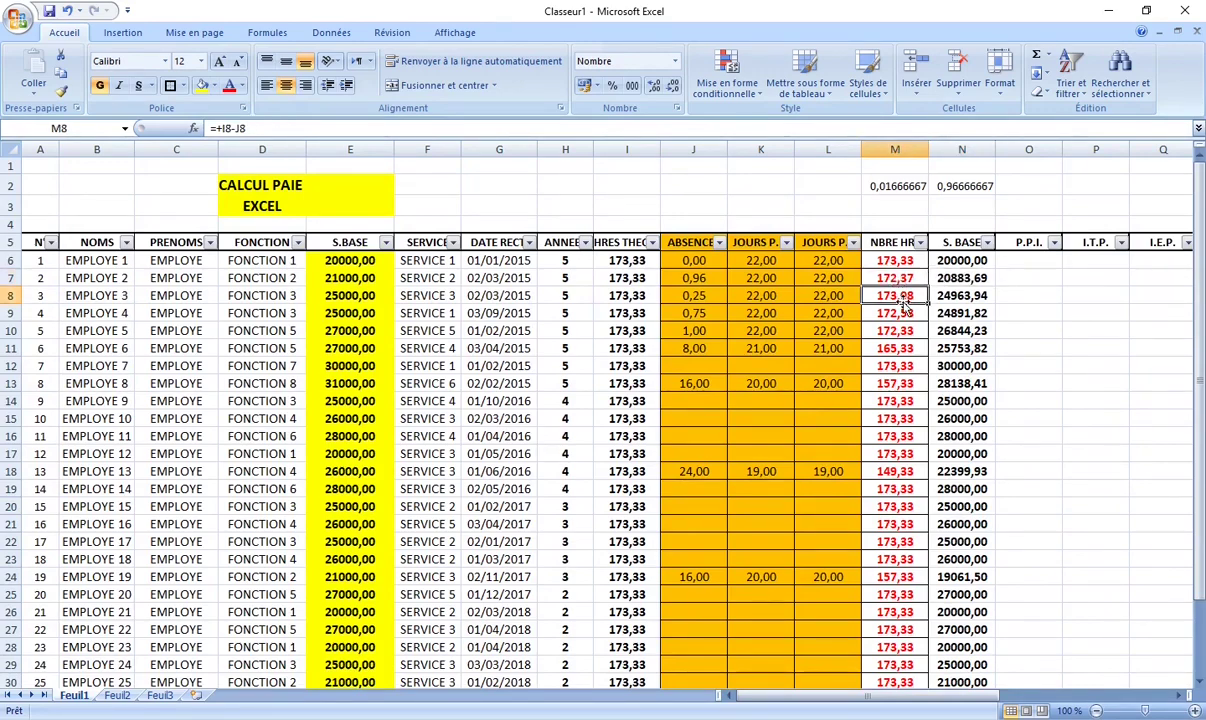
click(1017, 262)
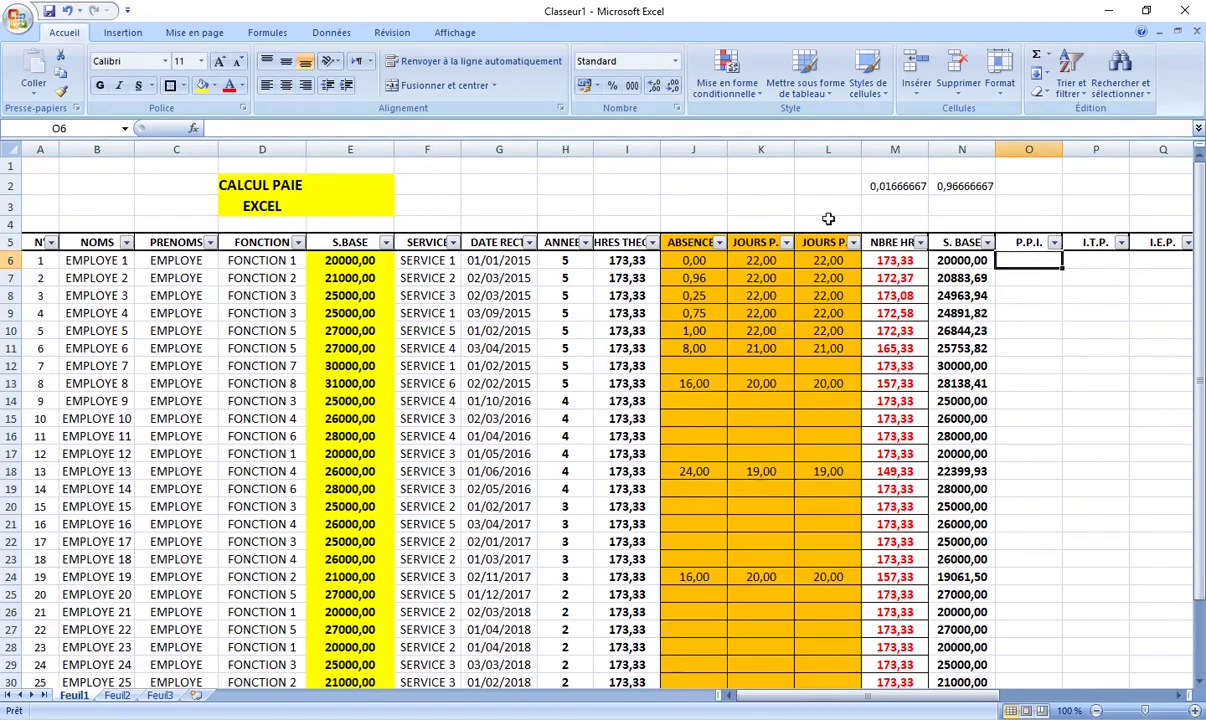
Step: Insert a new column before NBRE HR headed P.P.I
click(870, 145)
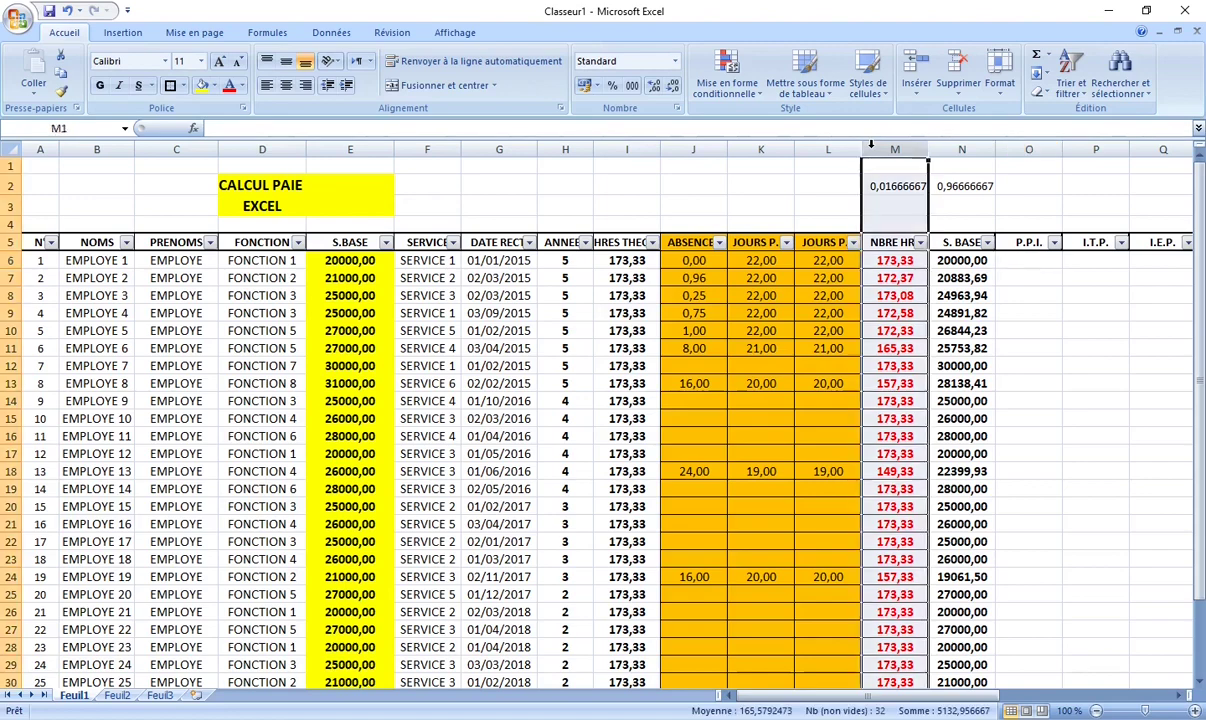
right_click(870, 145)
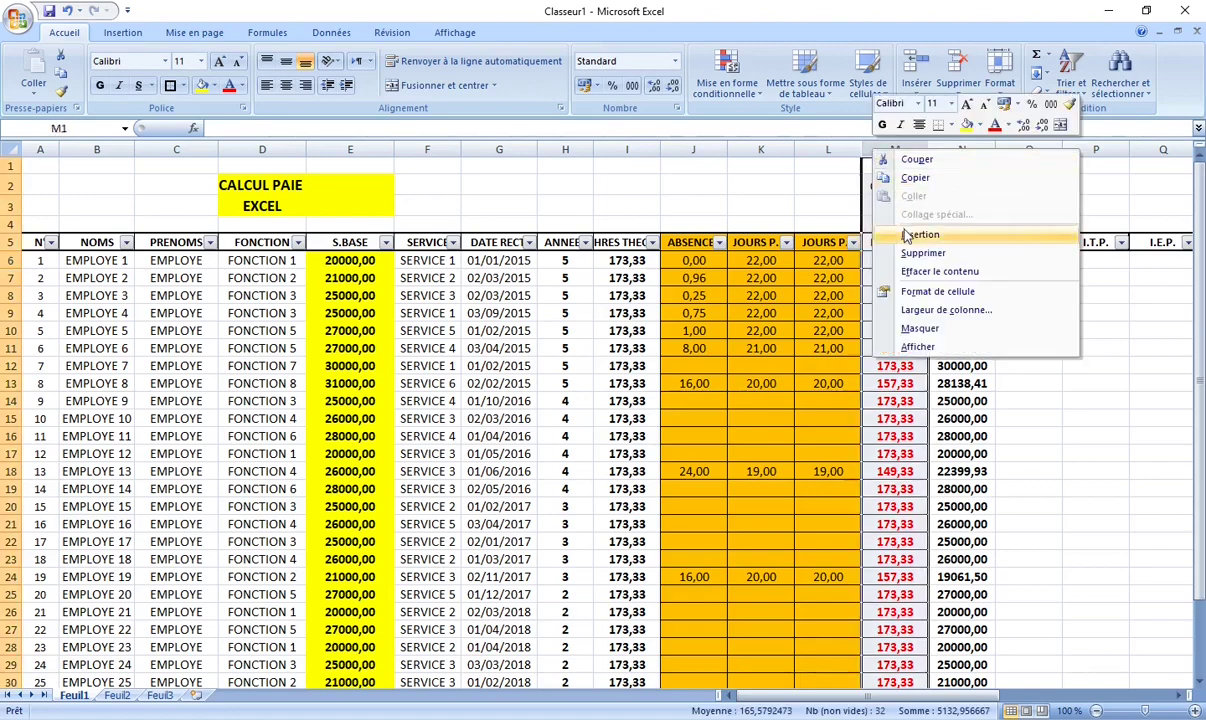
click(885, 230)
click(886, 243)
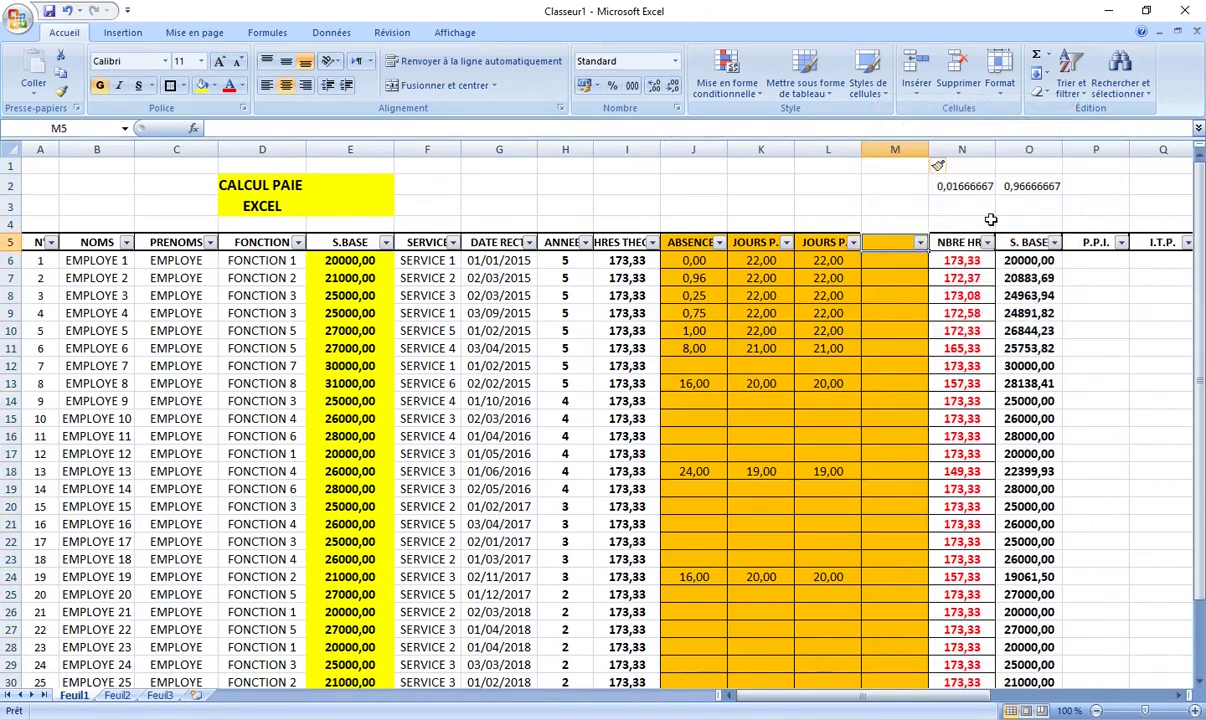
text(P.P.I.)
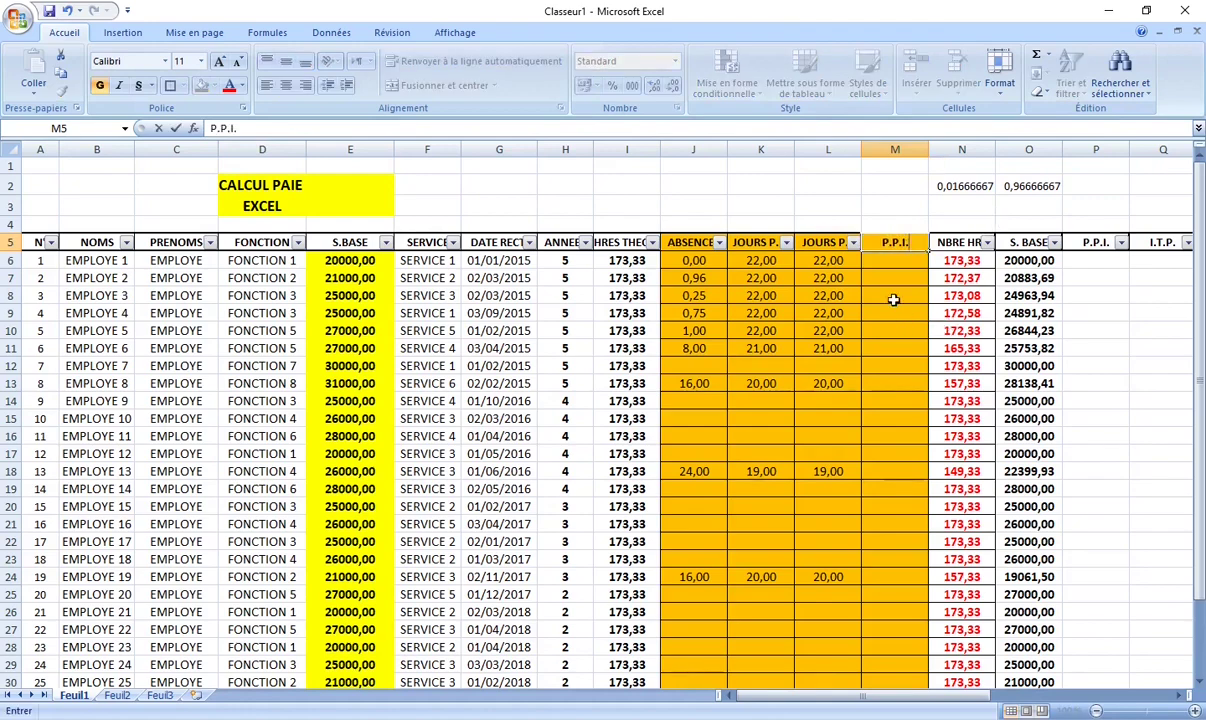
key(Return)
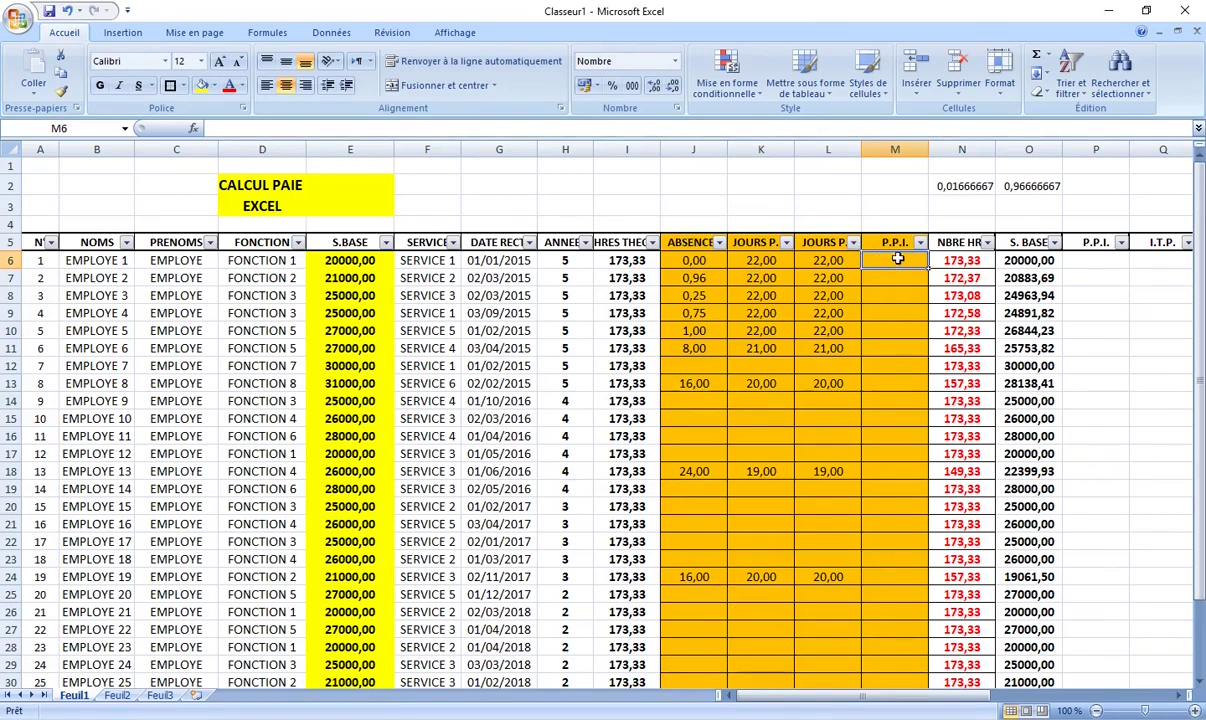
Step: Enter P.P.I. values 10, 9, 7 and 6 for the first four employees
text(10)
key(Return)
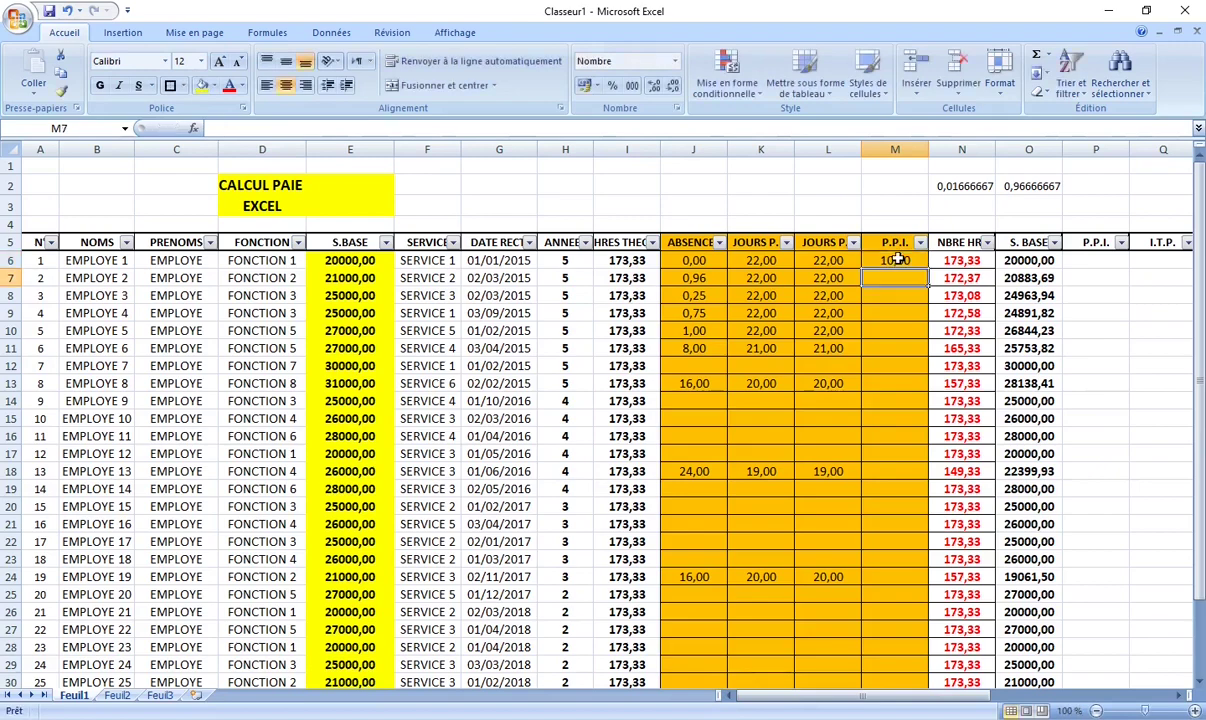
text(9)
key(Return)
text(7)
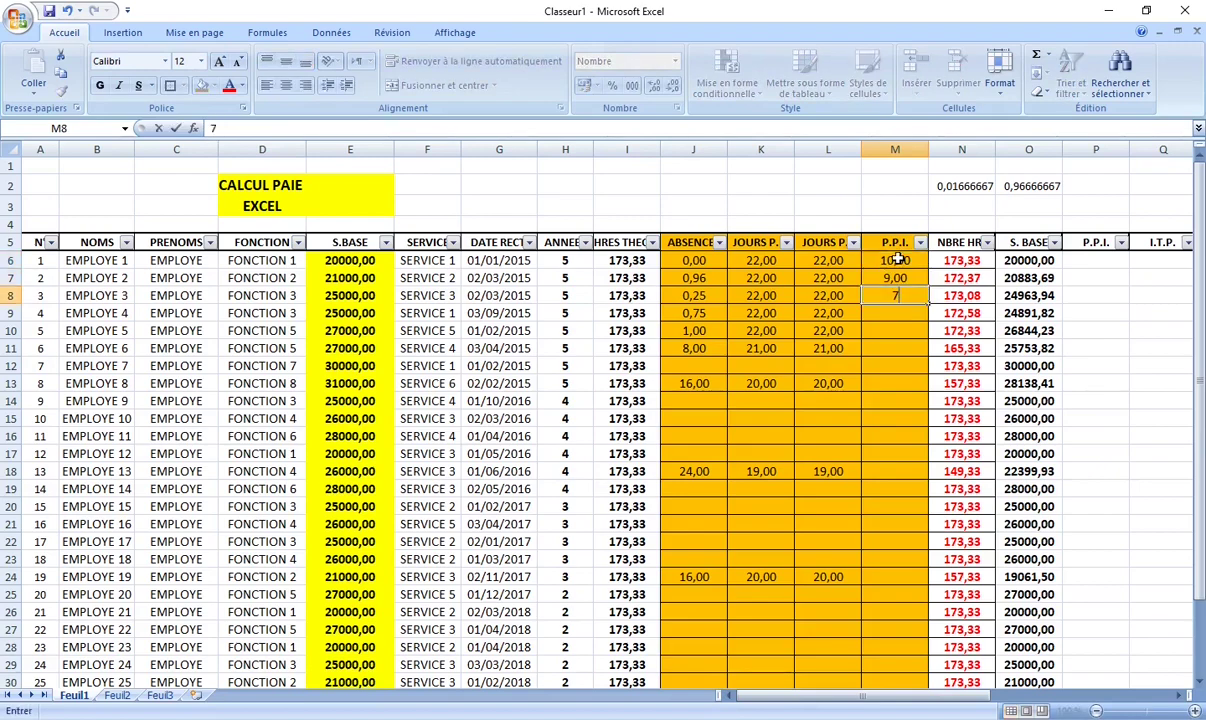
key(Return)
text(6)
key(Return)
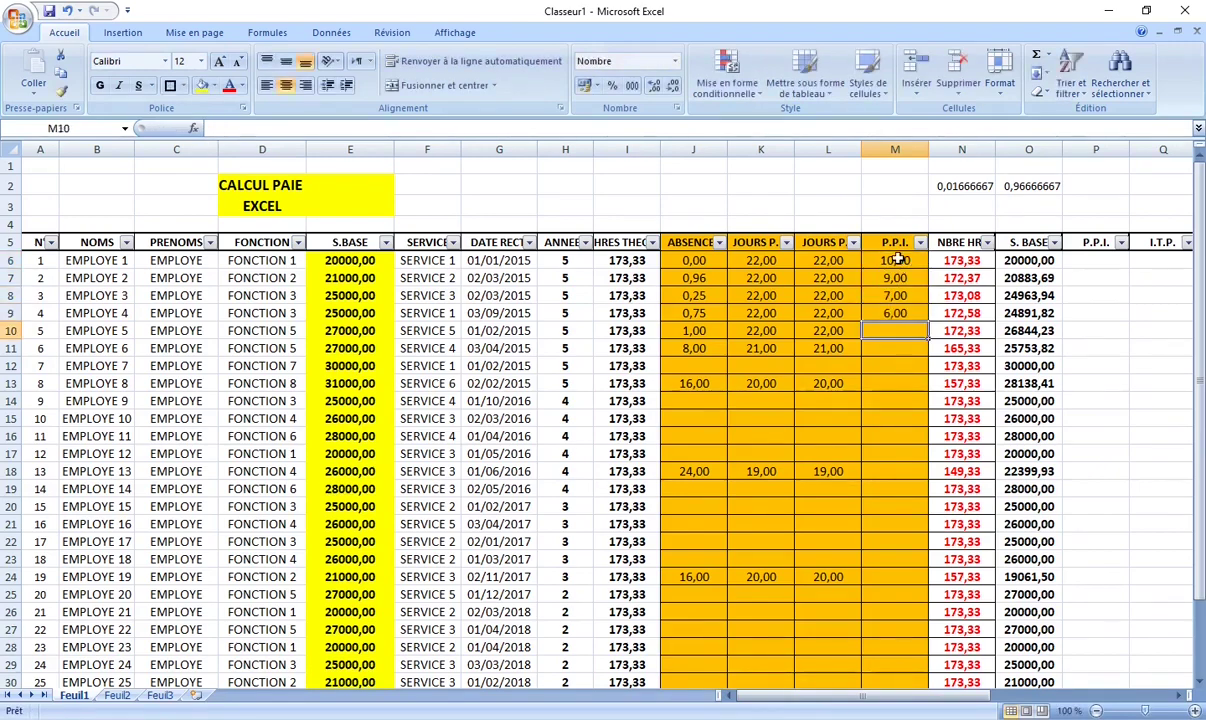
click(1160, 629)
text(²)
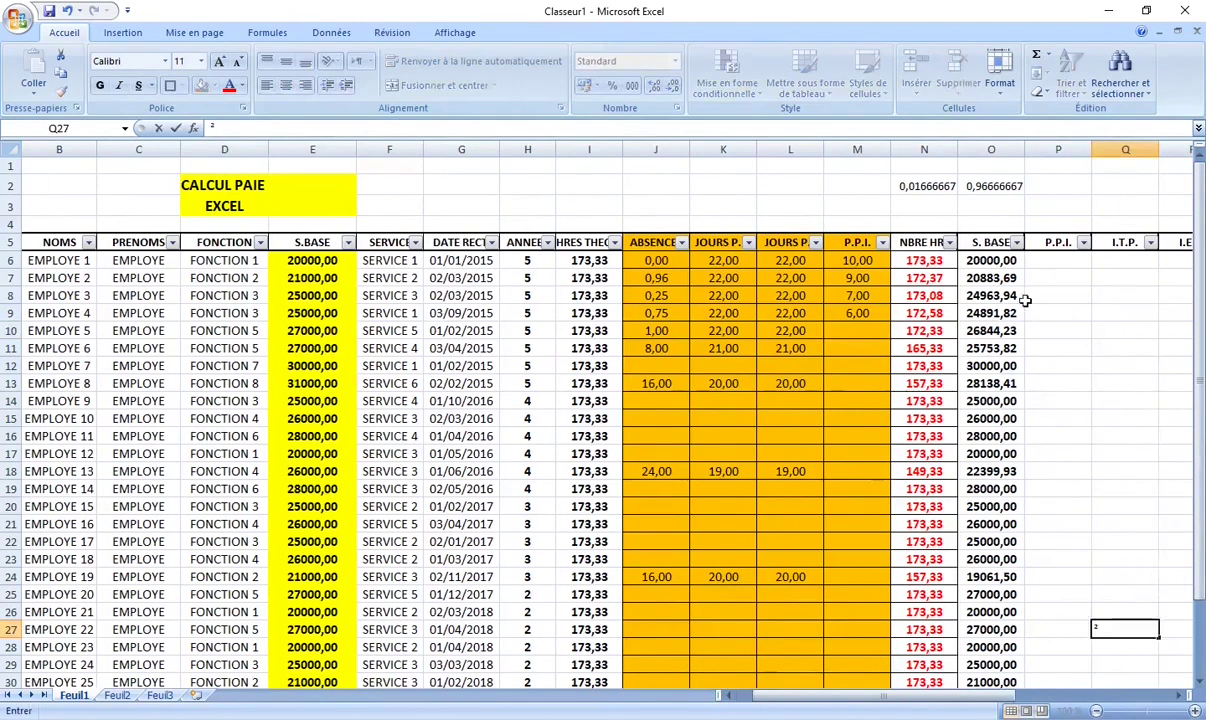
click(1062, 261)
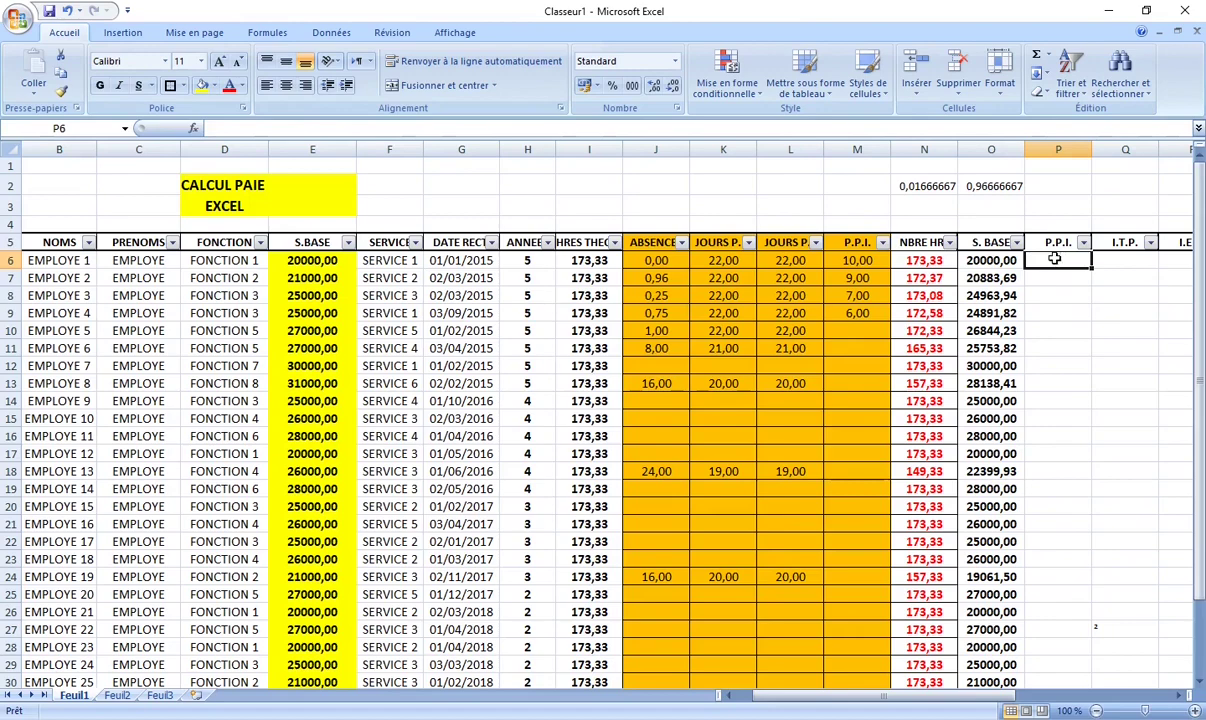
Step: Enter the P.P.I. amount formula =+O6*M6/100 in P6
text(+)
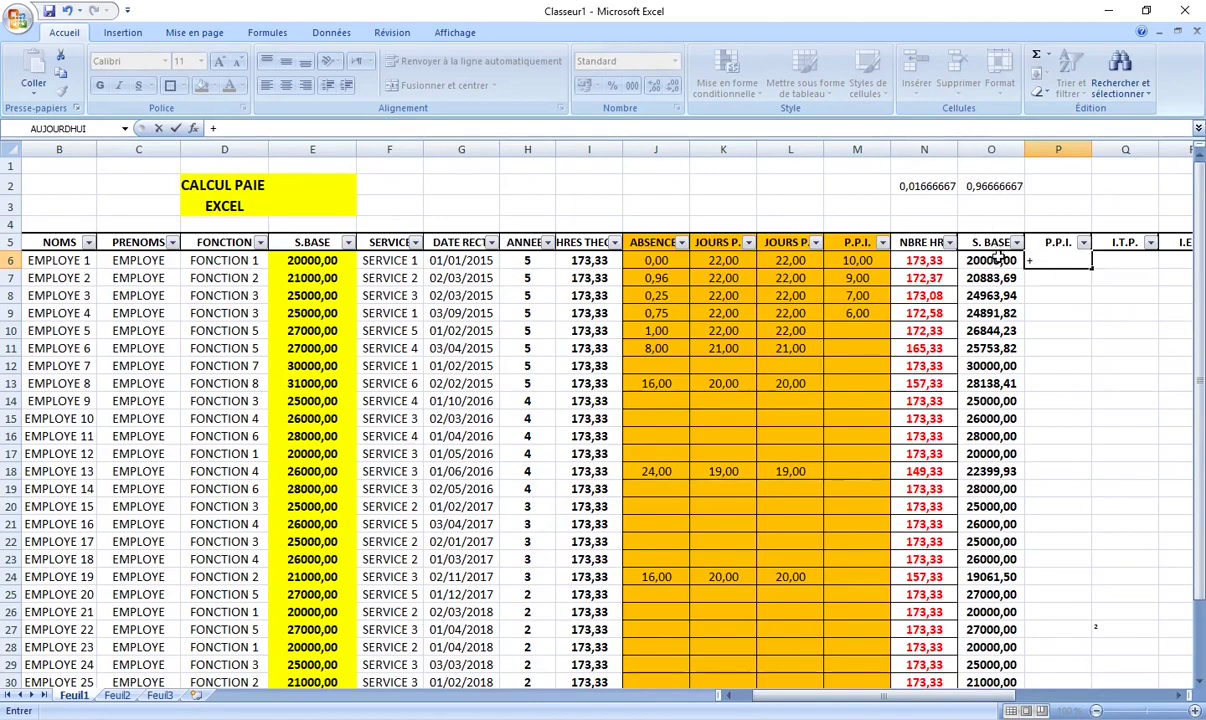
click(995, 261)
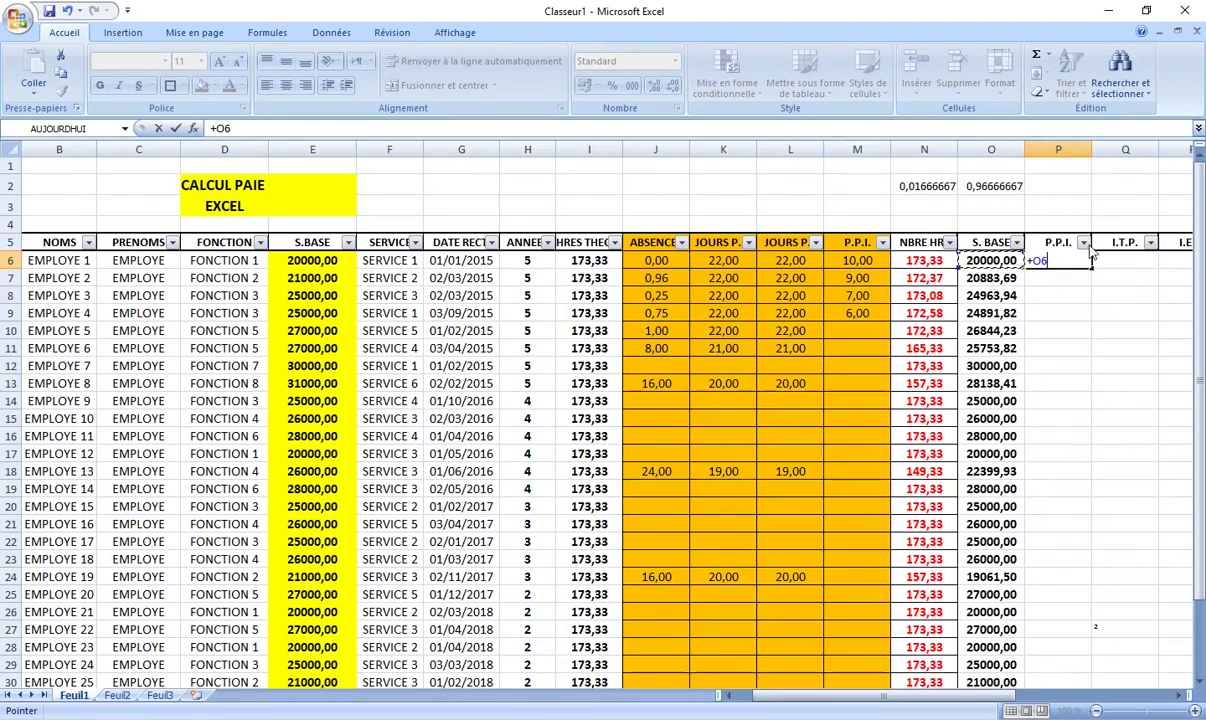
text(*)
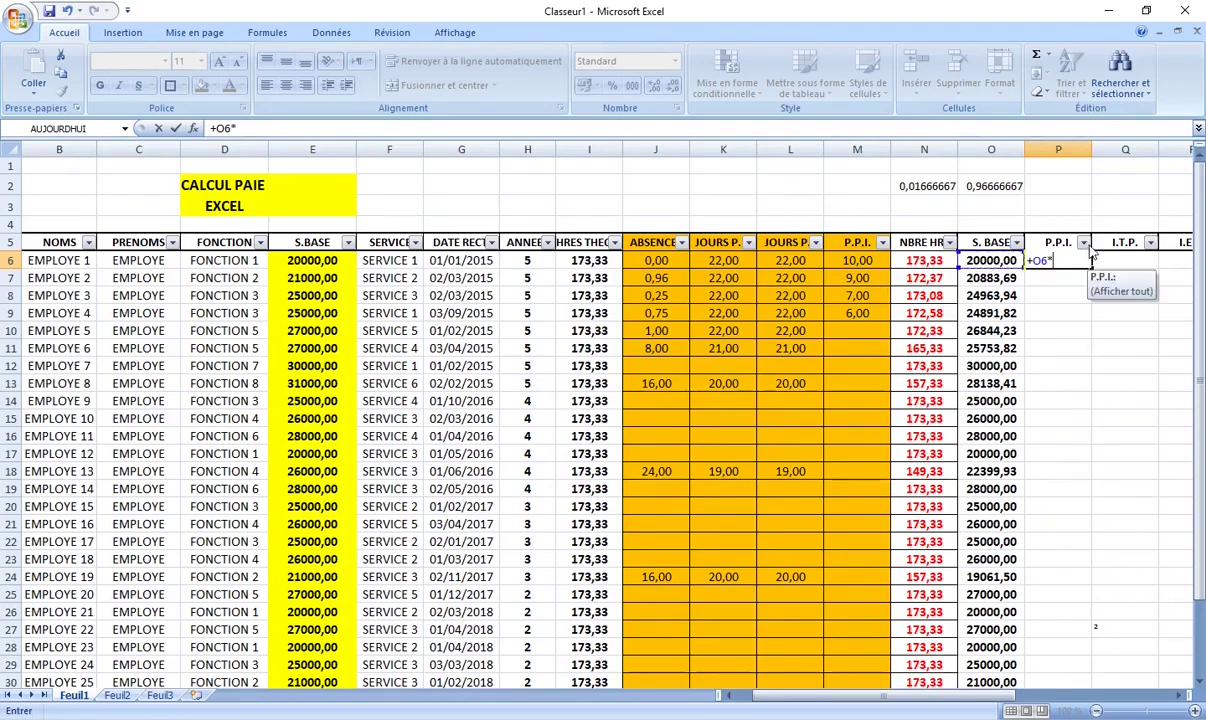
text(M)
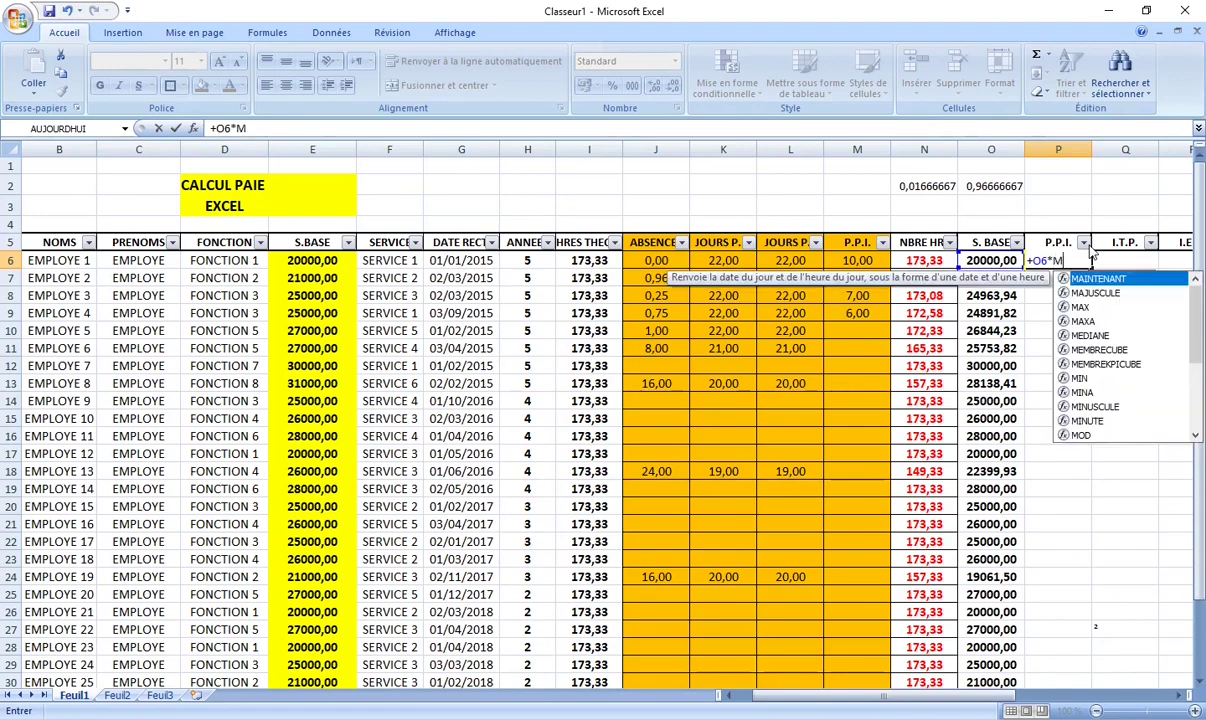
text(6/100)
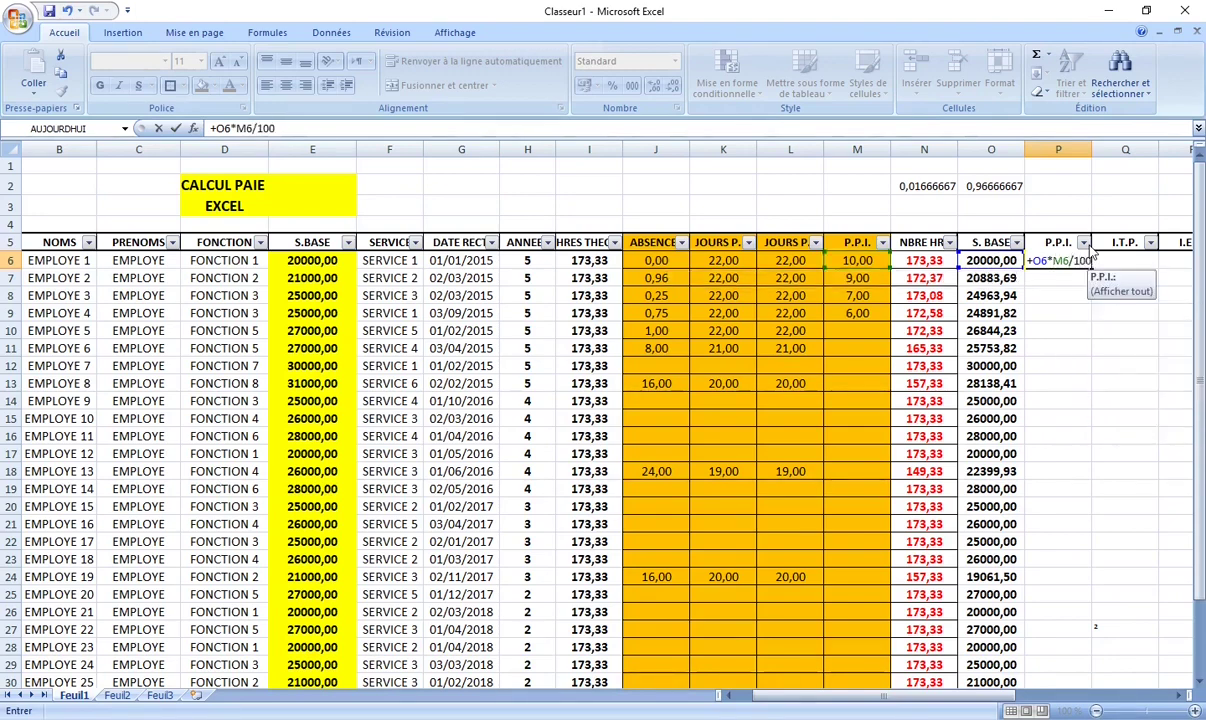
key(Return)
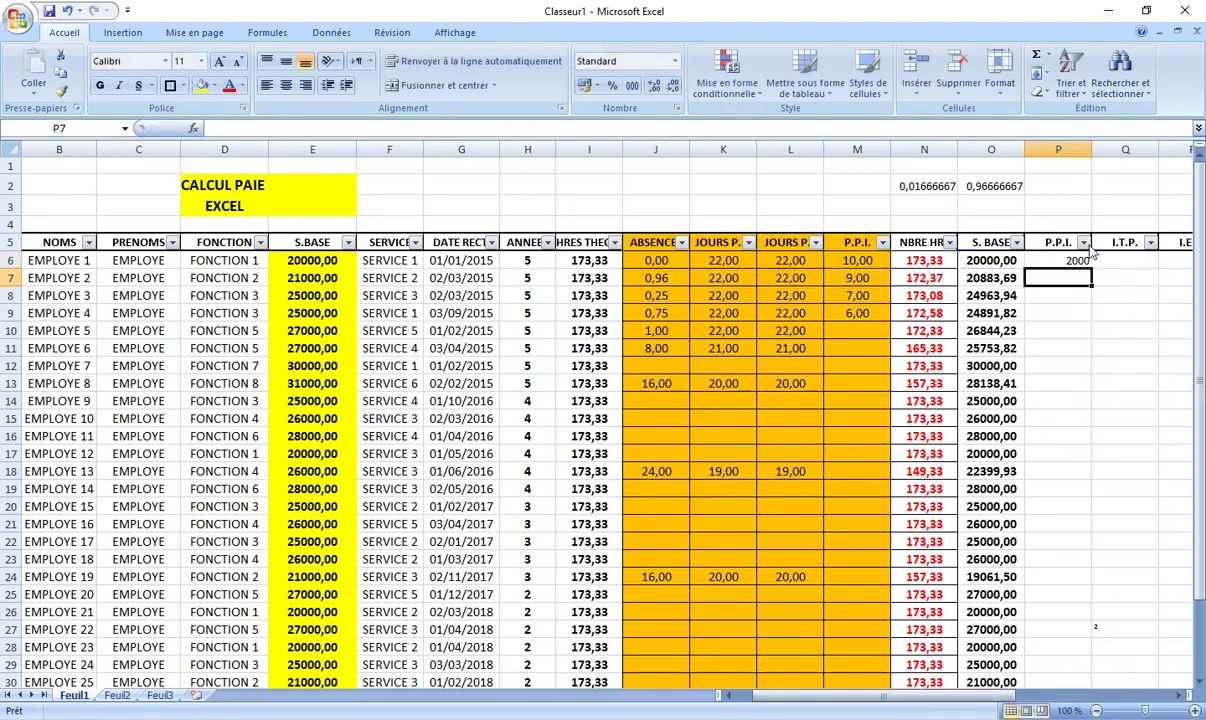
Step: Format P6 with two decimals, font size 12, bold and centred
click(1060, 261)
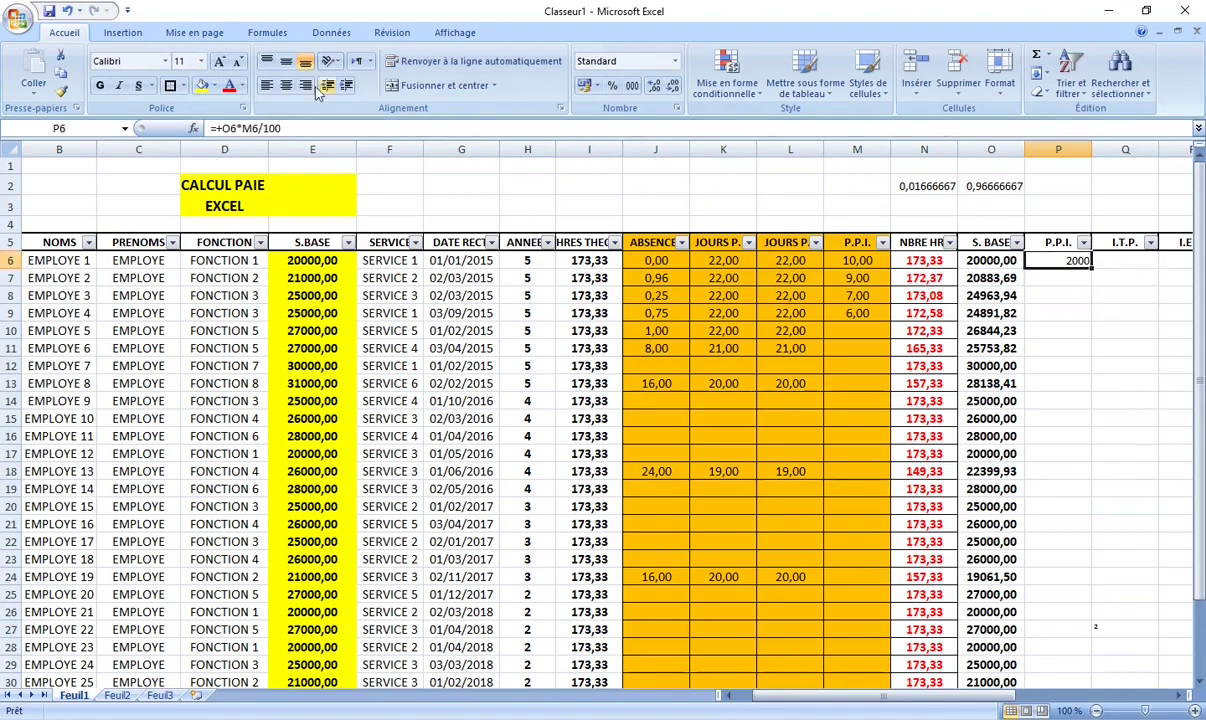
click(656, 87)
click(656, 87)
click(201, 61)
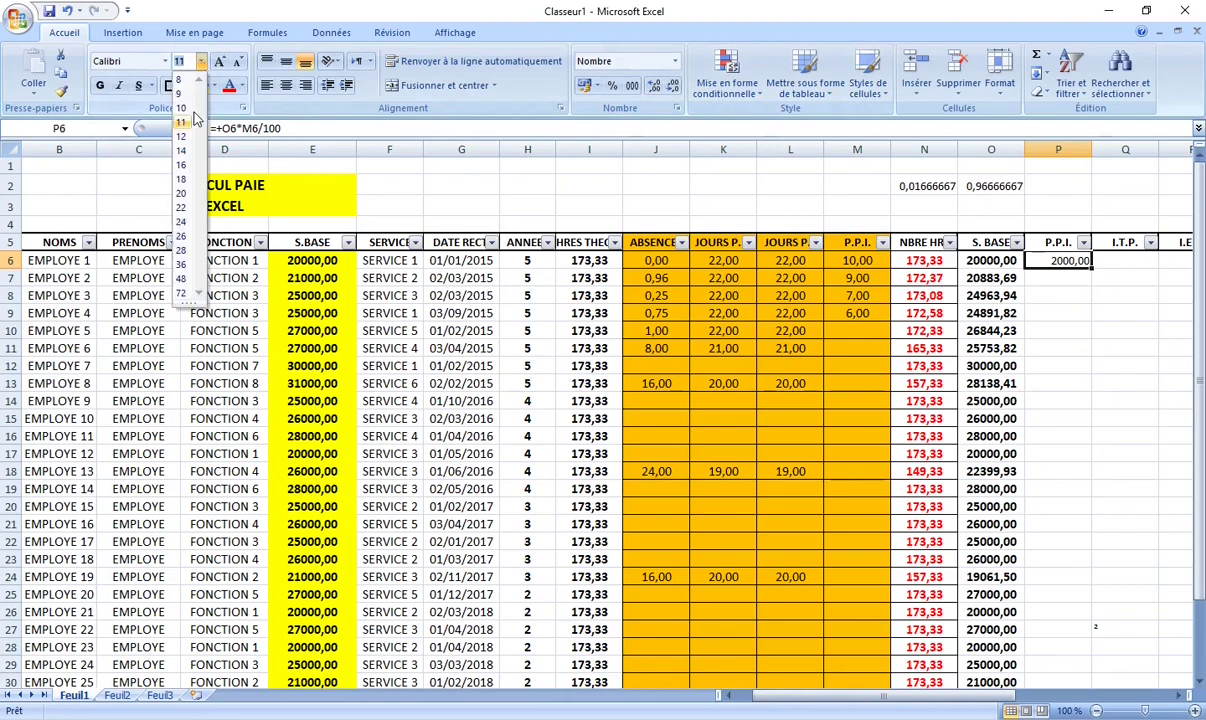
click(183, 136)
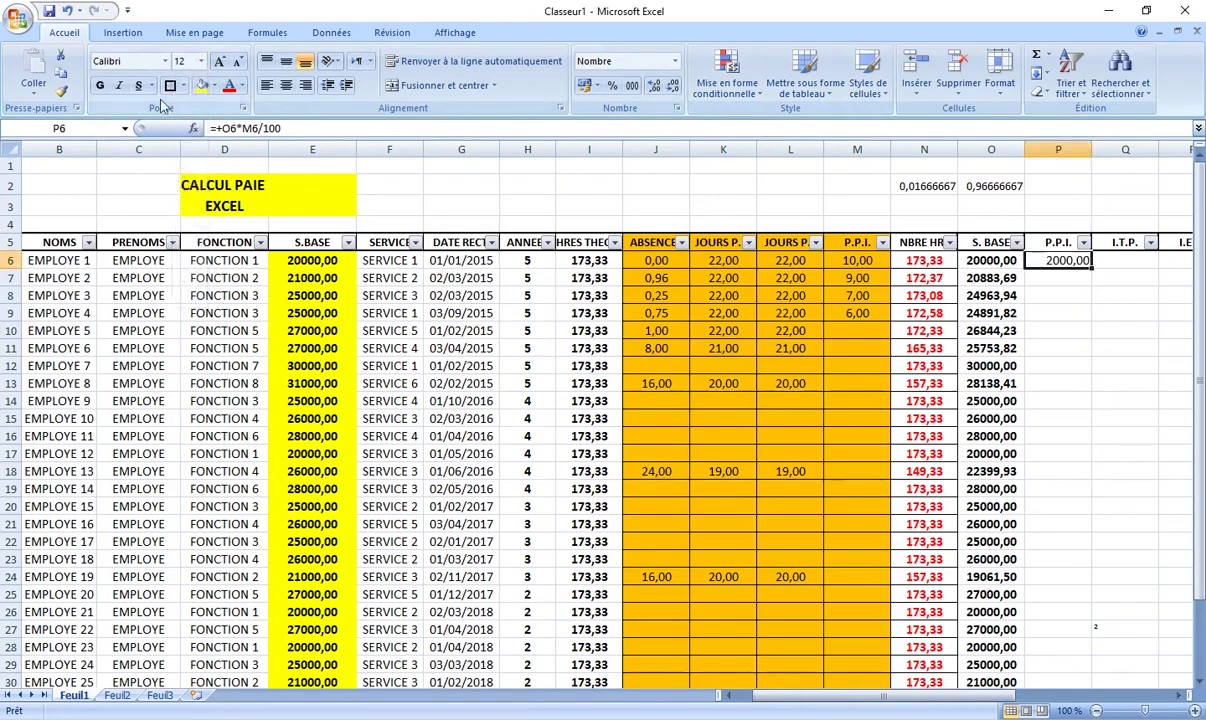
click(100, 86)
click(286, 85)
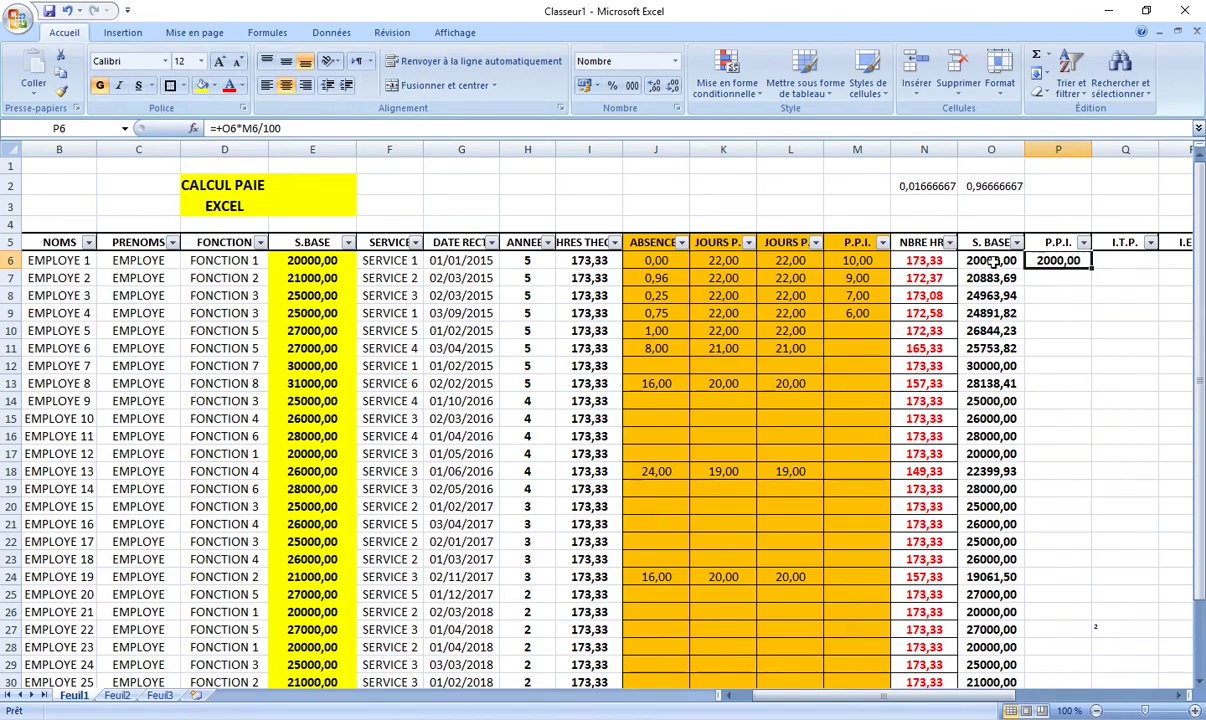
Step: Copy the P6 formula down to P35 and verify the row 8 results
click(849, 262)
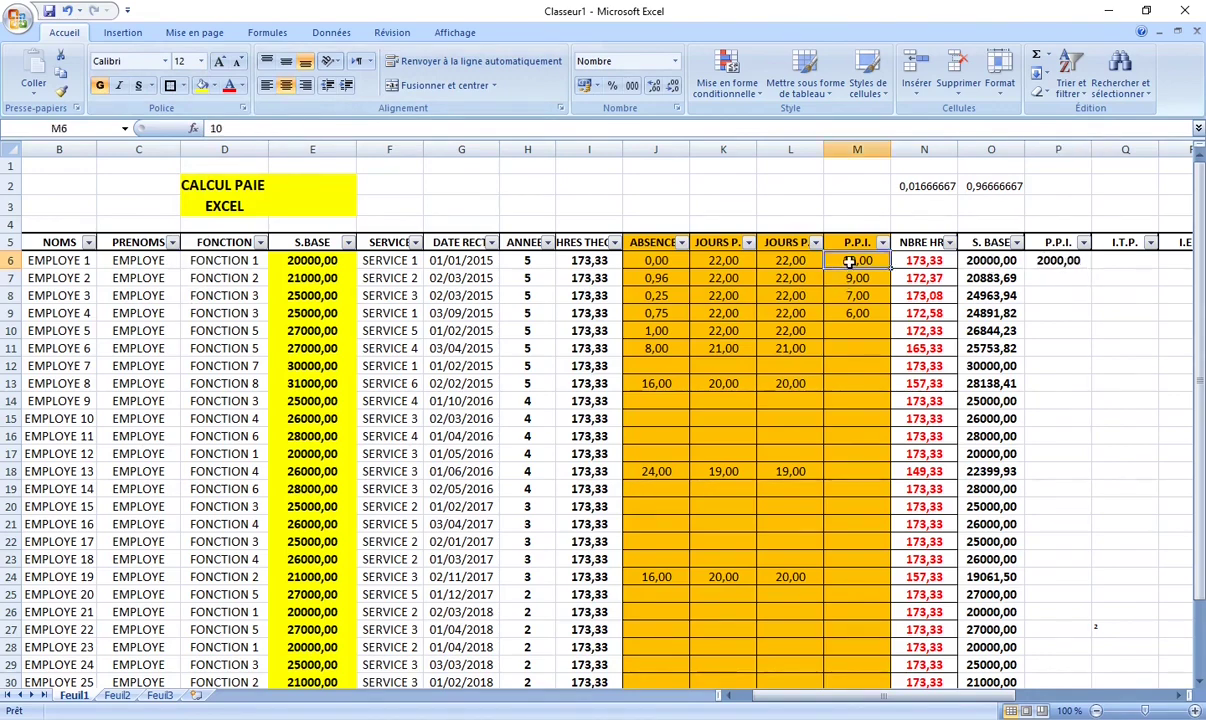
click(981, 262)
click(1041, 260)
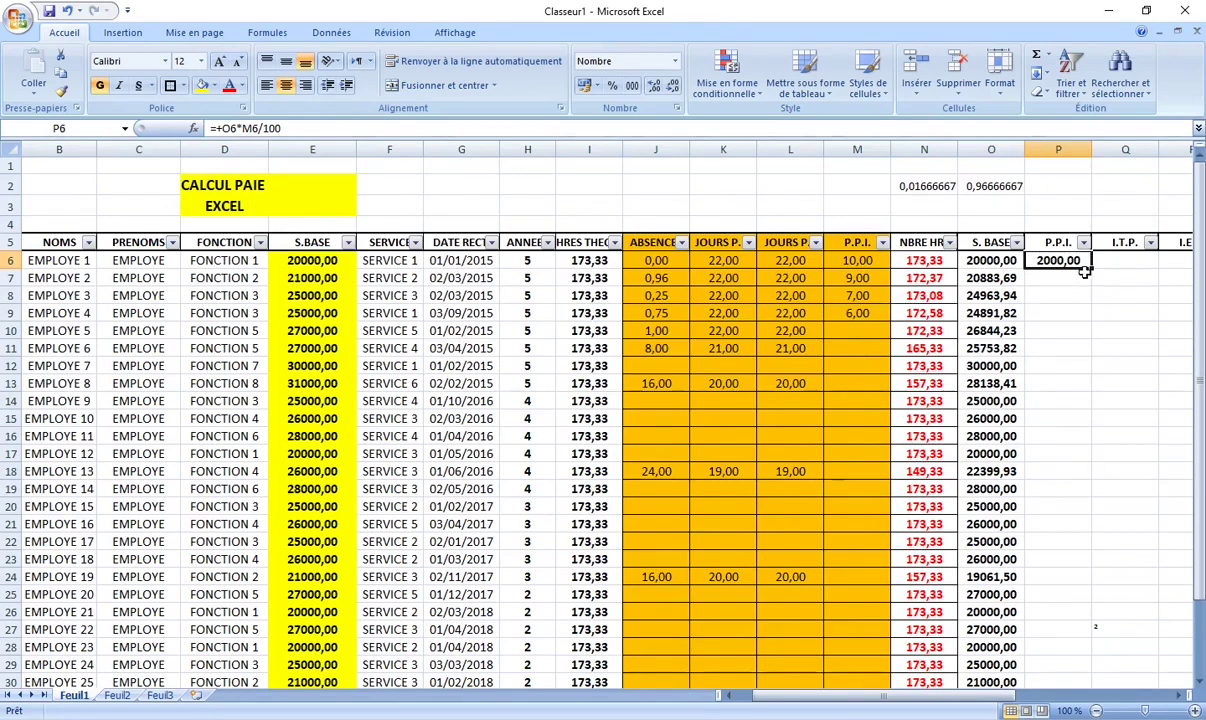
drag(1093, 266, 1093, 266)
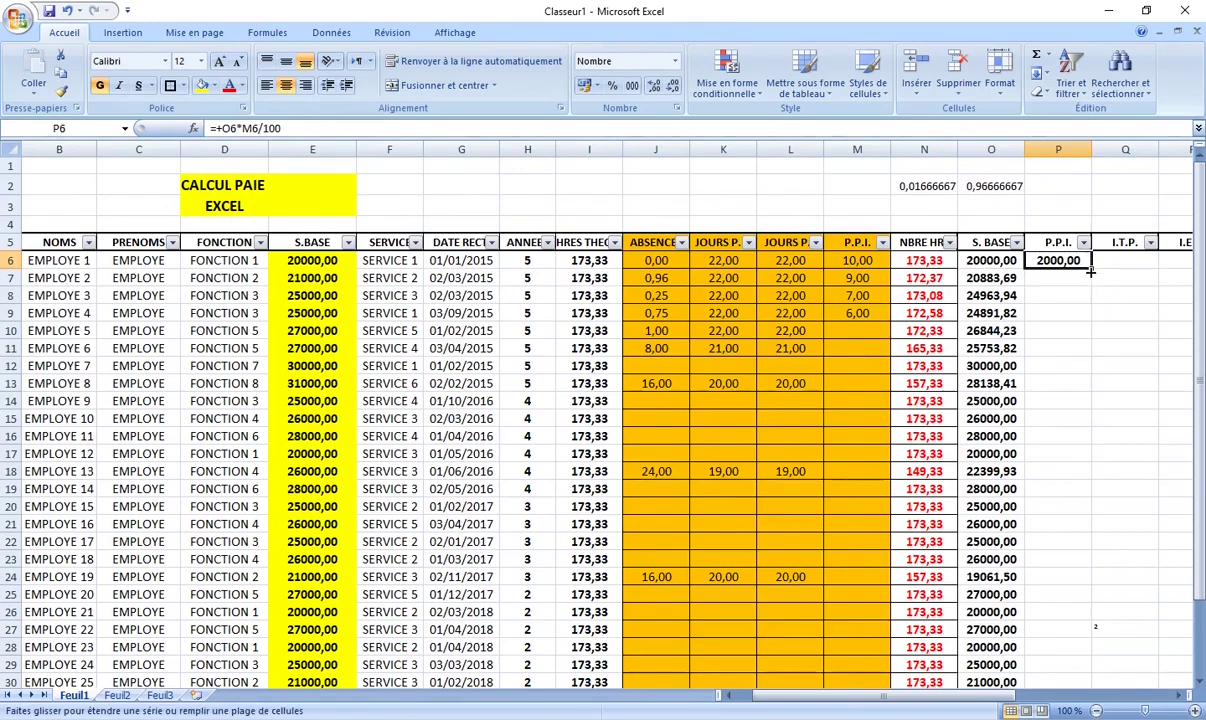
mouse_move(1091, 270)
mouse_down()
mouse_move(1098, 708)
mouse_move(1082, 662)
mouse_up()
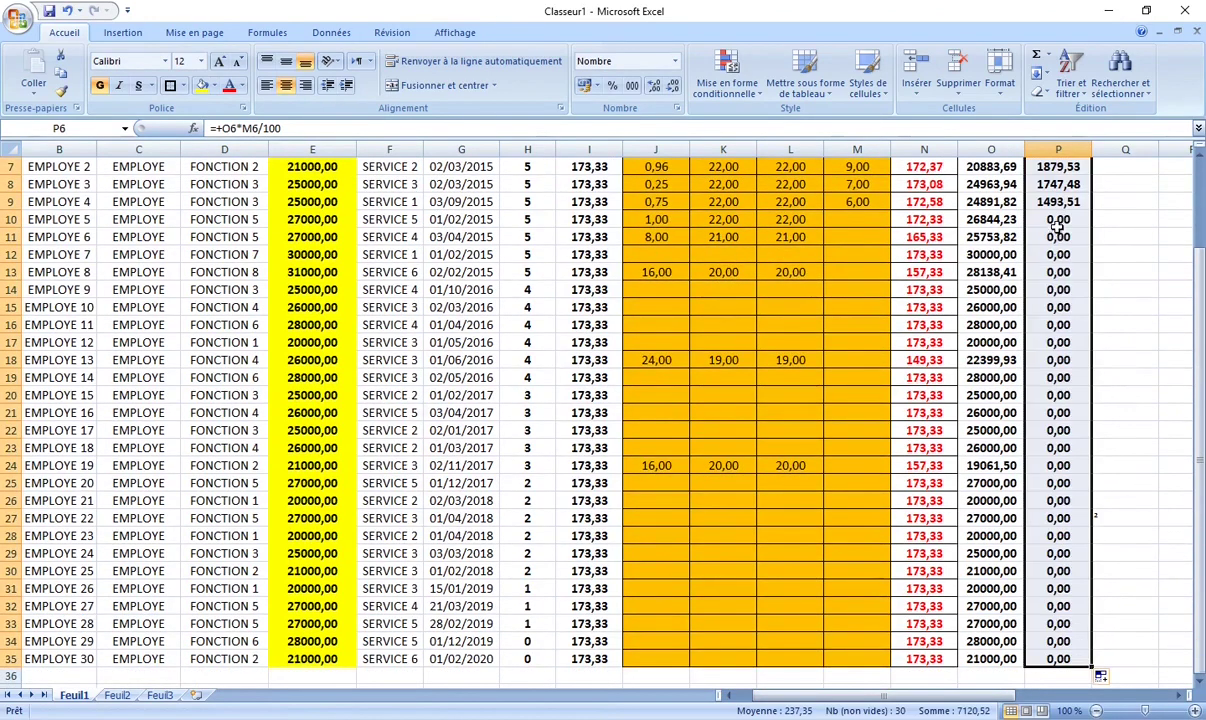
scroll(1058, 228, down, 1)
scroll(1058, 228, up, 2)
scroll(1058, 228, up, 1)
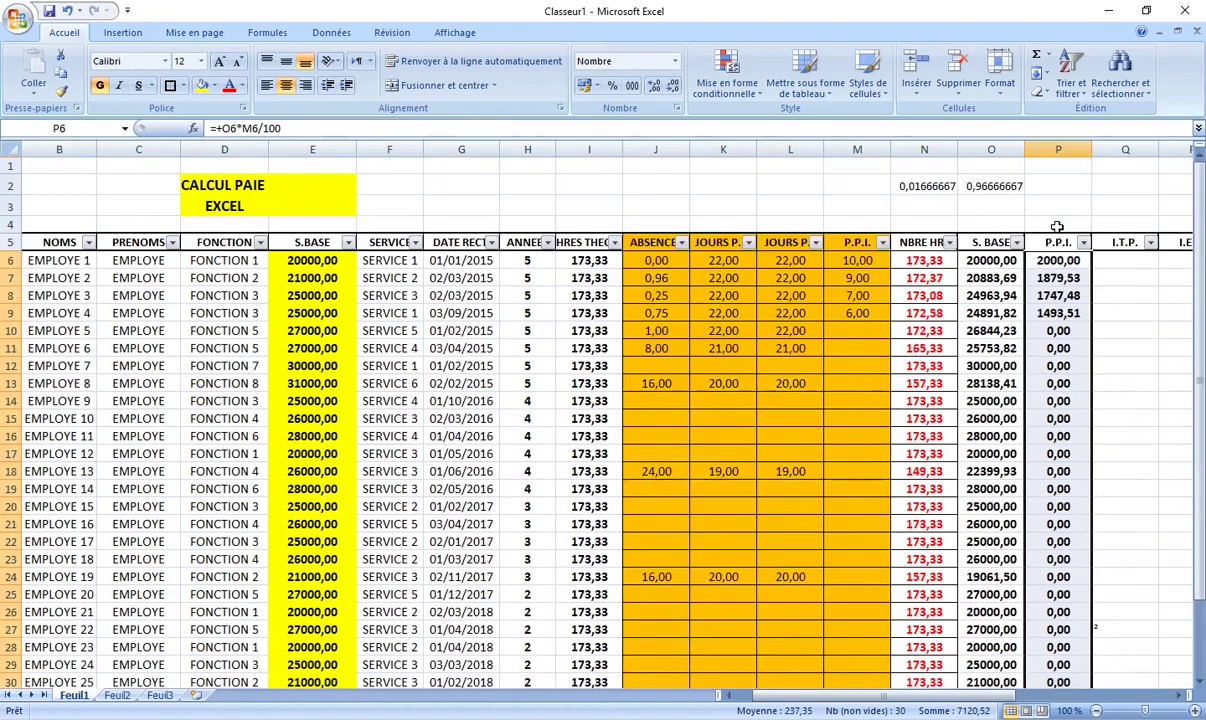
click(1065, 295)
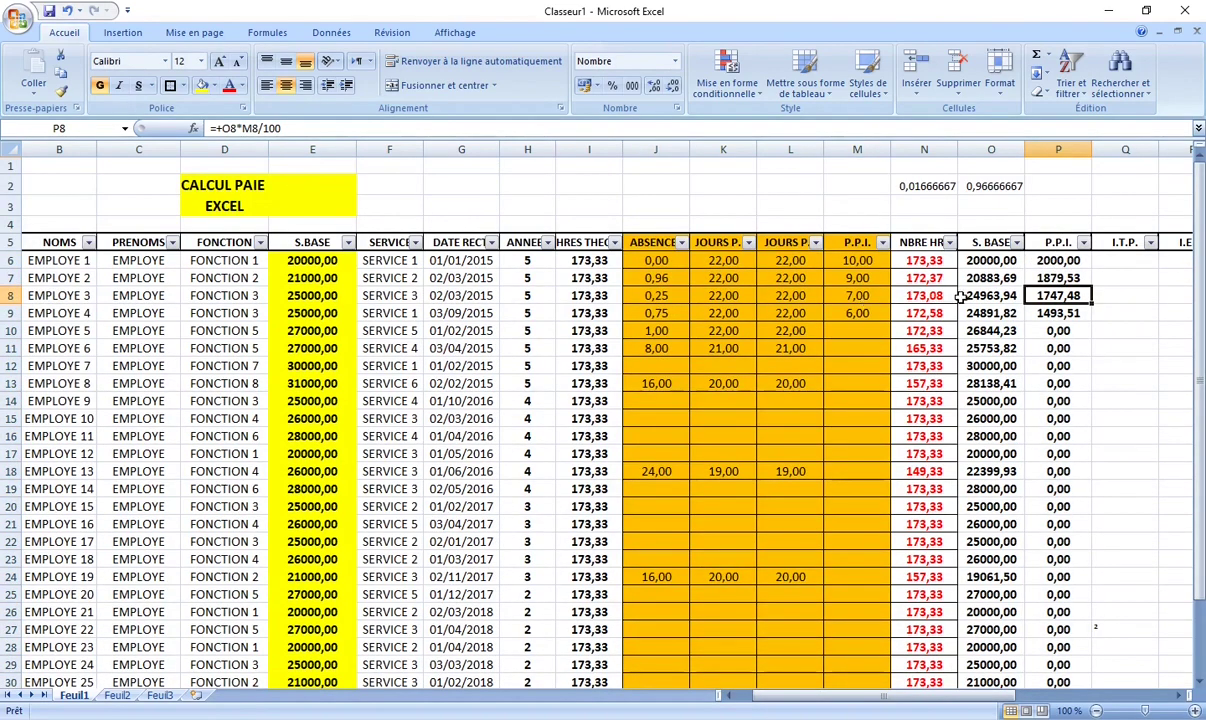
click(980, 296)
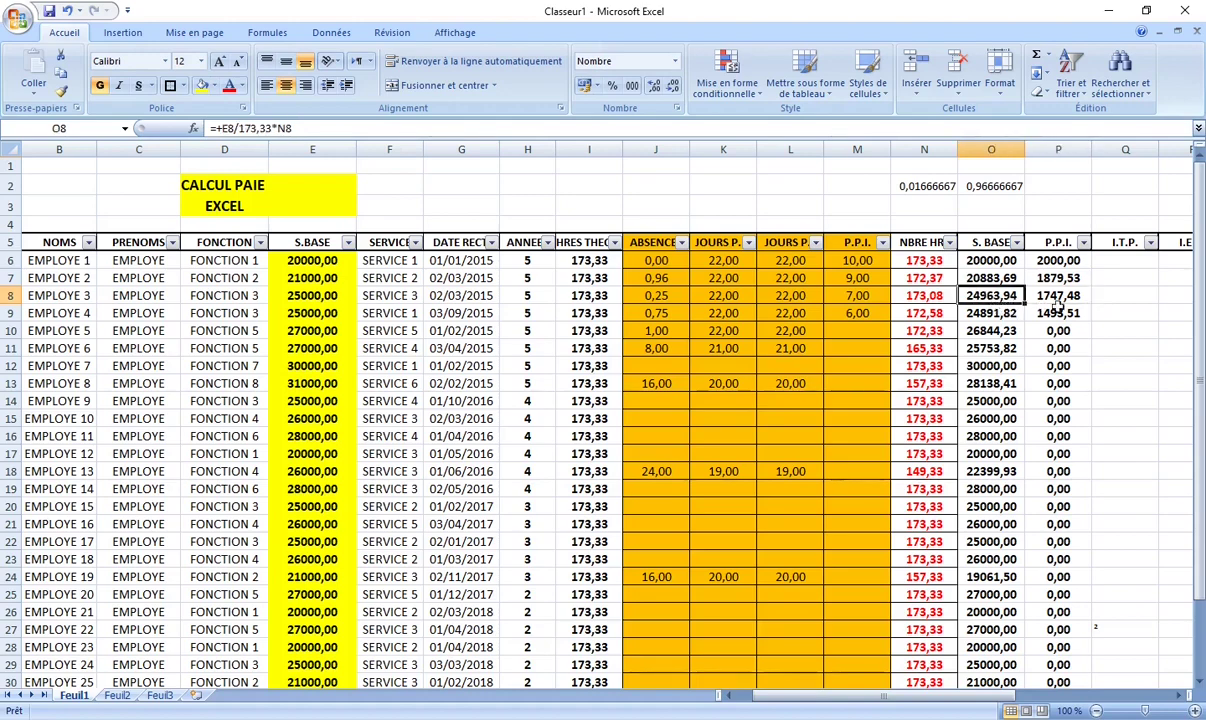
click(1105, 627)
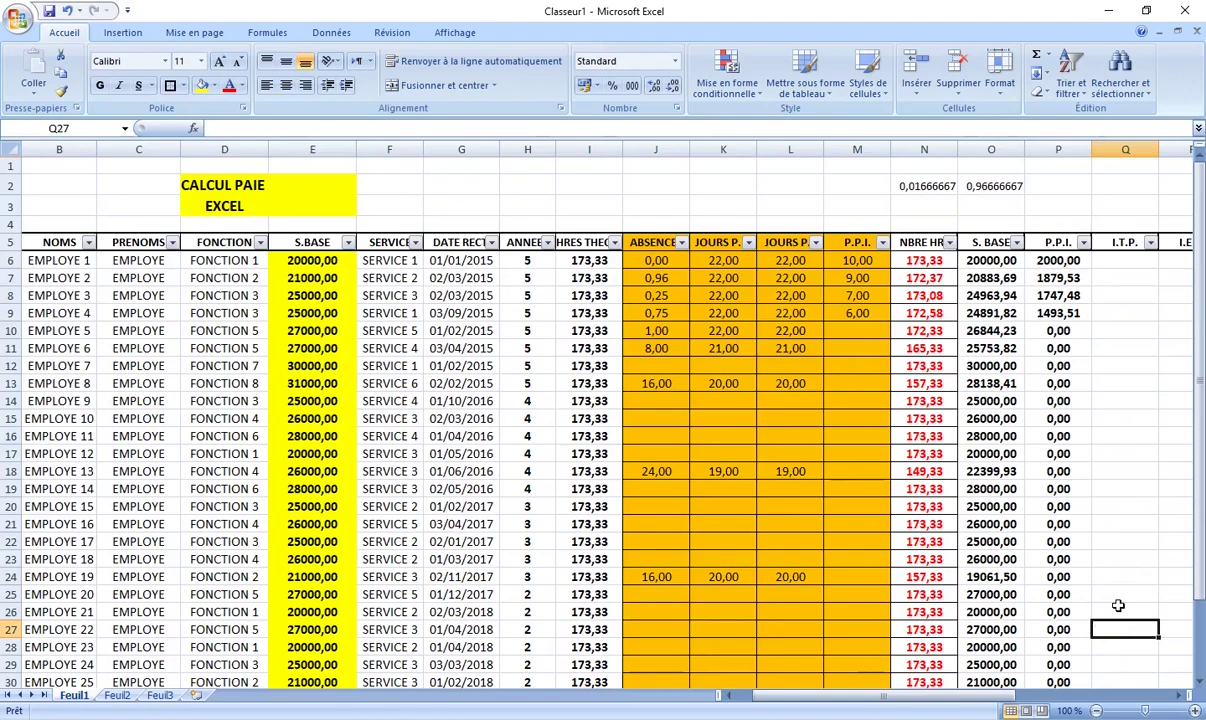
Step: Insert a new column before NBRE HR headed I.T.P
click(1127, 261)
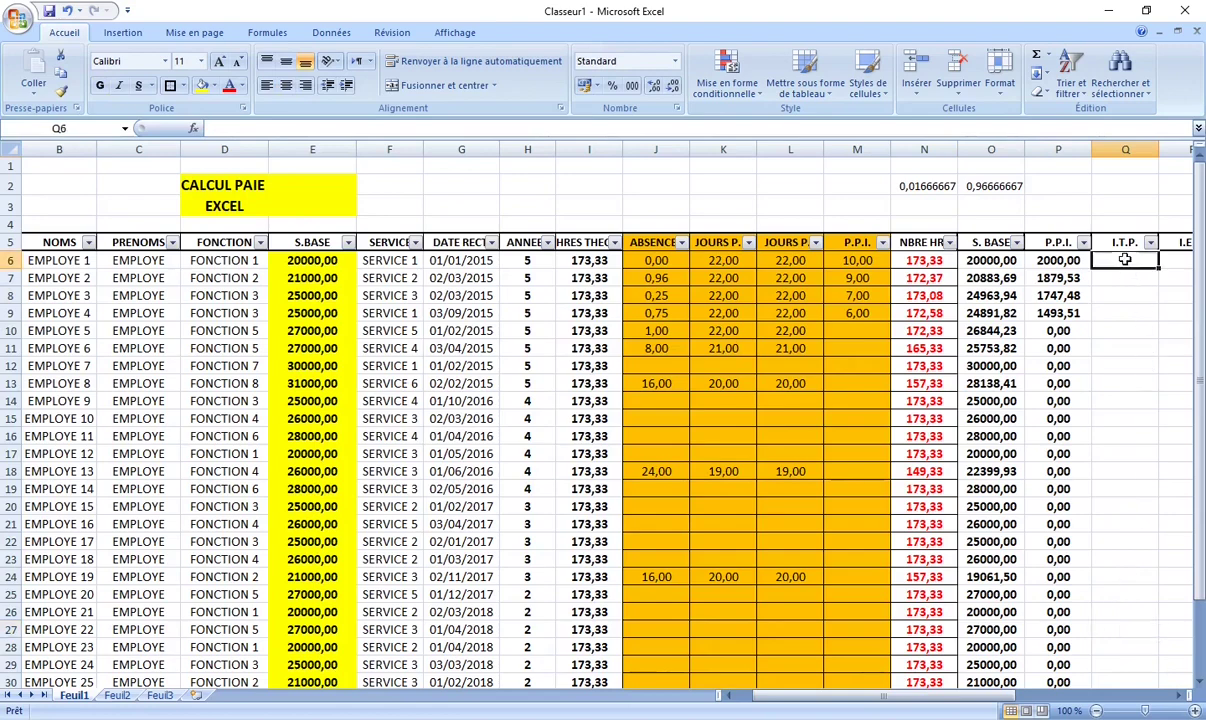
click(905, 149)
right_click(905, 150)
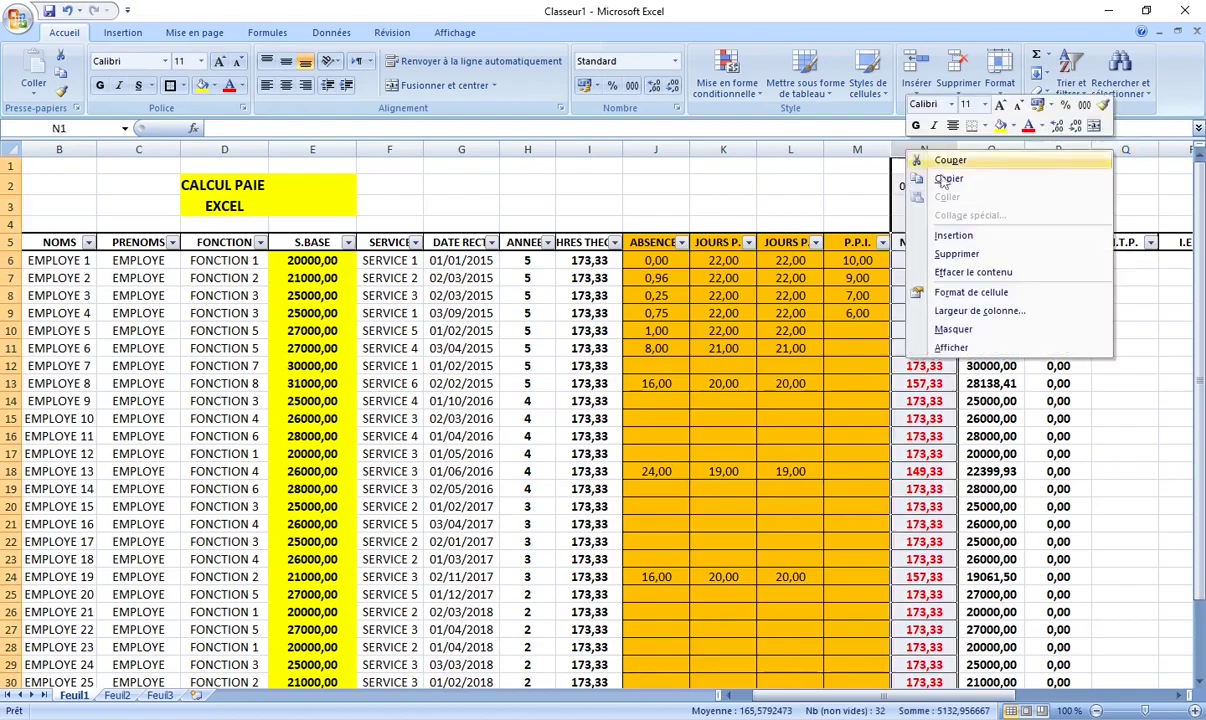
click(955, 236)
click(920, 243)
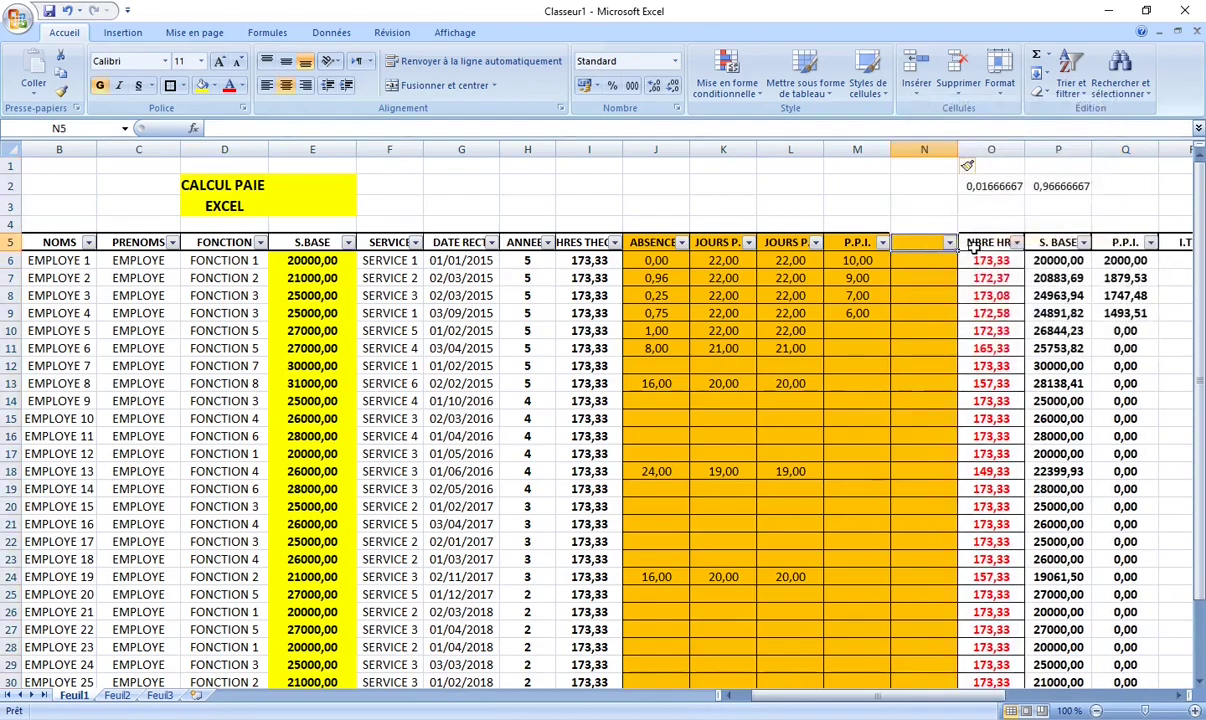
text(I)
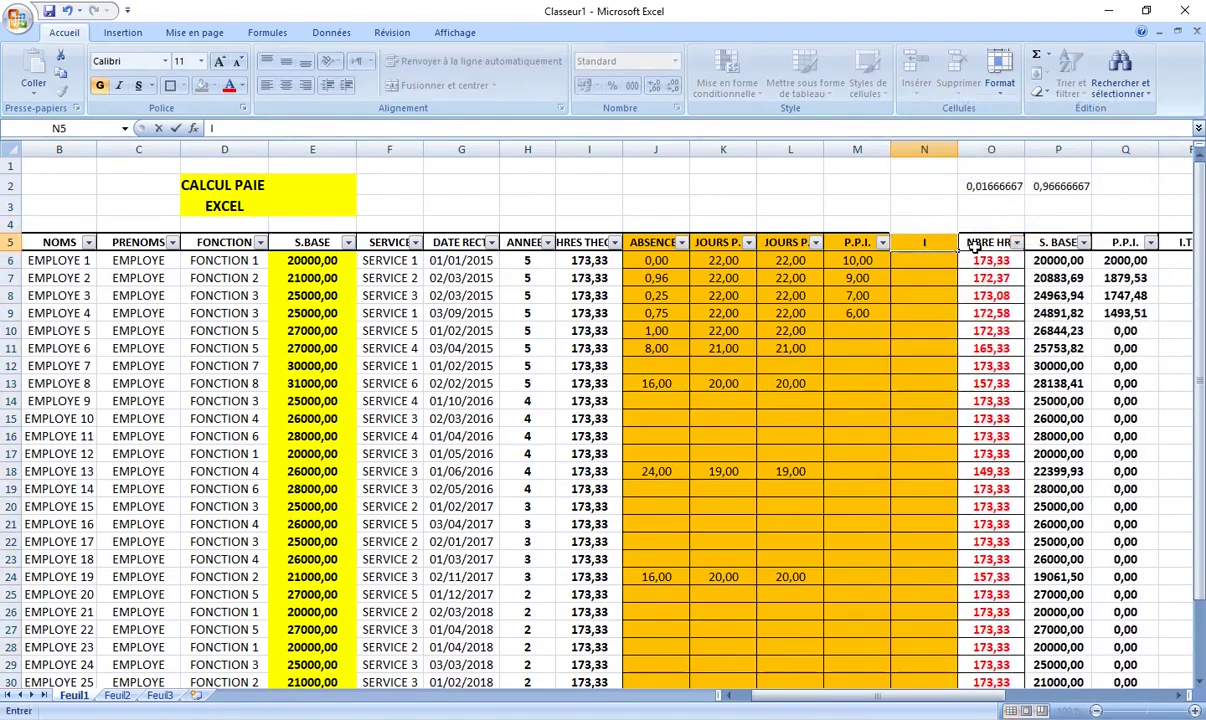
text(.T.P.)
key(Return)
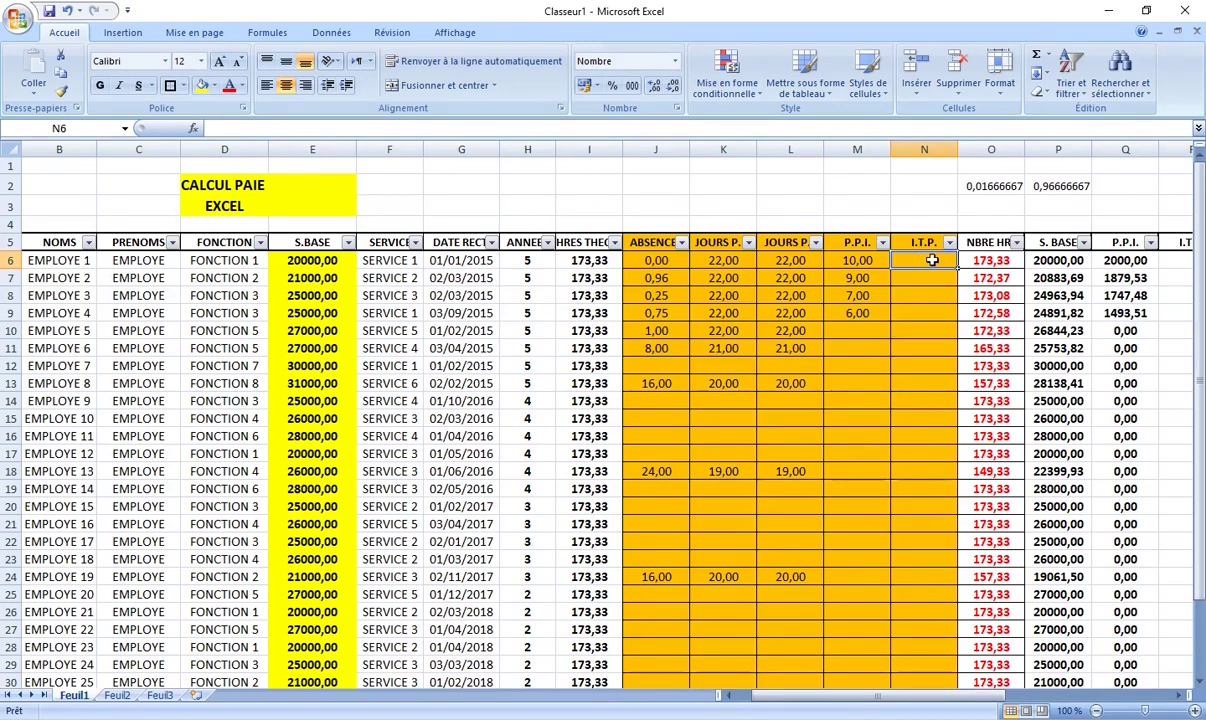
Step: Enter an I.T.P. rate of 15 for employees 9 through 14 in N14:N19
text(15)
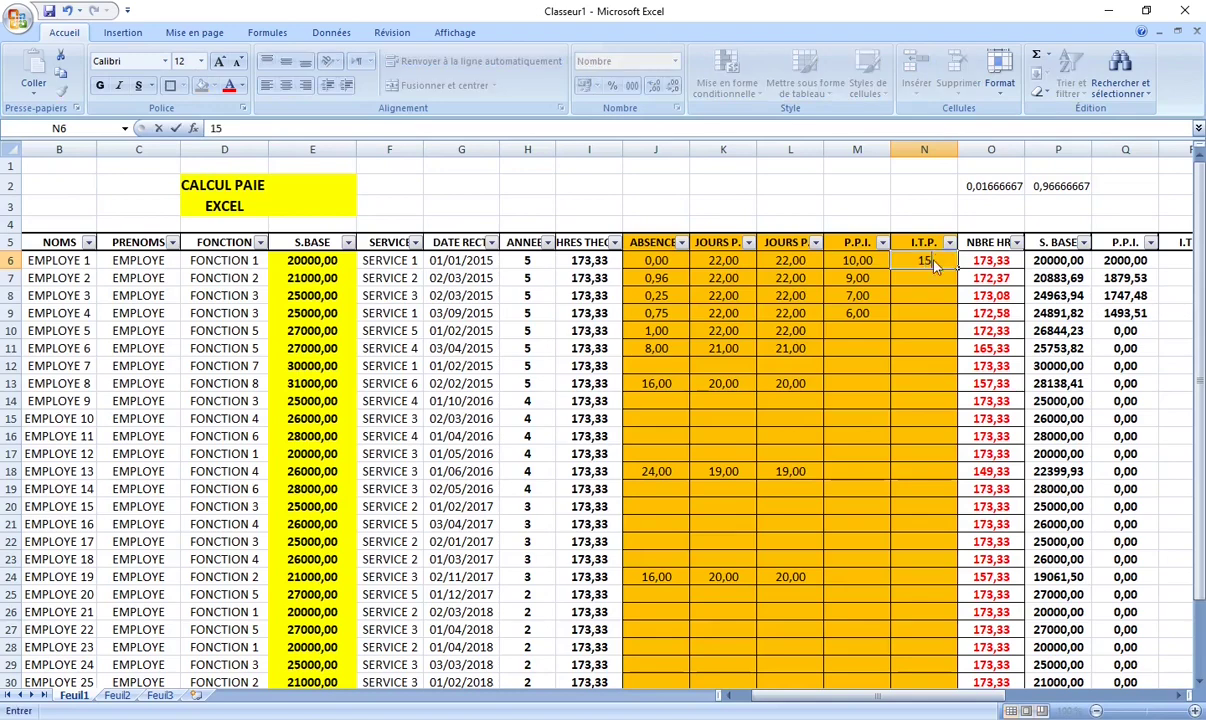
key(Return)
text(15)
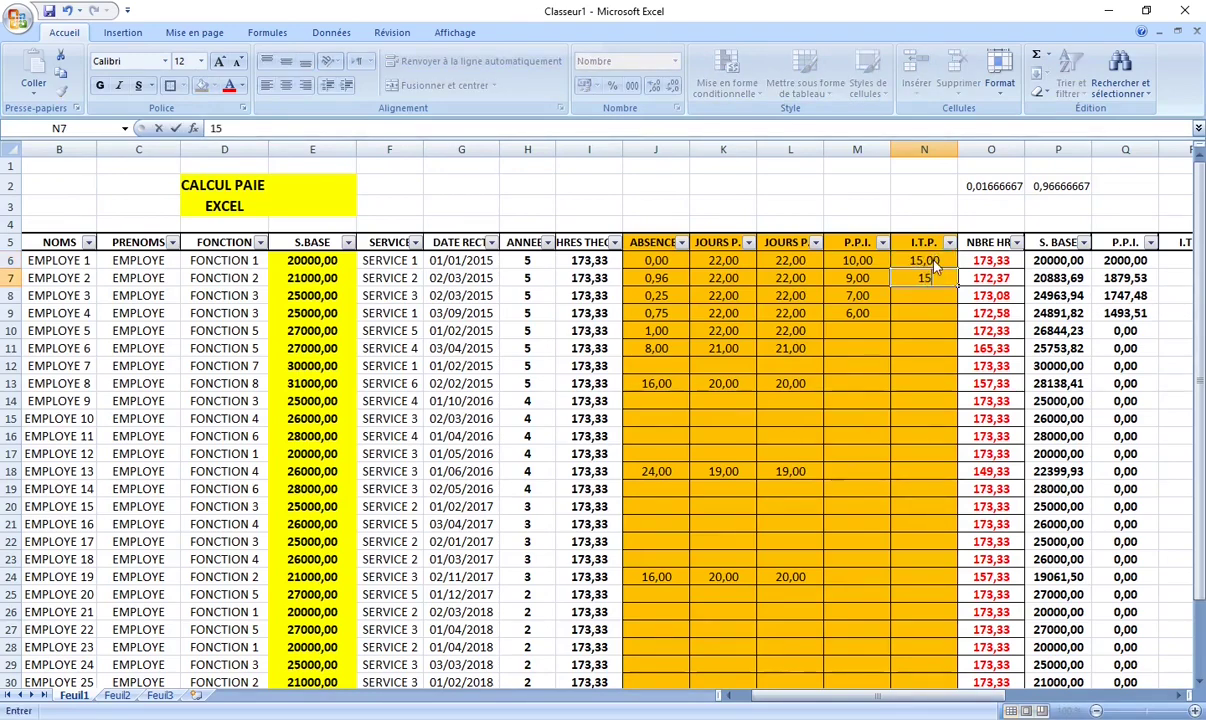
key(Return)
key(Down)
key(Down)
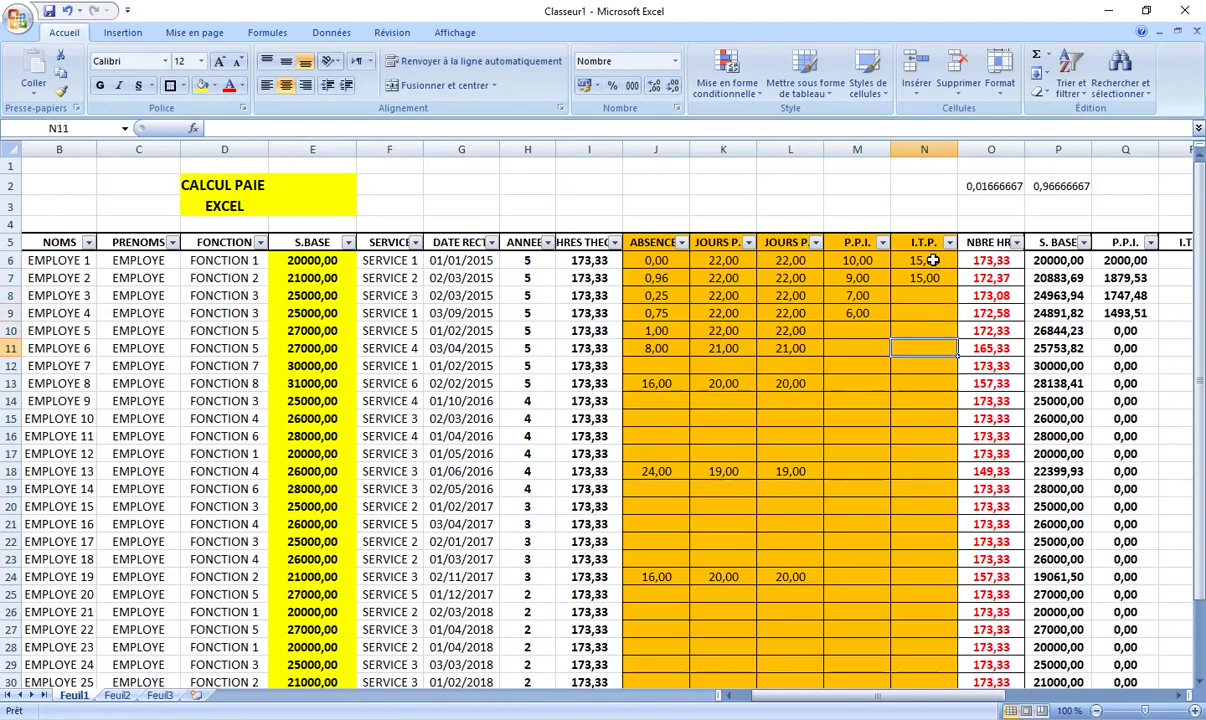
key(Up)
key(Up)
key(Up)
key(Up)
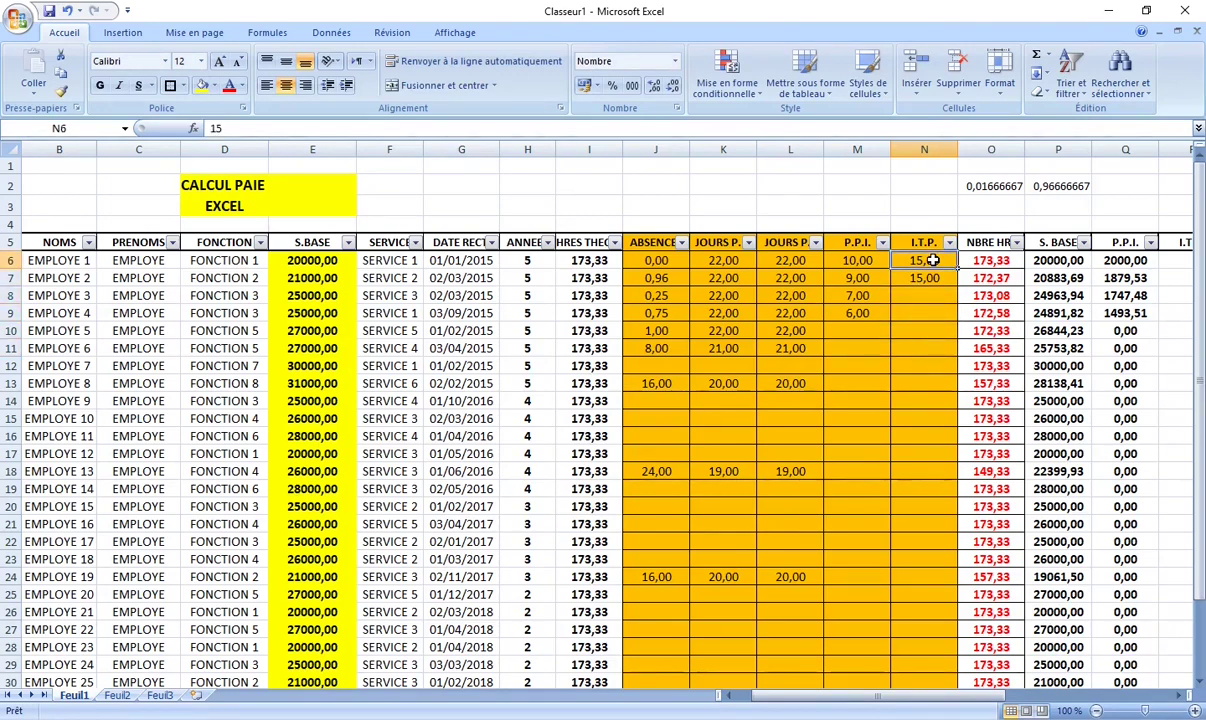
key(Down)
key(Down)
key(Down)
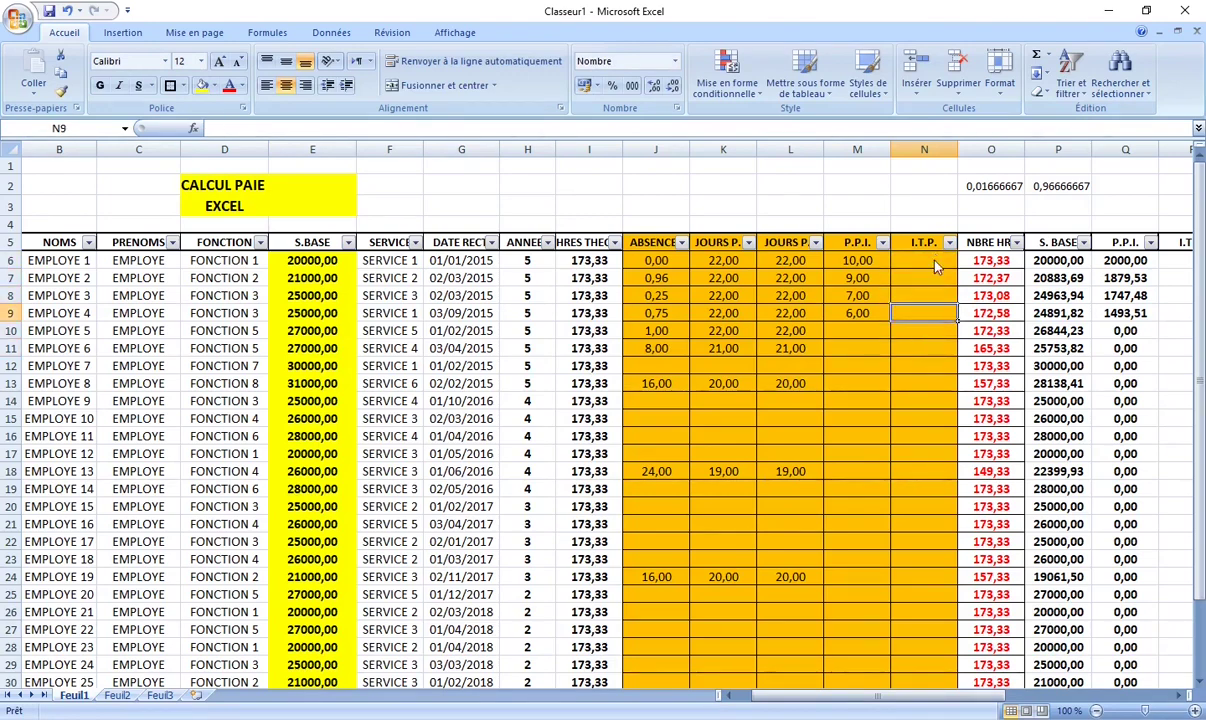
key(Down)
key(Down)
key(Down)
key(Down)
key(Down)
text(15)
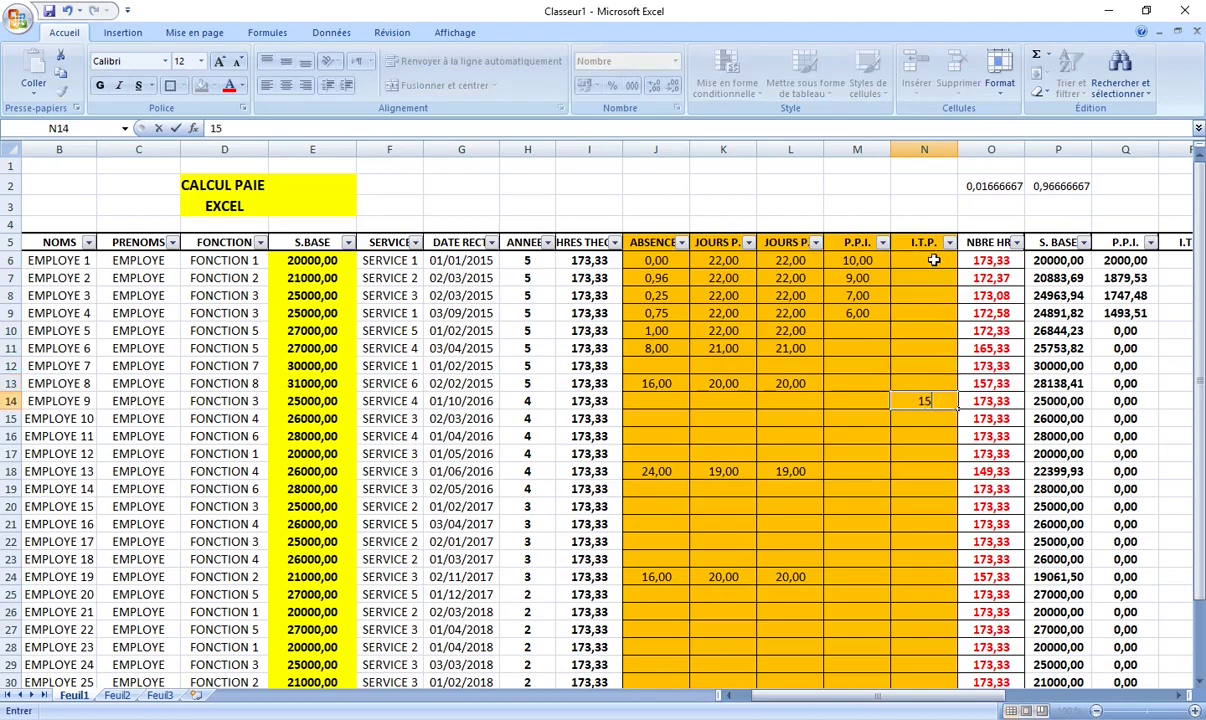
key(Return)
text(15)
key(Return)
text(1)
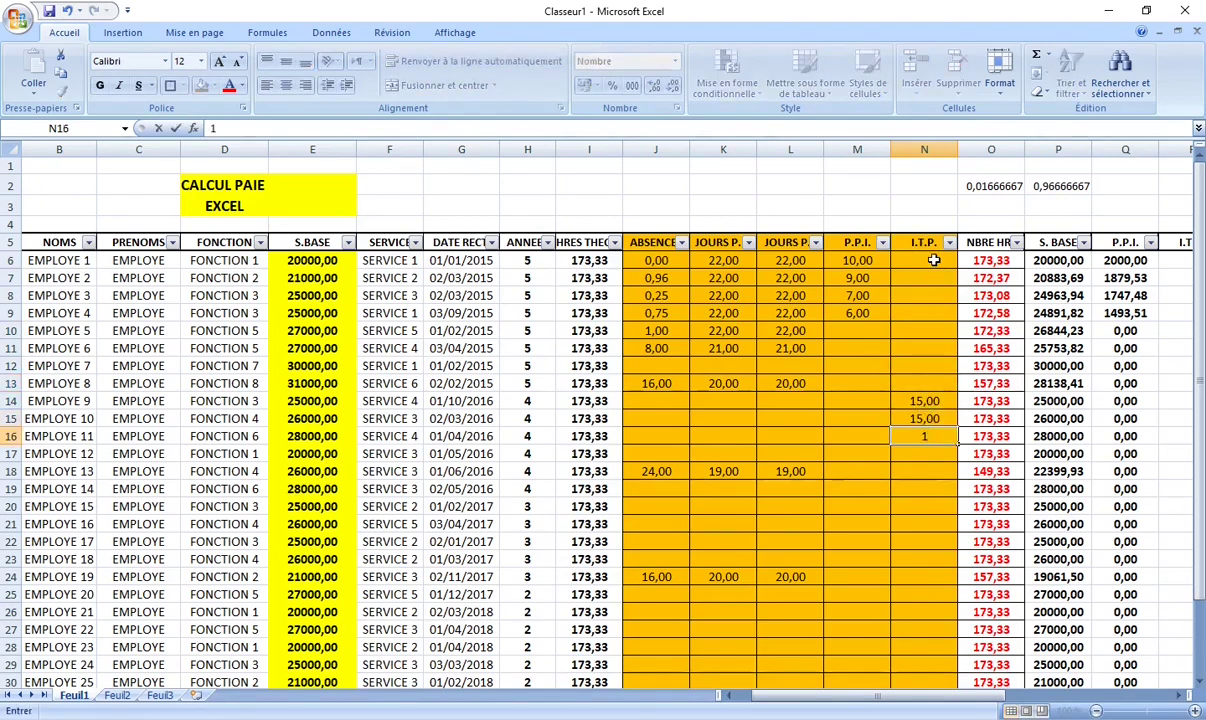
text(5)
key(Return)
text(15)
key(Return)
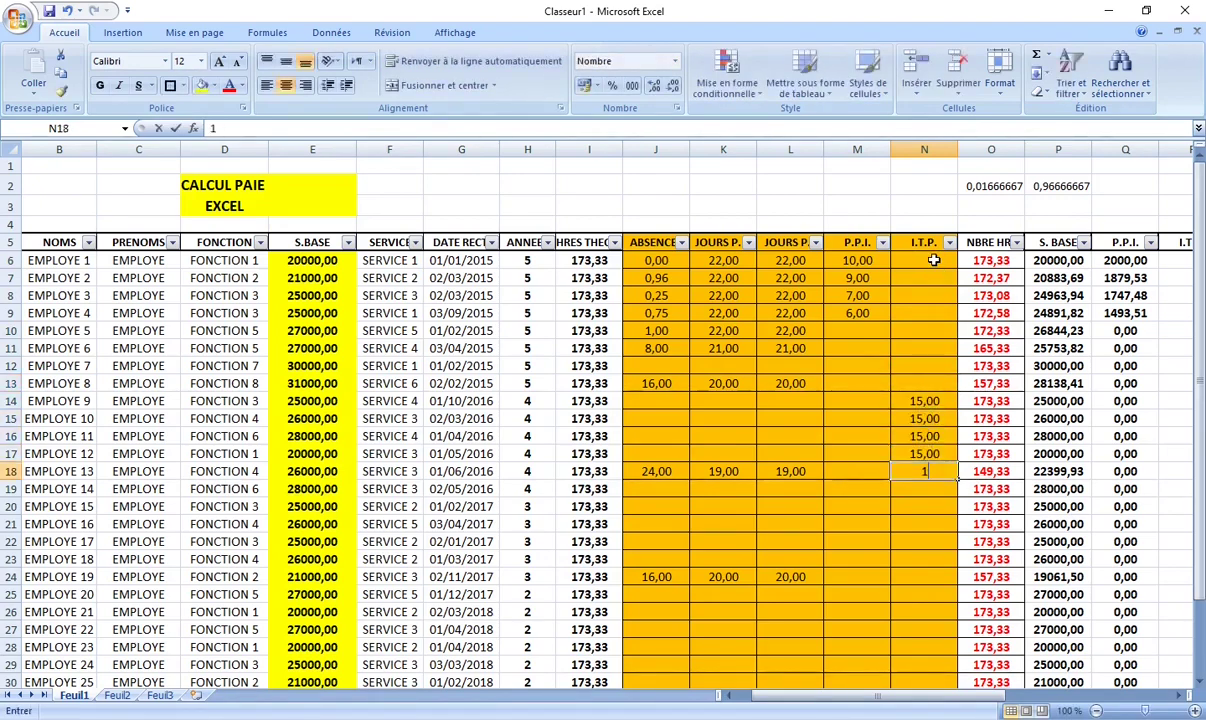
text(15)
key(Return)
text(15)
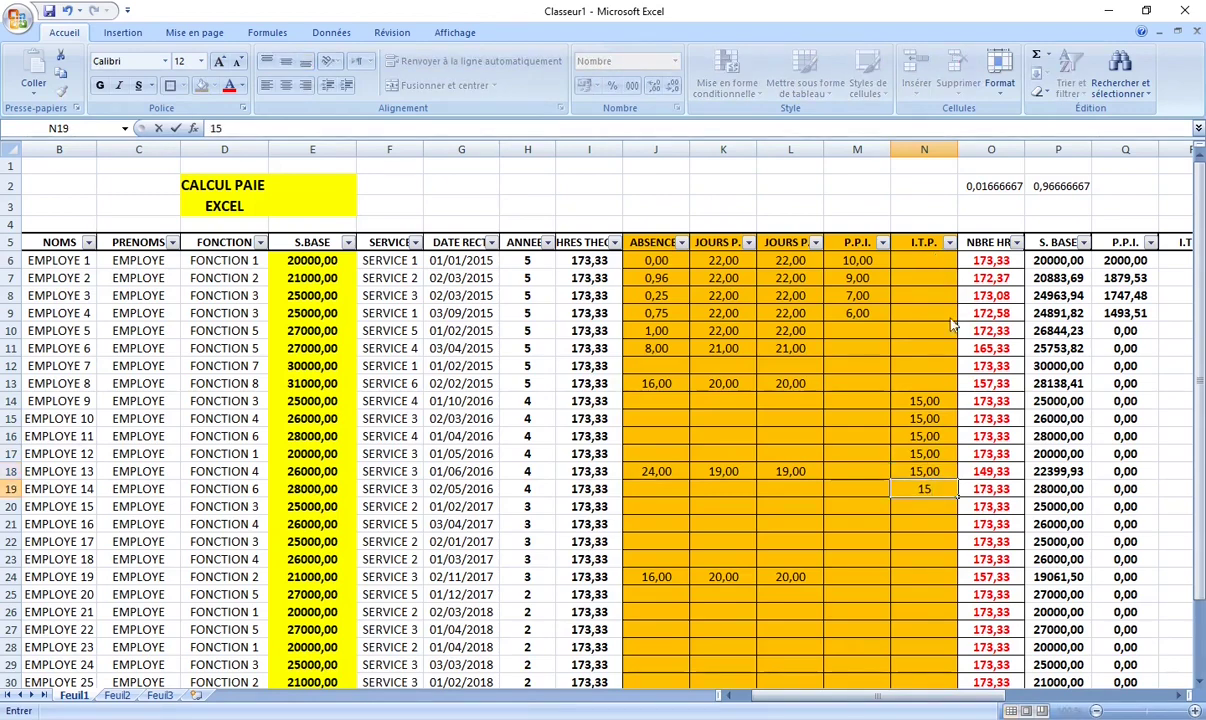
click(927, 332)
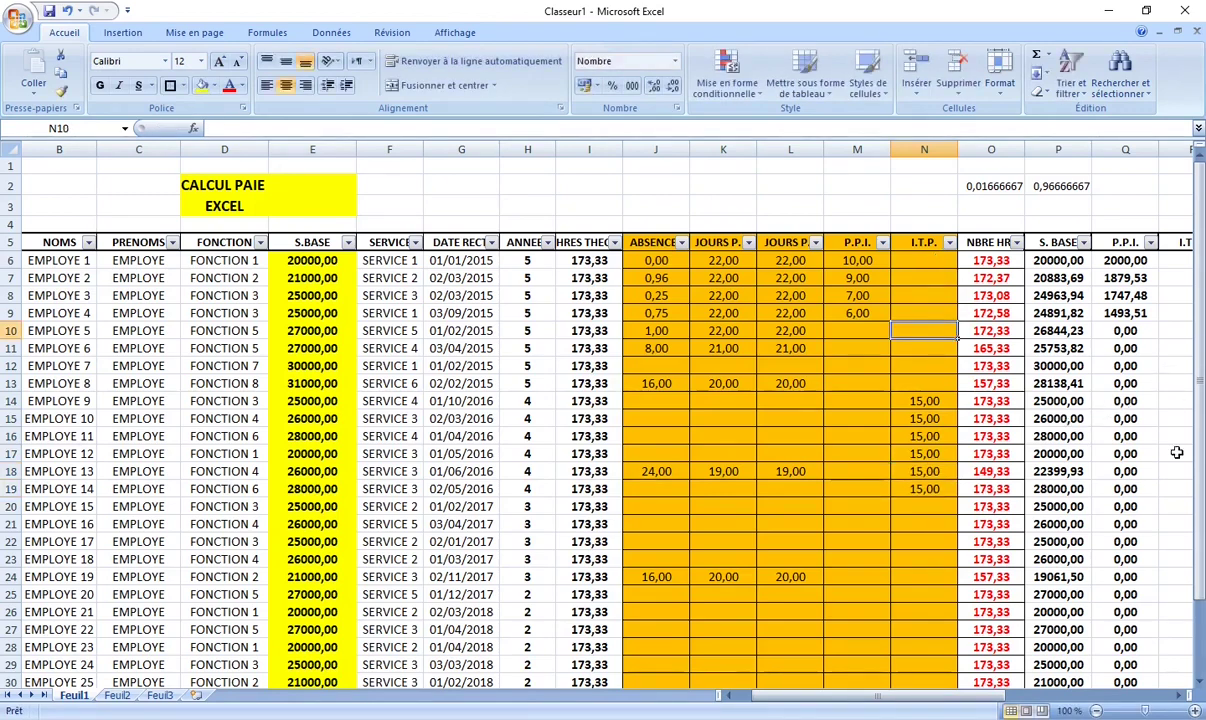
Step: Enter =+P14*N14/100 in R14 for employee 9's I.T.P. amount
scroll(1112, 658, right, 2)
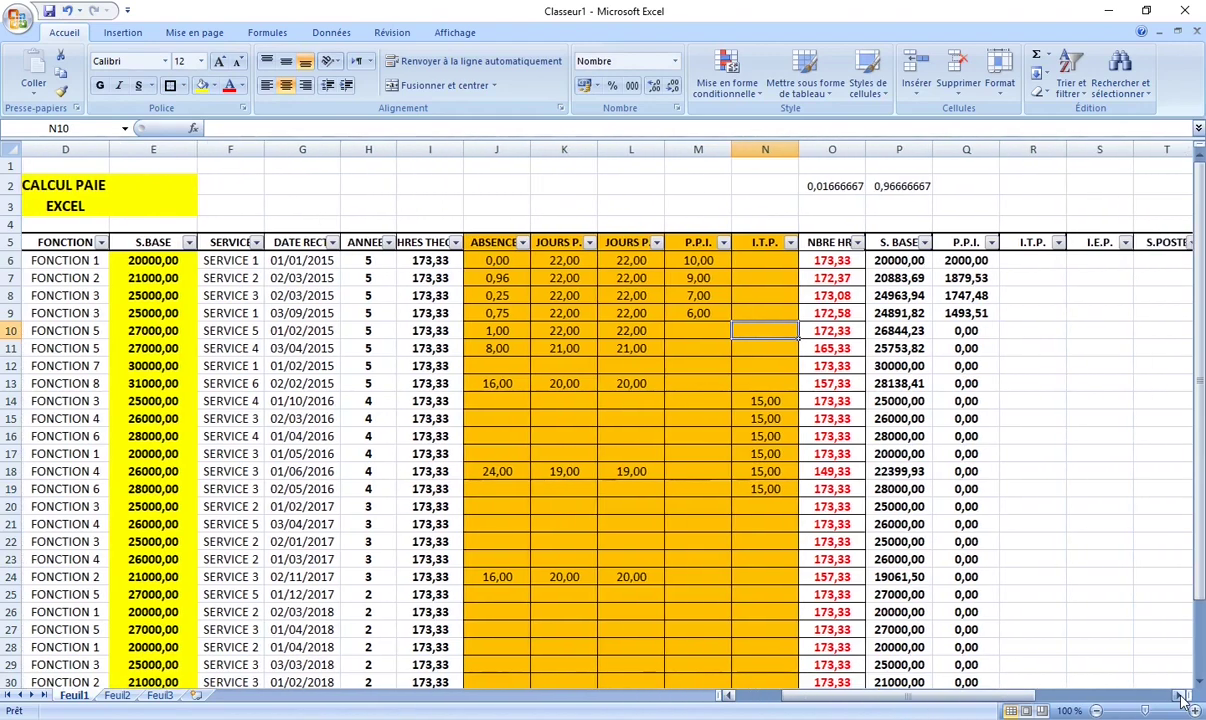
click(1040, 405)
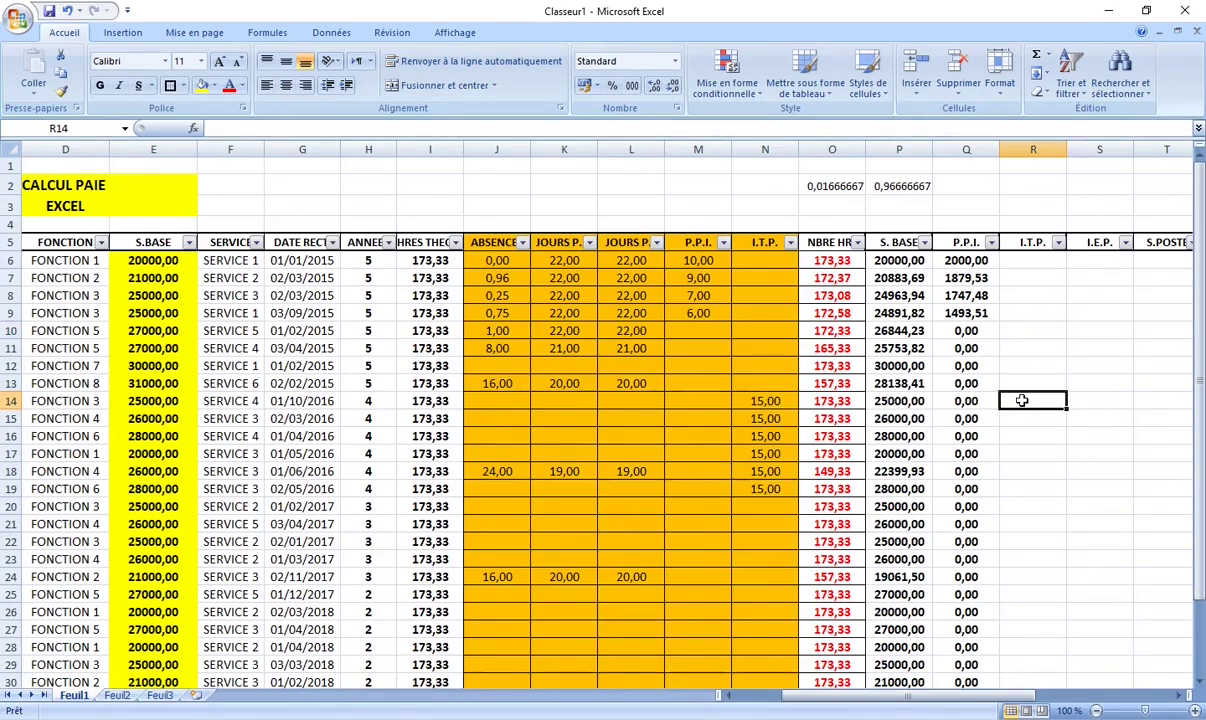
text(+)
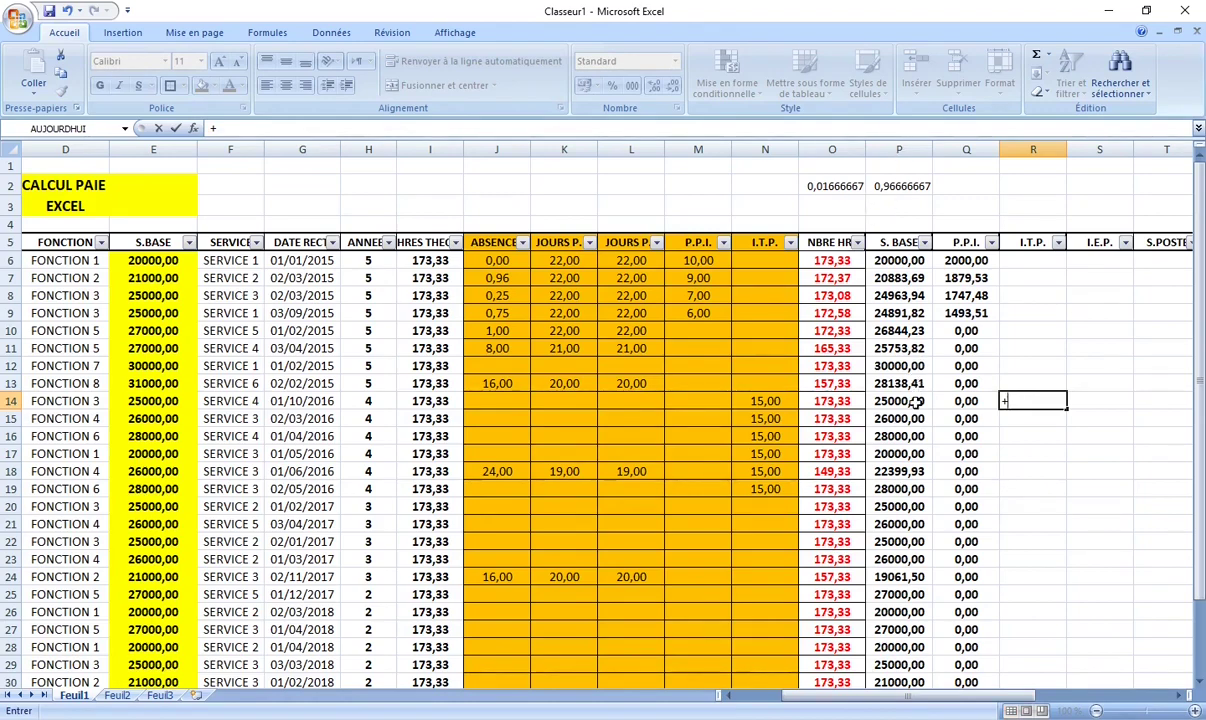
text(P)
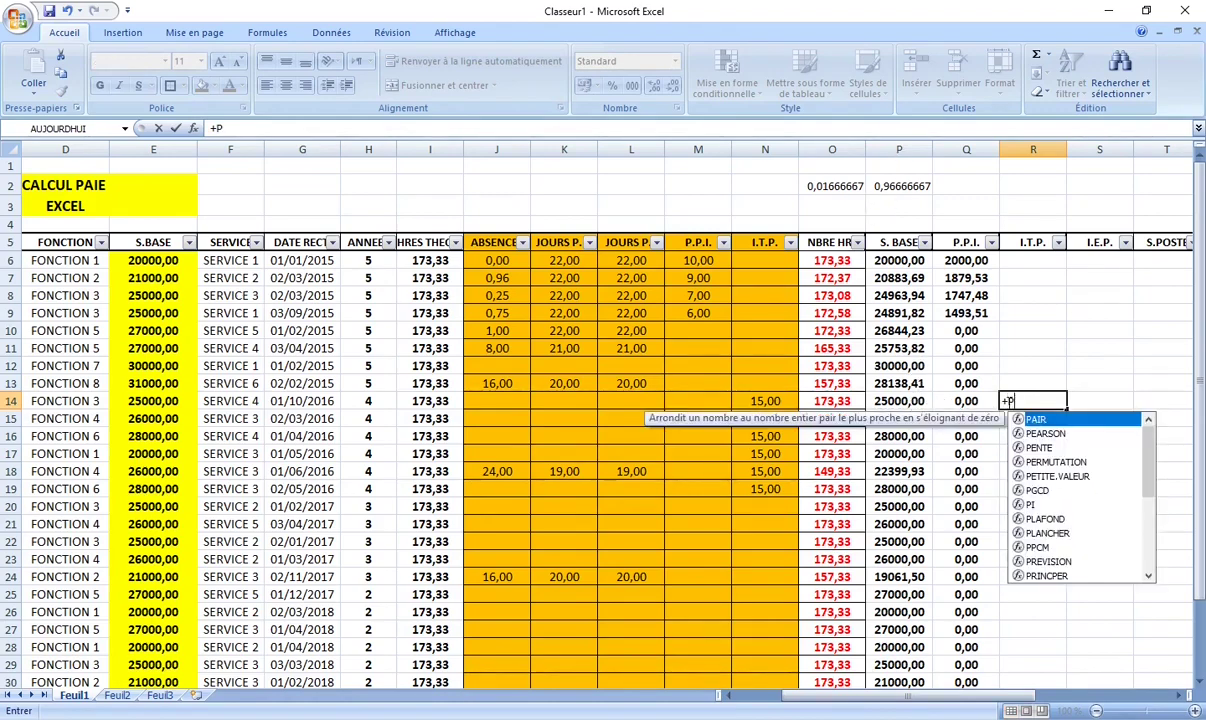
text(14*)
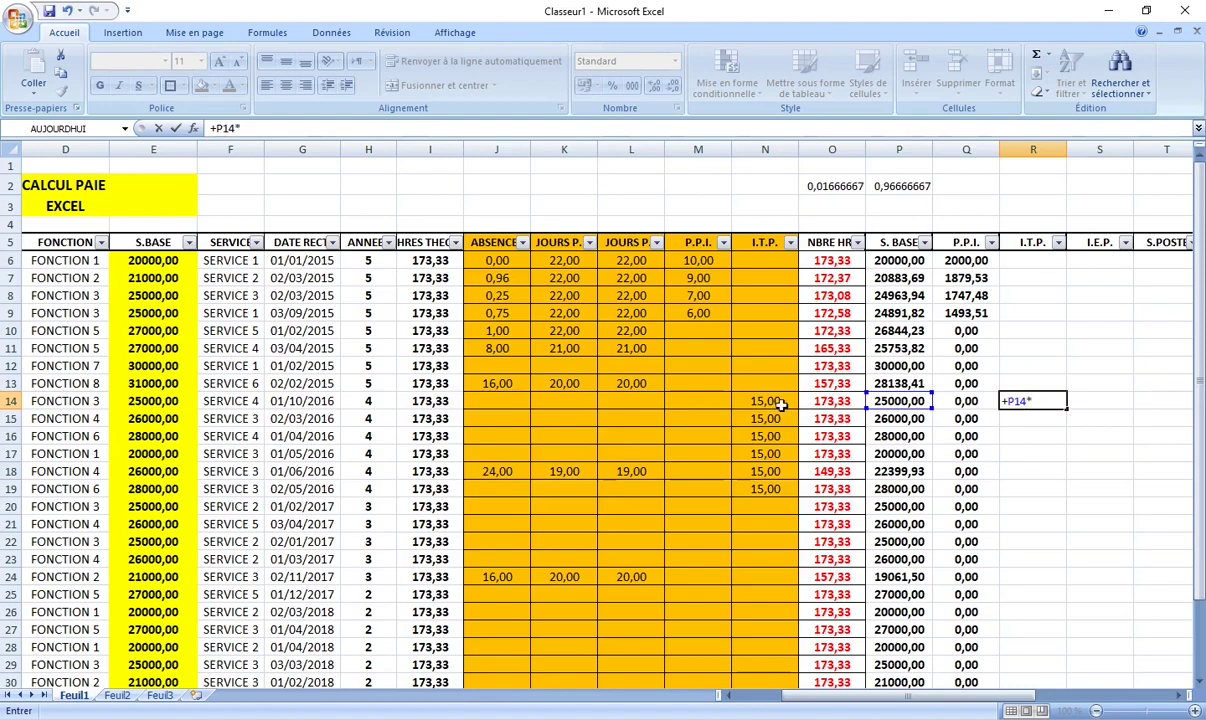
text(N)
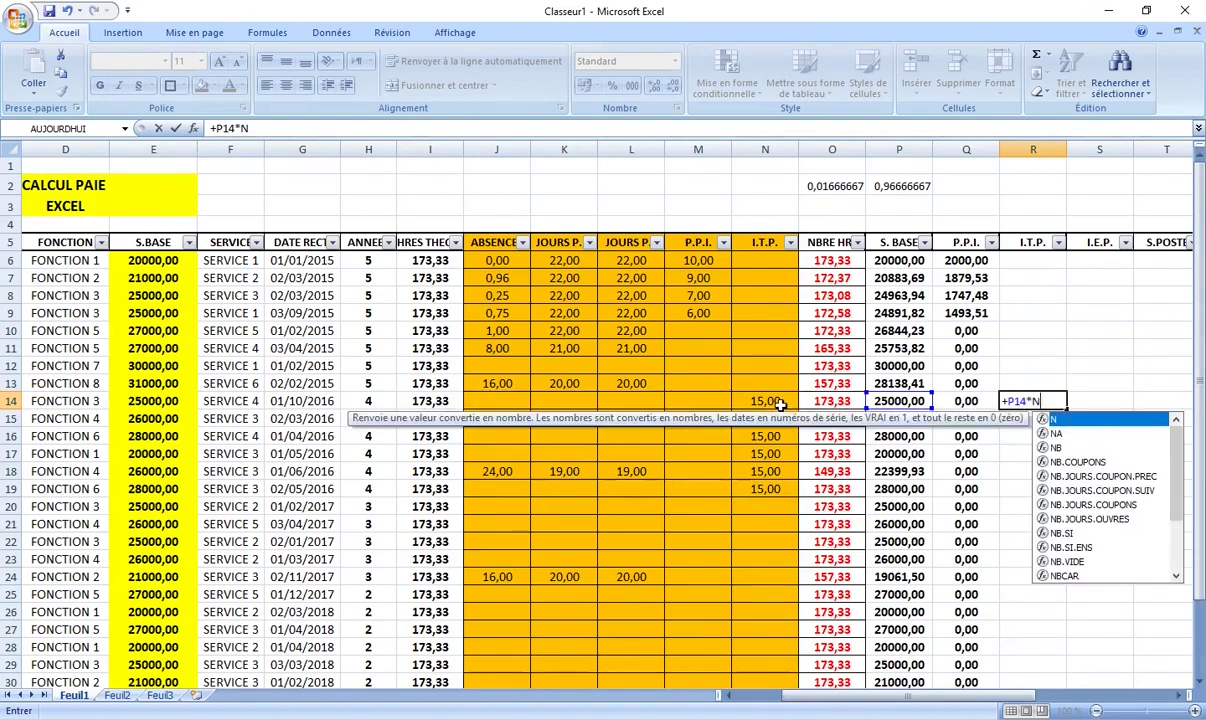
text(14/)
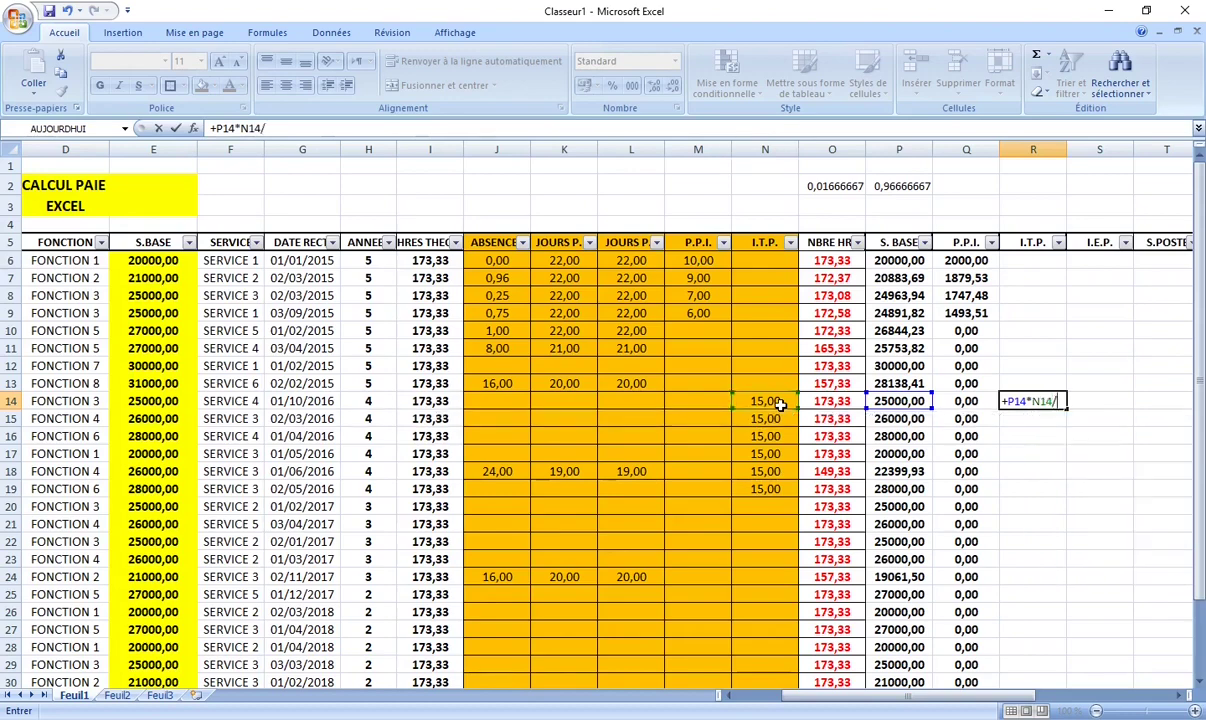
text(100)
click(1010, 342)
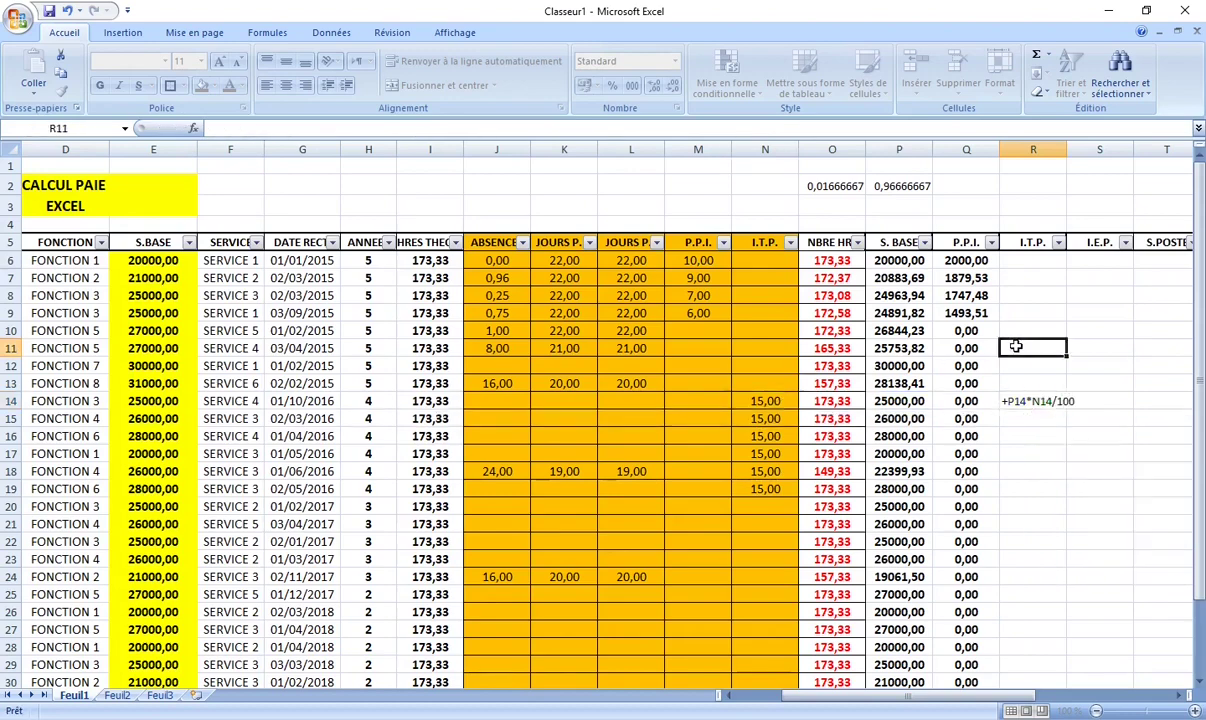
Step: Format R14's 3750,00 centred, two decimals, bold, font size 12
click(1030, 402)
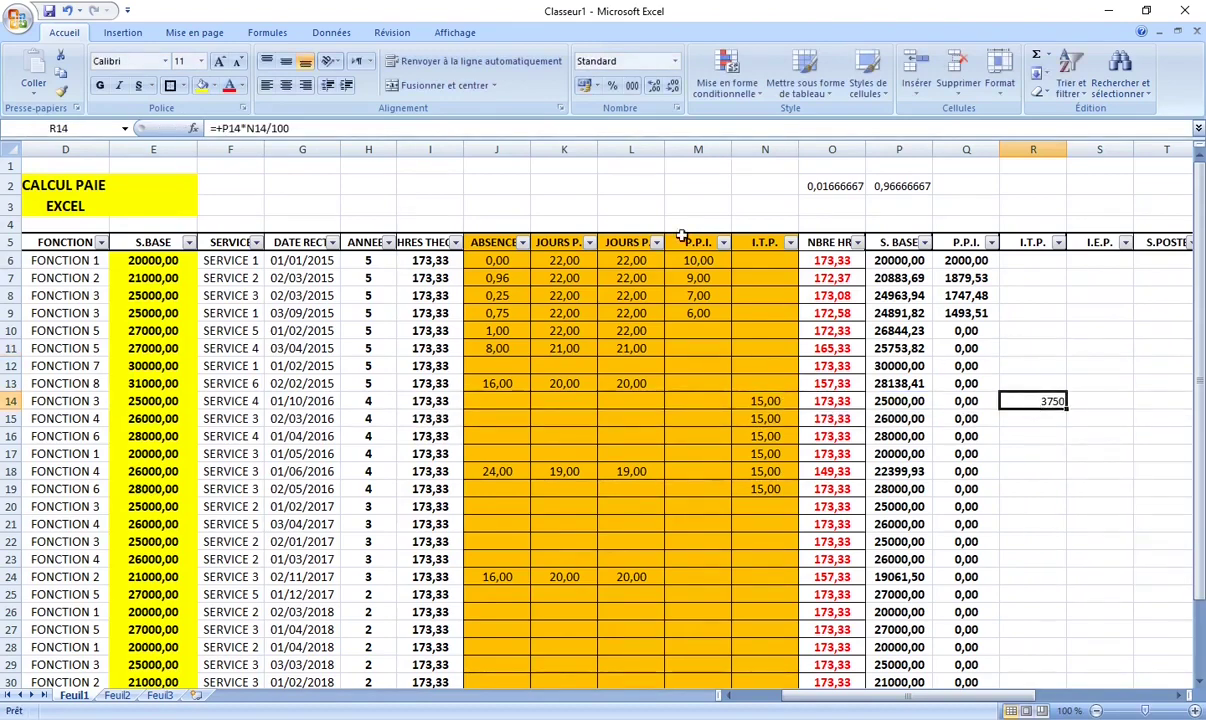
click(286, 85)
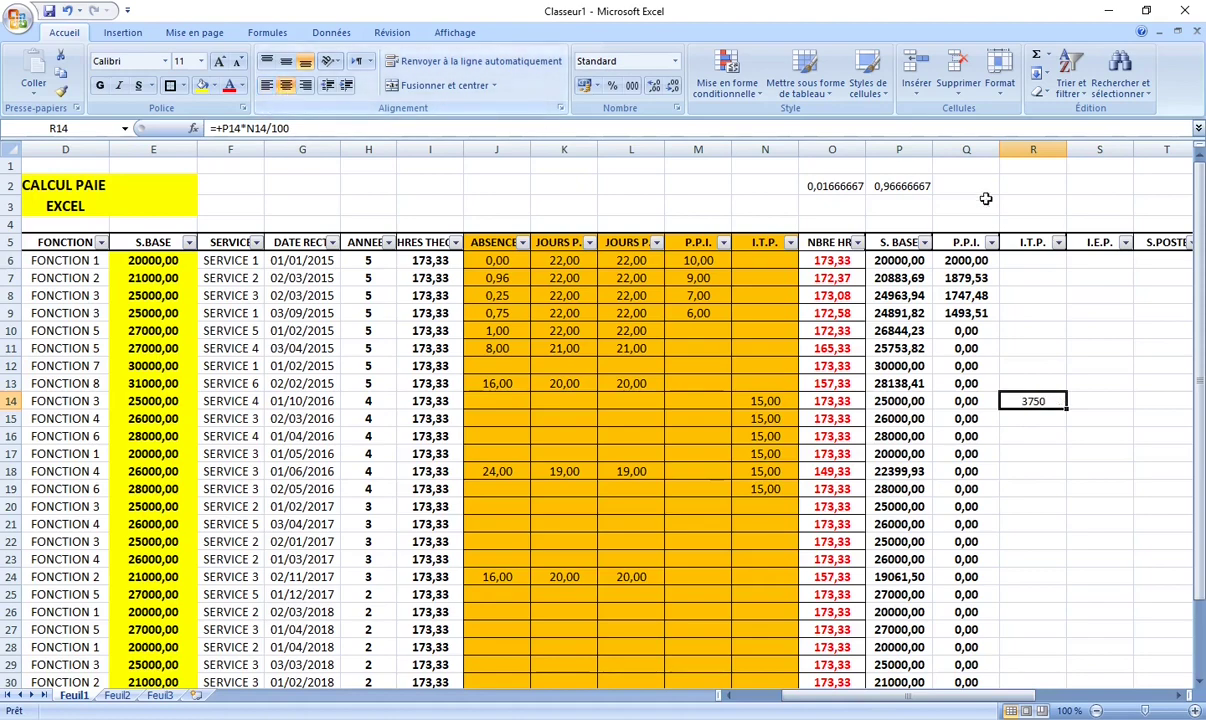
click(653, 86)
click(653, 86)
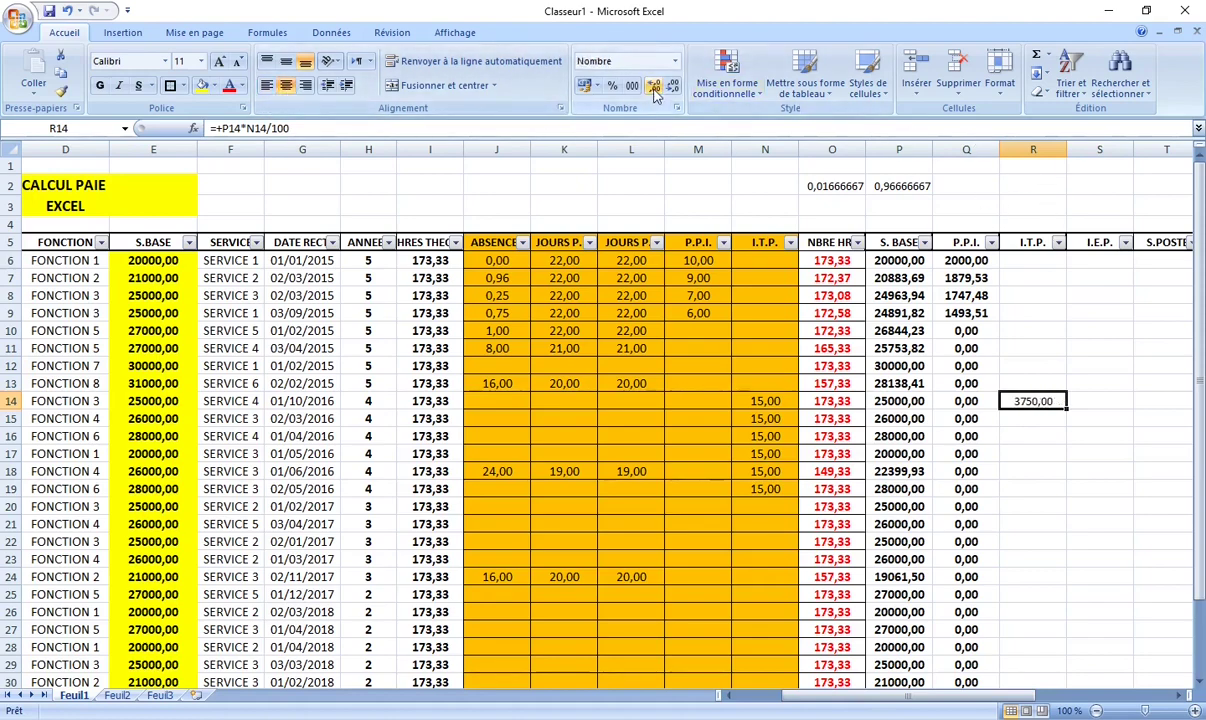
click(99, 85)
click(201, 61)
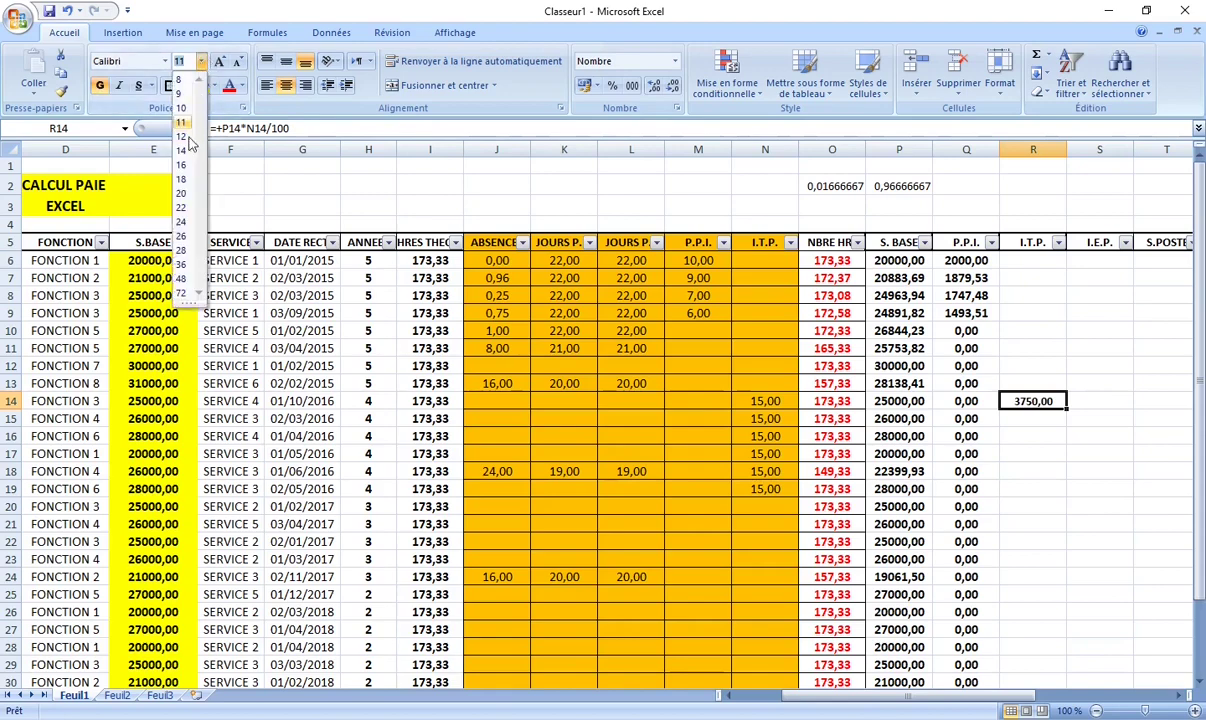
click(182, 136)
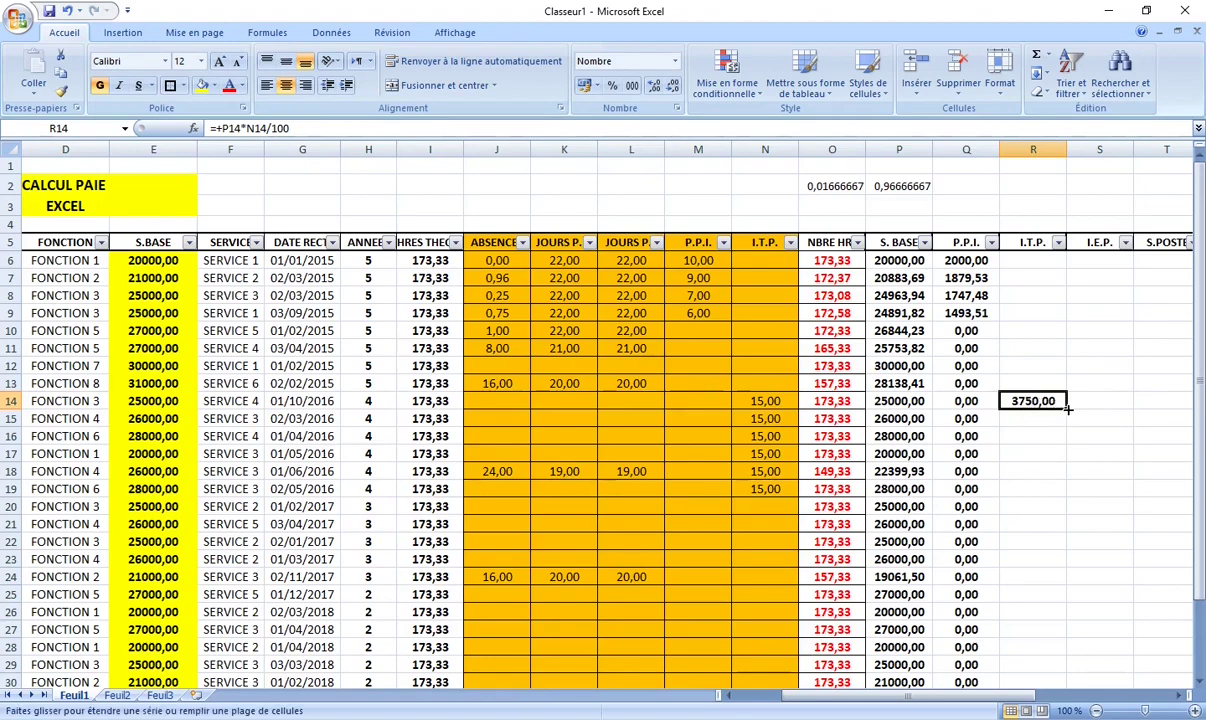
drag(1068, 408, 1053, 660)
scroll(1108, 220, up, 1)
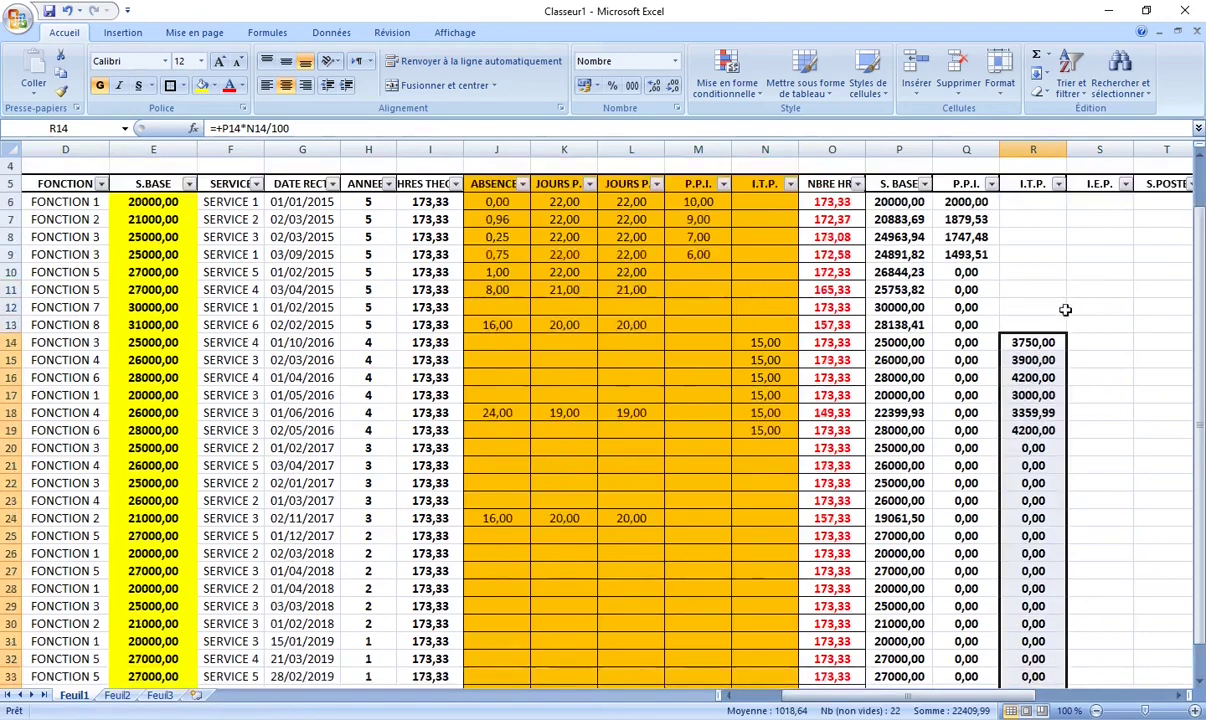
right_click(1030, 450)
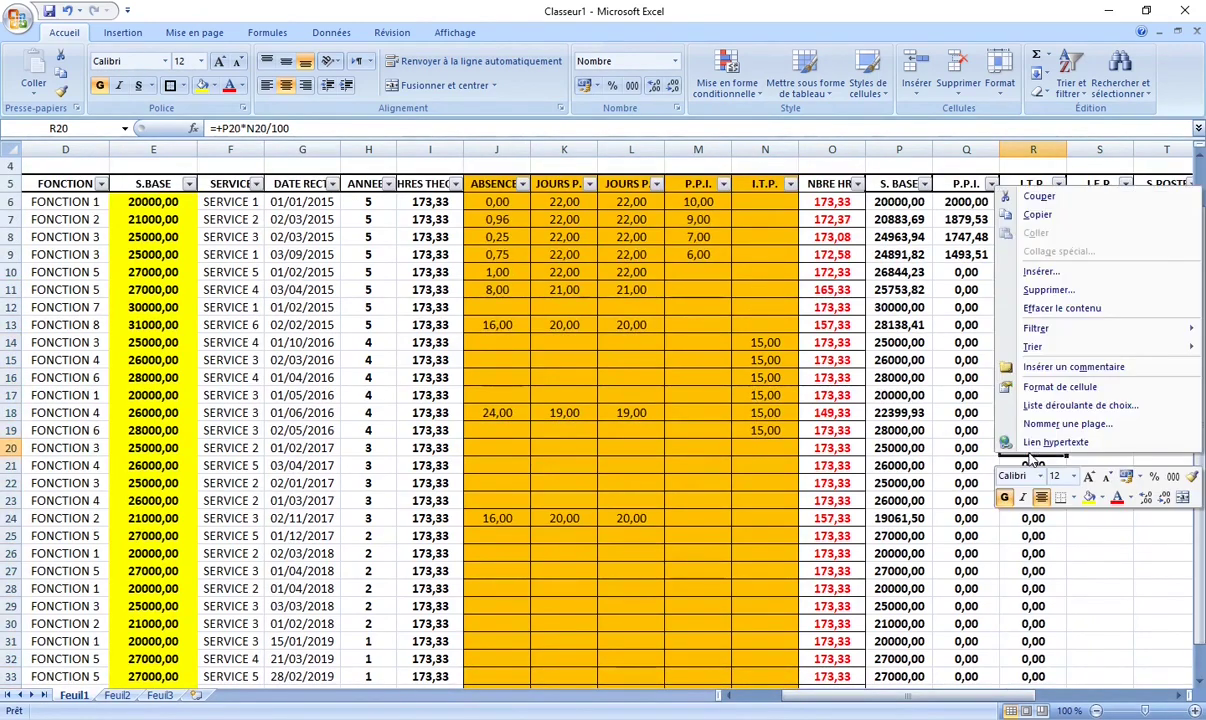
click(1030, 206)
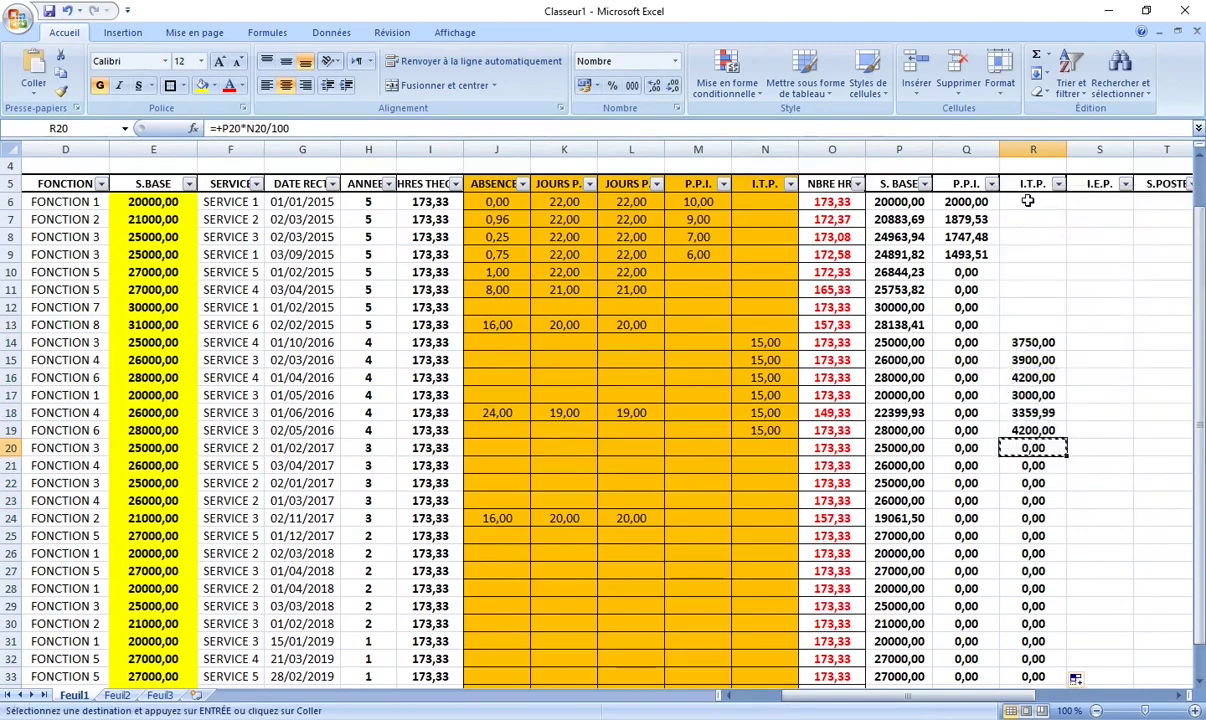
click(1029, 203)
right_click(1029, 203)
click(1054, 249)
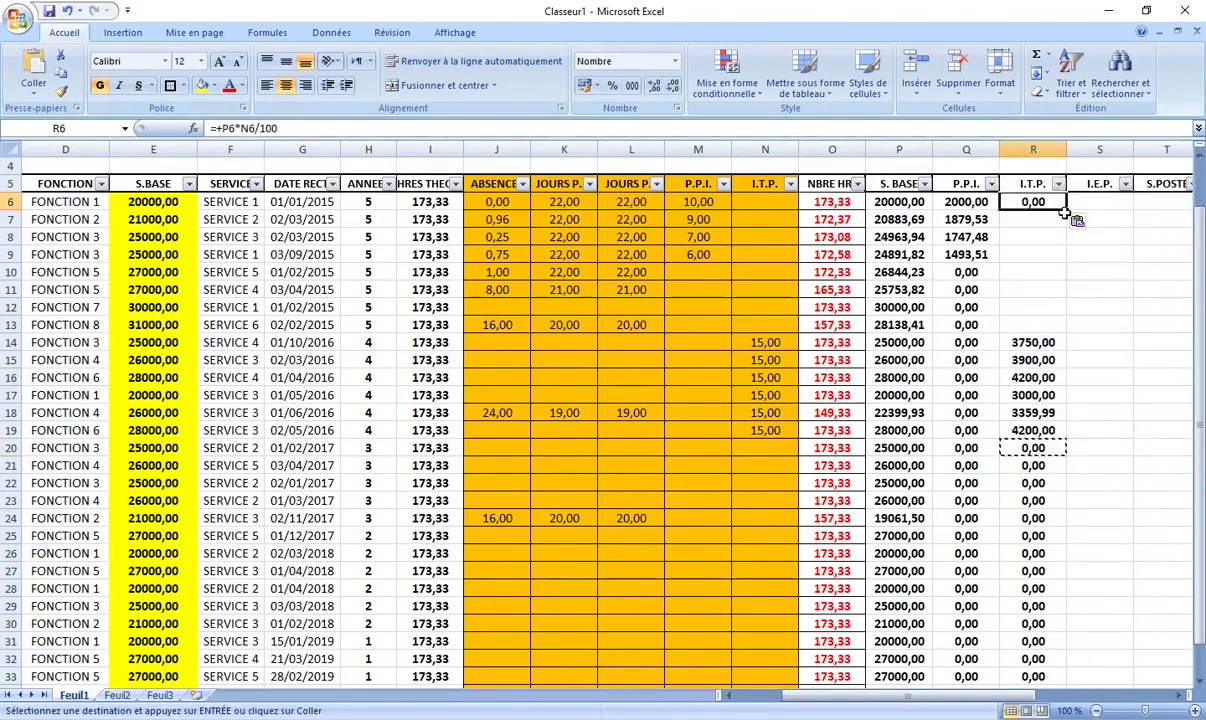
drag(1065, 210, 1057, 328)
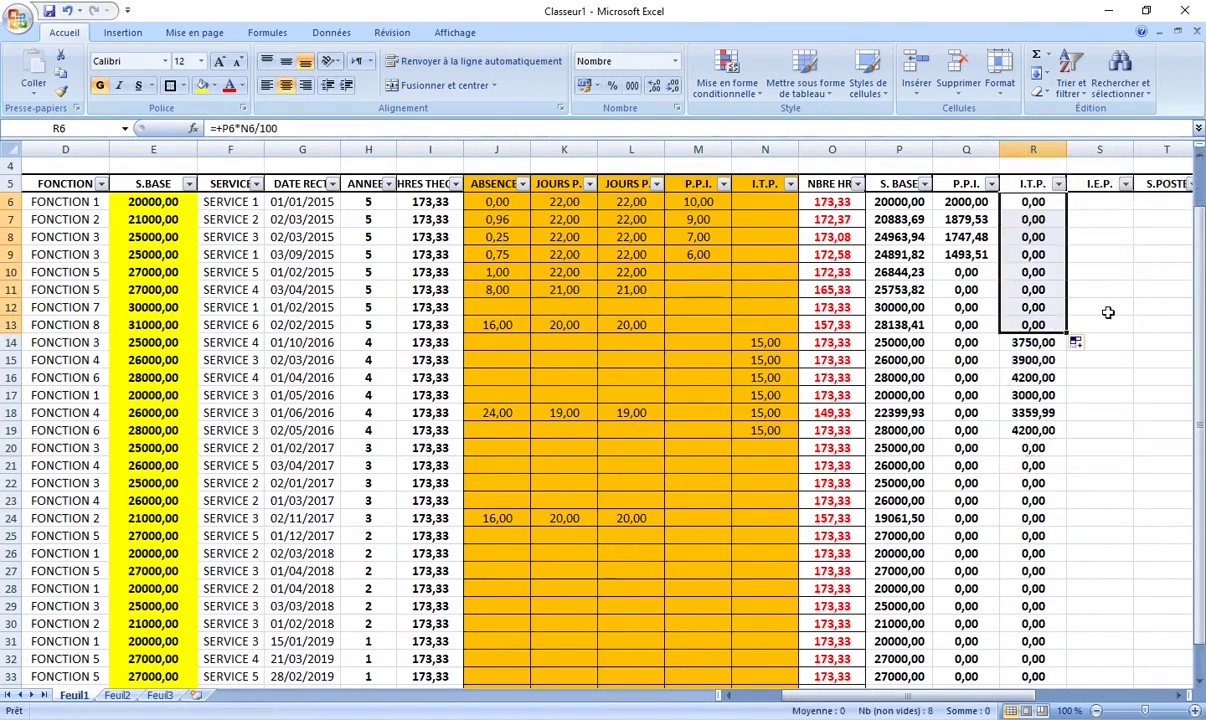
click(1080, 306)
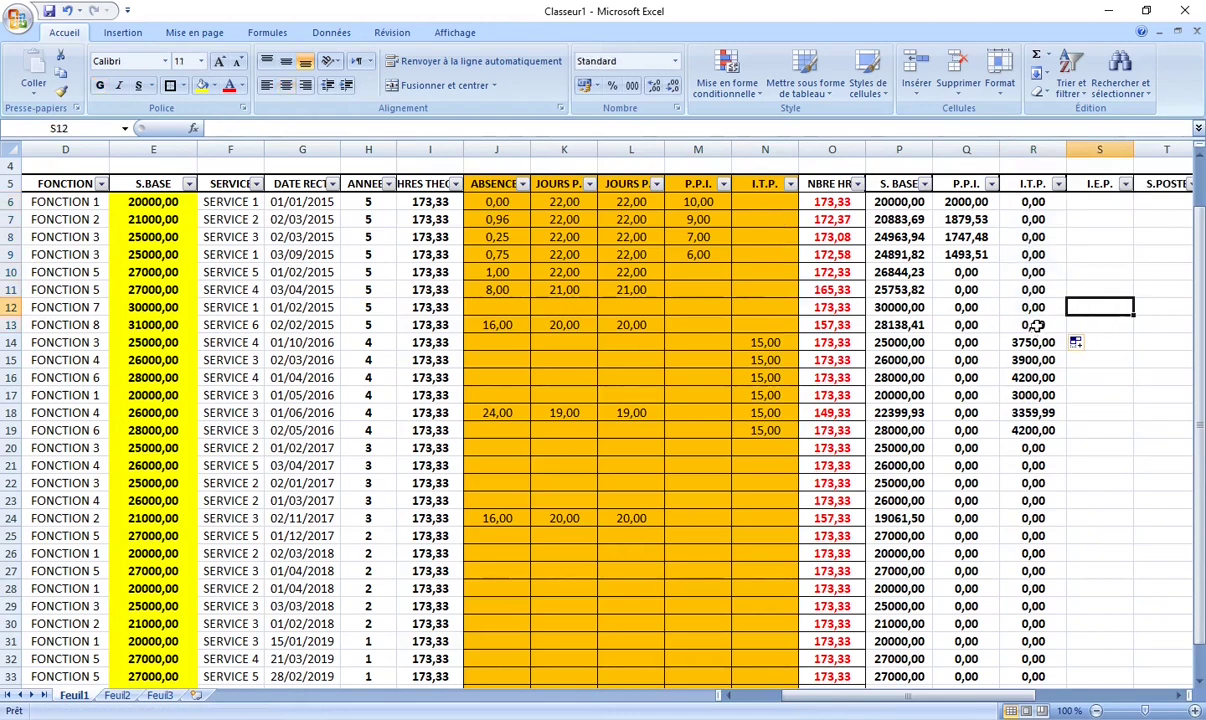
drag(1010, 325, 797, 325)
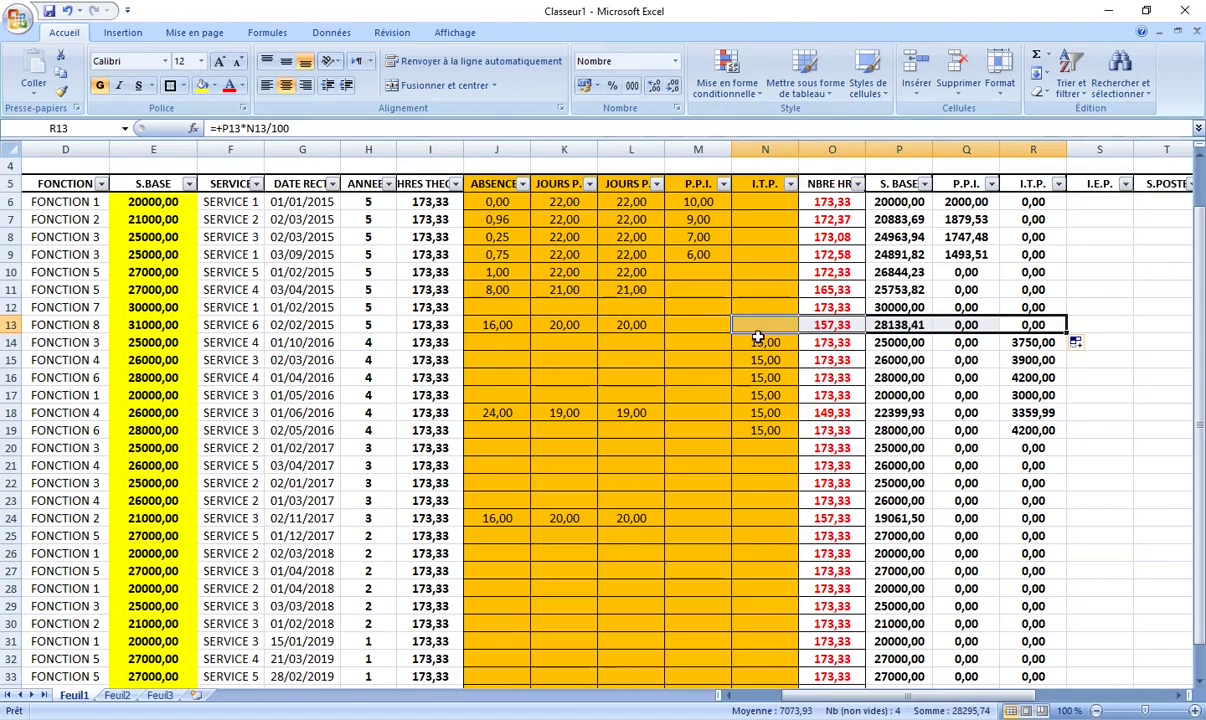
drag(765, 342, 1030, 422)
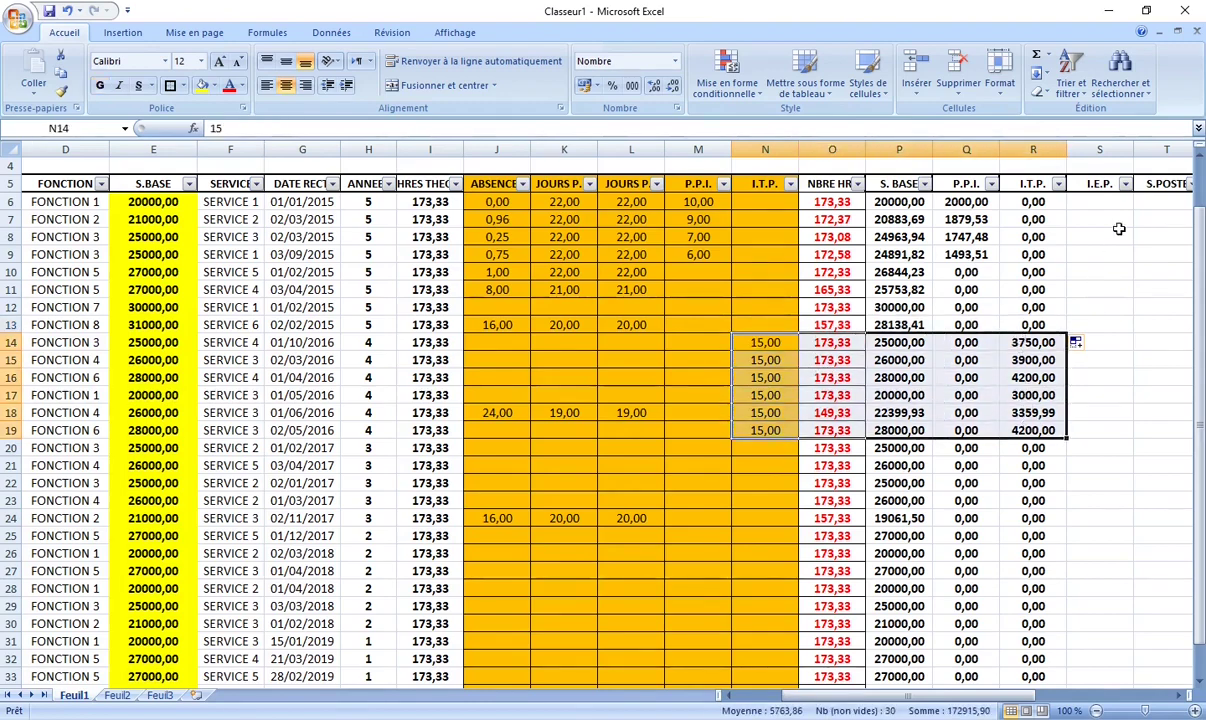
click(1104, 202)
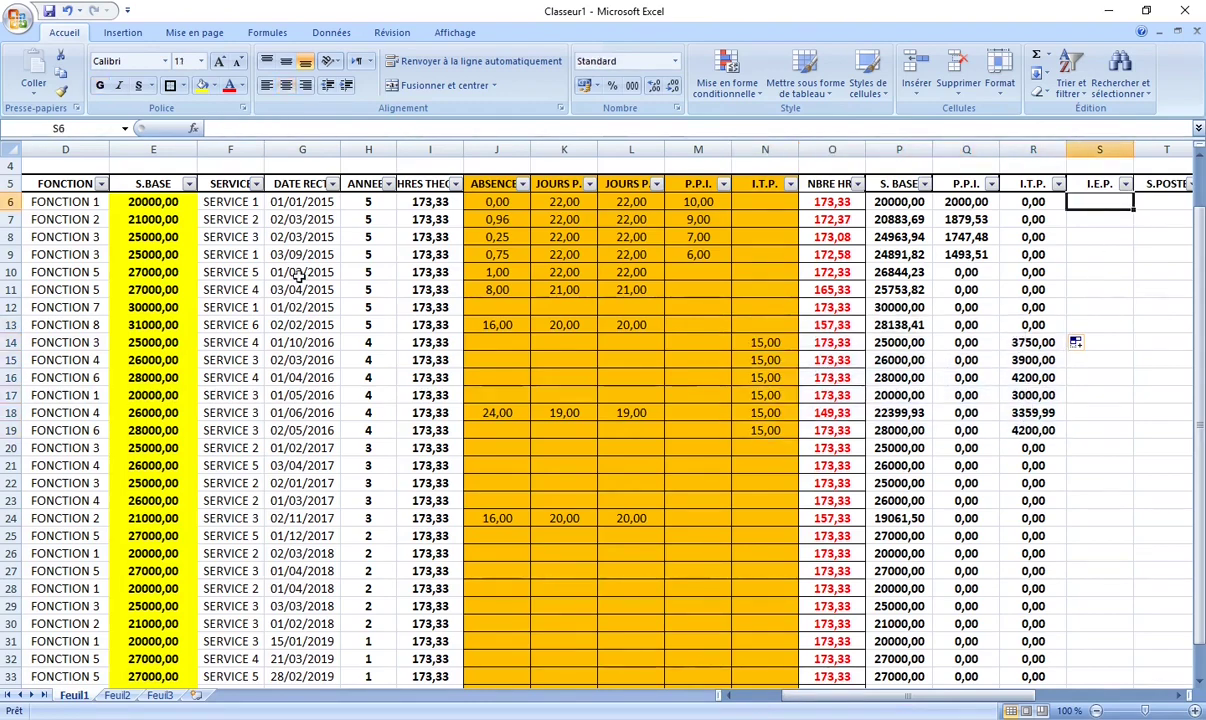
click(378, 202)
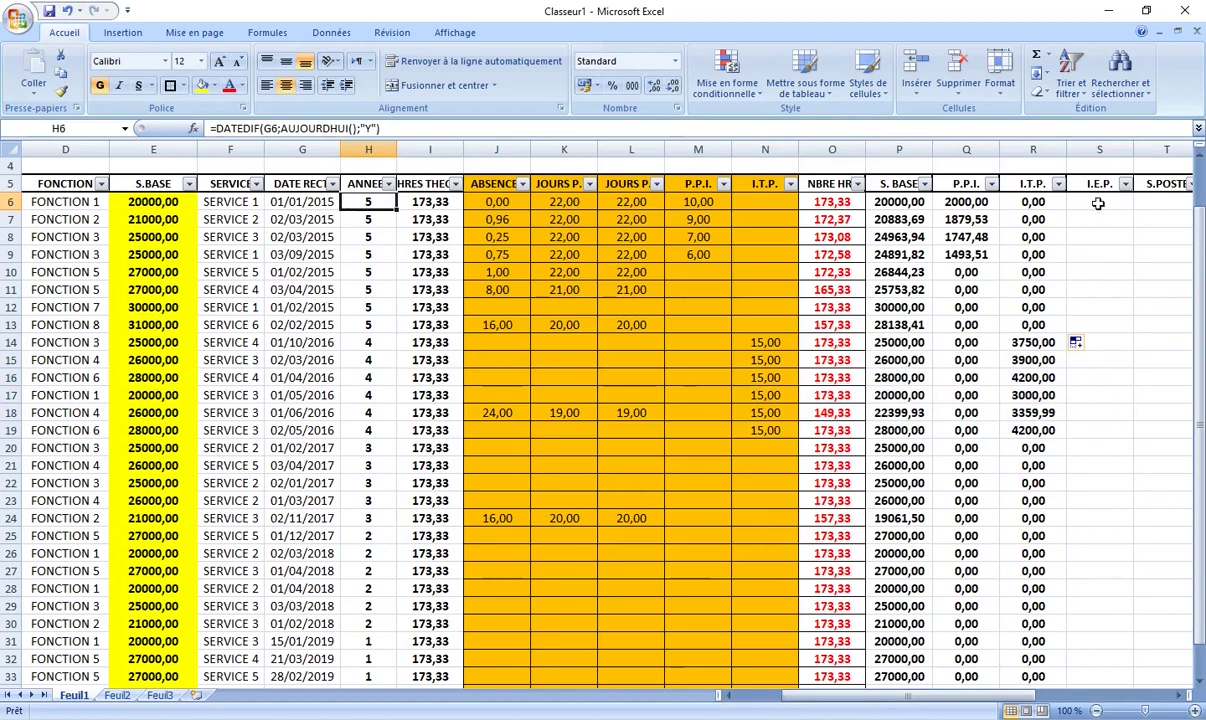
click(1098, 203)
click(912, 203)
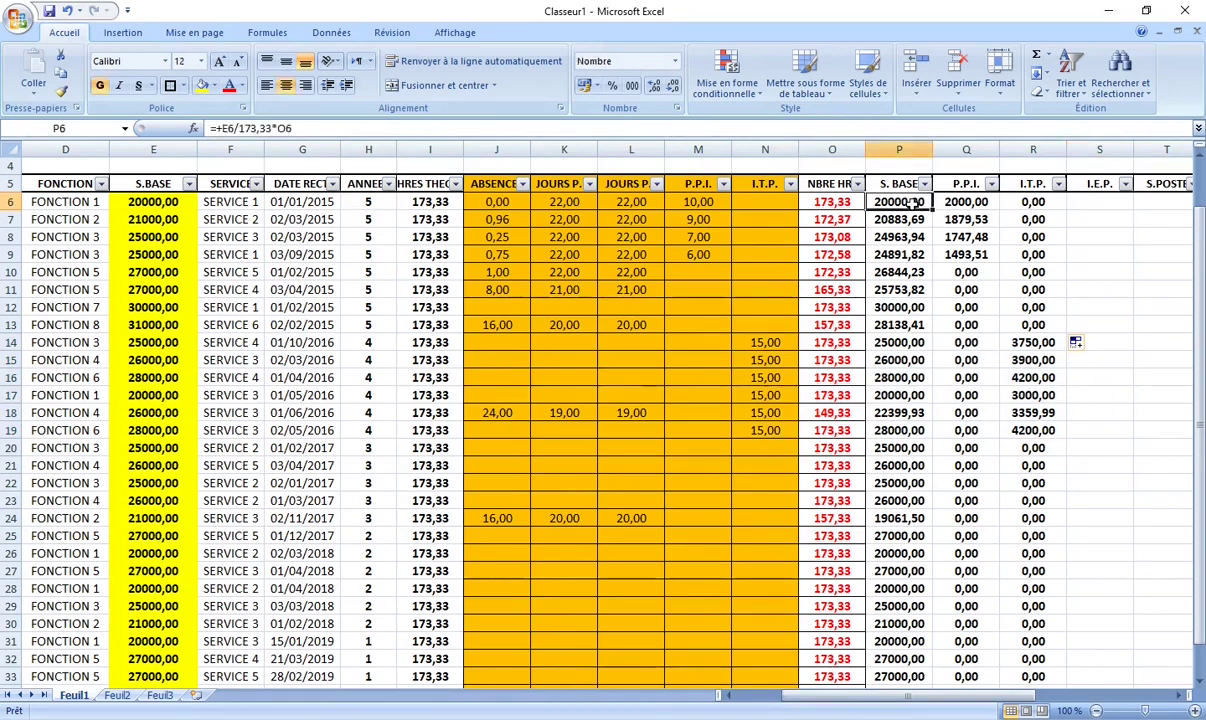
click(1100, 203)
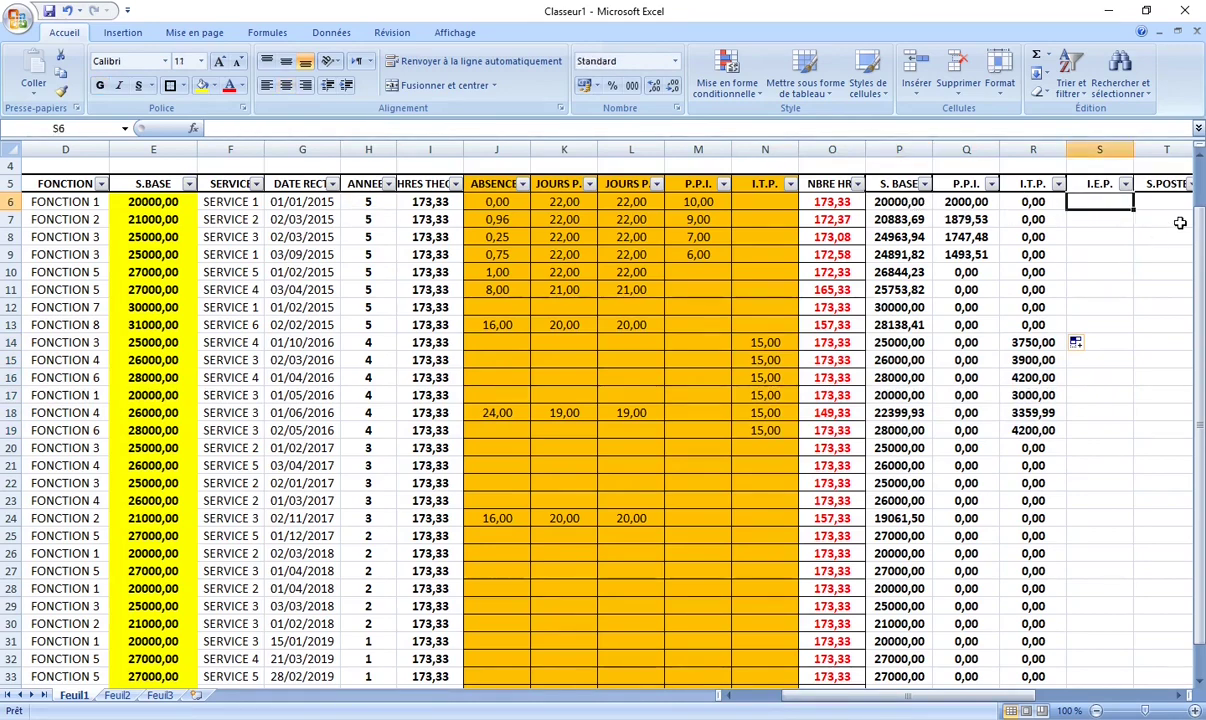
Step: Enter =+P6*H6/100 in S6 and format the result bold with two decimals
text(+)
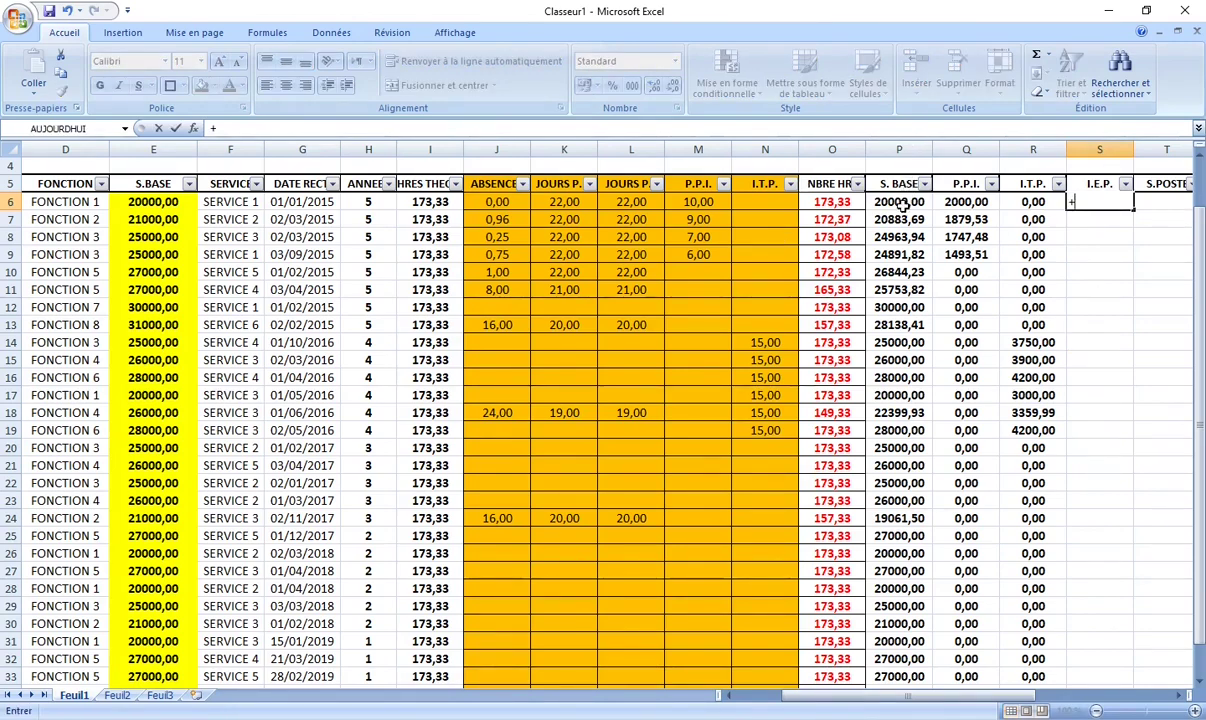
text(P)
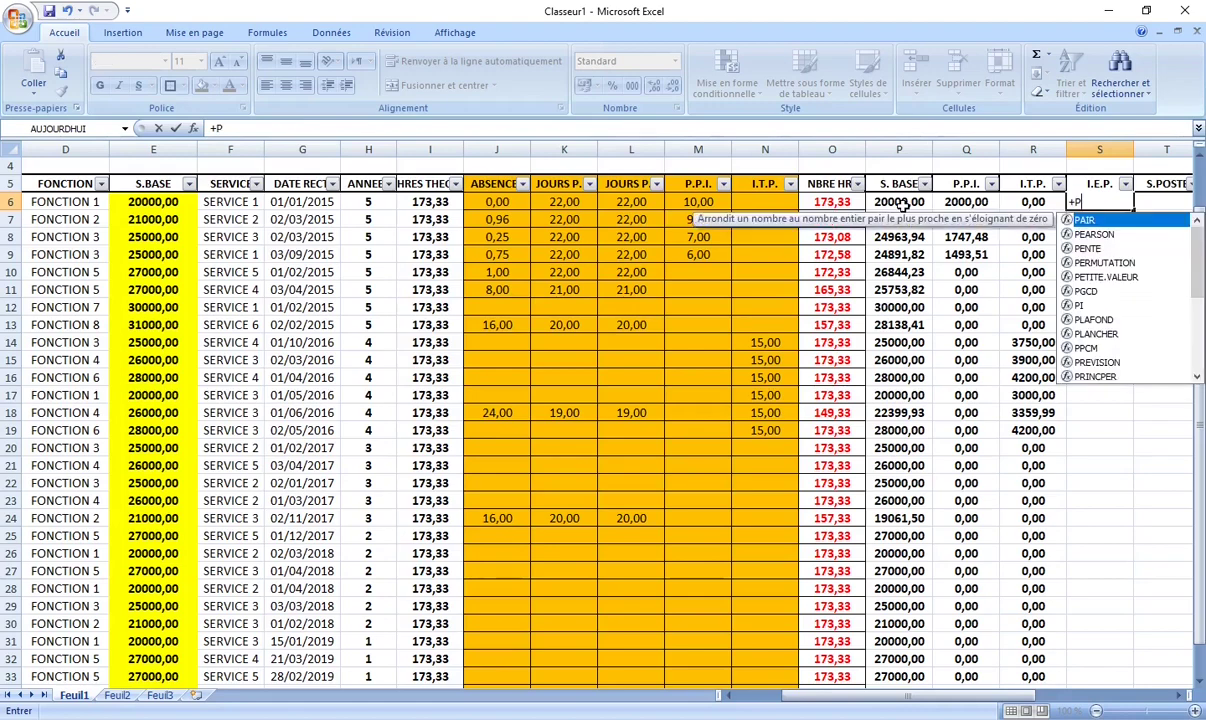
text(6*)
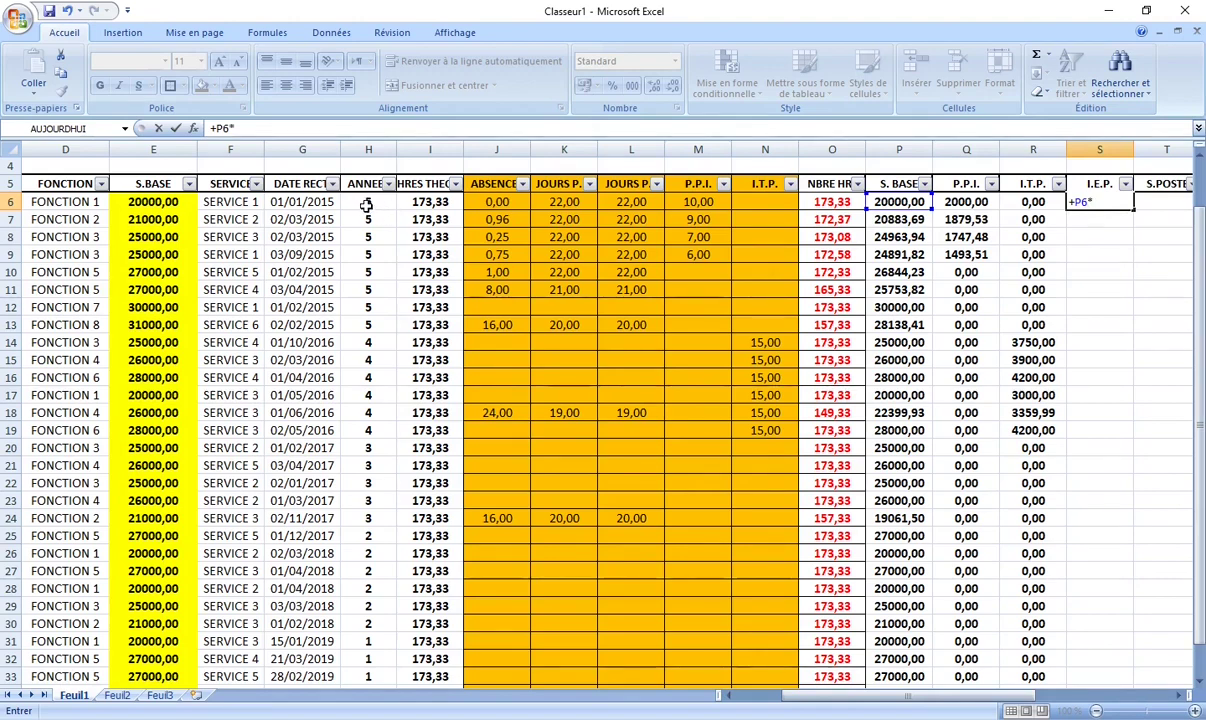
text(H6/)
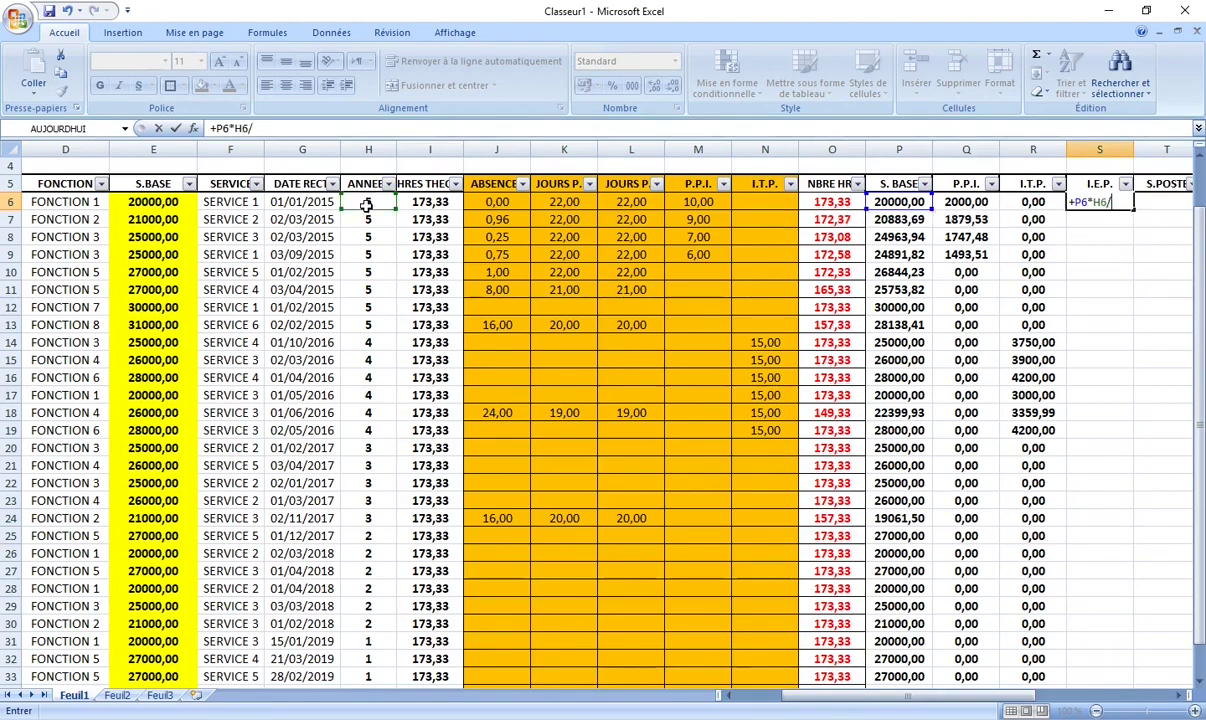
text(100)
key(Return)
click(1027, 200)
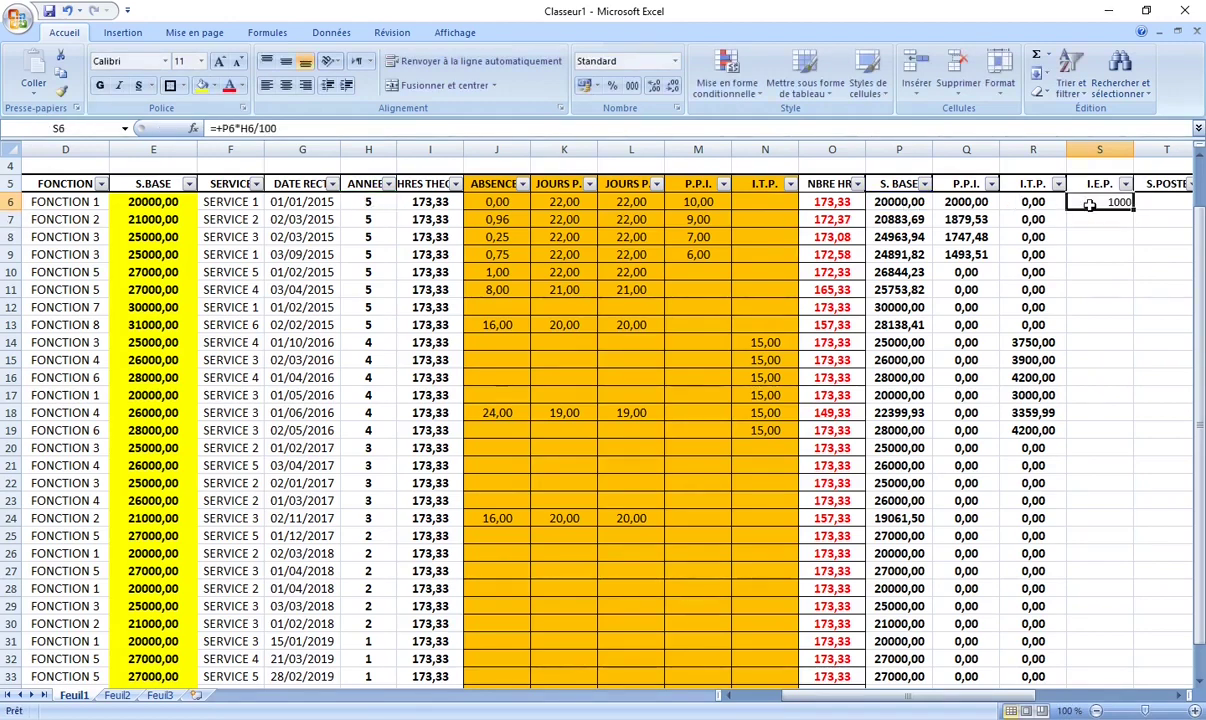
click(99, 85)
click(653, 85)
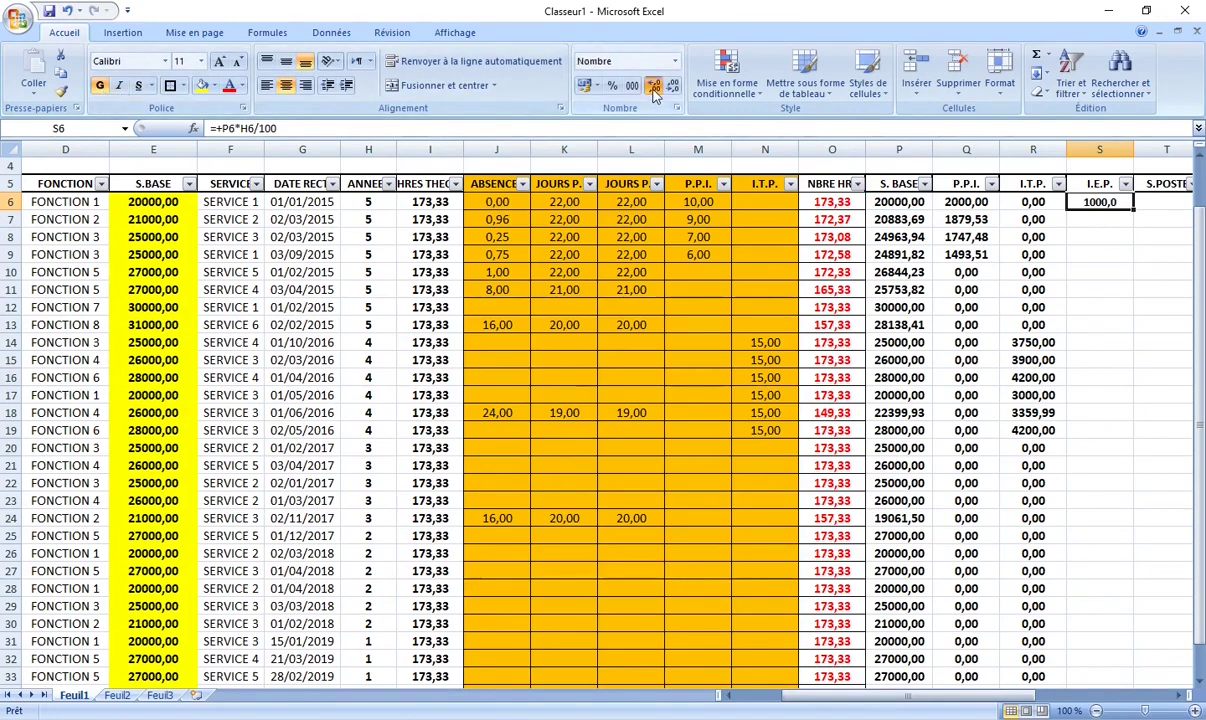
click(653, 85)
Step: Fill the I.E.P. formula down to row 35 and check the last employee's values
drag(1135, 208, 1140, 711)
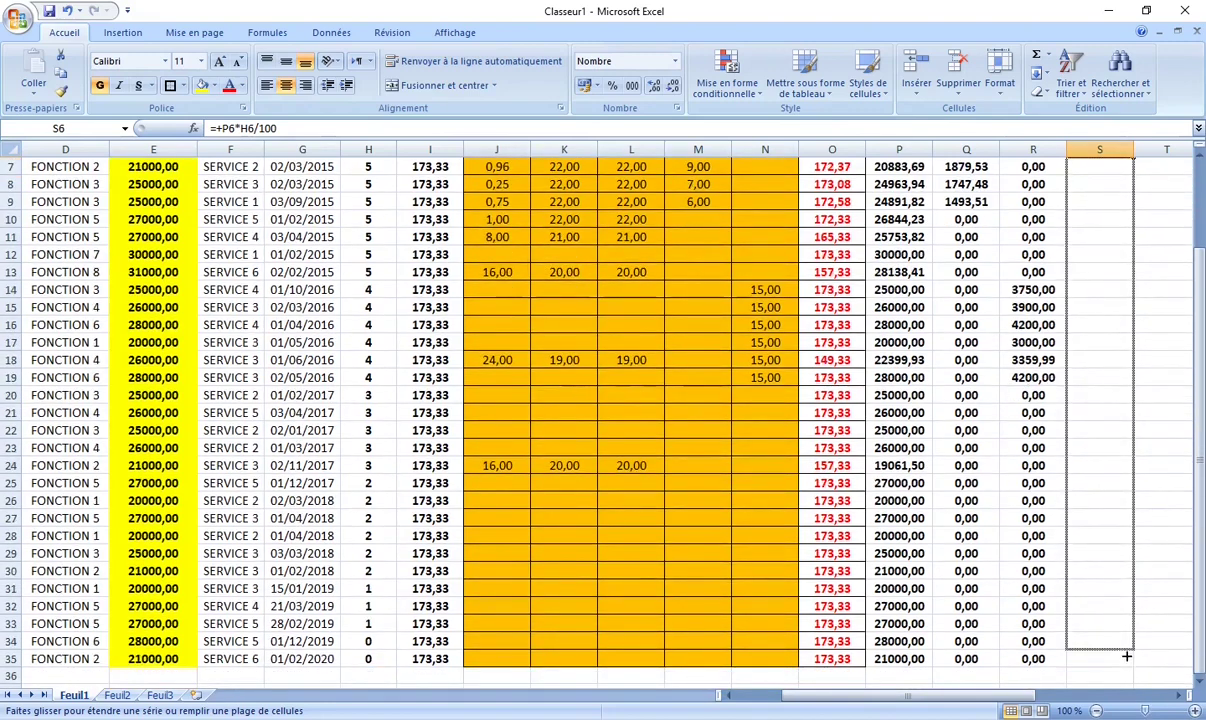
drag(1140, 711, 1117, 655)
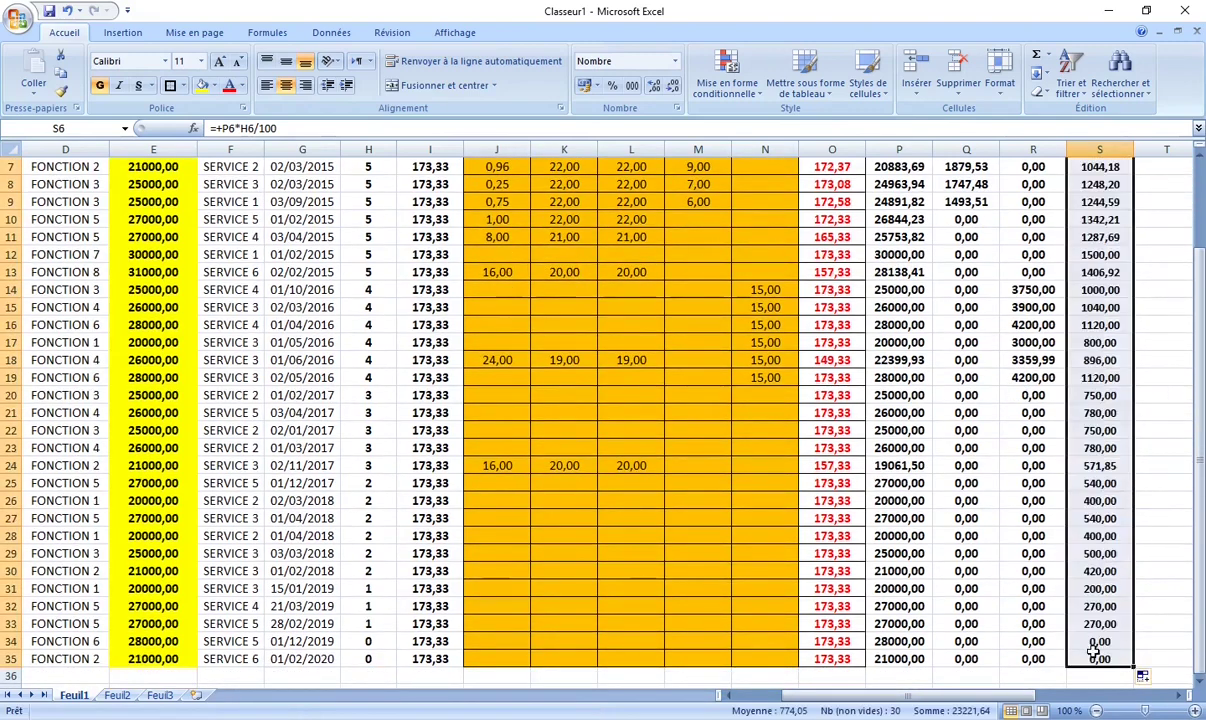
click(1093, 656)
click(368, 658)
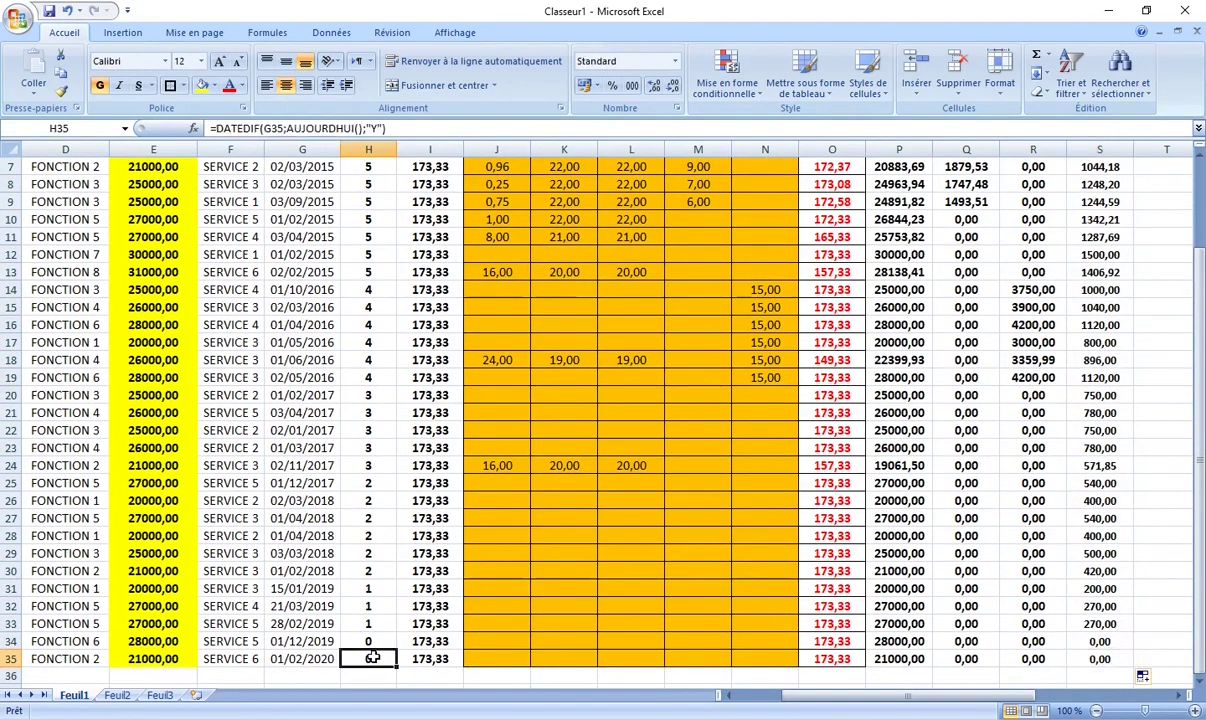
Step: Review the I.E.P. results in rows 31–33, then set S6:S35 to font size 12
click(1108, 622)
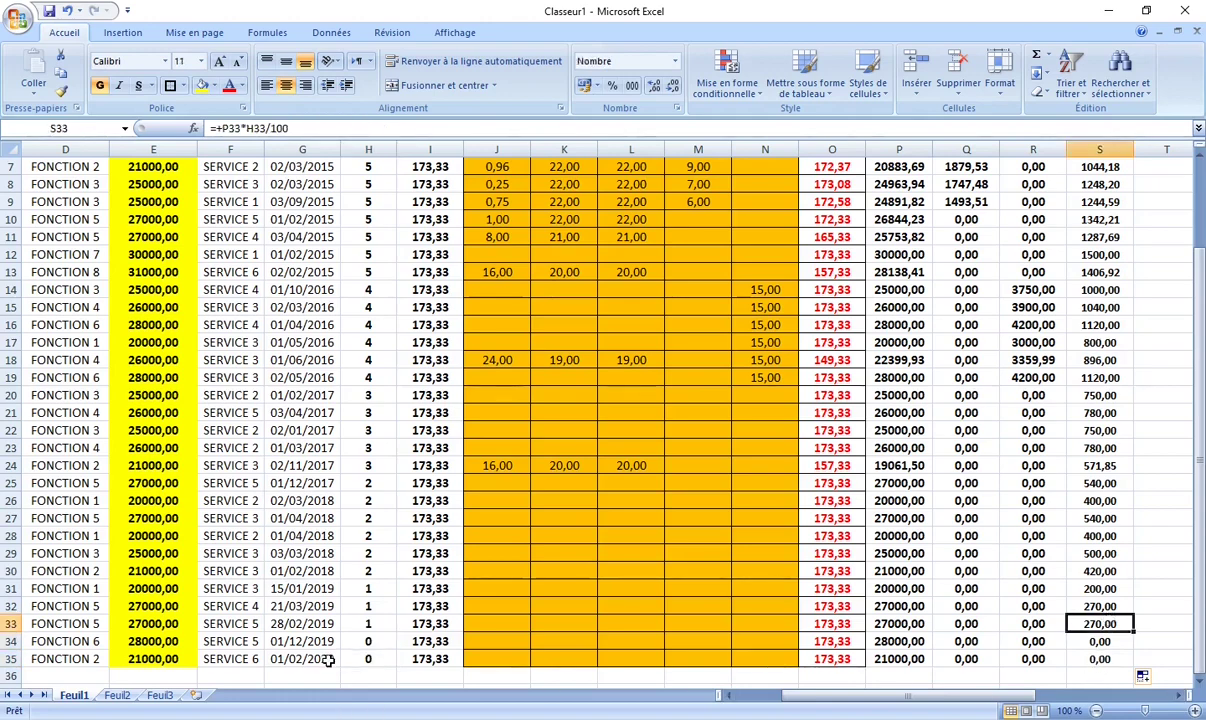
mouse_move(365, 588)
mouse_down()
mouse_move(621, 624)
mouse_move(1086, 624)
mouse_up()
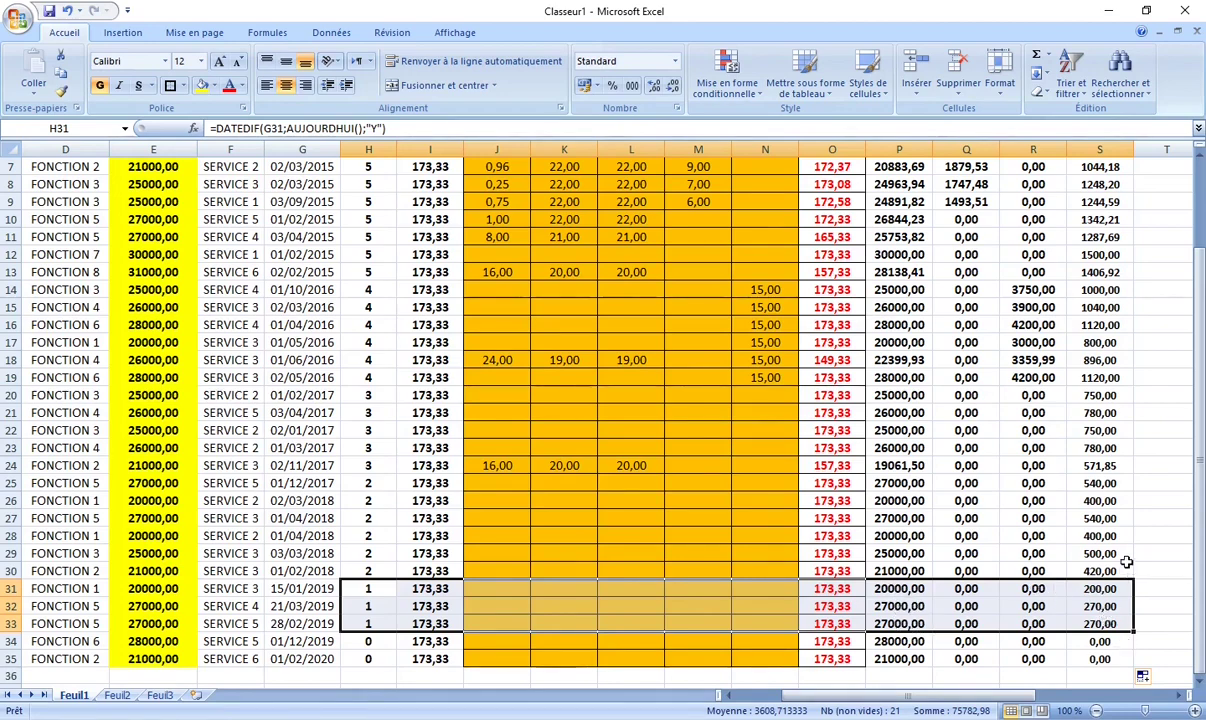
scroll(1062, 520, up, 2)
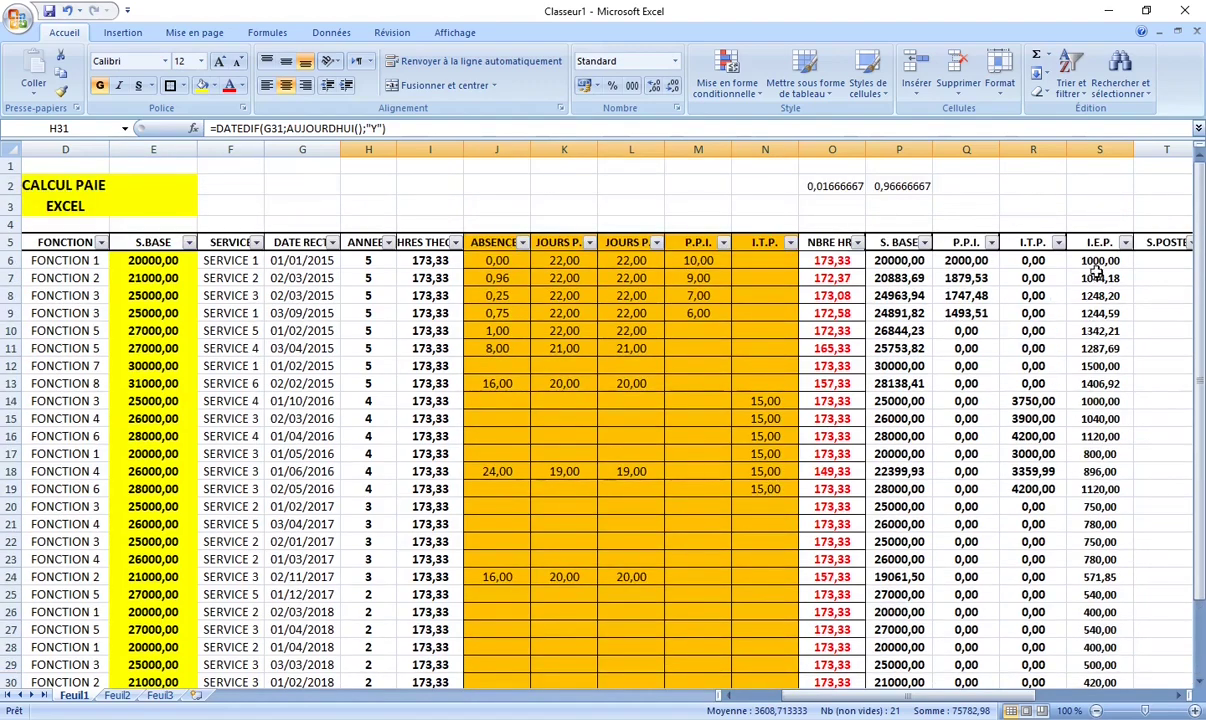
mouse_move(1100, 261)
mouse_down()
mouse_move(1098, 706)
mouse_move(1083, 661)
mouse_up()
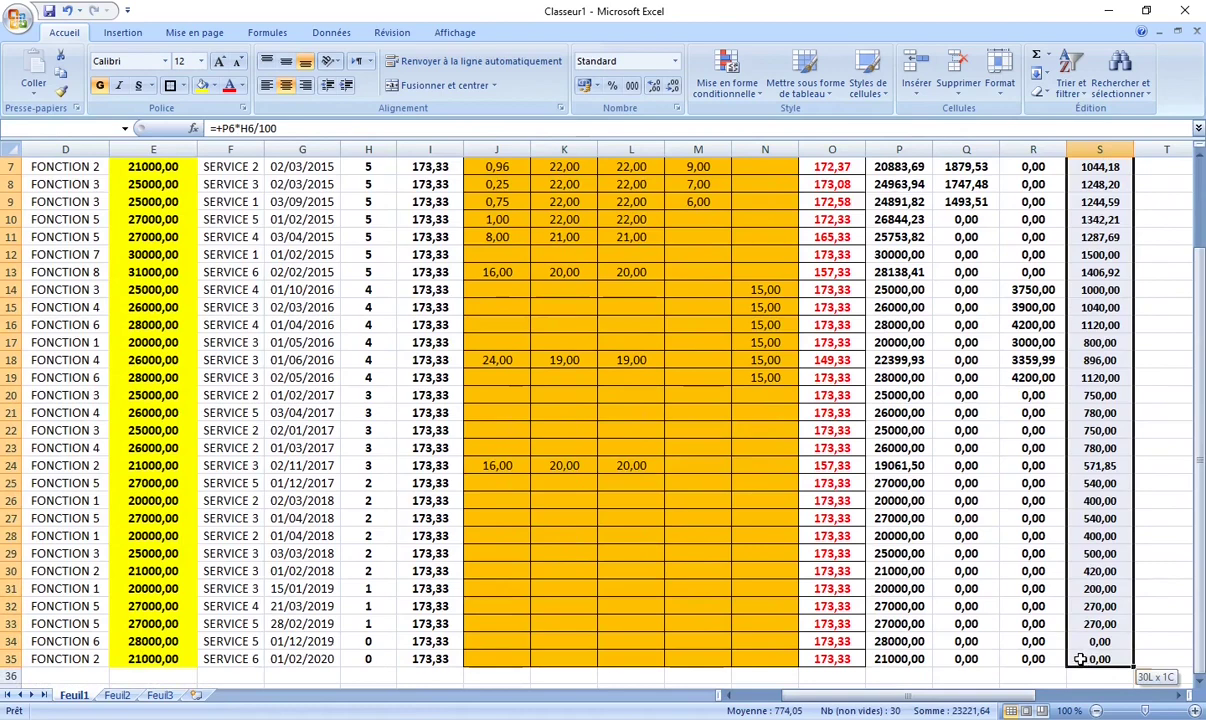
click(201, 61)
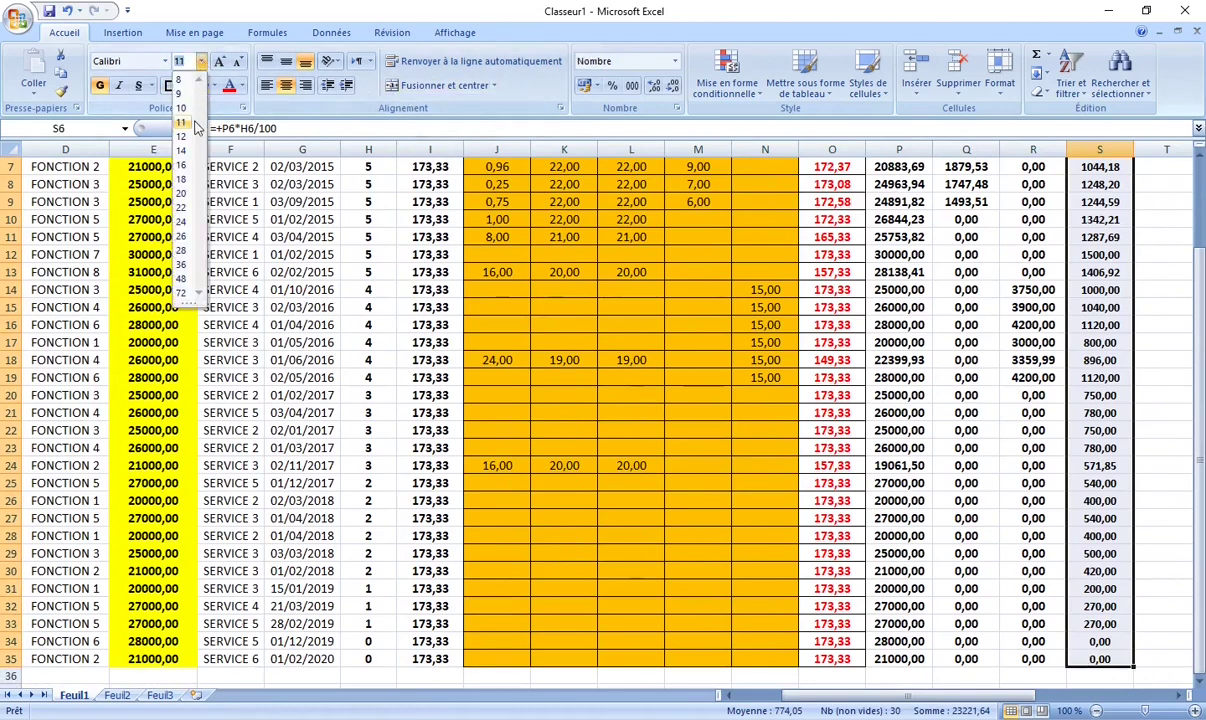
click(188, 135)
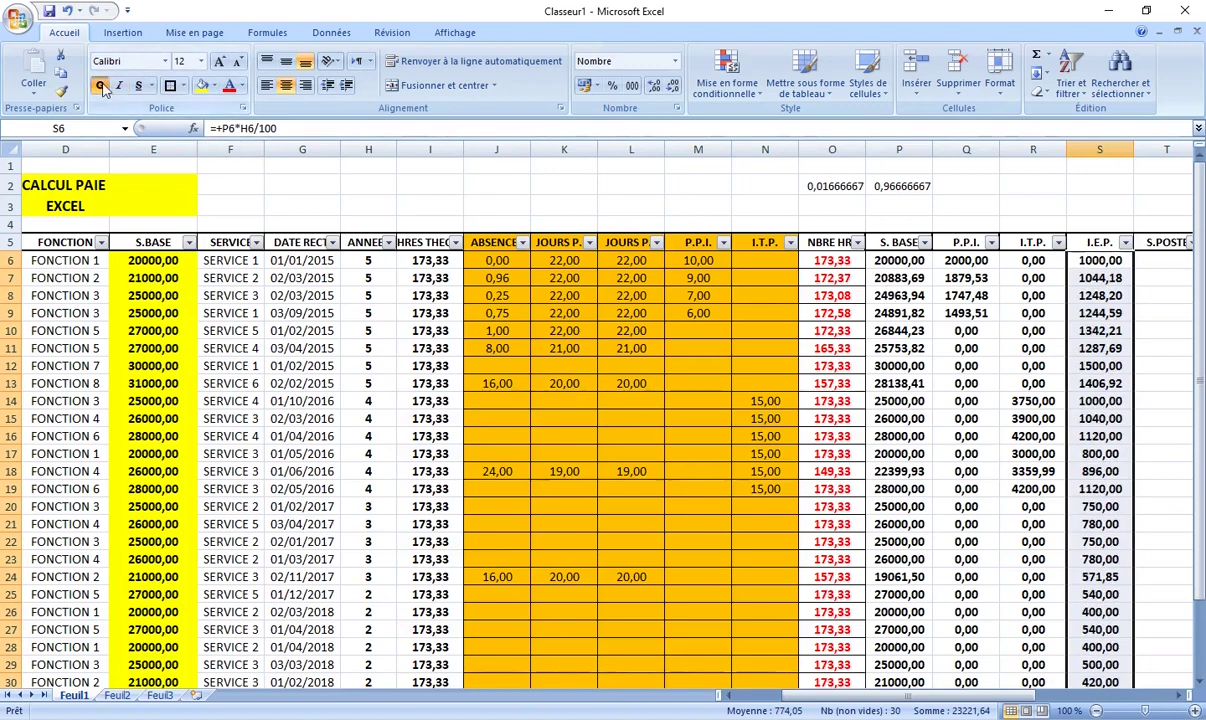
click(1145, 262)
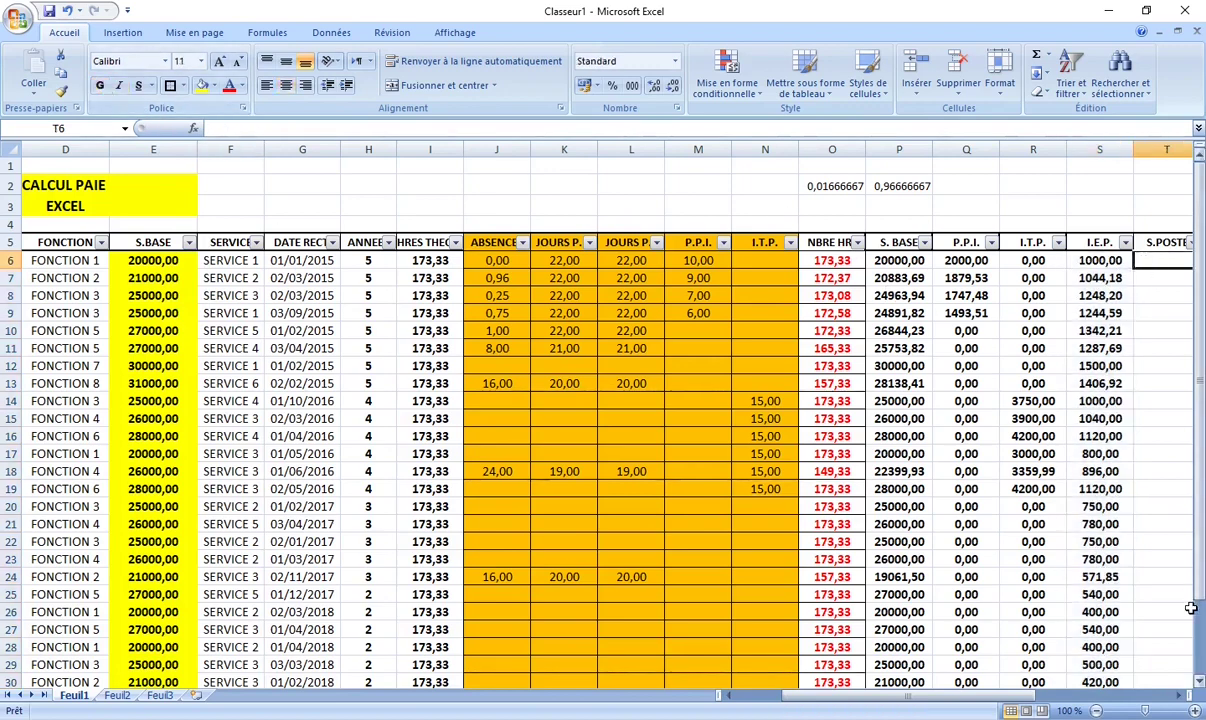
click(1178, 696)
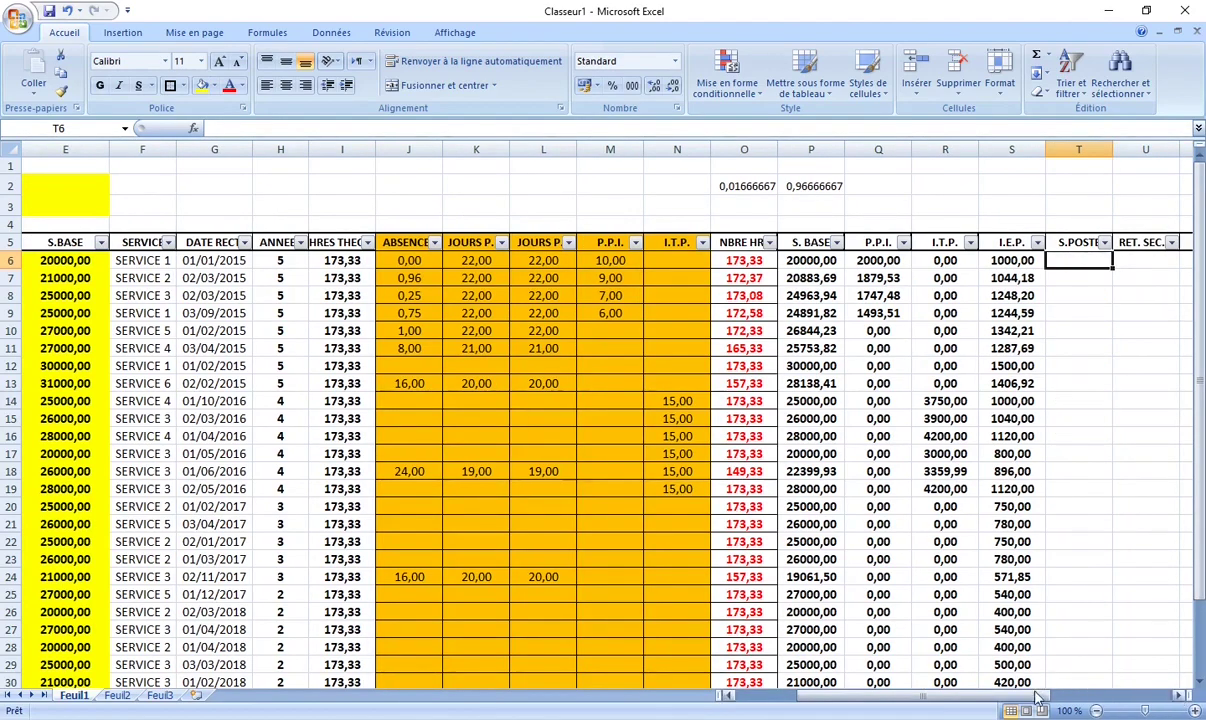
Step: Freeze the first column with Affichage > Figer les volets > Figer la première colonne
drag(1010, 697, 960, 703)
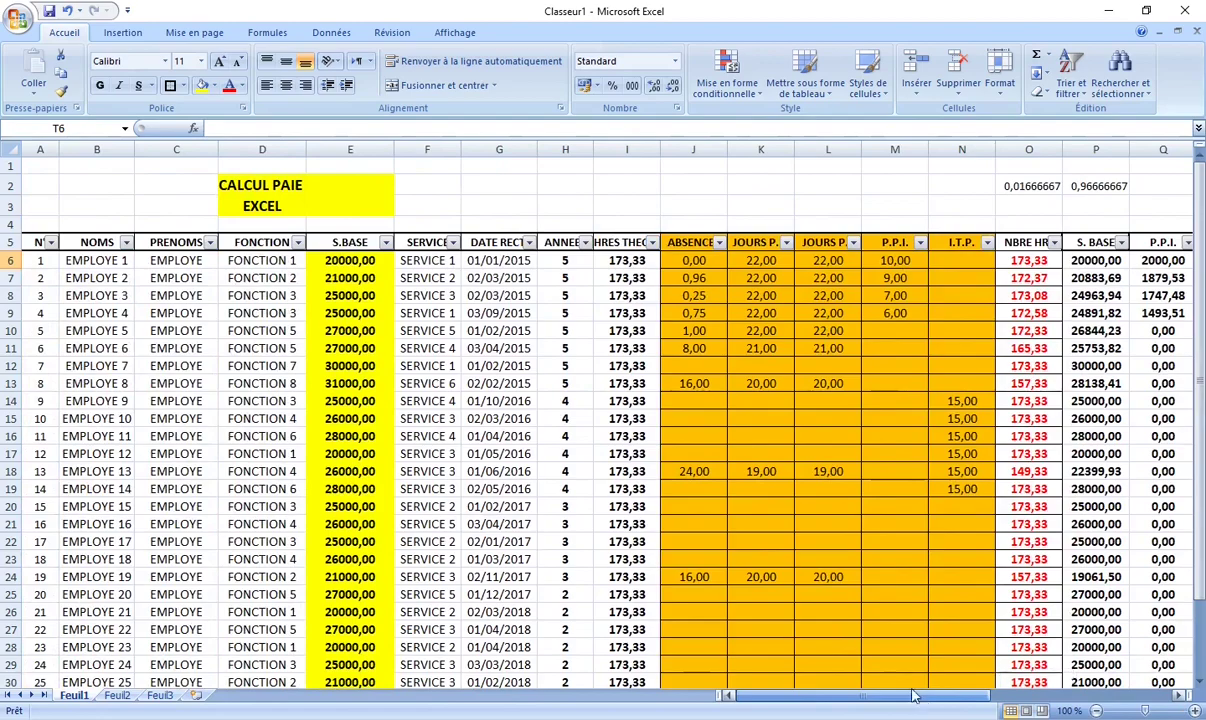
drag(900, 697, 907, 713)
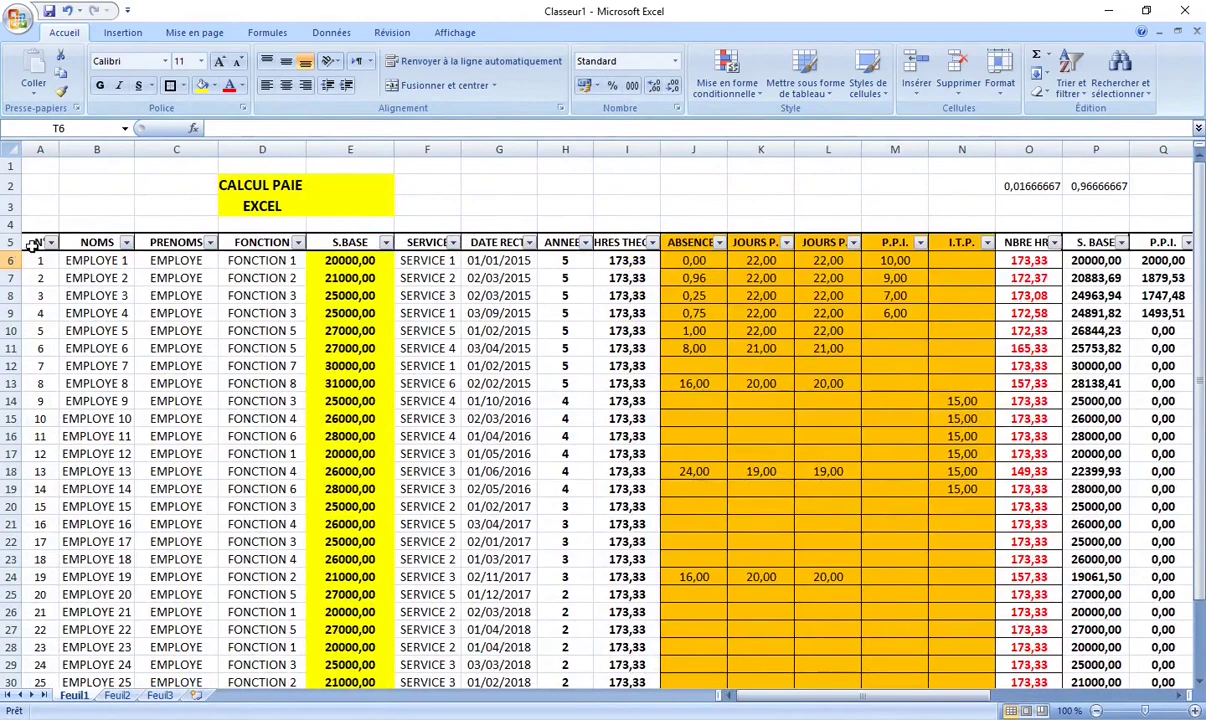
drag(40, 149, 615, 150)
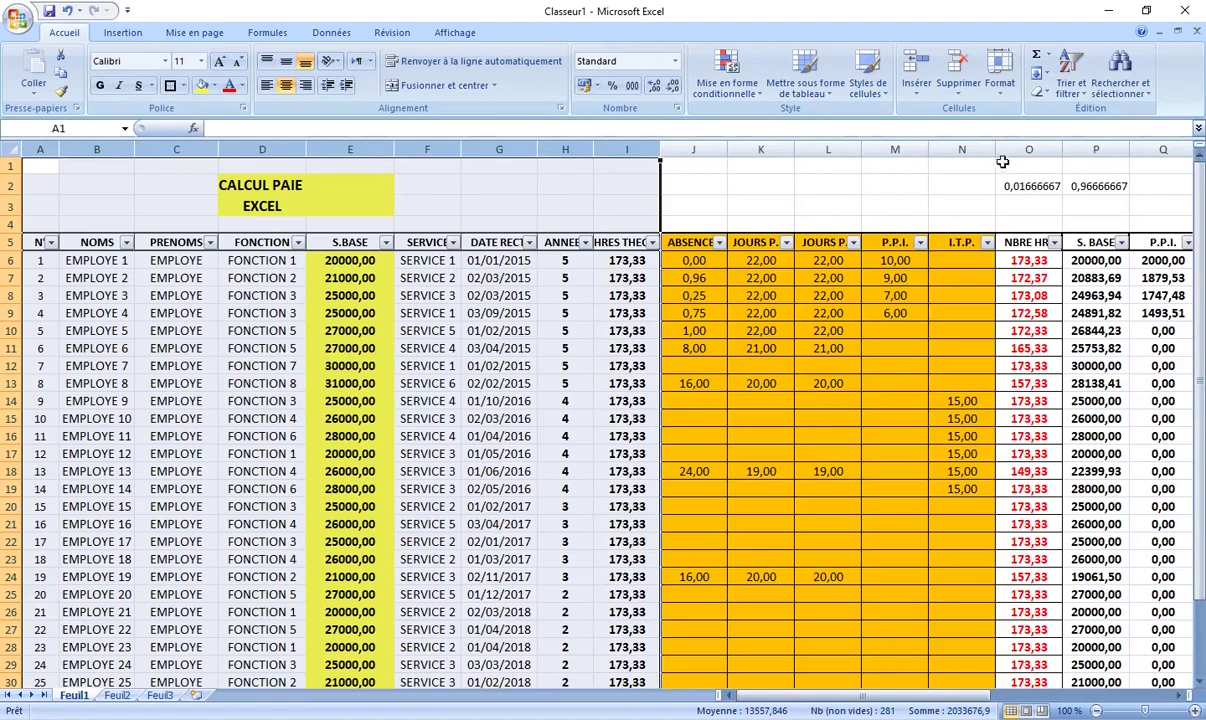
click(452, 35)
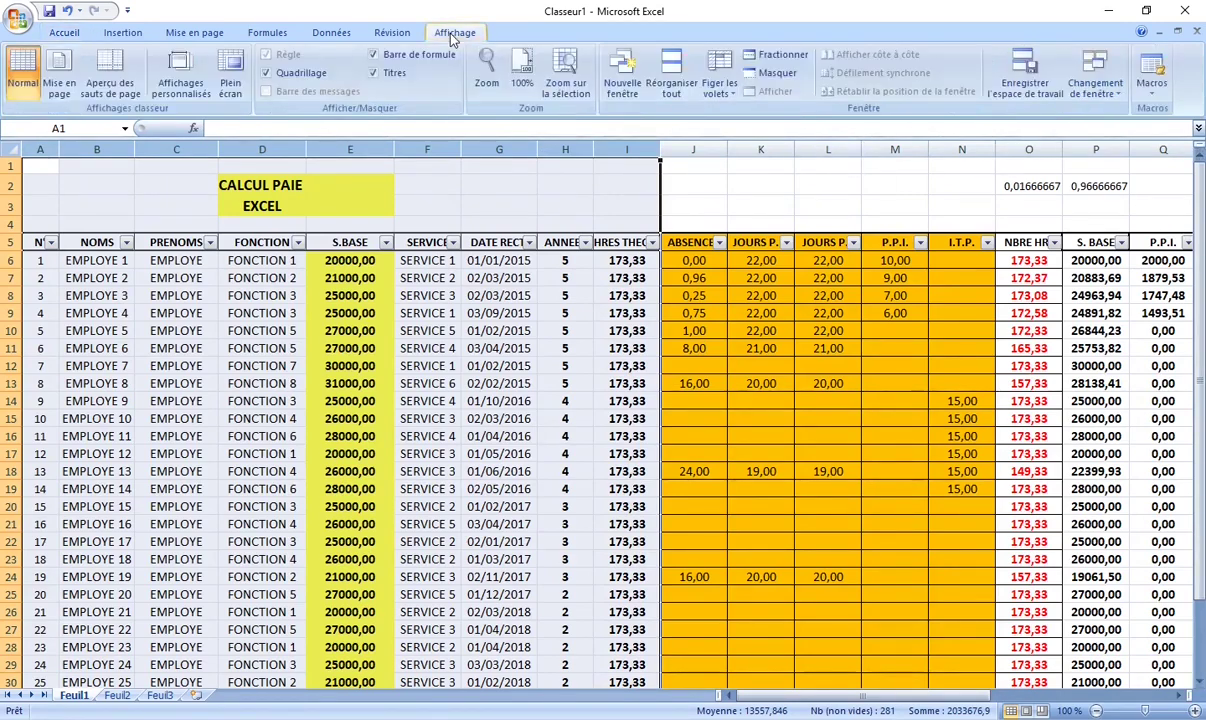
click(719, 82)
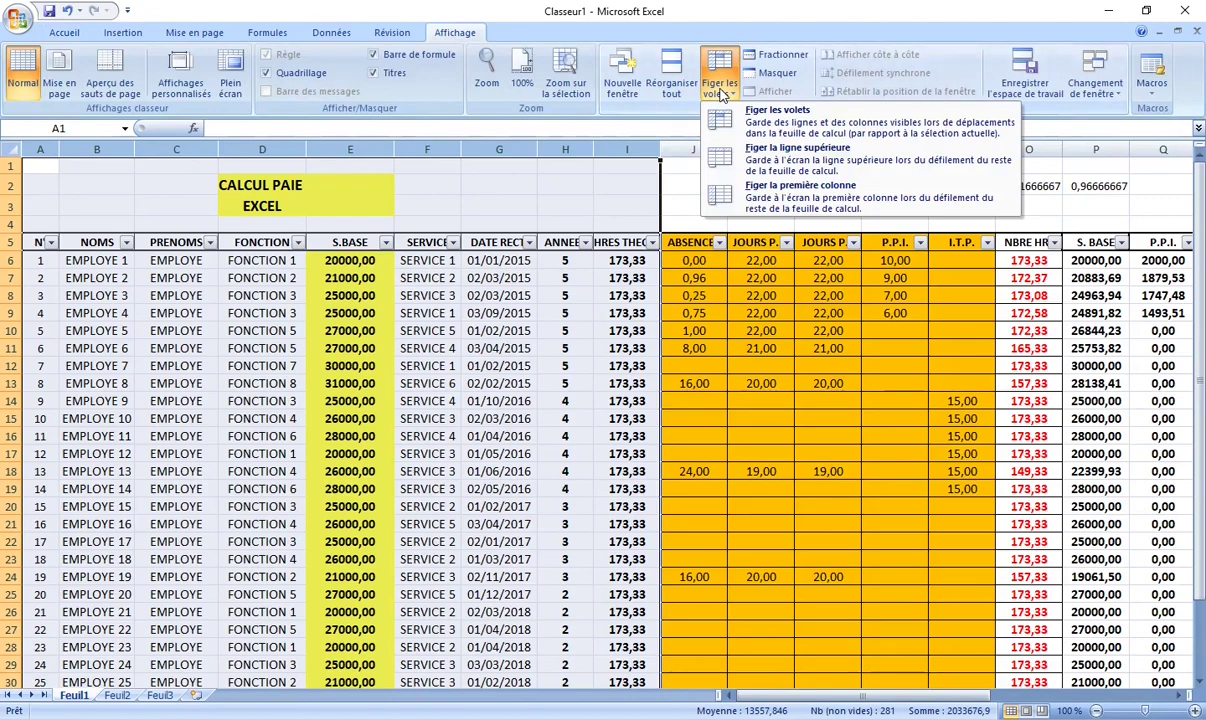
click(775, 193)
click(775, 196)
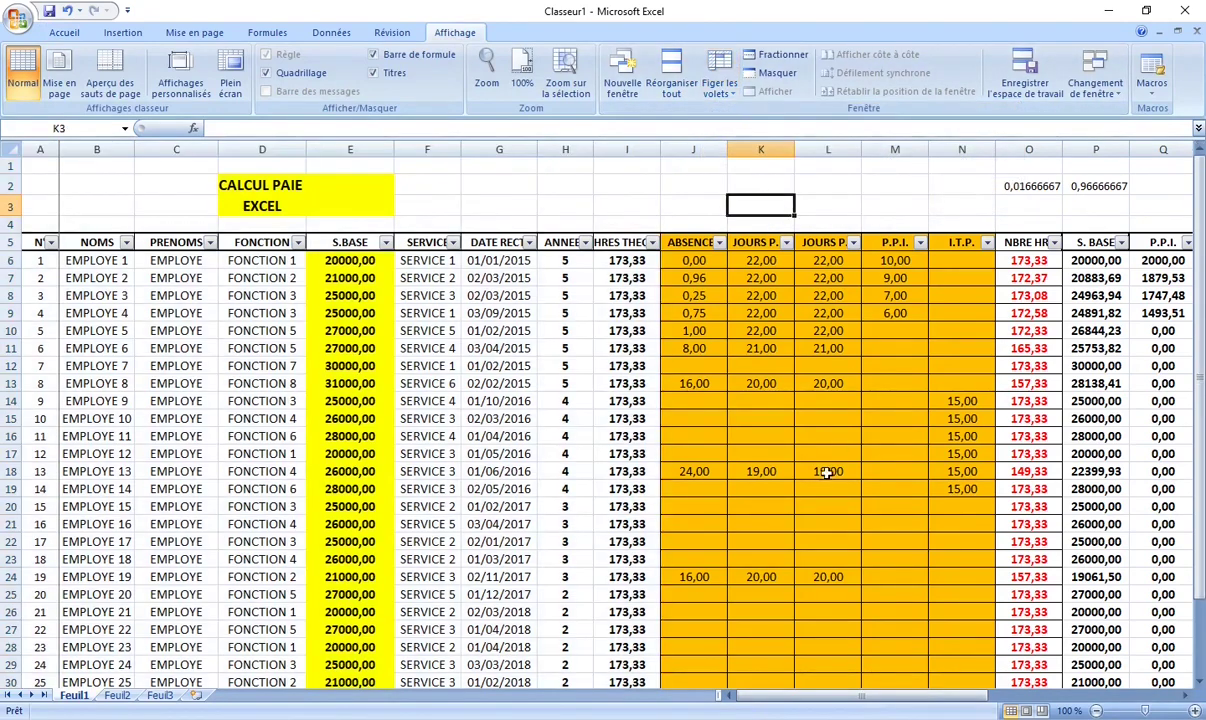
drag(787, 706, 1030, 708)
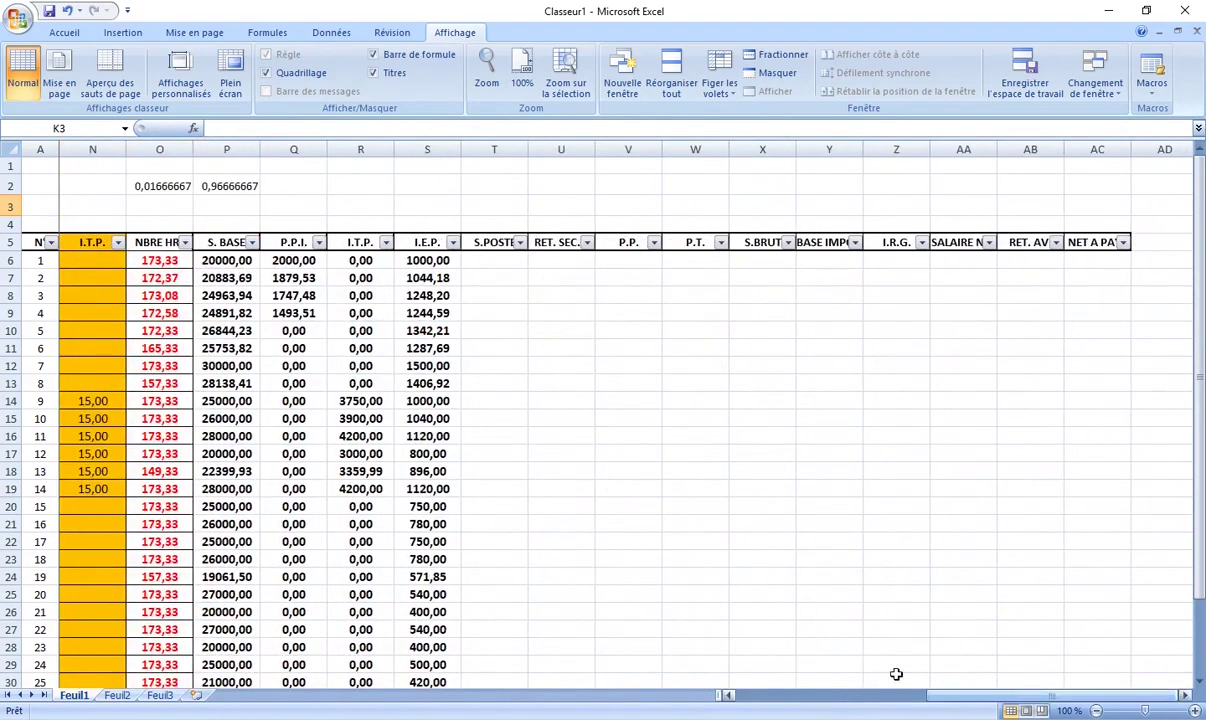
Step: Review the row 6 formulas from S. BASE through I.E.P. and select T6
click(490, 263)
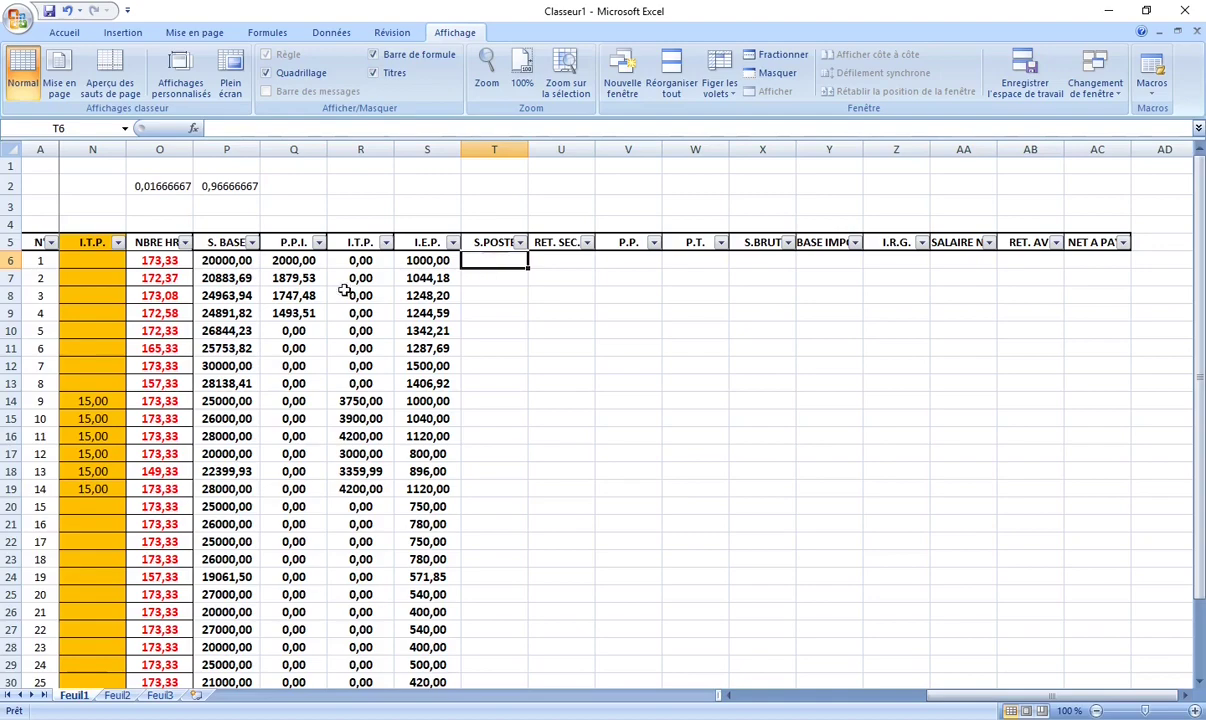
click(228, 260)
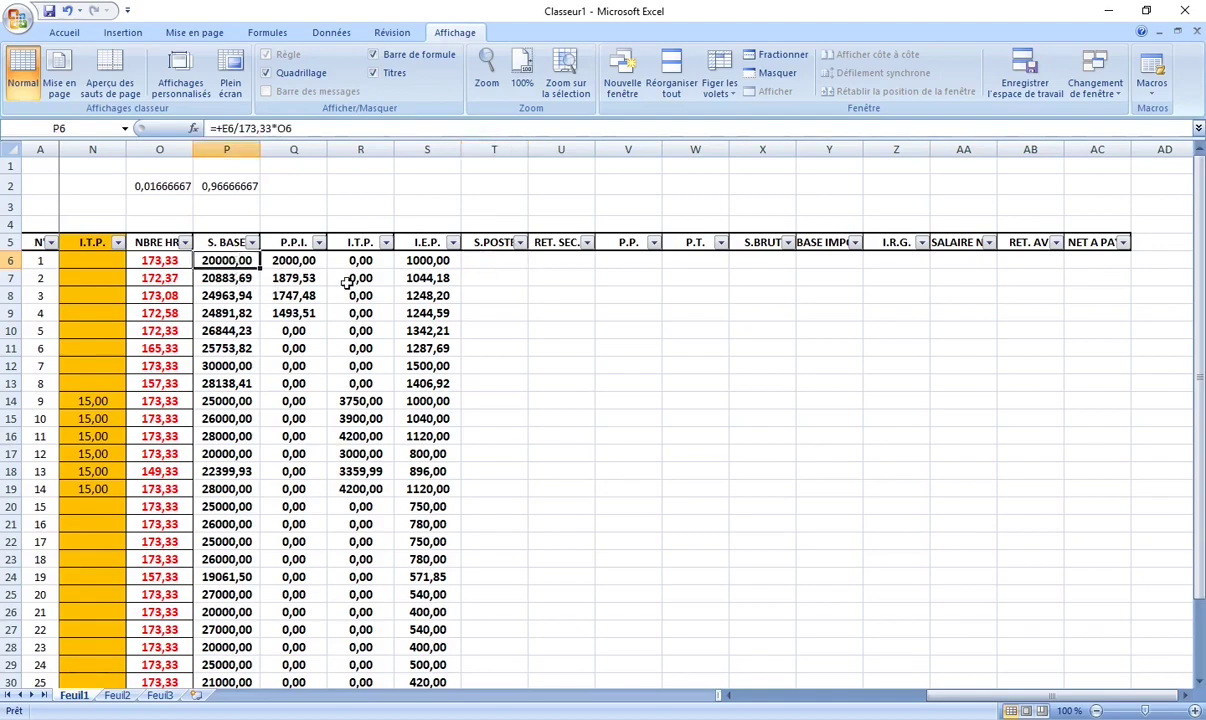
key(Right)
key(Right)
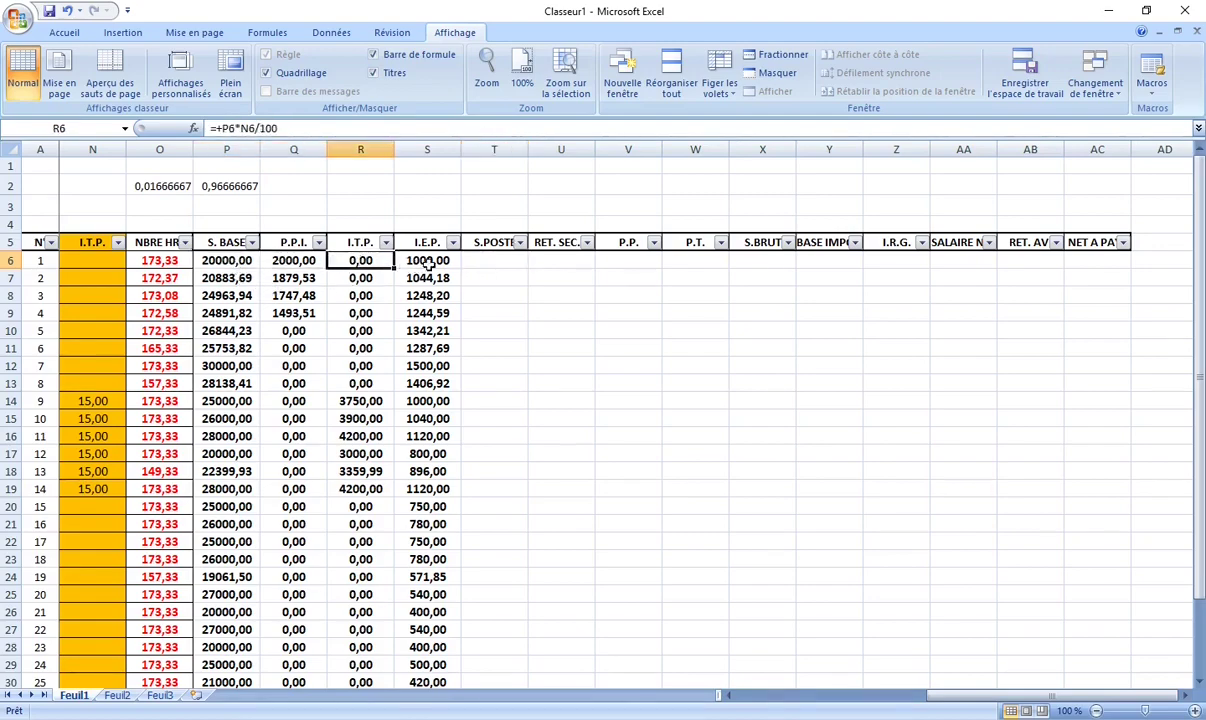
key(Right)
click(215, 255)
click(266, 250)
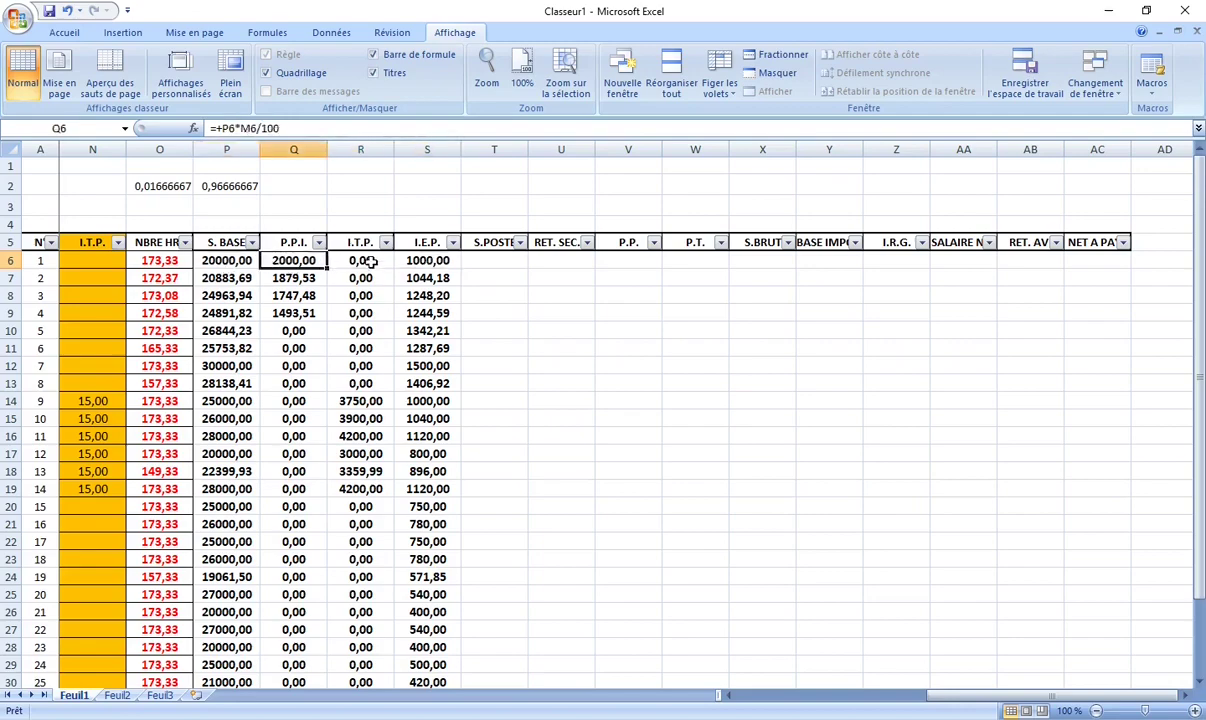
click(352, 250)
click(403, 256)
click(472, 256)
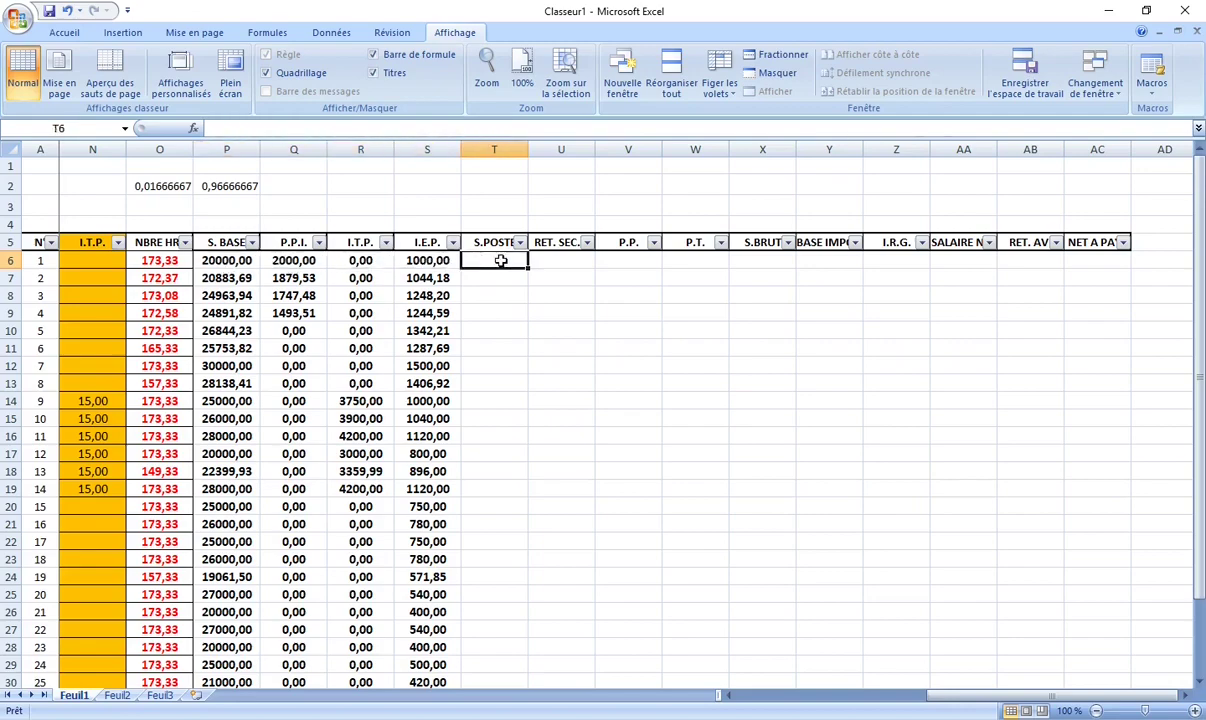
Step: Enter =+P6+Q6+R6+S6 in T6 and make it bold, centred, size 12
text(+)
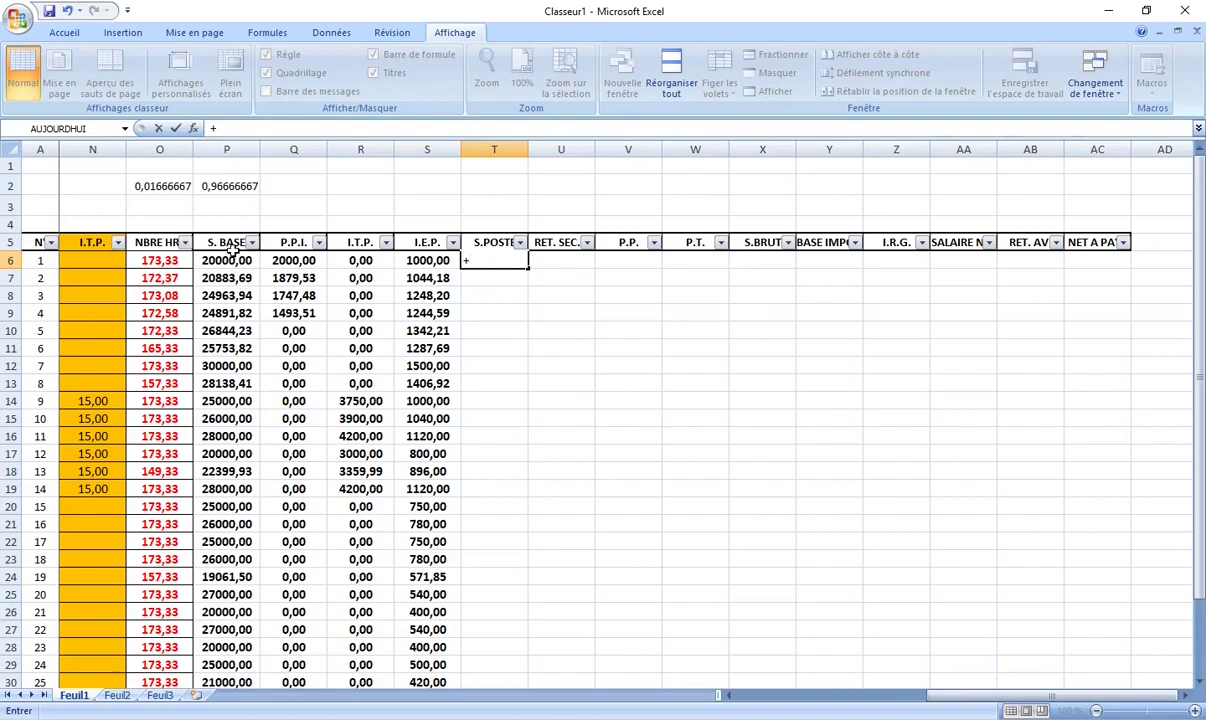
text(P)
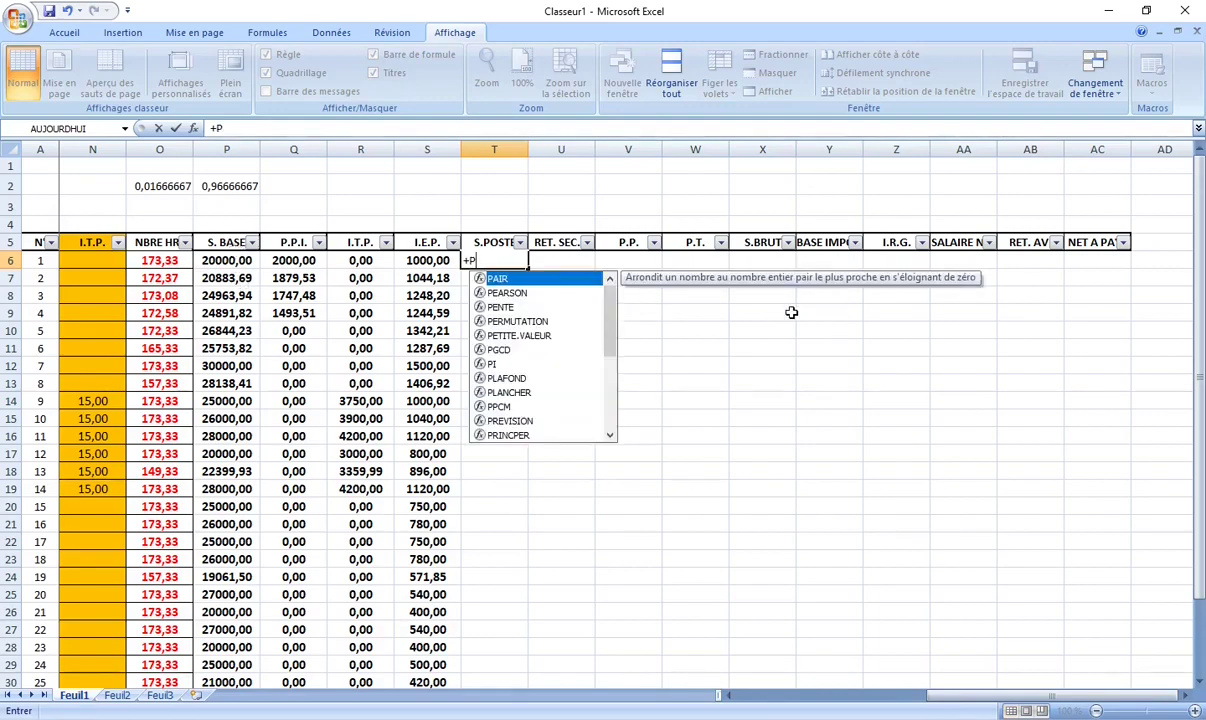
text(6+)
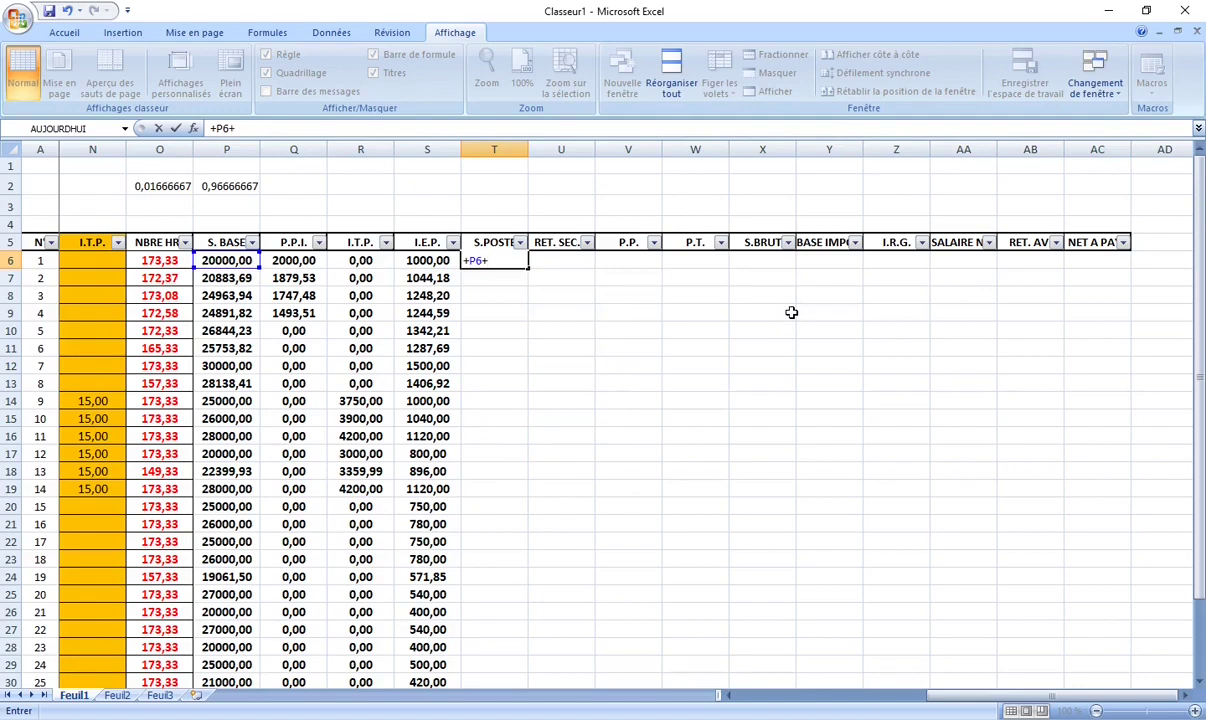
text(Q6)
text(+)
text(R6+)
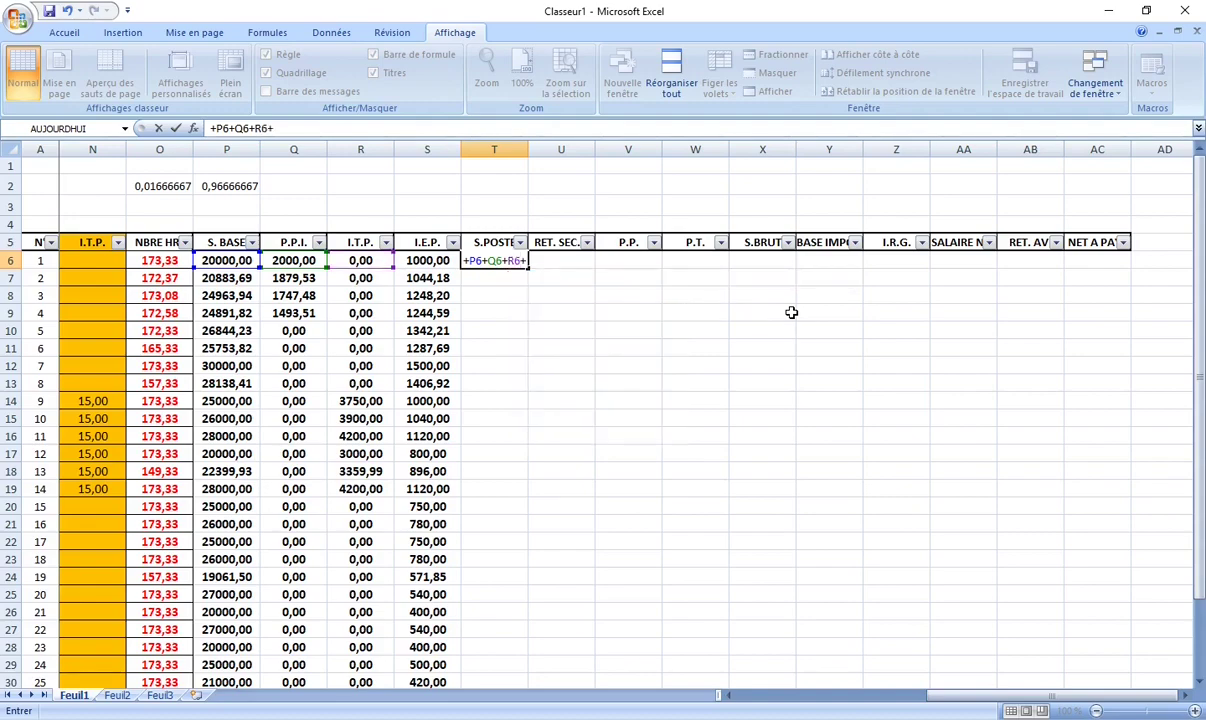
text(S6)
key(Return)
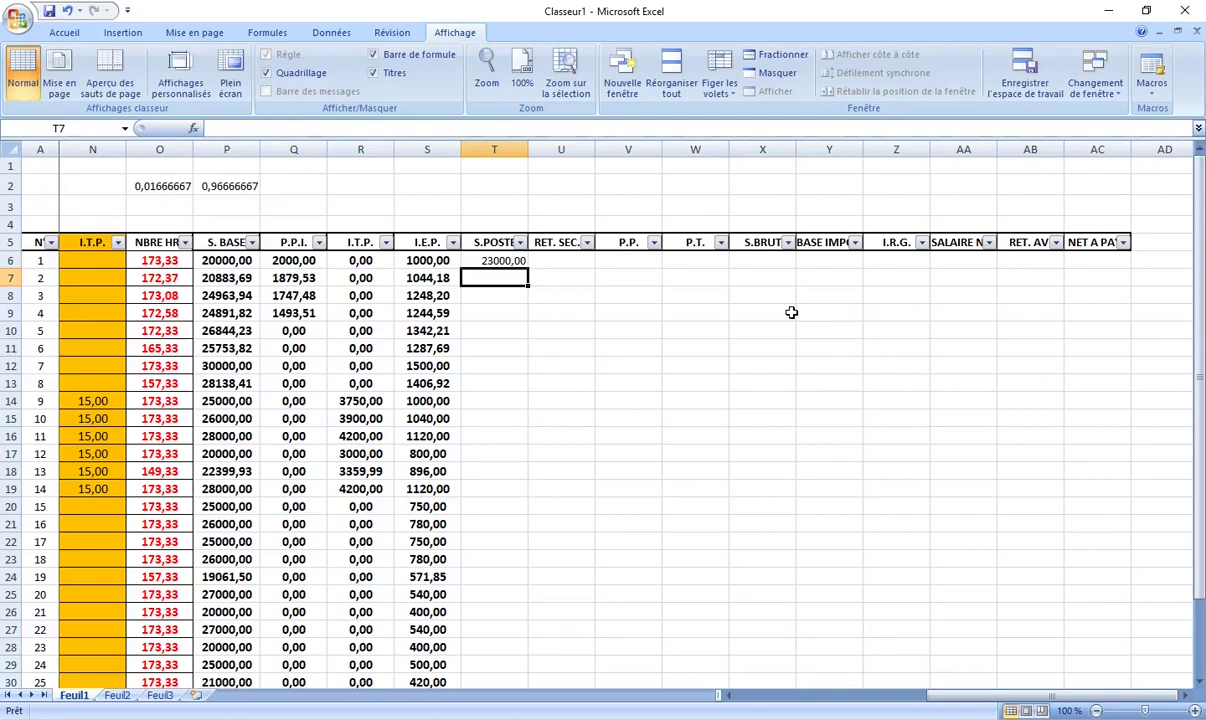
click(486, 263)
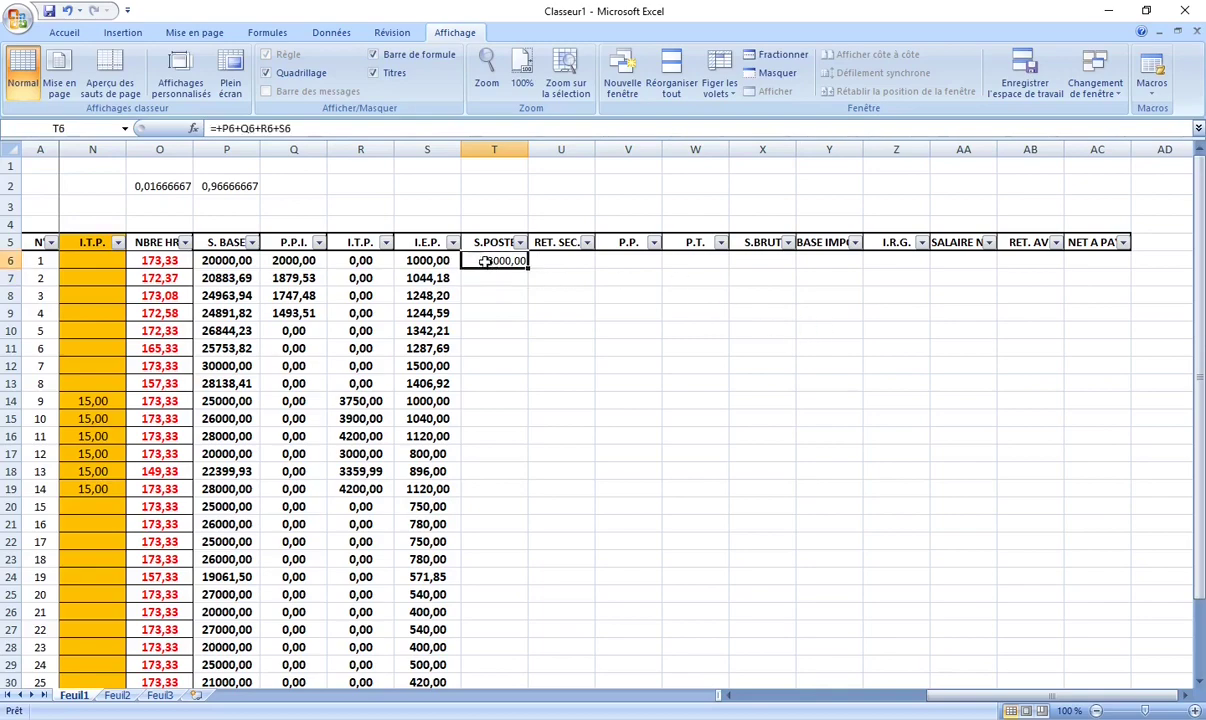
click(67, 35)
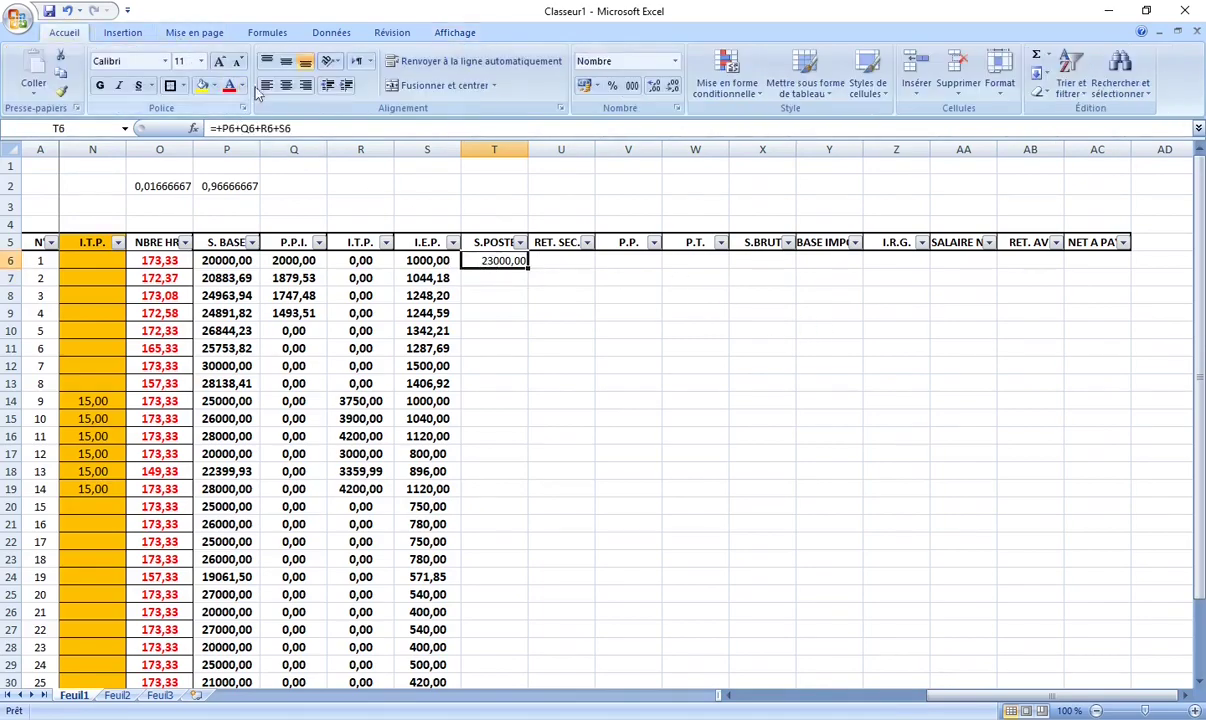
click(285, 85)
click(99, 85)
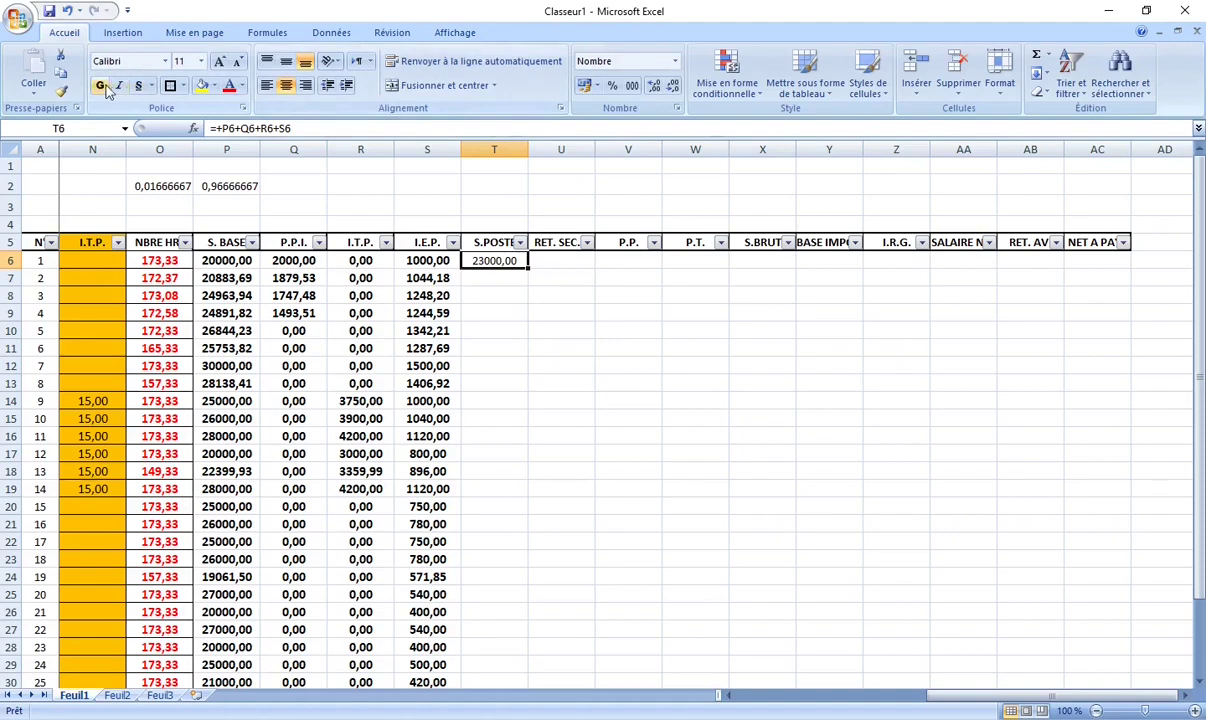
click(201, 61)
click(181, 134)
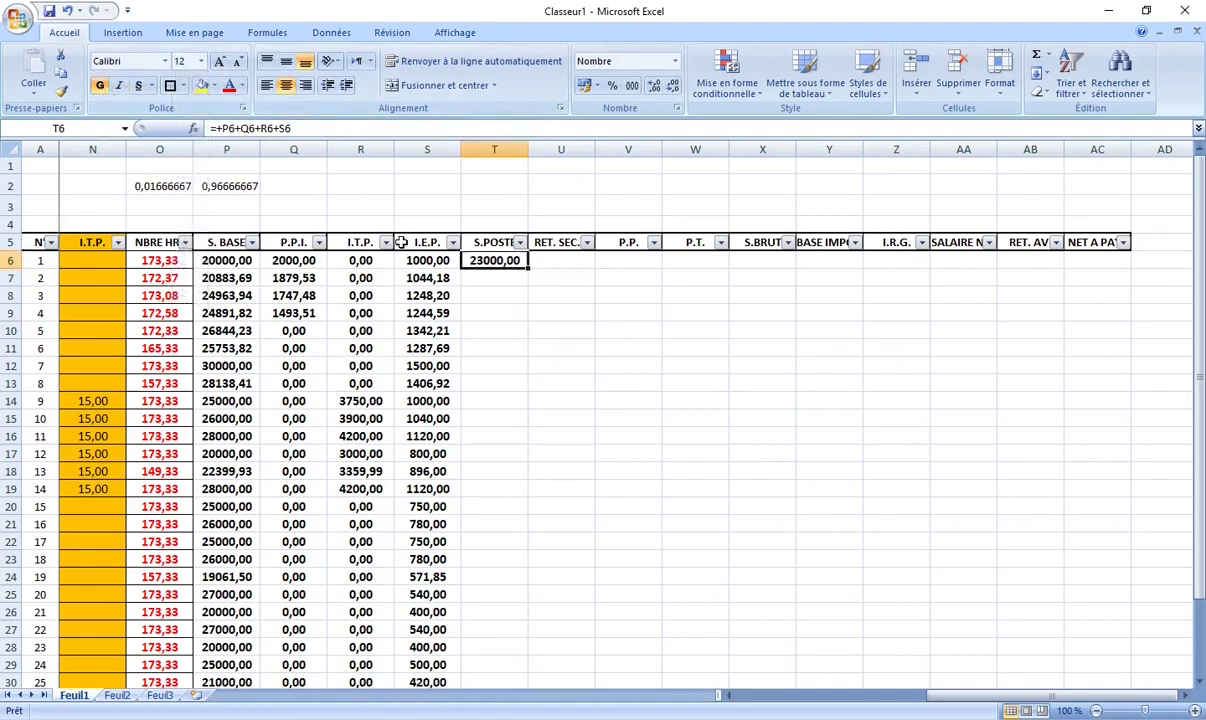
Step: Fill the S.POSTE sum formula down to row 35
click(233, 262)
click(283, 262)
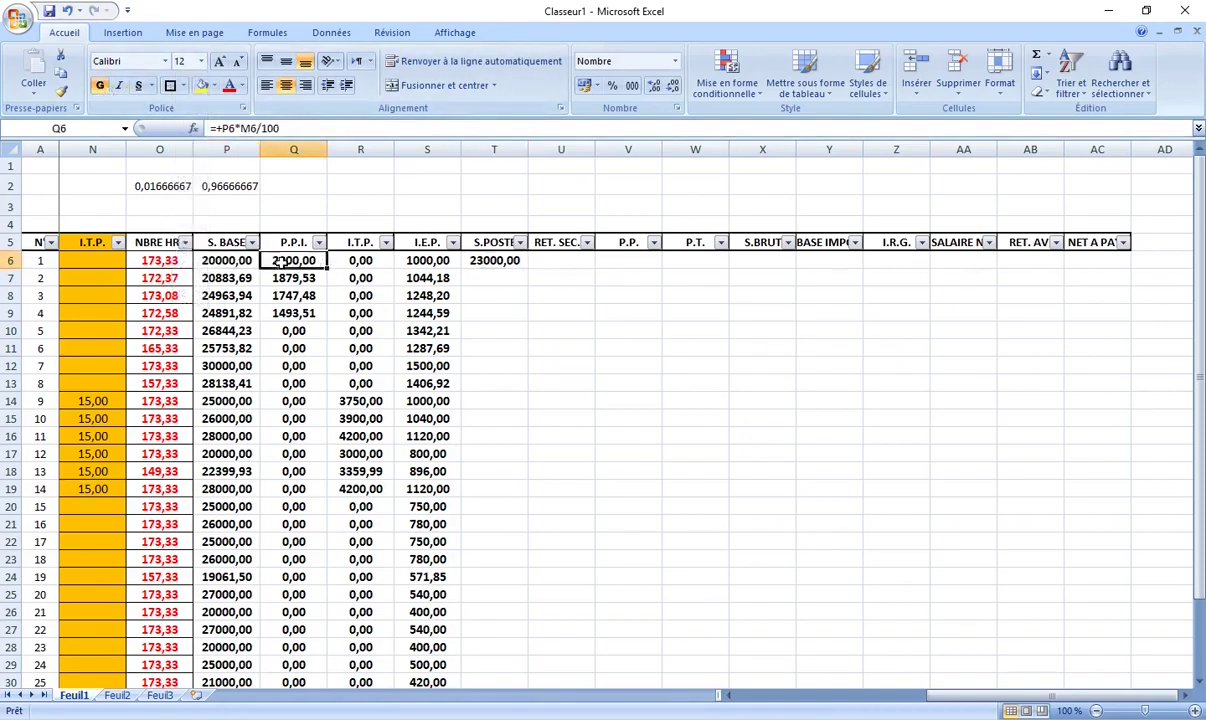
click(414, 260)
click(517, 261)
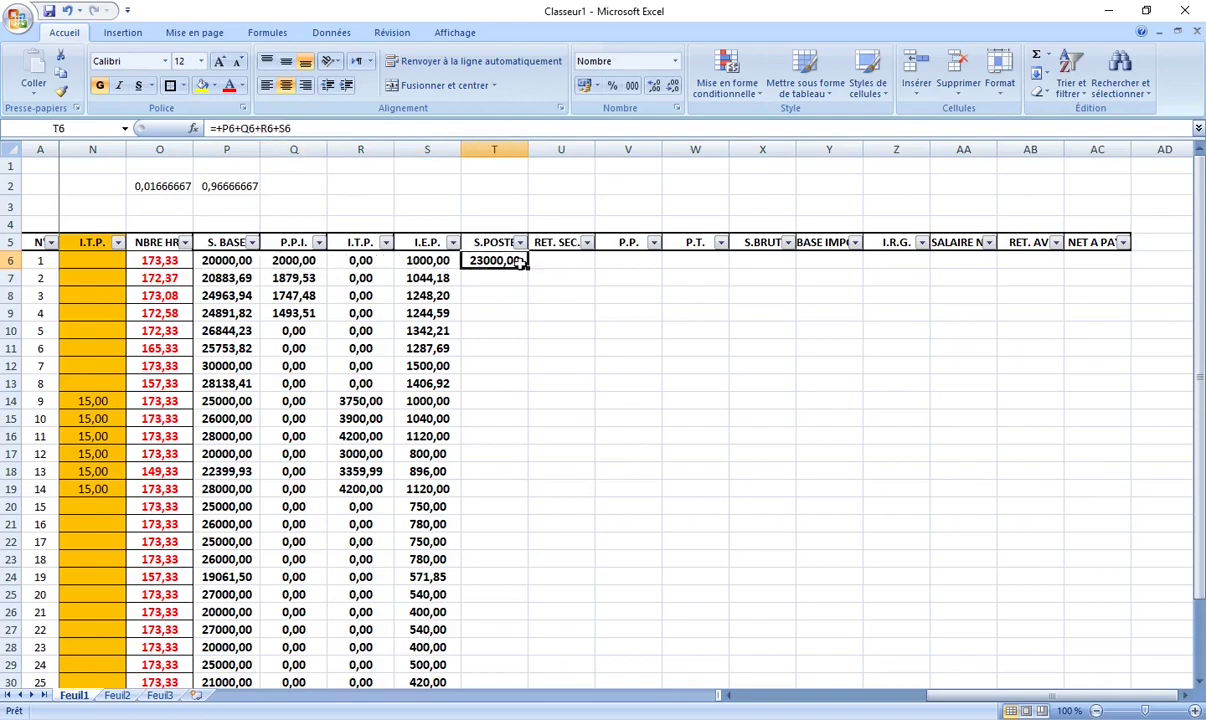
drag(528, 268, 527, 716)
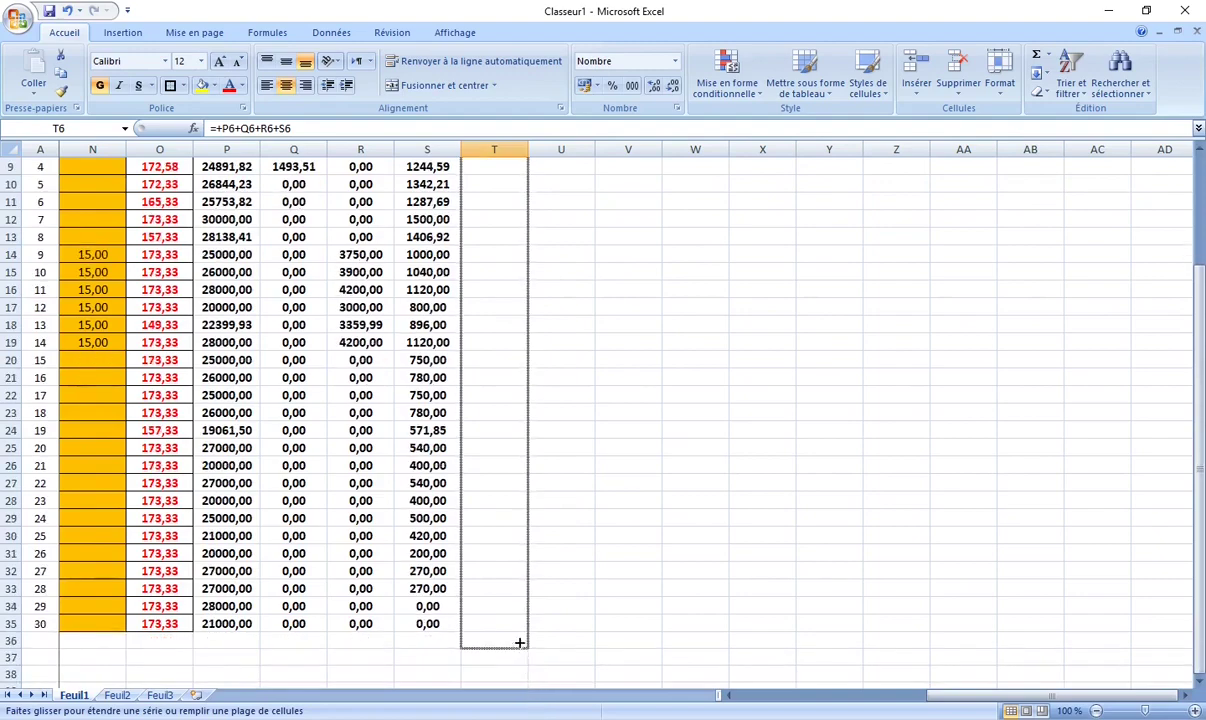
drag(527, 716, 517, 627)
click(561, 465)
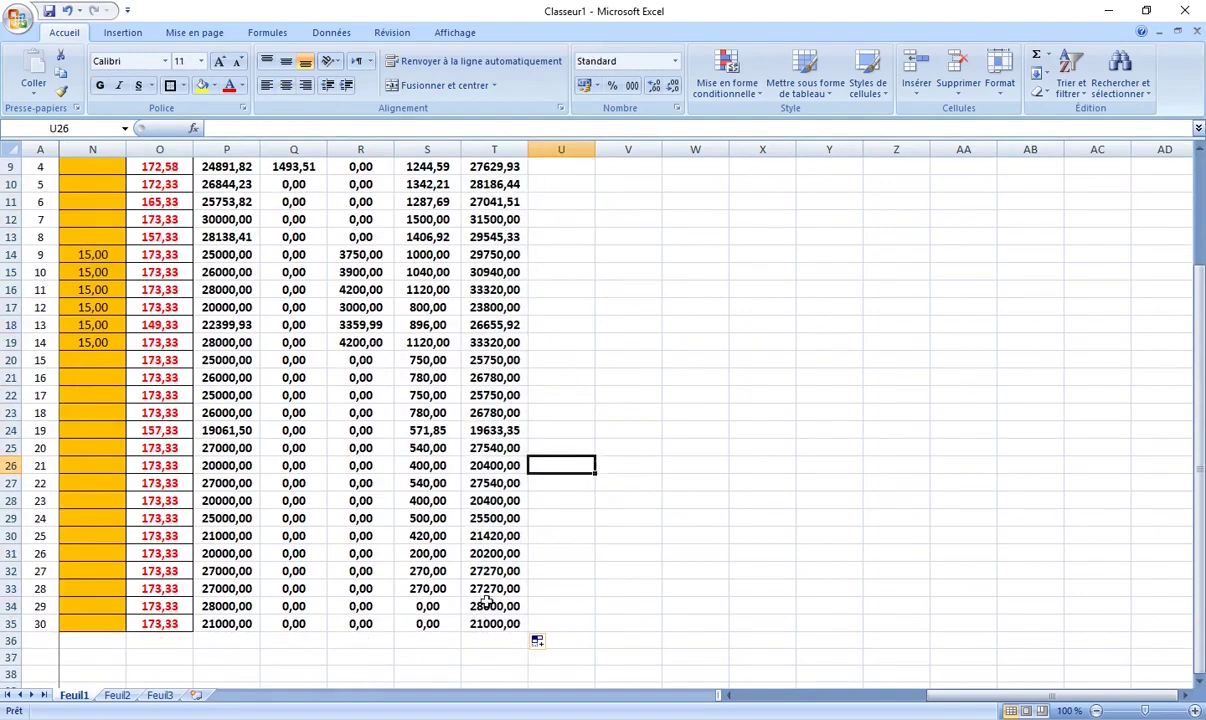
scroll(493, 330, up, 3)
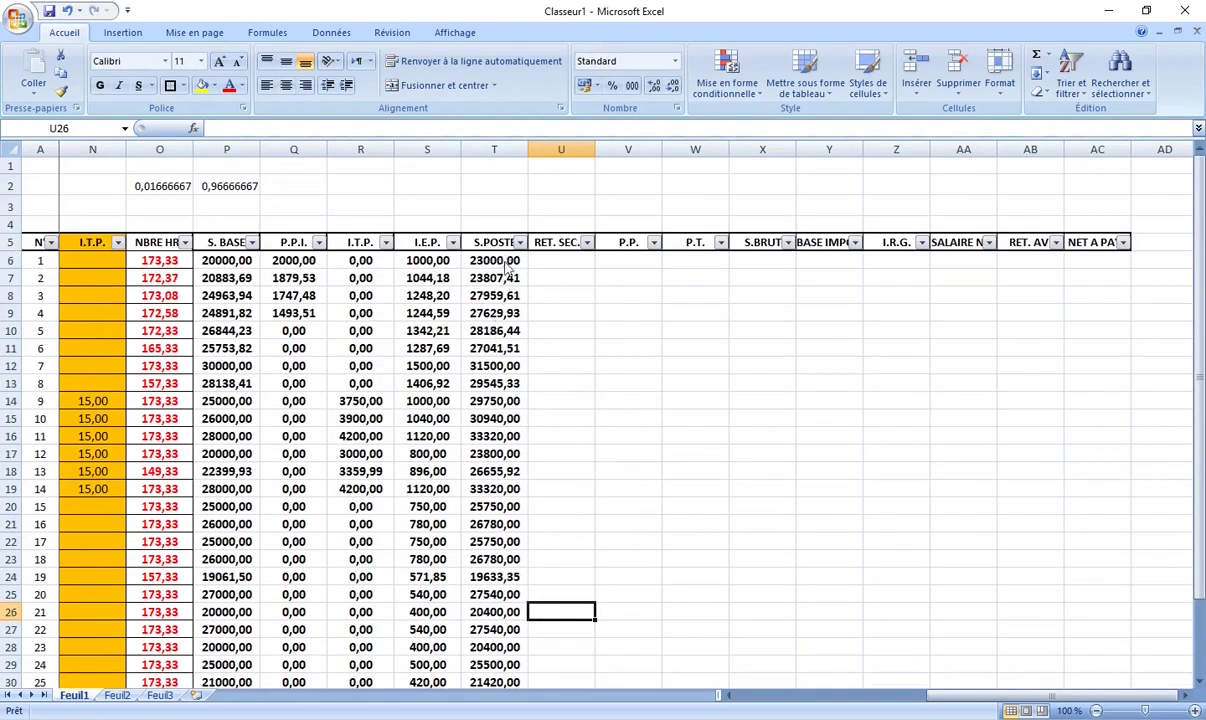
click(558, 258)
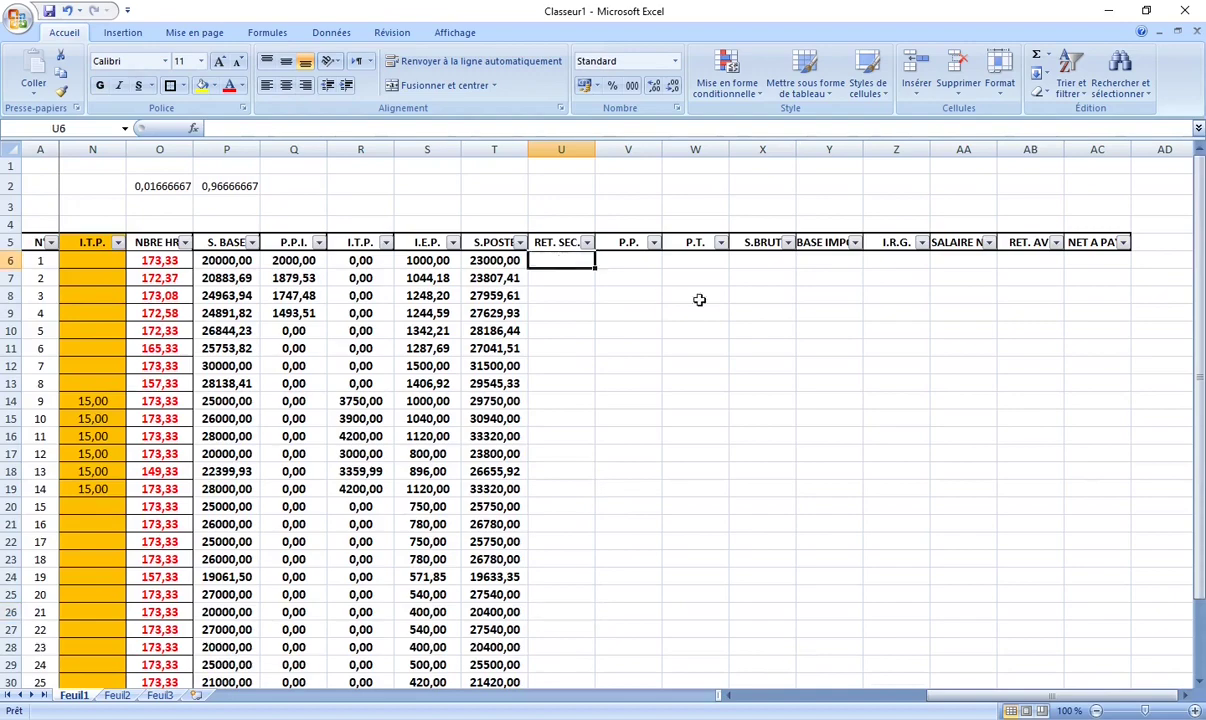
Step: Enter the 9% formula =+T6*0,09 in U6, with two decimals, centred, size 12
text(+)
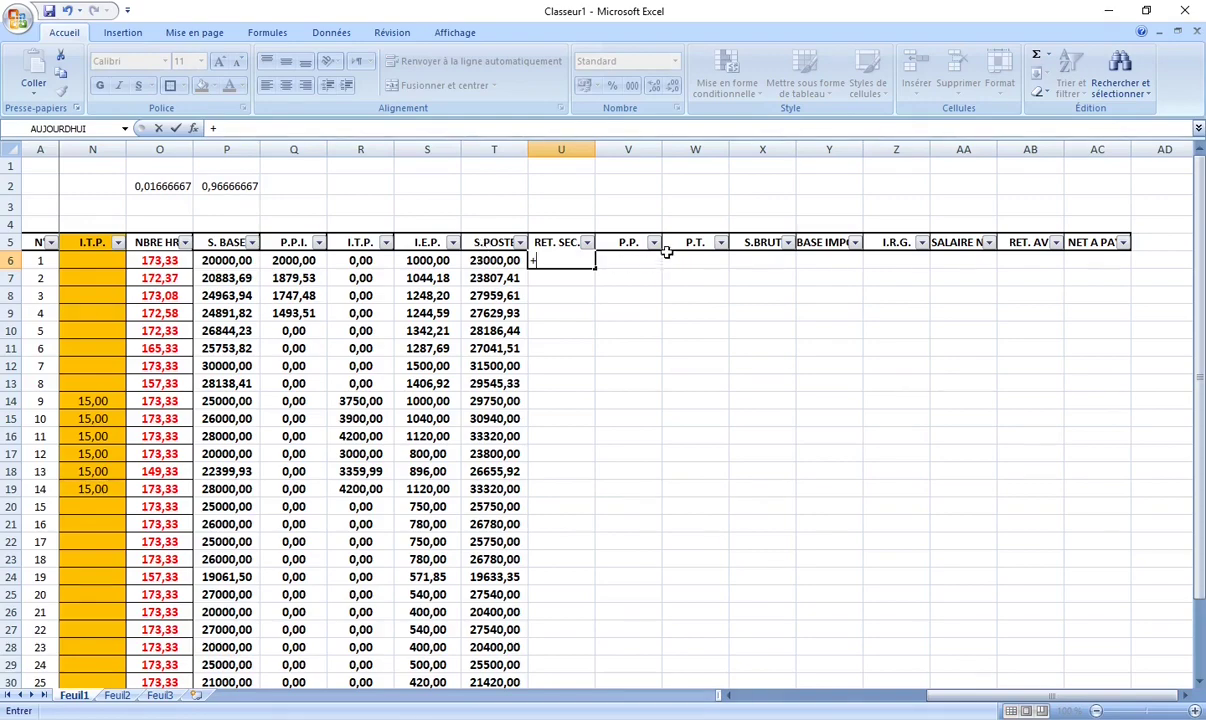
text(T6*0,09)
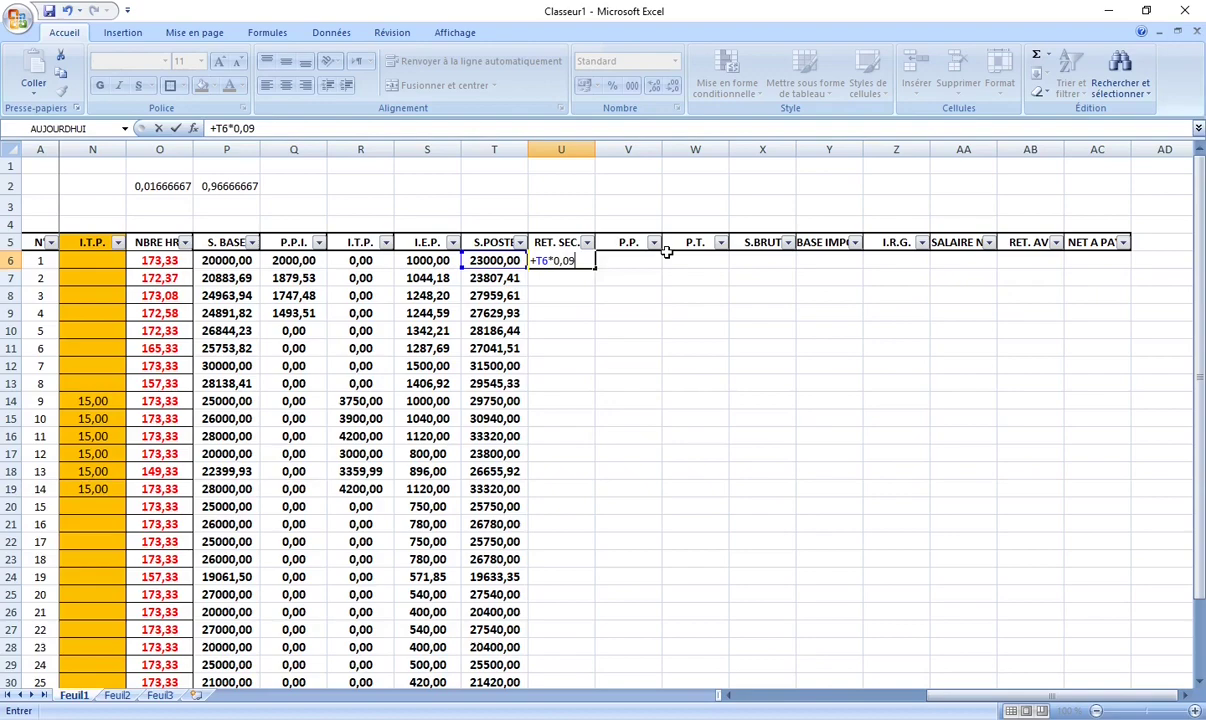
key(Return)
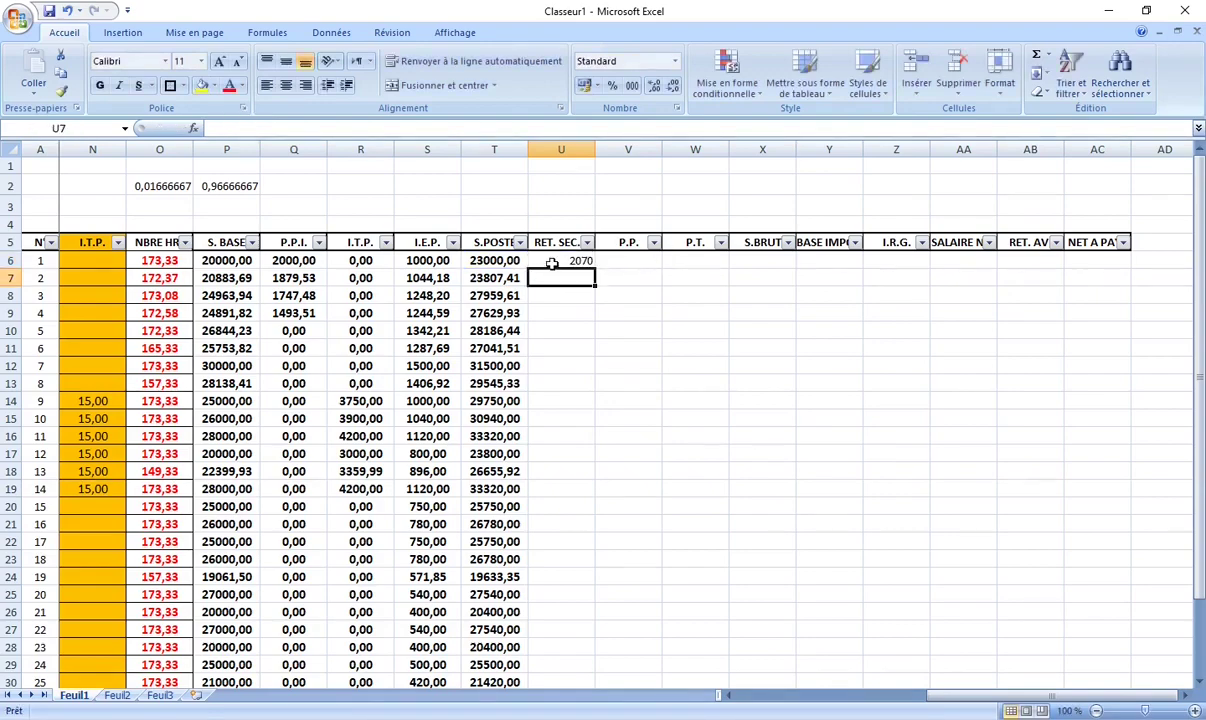
click(548, 260)
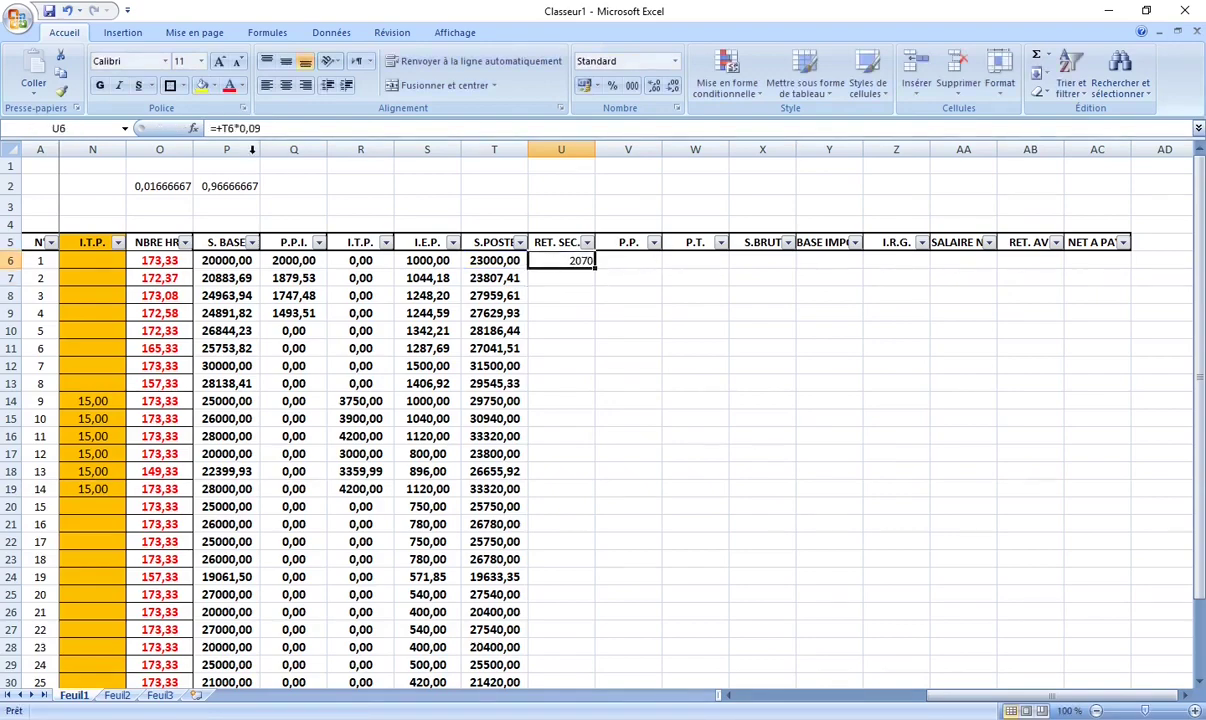
click(631, 85)
click(631, 85)
click(285, 85)
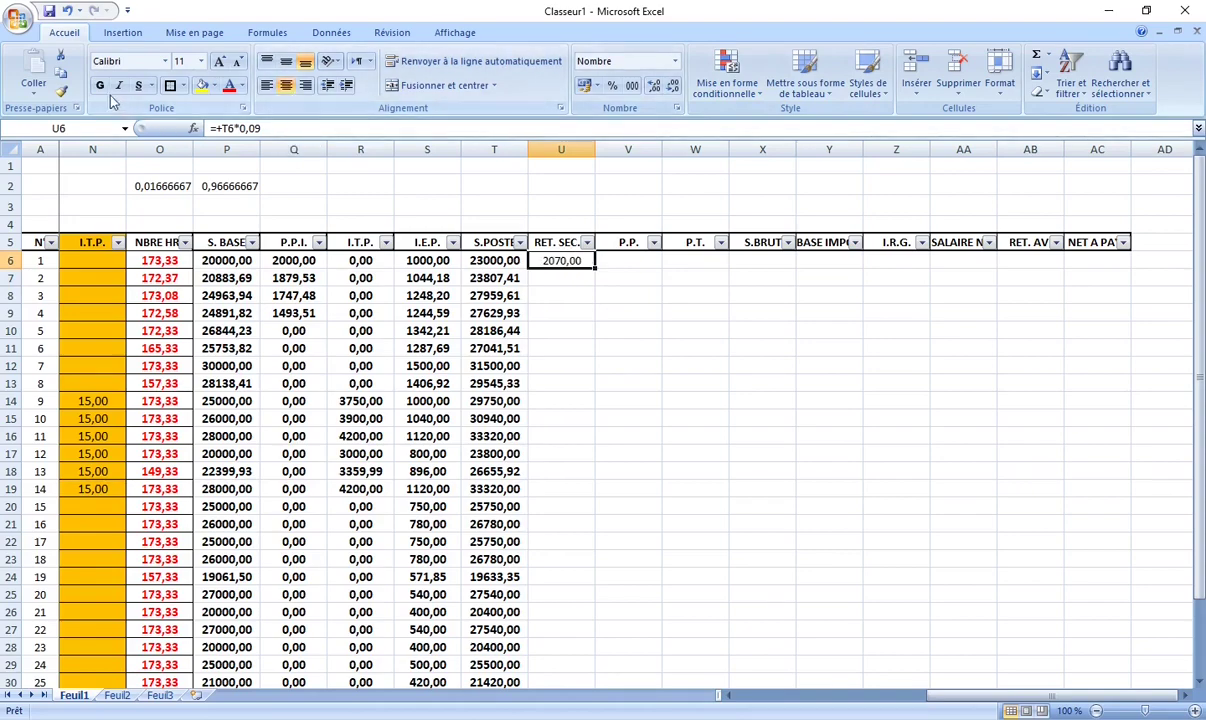
click(201, 61)
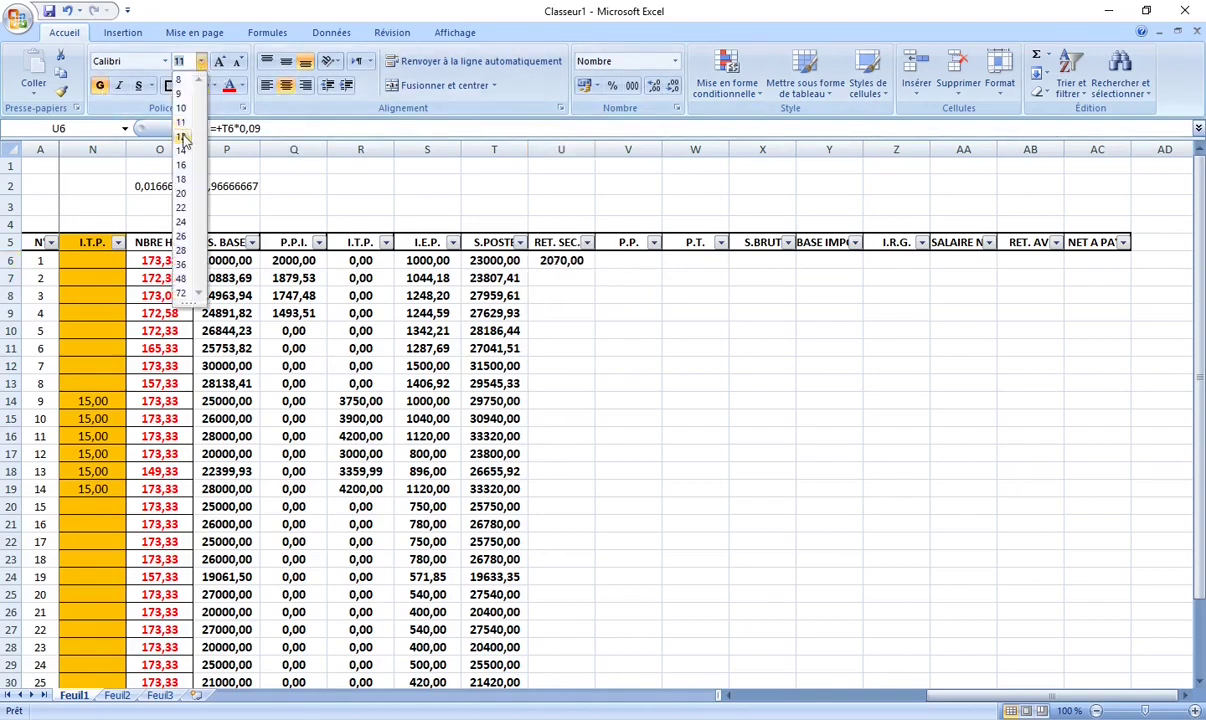
click(178, 128)
Step: Fill the RET. SEC. formula down column U for all employees
mouse_move(597, 268)
mouse_down()
mouse_move(594, 668)
mouse_move(580, 662)
mouse_up()
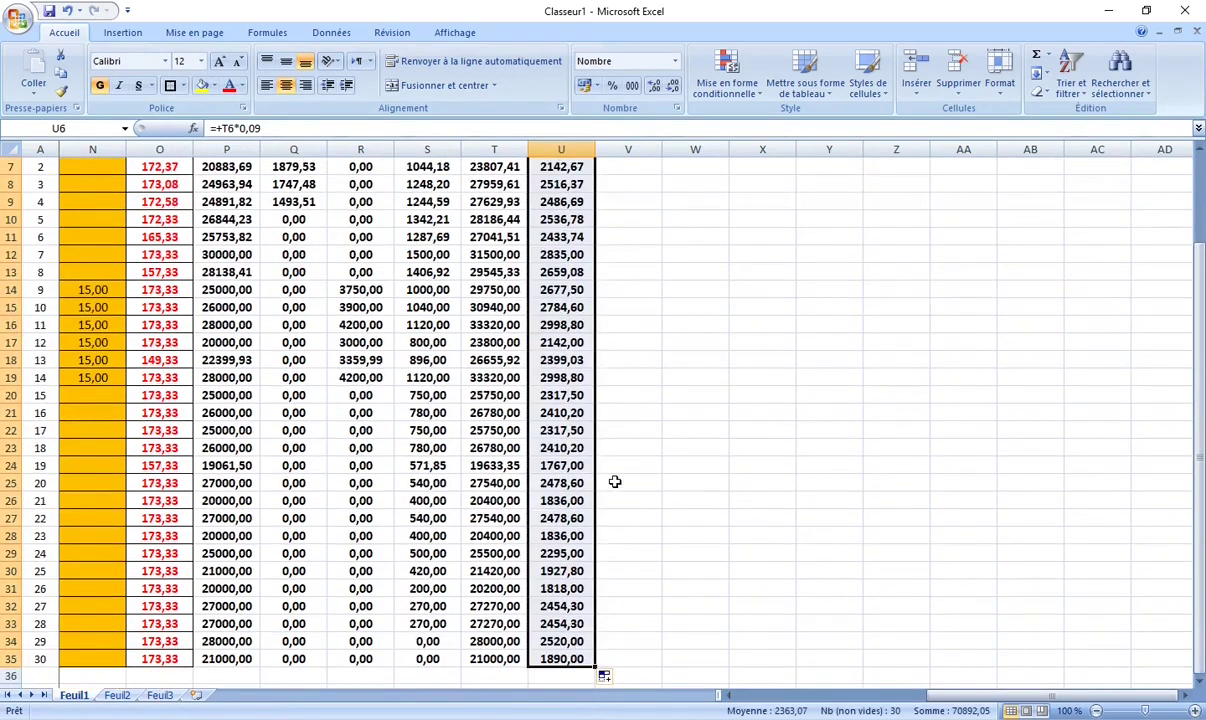
scroll(615, 482, up, 1)
scroll(615, 440, up, 1)
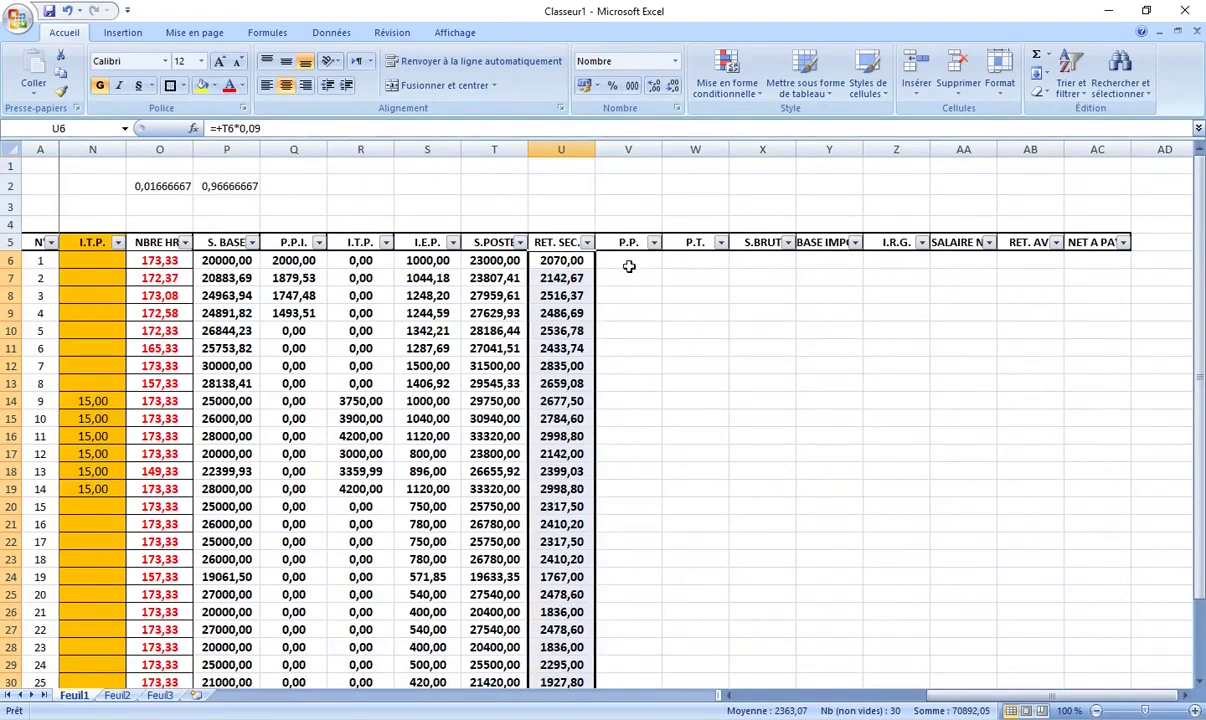
click(626, 261)
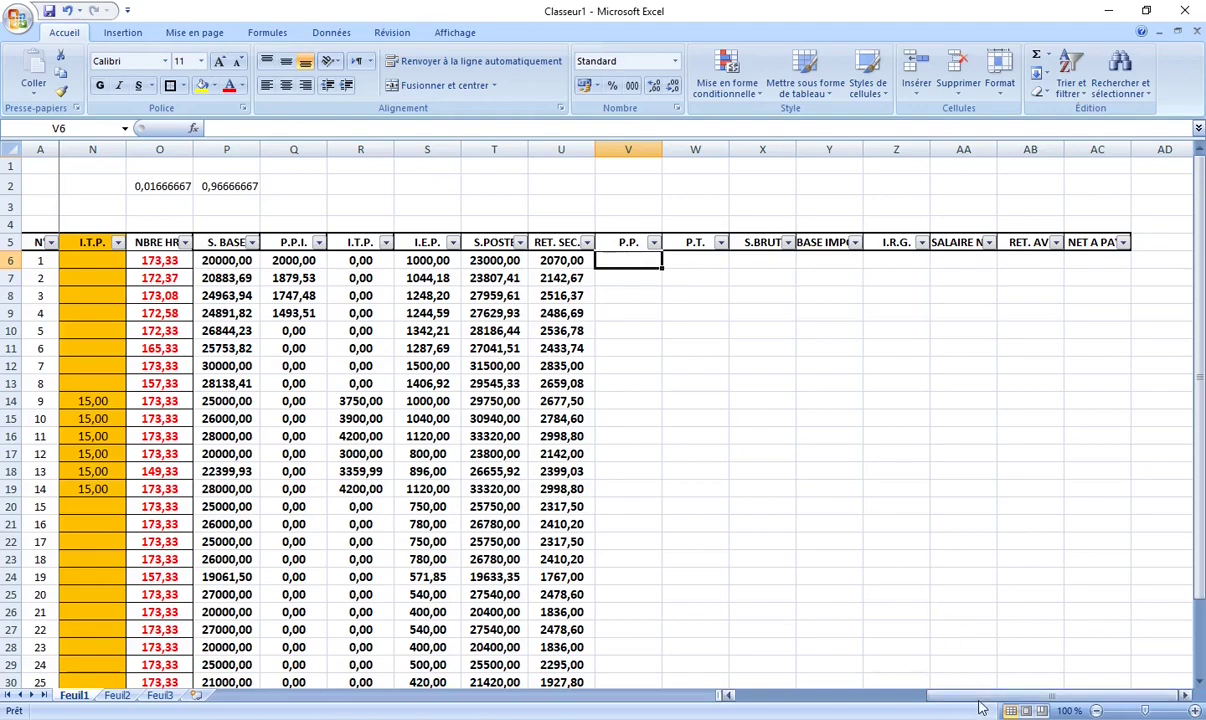
mouse_move(962, 698)
mouse_down()
mouse_move(982, 705)
mouse_move(855, 697)
mouse_up()
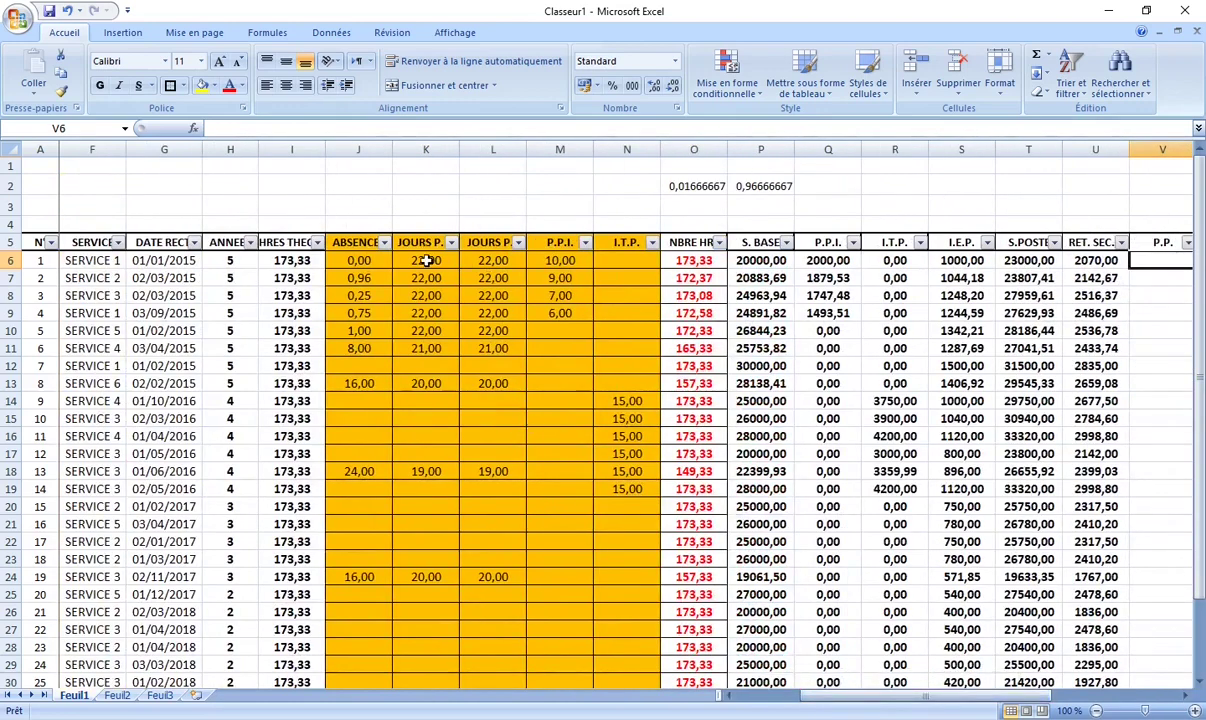
click(427, 260)
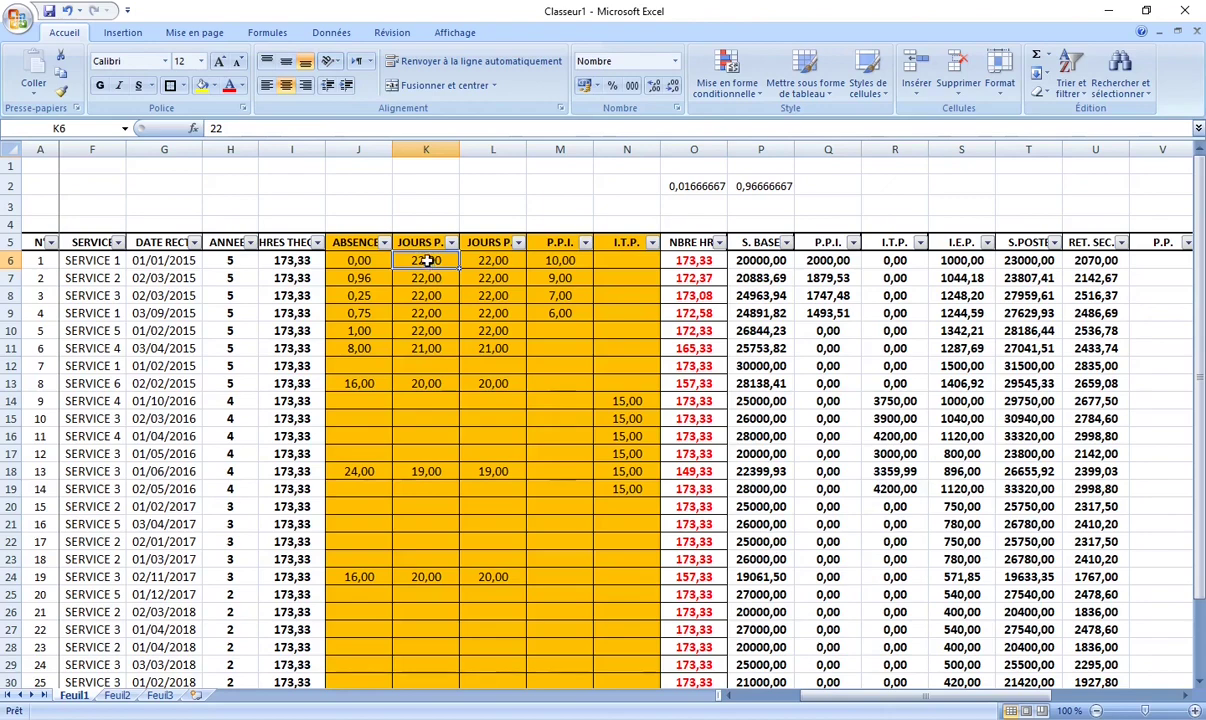
click(427, 277)
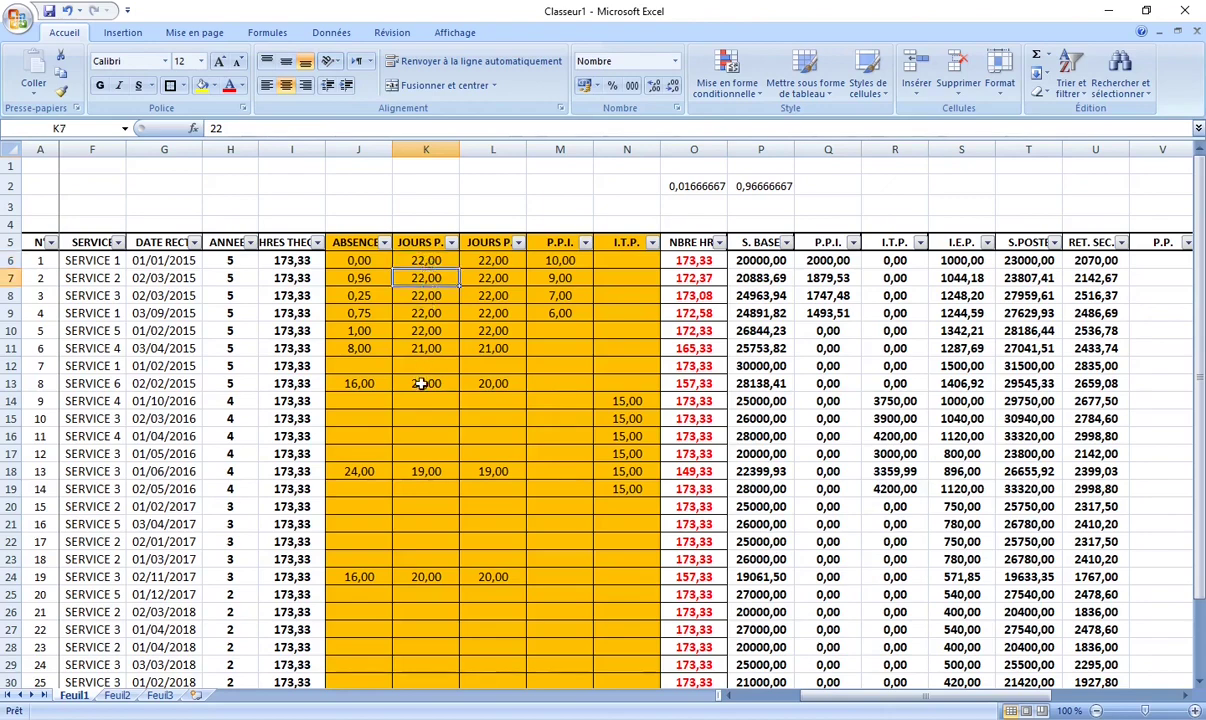
click(423, 383)
click(427, 471)
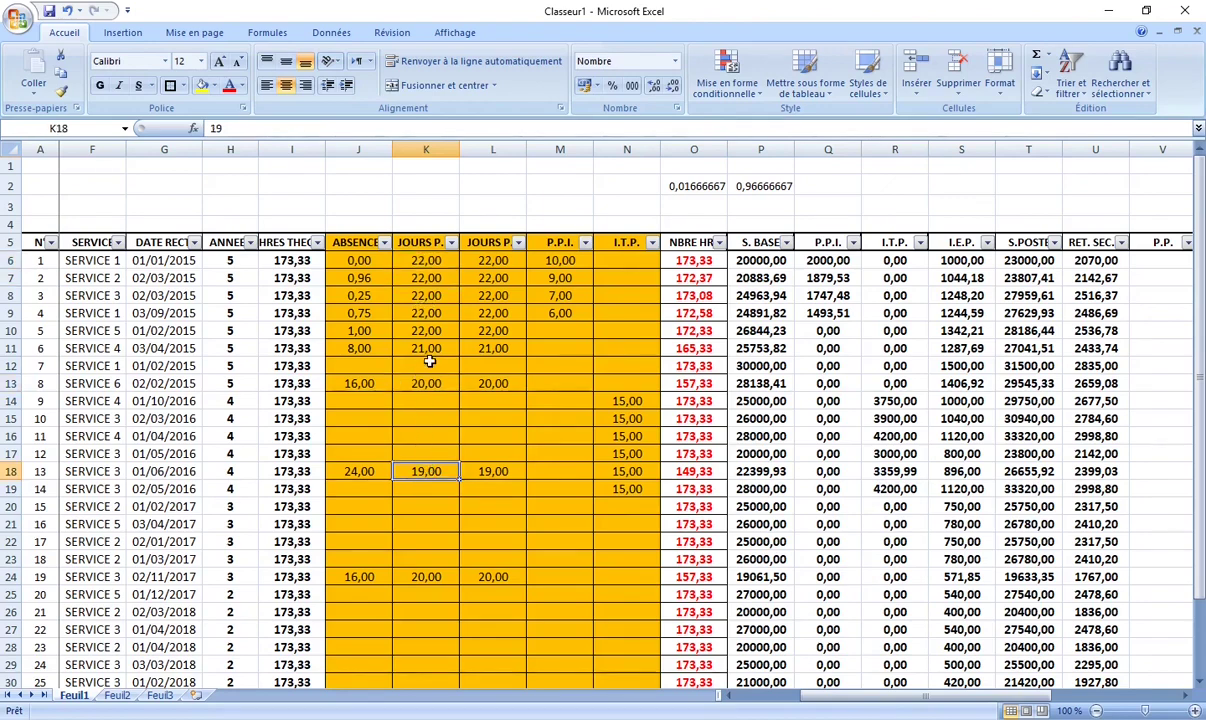
click(418, 543)
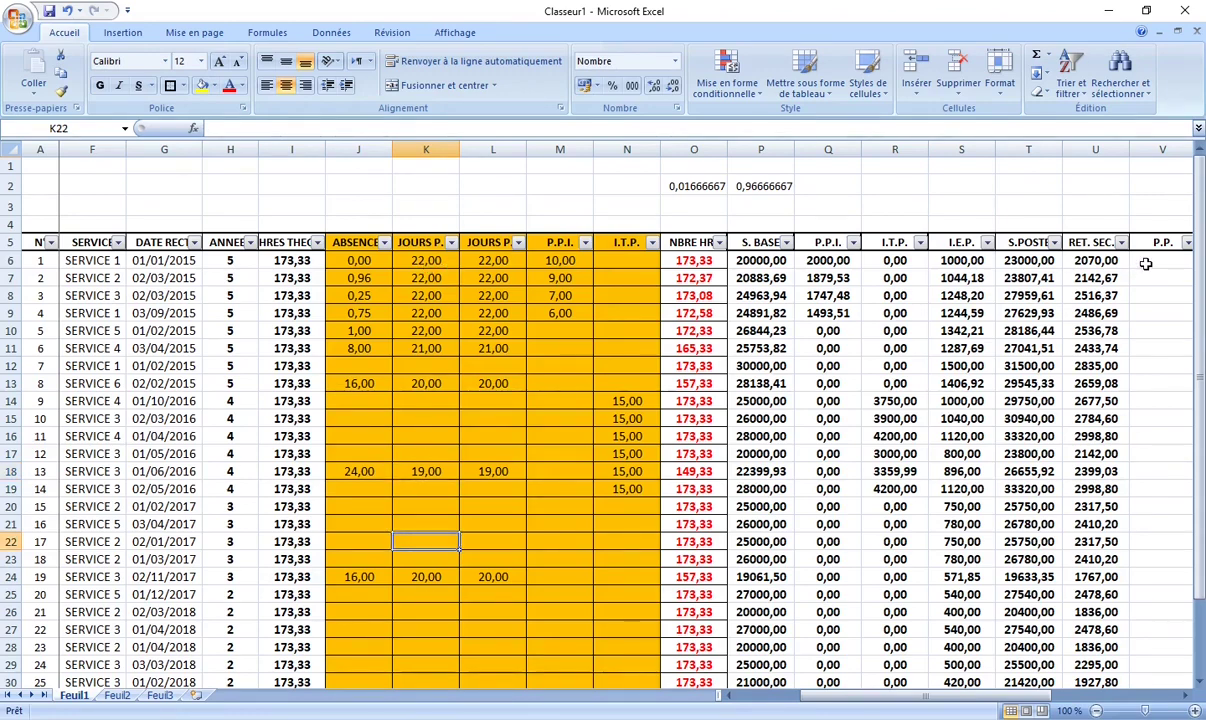
click(1146, 263)
click(1186, 697)
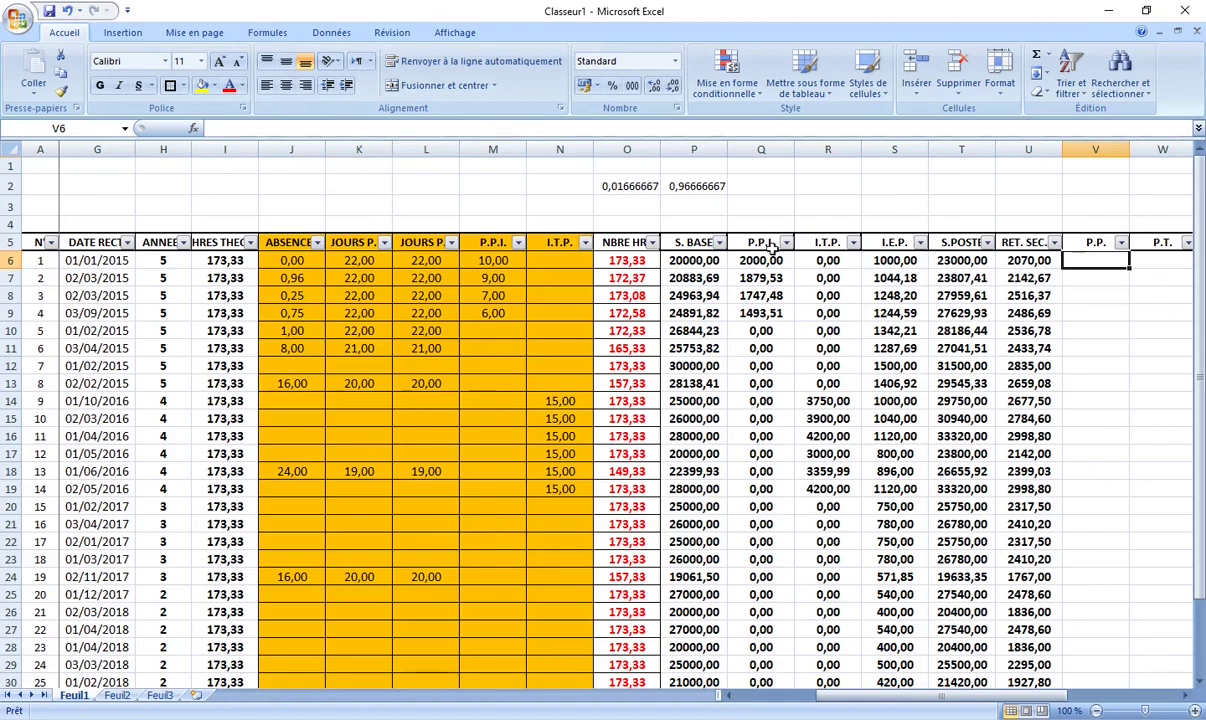
Step: Enter =200*K6 in V6, centred and bold at size 12 with two decimals
text(+)
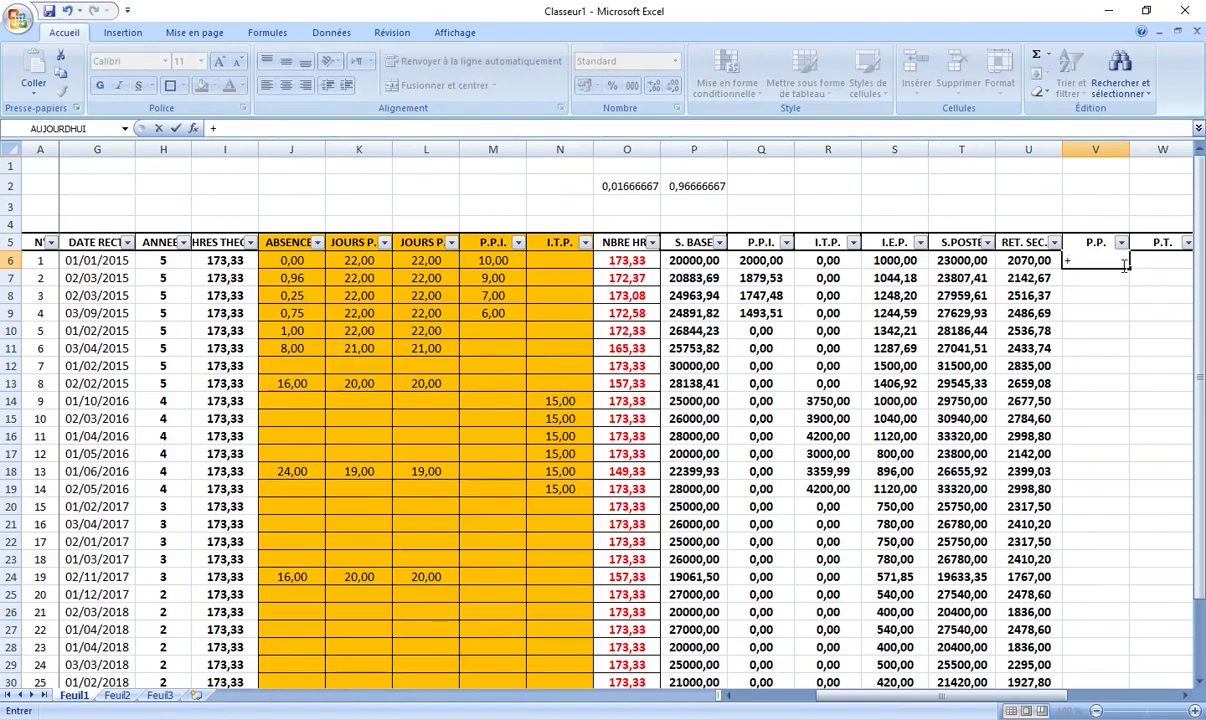
text(200,00*)
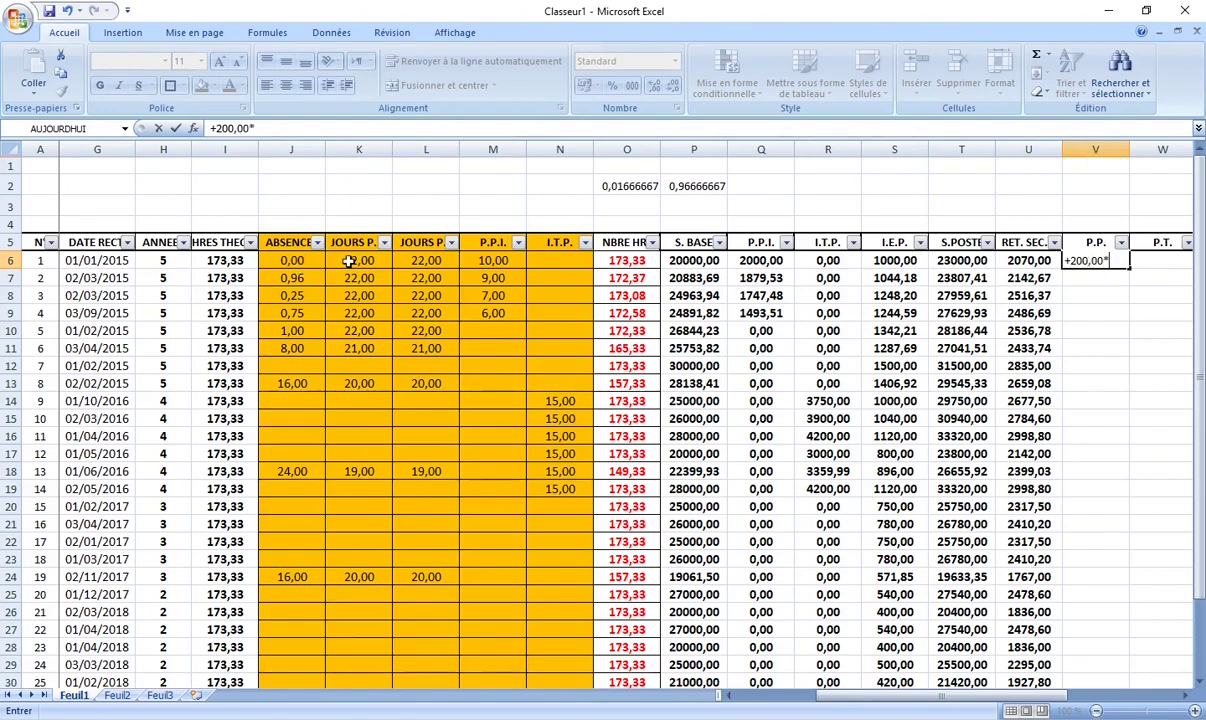
text(K)
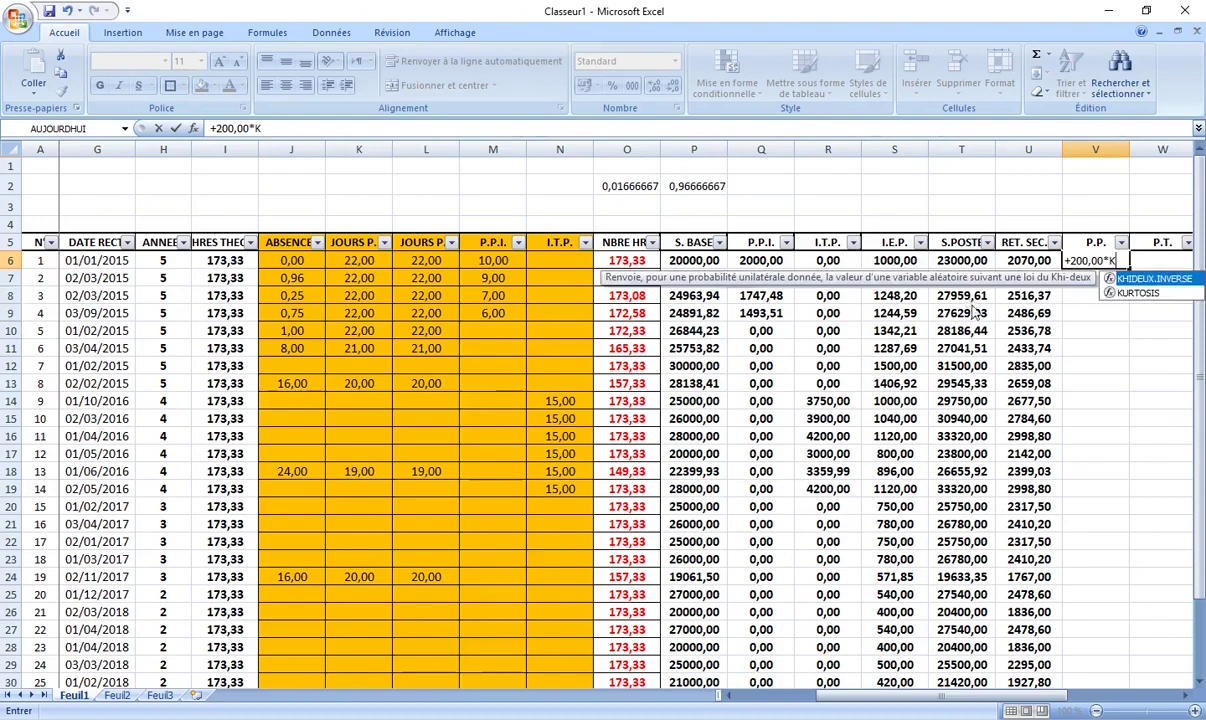
text(6)
key(Return)
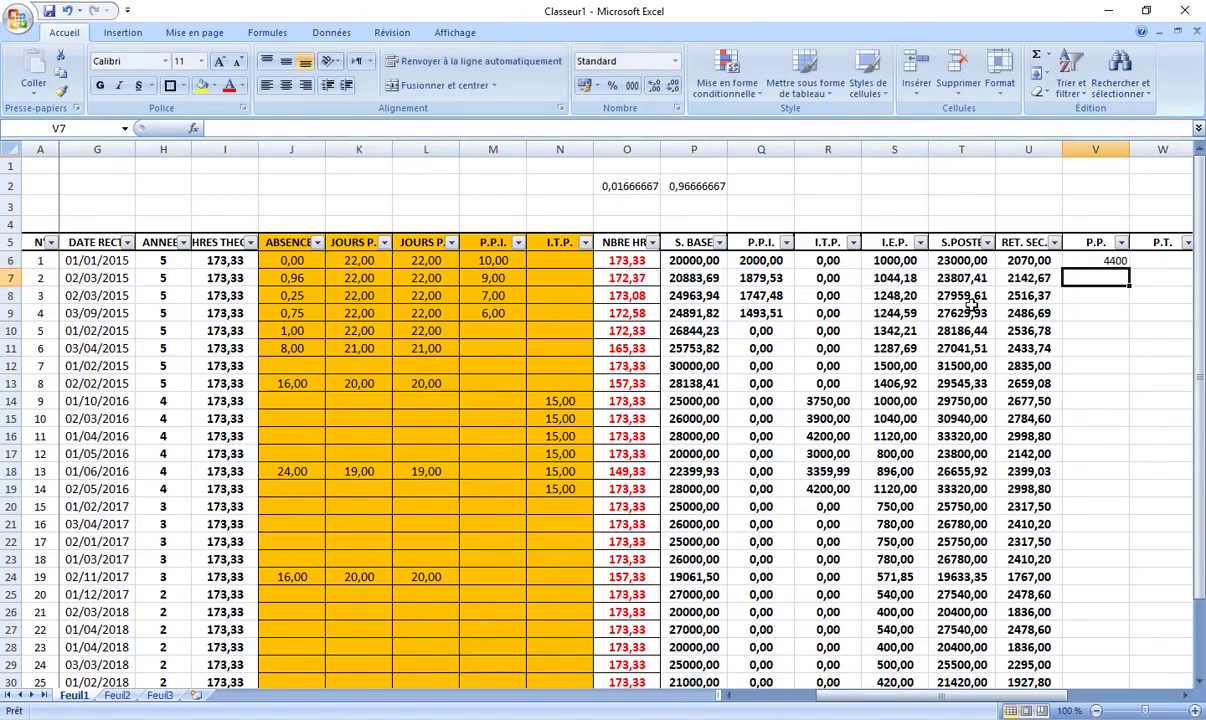
click(1070, 260)
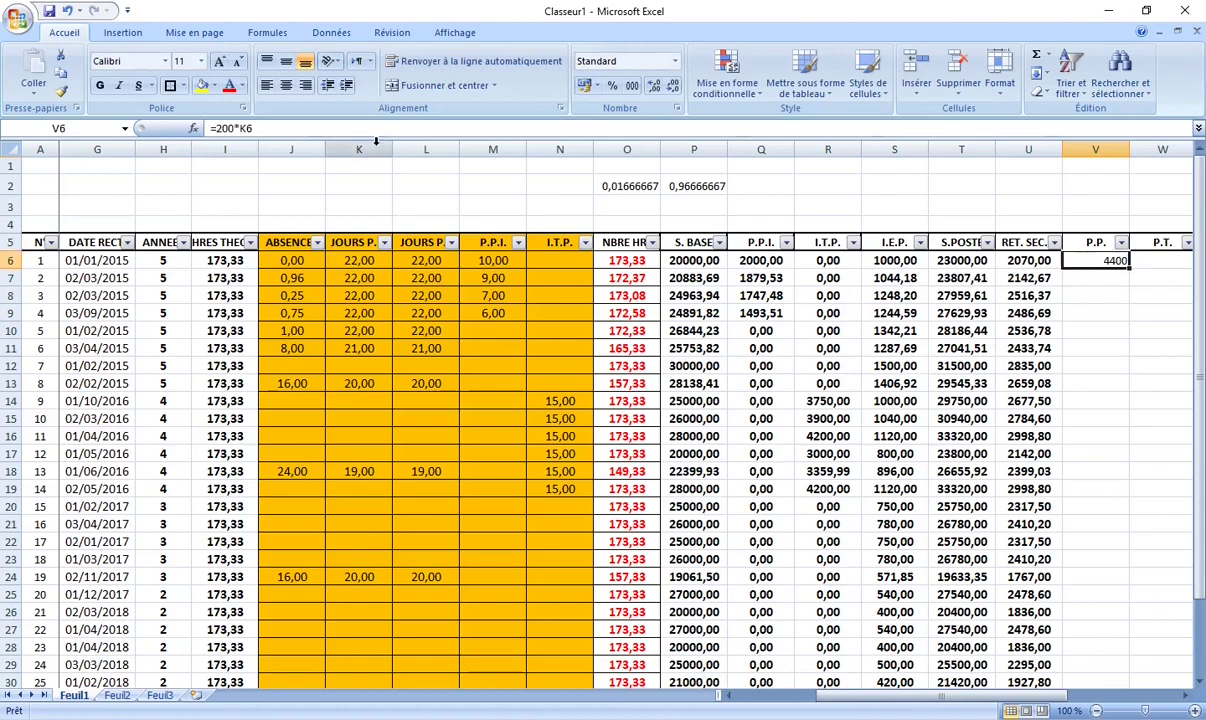
click(285, 85)
click(653, 87)
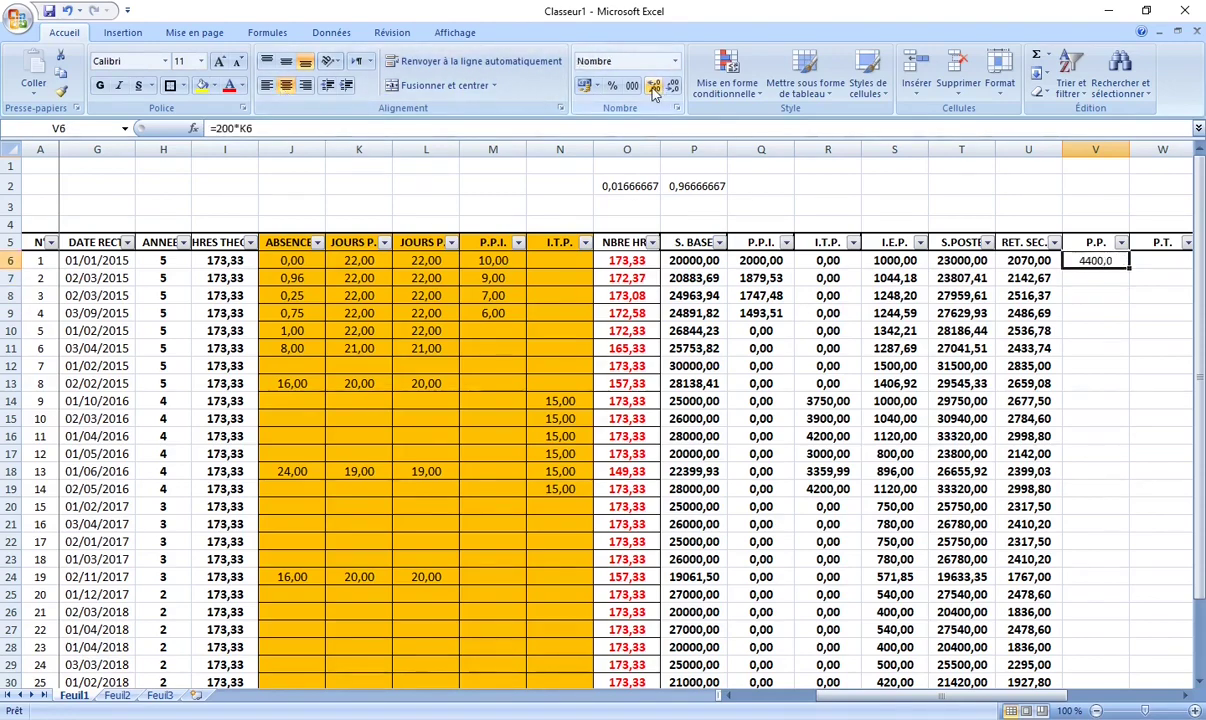
click(653, 87)
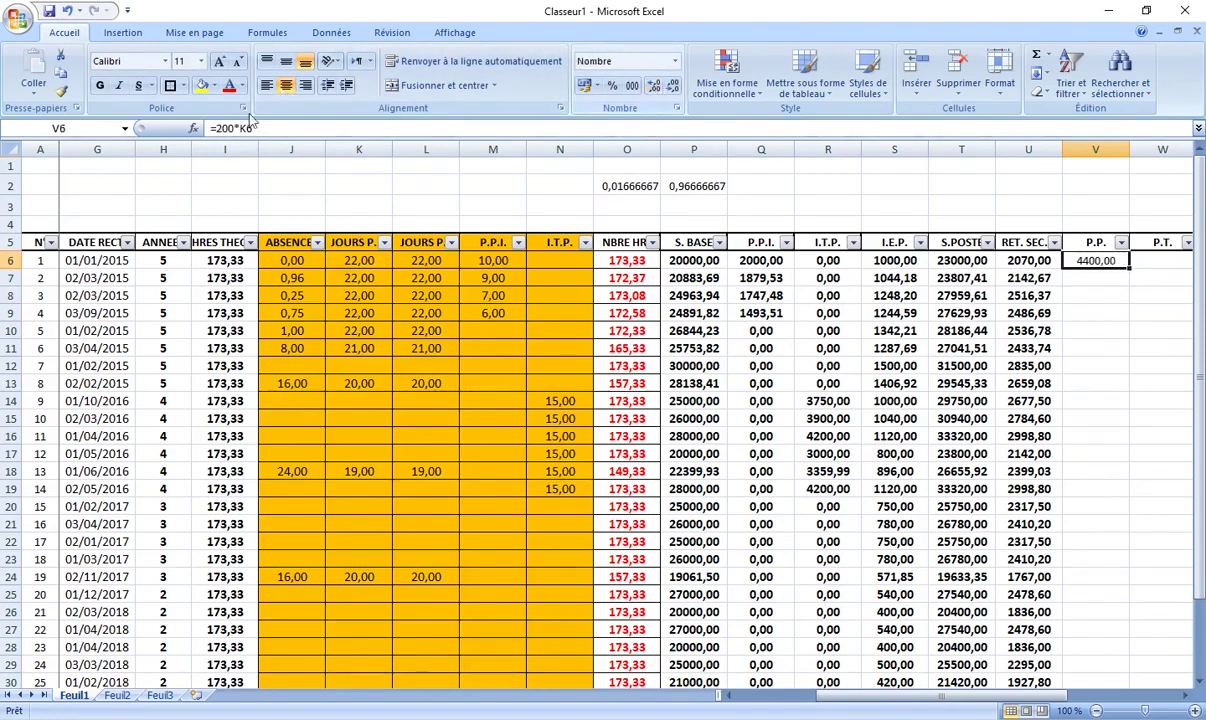
click(200, 60)
click(182, 135)
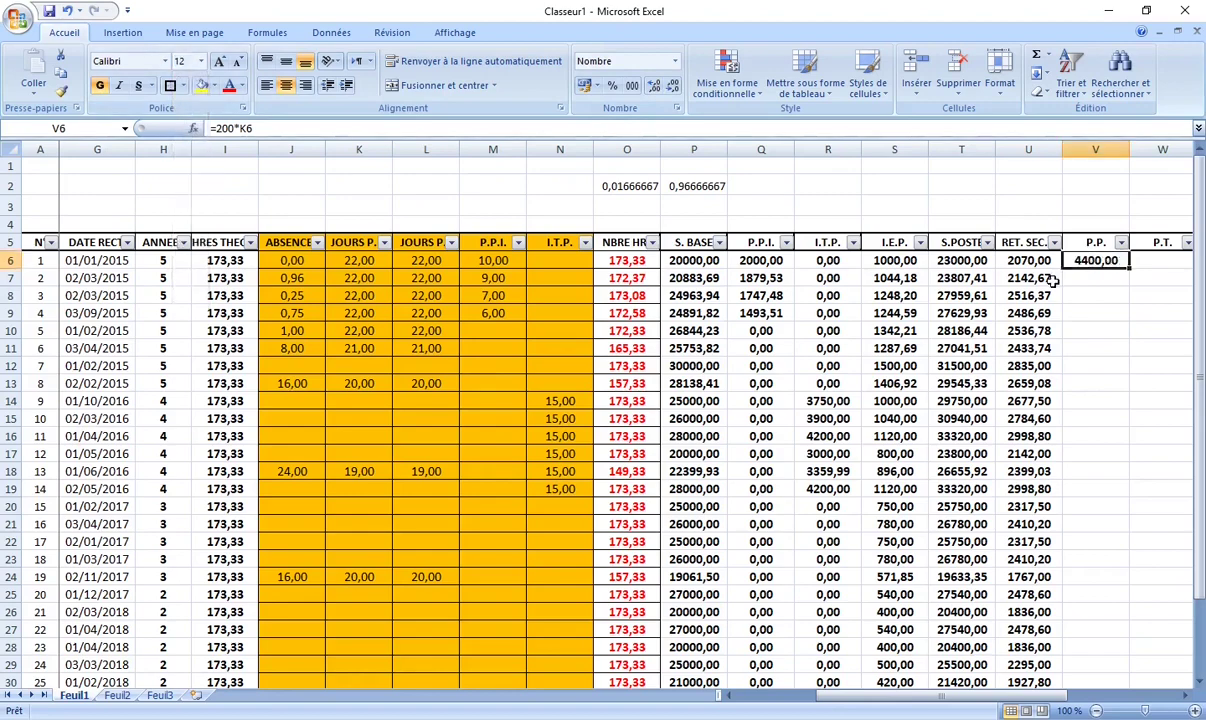
Step: Fill the P.P. formula down to V35 and spot-check rows 12, 14 and 18
drag(1129, 268, 1131, 707)
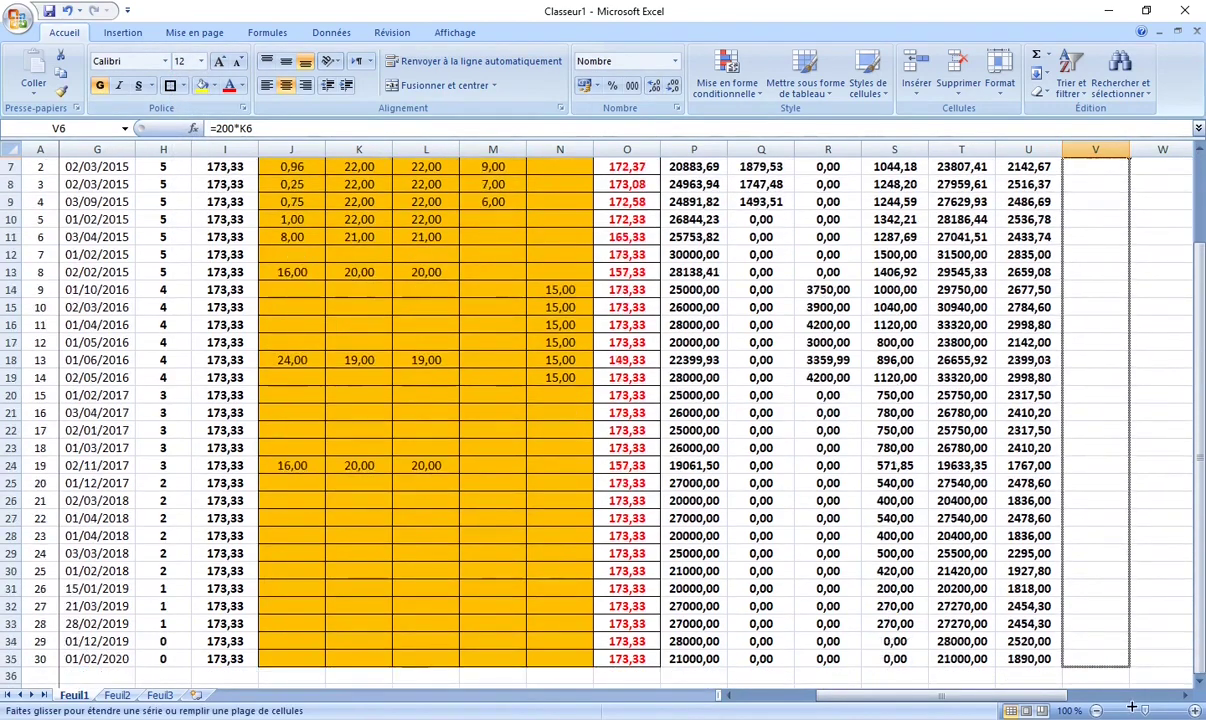
drag(1131, 707, 1100, 655)
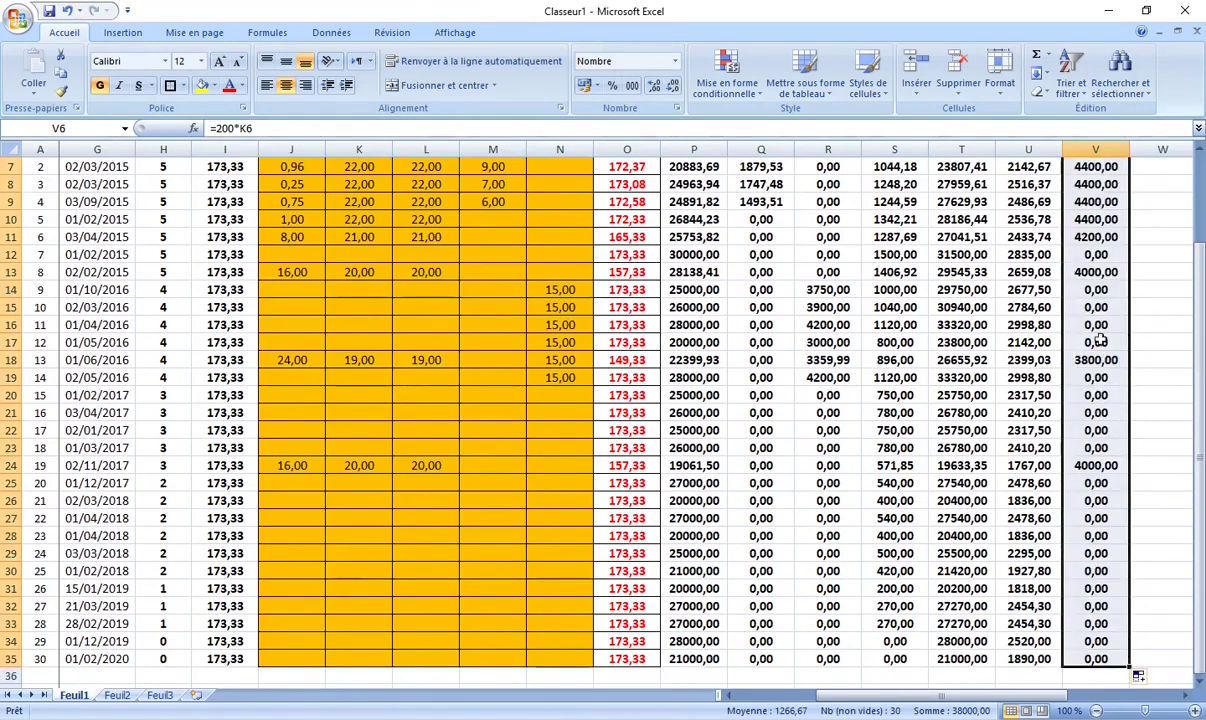
scroll(1090, 287, up, 1)
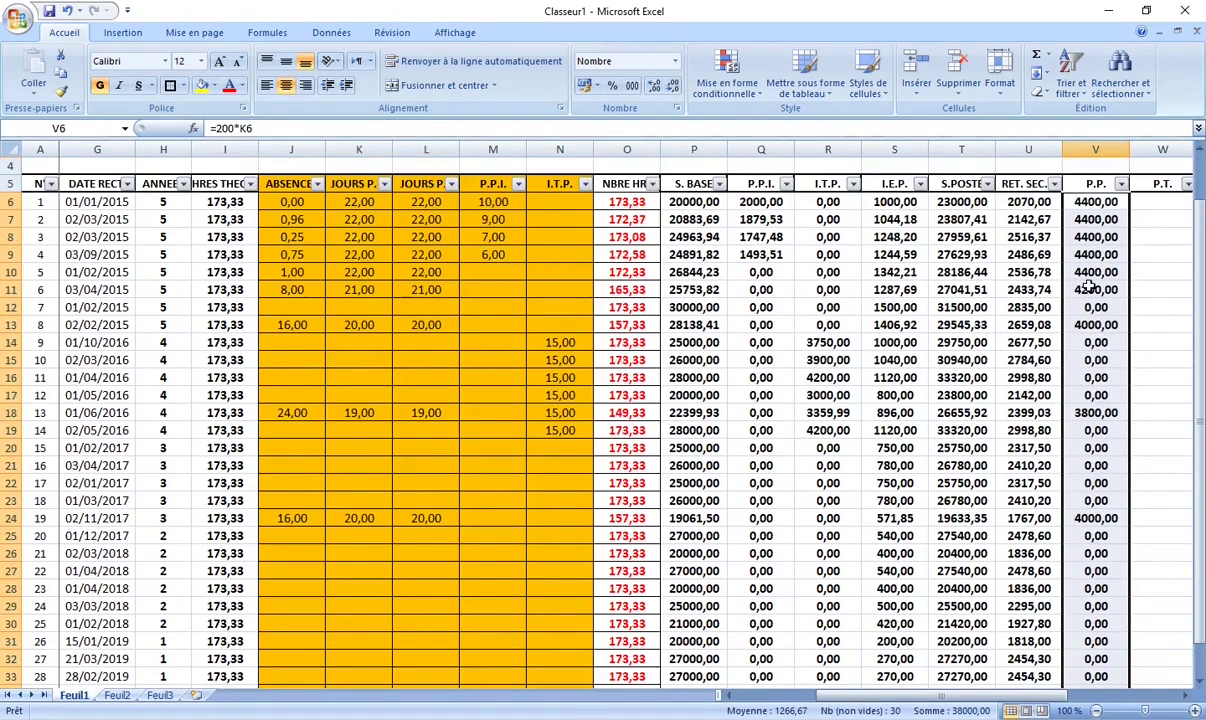
click(1096, 307)
click(1096, 342)
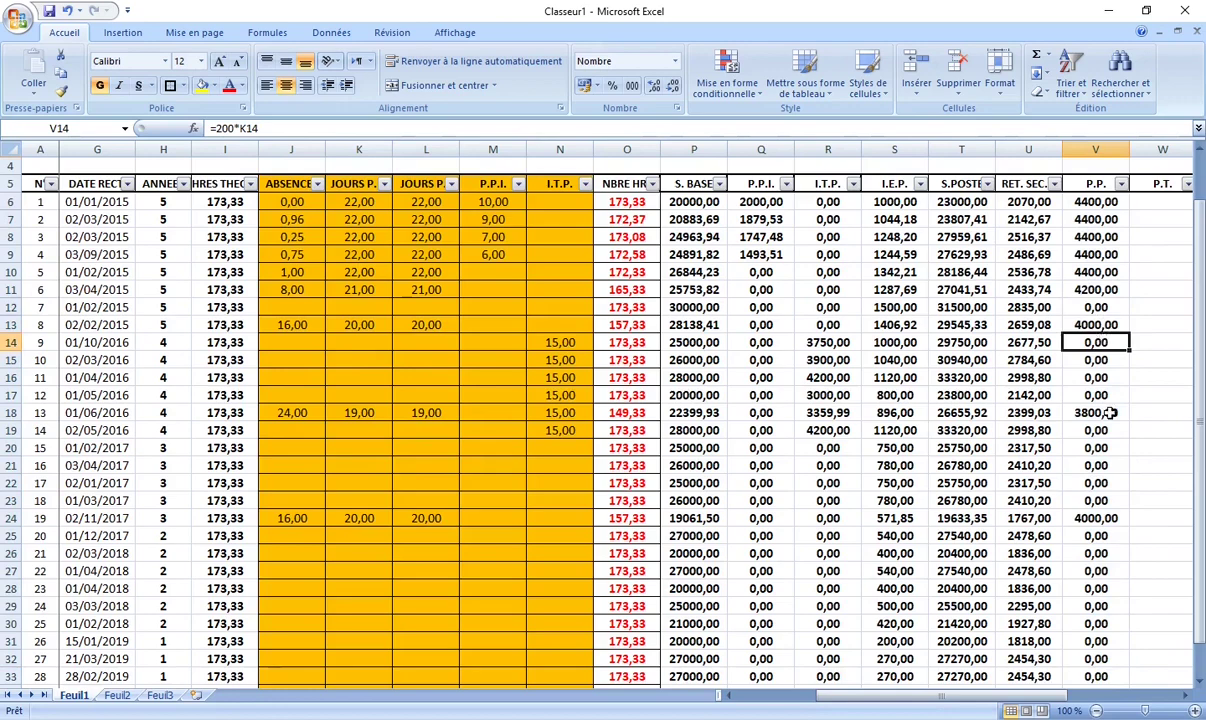
click(1108, 412)
scroll(1093, 307, up, 1)
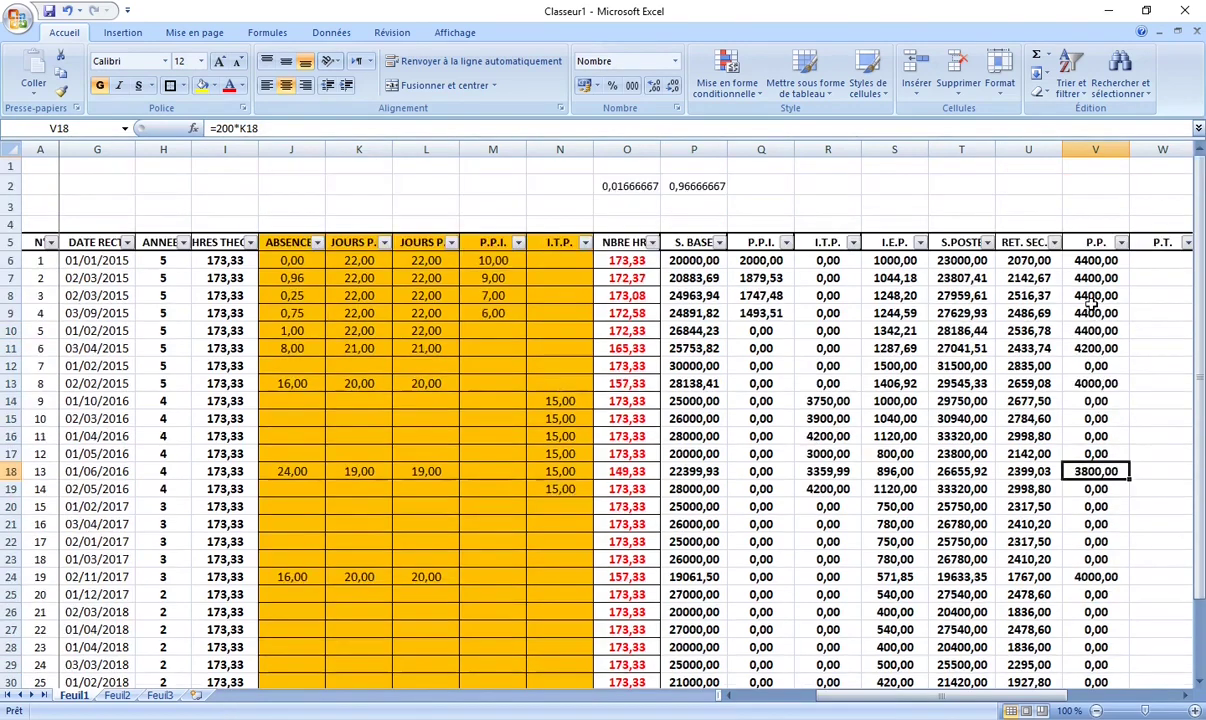
scroll(1129, 573, right, 2)
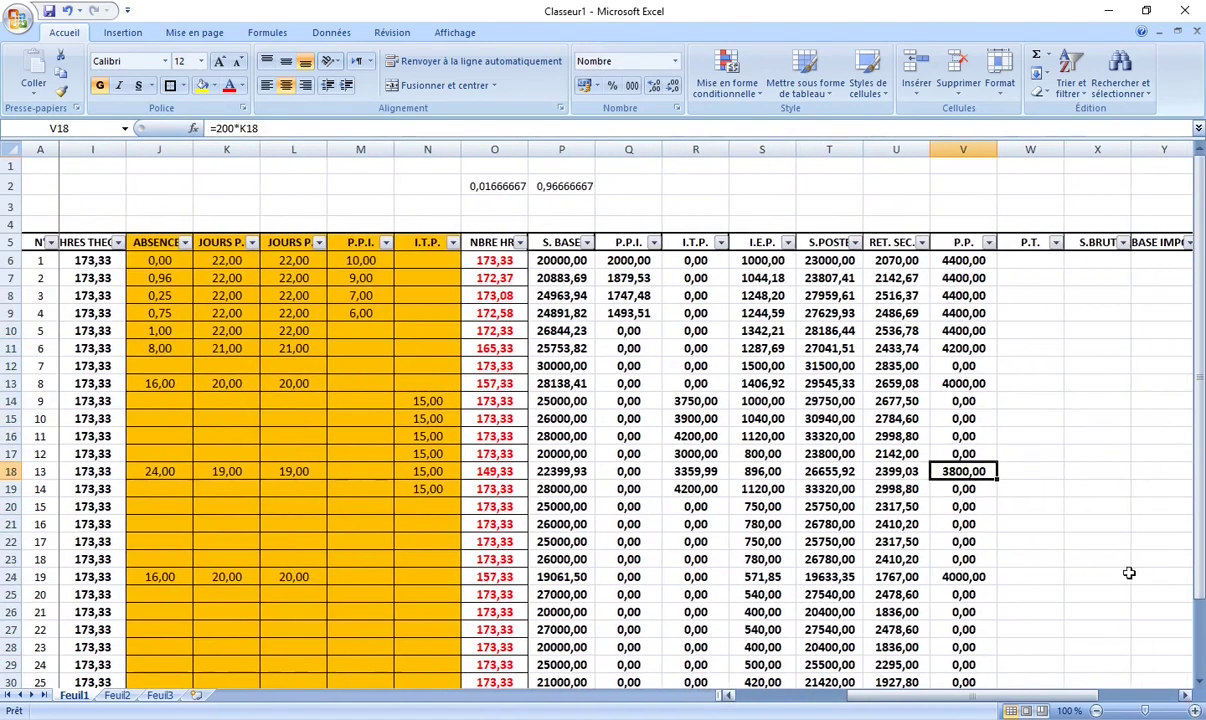
Step: Enter the P.T. formula =+L6*100 in W6 after checking the L6 value
click(1030, 261)
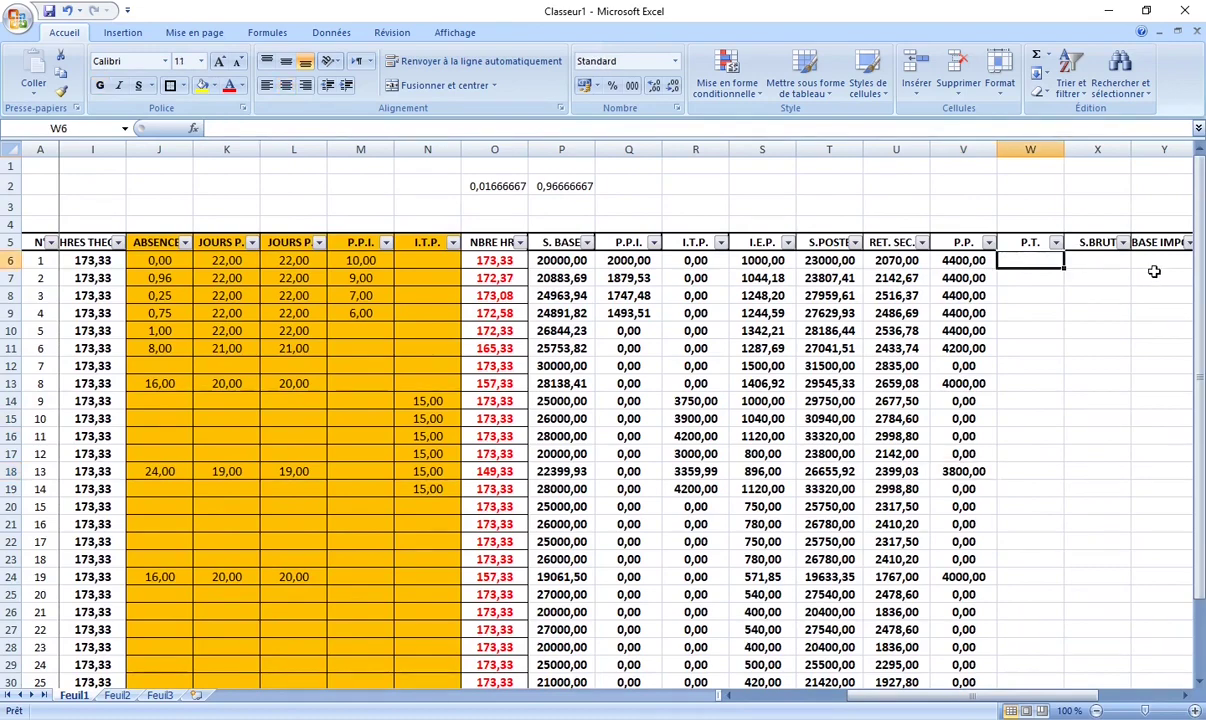
text(+L6)
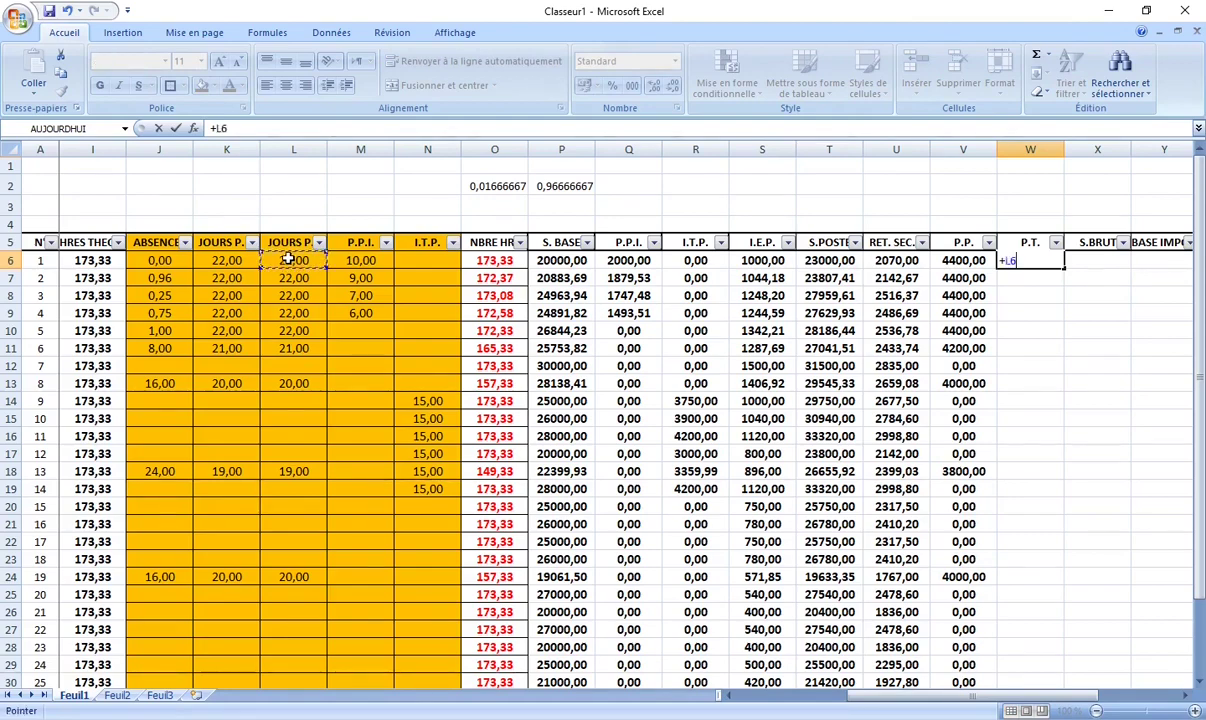
key(Escape)
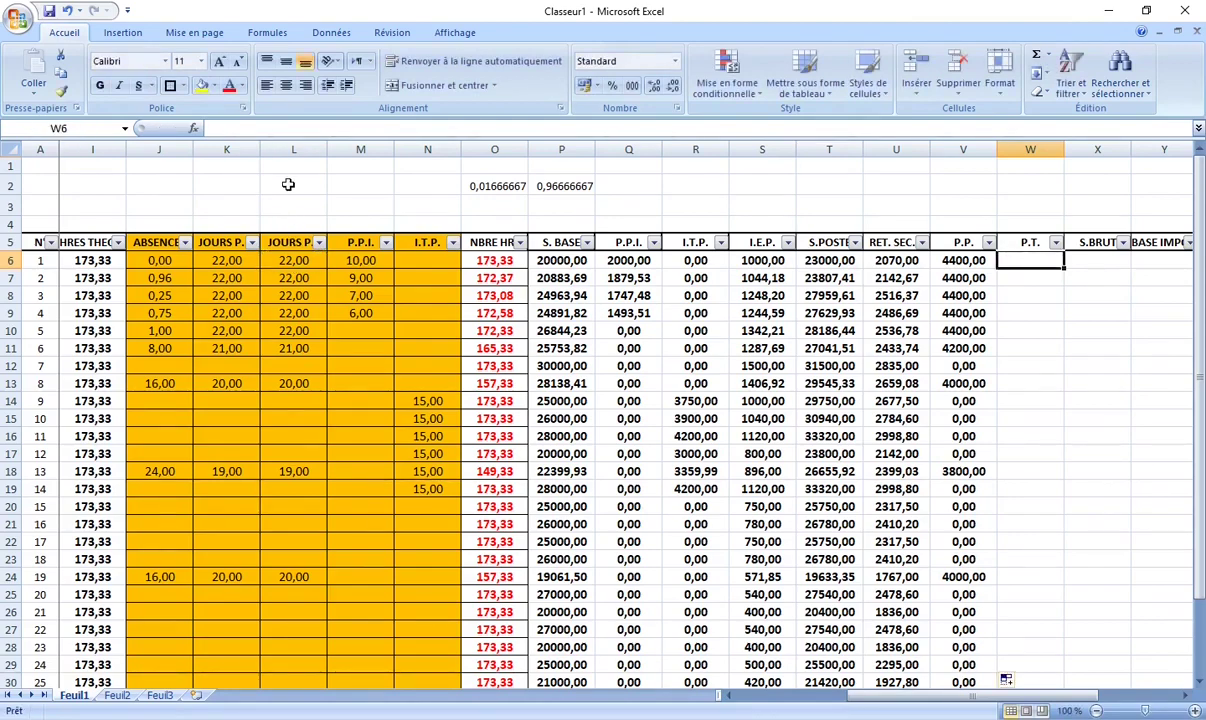
click(288, 260)
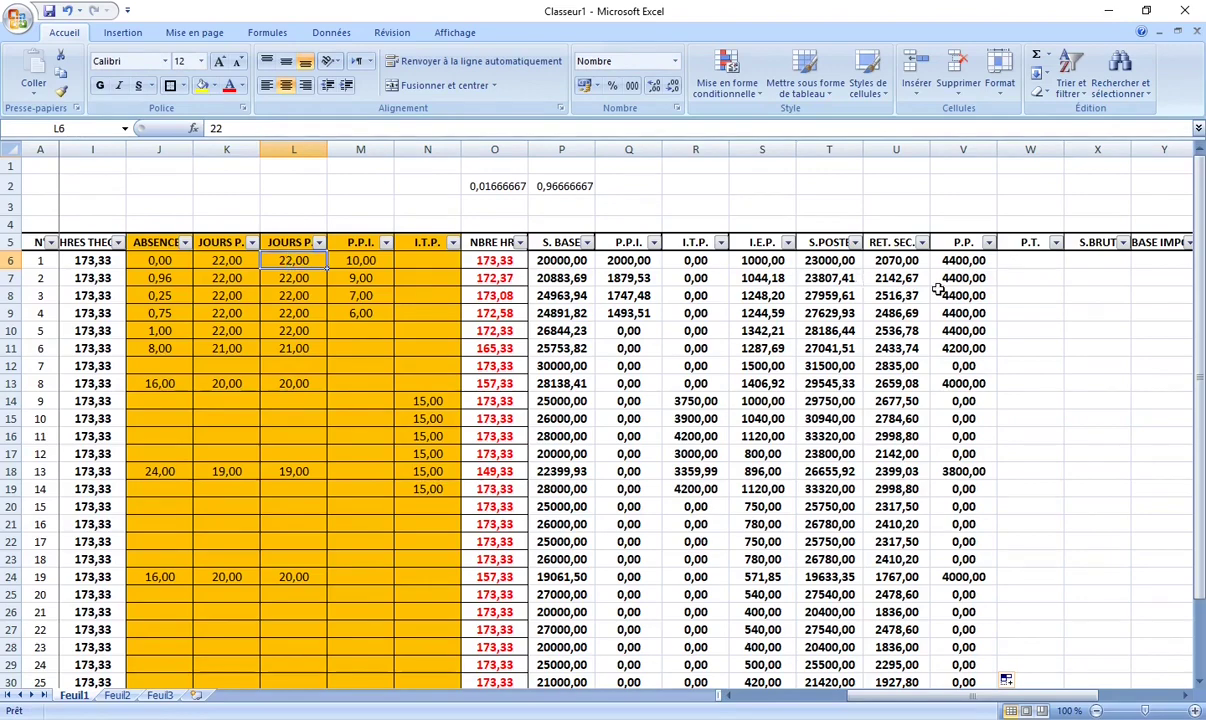
click(1014, 263)
text(+)
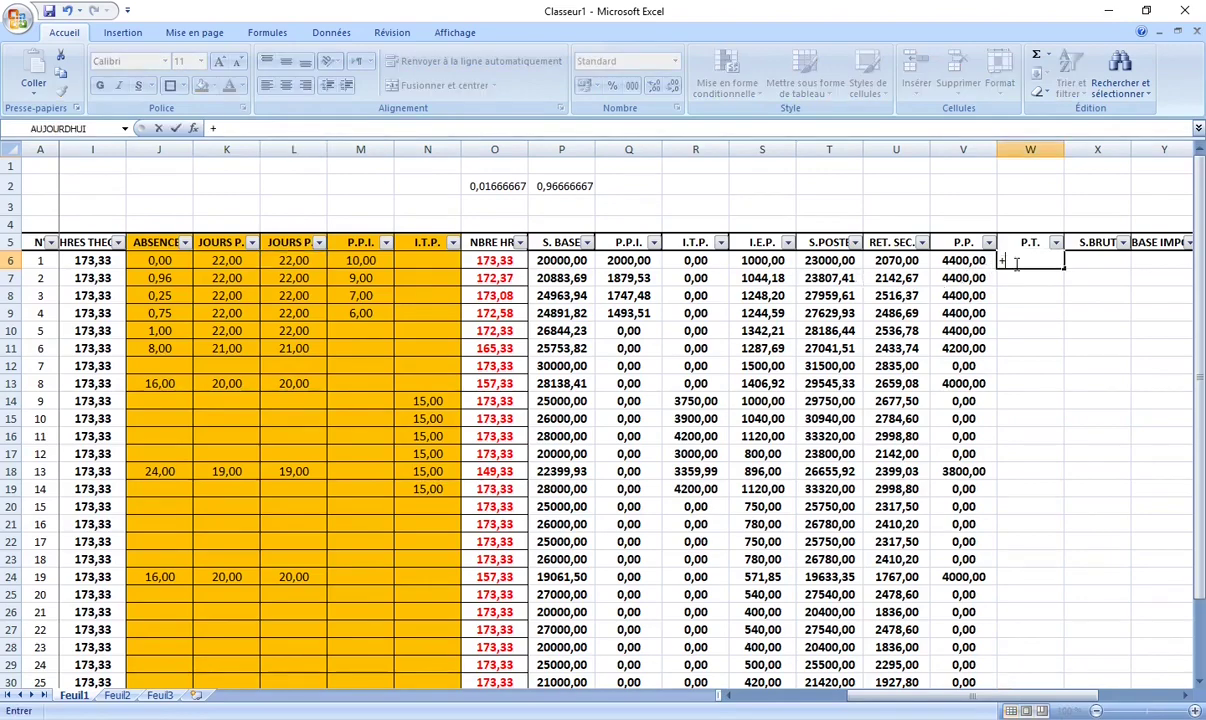
text(L6)
text(22)
text(2)
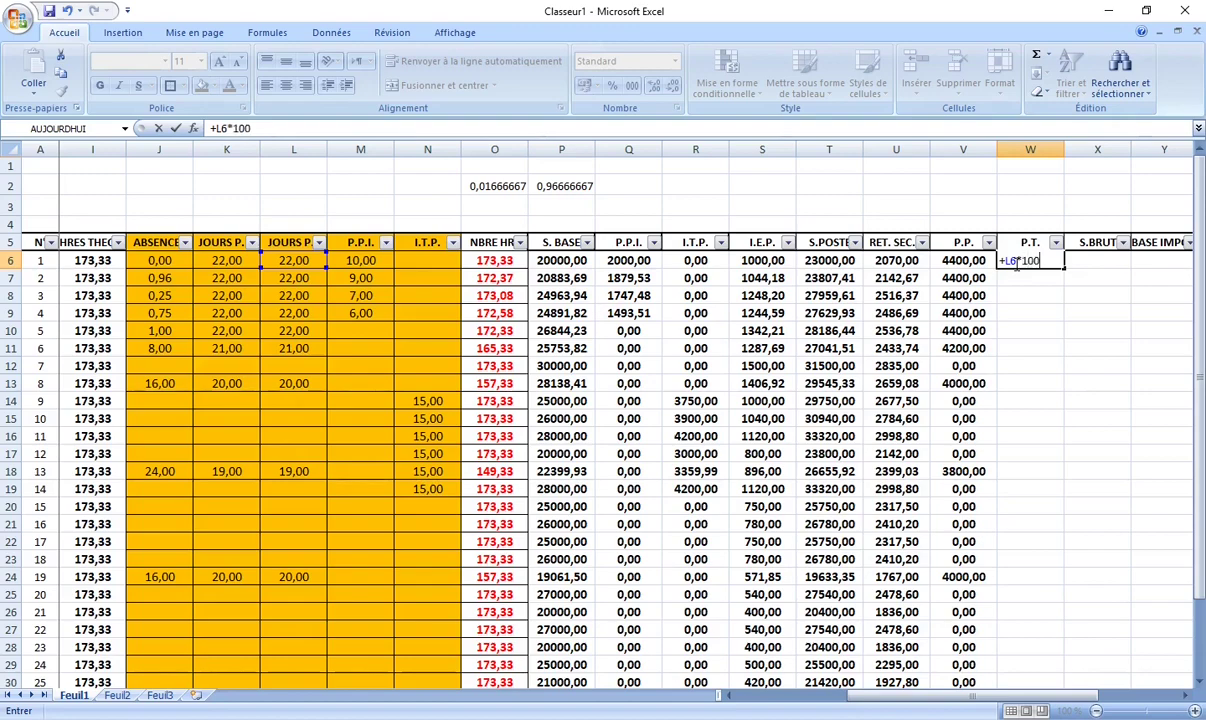
key(Return)
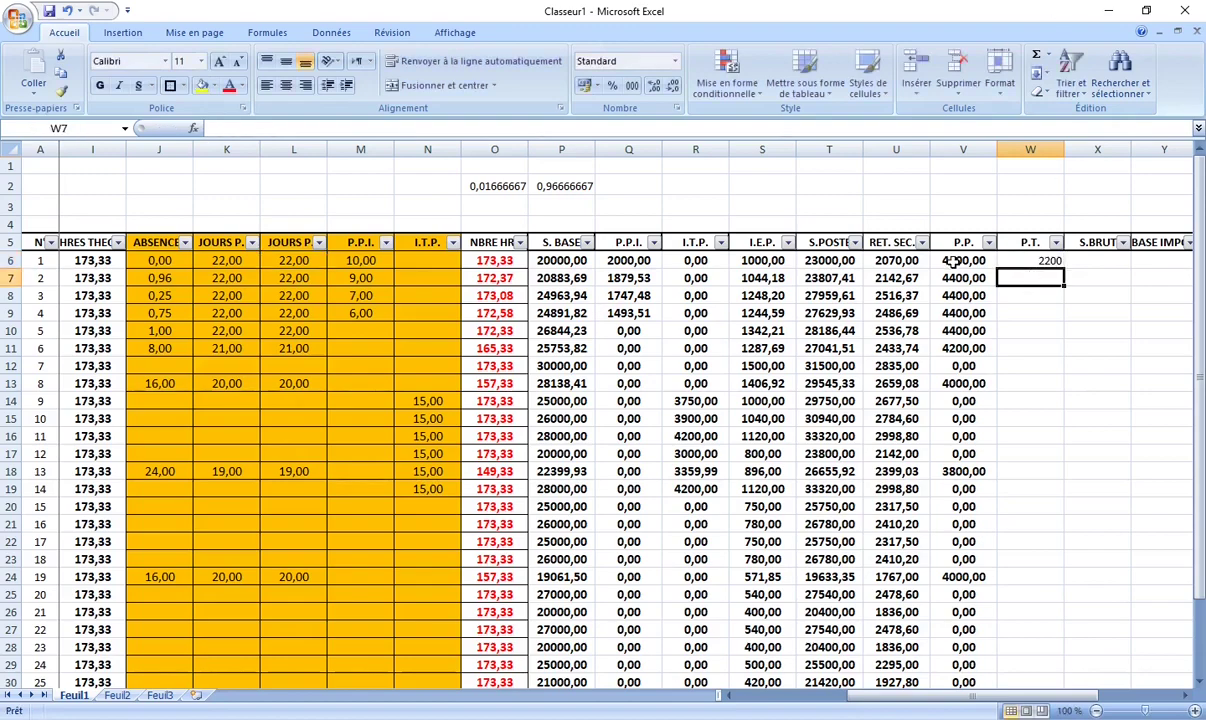
Step: Format W6 like P.P.: two decimals, centred, bold, size 12
click(955, 262)
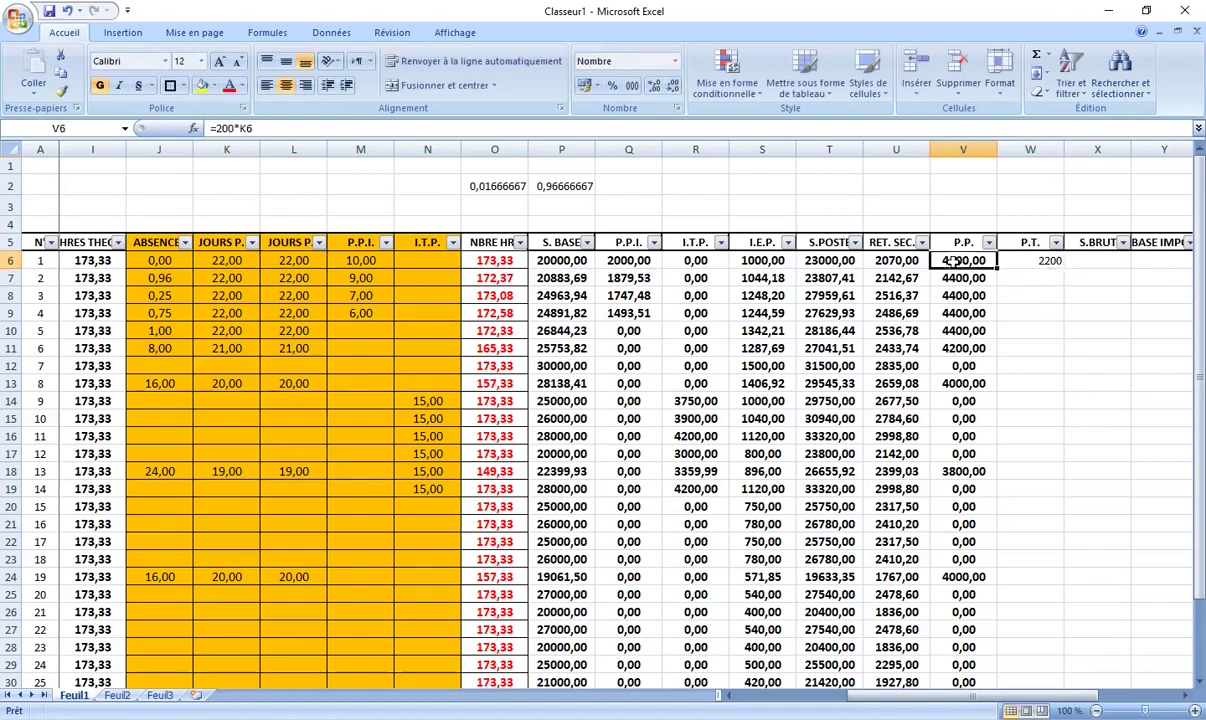
click(1052, 262)
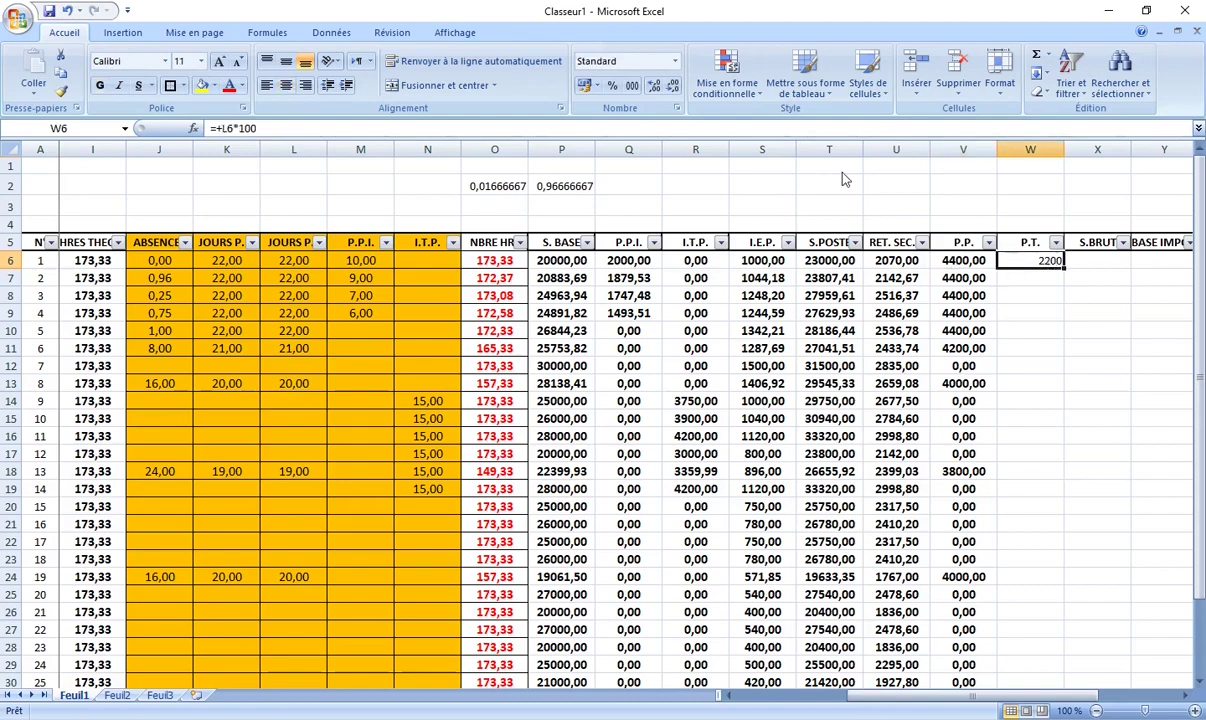
click(653, 86)
click(653, 86)
click(286, 85)
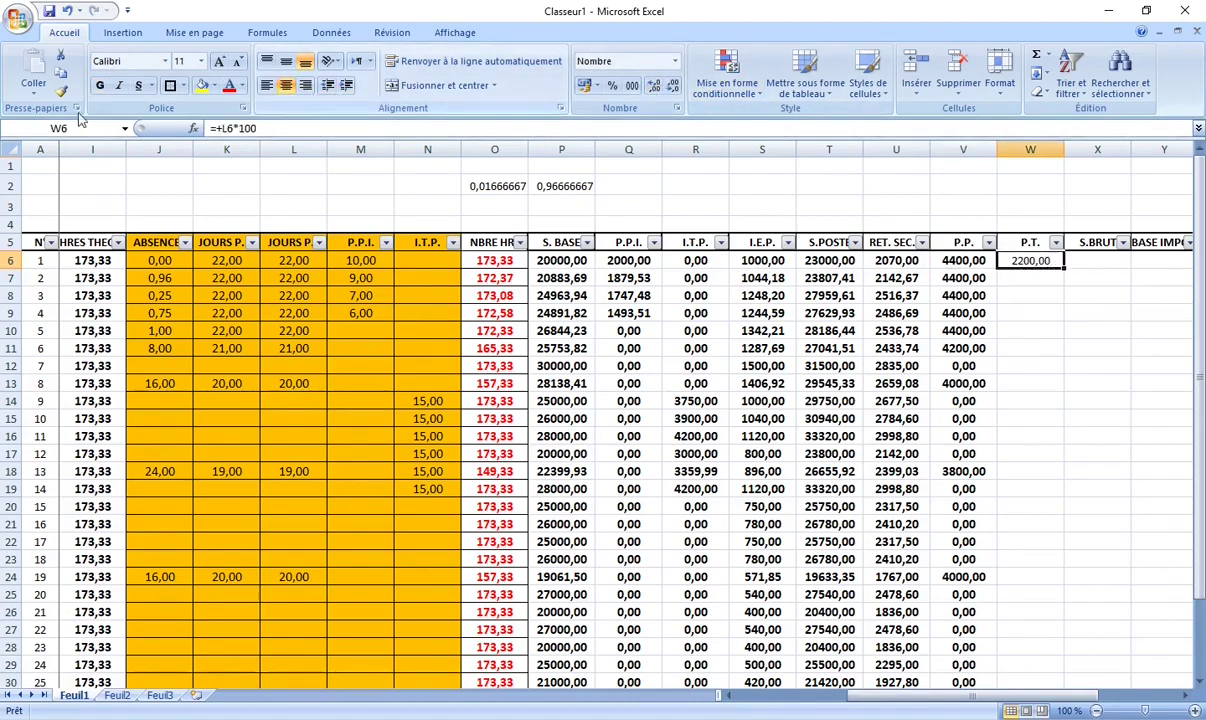
click(100, 88)
click(201, 61)
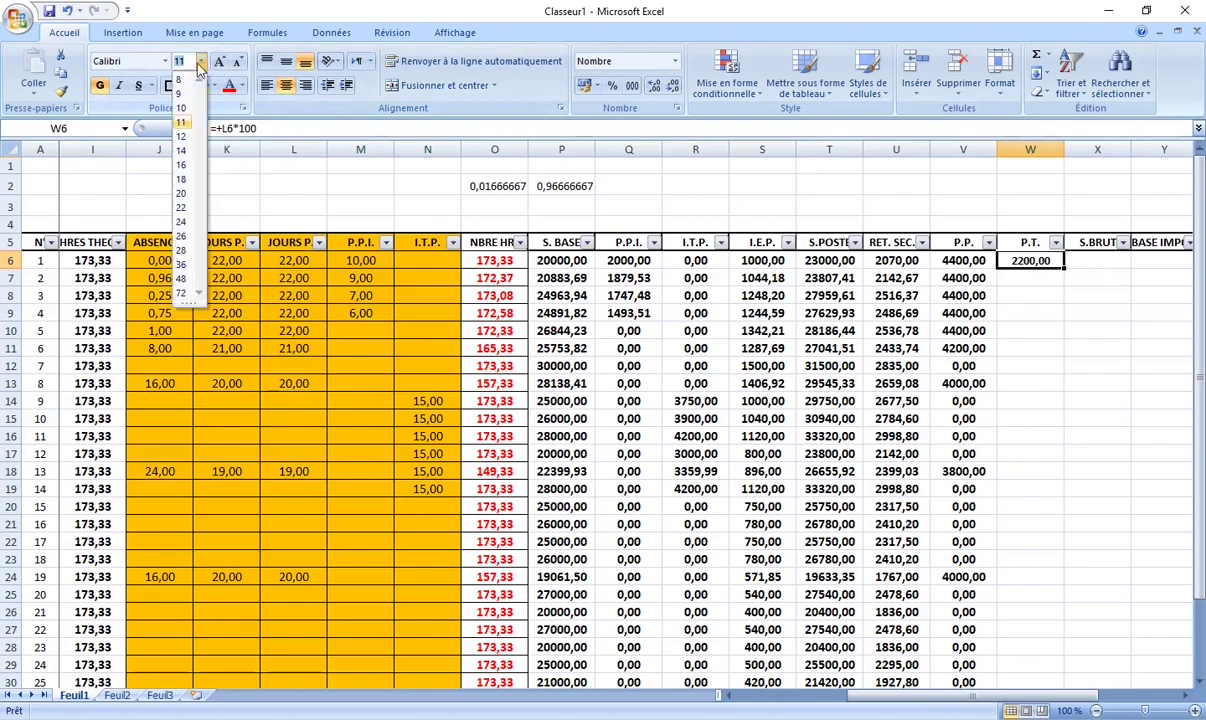
click(180, 136)
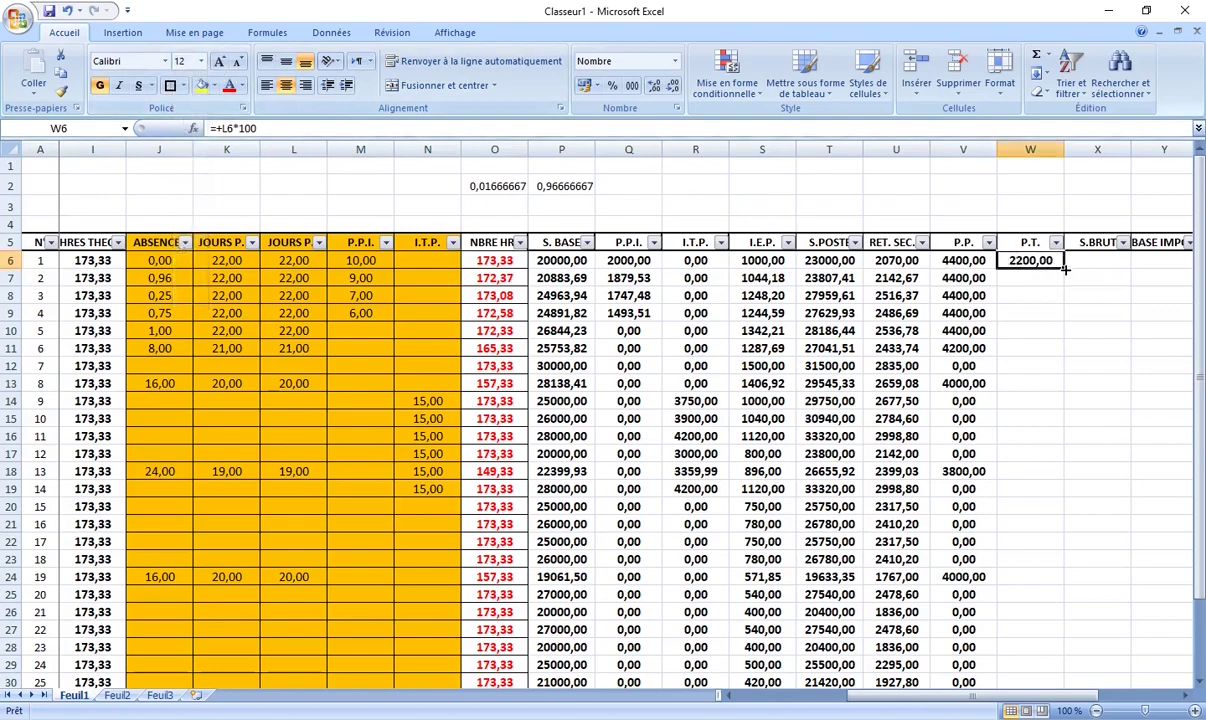
Step: Fill the P.T. formula down to W35 and check the results
drag(1065, 268, 1060, 672)
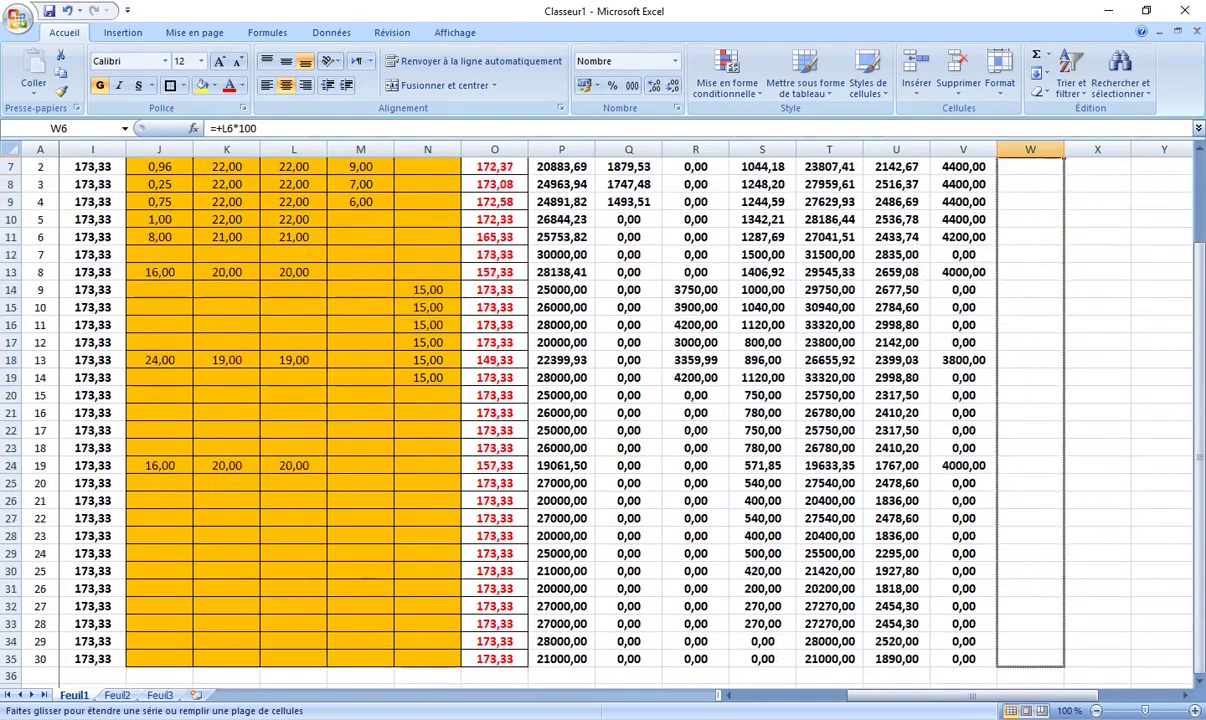
drag(1001, 669, 1001, 657)
click(1141, 500)
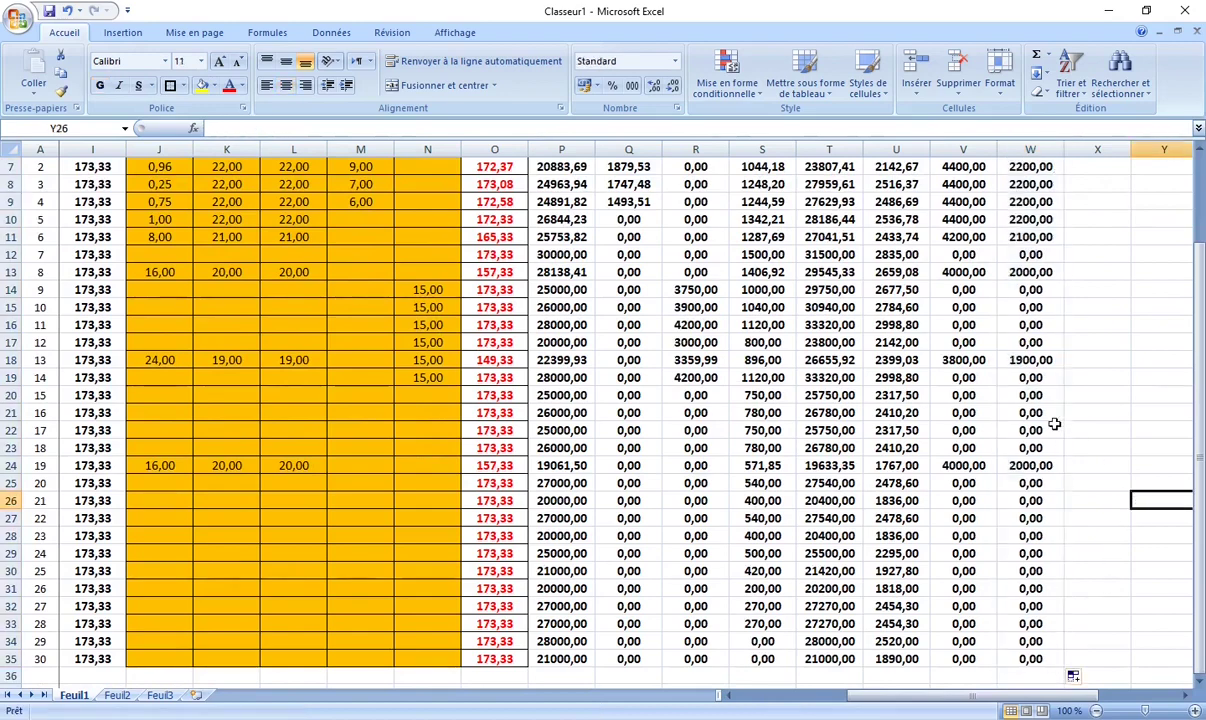
click(1020, 360)
key(Down)
key(Down)
key(Down)
key(Down)
key(Down)
Step: Begin the S.BRUT formula in X6 by typing +
scroll(1105, 330, up, 2)
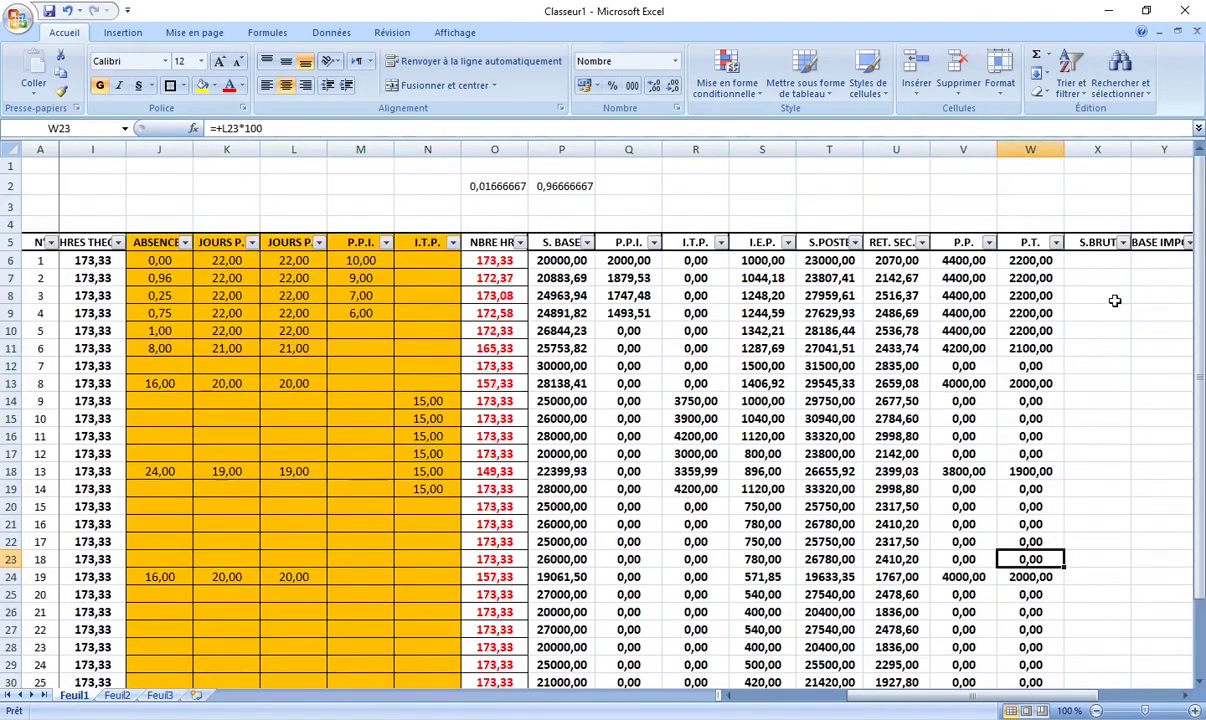
click(1100, 262)
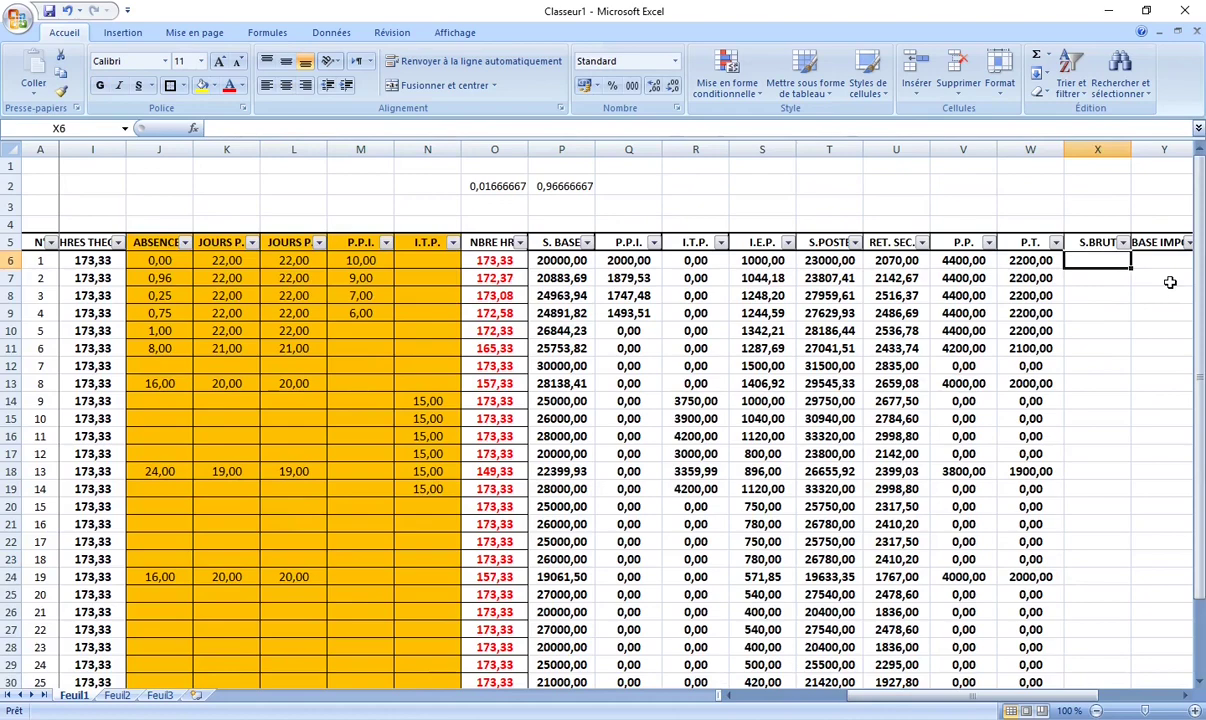
text(+T6+V6+W6)
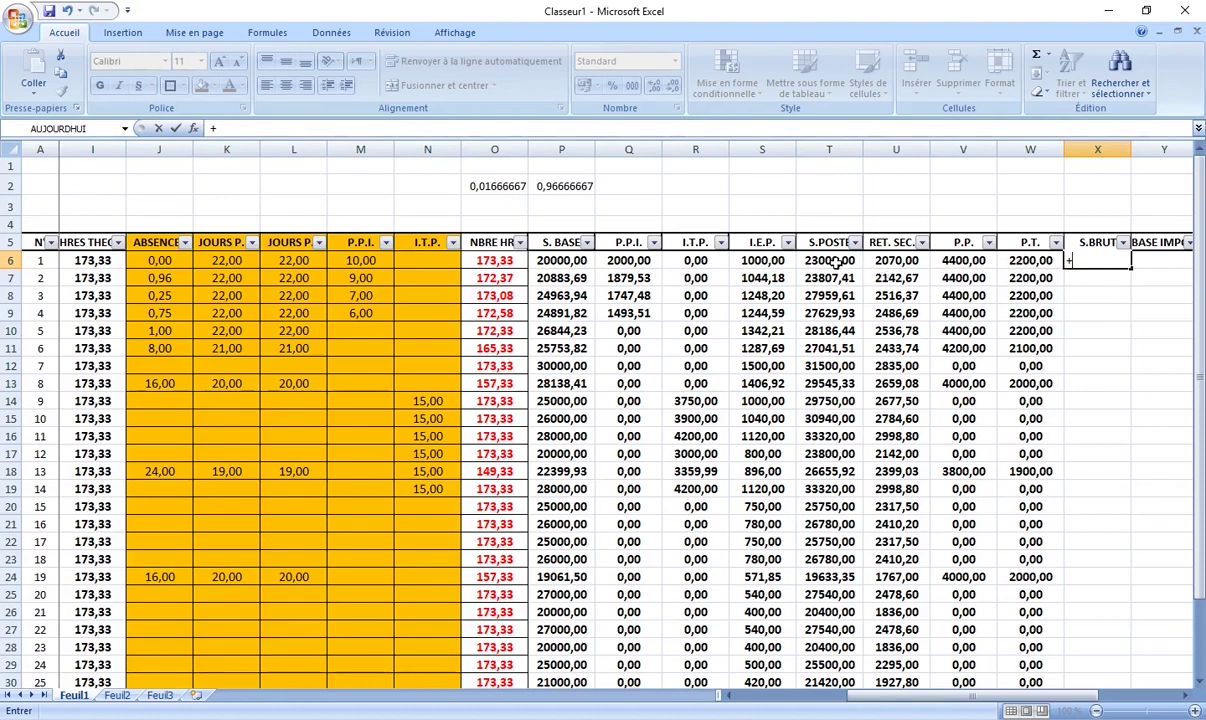
Step: Enter =T6+V6+W6 in X6 and format it centred, bold, 12-point
text(T)
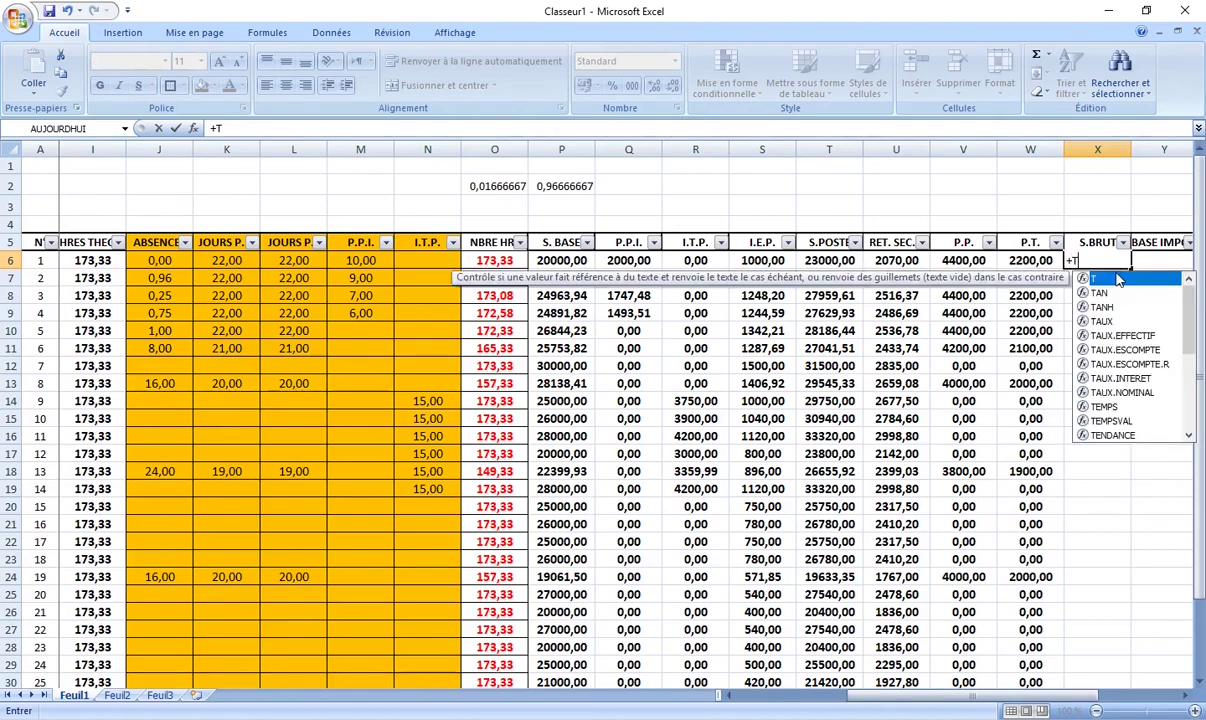
text(6+)
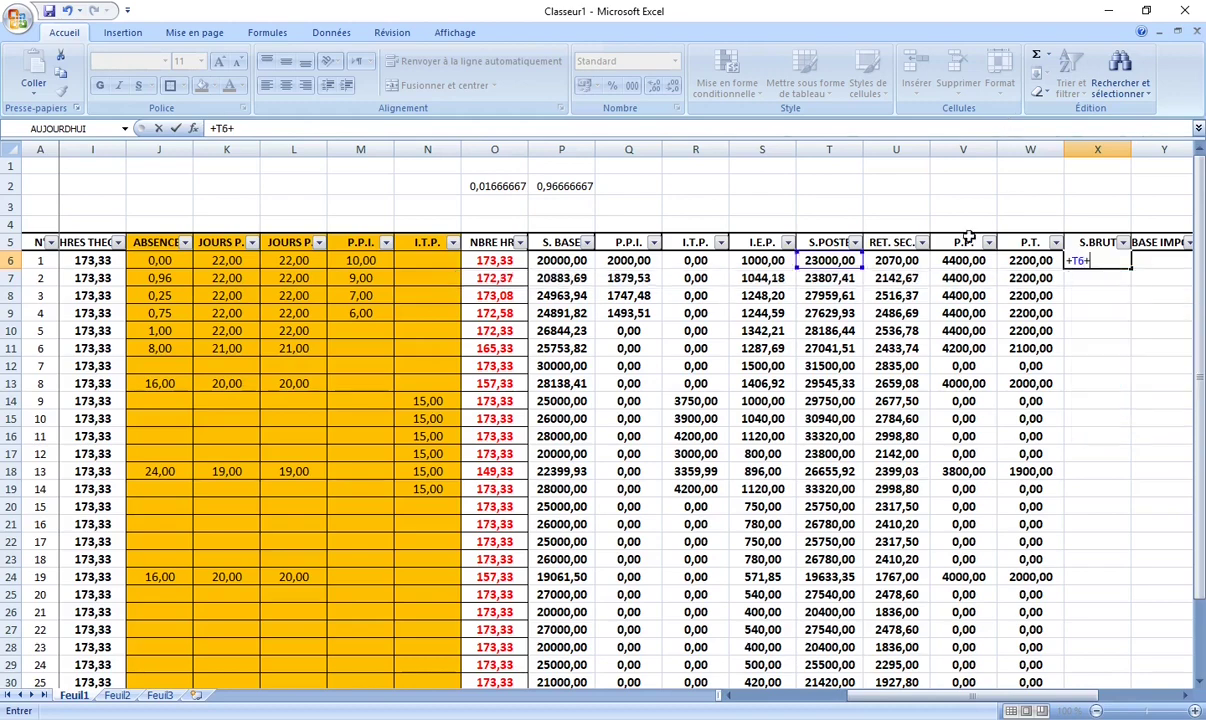
text(V6)
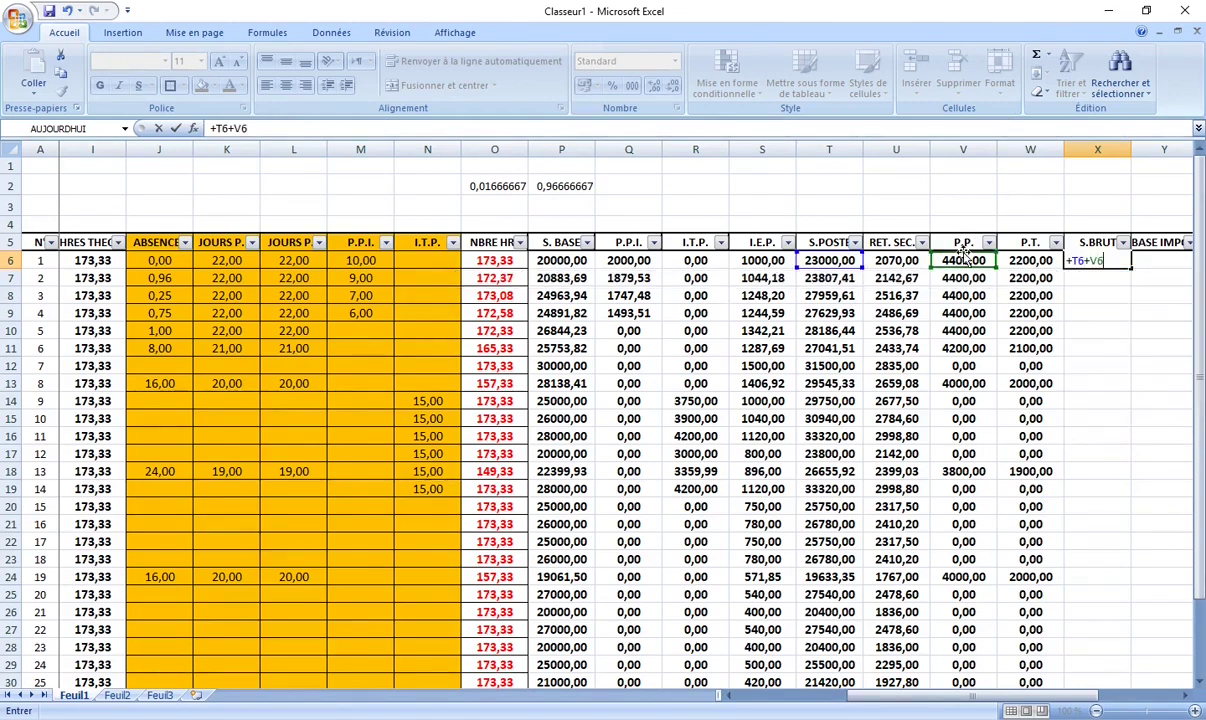
text(+W6)
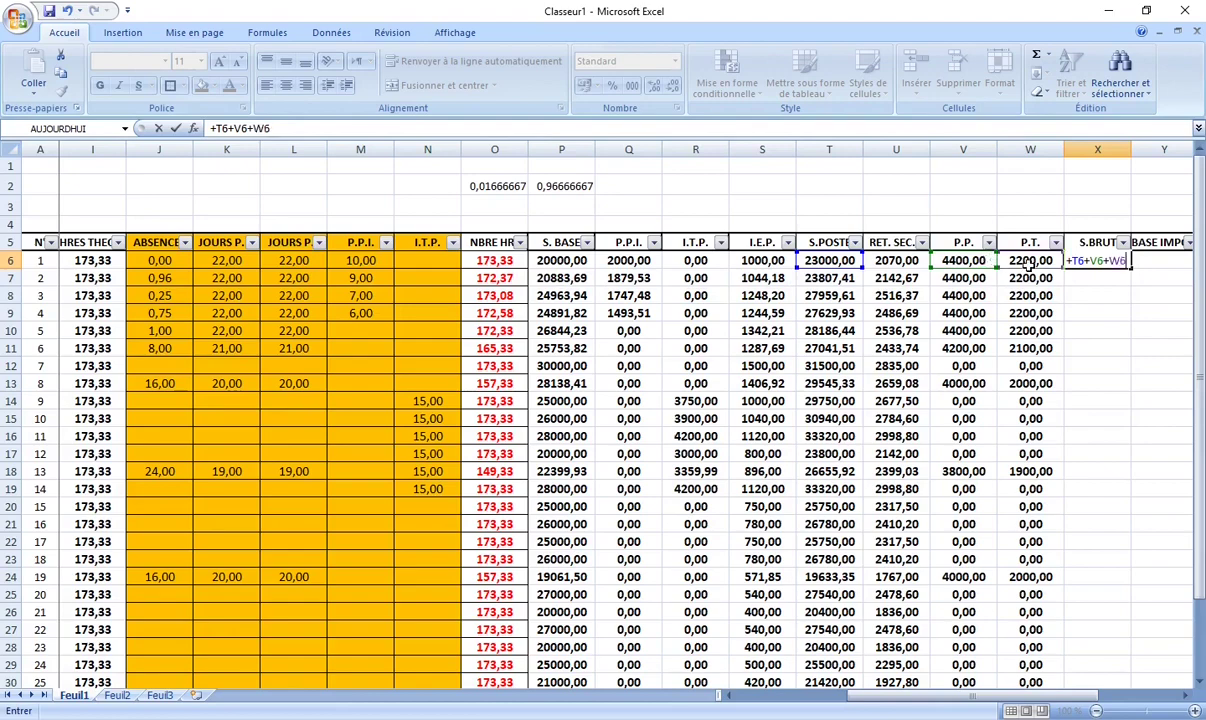
click(1030, 262)
key(Return)
click(1073, 262)
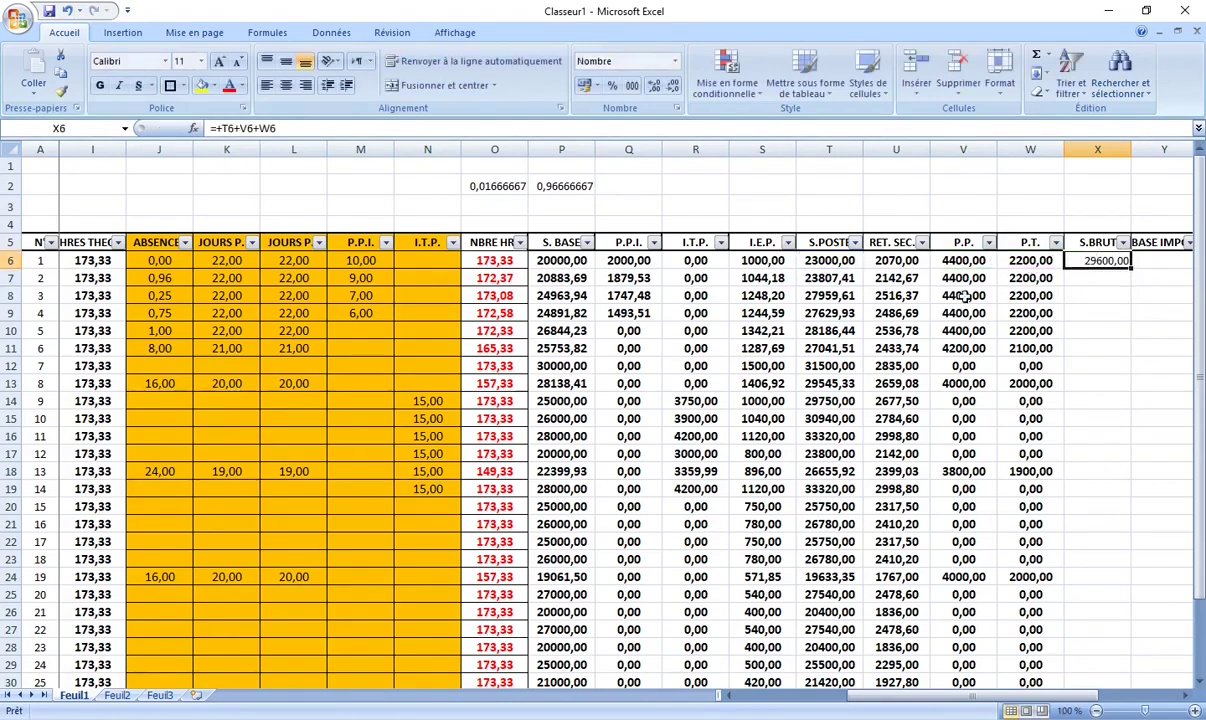
click(287, 86)
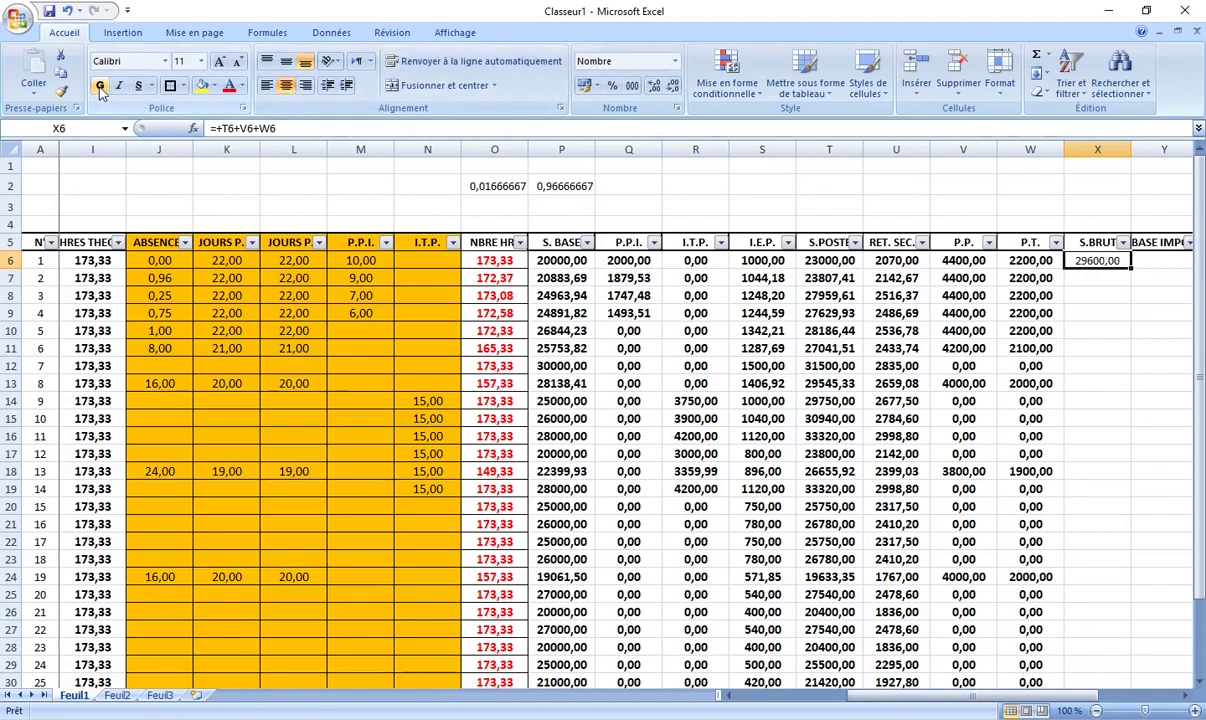
click(99, 85)
click(201, 61)
click(181, 136)
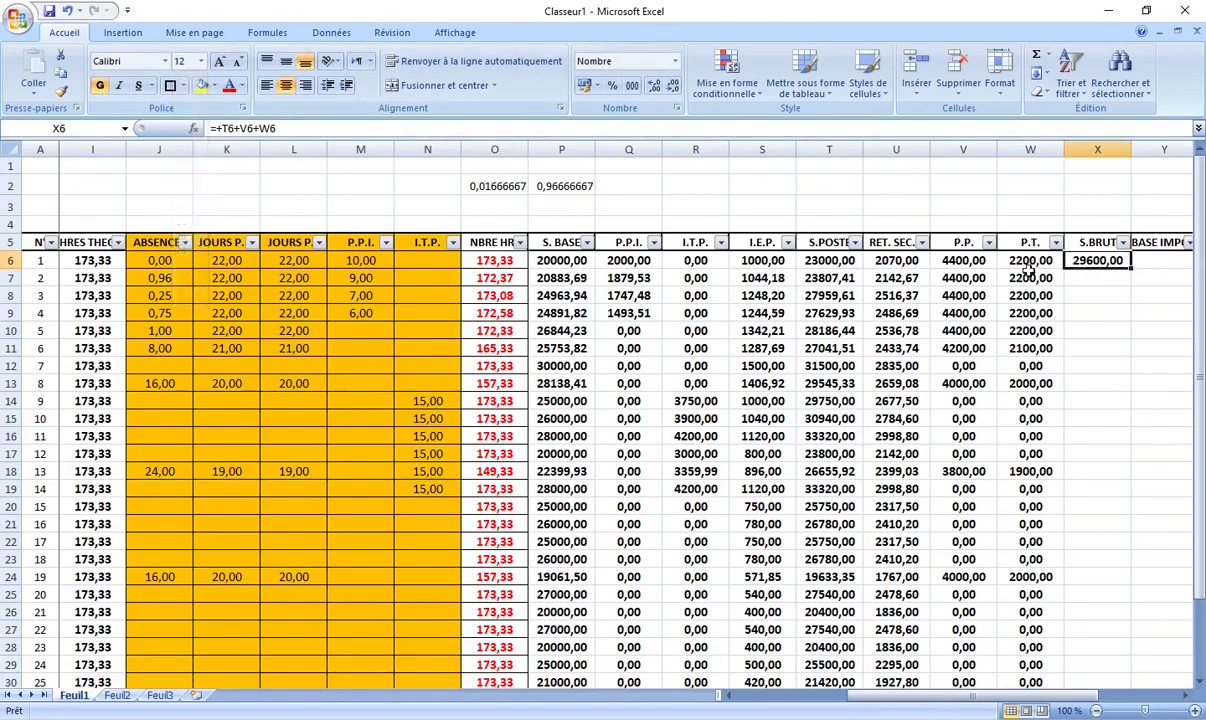
Step: Fill the S.BRUT formula down to row 35 for all 30 employees
drag(1128, 267, 1138, 697)
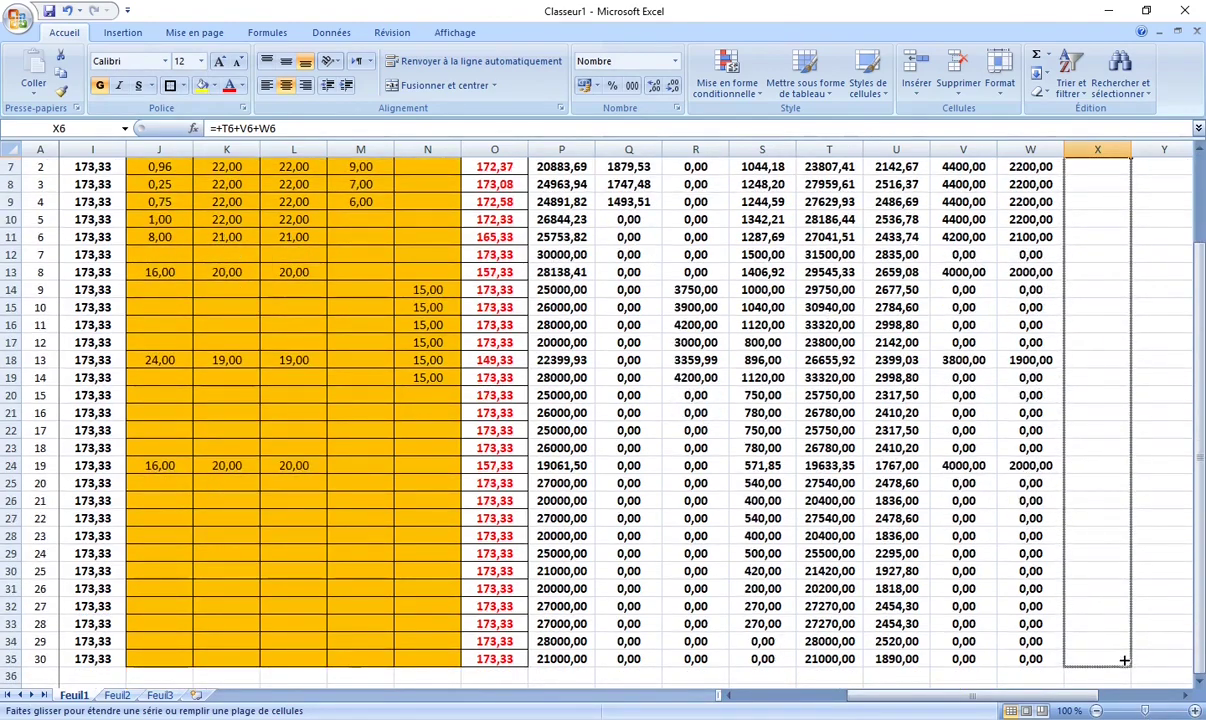
drag(1138, 697, 1127, 671)
scroll(1092, 663, right, 2)
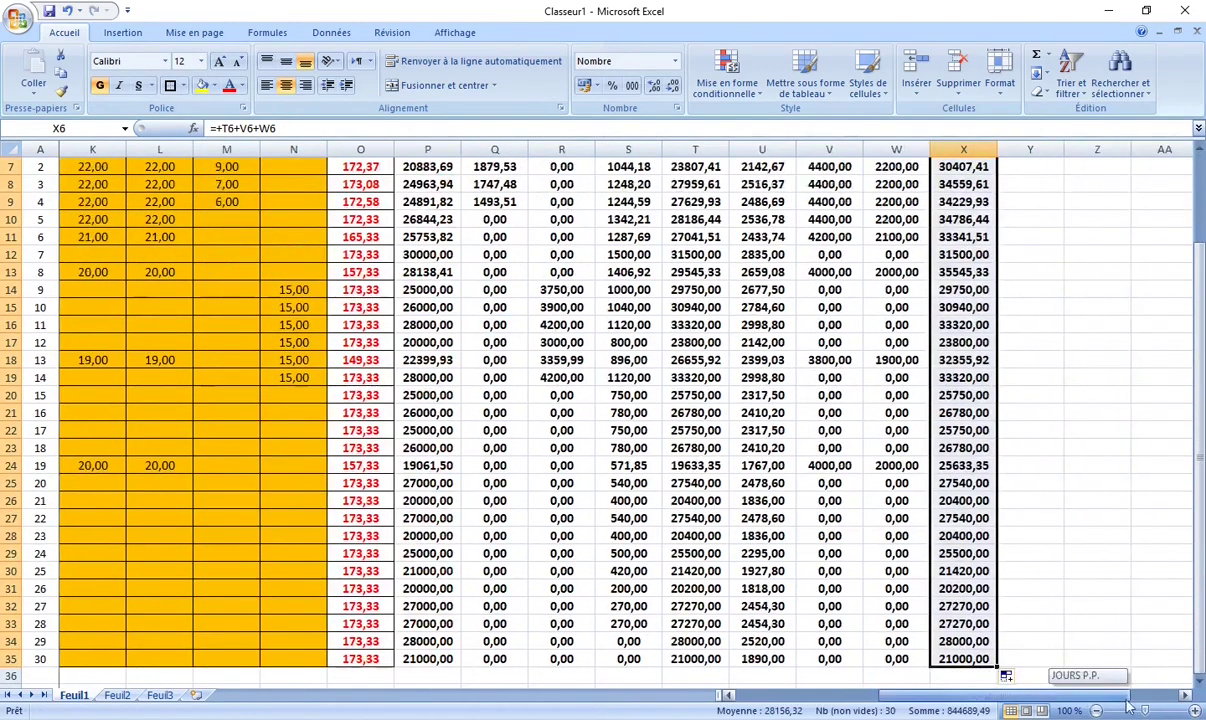
scroll(1092, 663, right, 2)
scroll(1012, 420, up, 2)
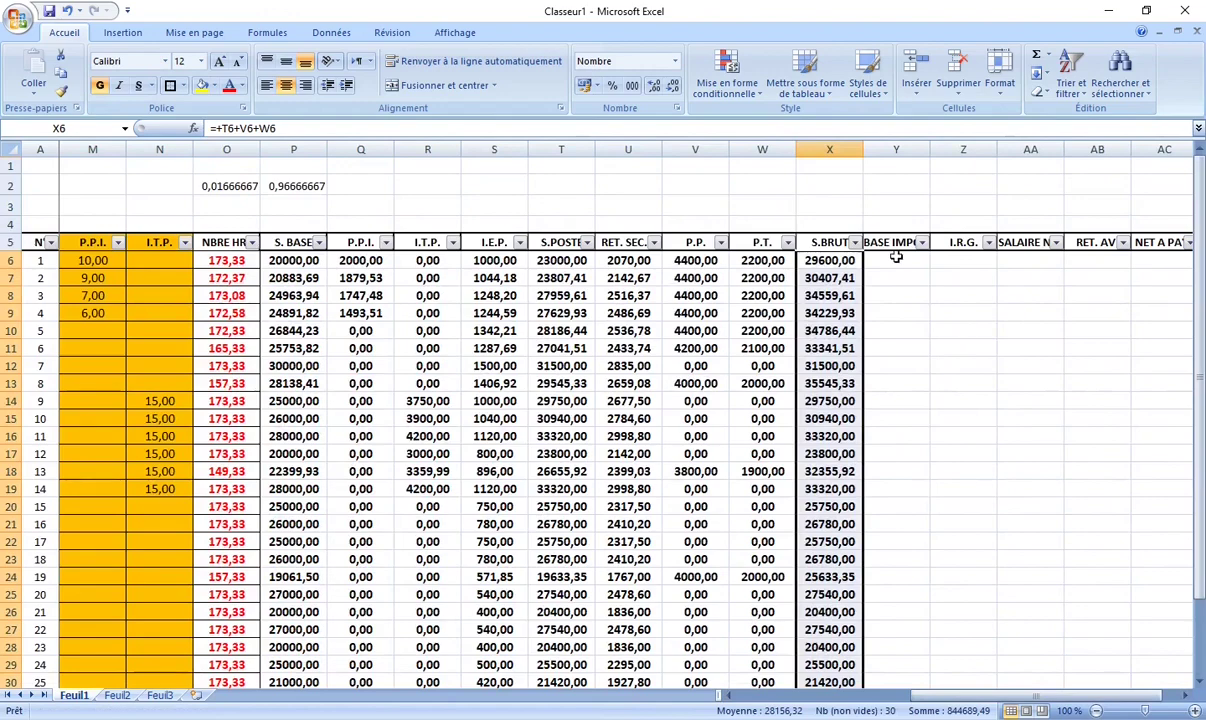
Step: Enter =X6-U6 in Y6 as the taxable base, centred, bold, 12-point
click(895, 258)
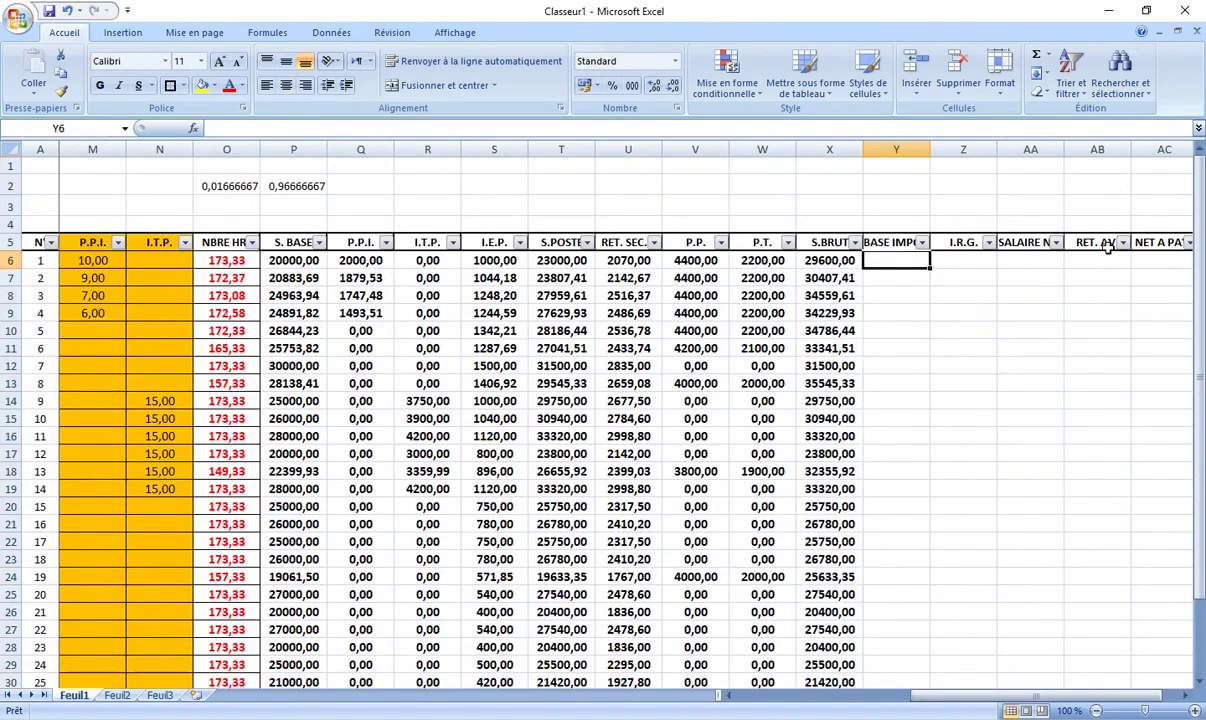
text(+)
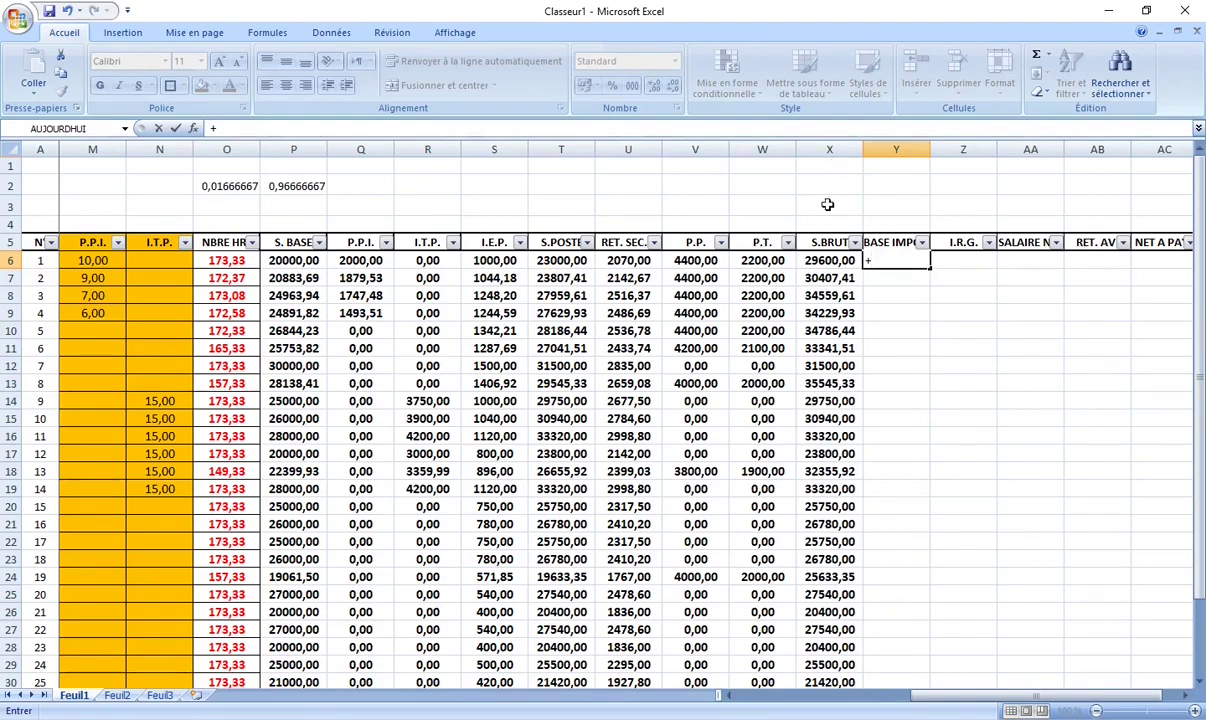
click(830, 258)
text(-)
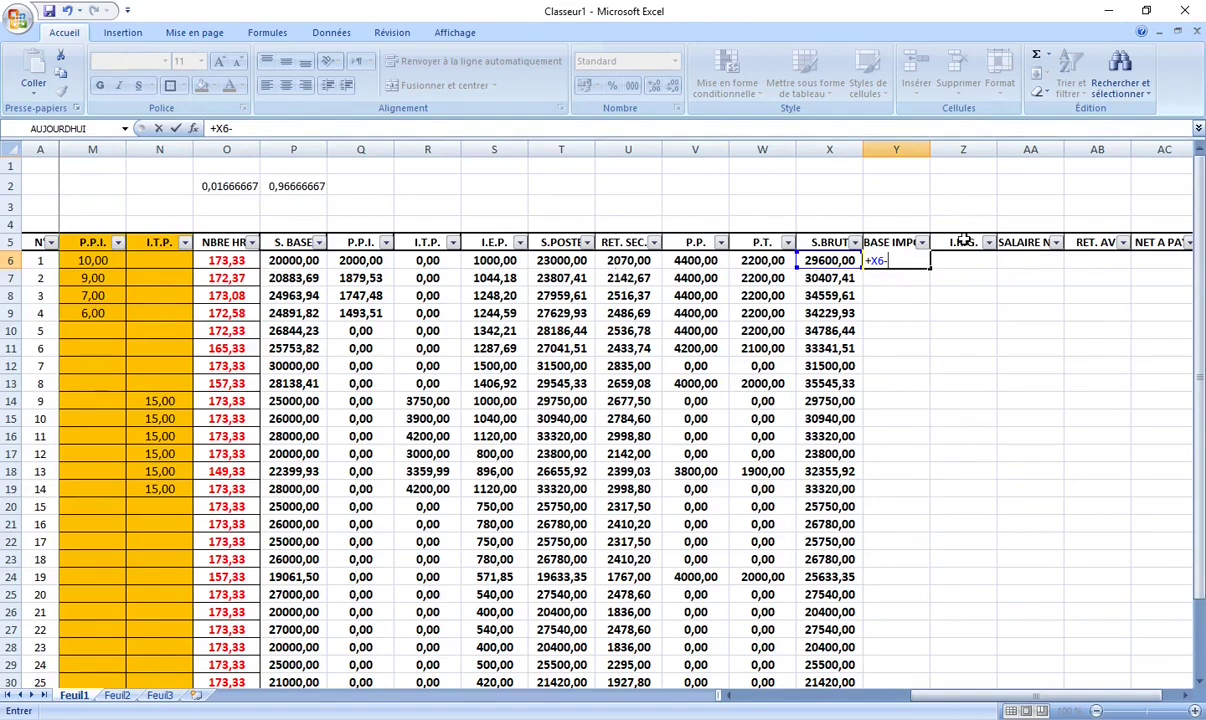
text(U6)
key(Return)
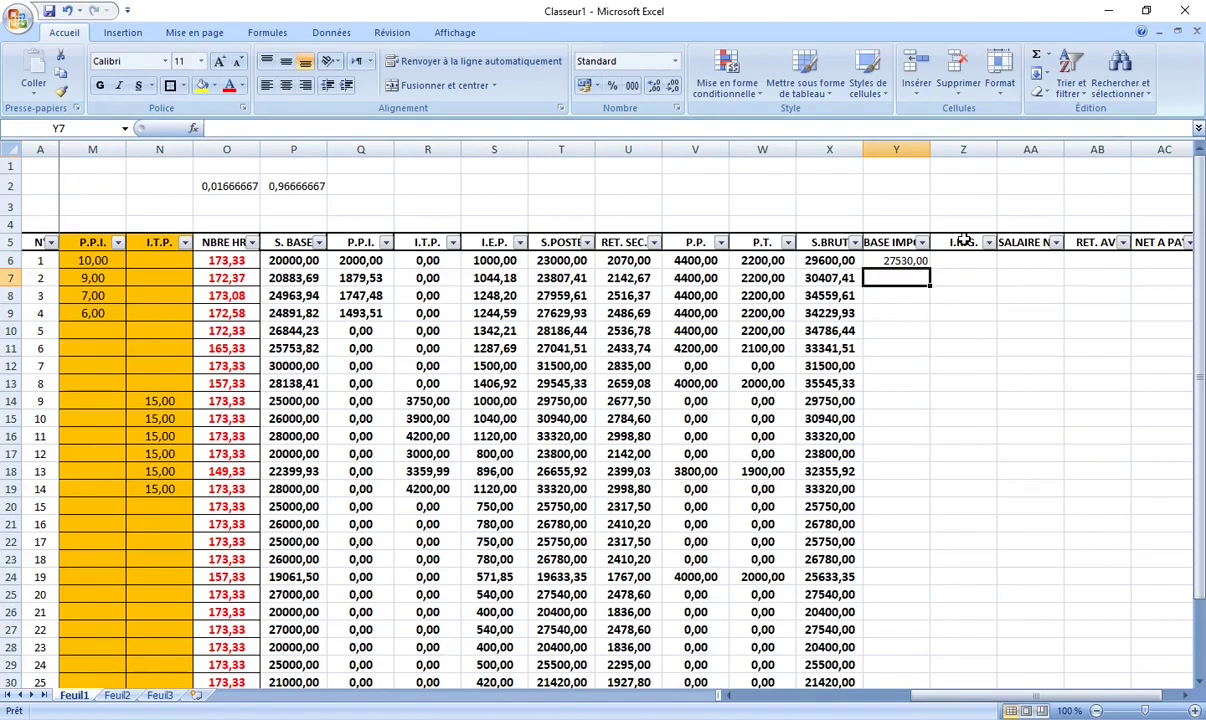
click(876, 261)
click(285, 86)
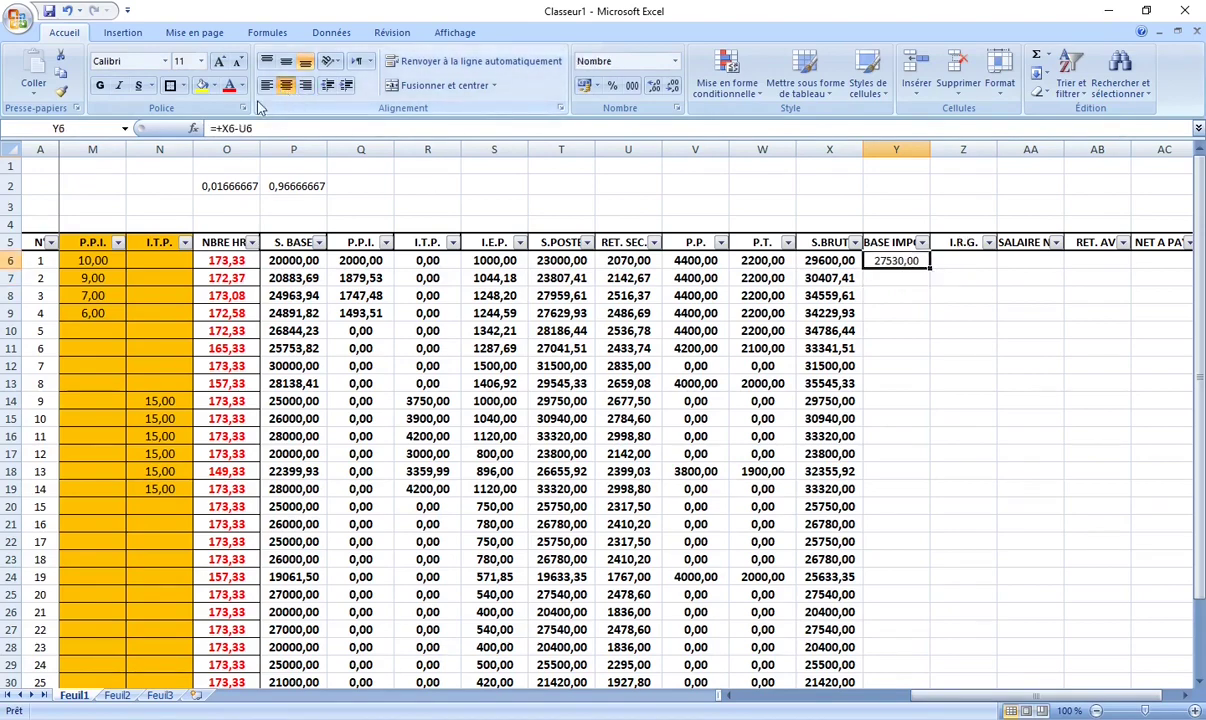
click(100, 86)
click(201, 61)
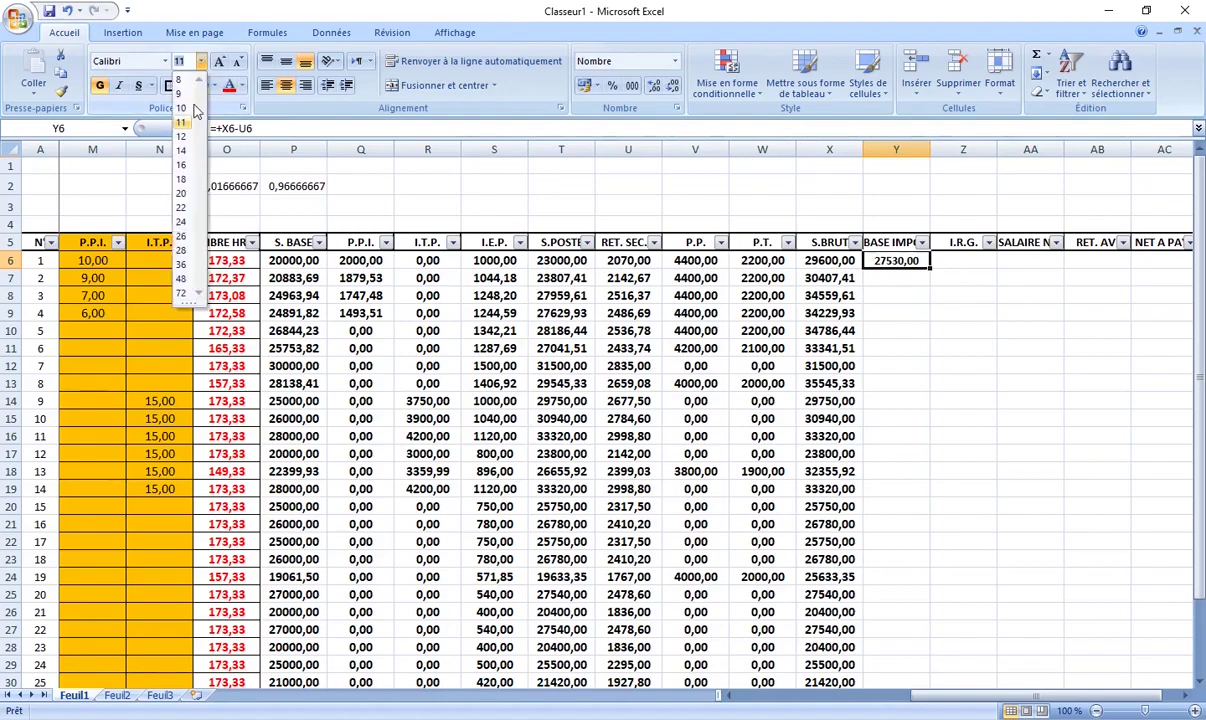
click(181, 136)
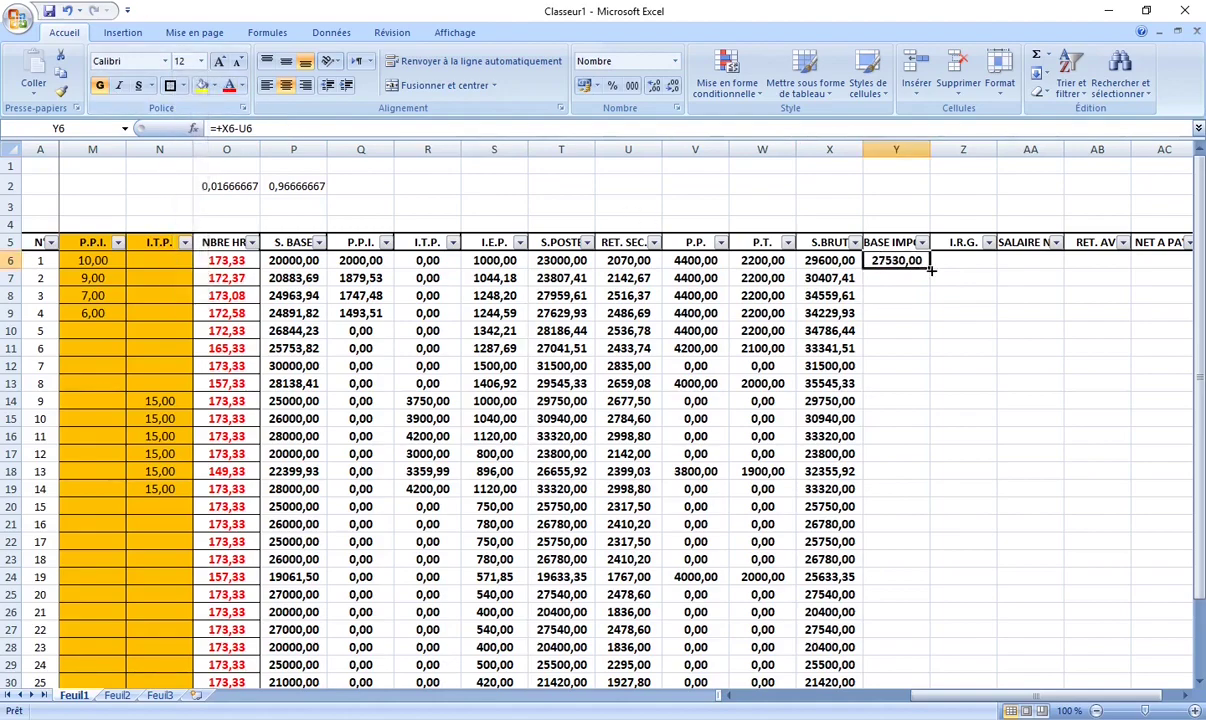
Step: Fill the taxable-base formula down to row 35, giving 27530,00 for the first employee
drag(930, 270, 896, 676)
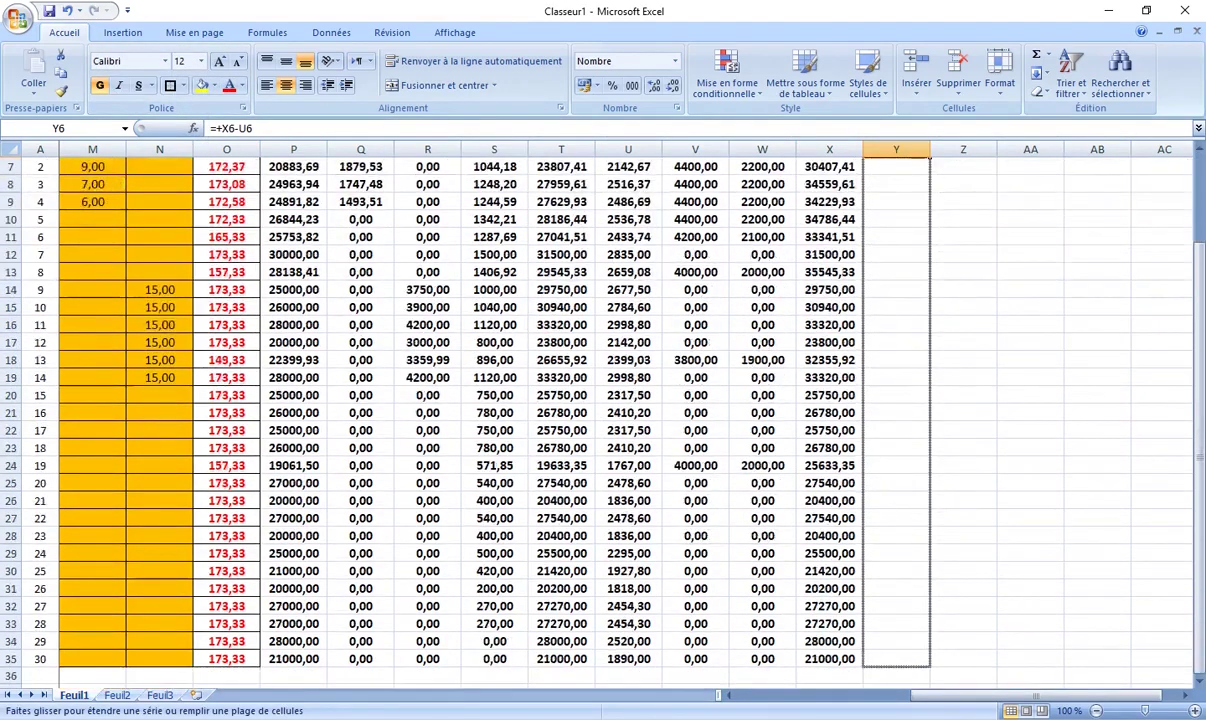
drag(918, 666, 918, 666)
click(963, 518)
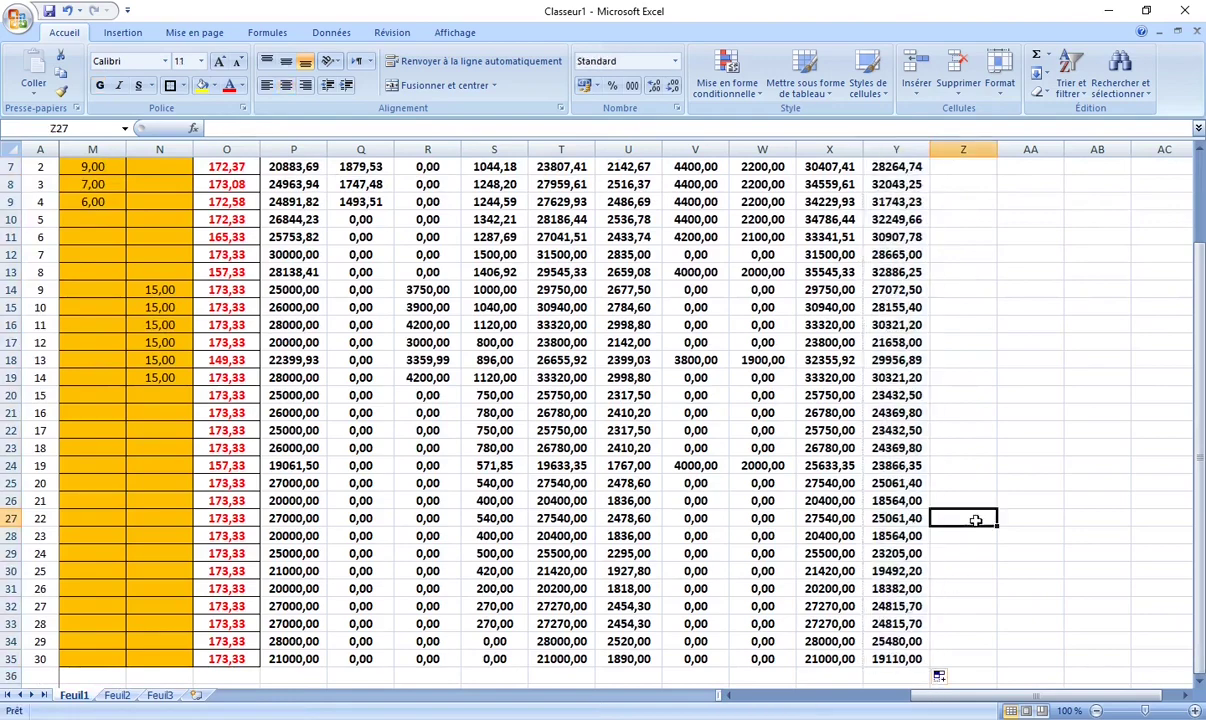
scroll(1000, 480, up, 2)
click(976, 264)
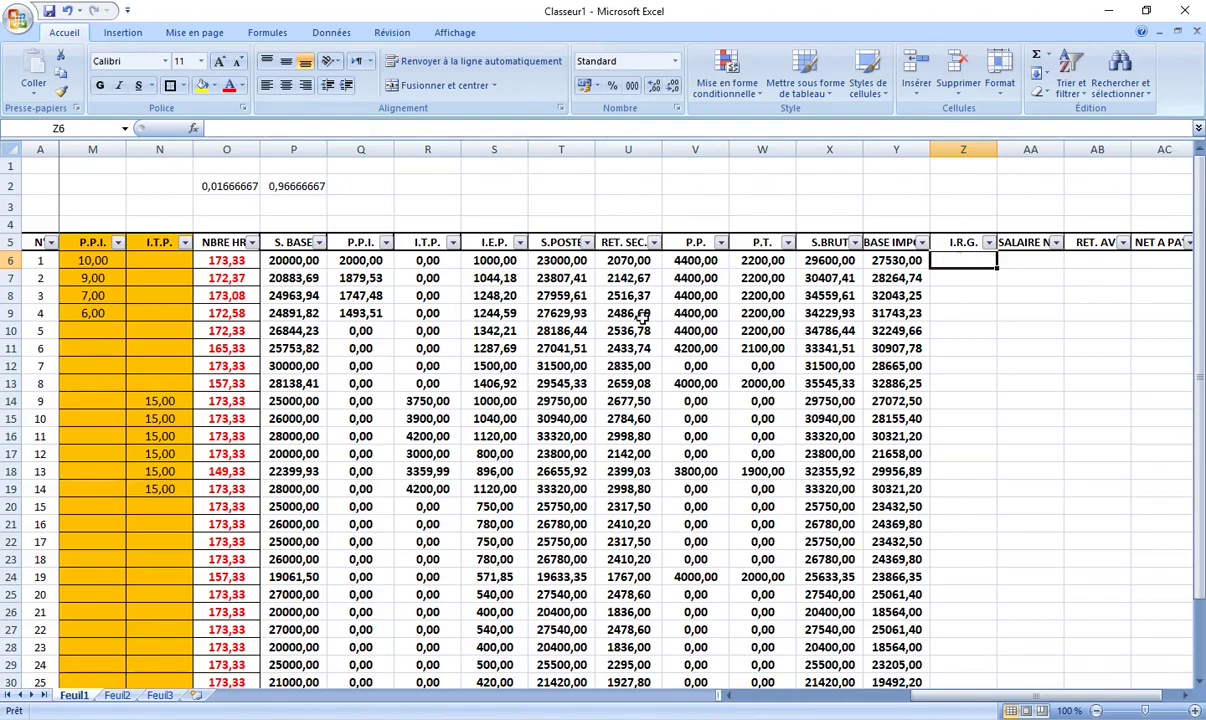
click(878, 261)
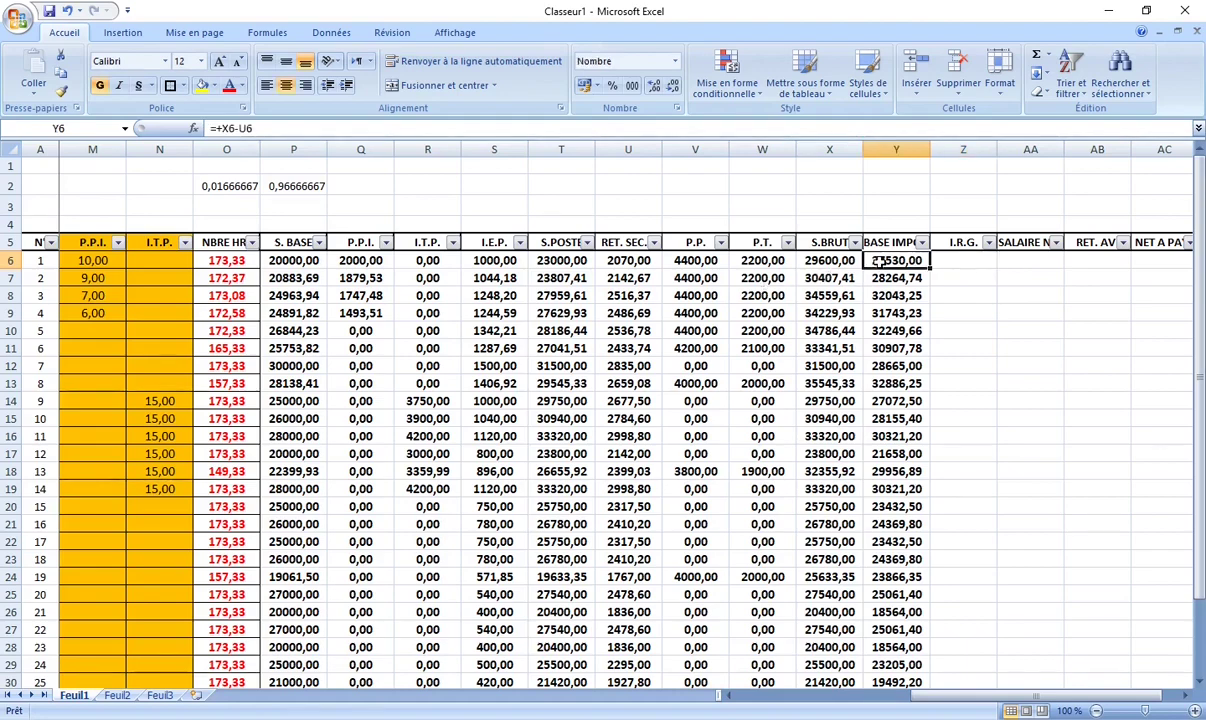
click(878, 278)
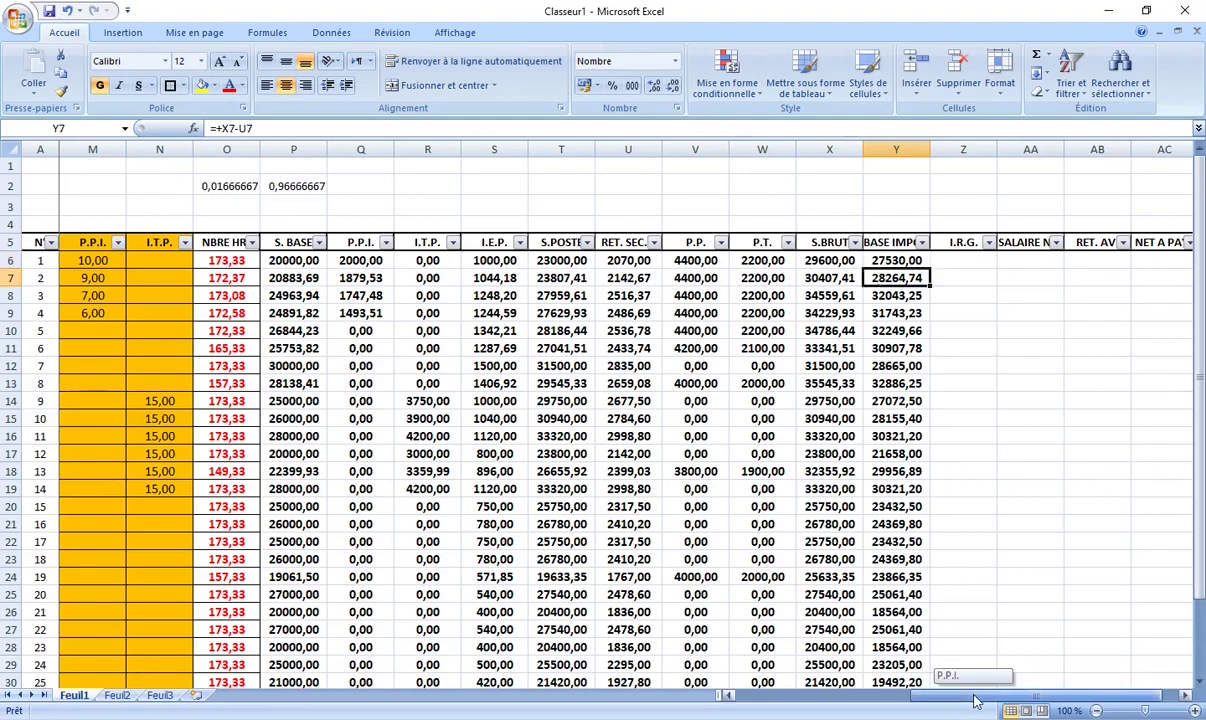
drag(975, 703, 909, 704)
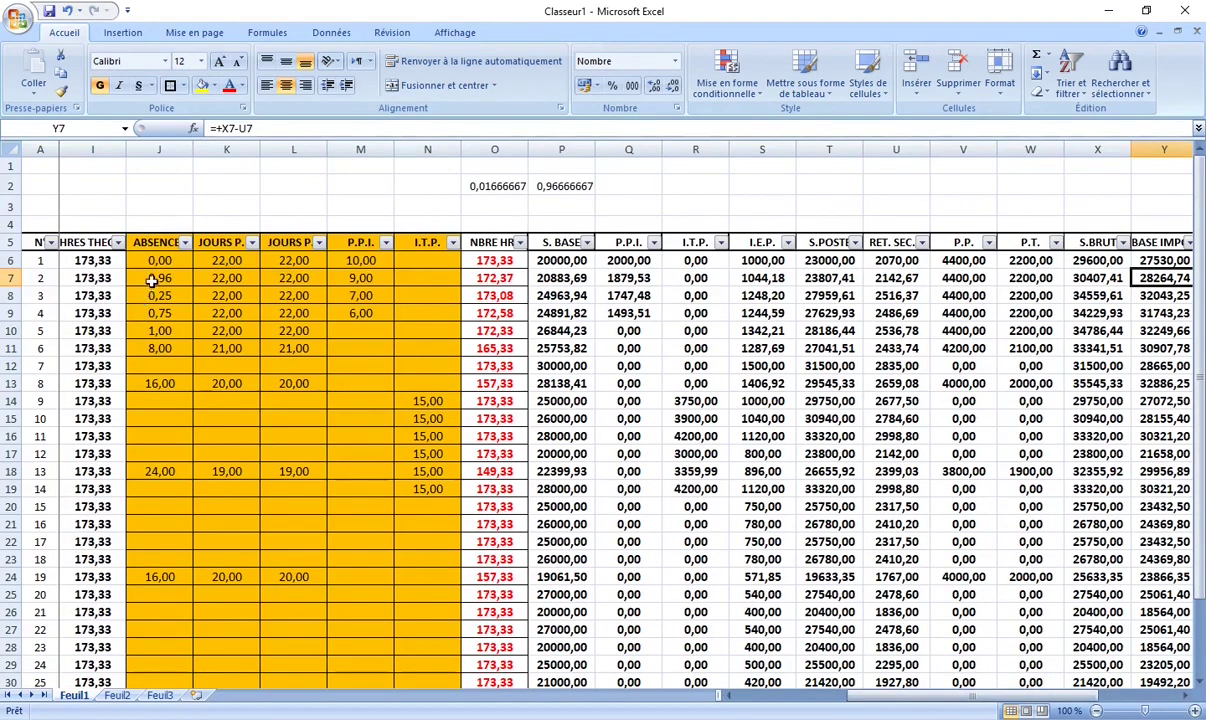
click(151, 281)
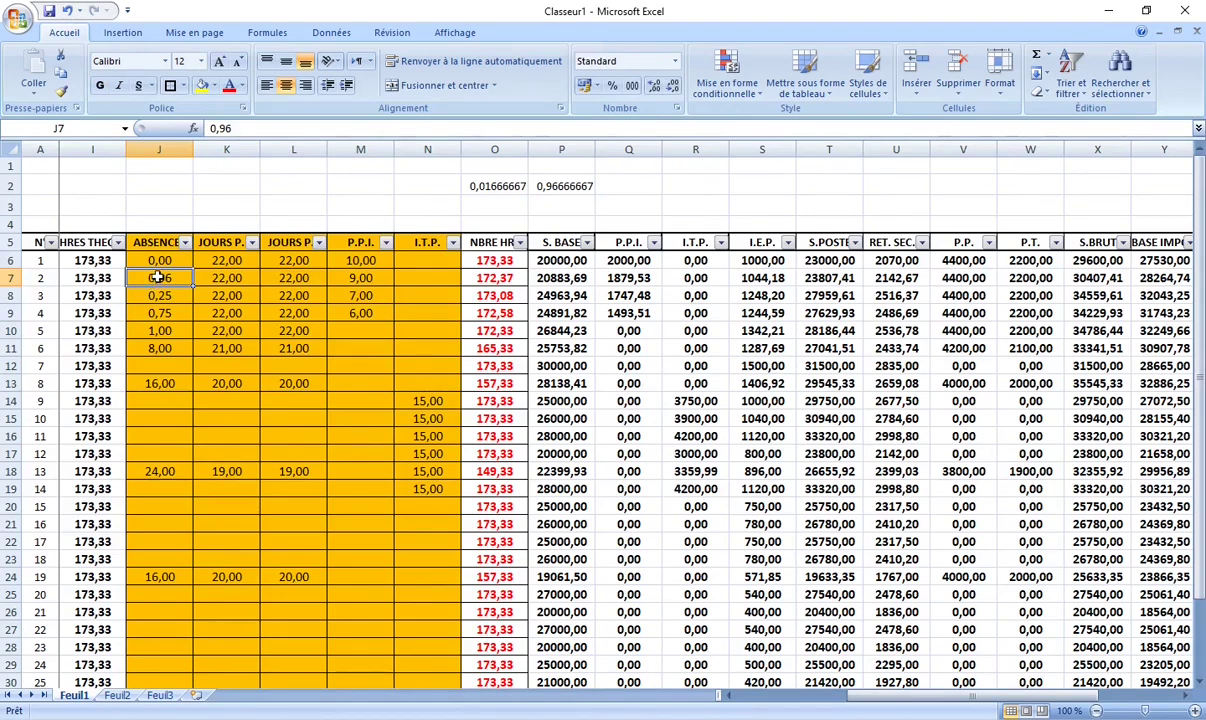
click(14, 278)
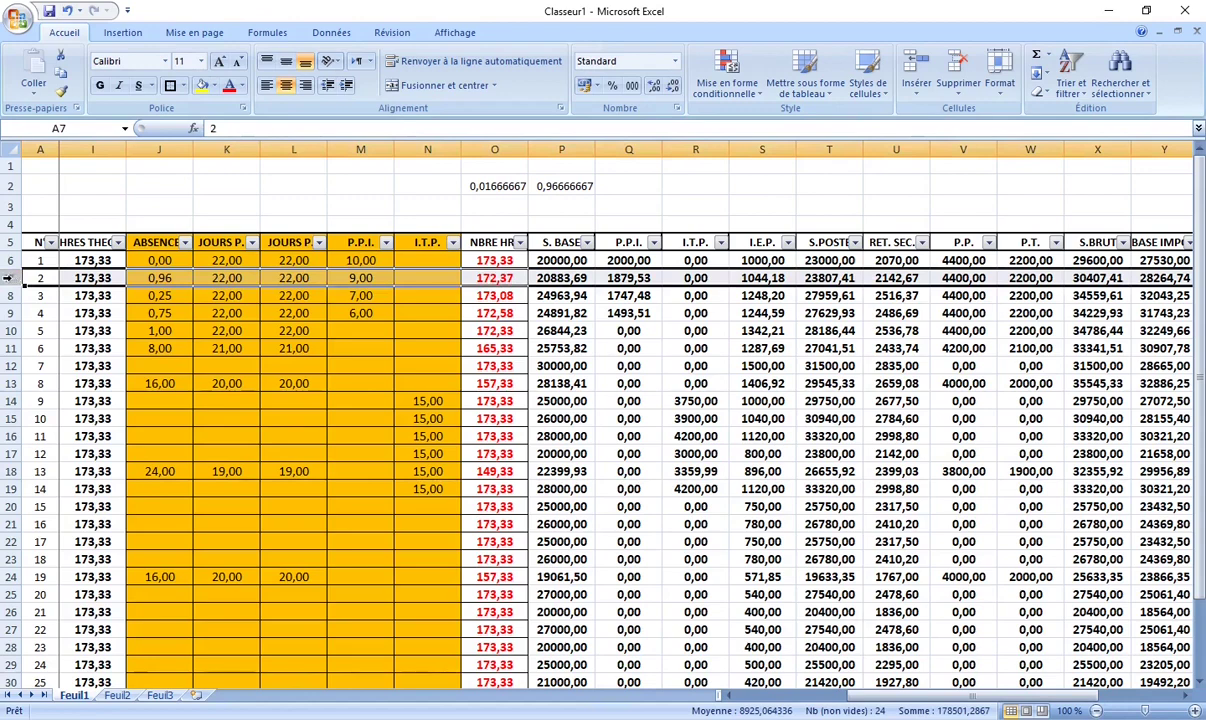
drag(905, 698, 925, 700)
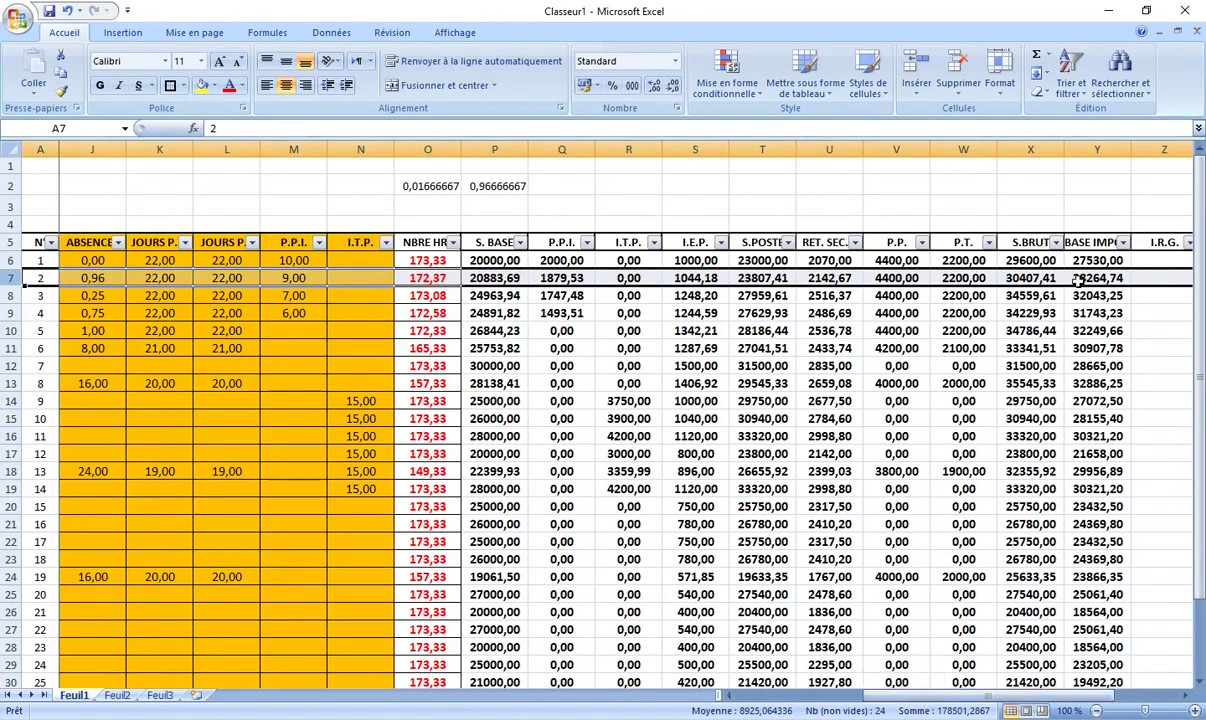
click(97, 279)
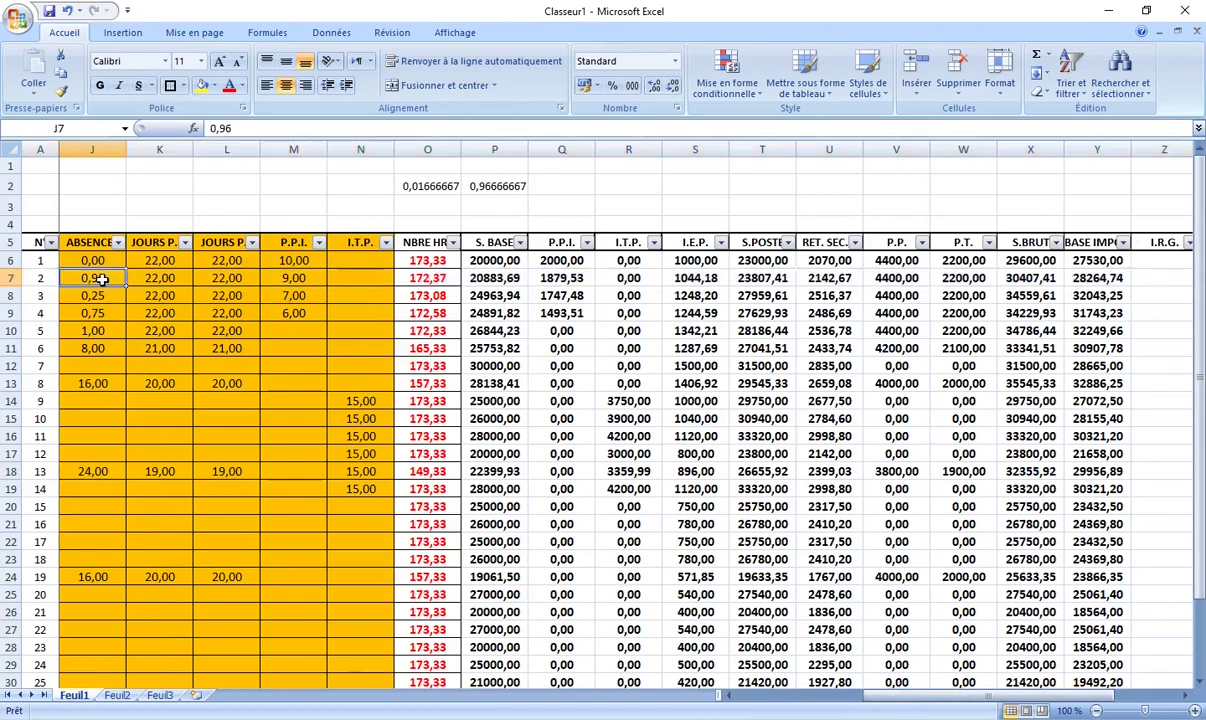
text(0)
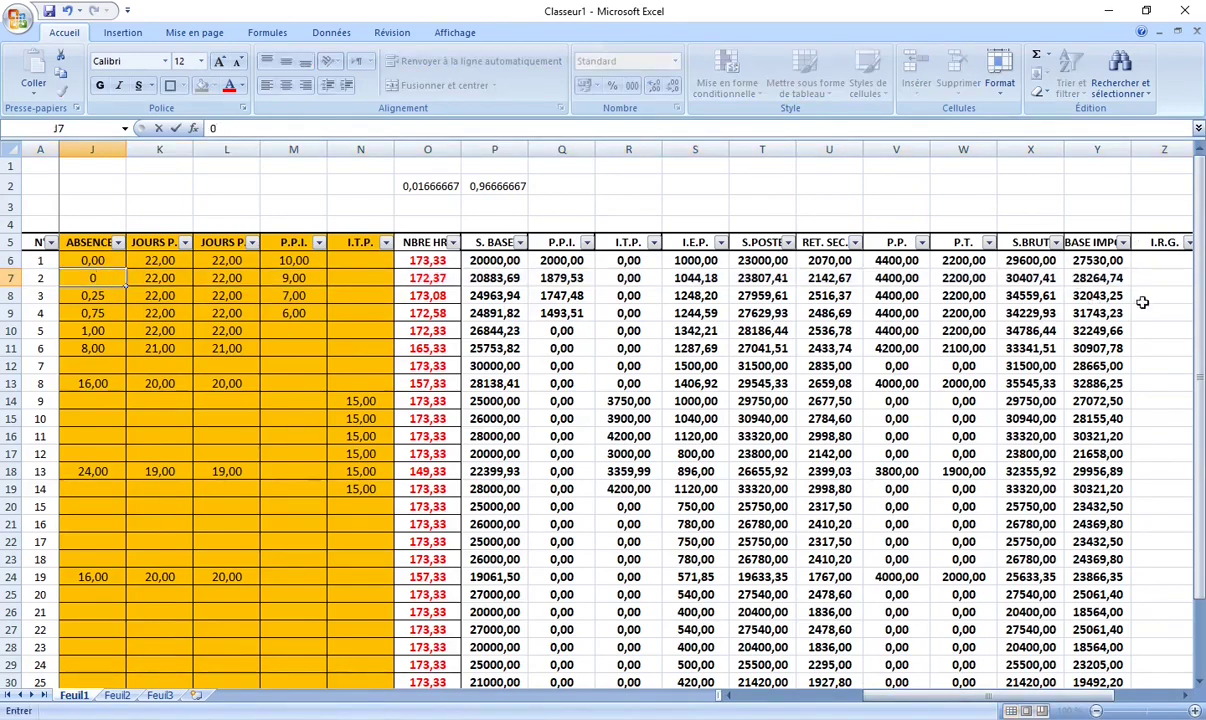
click(1170, 296)
click(1098, 279)
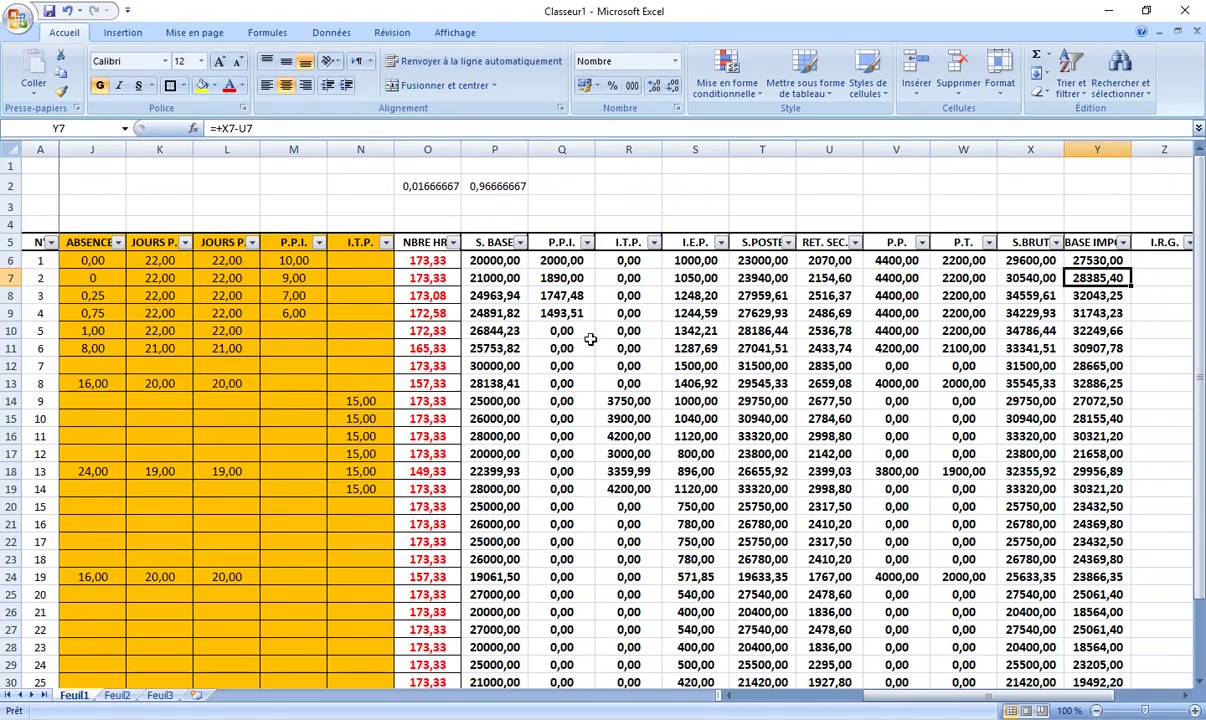
click(86, 278)
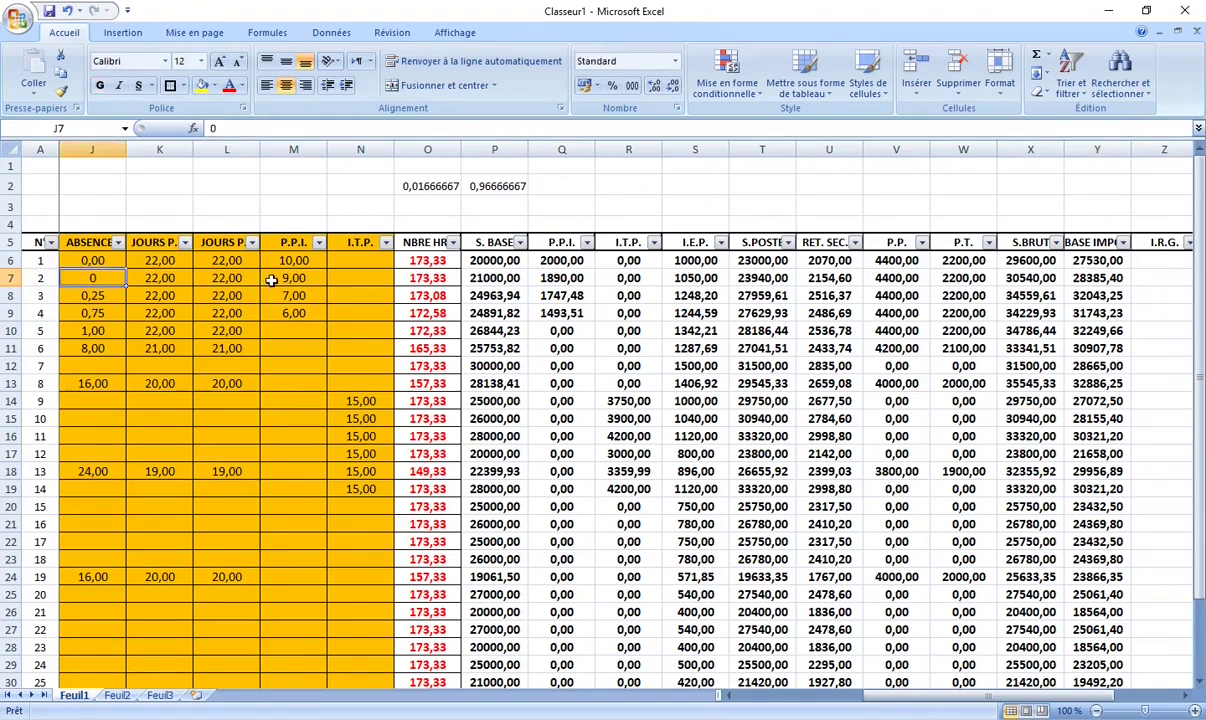
text(0,96)
key(Up)
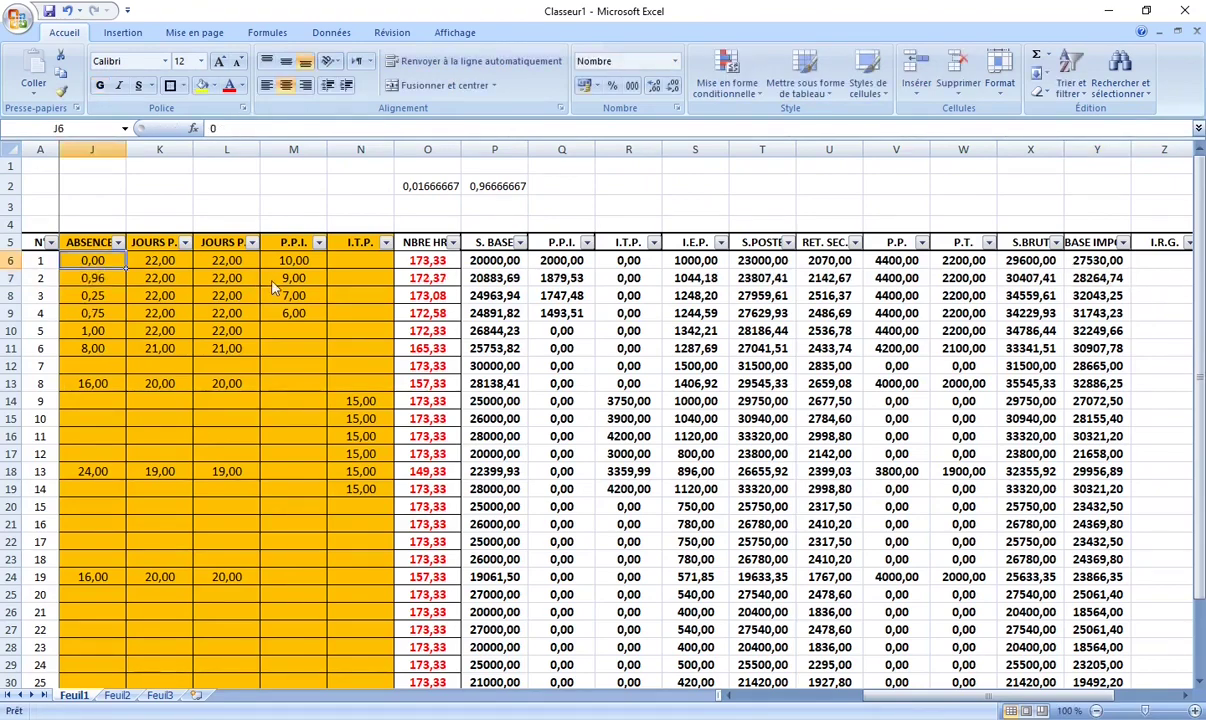
key(Down)
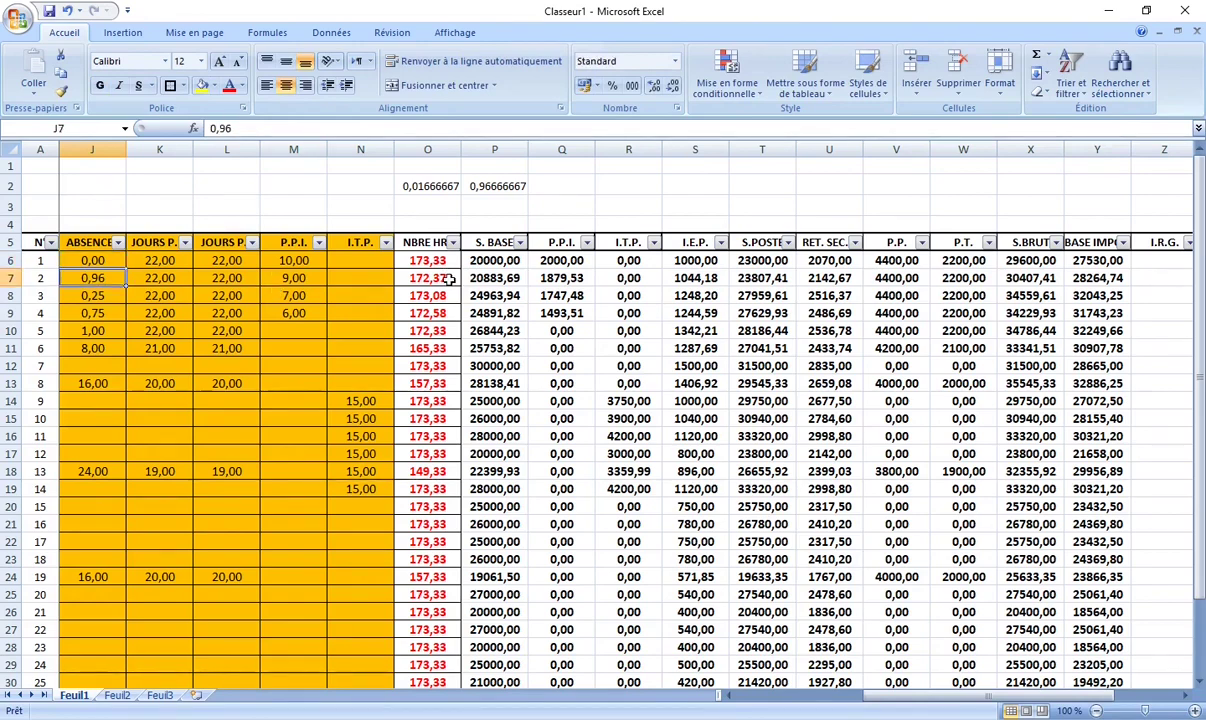
click(449, 280)
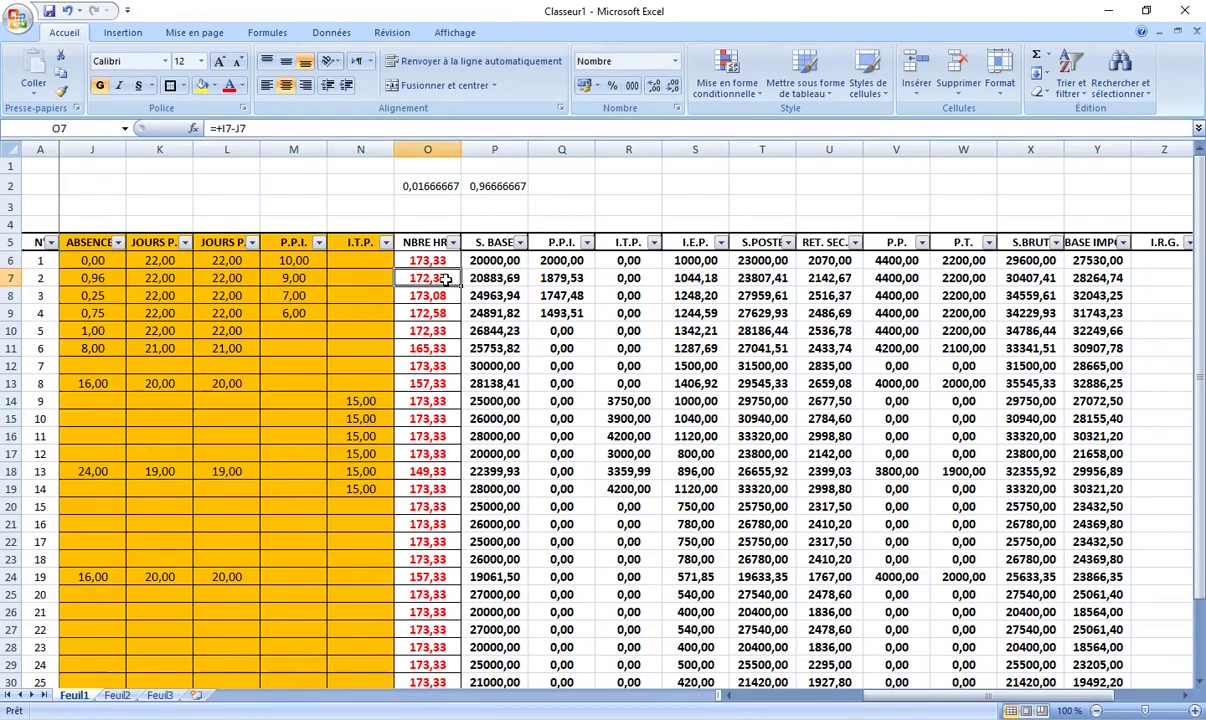
click(1156, 280)
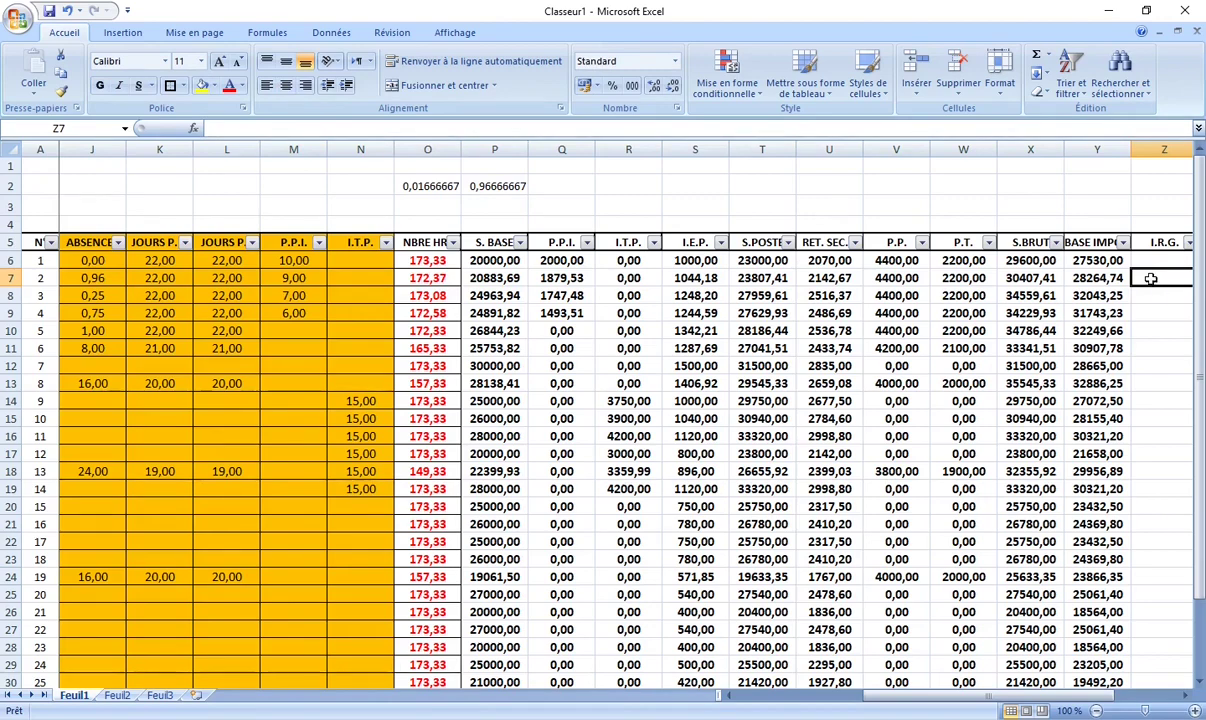
click(306, 298)
click(306, 314)
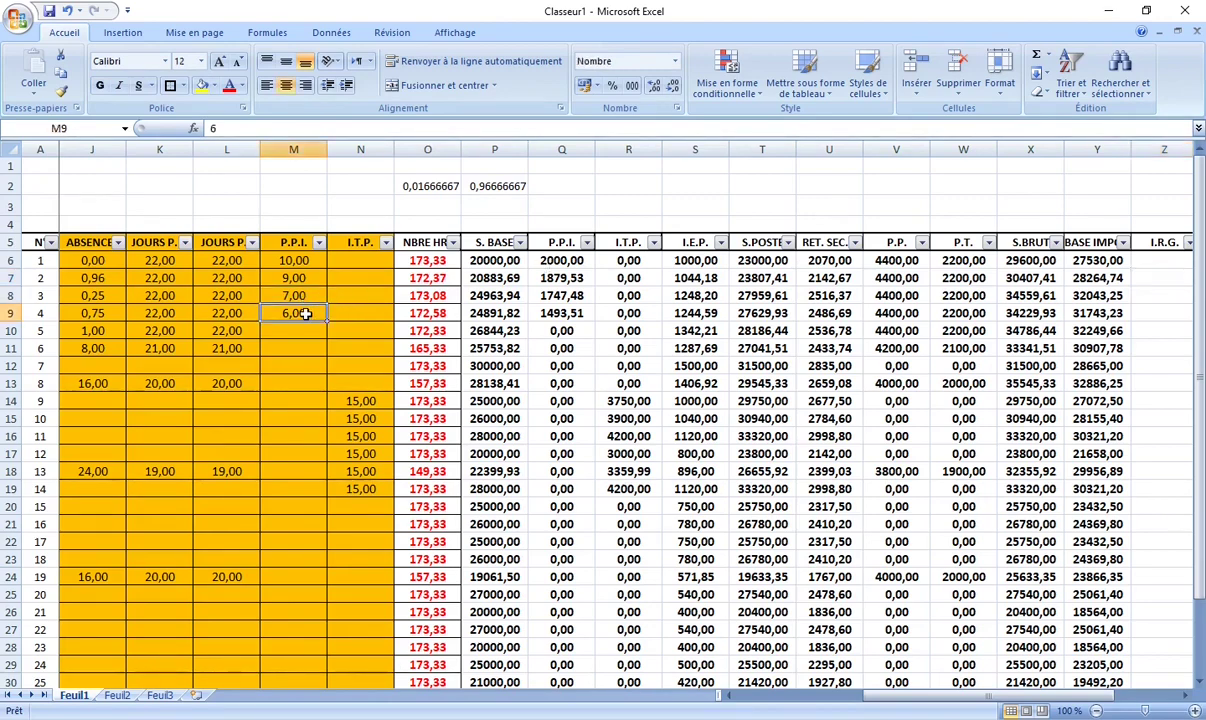
drag(88, 261, 76, 580)
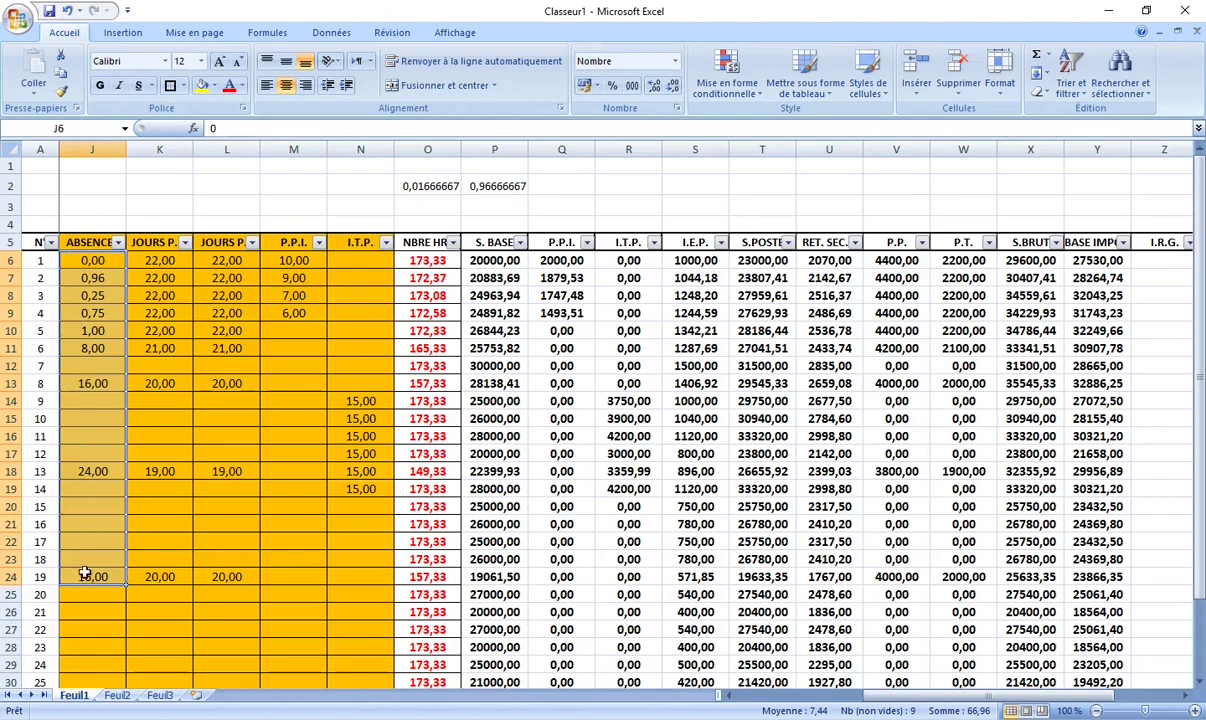
click(95, 577)
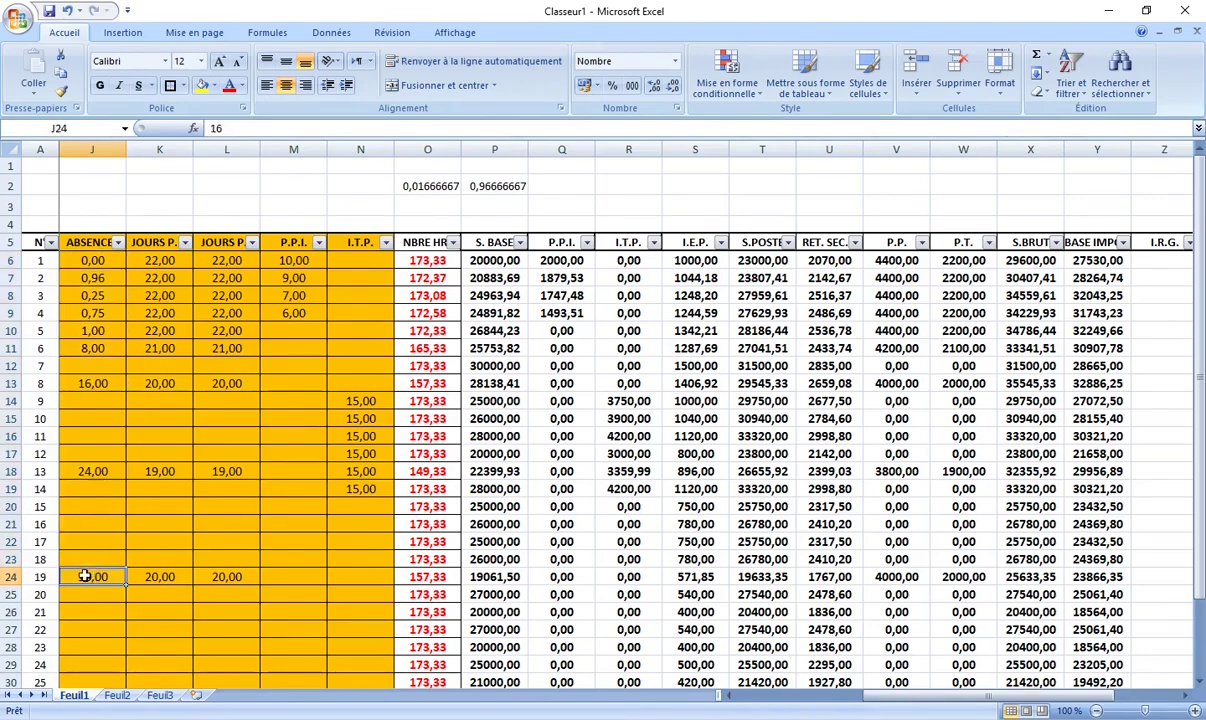
click(7, 577)
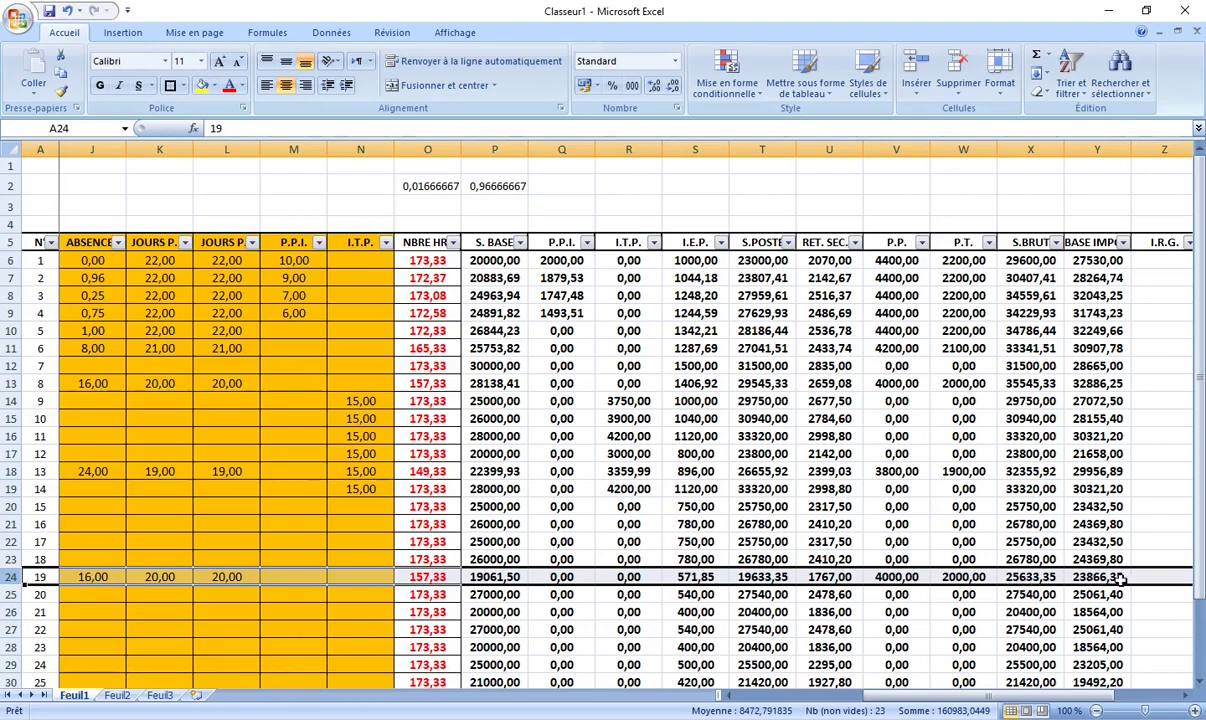
click(1092, 577)
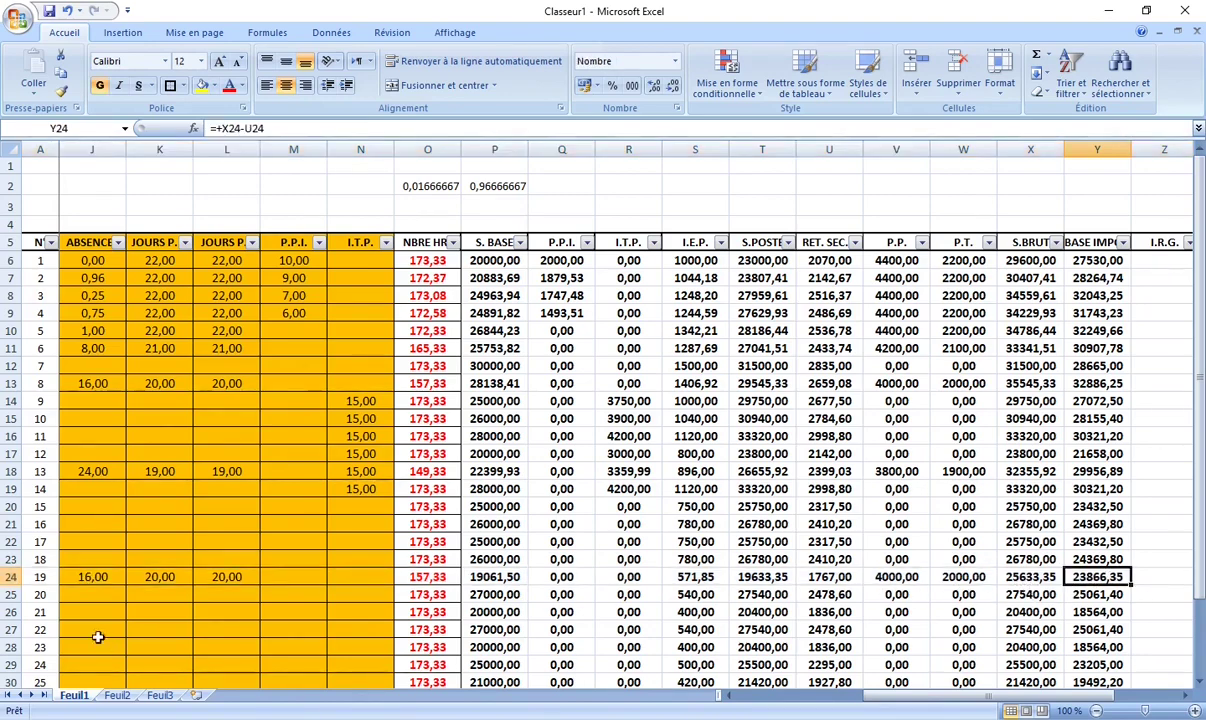
click(85, 580)
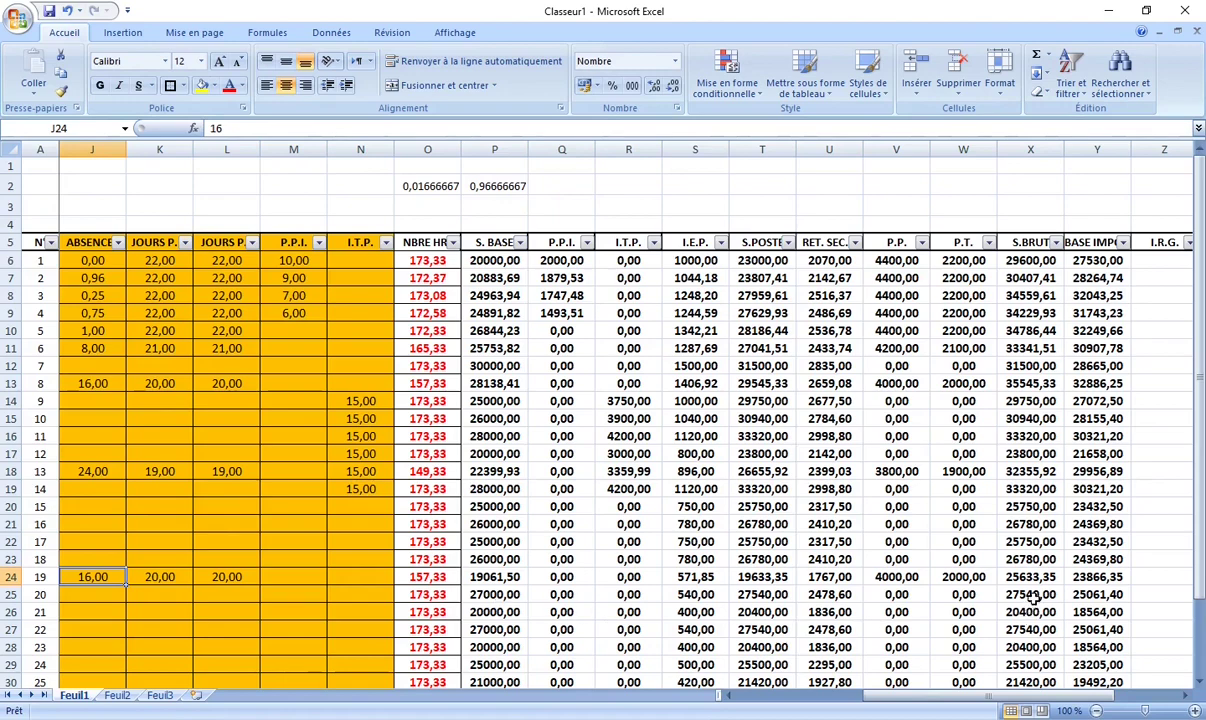
click(1100, 578)
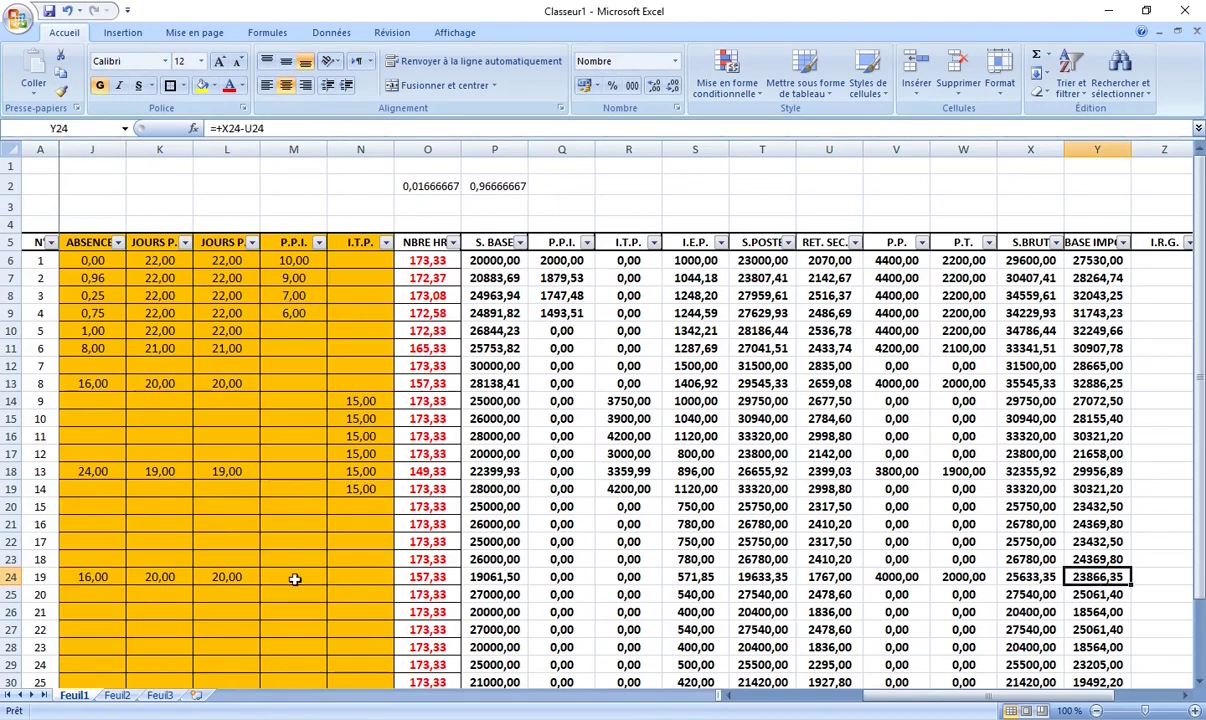
click(86, 576)
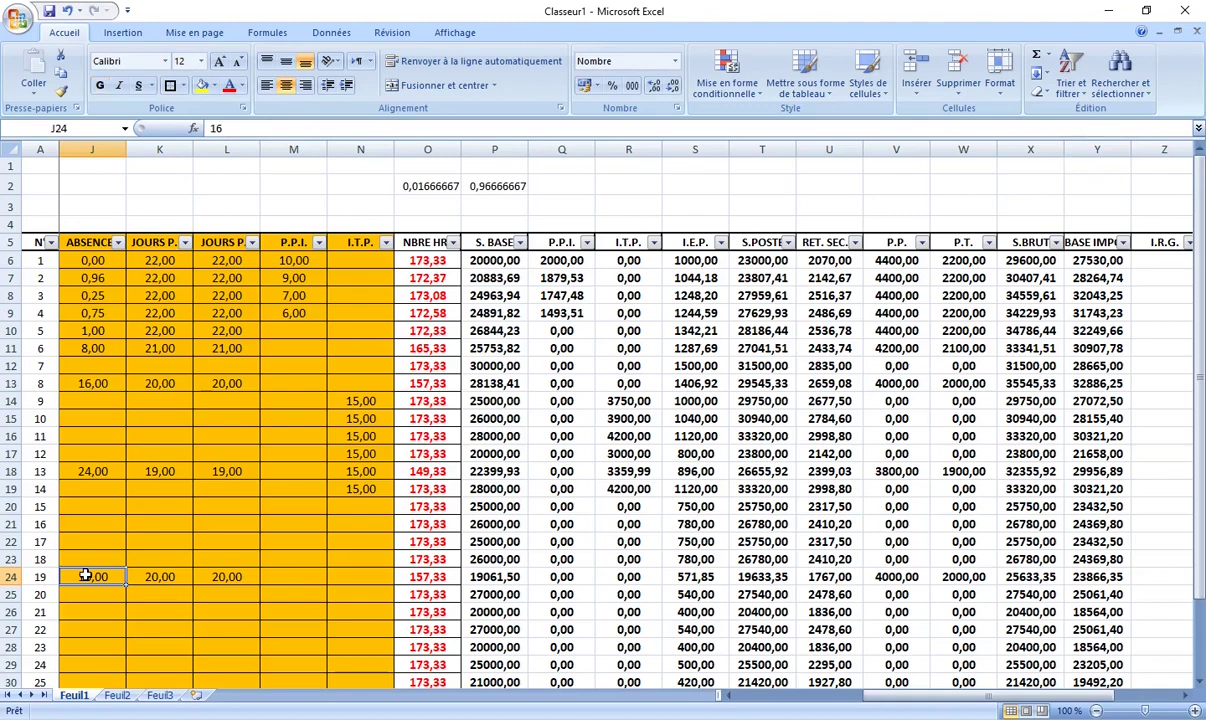
key(Delete)
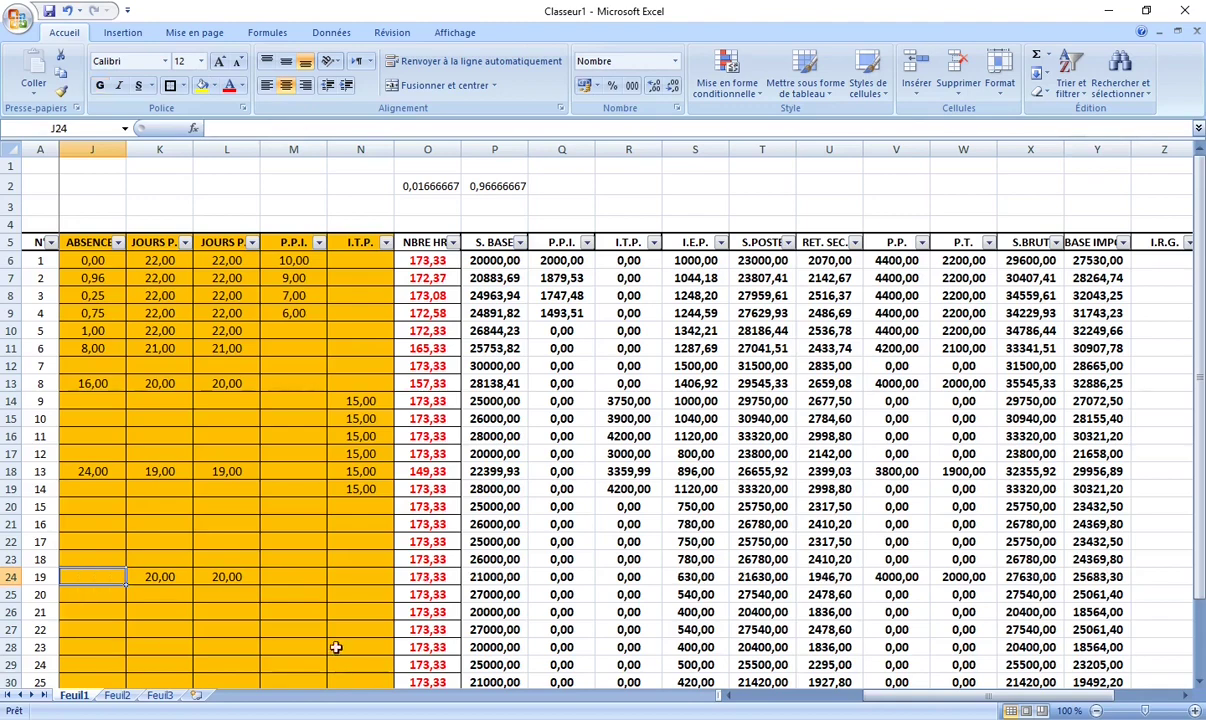
click(1078, 577)
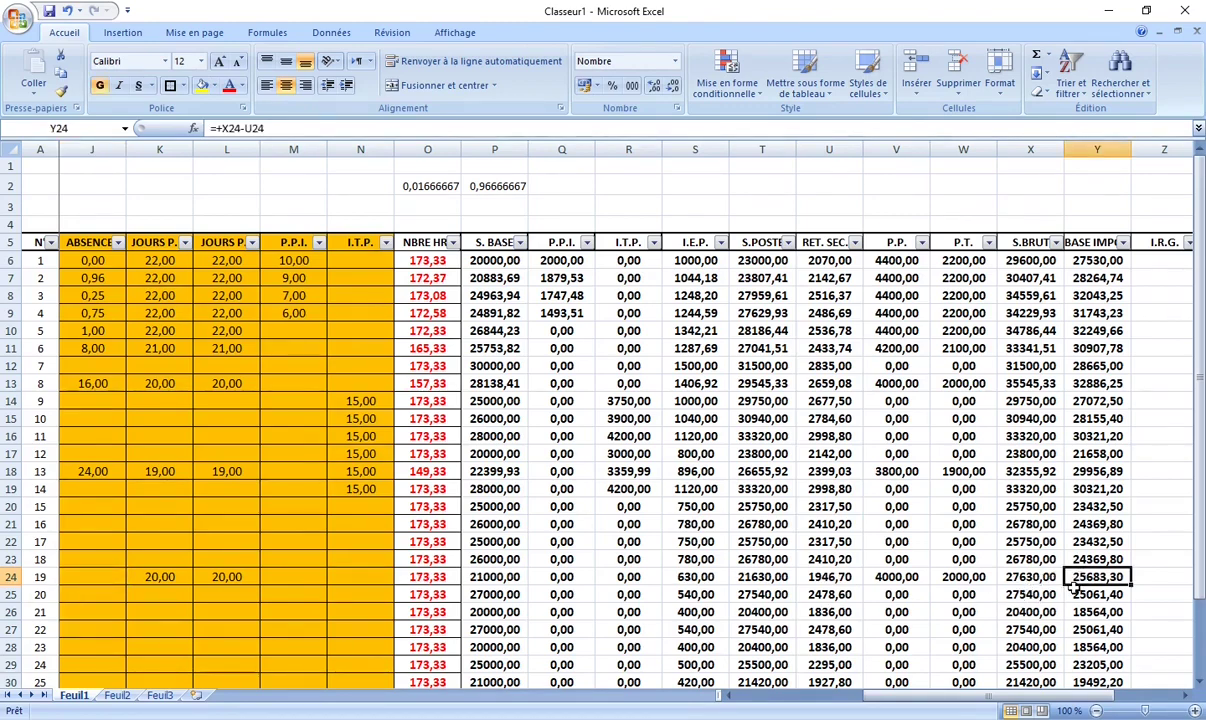
scroll(1122, 570, down, 1)
scroll(1122, 570, down, 3)
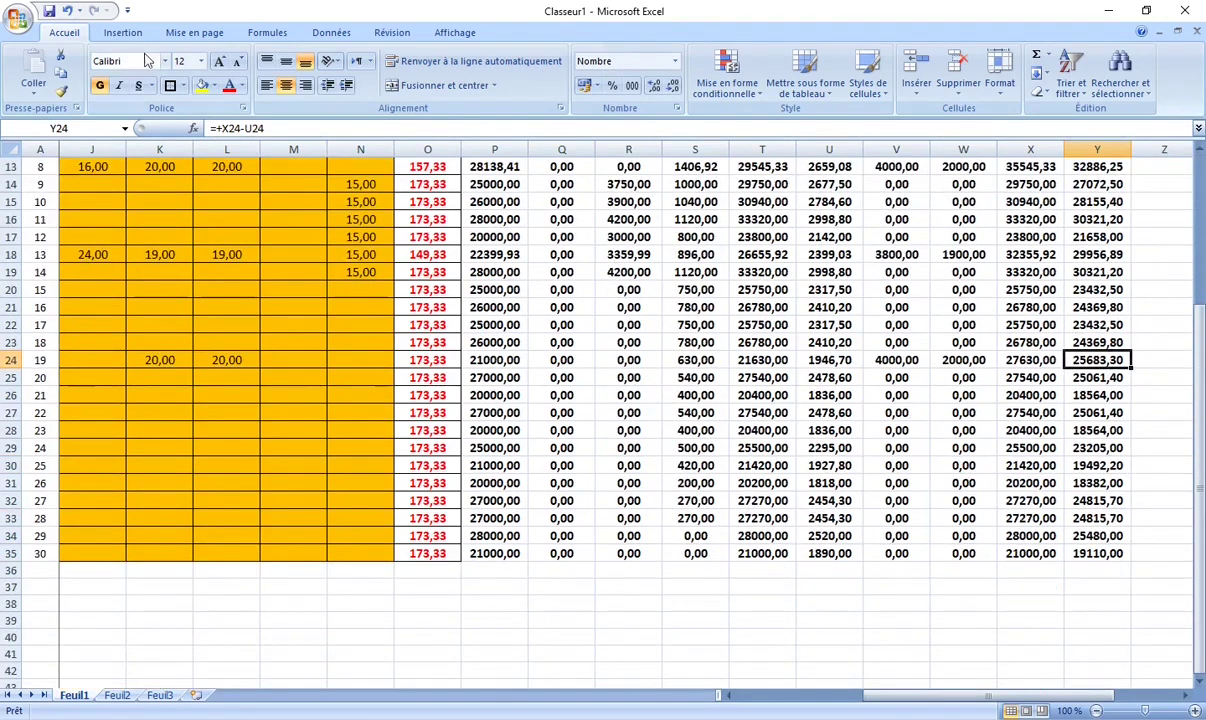
click(67, 11)
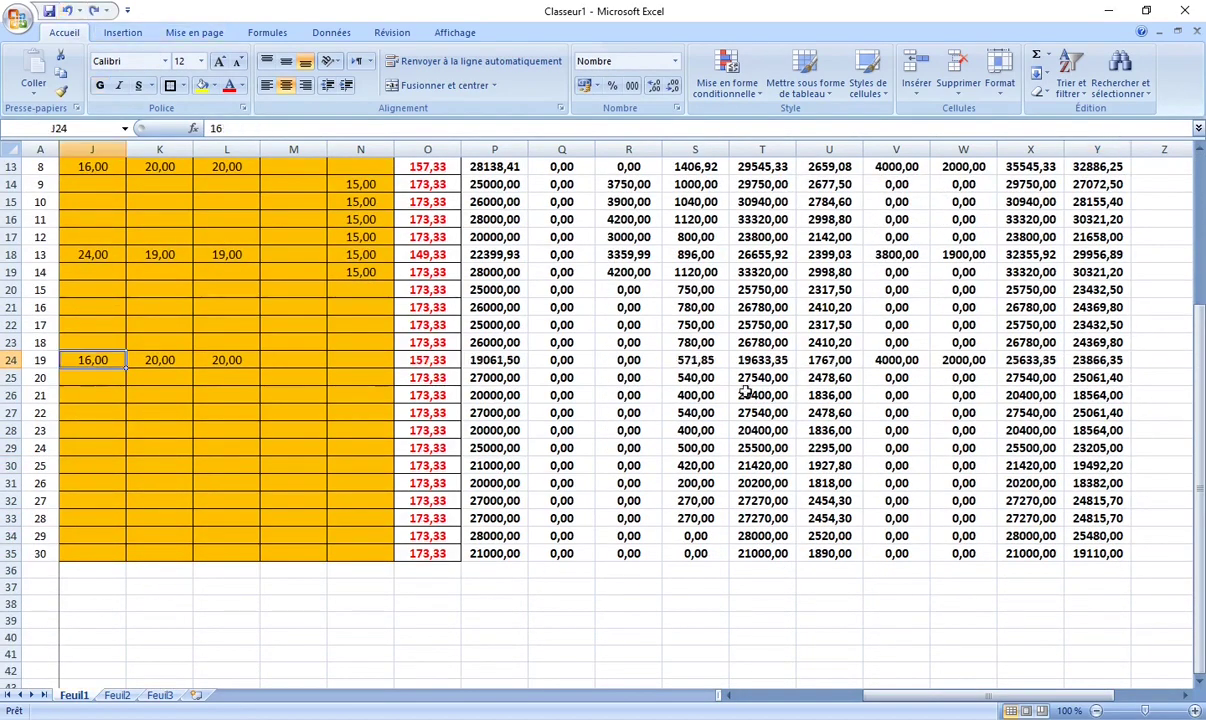
click(11, 360)
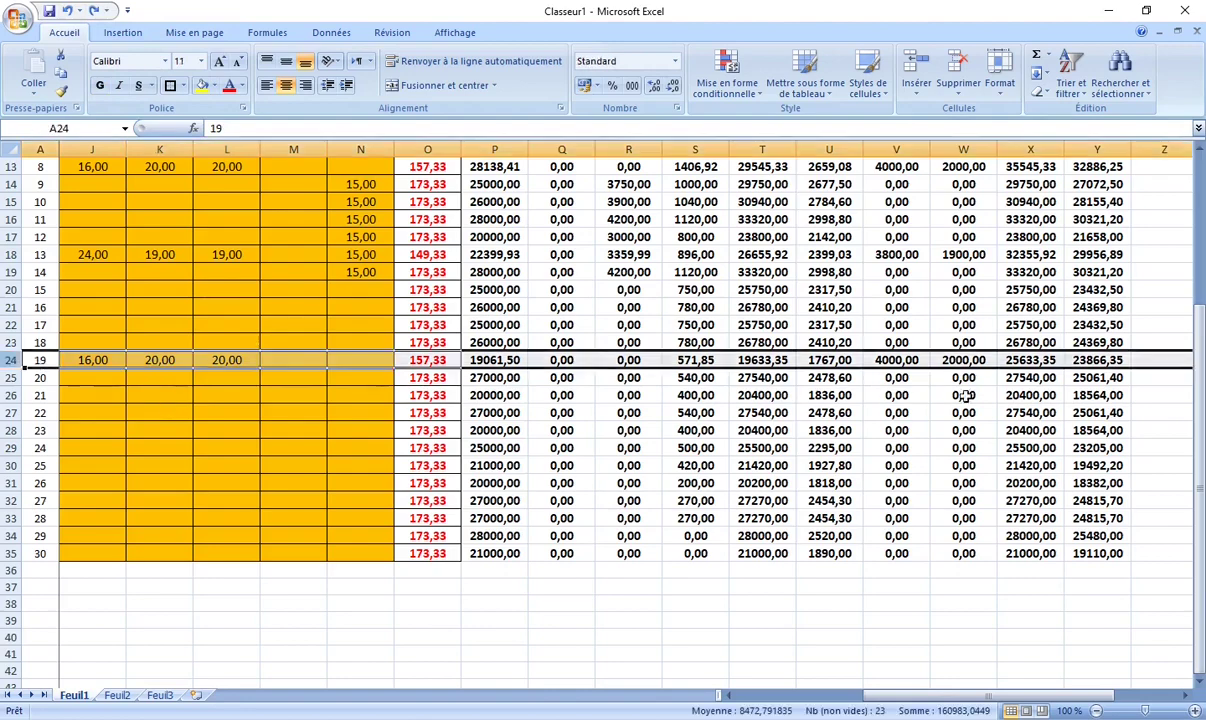
click(1097, 360)
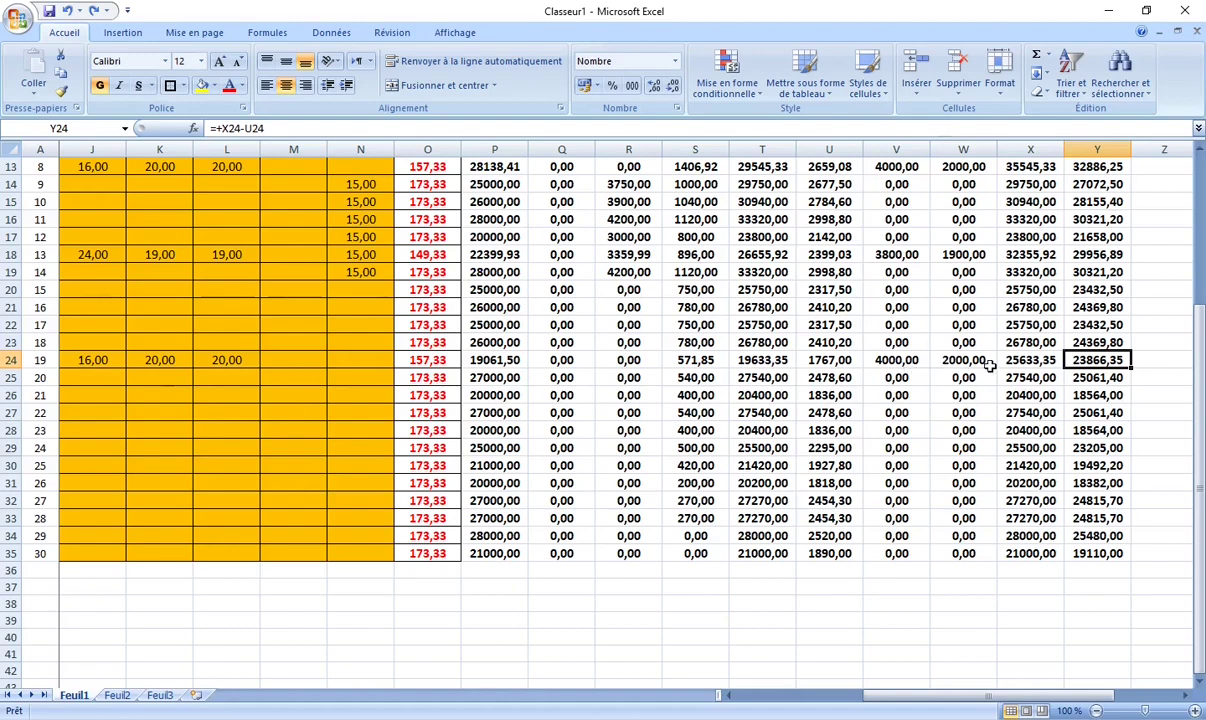
scroll(960, 355, up, 3)
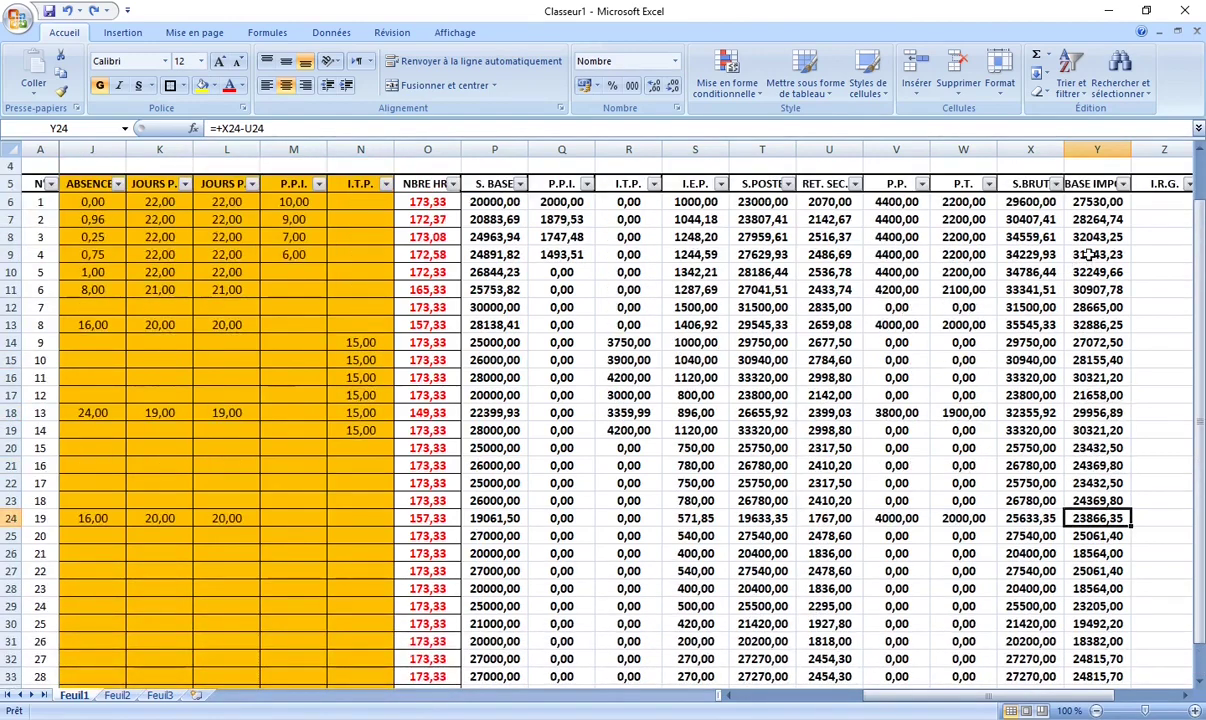
click(1184, 695)
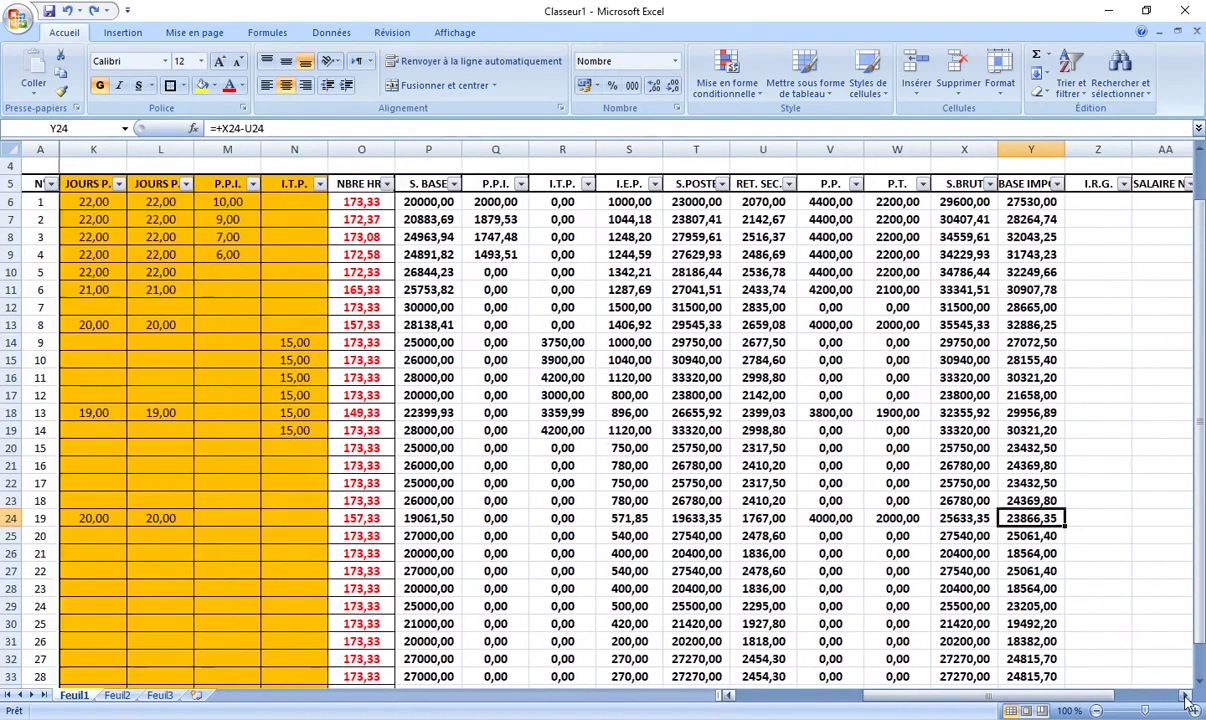
click(1184, 695)
click(1184, 695)
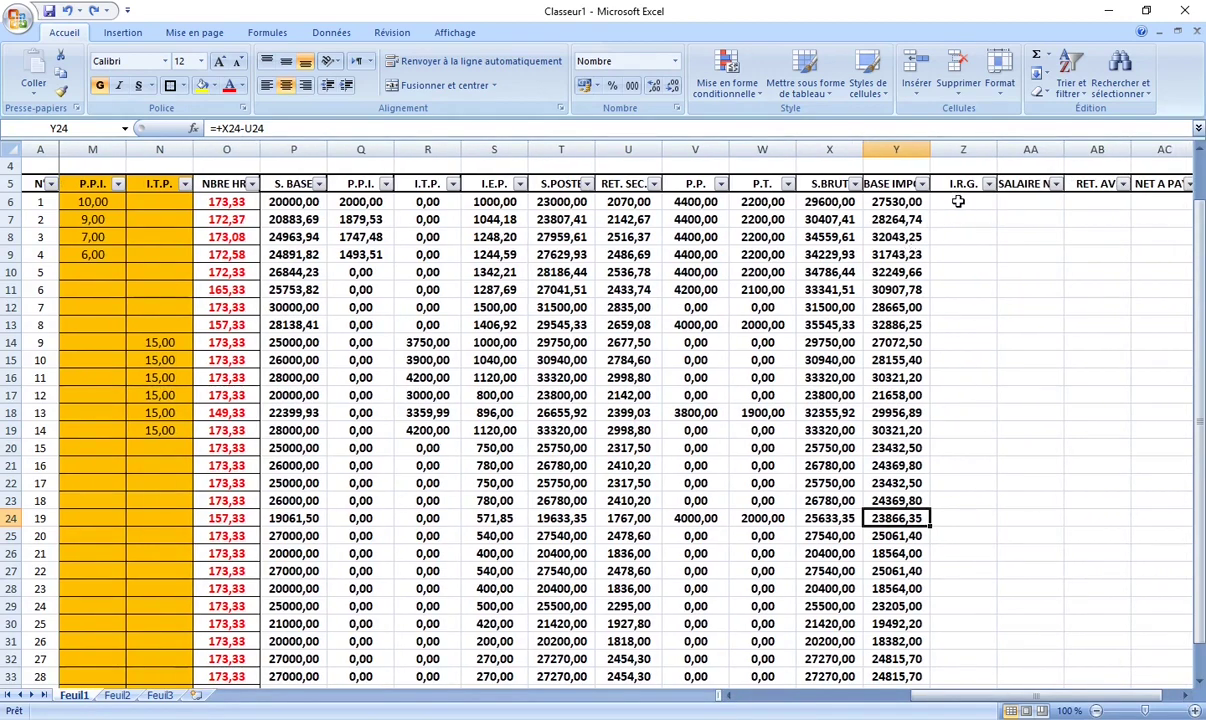
click(958, 201)
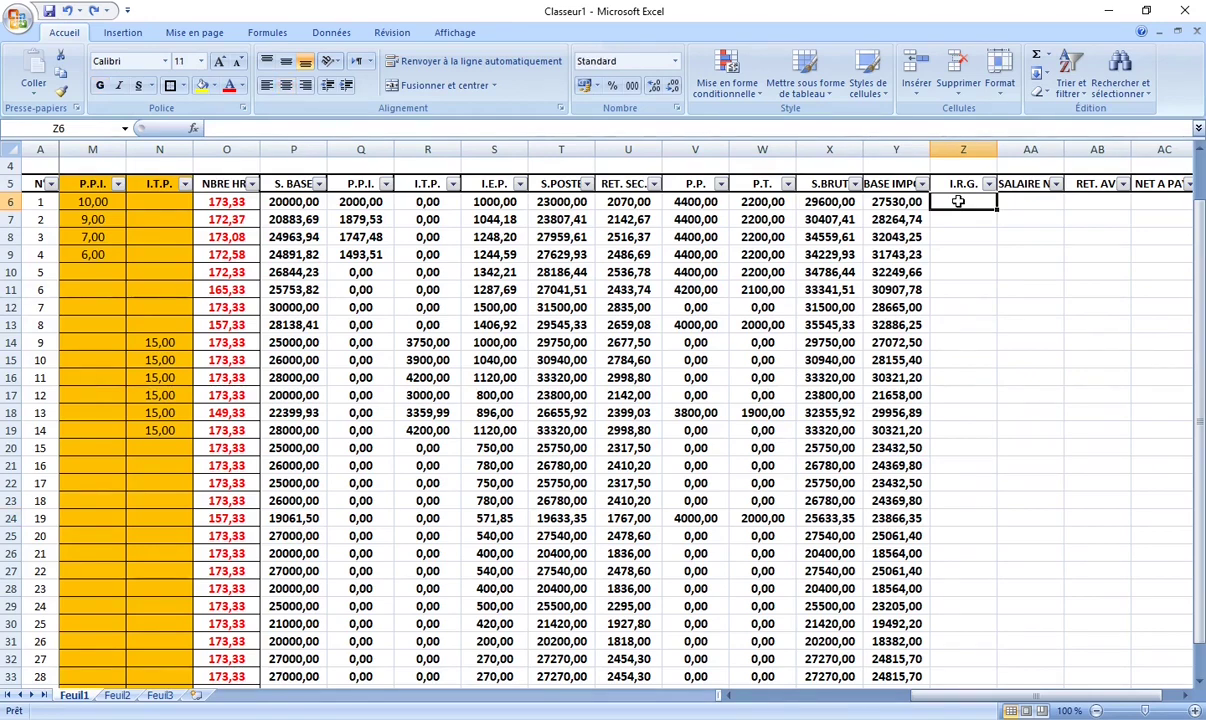
drag(958, 201, 958, 641)
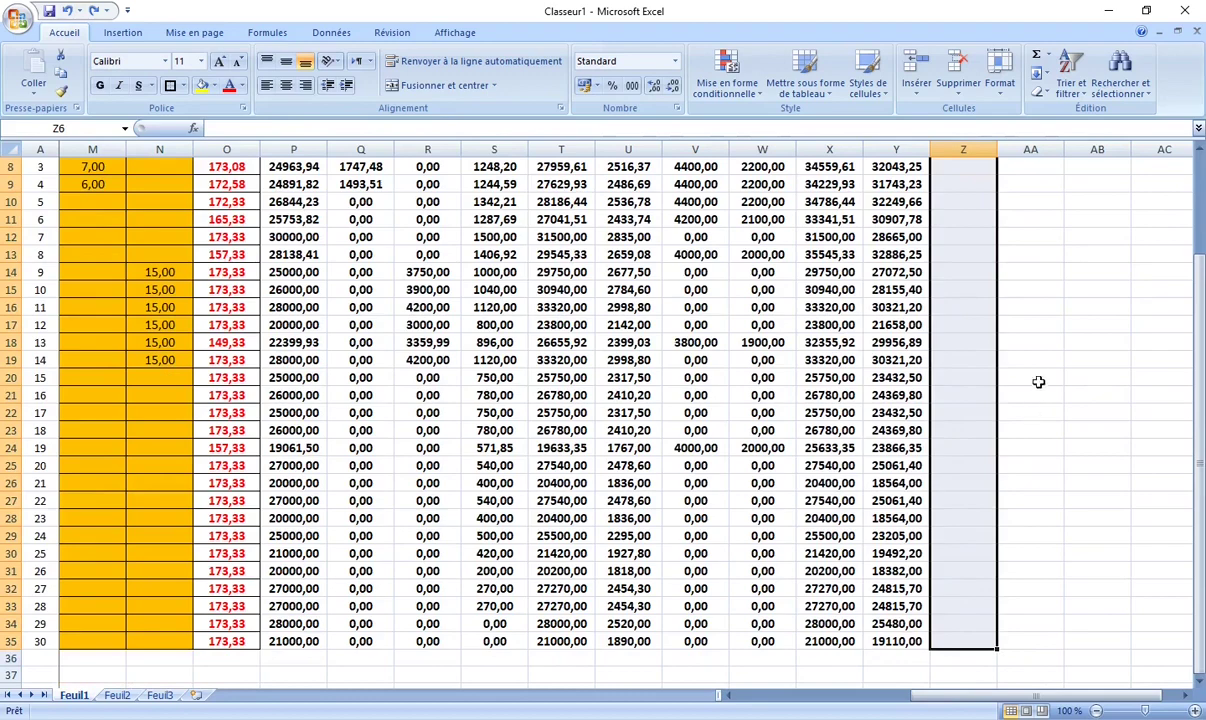
click(1038, 381)
scroll(1000, 290, up, 3)
click(950, 260)
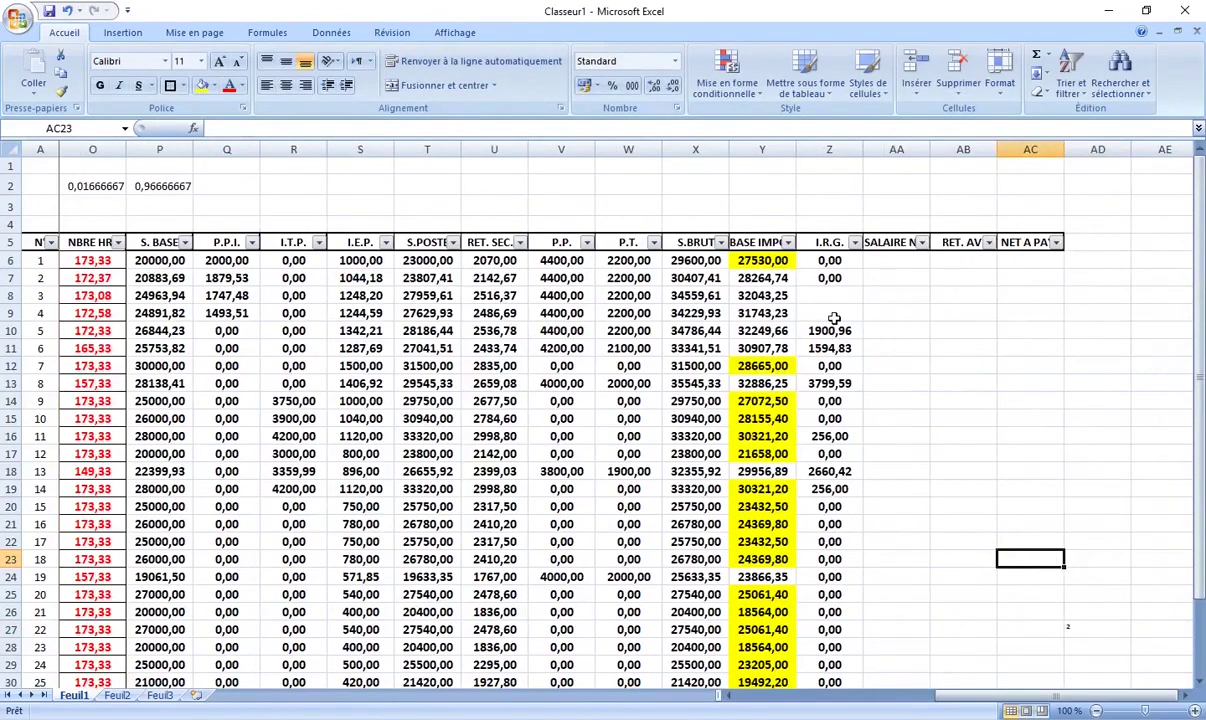
click(834, 318)
scroll(834, 400, down, 1)
scroll(834, 480, down, 3)
scroll(826, 465, up, 4)
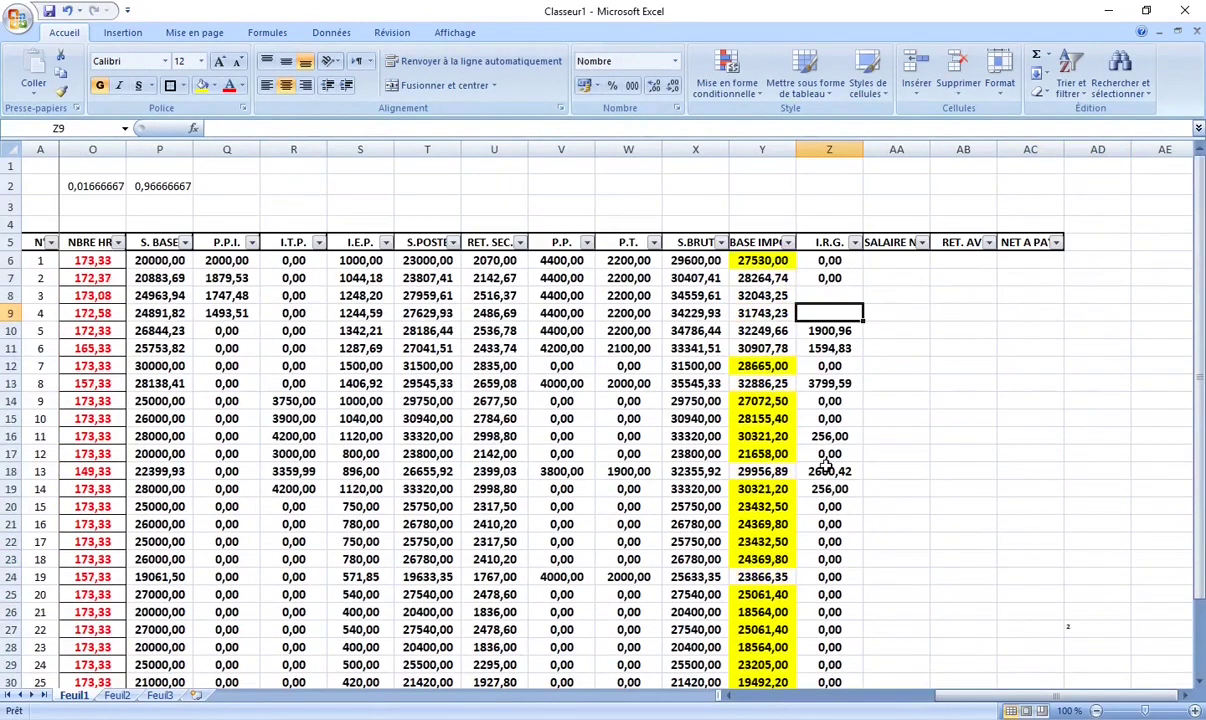
click(842, 293)
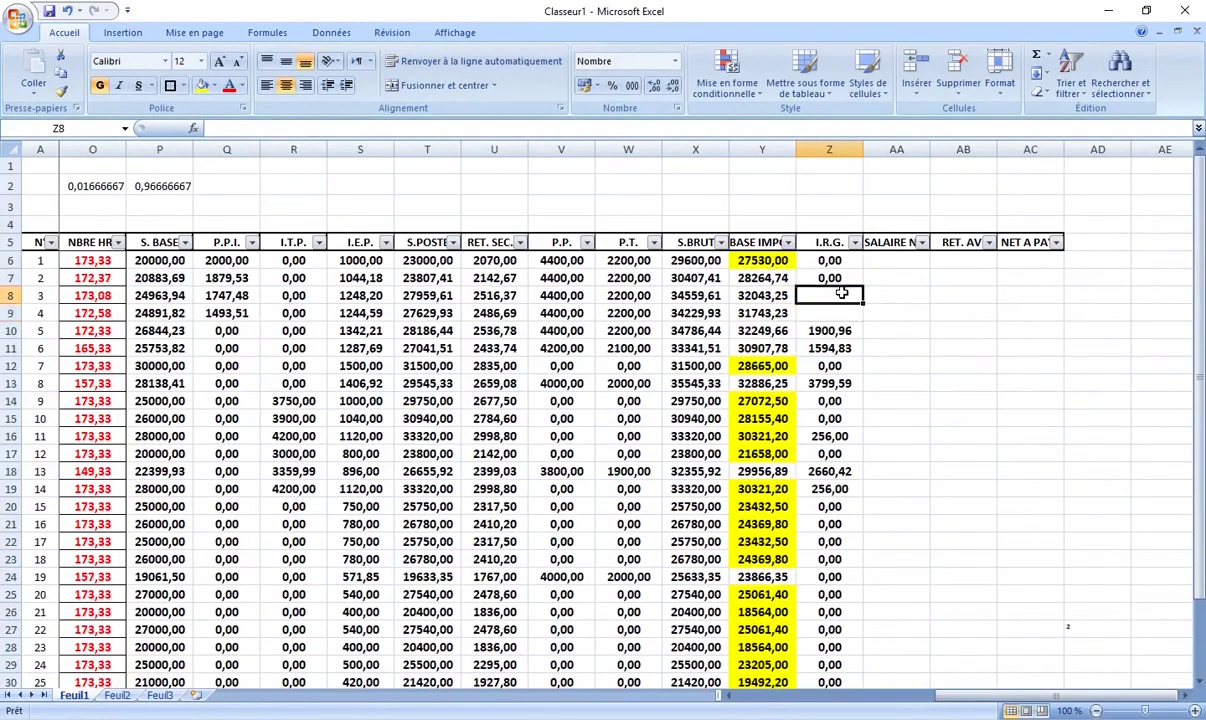
key(Down)
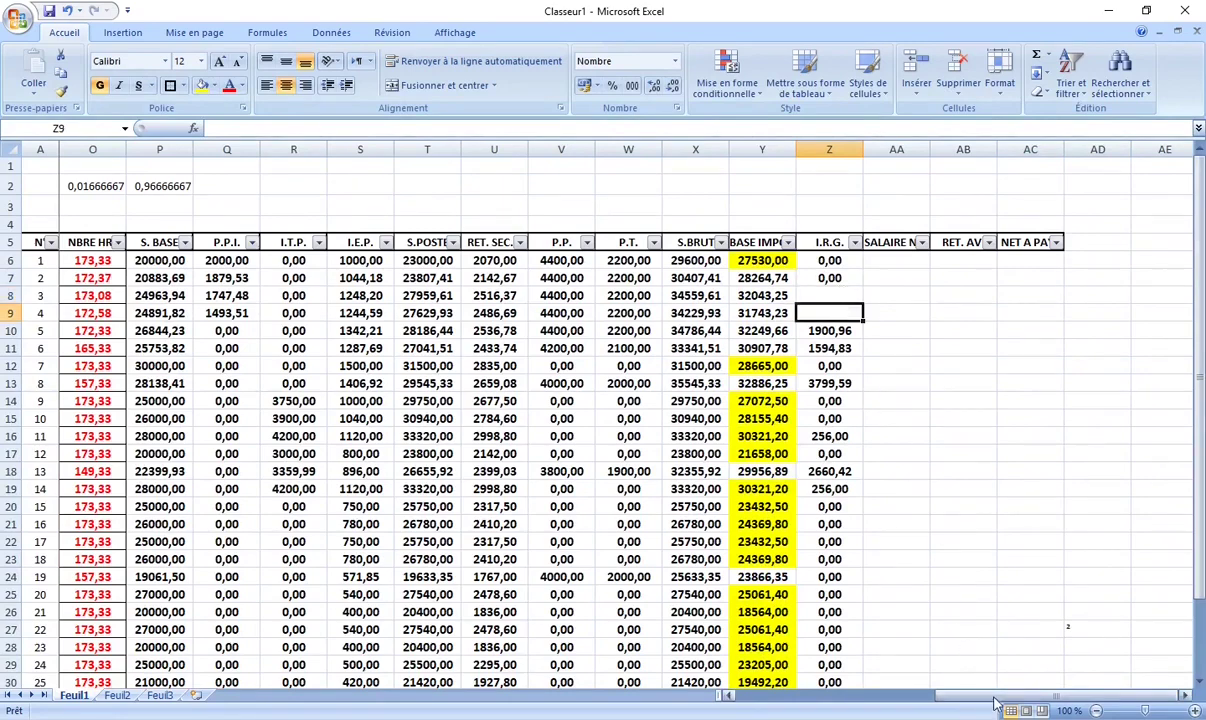
Step: Change employee 4's absence in J9 to 0, restoring 173,33 hours and 25000,00 base salary
click(10, 313)
scroll(953, 700, left, 4)
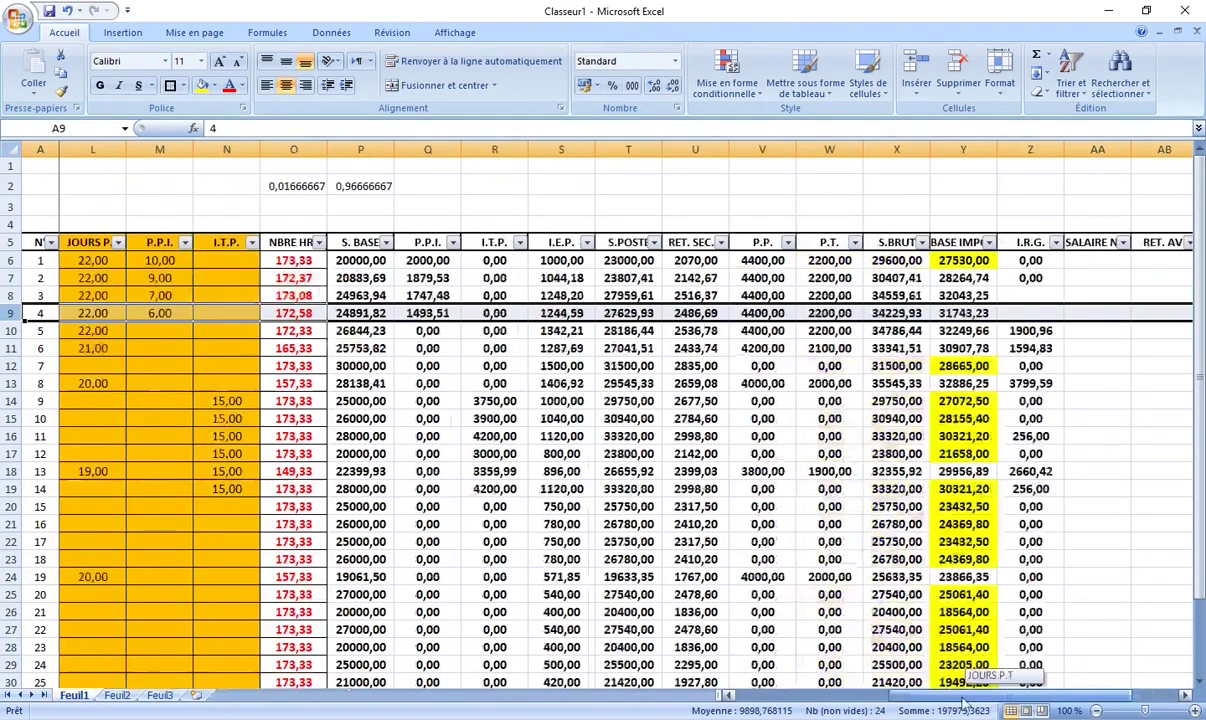
drag(953, 705, 758, 690)
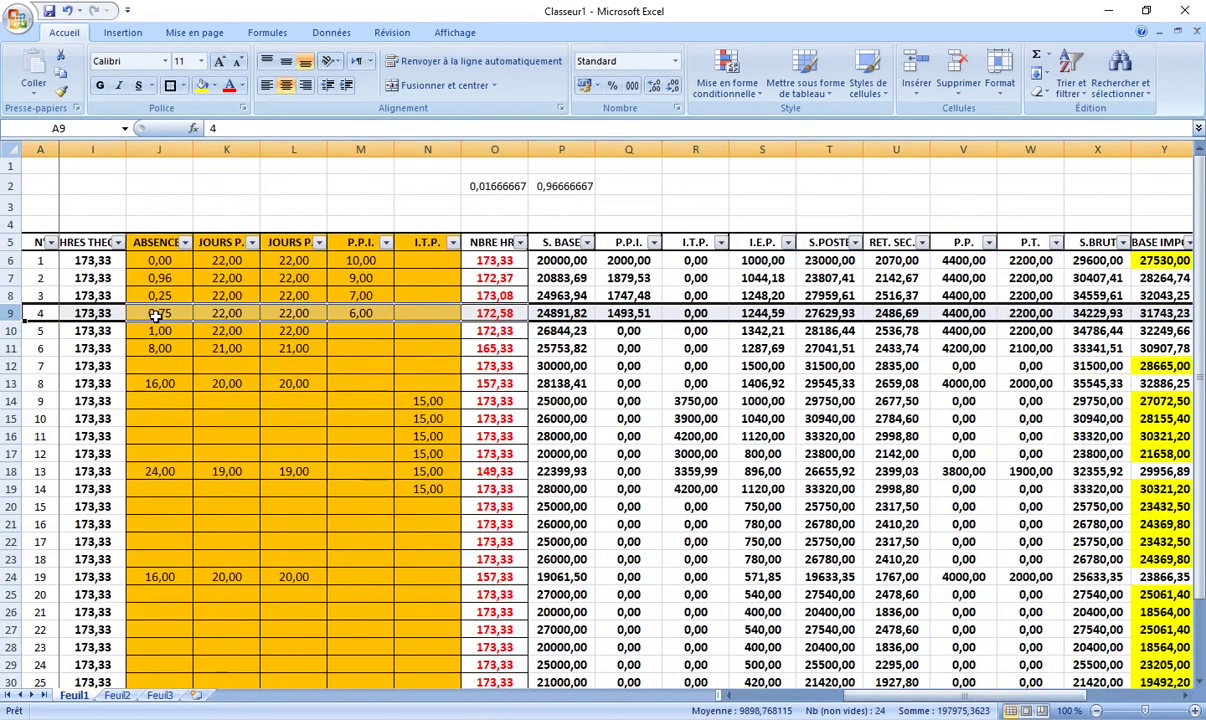
click(159, 313)
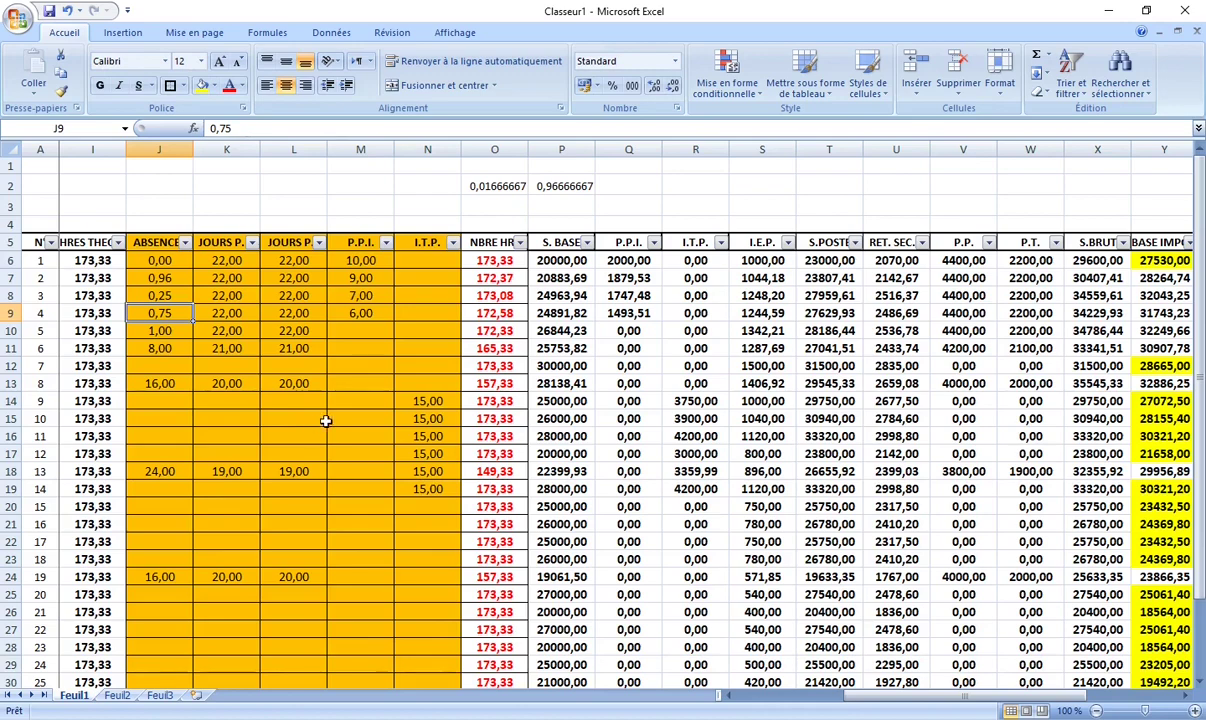
click(12, 313)
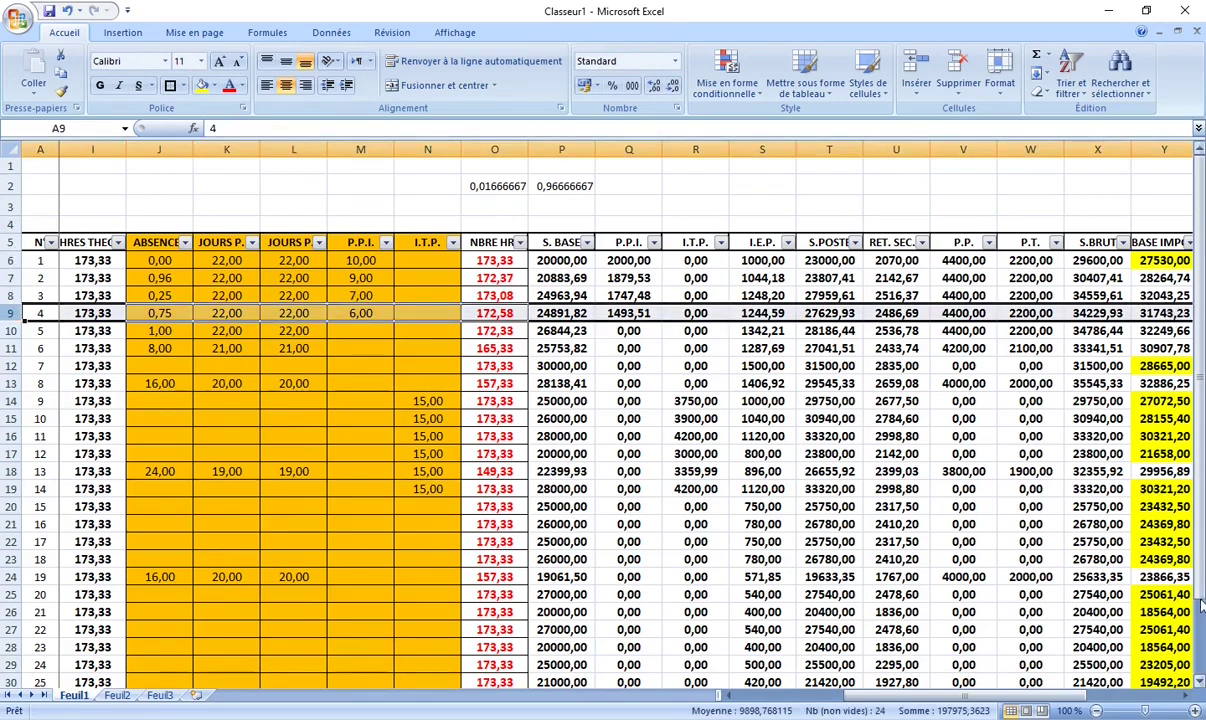
click(1188, 697)
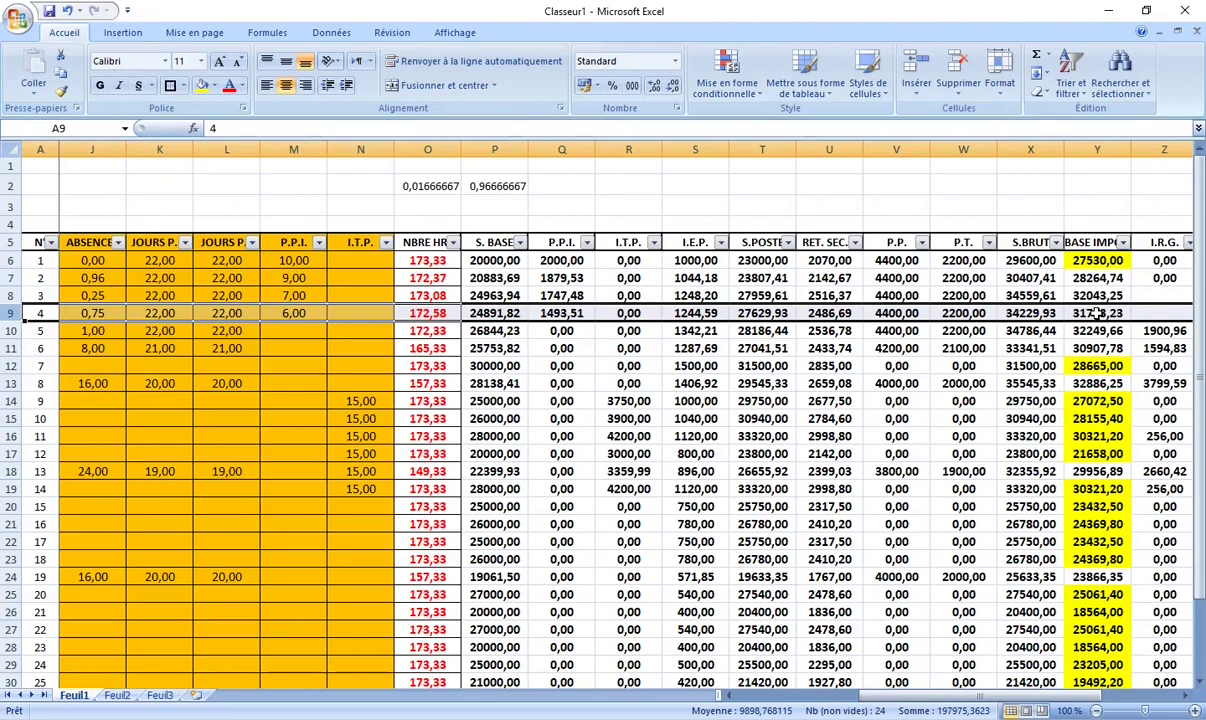
click(80, 310)
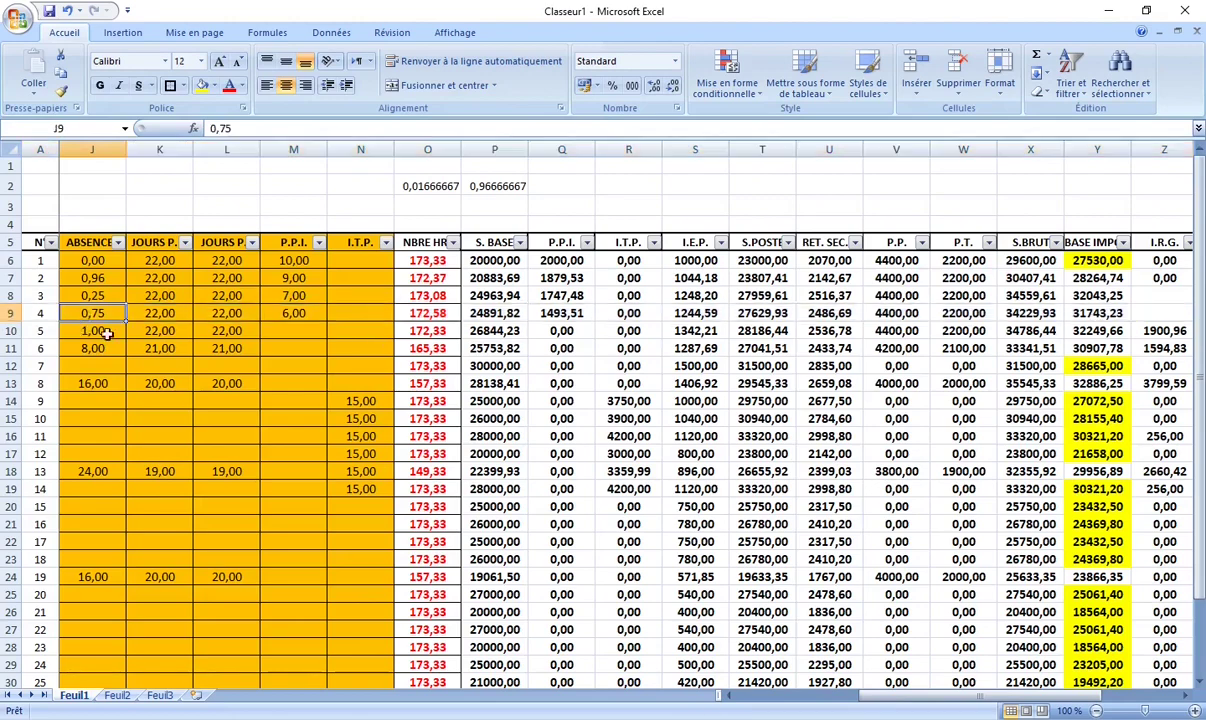
text(0)
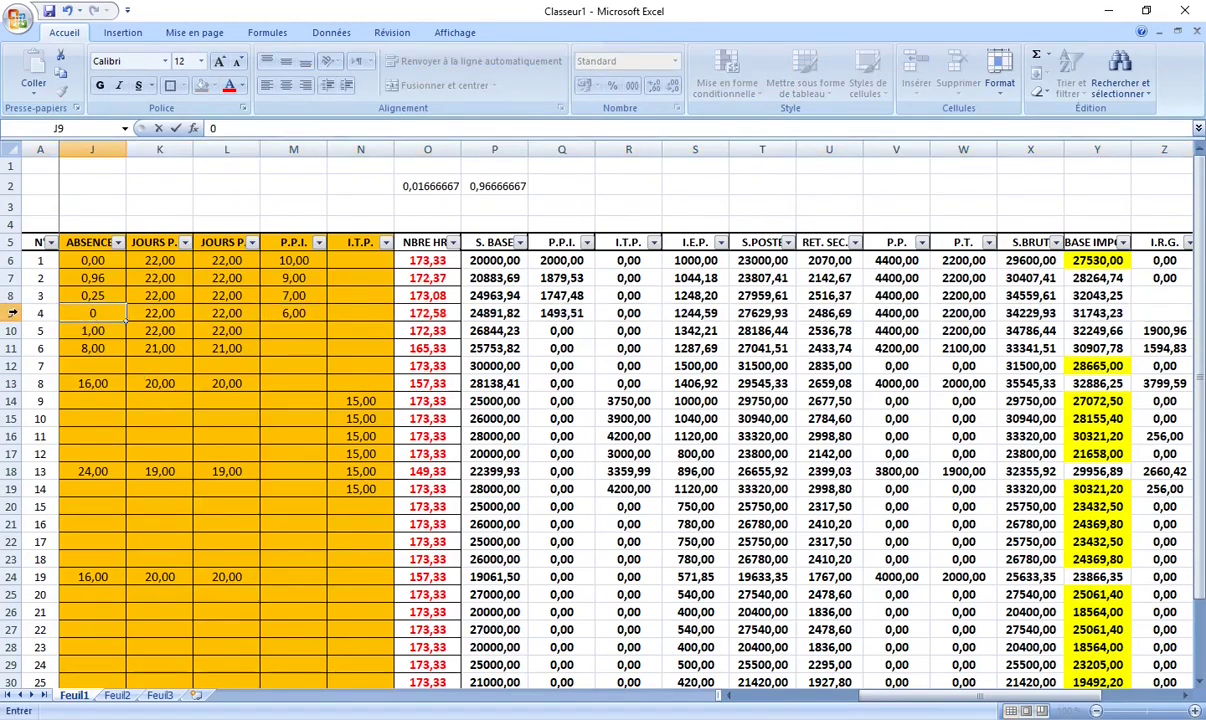
click(12, 313)
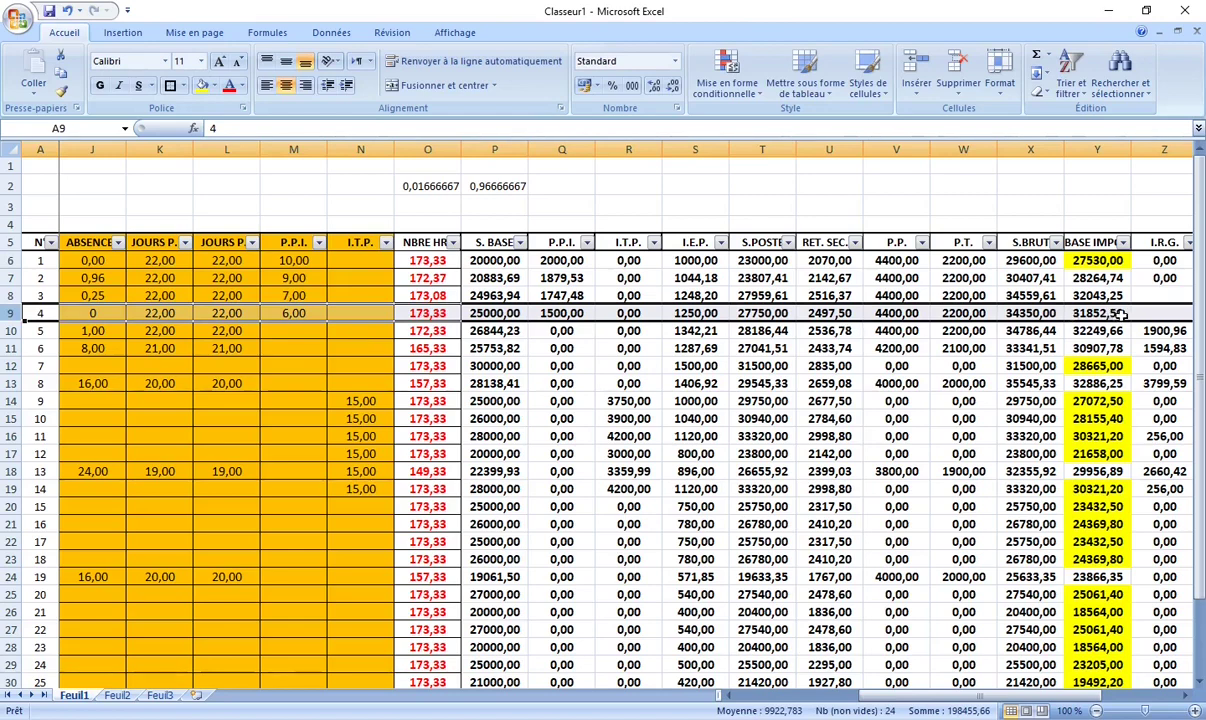
Step: Locate the 1 480,00 tax beside 31 850,00 on page 7 of the IRG scale PDF
key(alt+Tab)
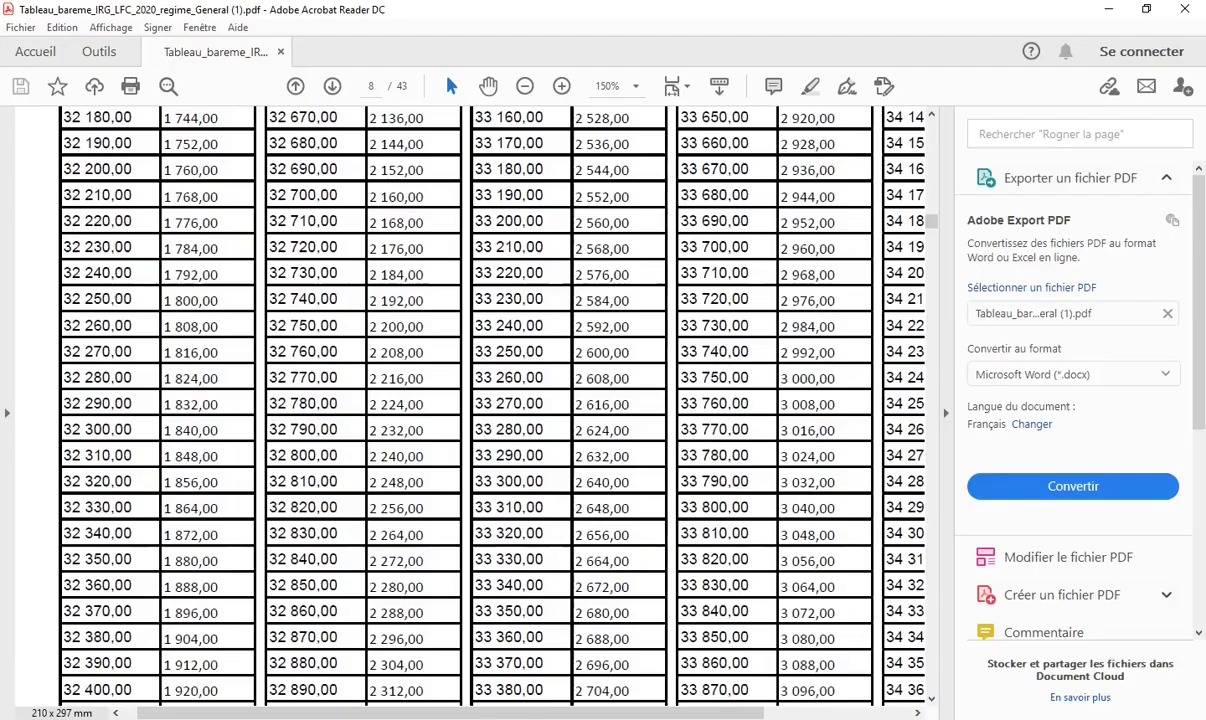
scroll(516, 323, up, 1)
scroll(516, 323, up, 5)
scroll(516, 323, up, 3)
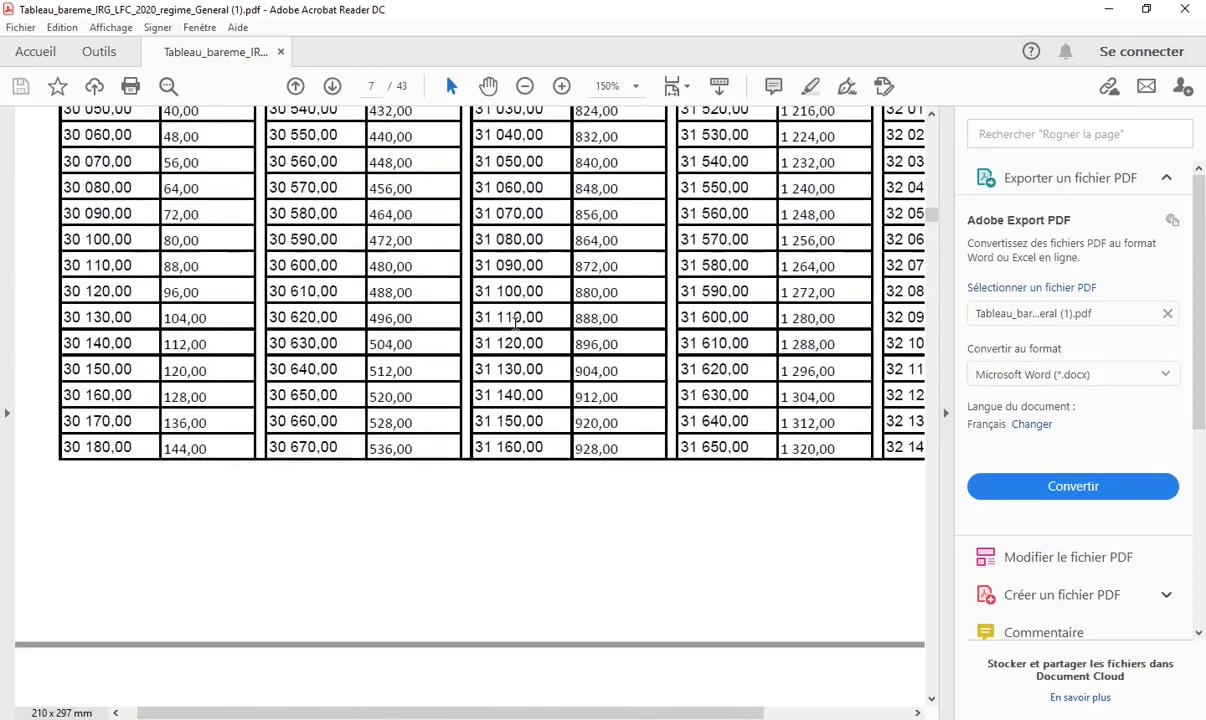
scroll(516, 323, up, 2)
scroll(787, 365, down, 1)
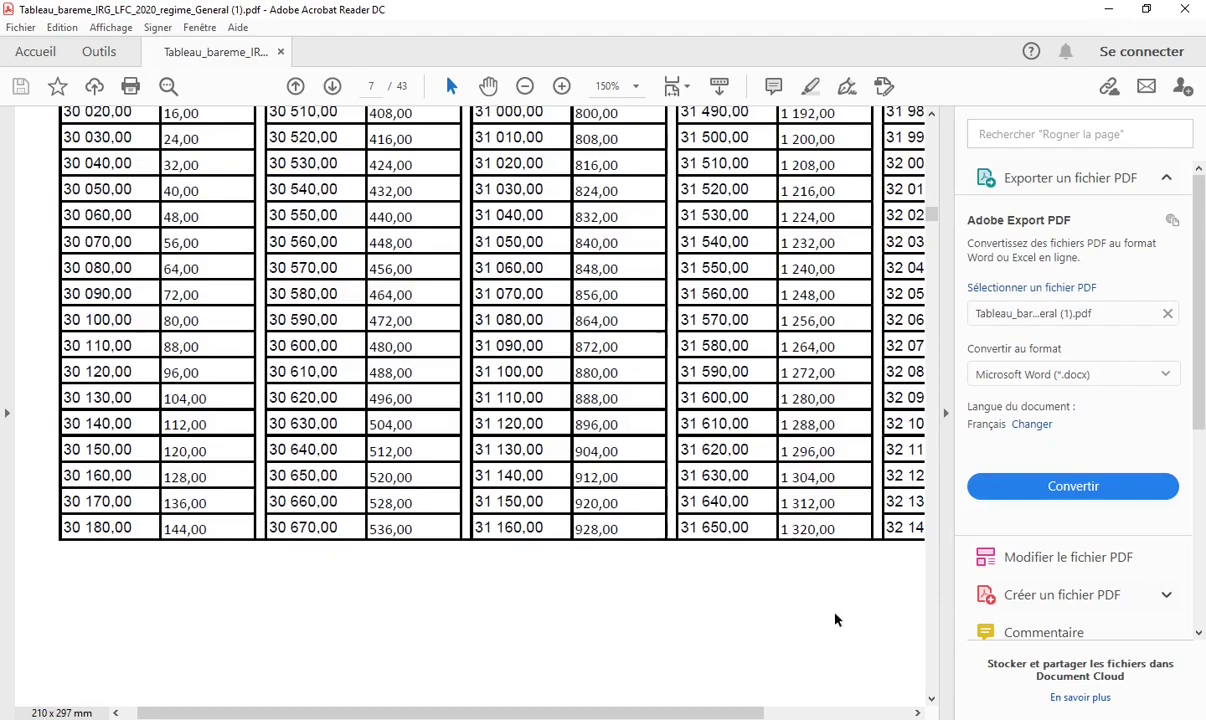
scroll(787, 374, right, 2)
scroll(787, 374, up, 2)
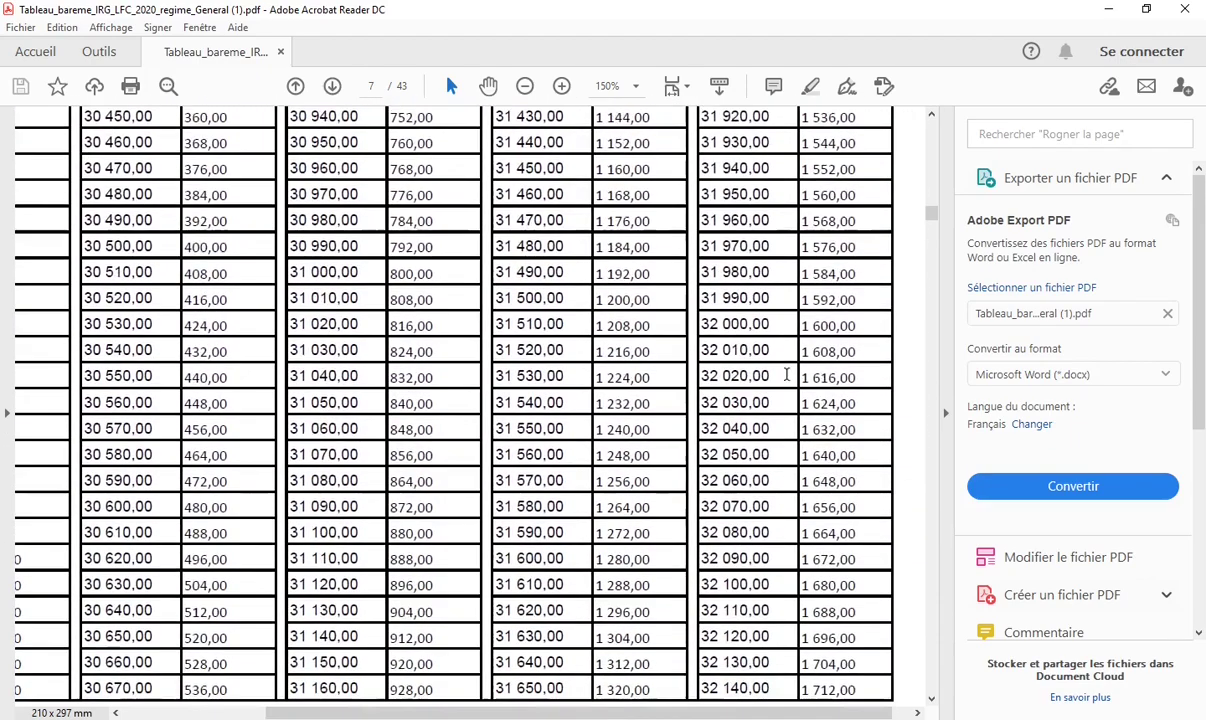
scroll(787, 374, up, 1)
scroll(795, 370, up, 1)
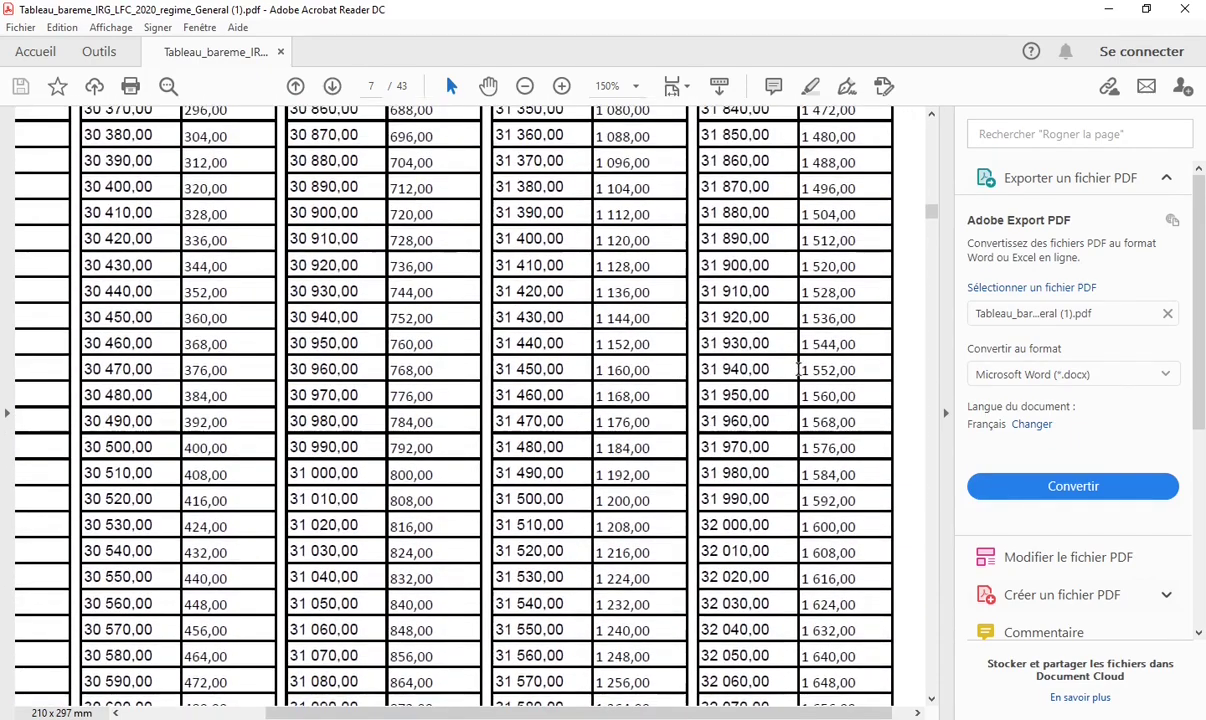
scroll(806, 146, up, 1)
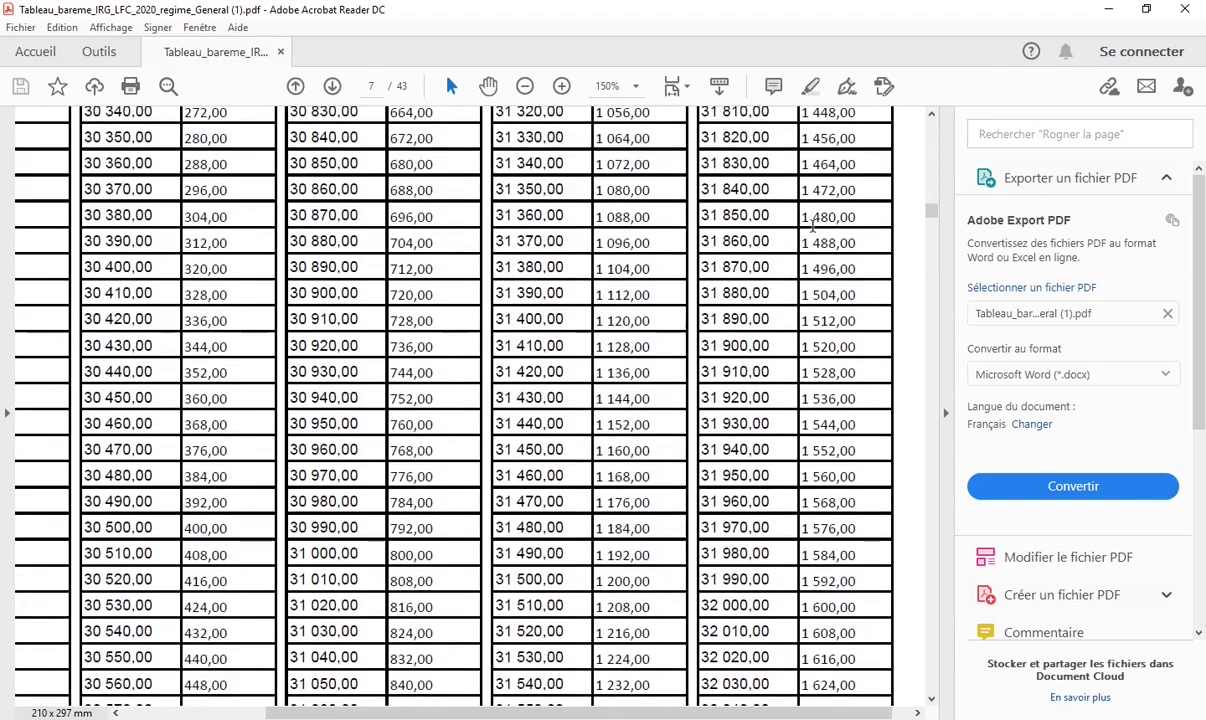
double_click(813, 218)
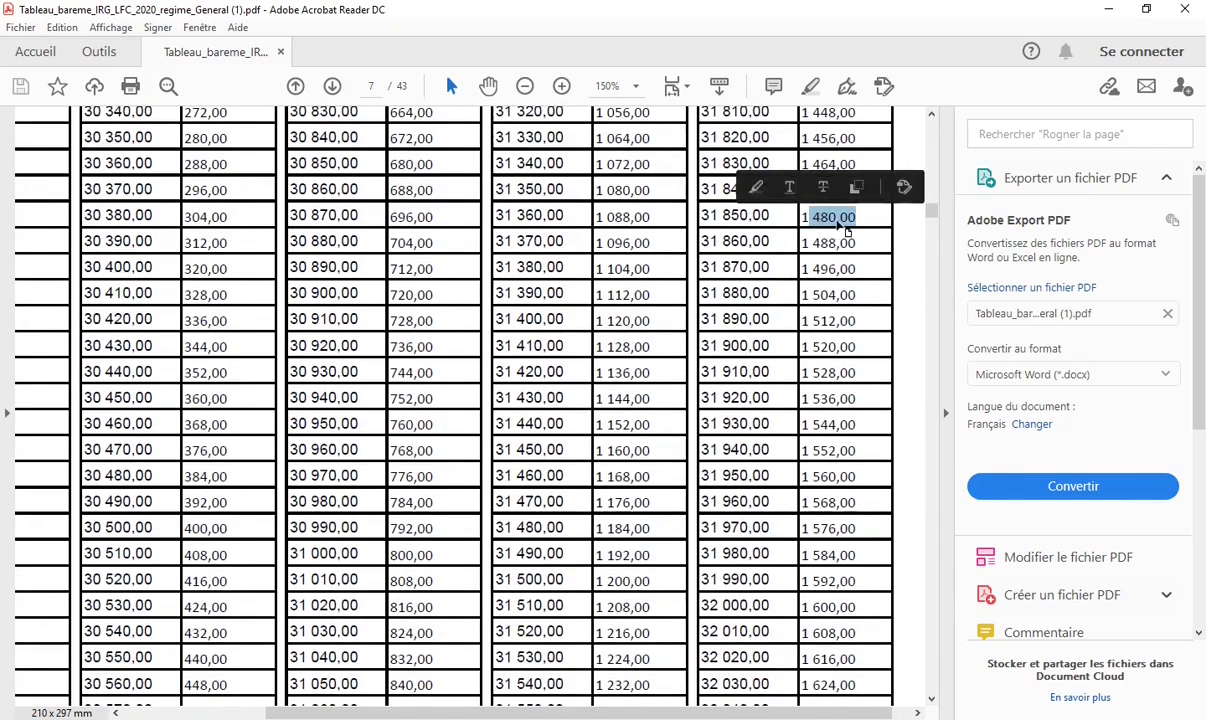
Step: Revert employee 4's absence in J9 to 0,75, restoring the 31743,23 taxable base
key(alt+Tab)
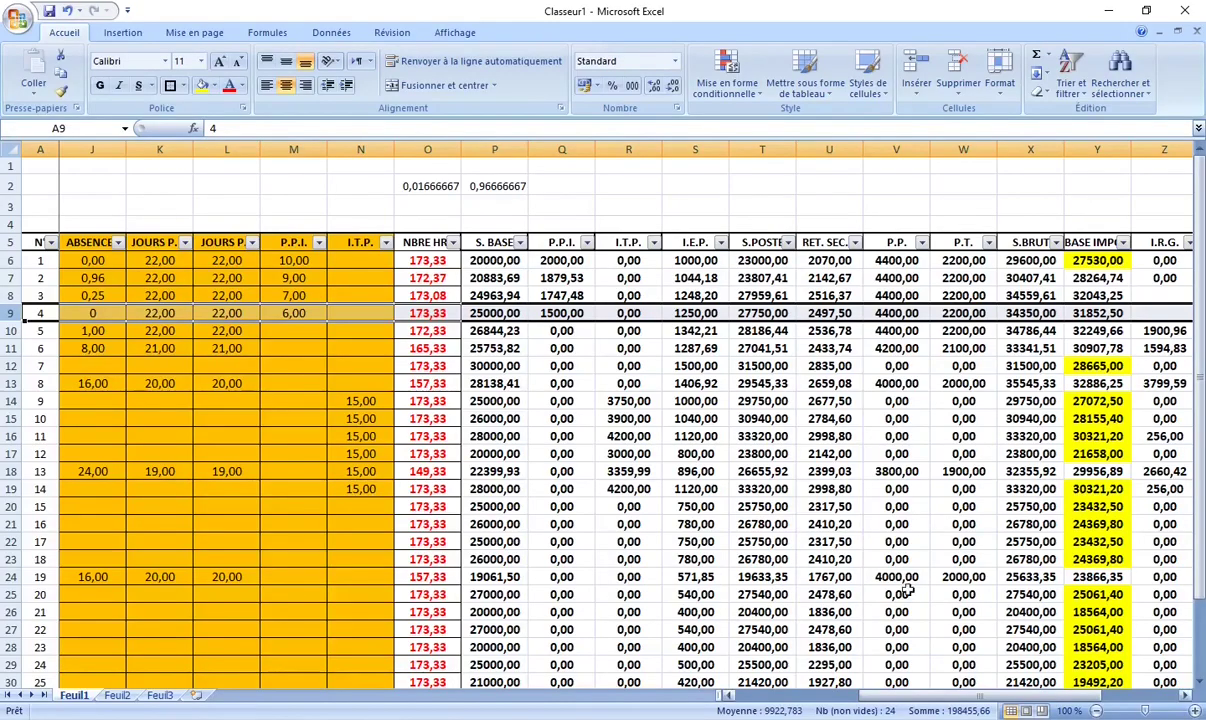
mouse_move(898, 697)
mouse_down()
mouse_move(913, 703)
mouse_move(870, 702)
mouse_up()
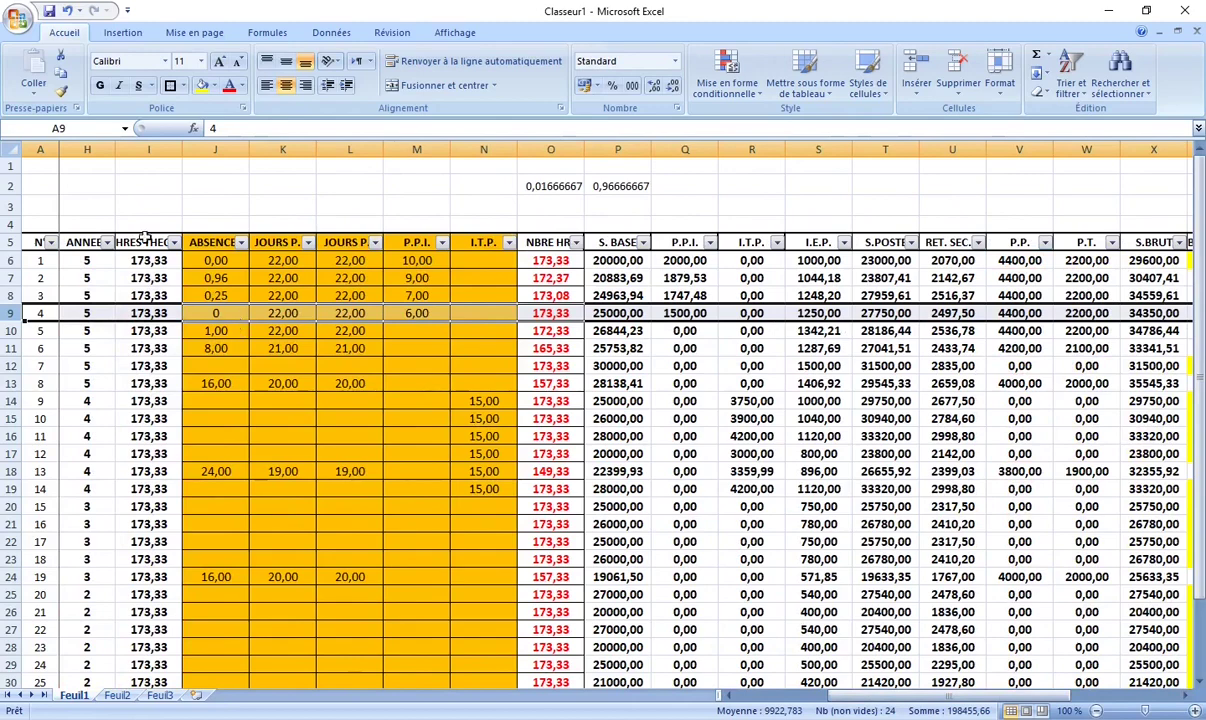
click(205, 310)
text(0,75)
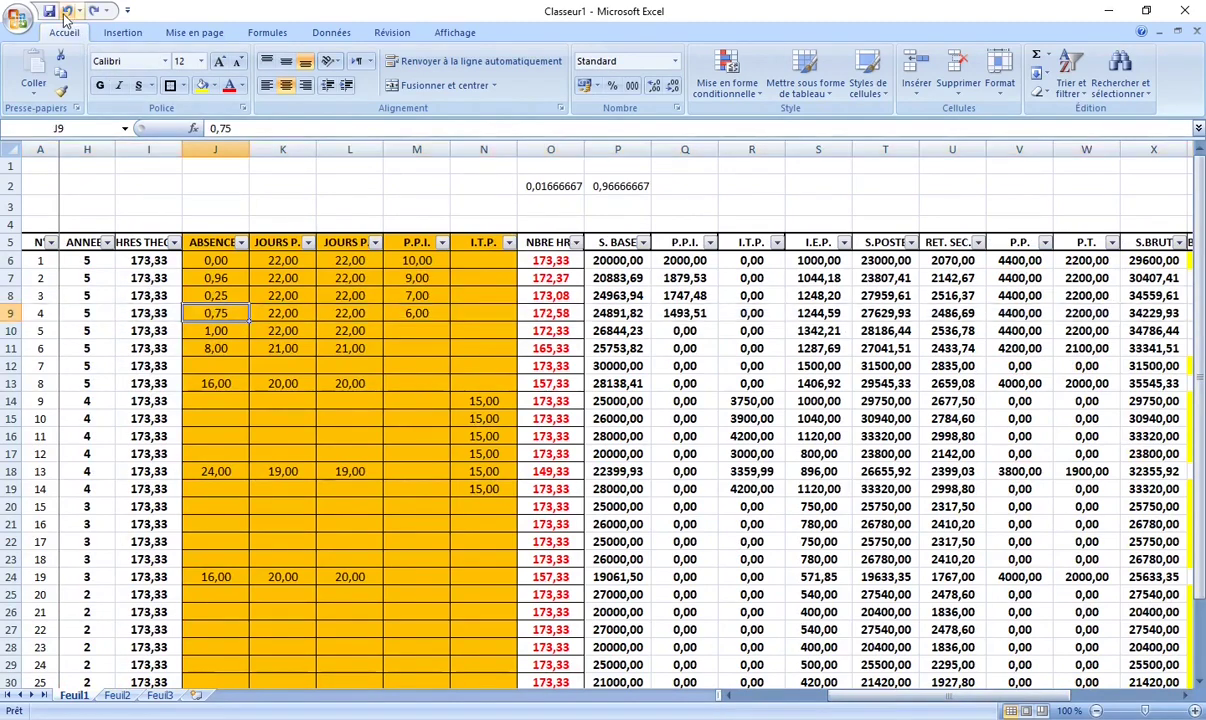
click(8, 313)
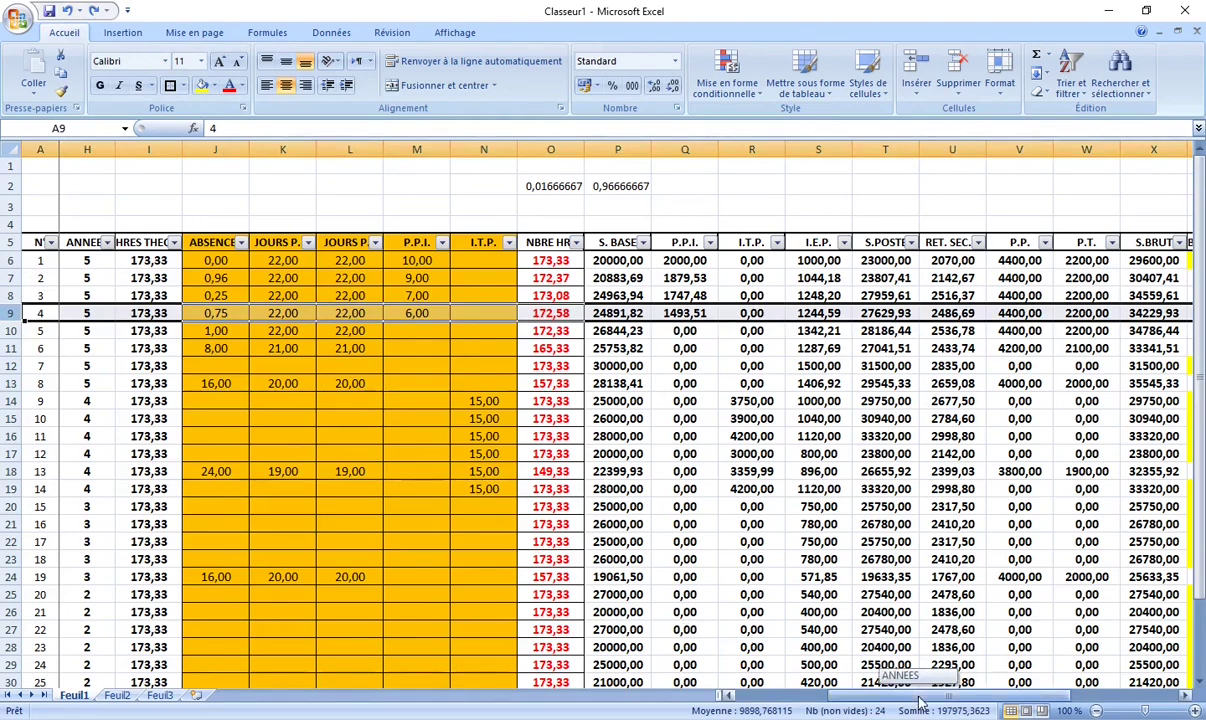
drag(935, 704, 971, 705)
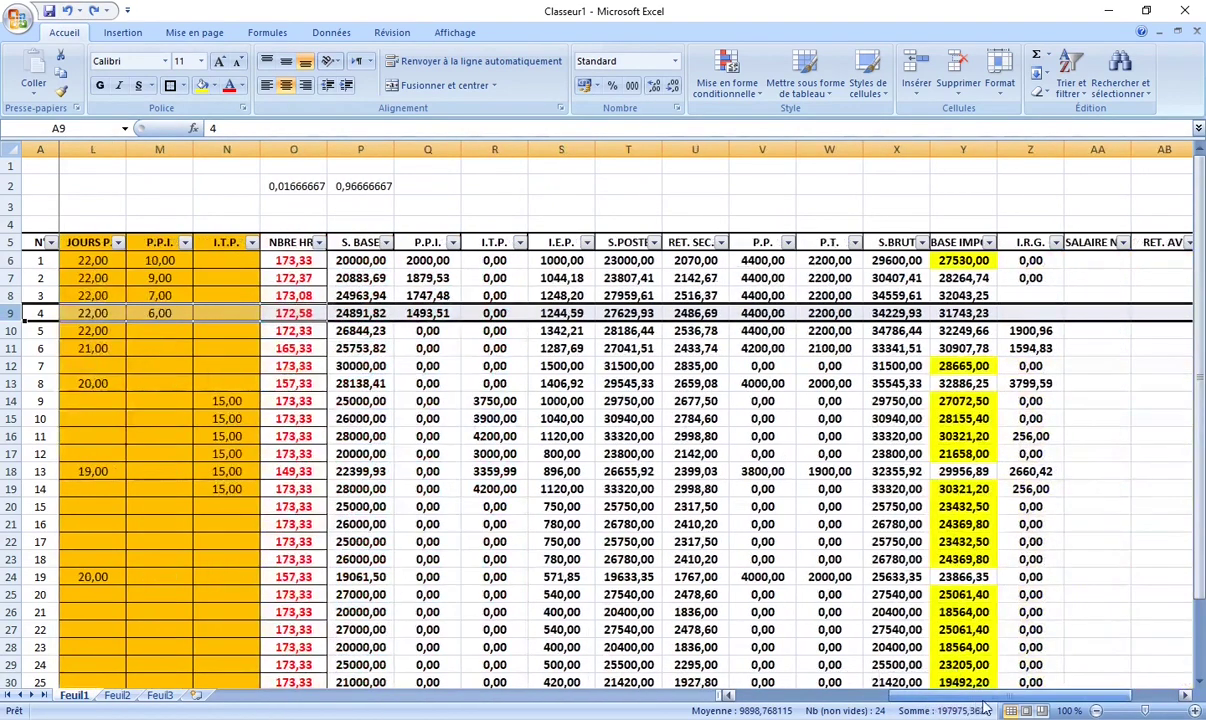
Step: Calculate the prorated tax =1480/173,33*172,58 in helper cell AA9, shown to two decimals
click(1099, 310)
text(+)
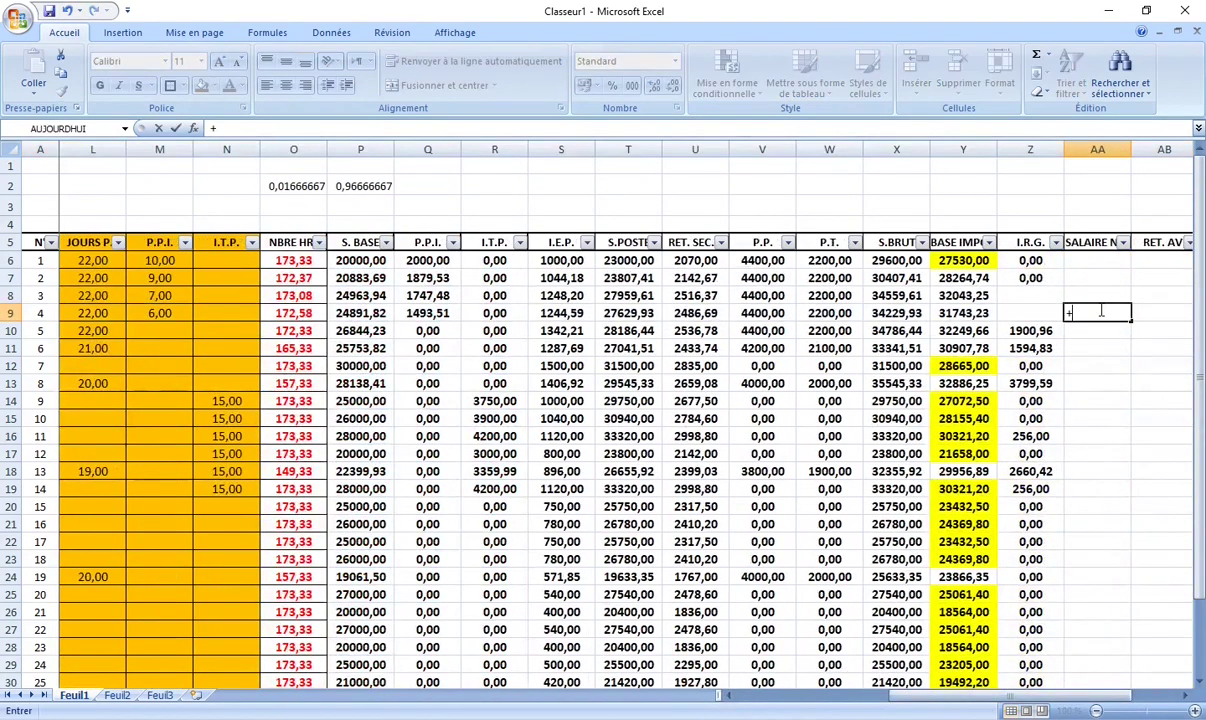
text(1480,00)
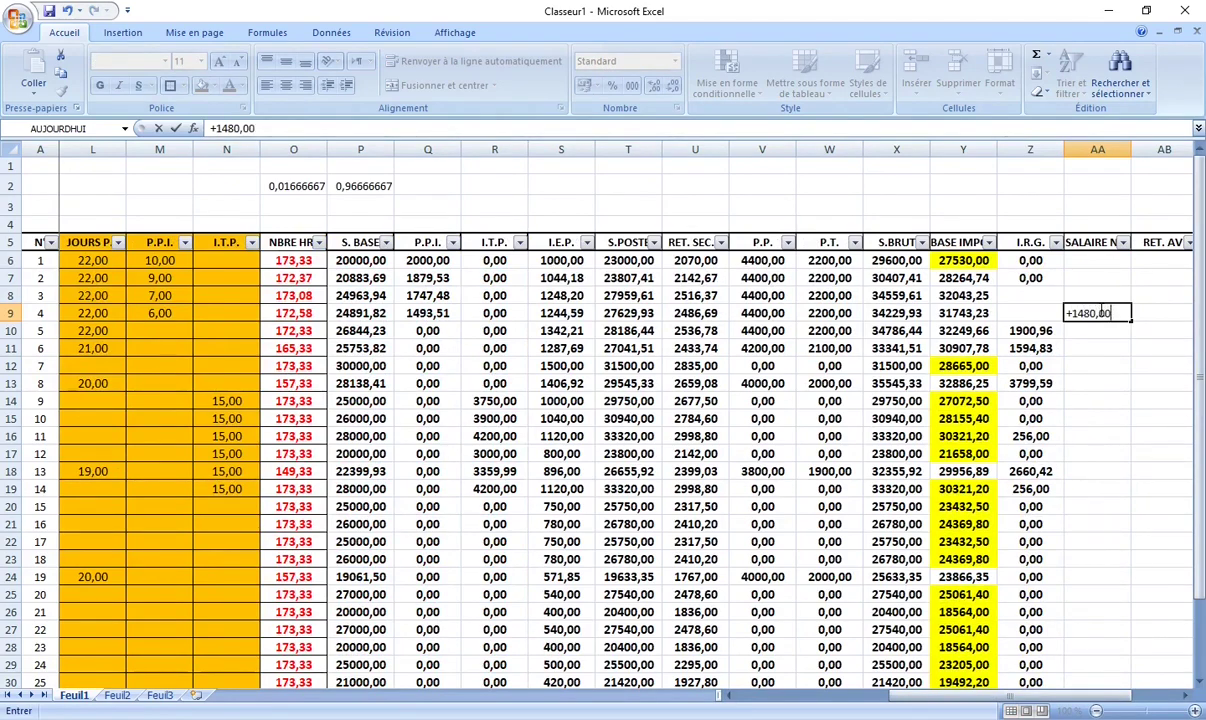
text(/173,33*172,58)
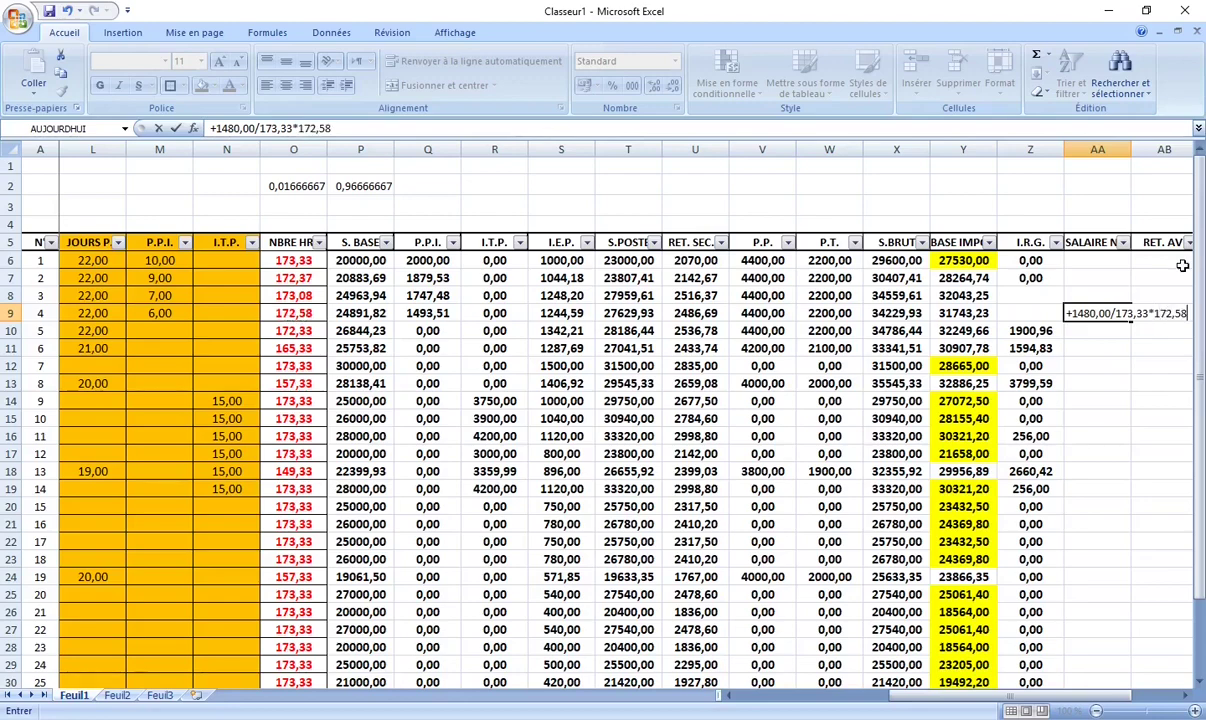
key(Return)
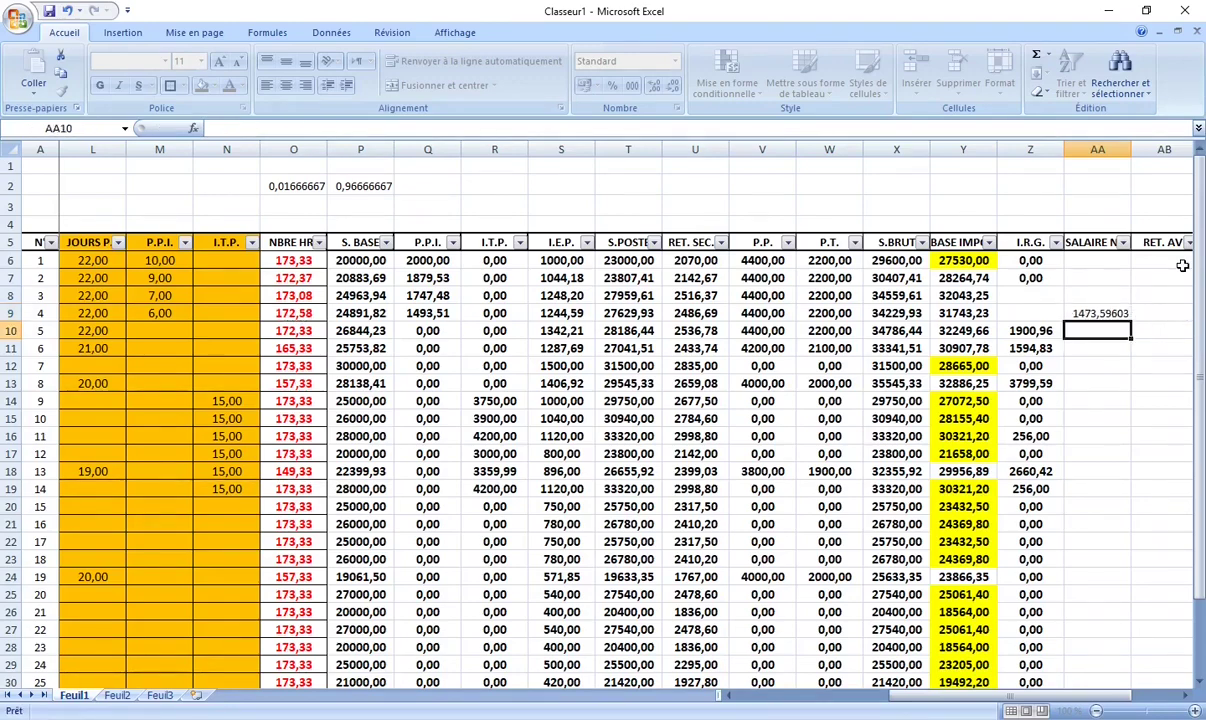
click(1030, 312)
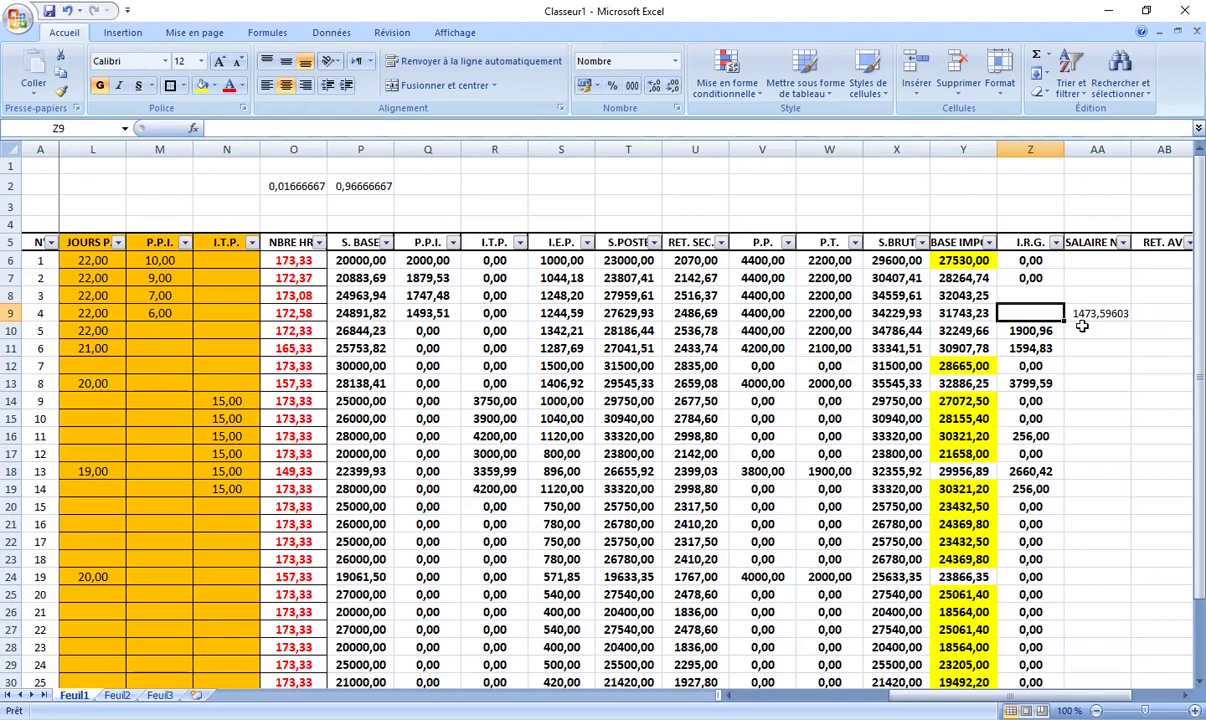
click(1086, 314)
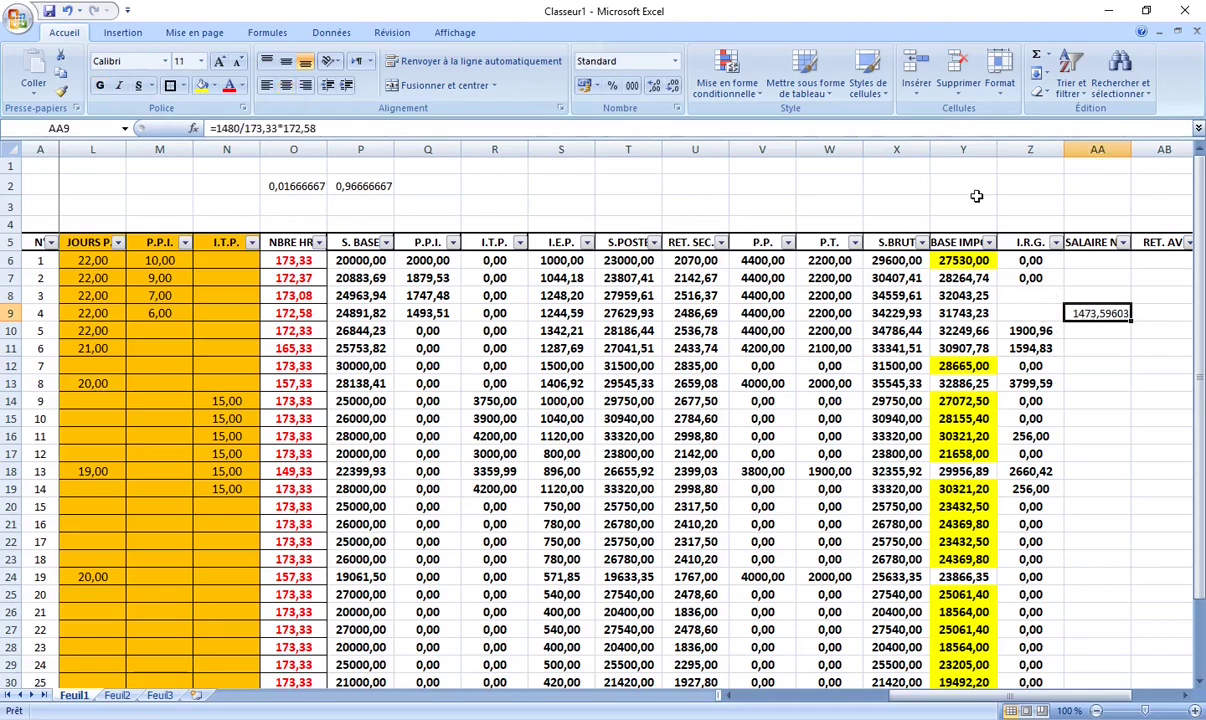
click(672, 87)
click(672, 87)
click(672, 87)
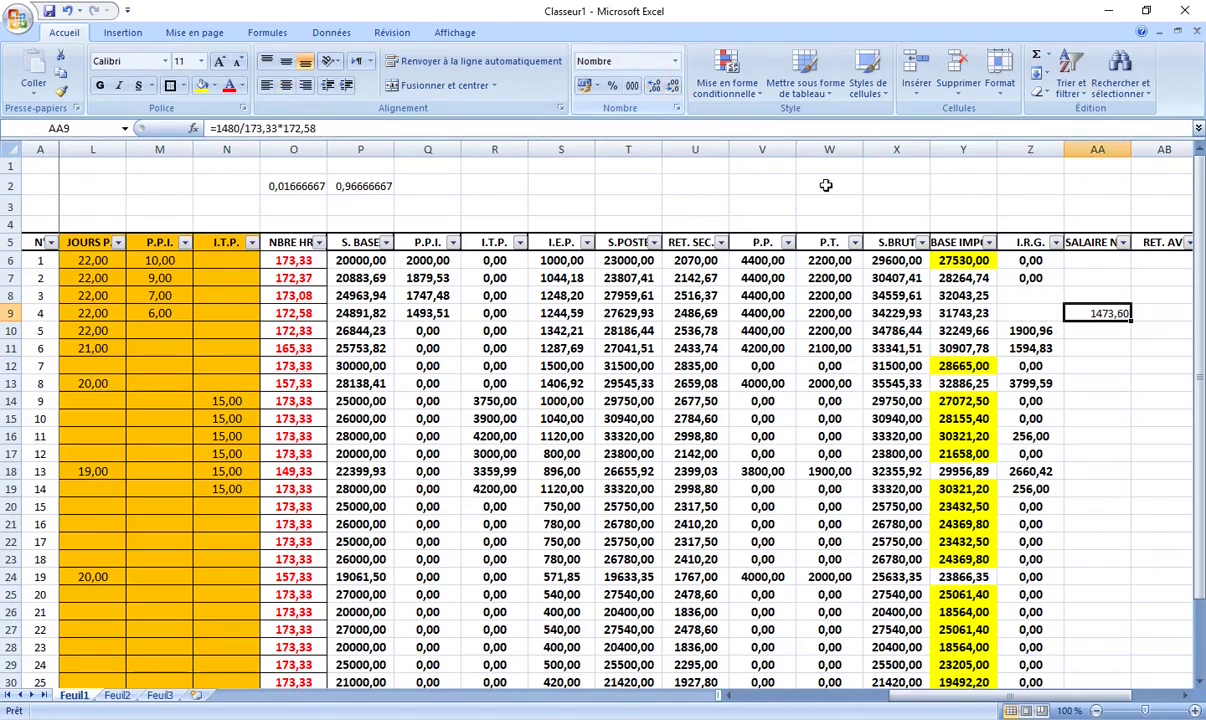
Step: Enter 1473,60 as employee 4's I.R.G. in Z9 and clear helper cell AA9
click(1034, 313)
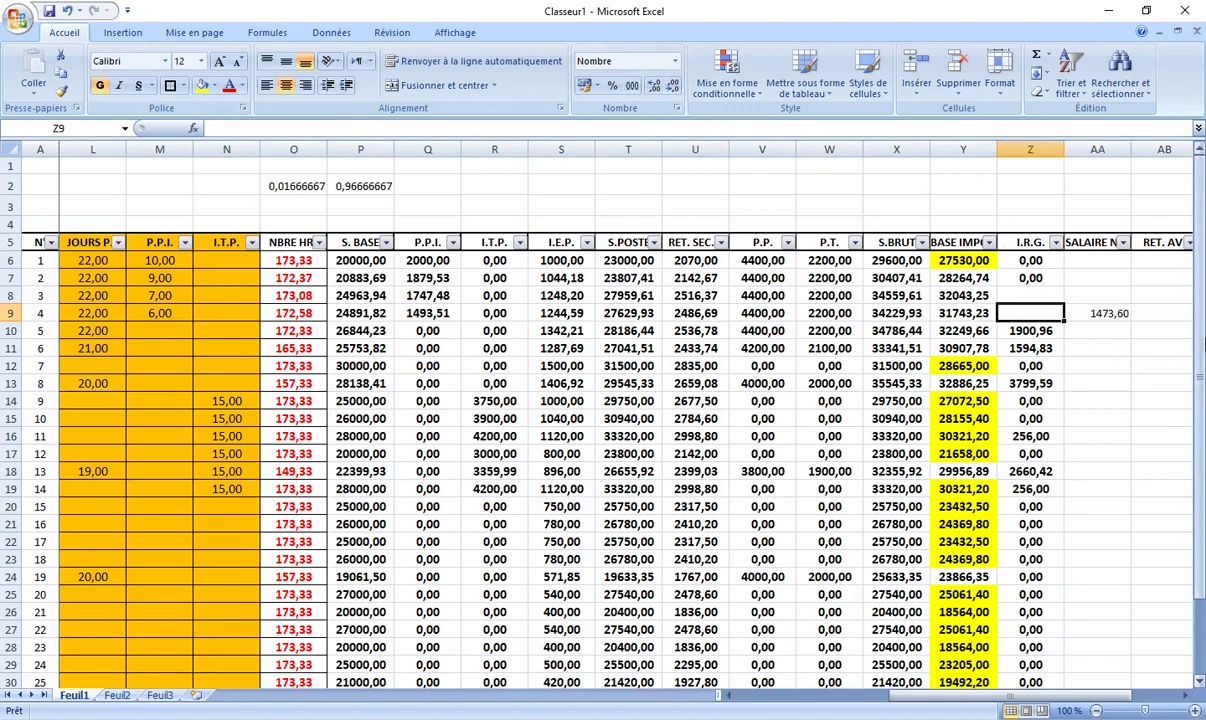
text(1473,6)
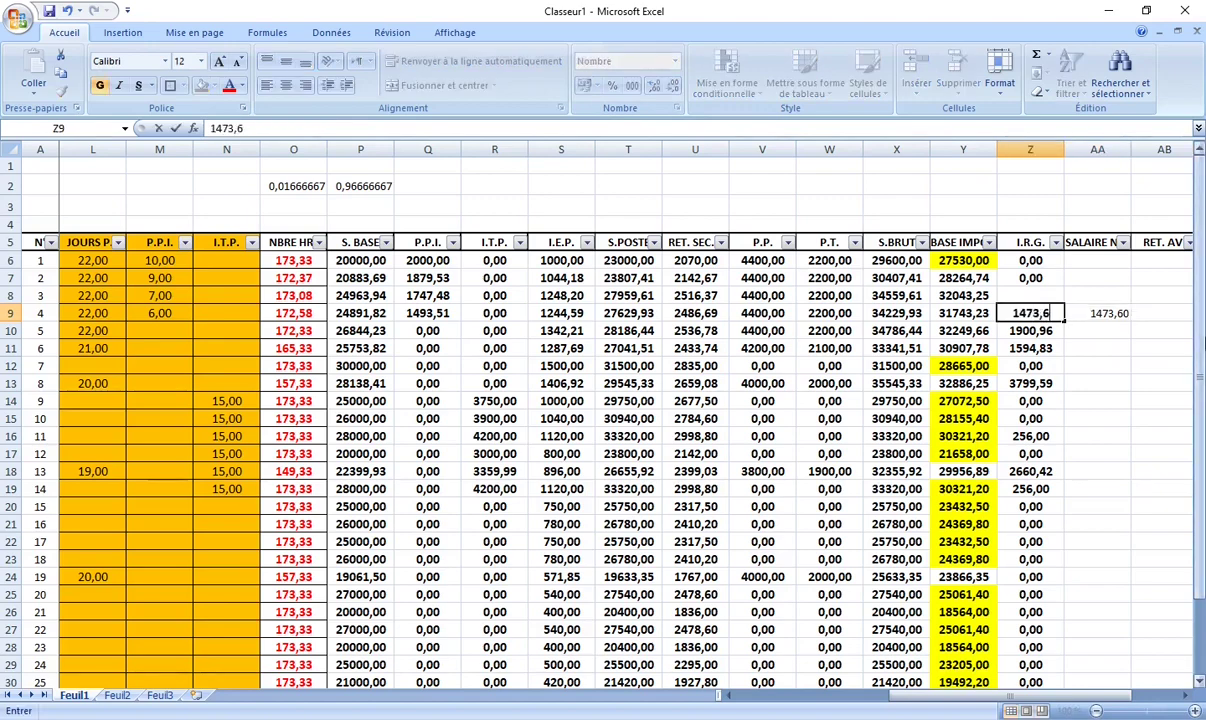
key(BackSpace)
text(6)
text(0)
key(ctrl+Return)
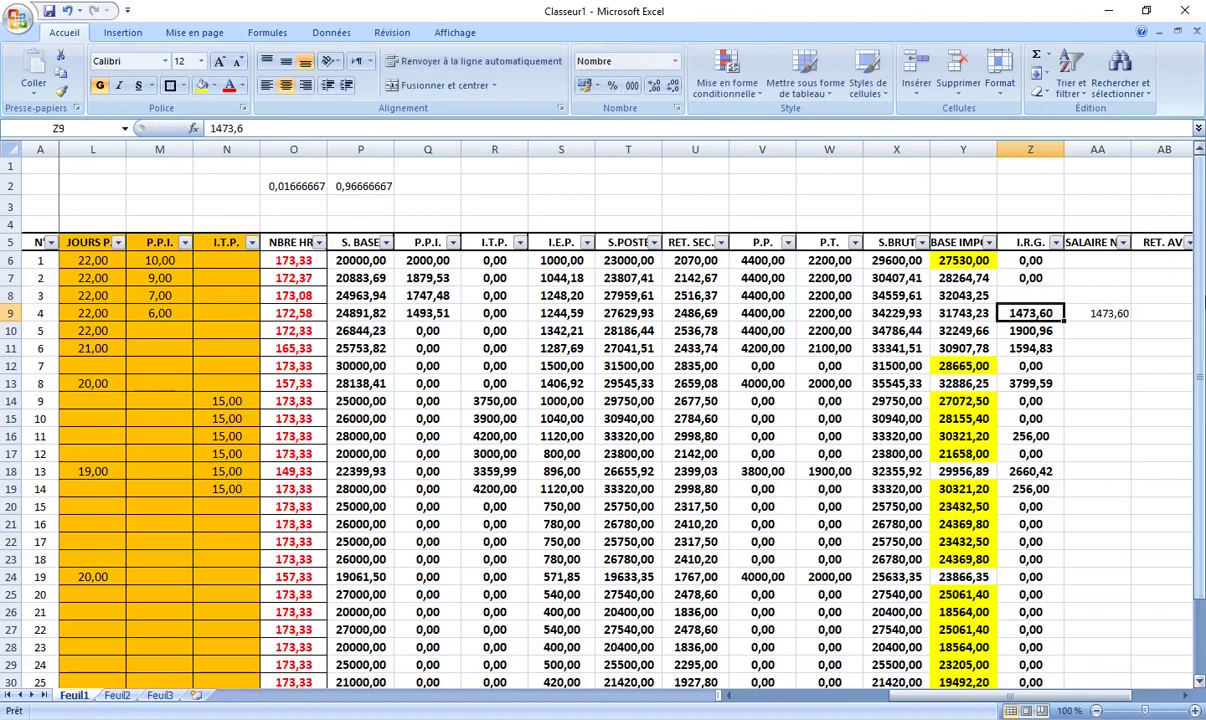
click(1080, 313)
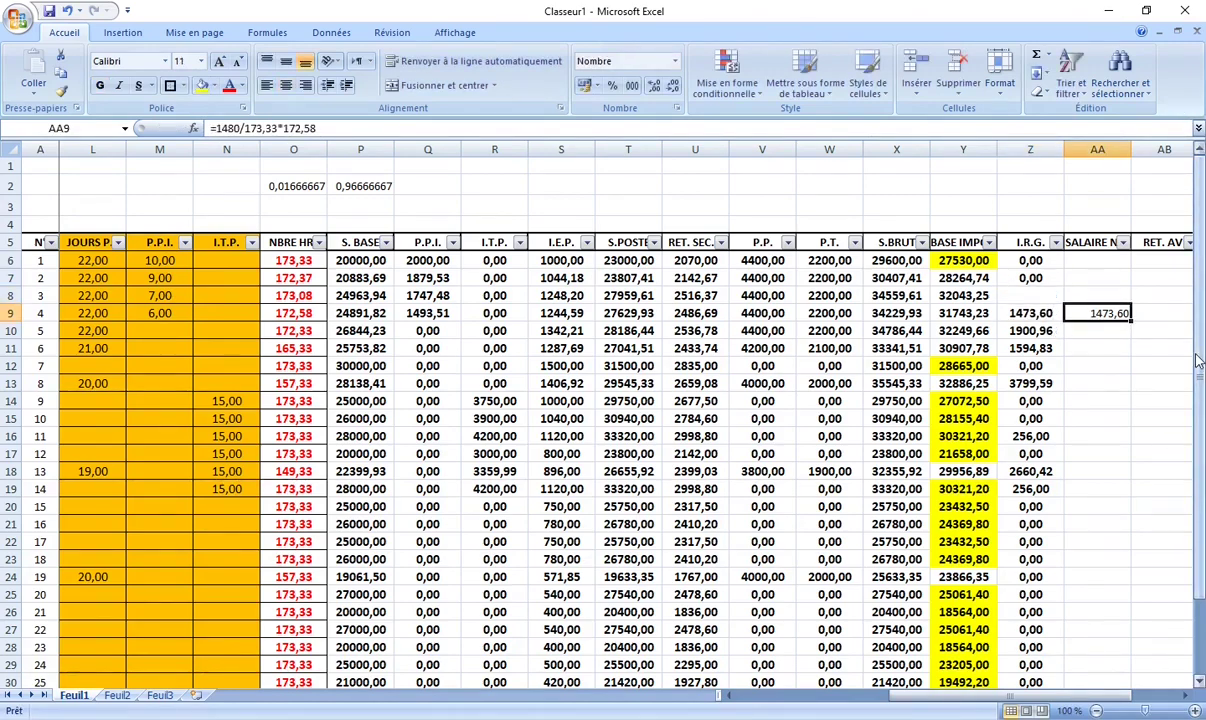
key(Delete)
Step: Set employee 3's absences in J8 to 0, giving a 32080,00 taxable base in Y8
click(1027, 298)
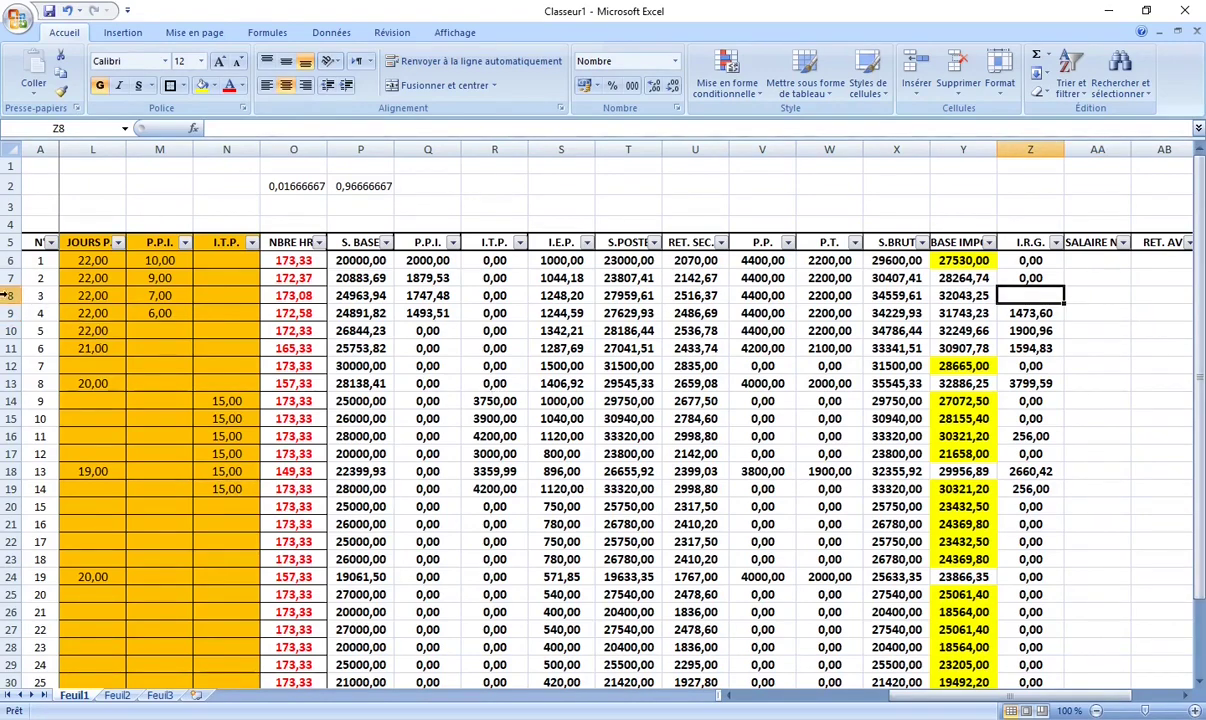
click(12, 295)
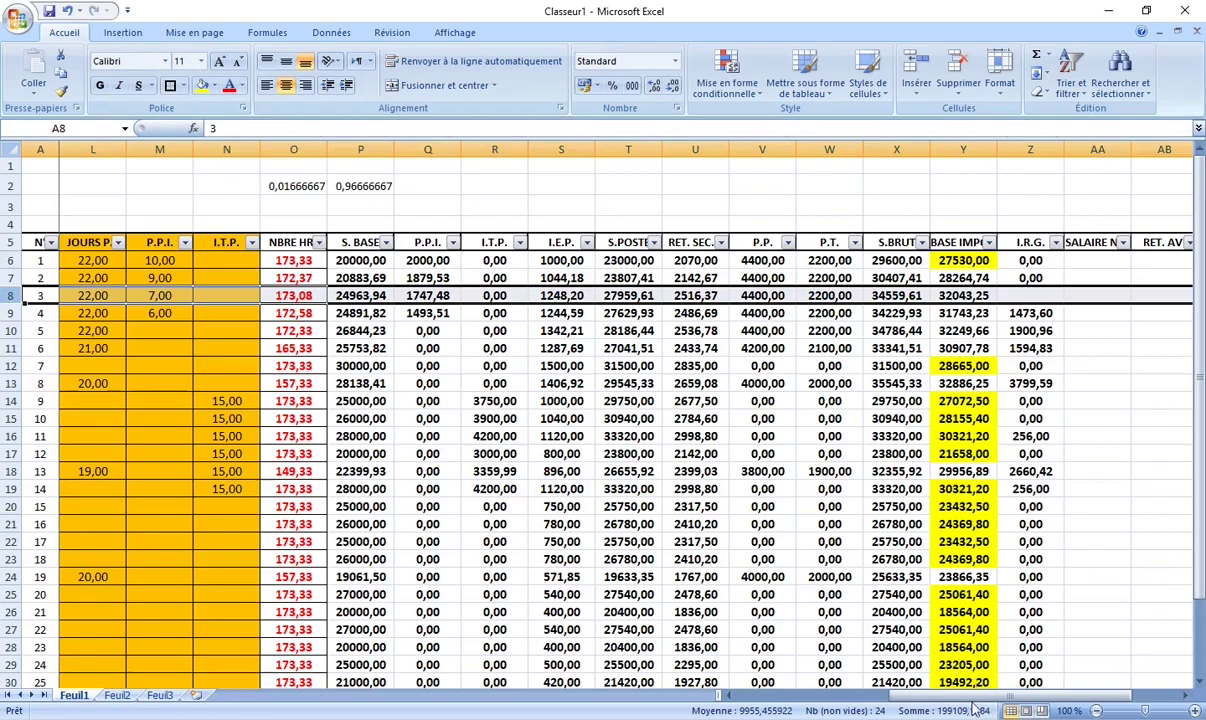
drag(968, 703, 907, 703)
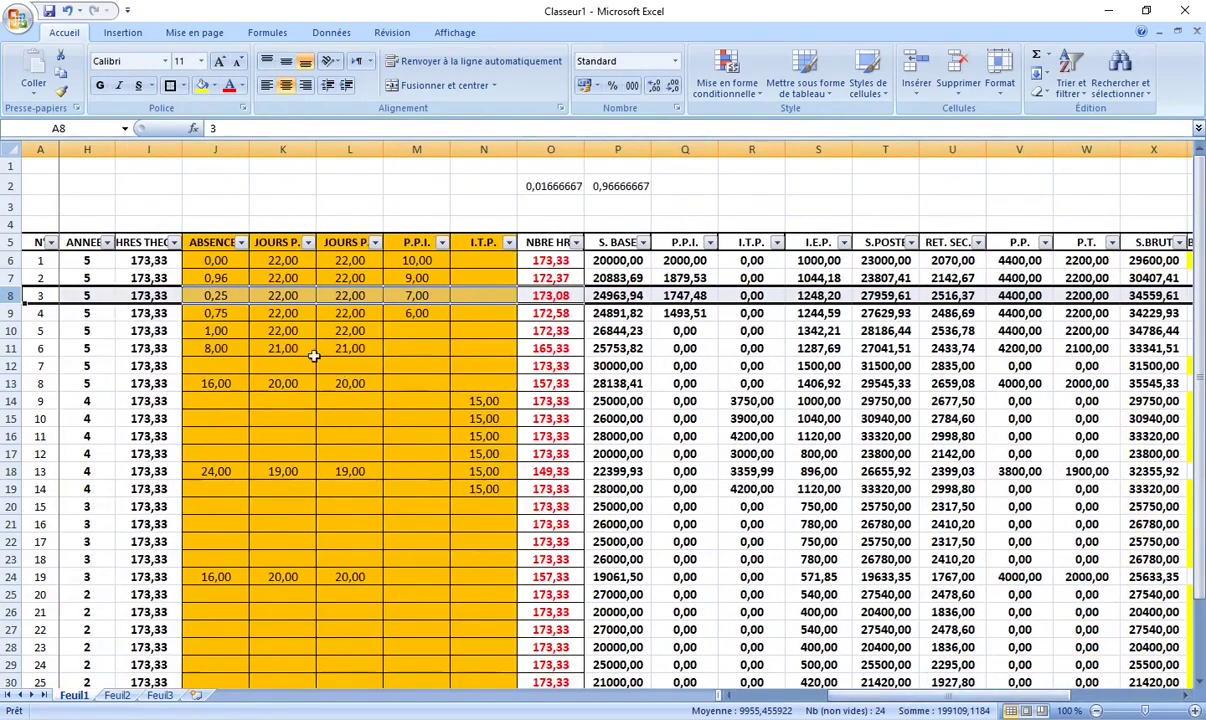
click(218, 295)
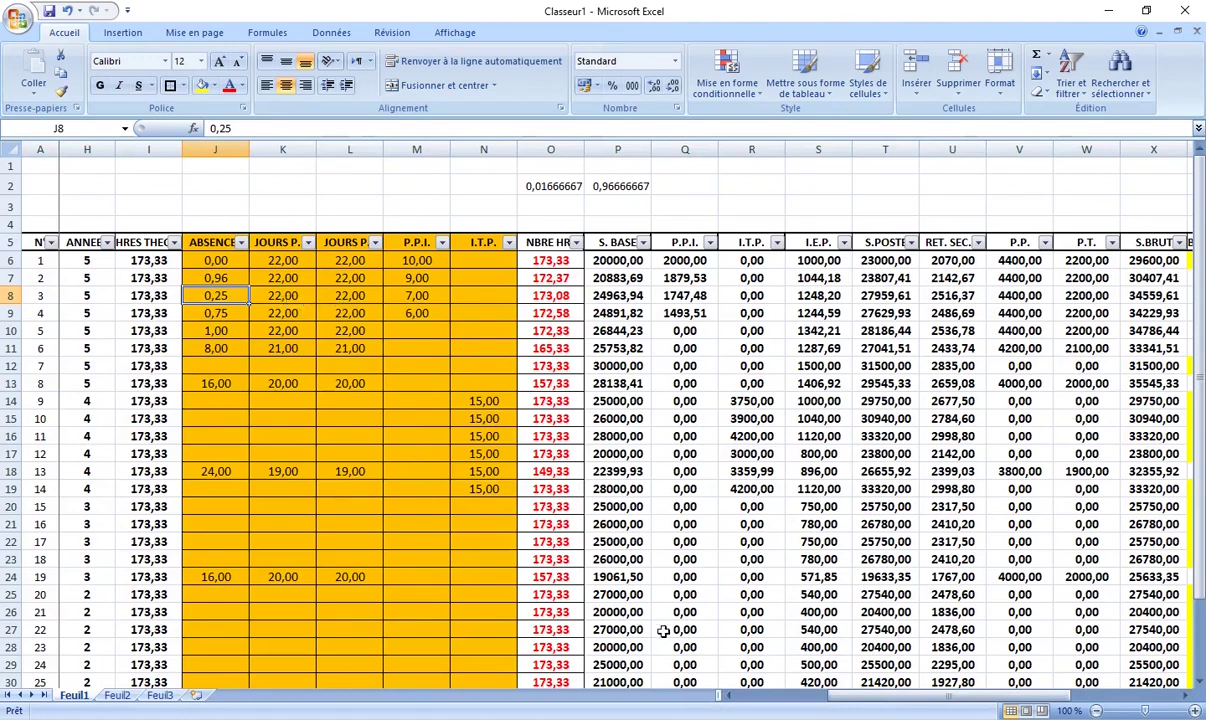
drag(865, 701, 918, 702)
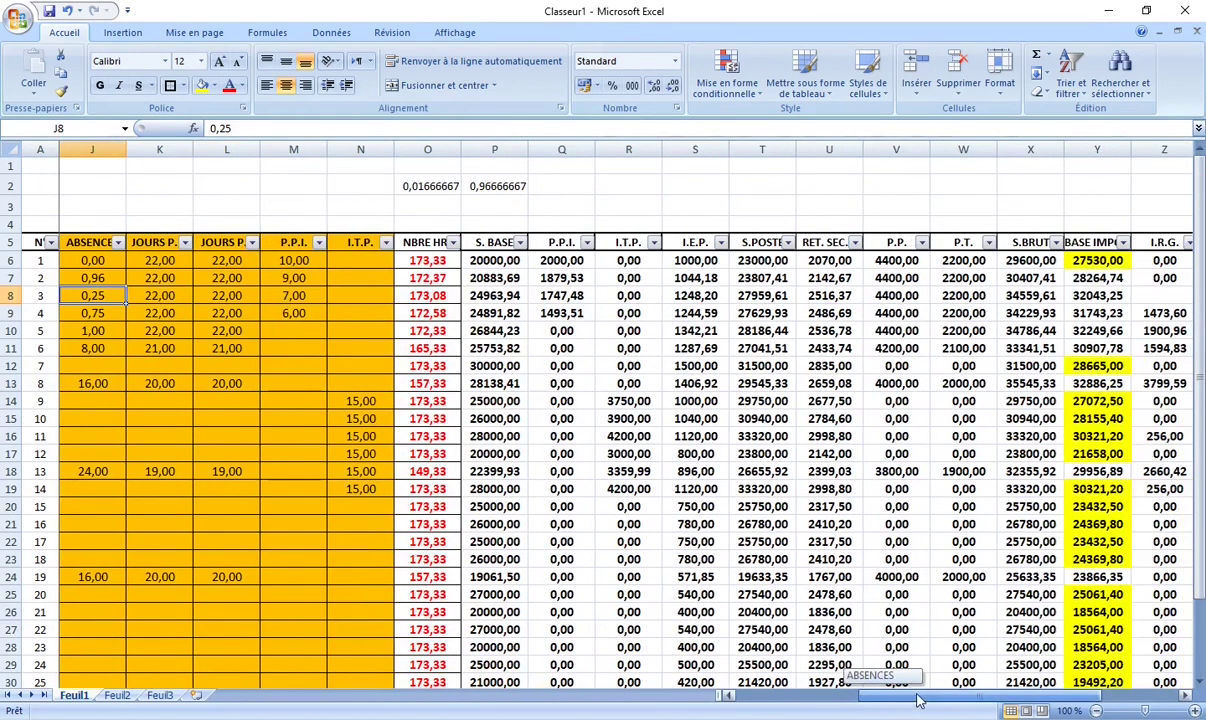
click(8, 295)
click(1097, 293)
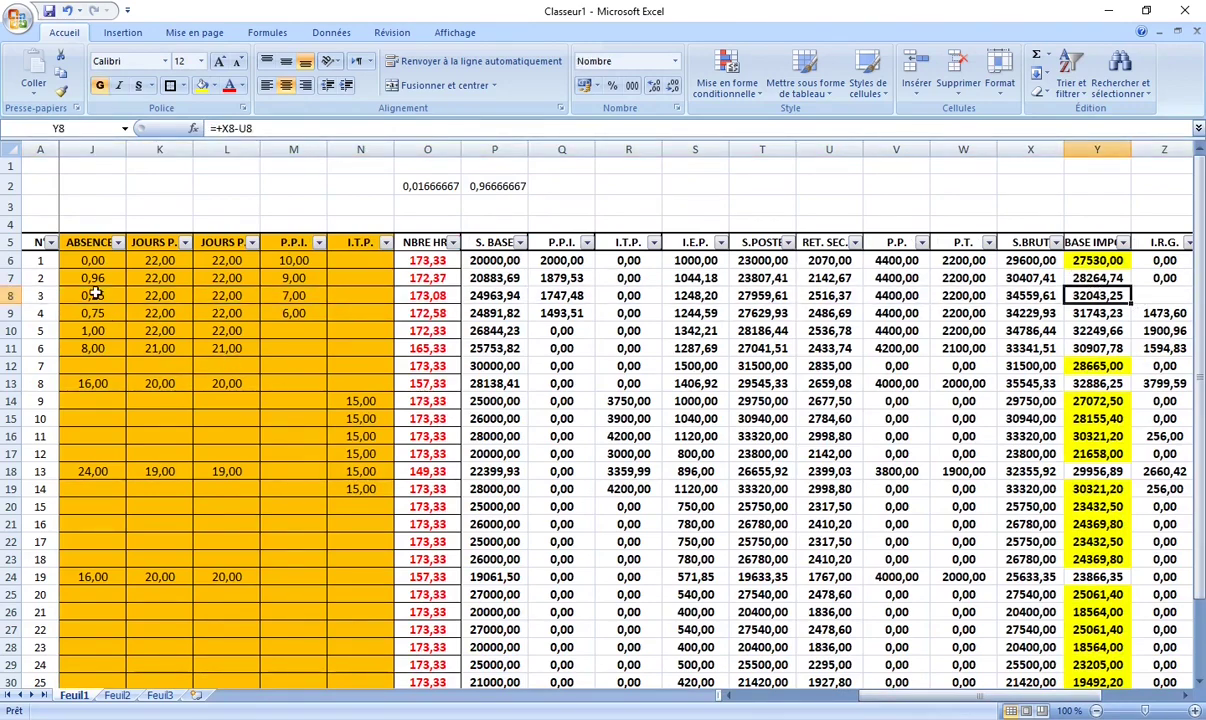
click(91, 292)
text(0)
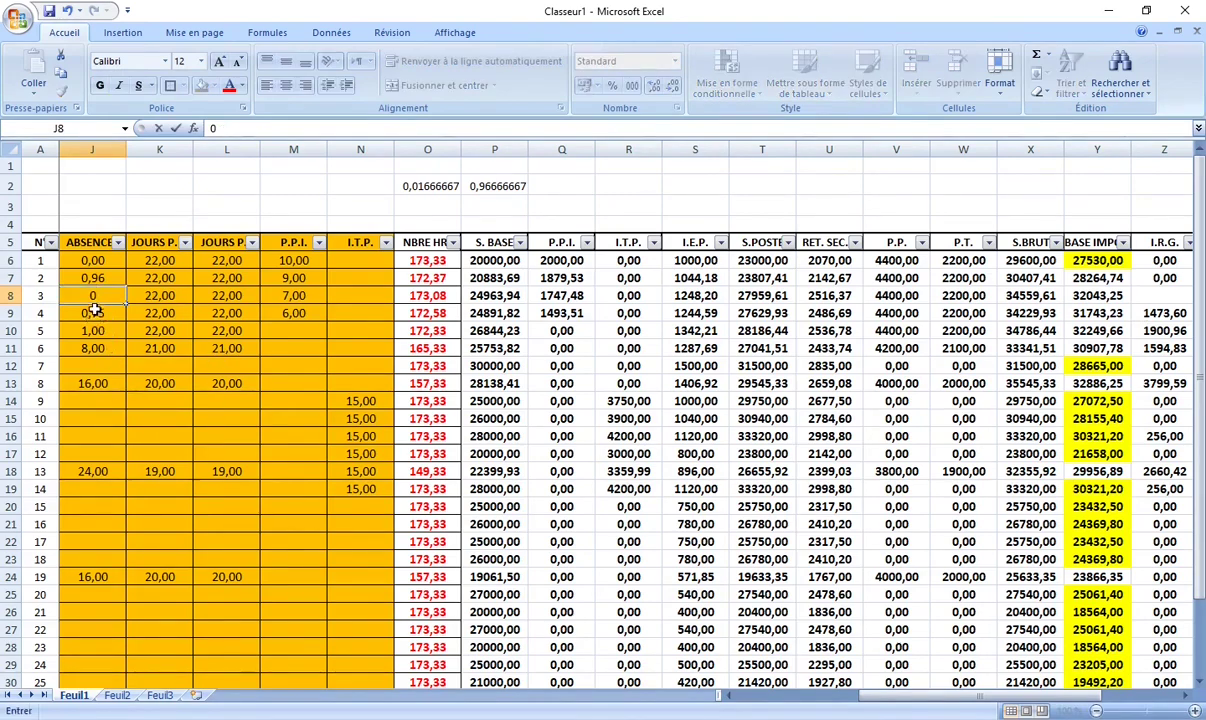
click(1086, 293)
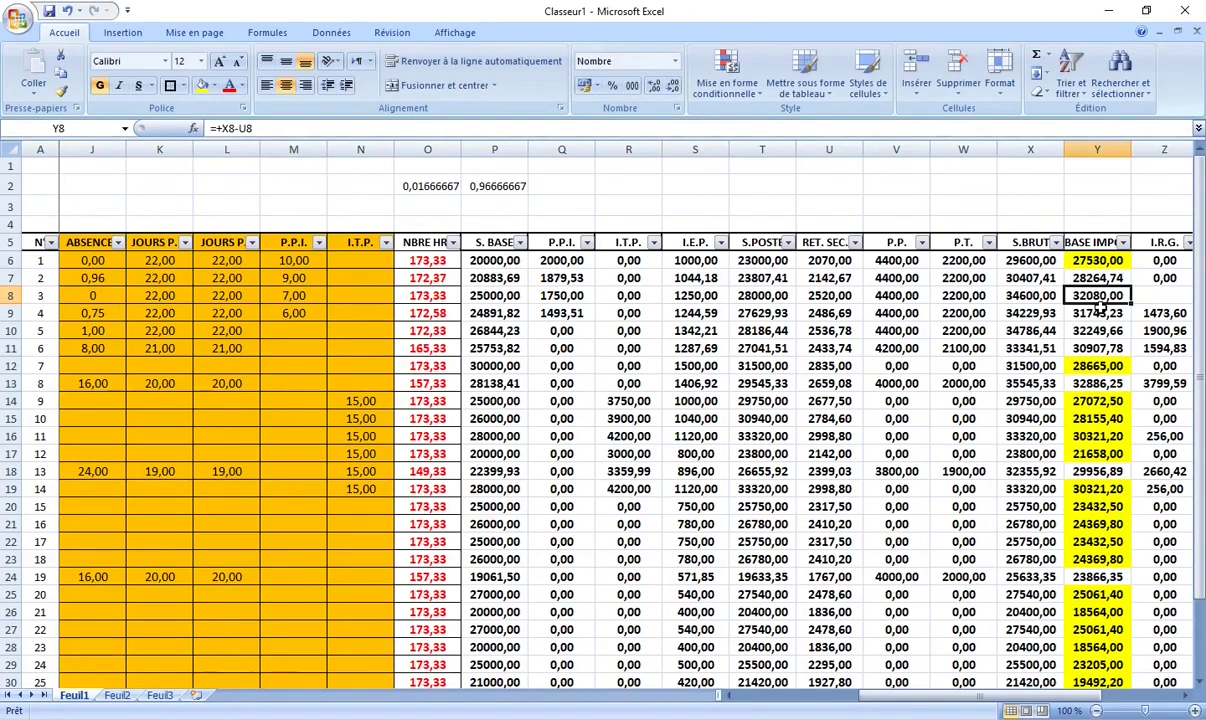
Step: Mark the 1 664,00 tax beside the 32 080,00 base in the IRG table, then return to Excel
click(755, 622)
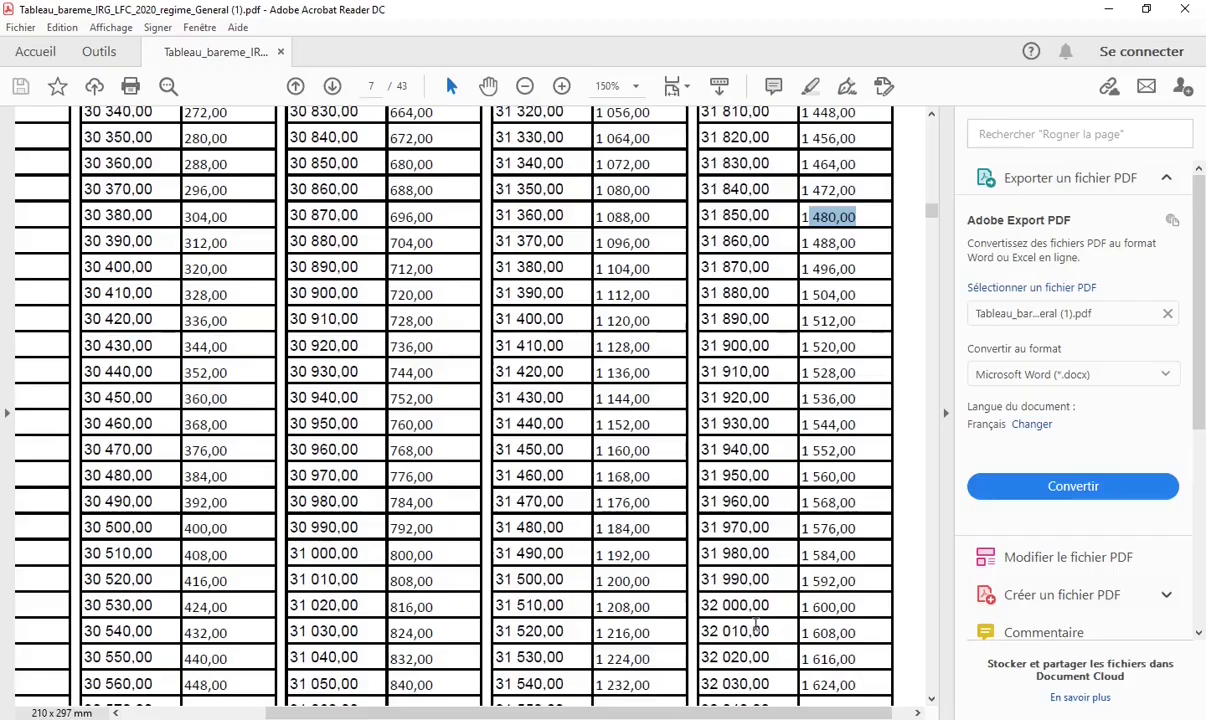
scroll(766, 357, down, 2)
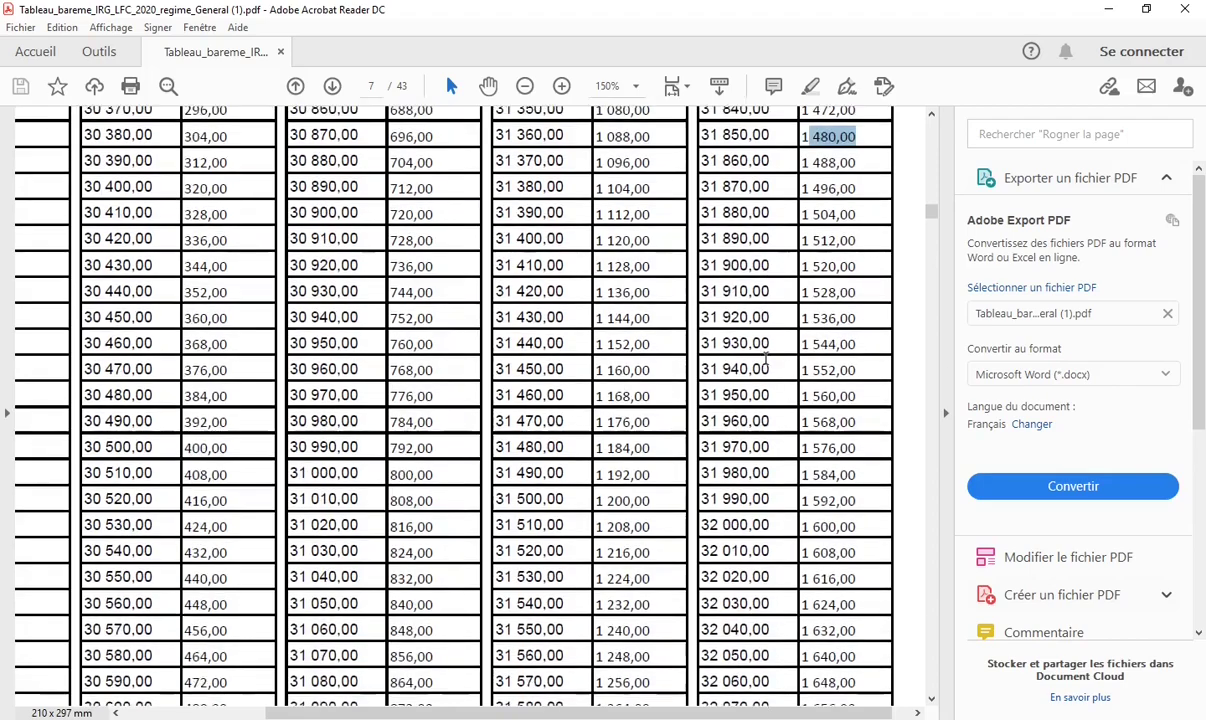
scroll(766, 356, down, 3)
scroll(737, 590, down, 3)
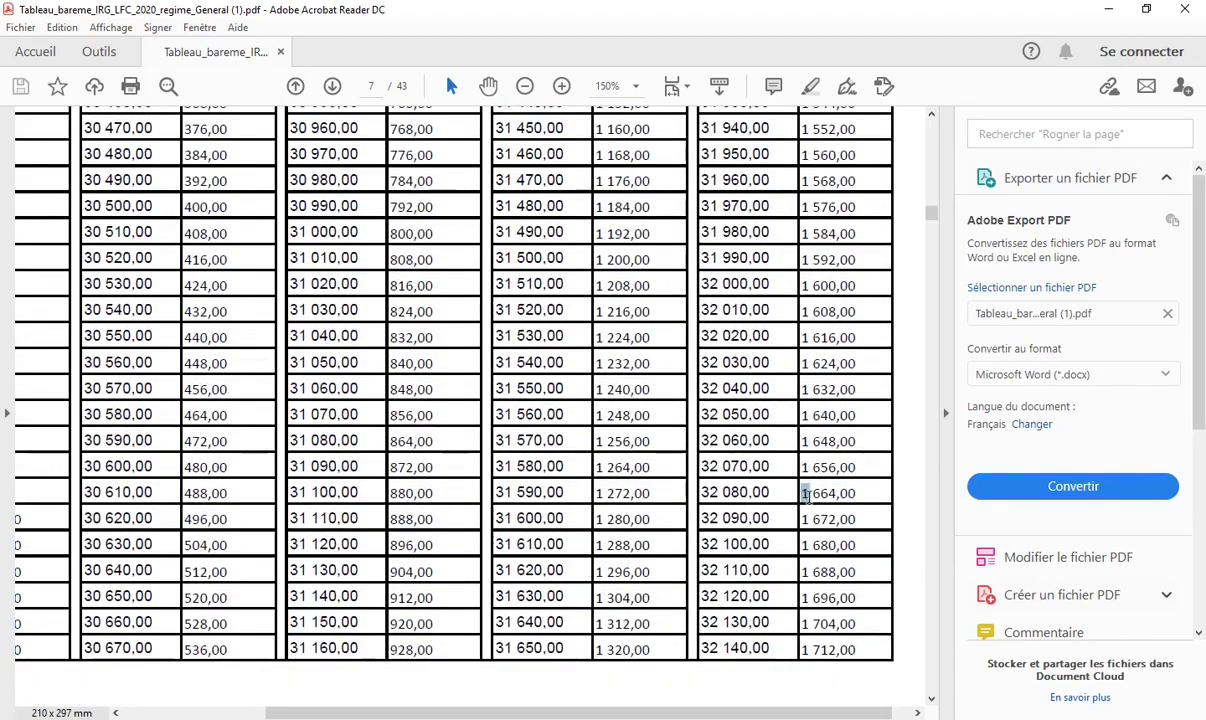
drag(803, 493, 856, 494)
key(alt+Tab)
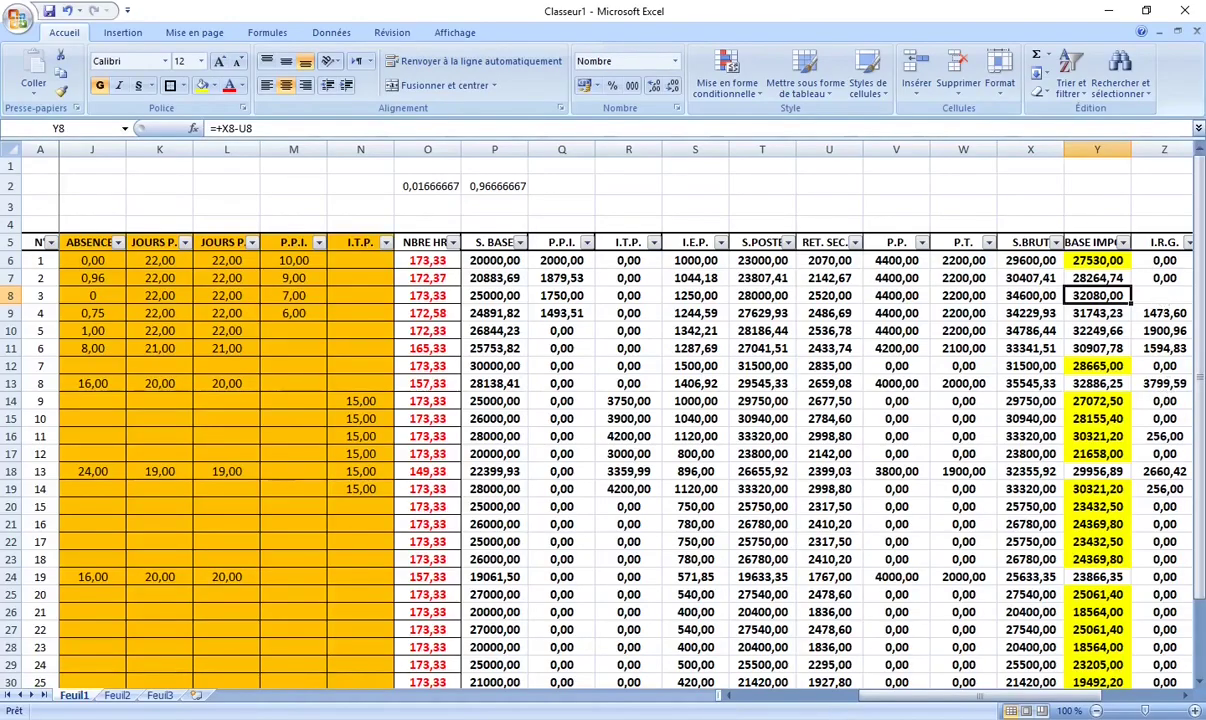
Step: Enter =1664/173,33*173,08 in Z8 so employee 3's I.R.G. reads 1661,60
click(67, 10)
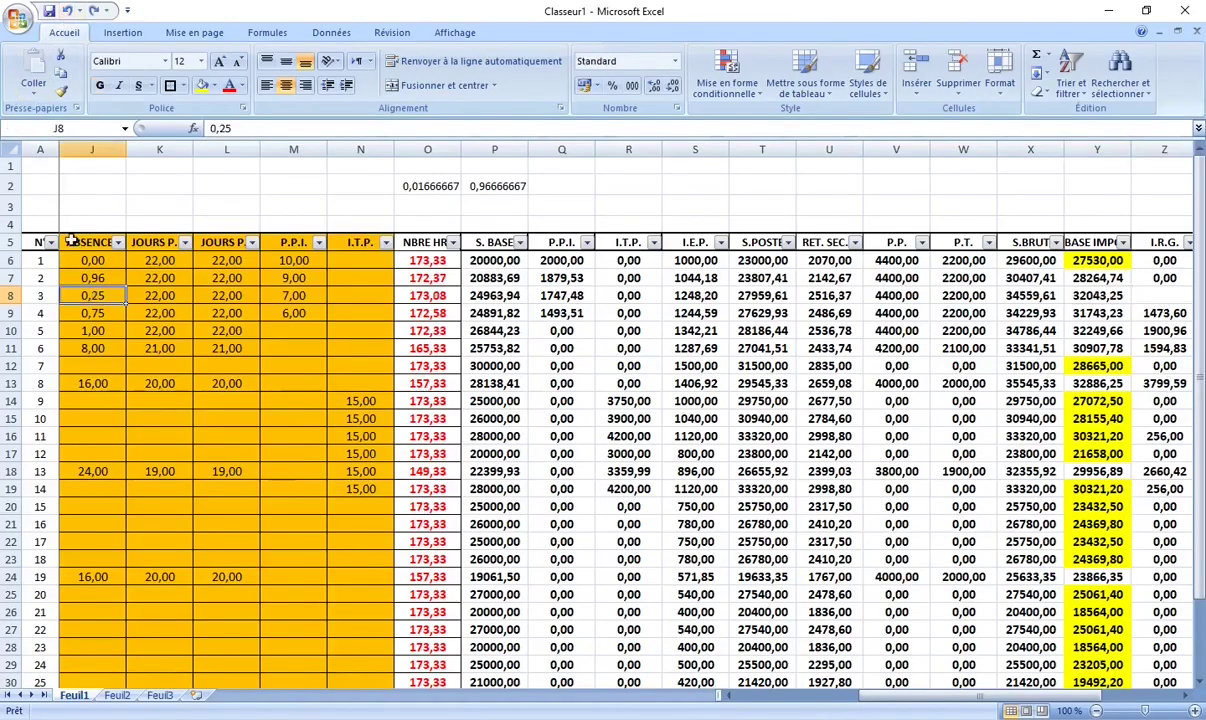
click(11, 295)
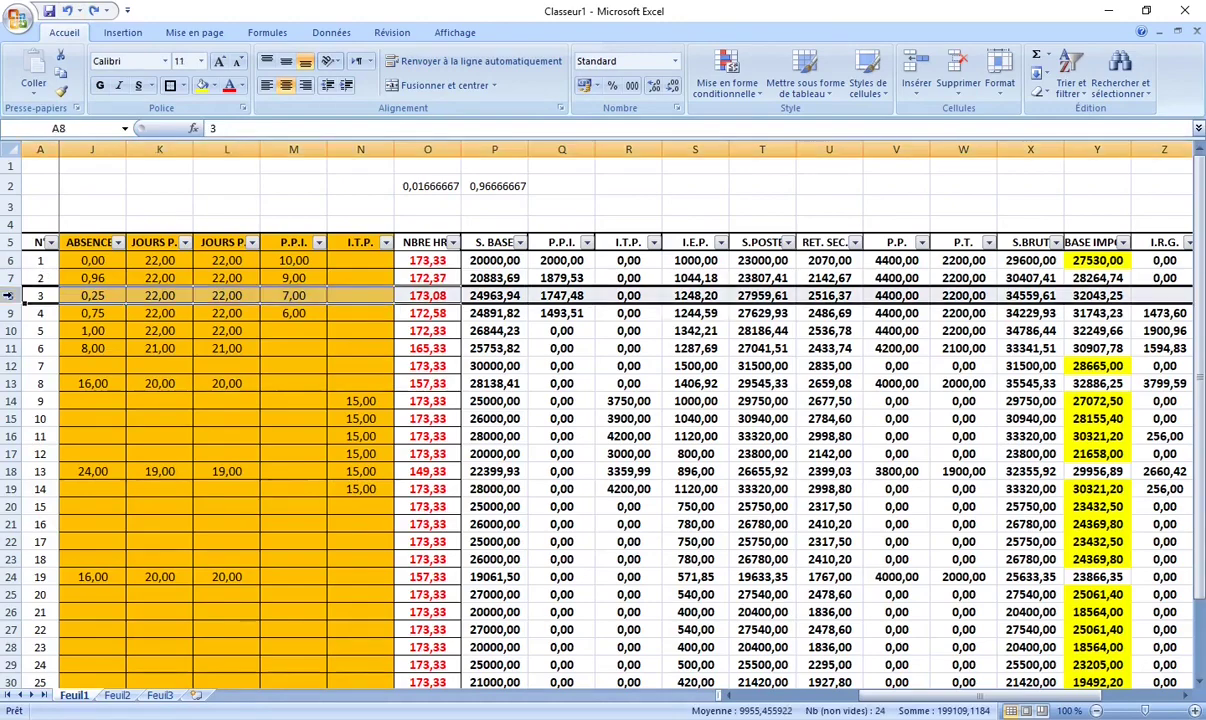
click(1168, 296)
scroll(1010, 640, right, 3)
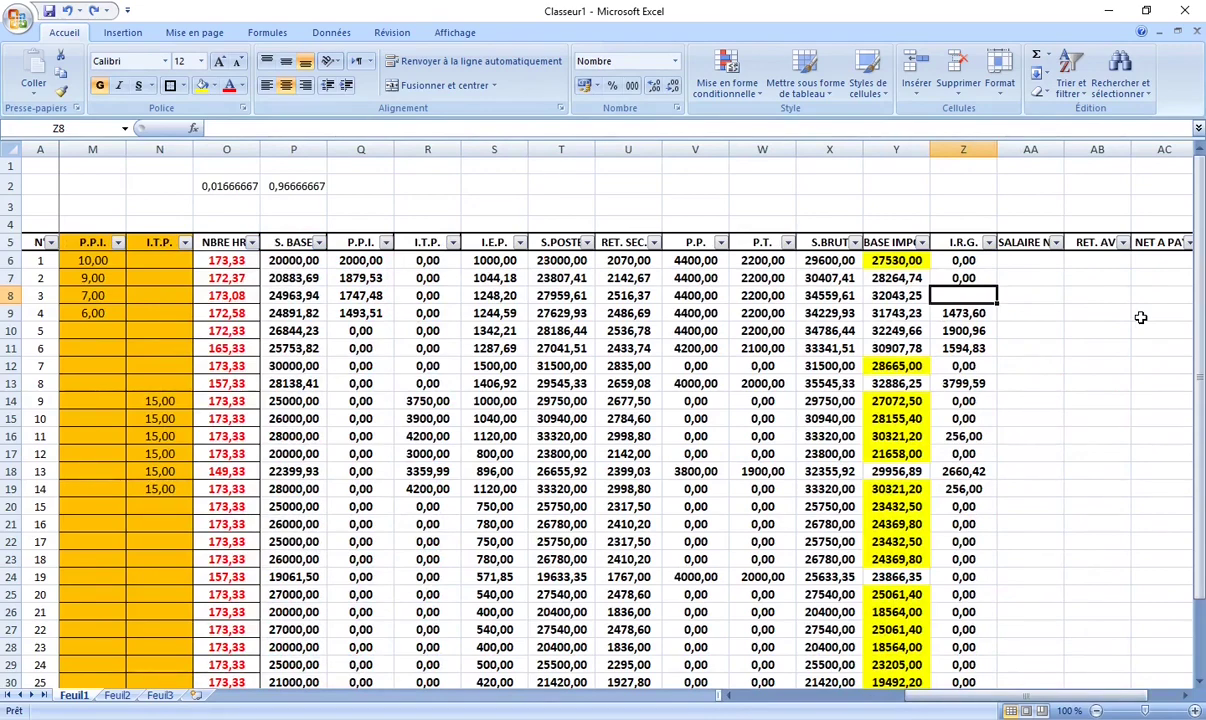
text(+1664,)
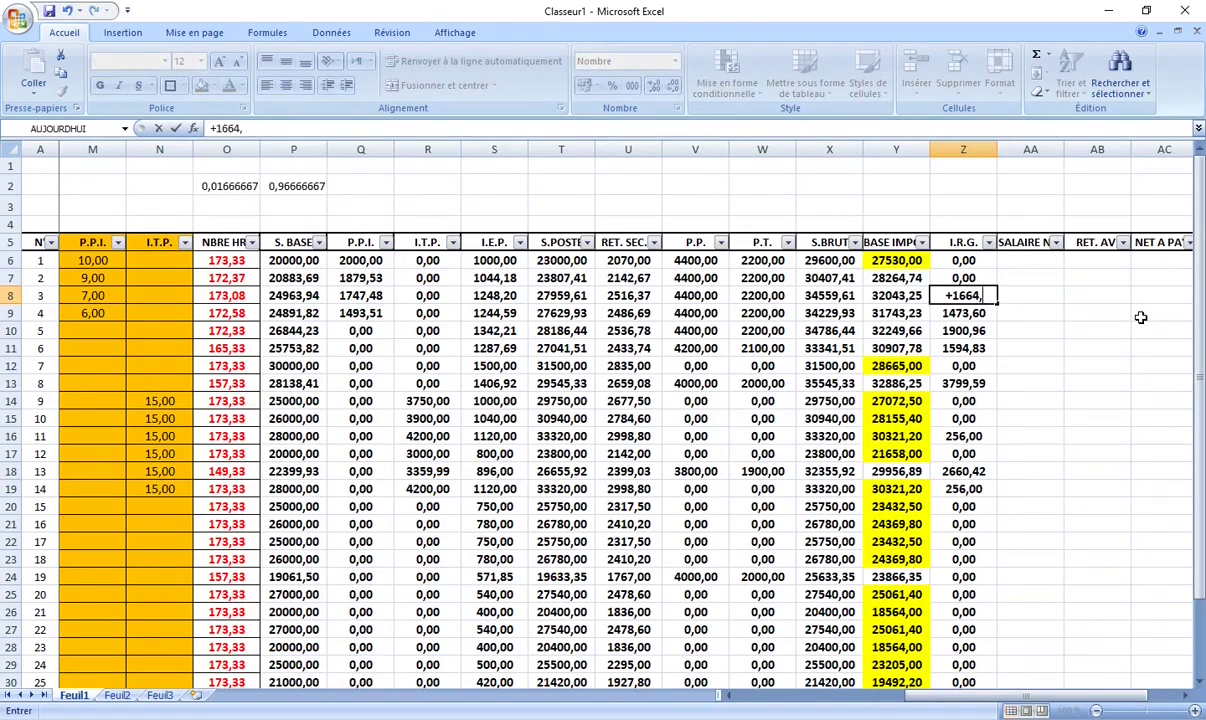
text(00/173)
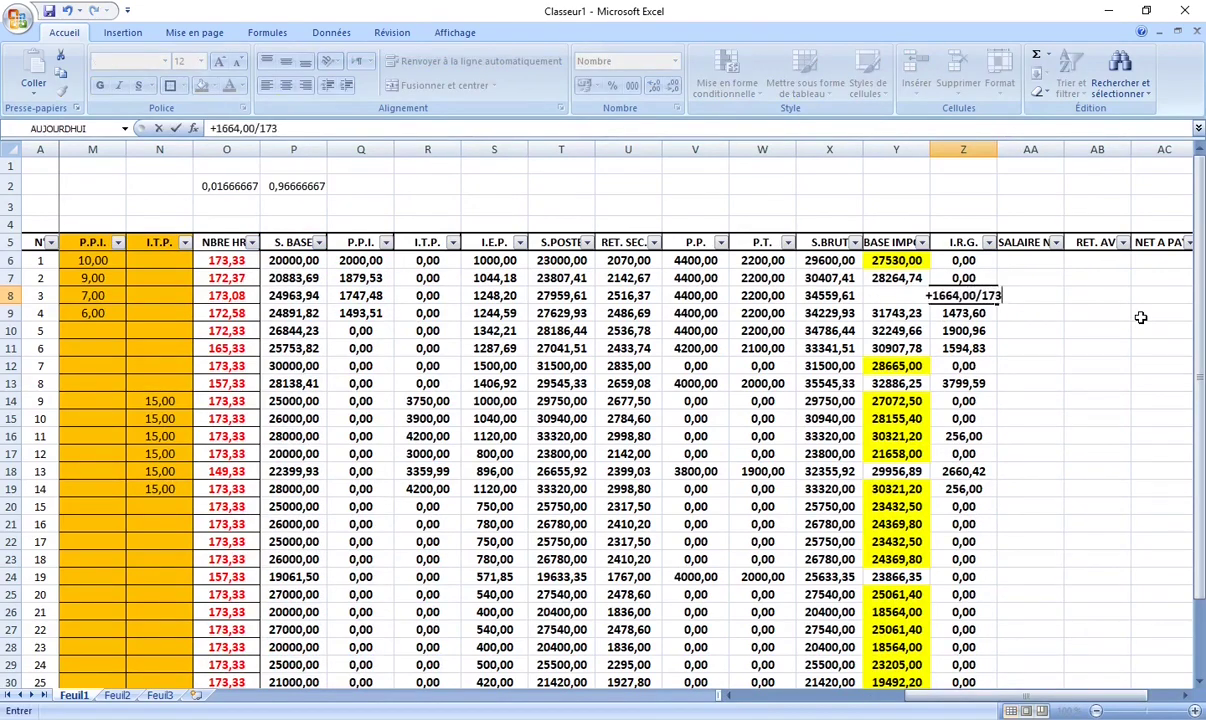
text(,33*)
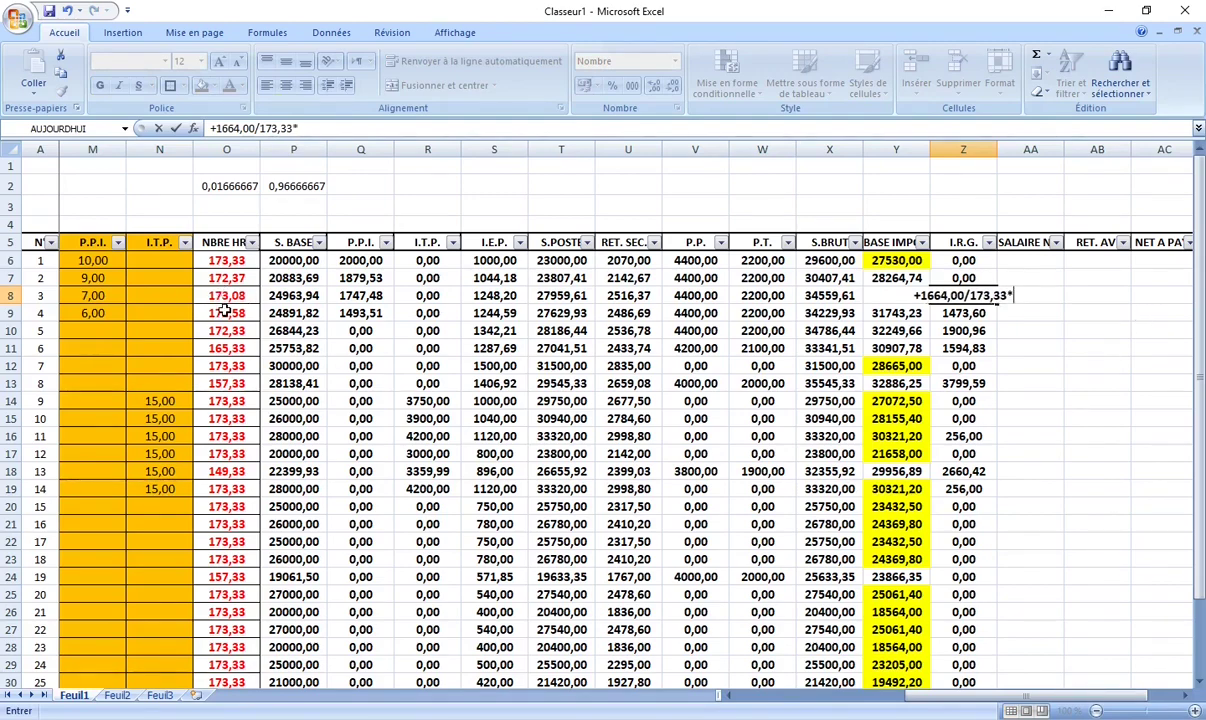
text(17)
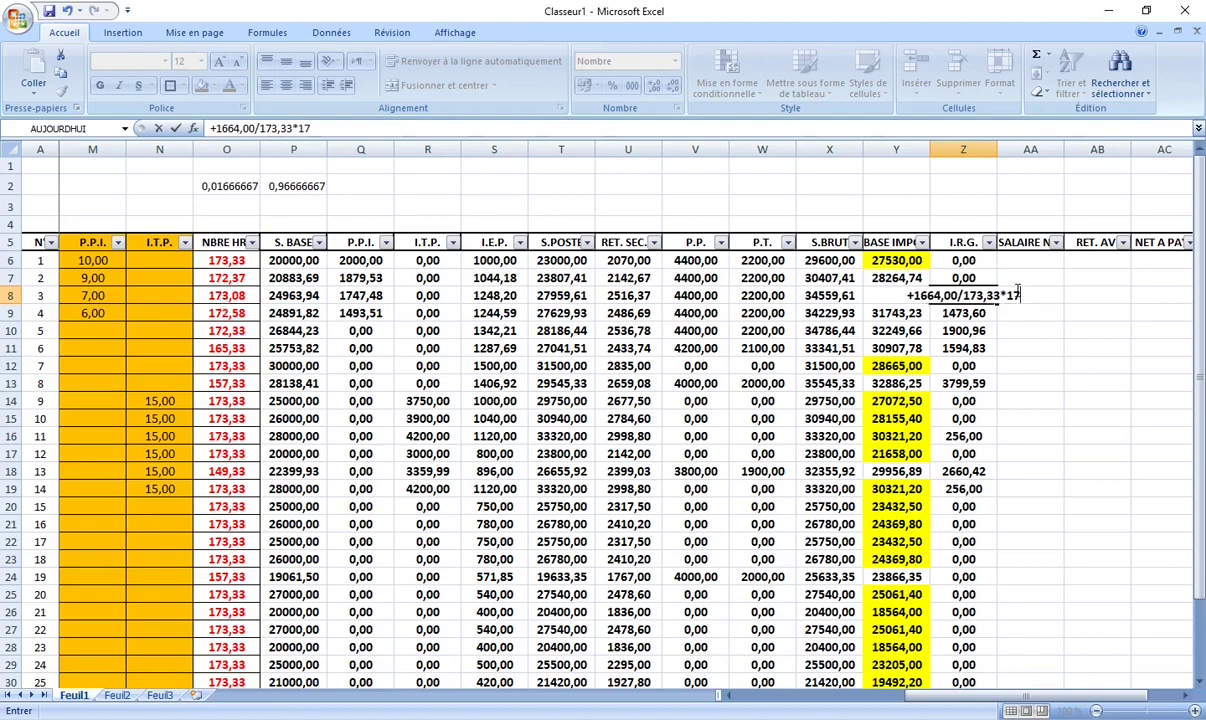
text(3,08)
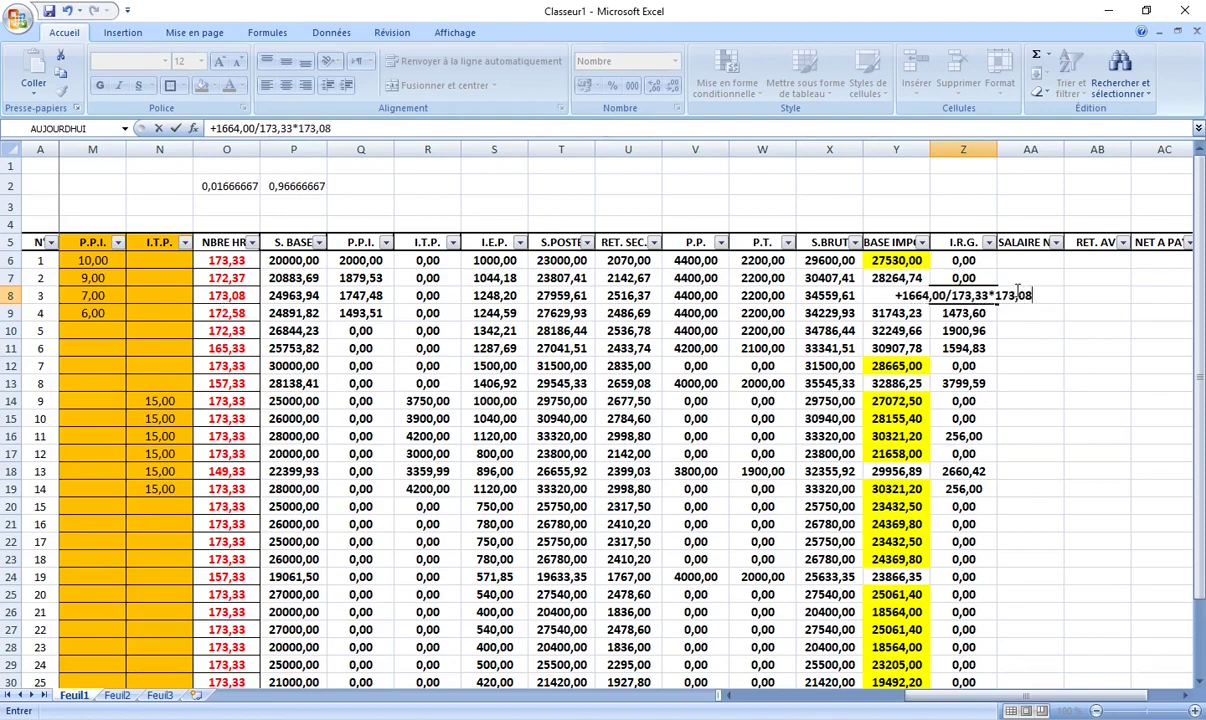
key(Return)
click(980, 297)
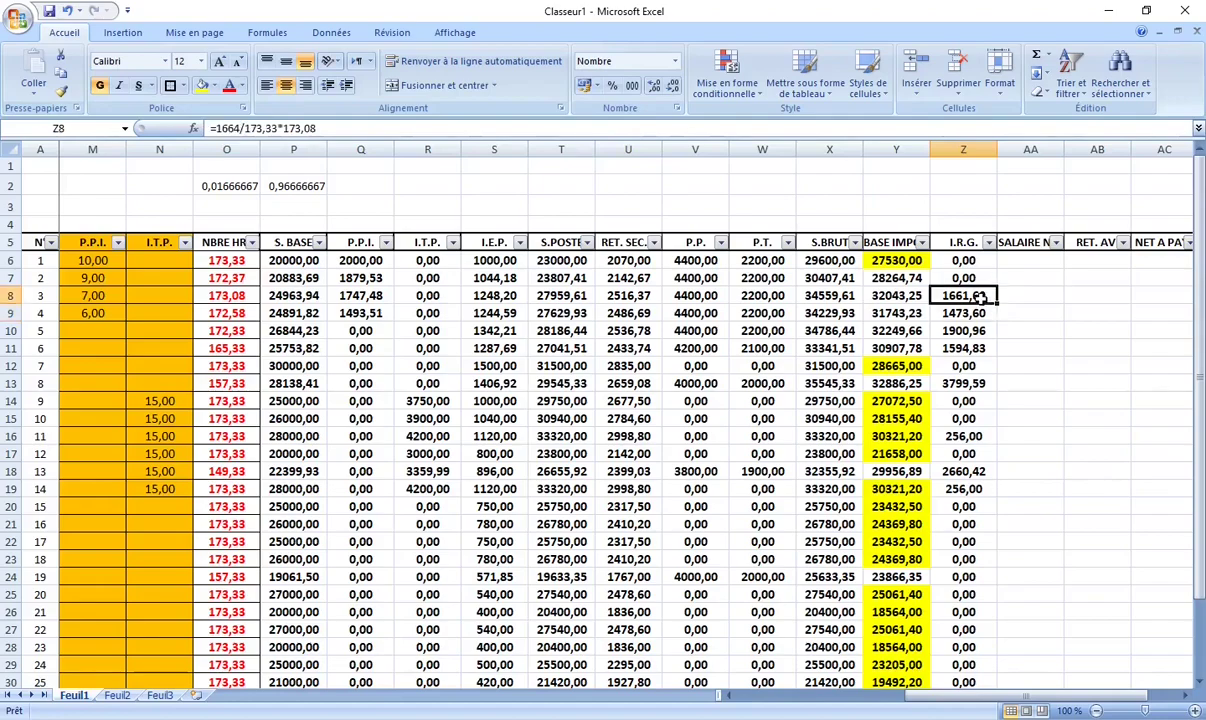
scroll(980, 296, down, 2)
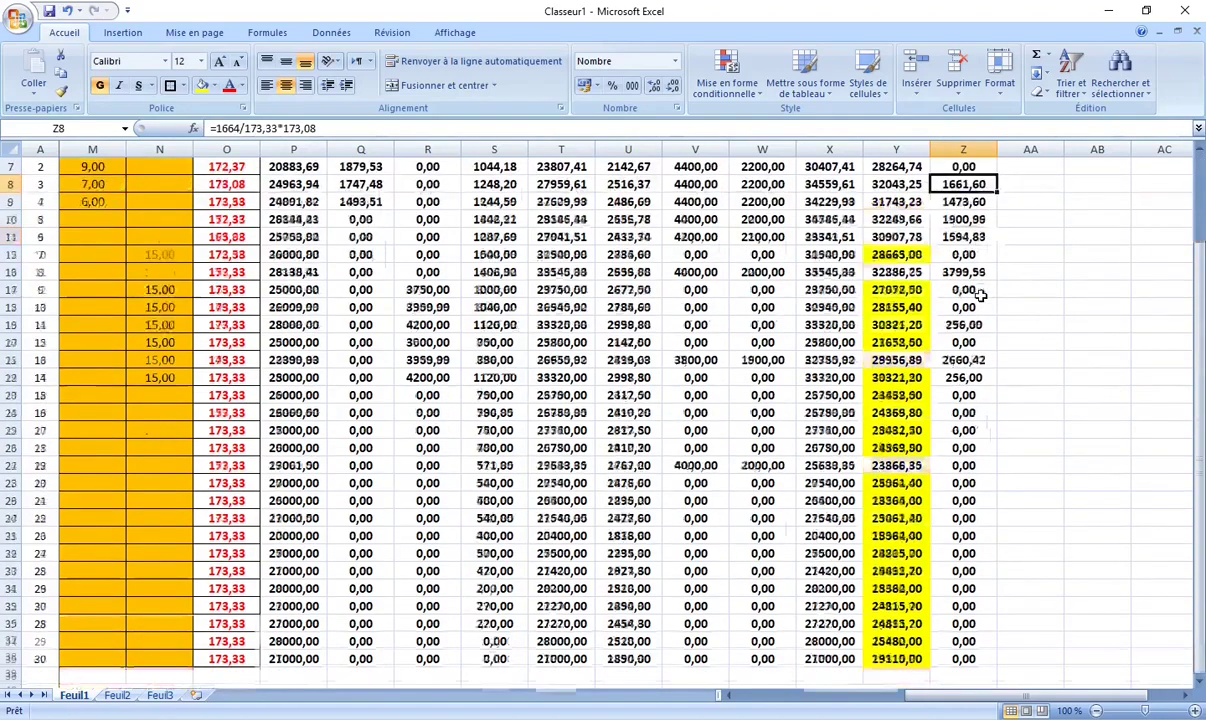
scroll(981, 320, up, 1)
scroll(981, 340, up, 1)
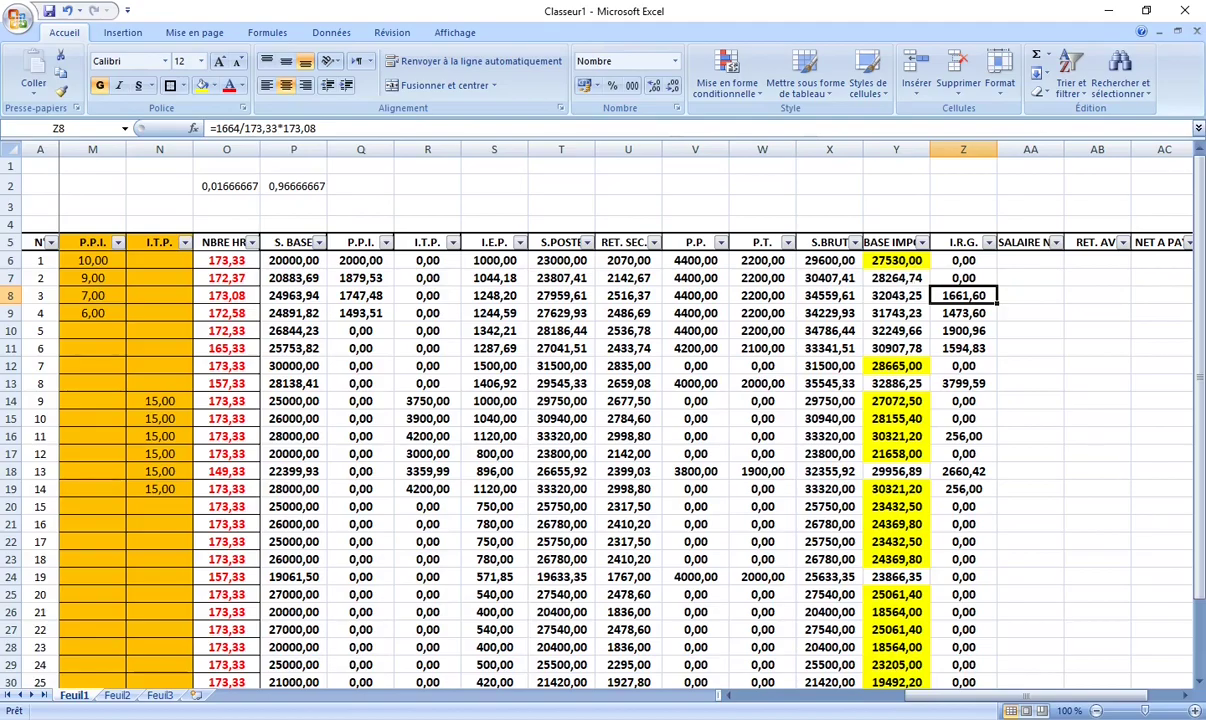
key(alt+Tab)
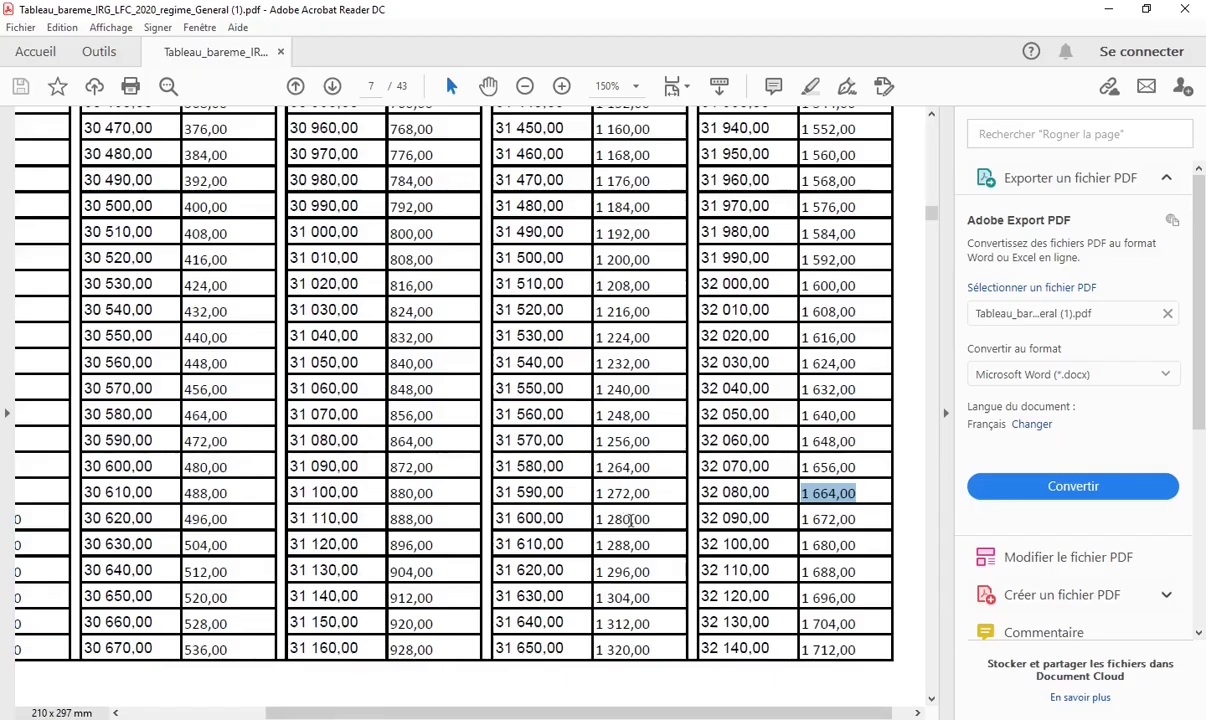
Step: Scroll the IRG scale to the 29 930–30 150 rows, then return to the Excel payroll sheet
scroll(579, 716, left, 2)
scroll(579, 716, left, 2)
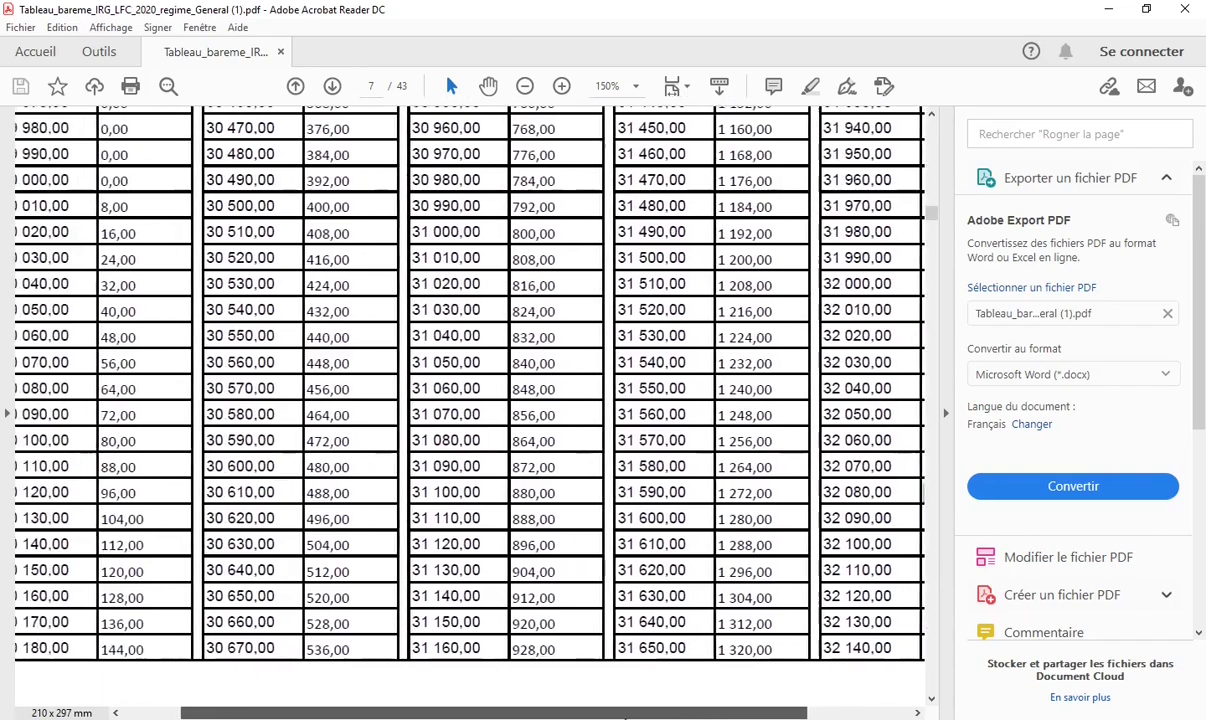
scroll(579, 716, left, 2)
scroll(331, 437, up, 3)
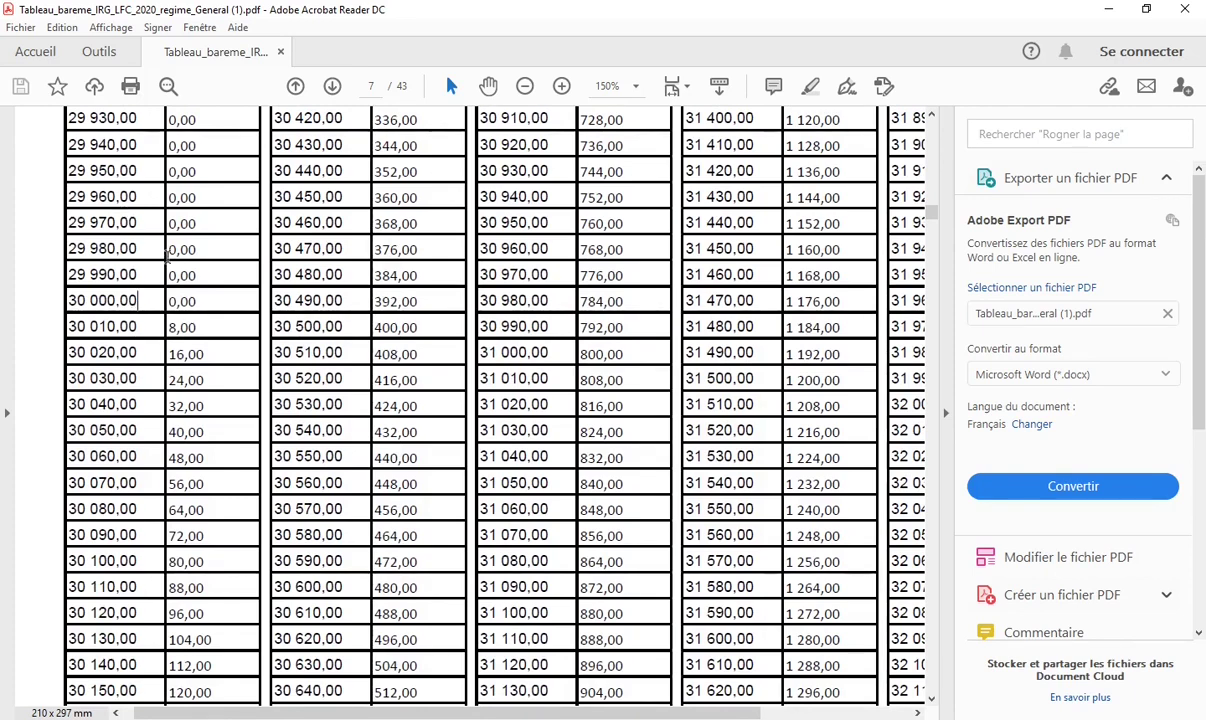
click(762, 555)
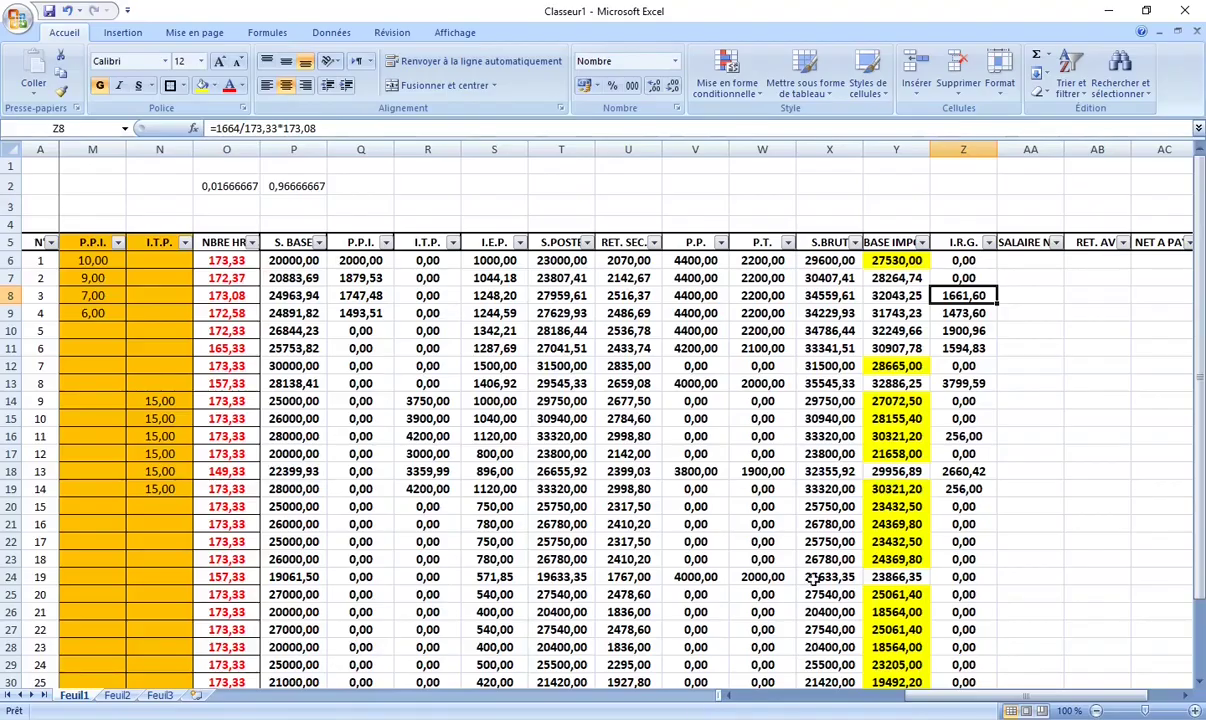
Step: Review the I.R.G. values down column Z, from Z6 to Z23
click(971, 367)
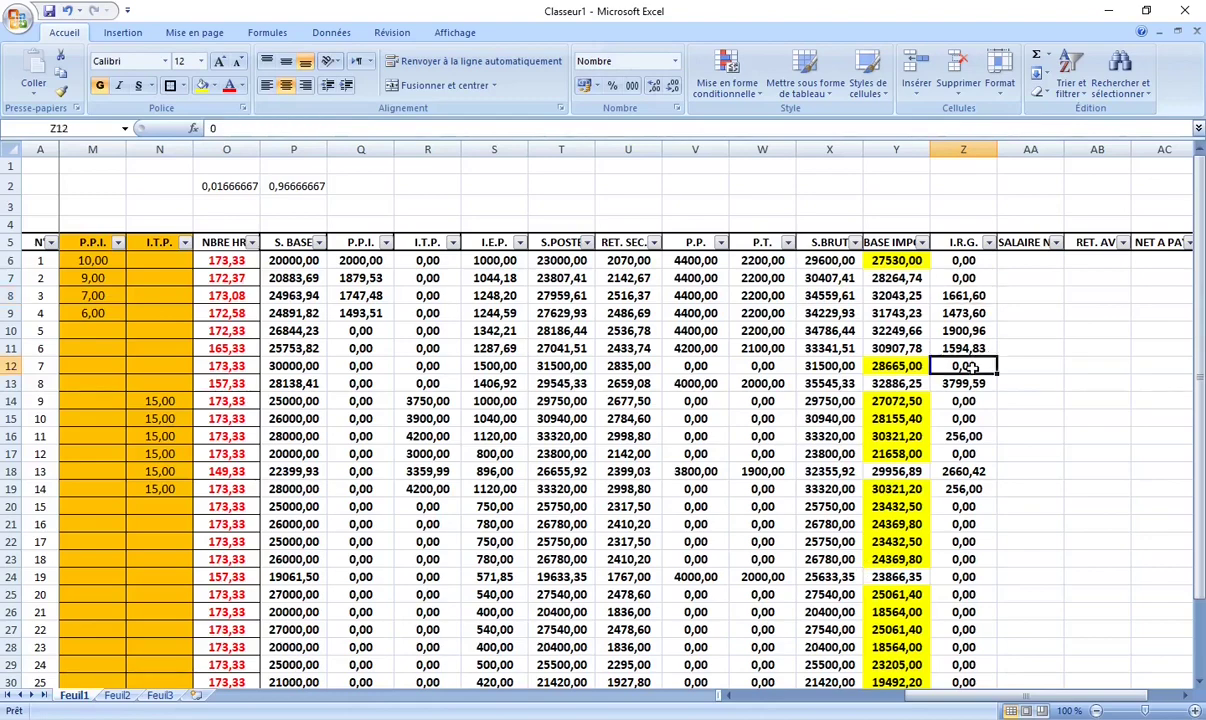
click(945, 506)
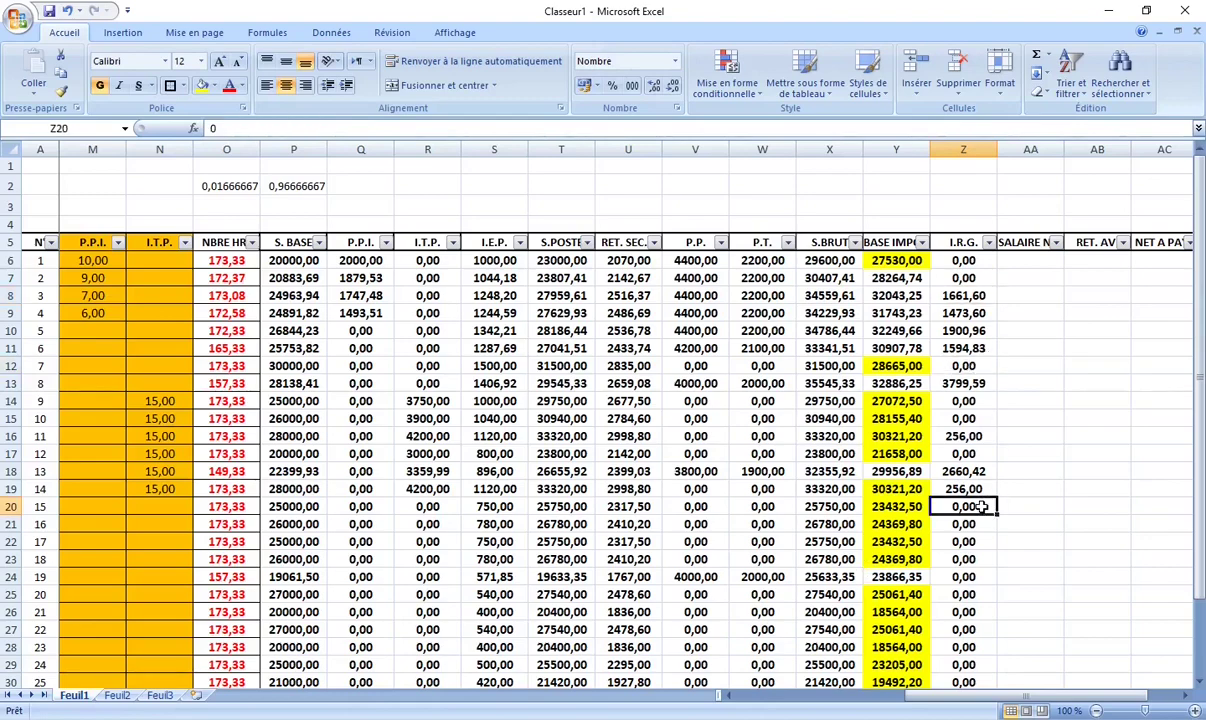
click(942, 559)
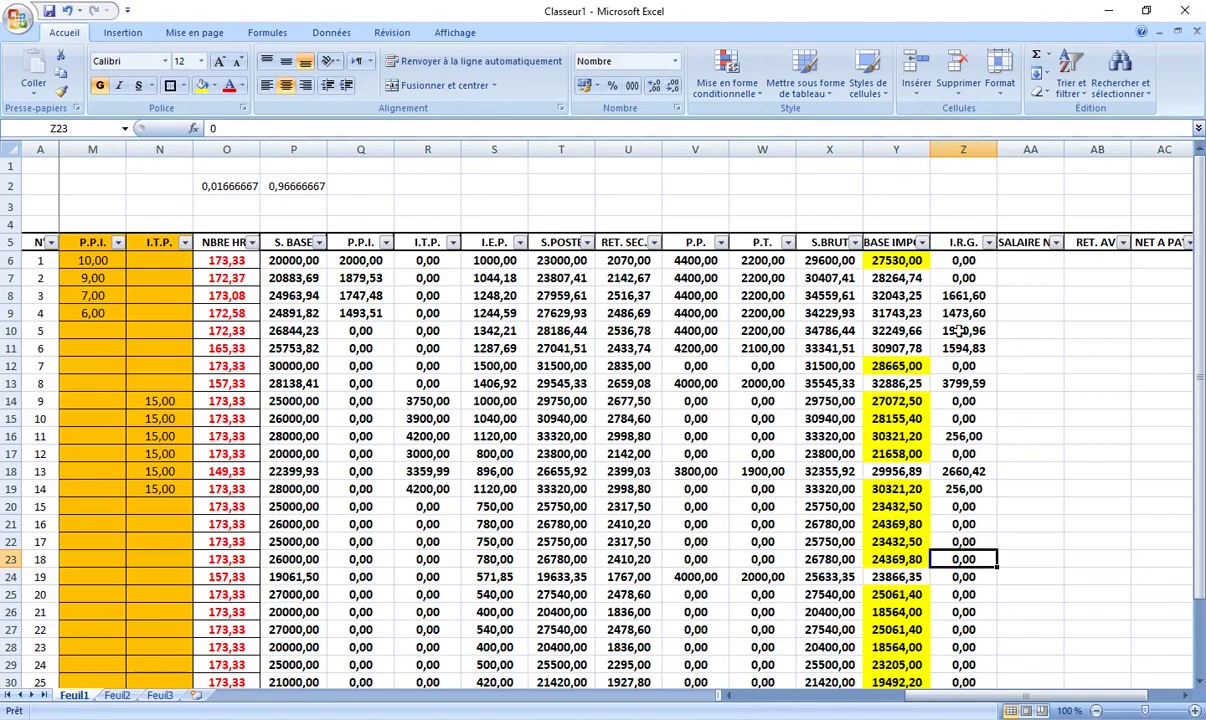
click(958, 330)
click(960, 260)
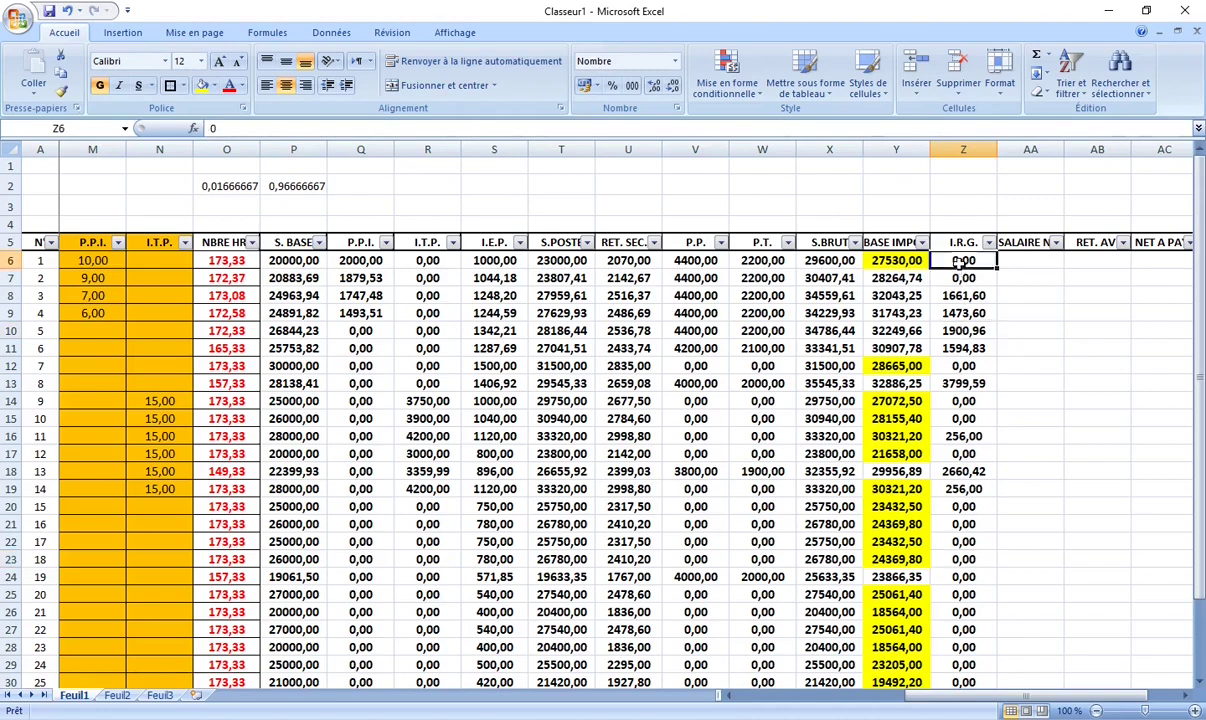
click(1013, 257)
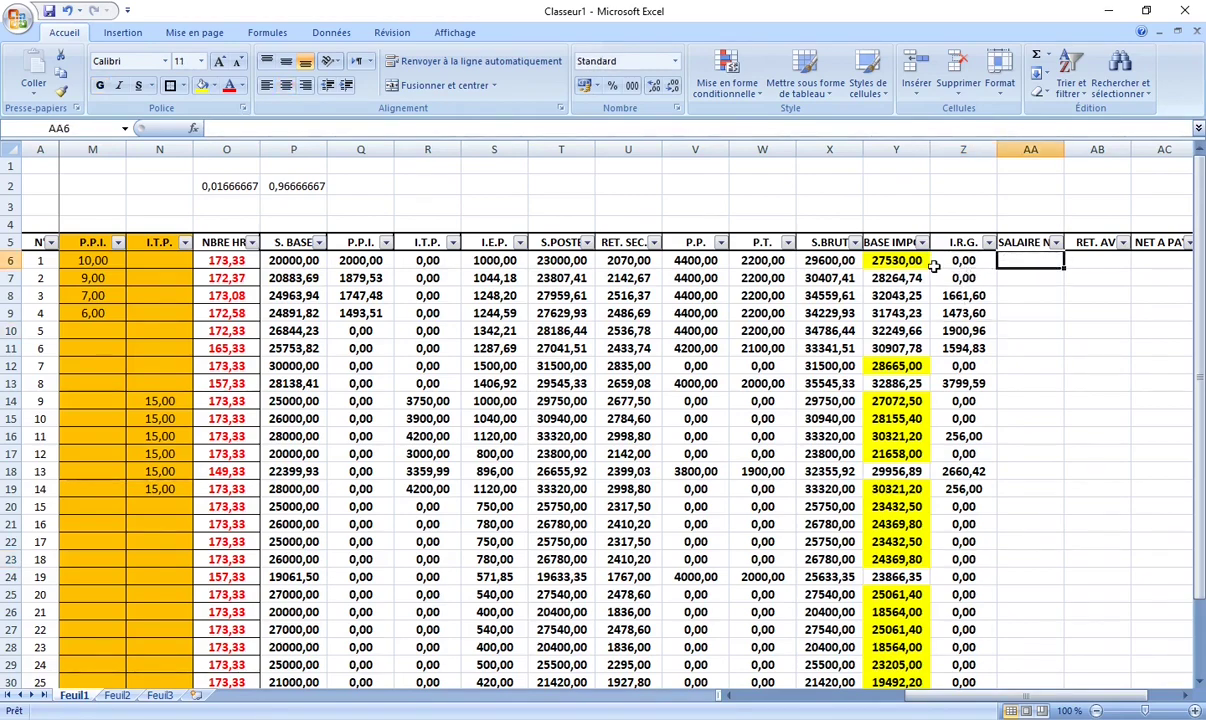
Step: Clear the yellow fill from the taxable-base cells Y6:Y28 with Aucun remplissage
drag(897, 262, 905, 659)
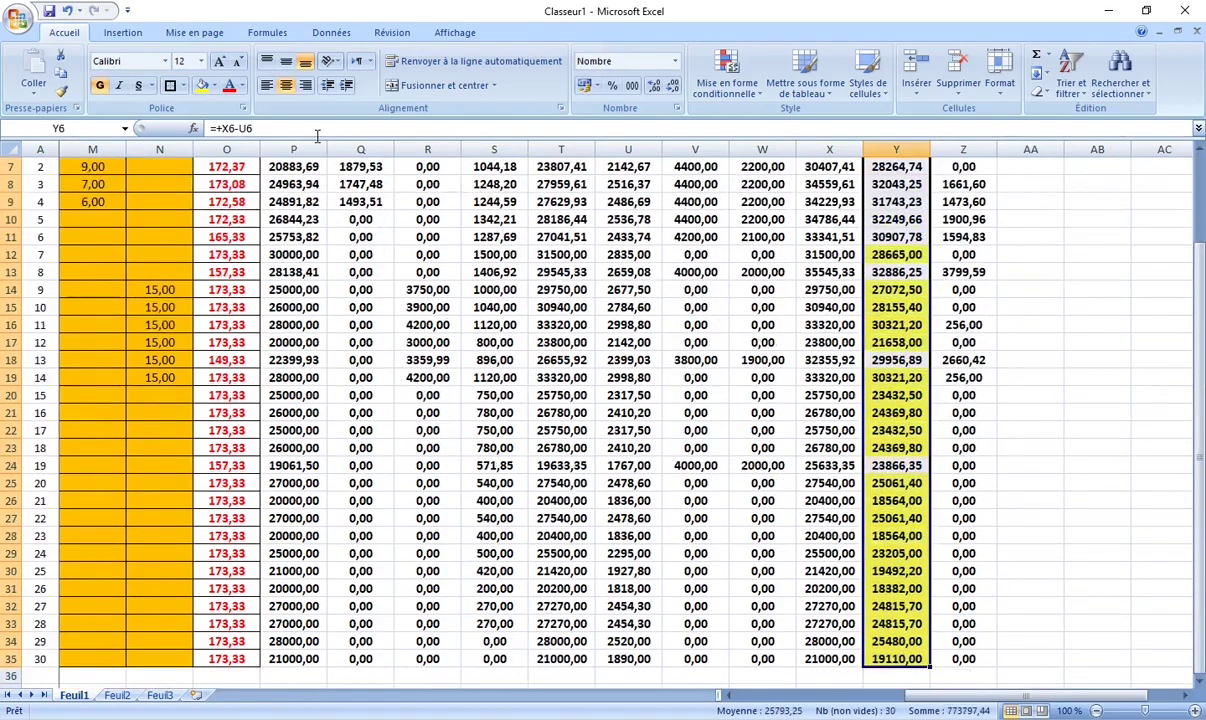
click(213, 86)
click(251, 230)
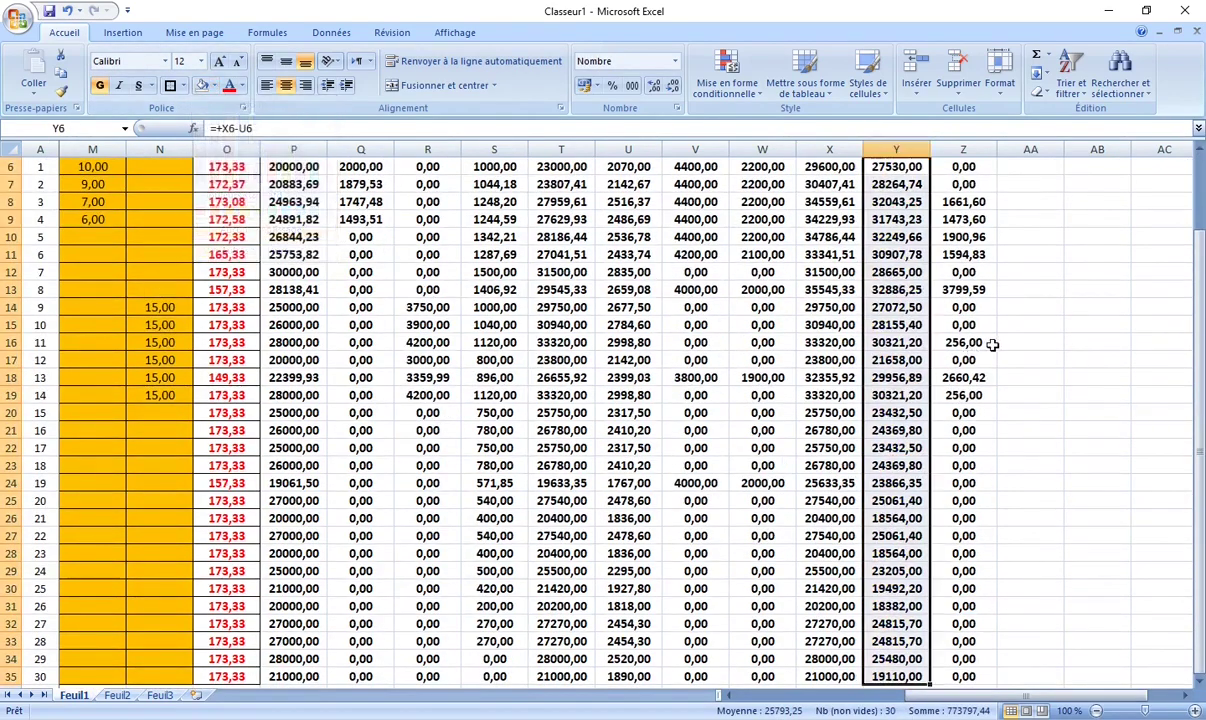
scroll(996, 341, up, 2)
click(1027, 260)
Step: Enter =+X6-U6-Z6 in AA6, copy X6's formatting to it, and fill down to row 35
text(+)
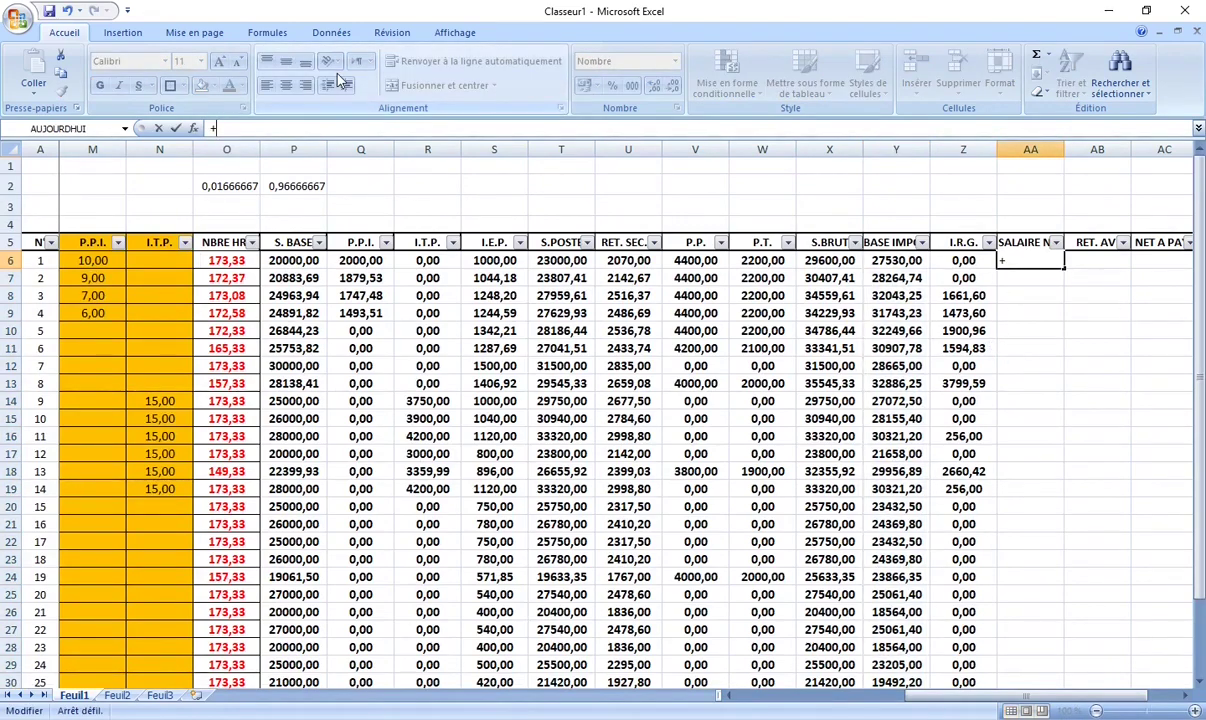
text(X6-)
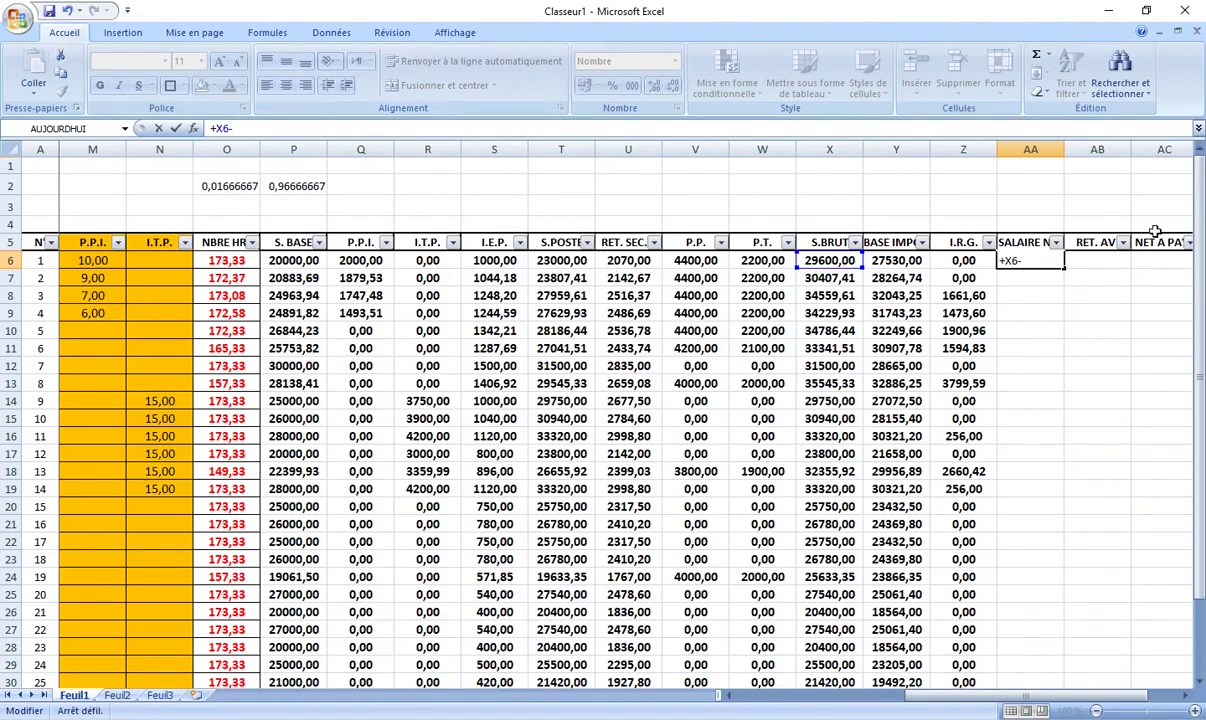
text(U6)
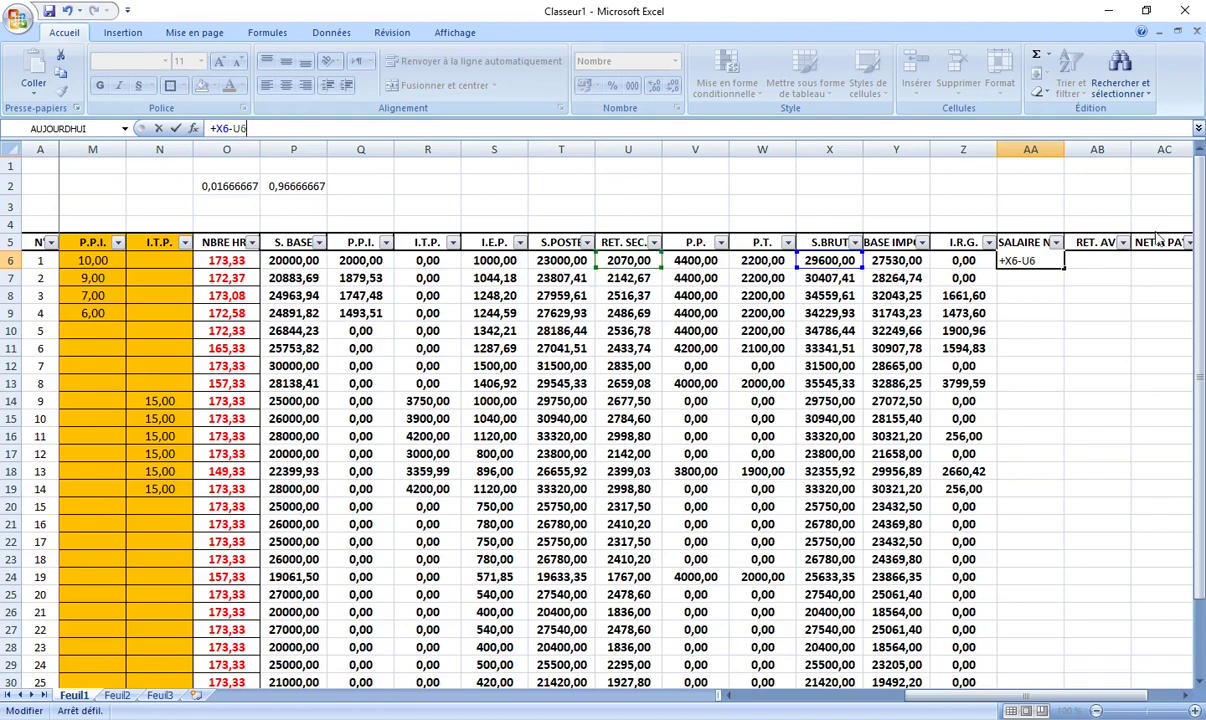
text(-)
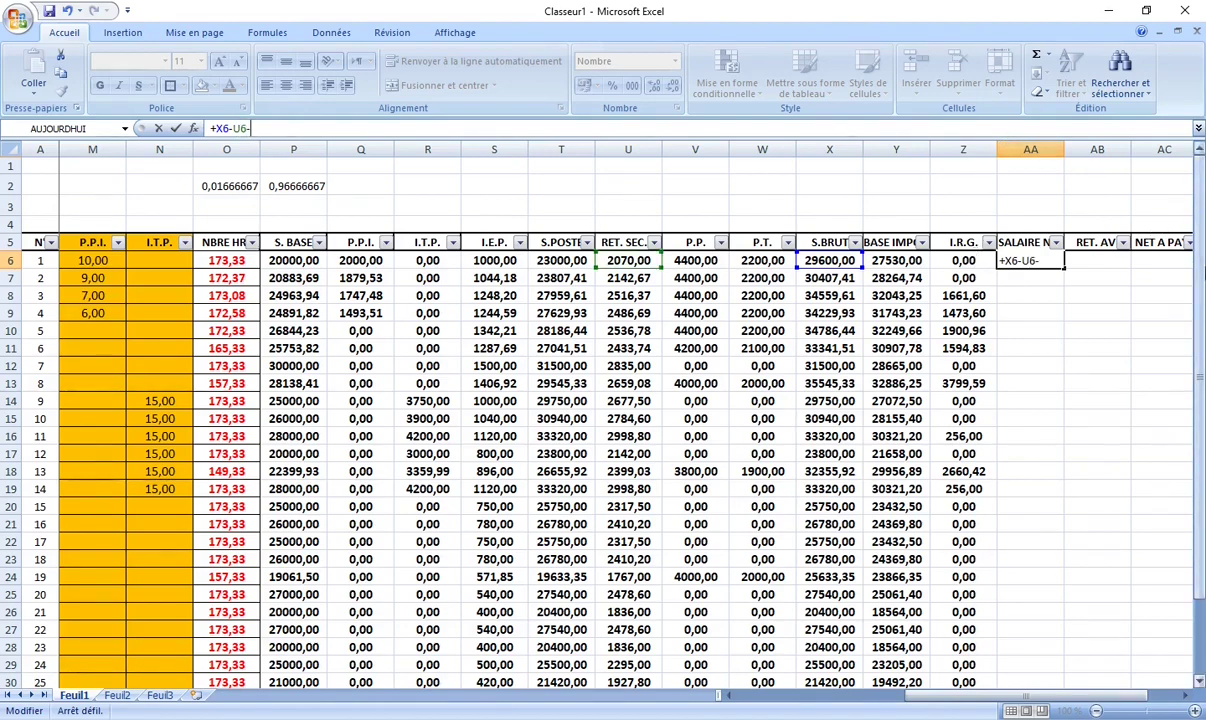
text(Z)
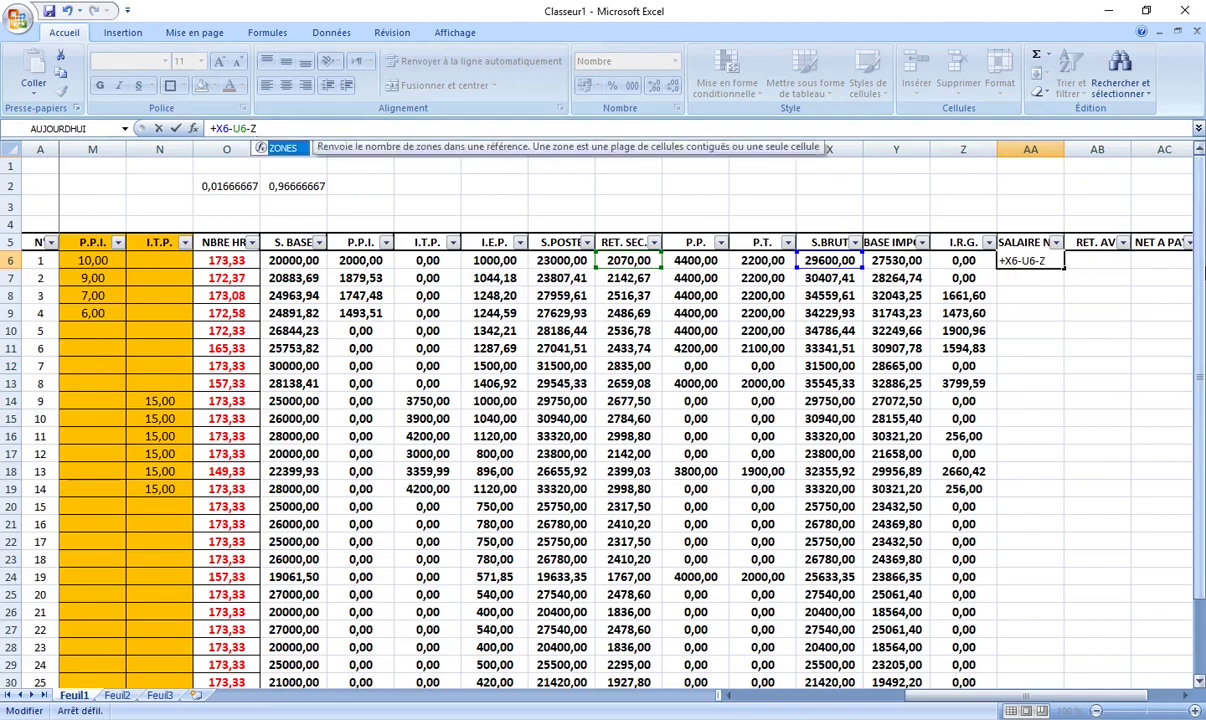
text(6)
key(Return)
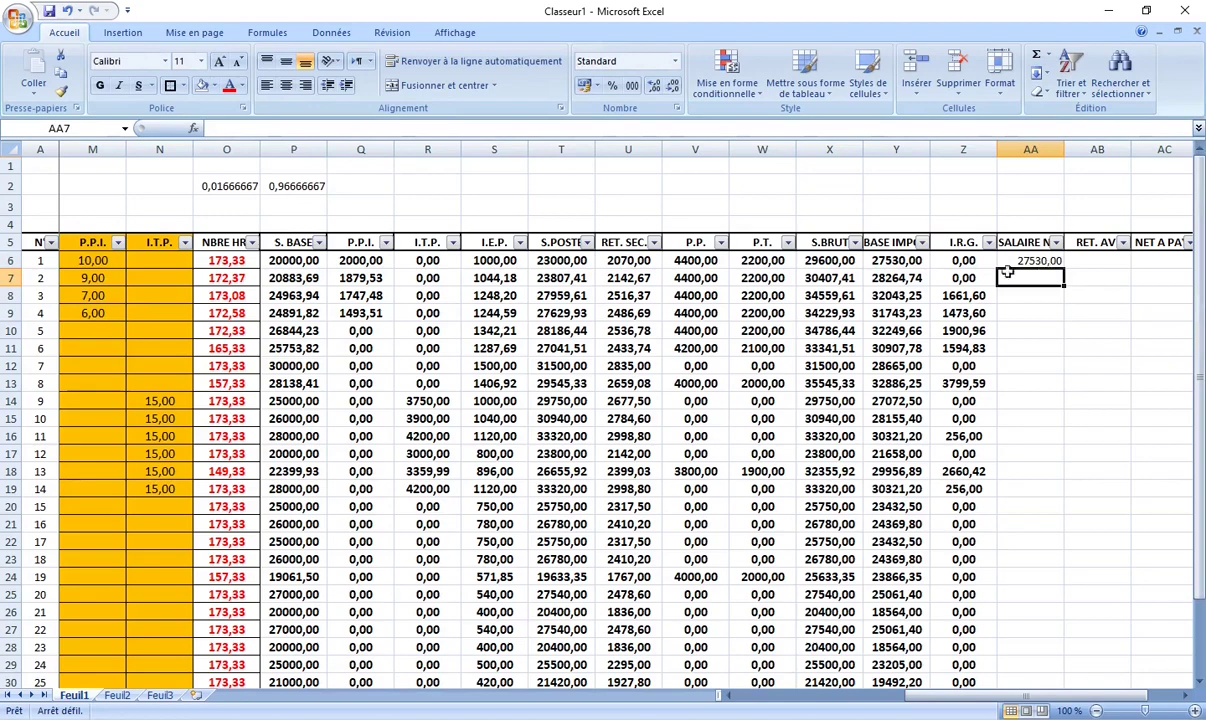
click(808, 259)
click(61, 91)
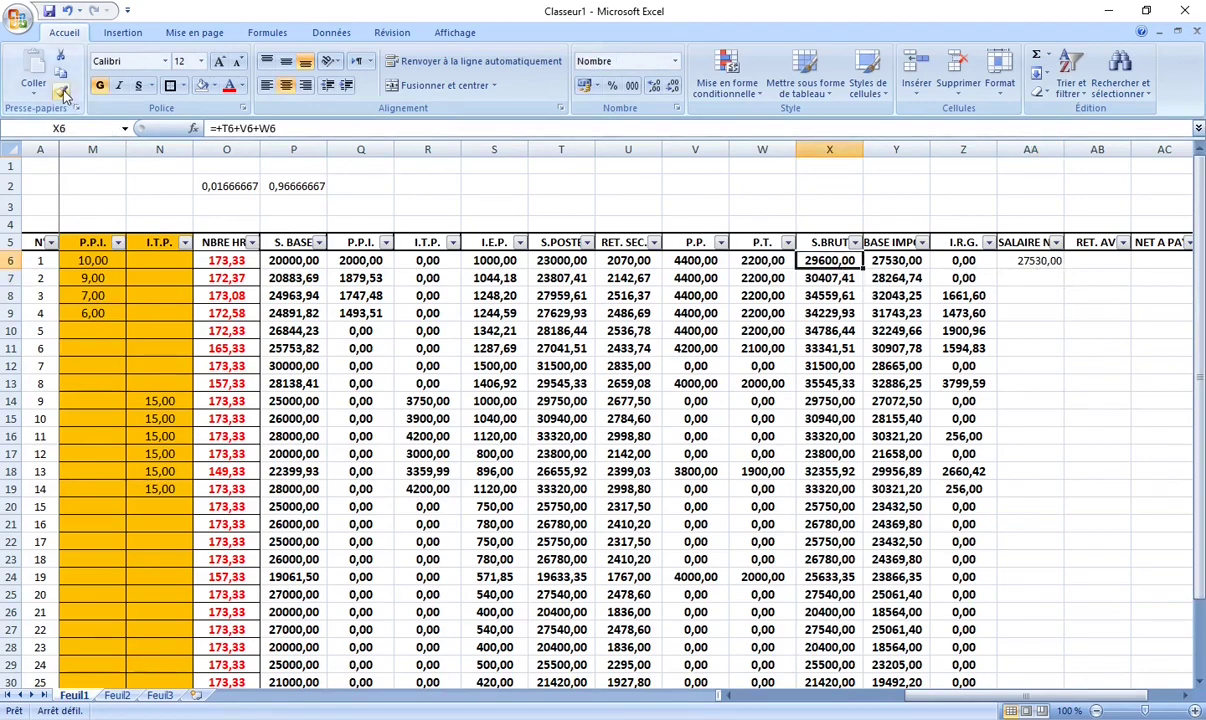
click(1017, 260)
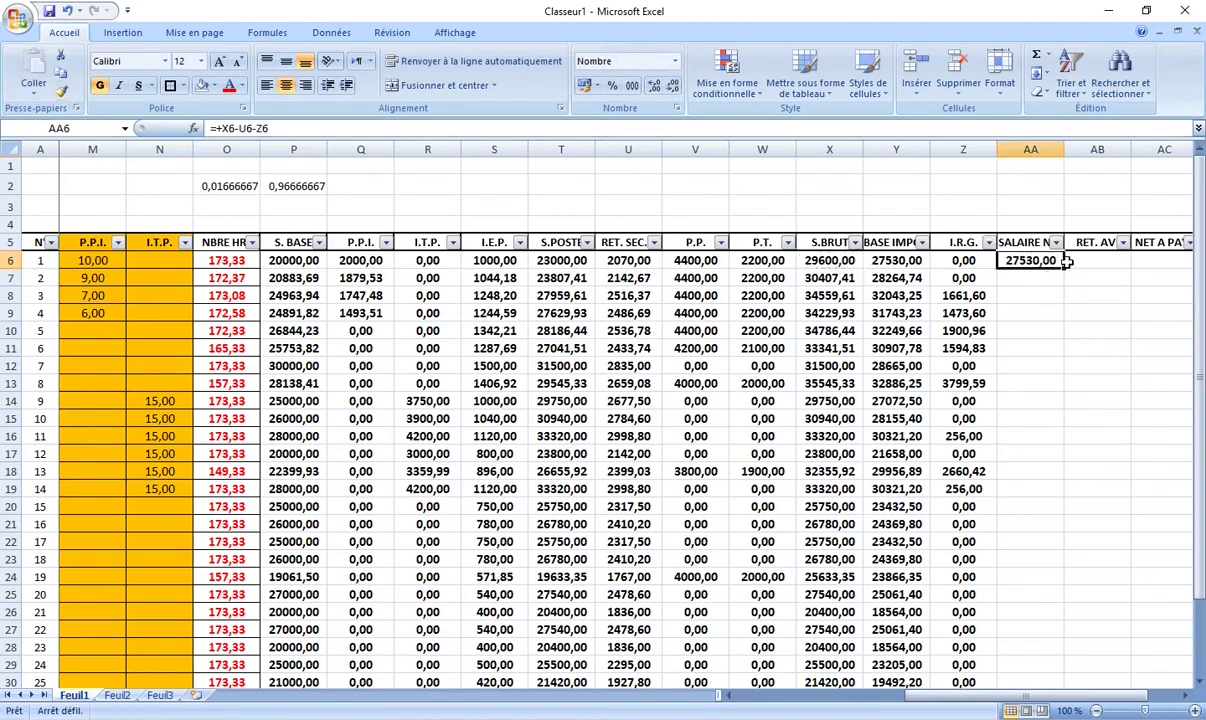
drag(1062, 268, 1073, 712)
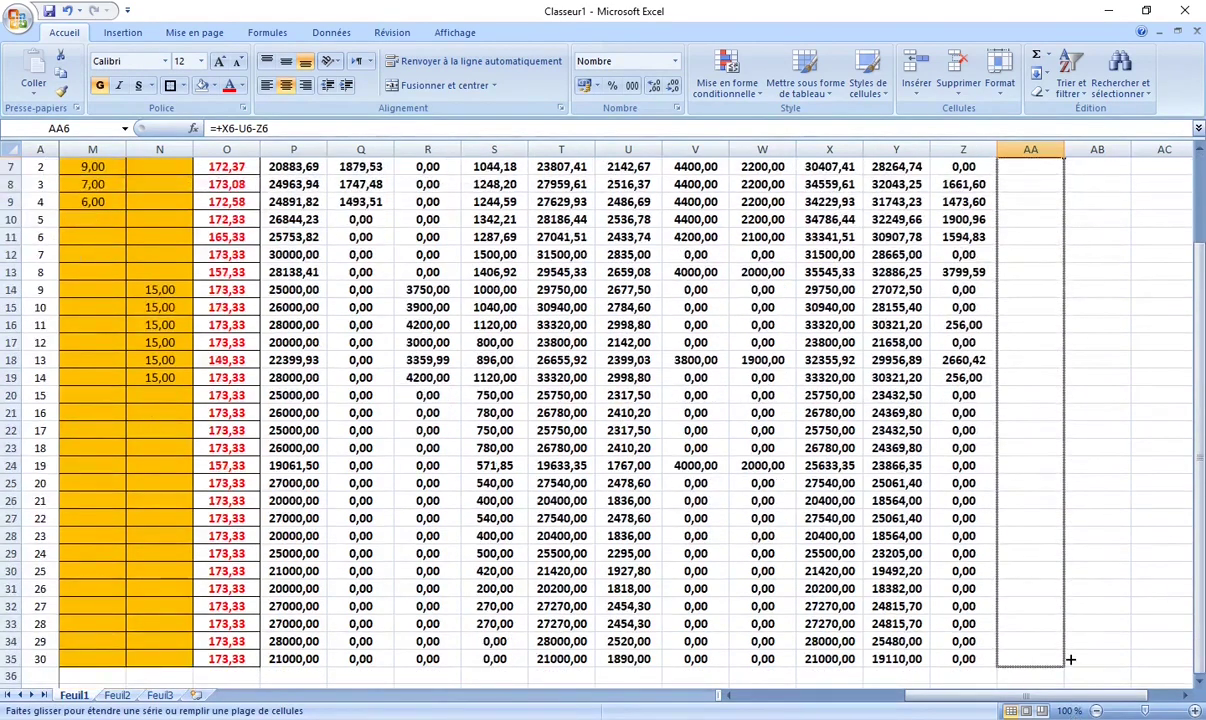
Step: Give the net salary column AA a dark blue fill with white text
click(1090, 500)
scroll(1040, 535, up, 2)
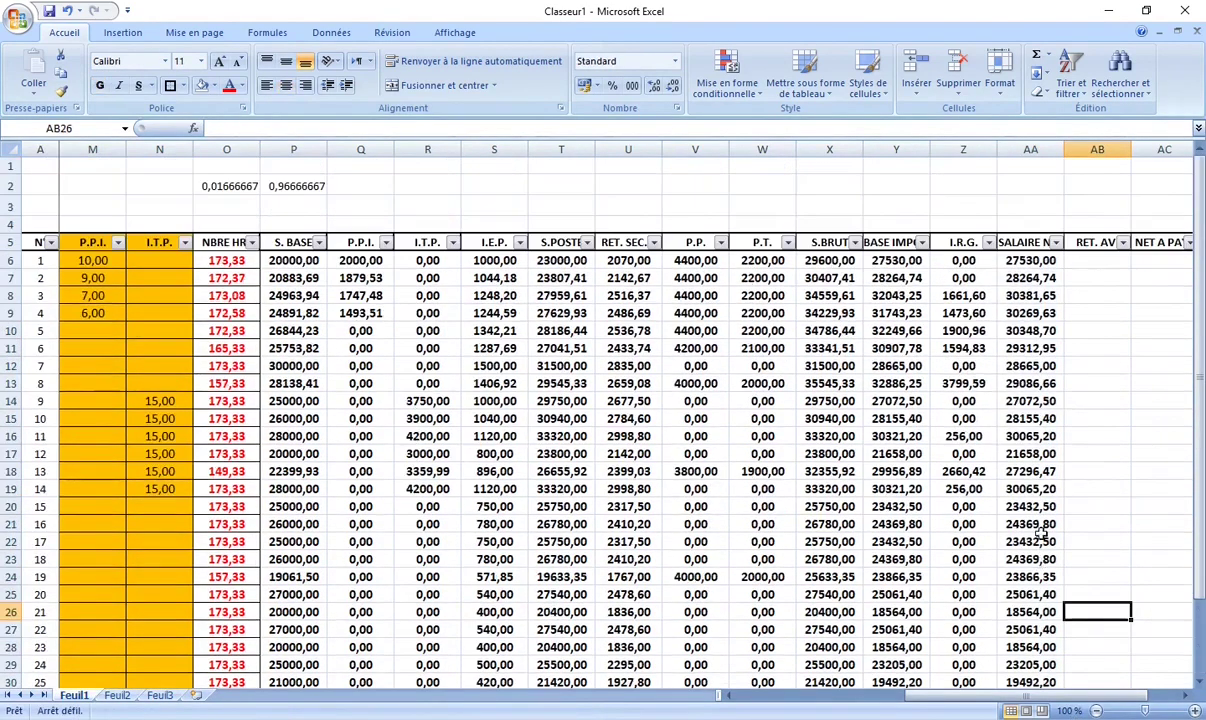
mouse_move(1020, 260)
mouse_down()
mouse_move(1030, 680)
mouse_move(1040, 660)
mouse_up()
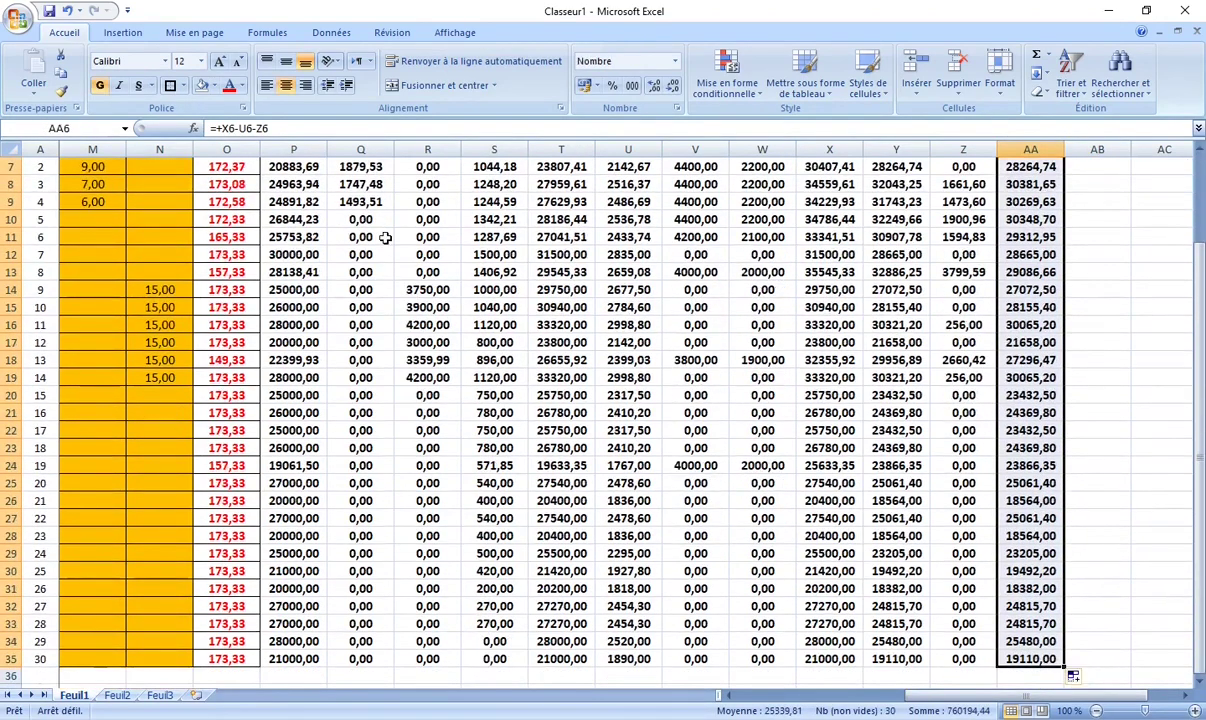
click(213, 85)
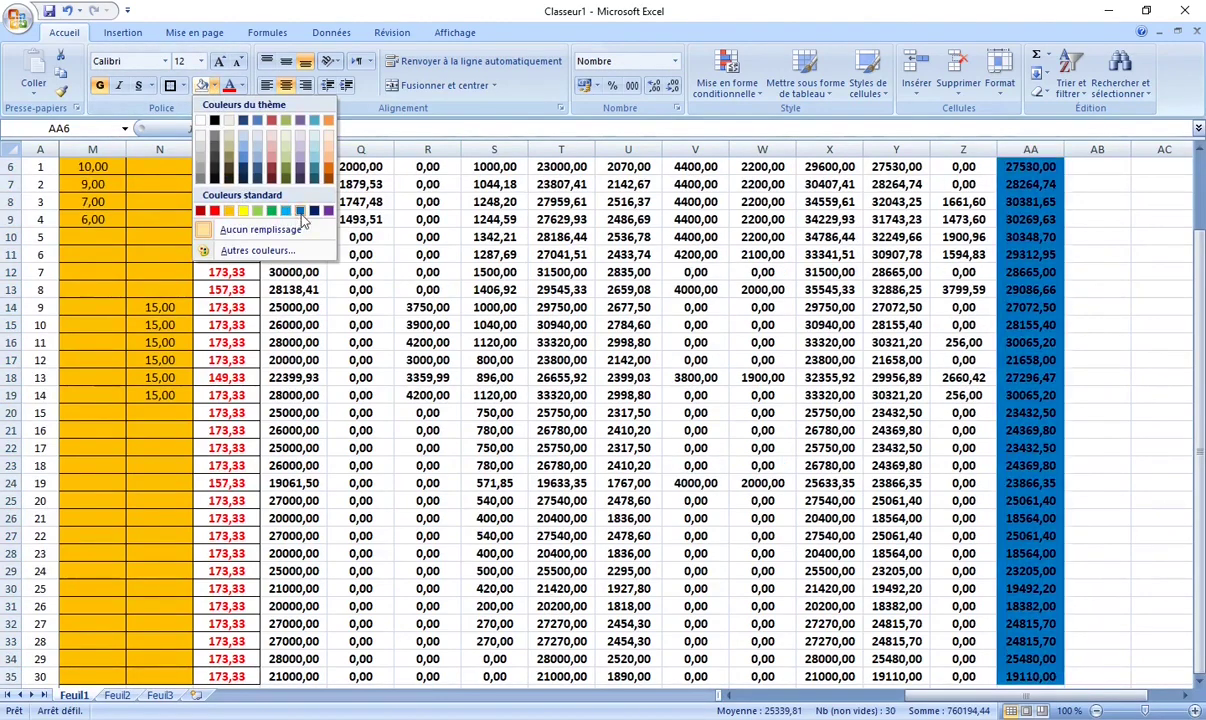
click(314, 210)
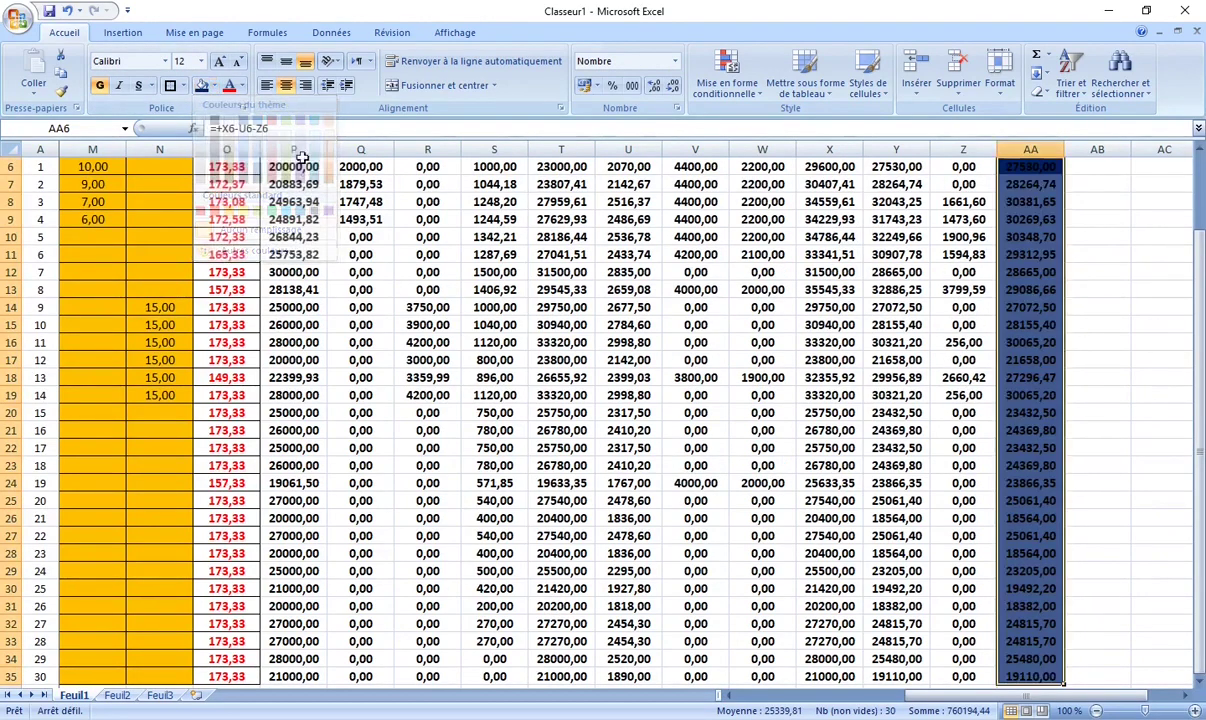
click(242, 87)
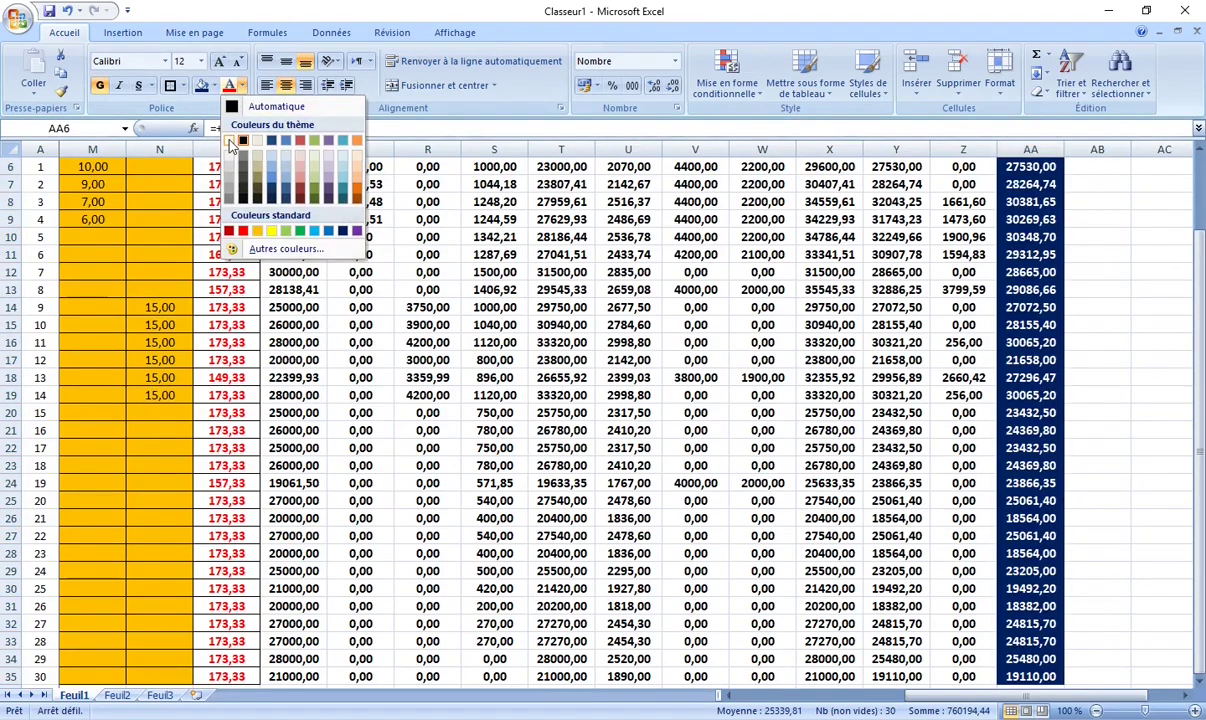
click(230, 142)
click(1141, 330)
scroll(1098, 352, up, 2)
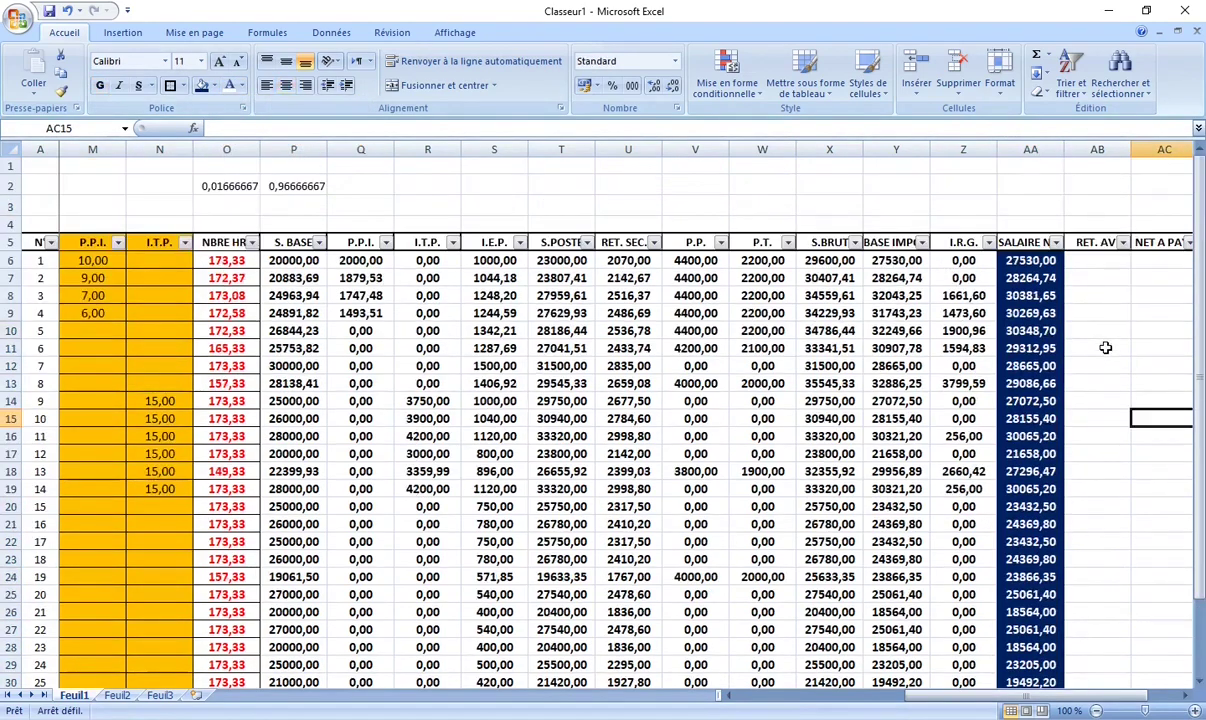
Step: Enter a 4000,00 advance in cell AB8 for employee 3
click(1099, 261)
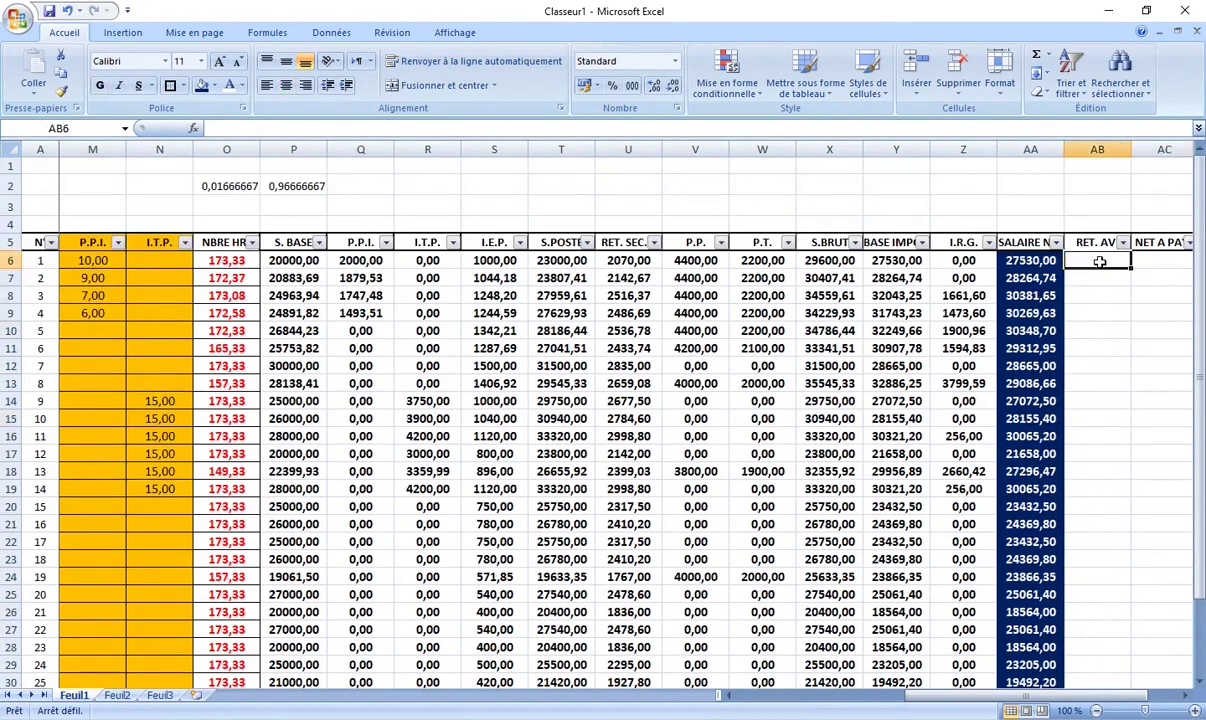
click(1100, 243)
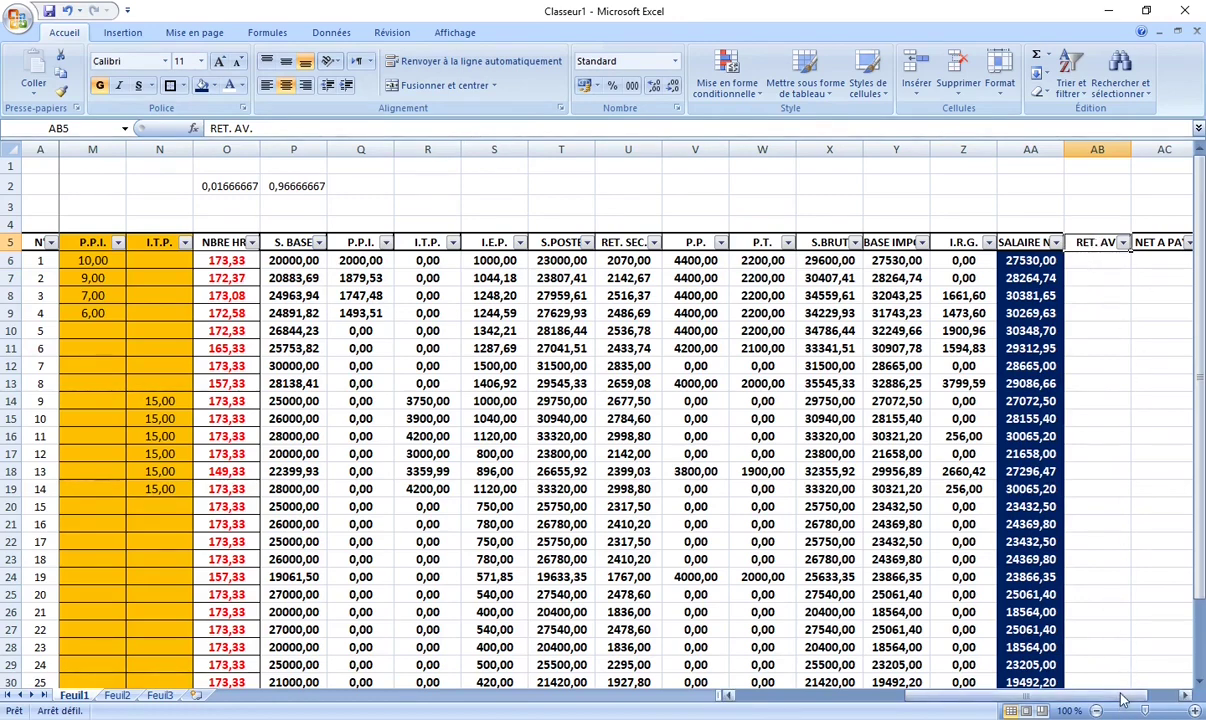
drag(1124, 698, 1150, 696)
click(1099, 260)
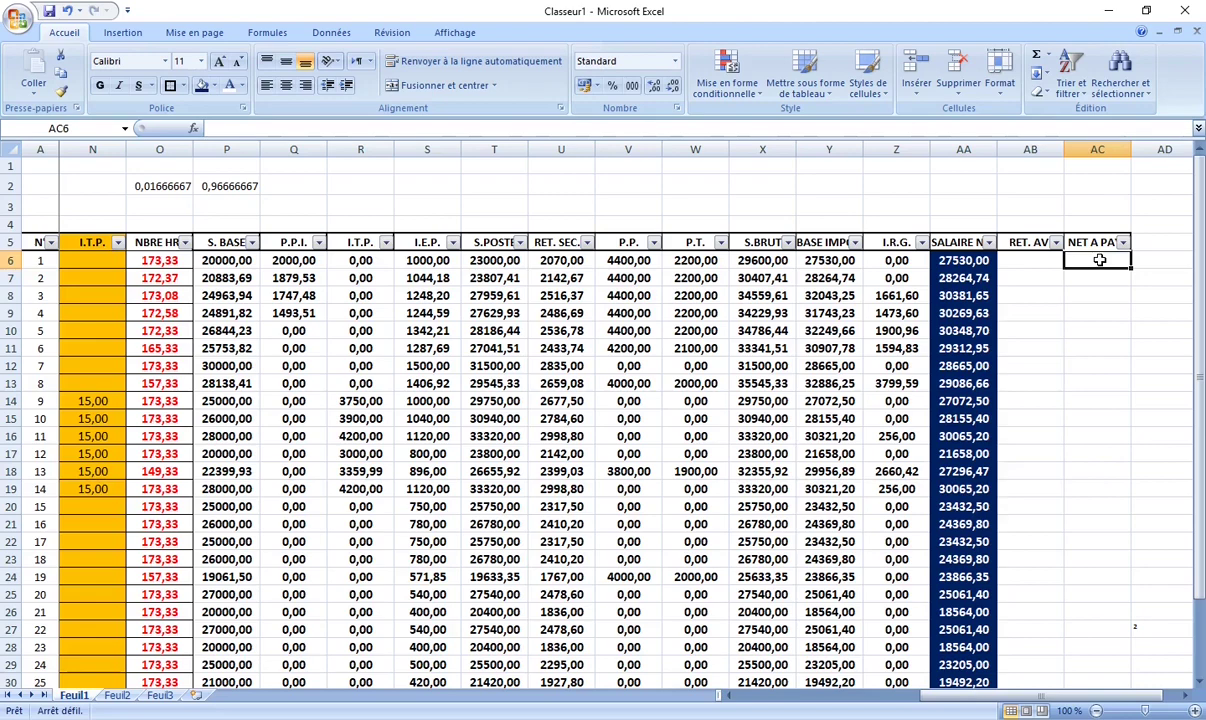
click(1030, 295)
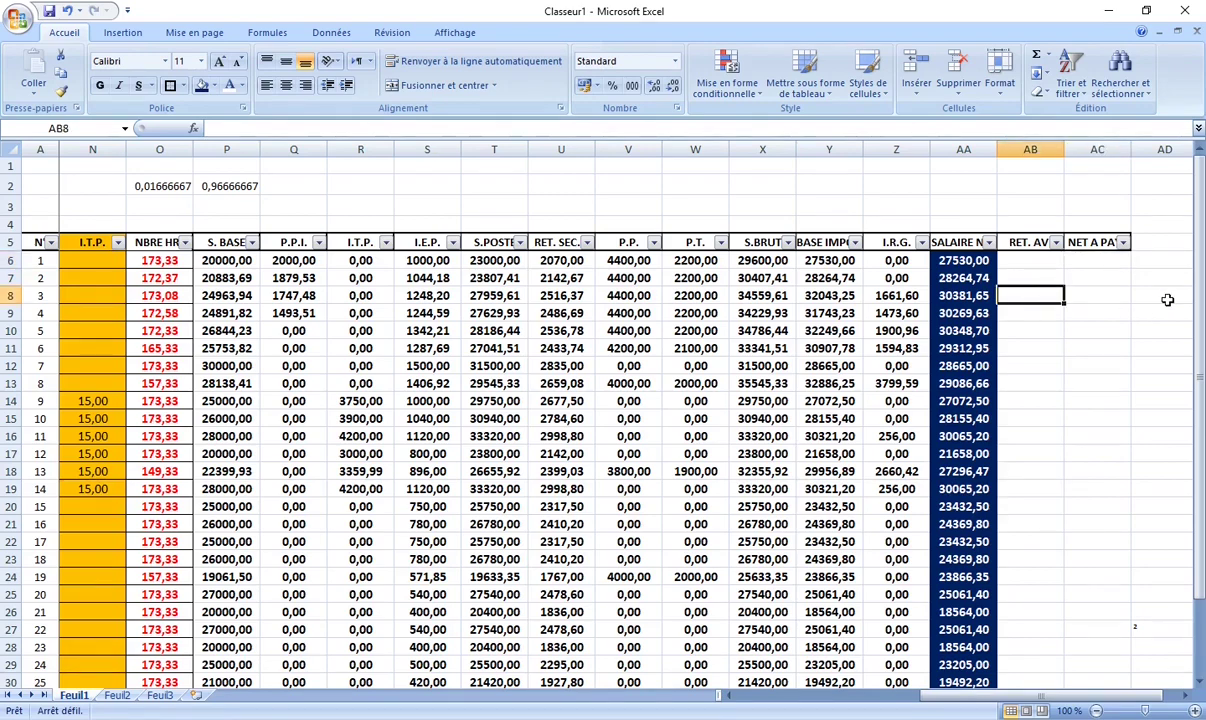
text(4000)
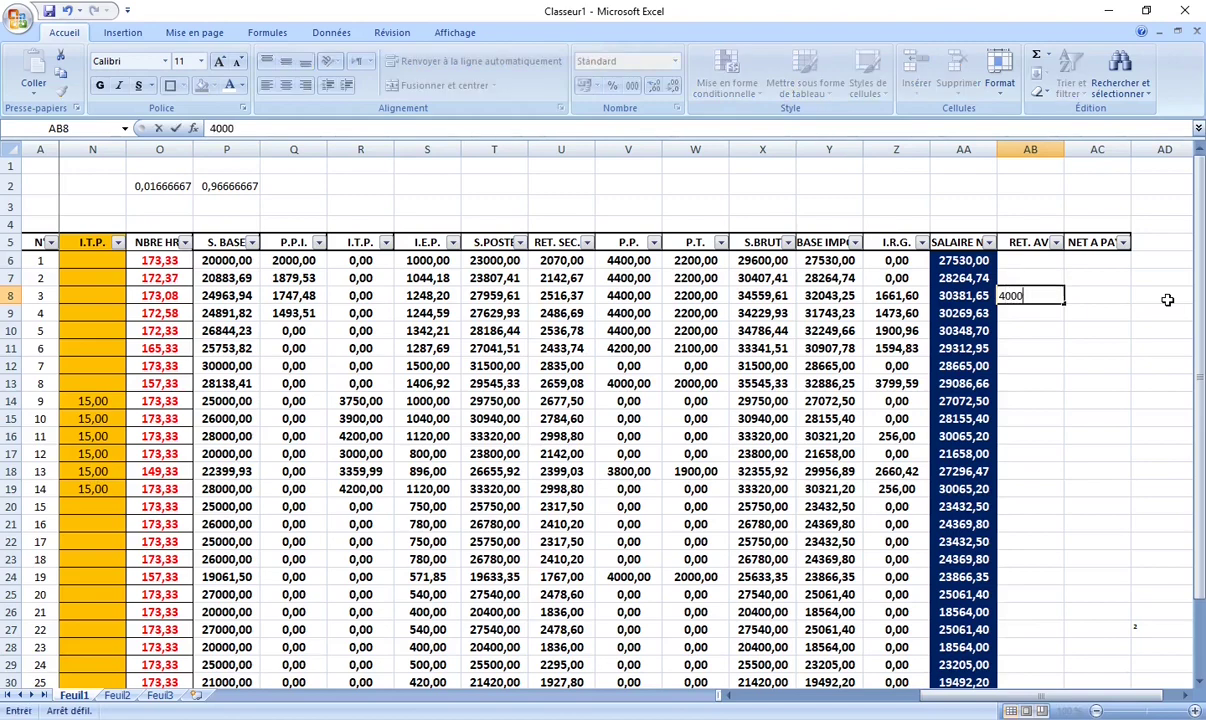
text(,00)
scroll(1167, 299, down, 1)
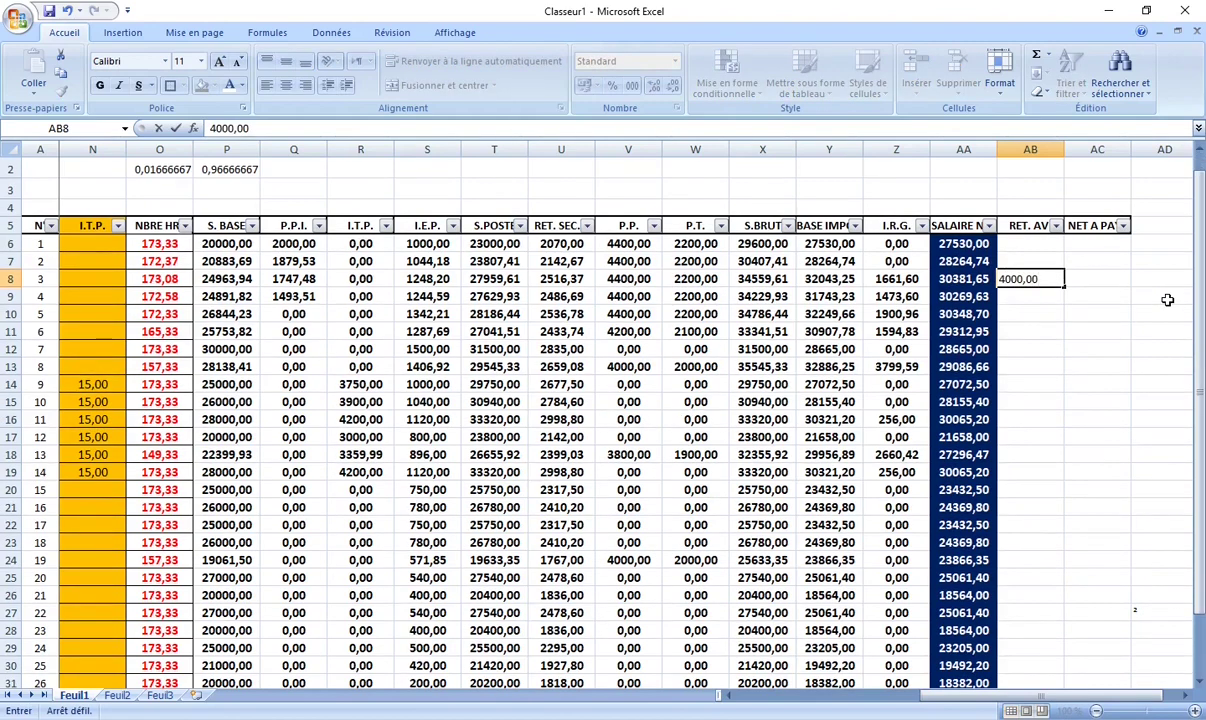
scroll(1167, 299, down, 1)
scroll(1167, 299, up, 1)
click(1098, 276)
click(1040, 279)
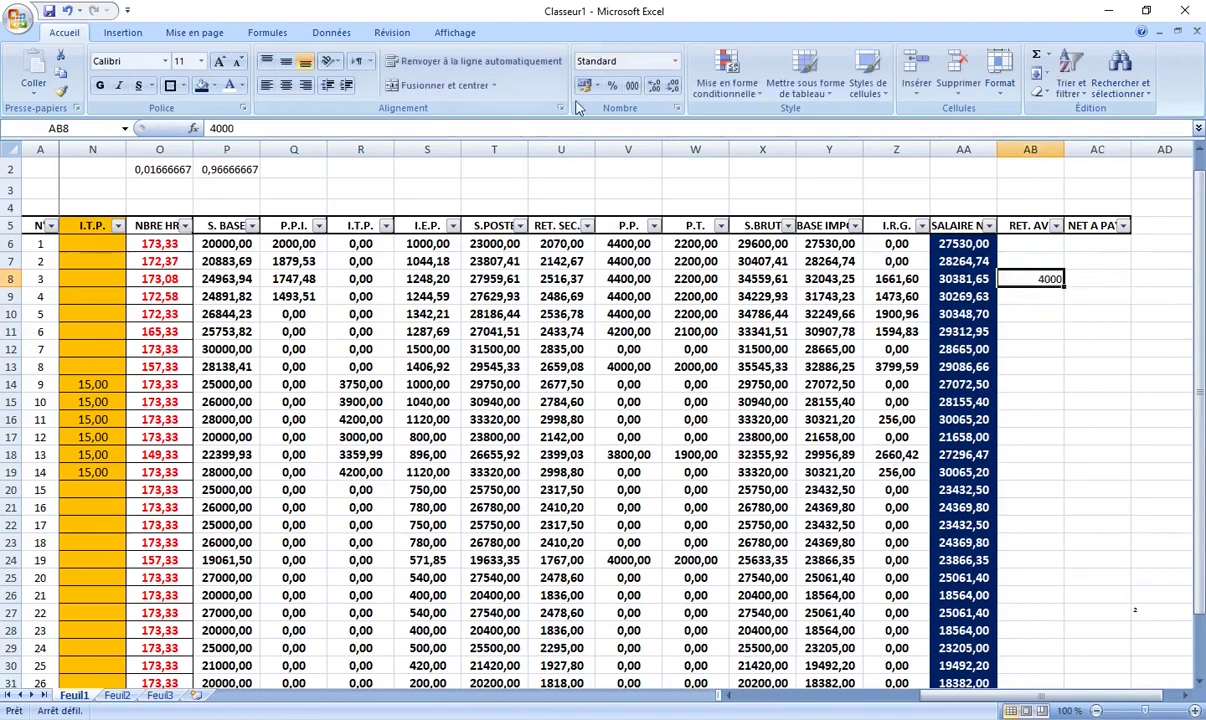
Step: Format the advance with two decimals, centred, bold, at font size 12
double_click(653, 88)
click(286, 85)
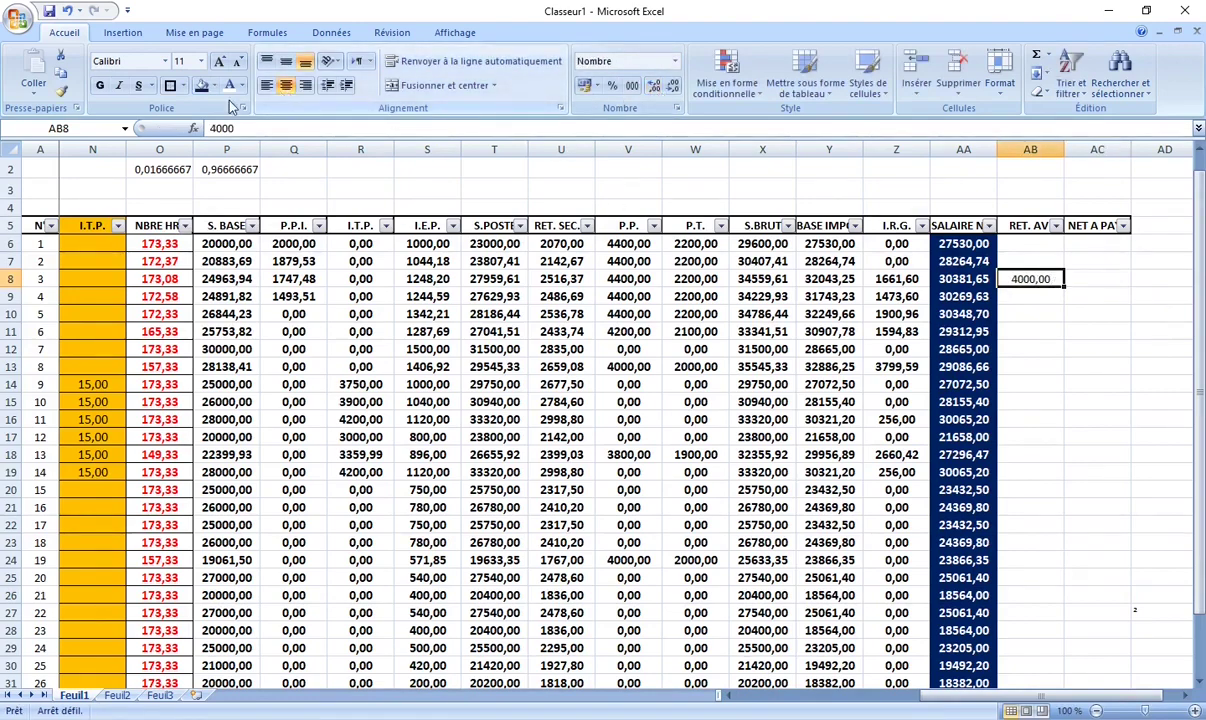
click(99, 85)
click(200, 61)
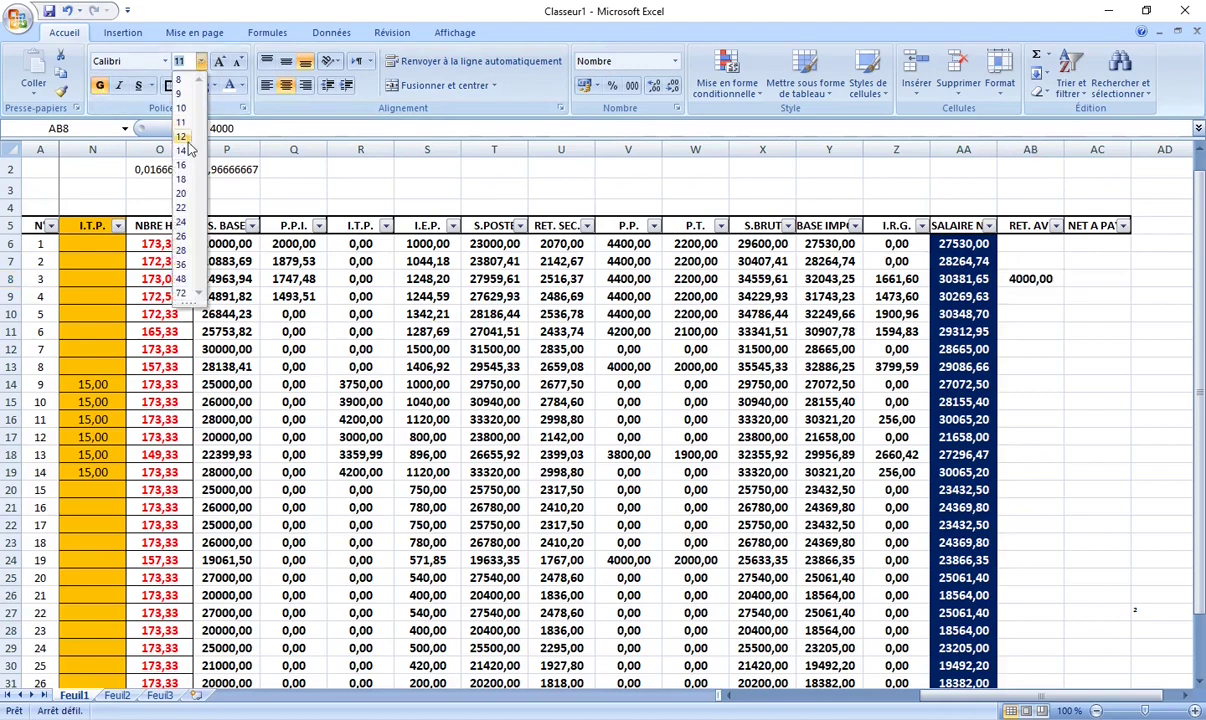
click(180, 135)
Step: Enter the net-pay formula =+AA6-AB6 in cell AC6
click(1090, 245)
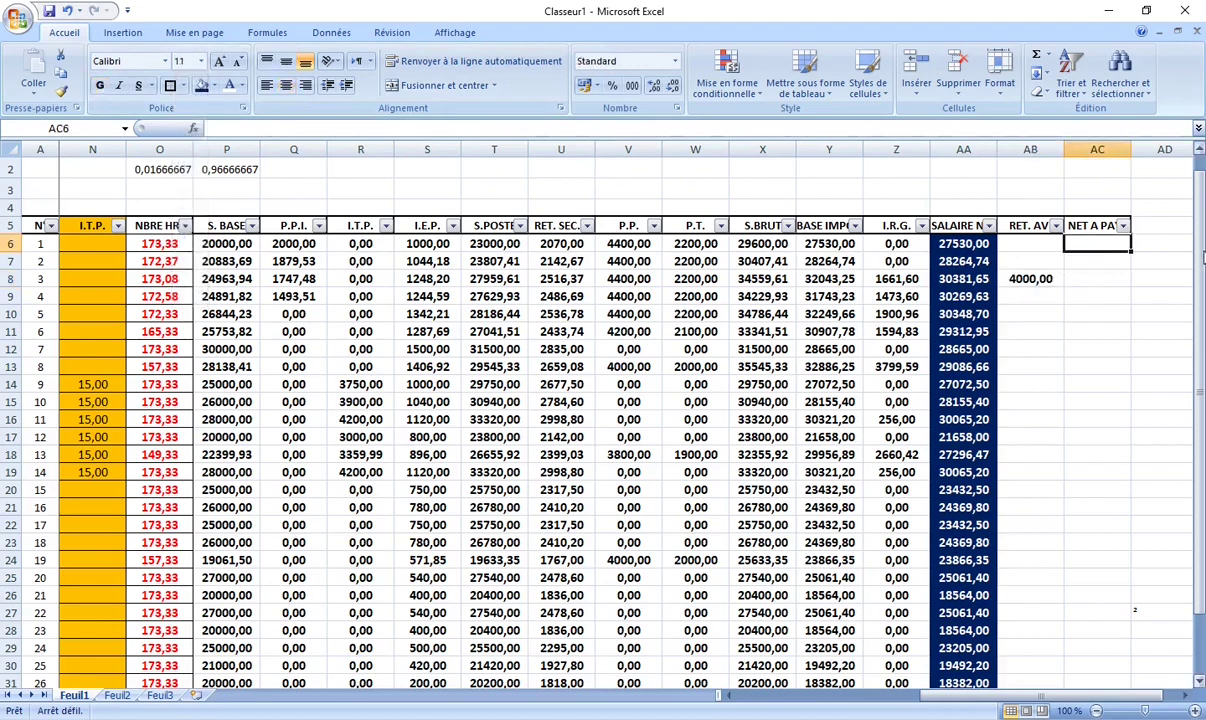
text(+AA)
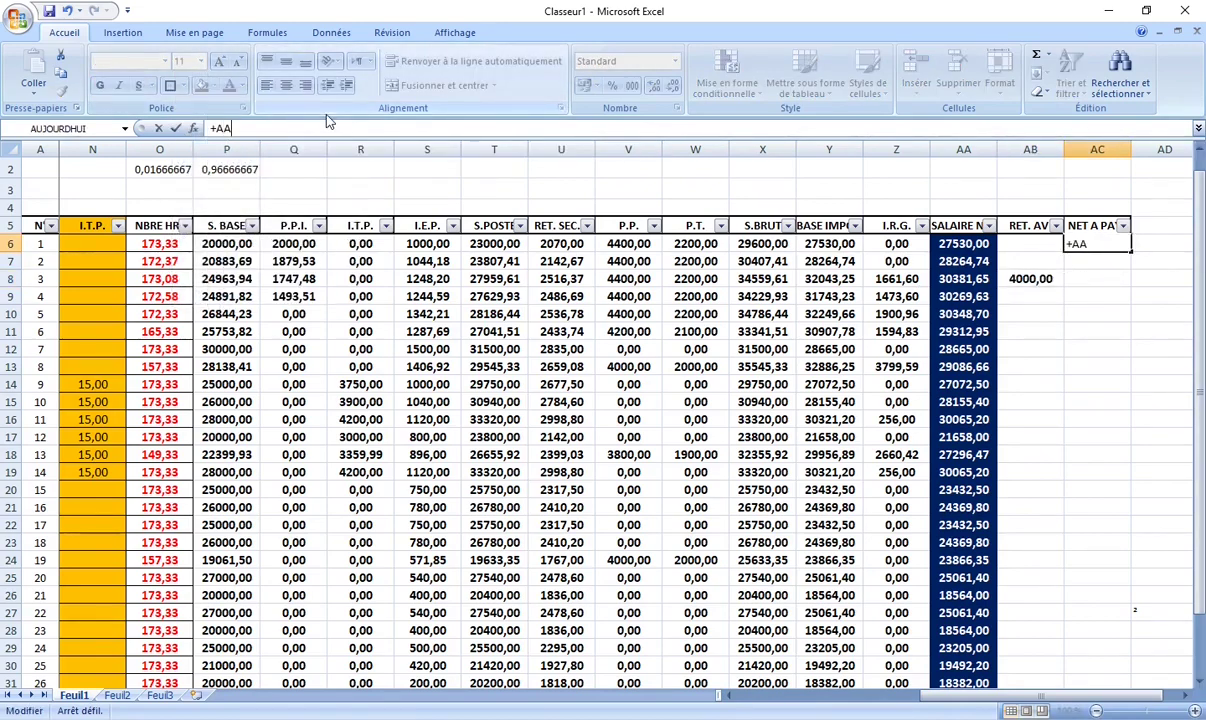
text(6)
text(-A)
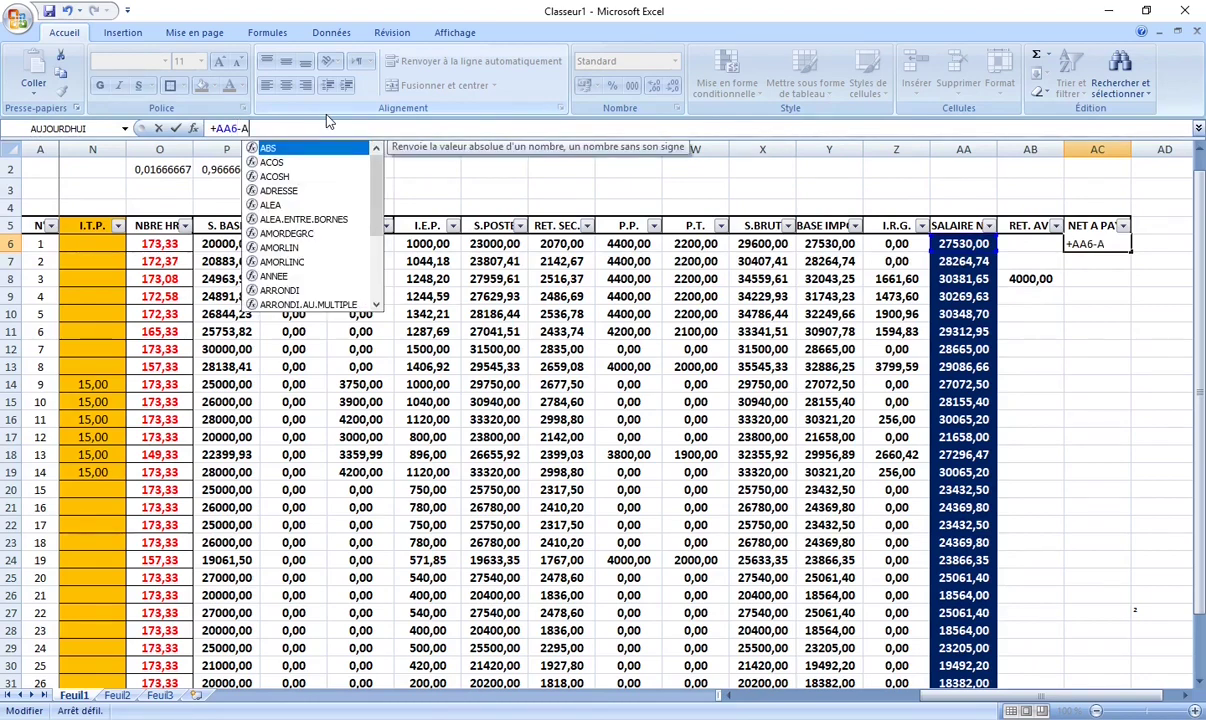
text(B6)
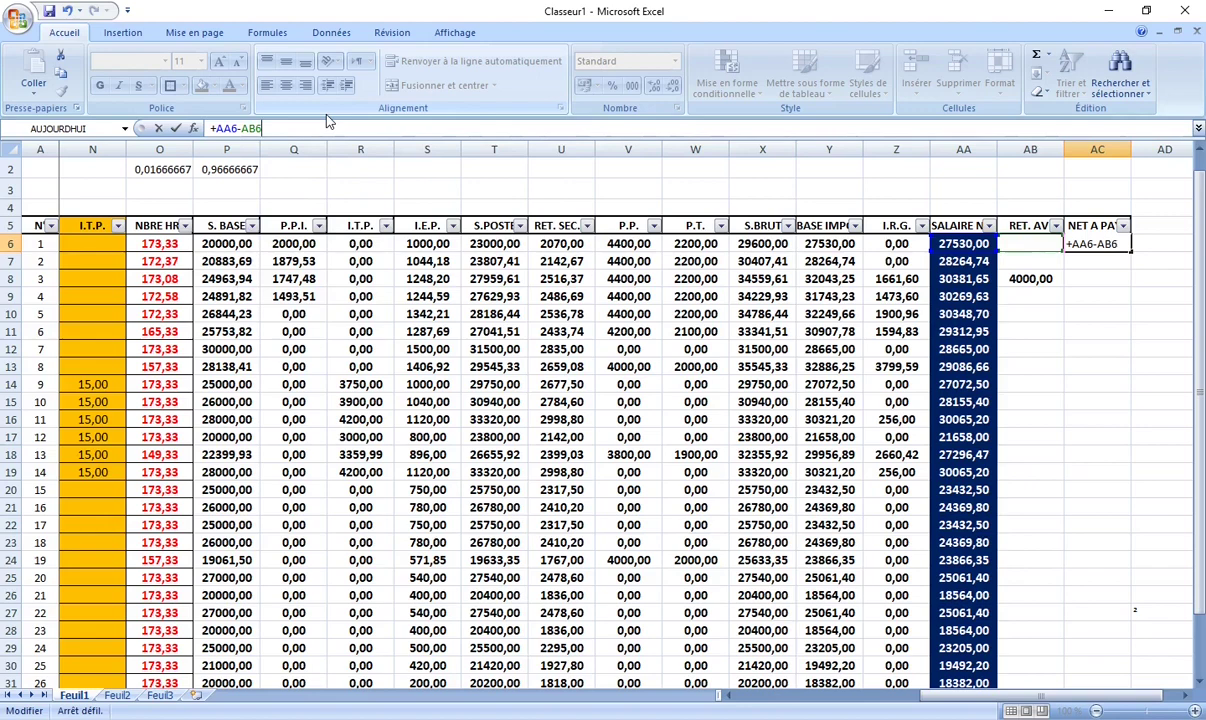
key(Return)
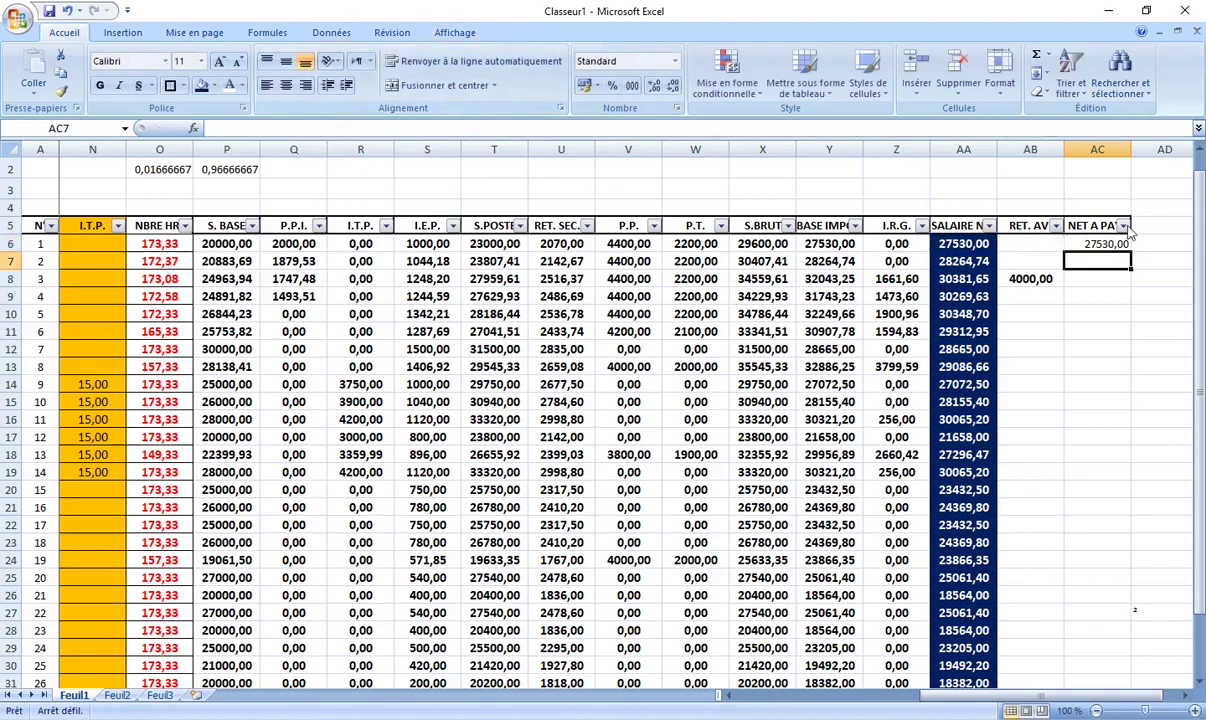
Step: Format AC6 centred, bold, font size 12, in red
click(1100, 244)
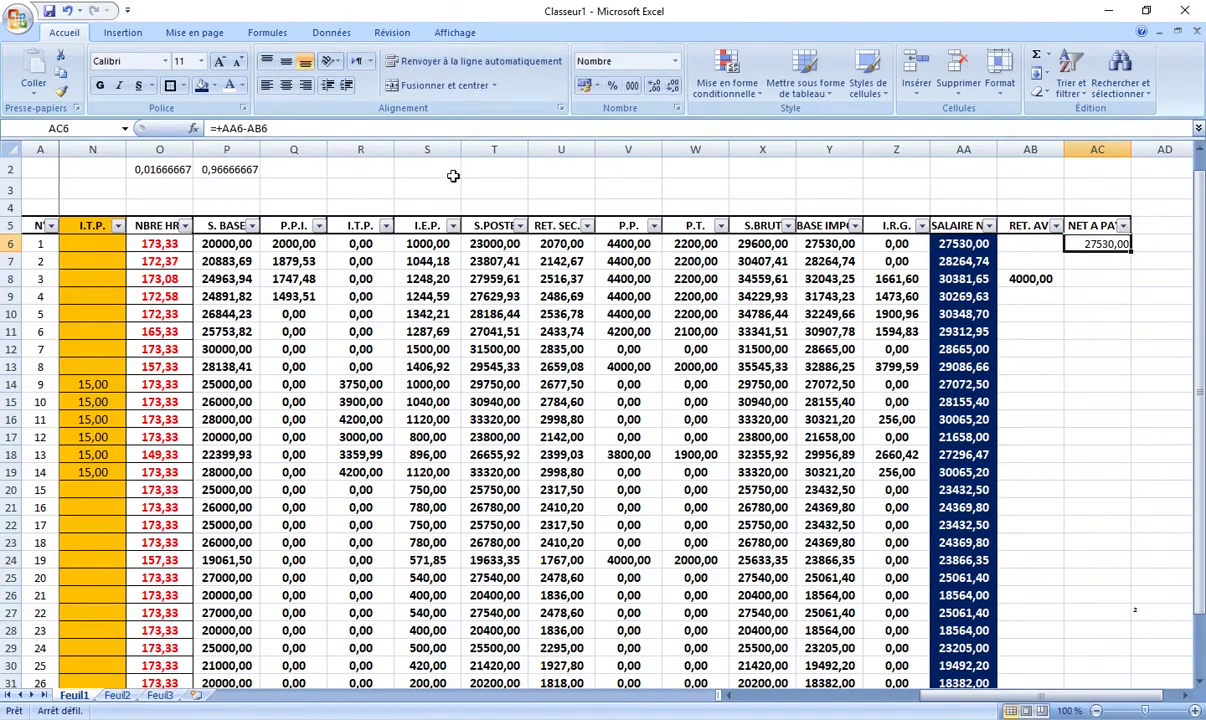
click(286, 86)
click(99, 85)
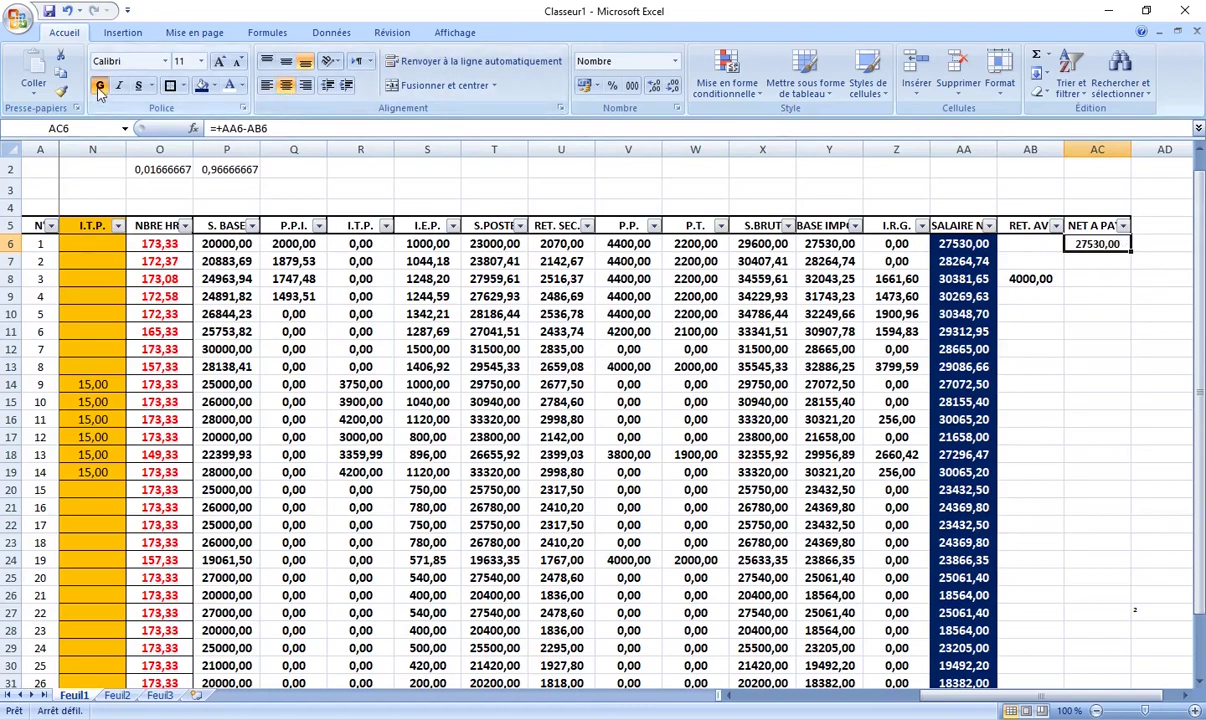
click(201, 61)
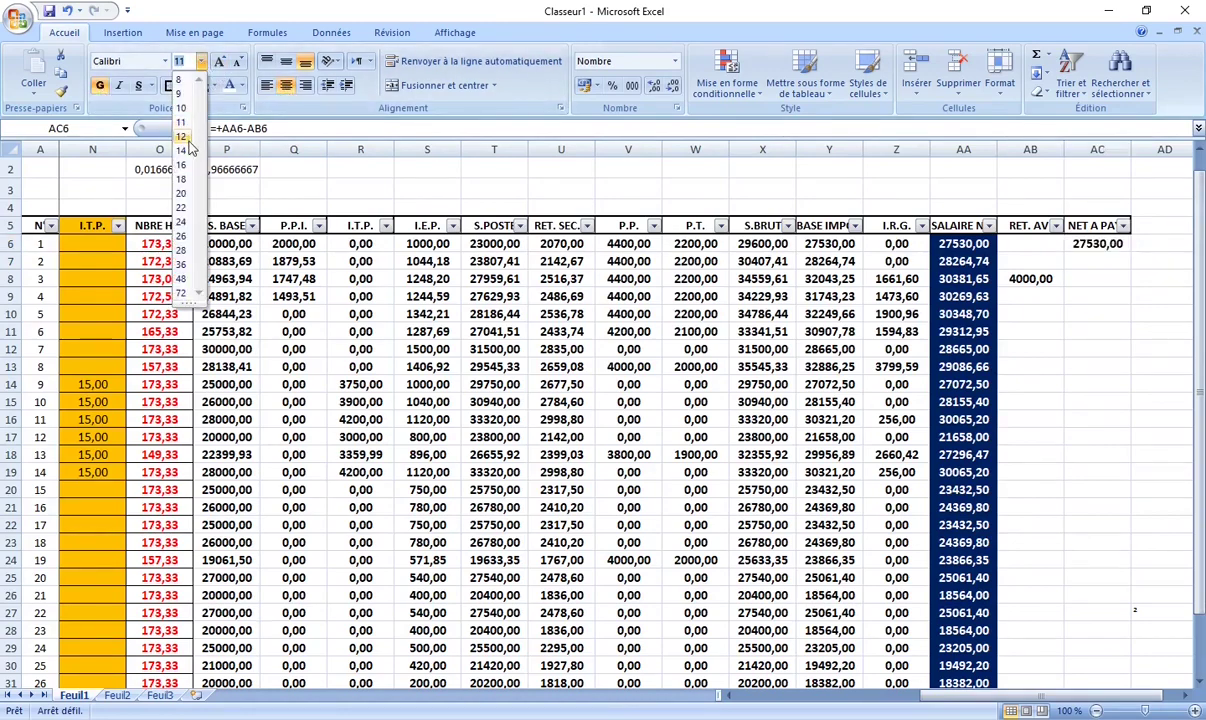
click(189, 138)
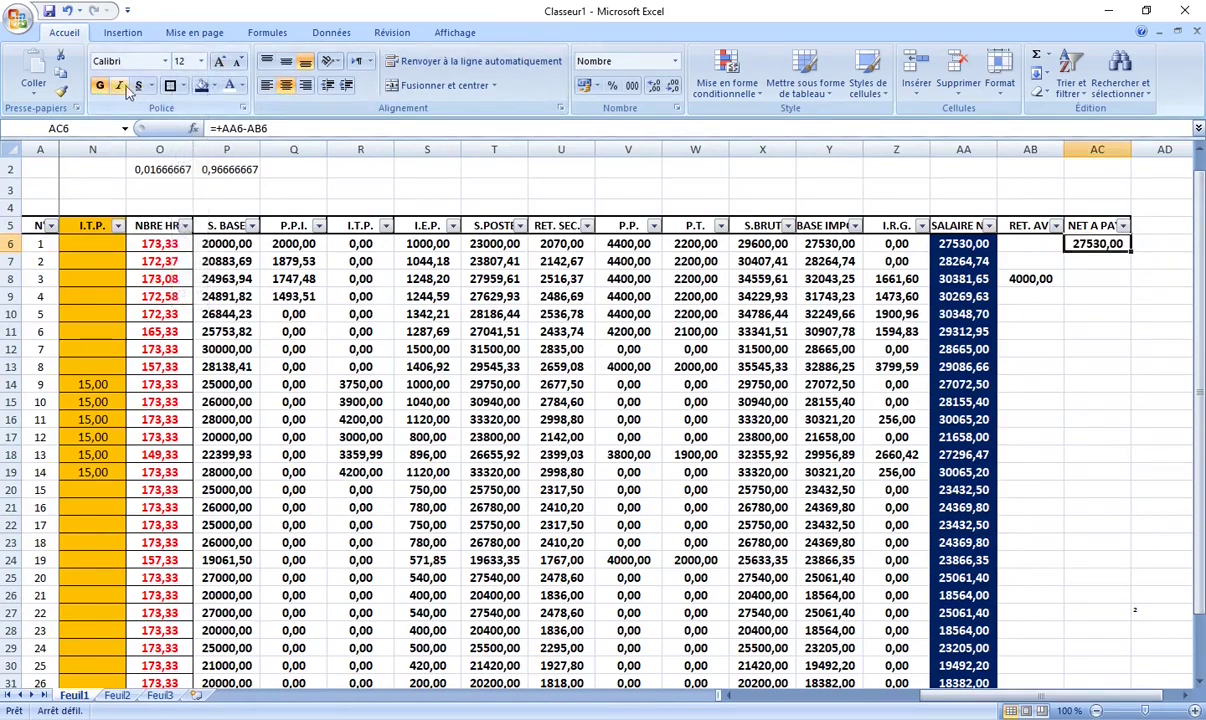
click(241, 85)
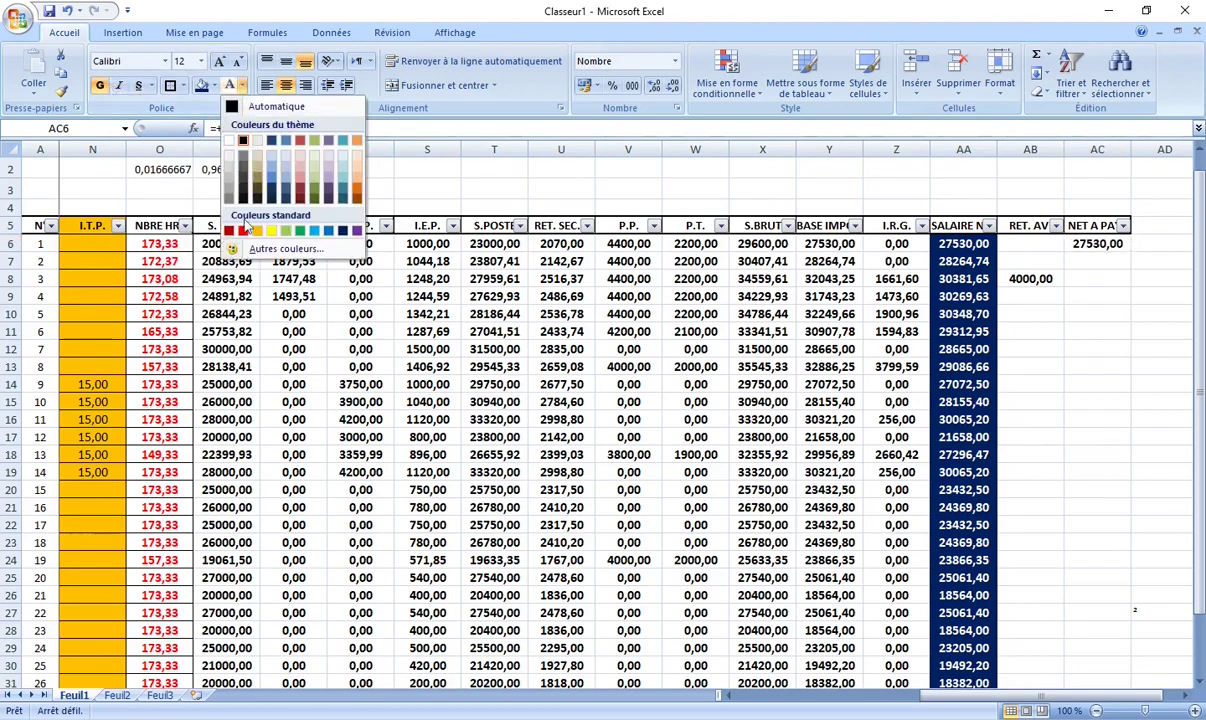
click(244, 231)
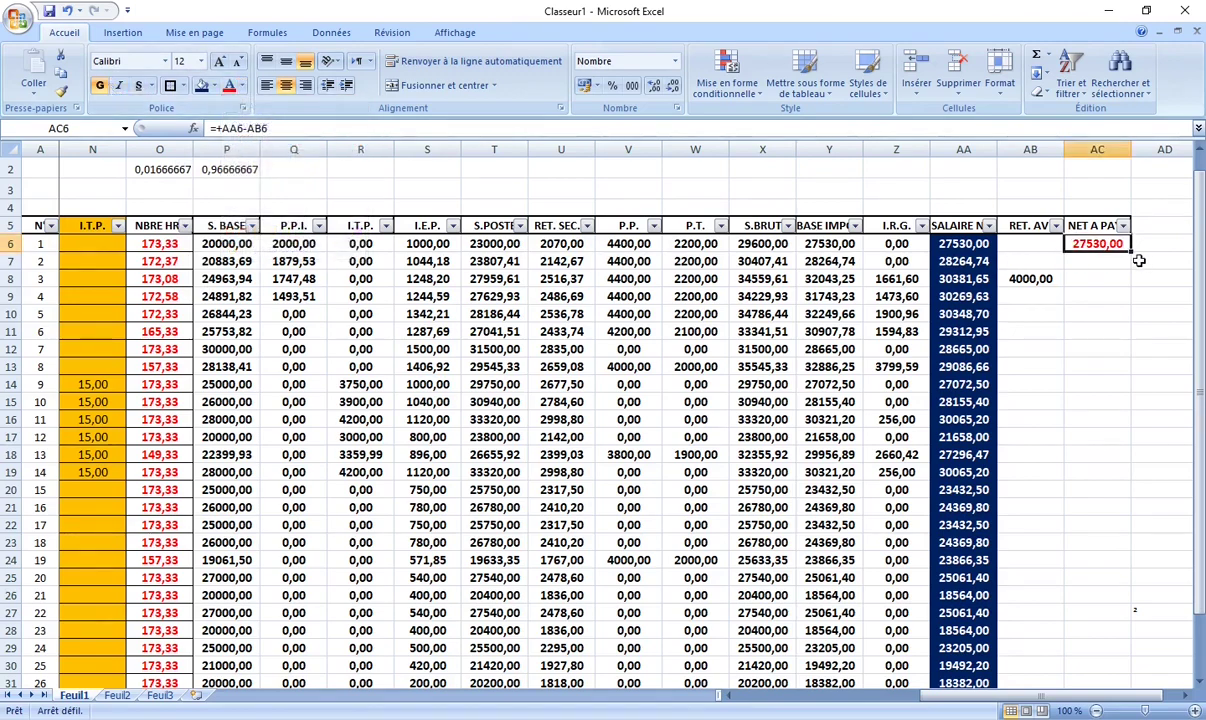
Step: Copy the net-pay formula down to row 35 and check employee 3's 26381,65 result
mouse_move(1132, 256)
mouse_down()
mouse_move(1100, 668)
mouse_move(1125, 647)
mouse_up()
click(1031, 395)
scroll(1031, 393, up, 3)
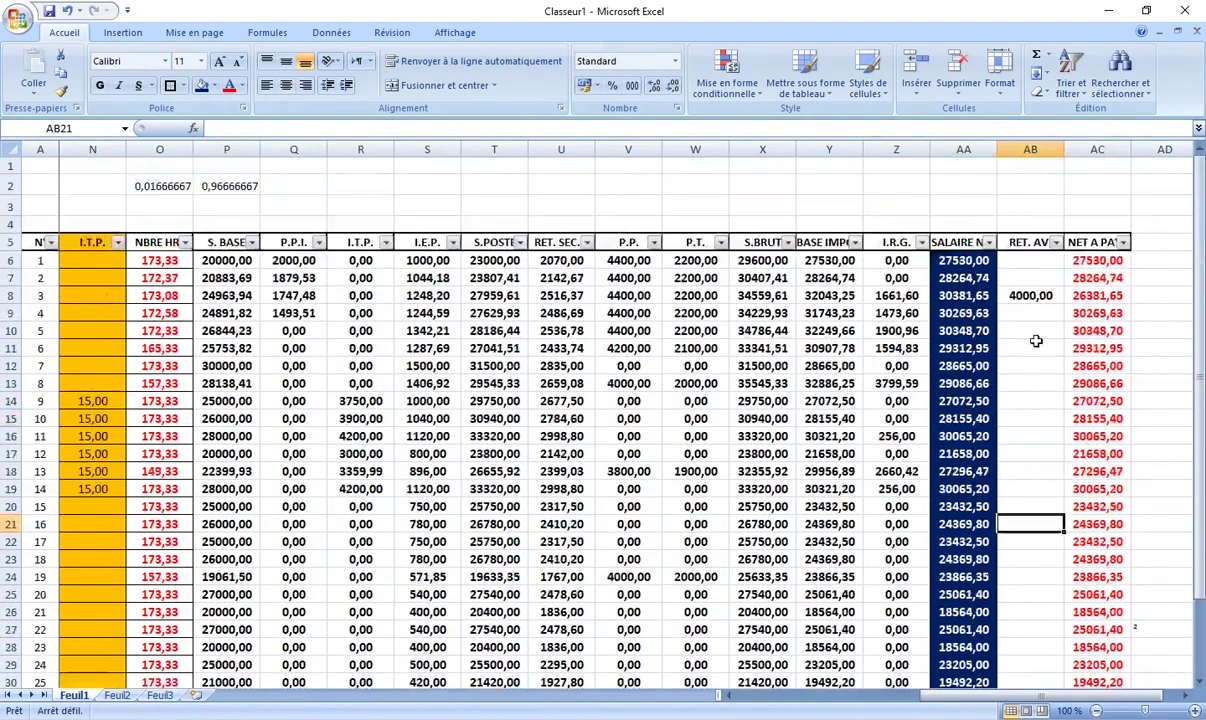
click(940, 296)
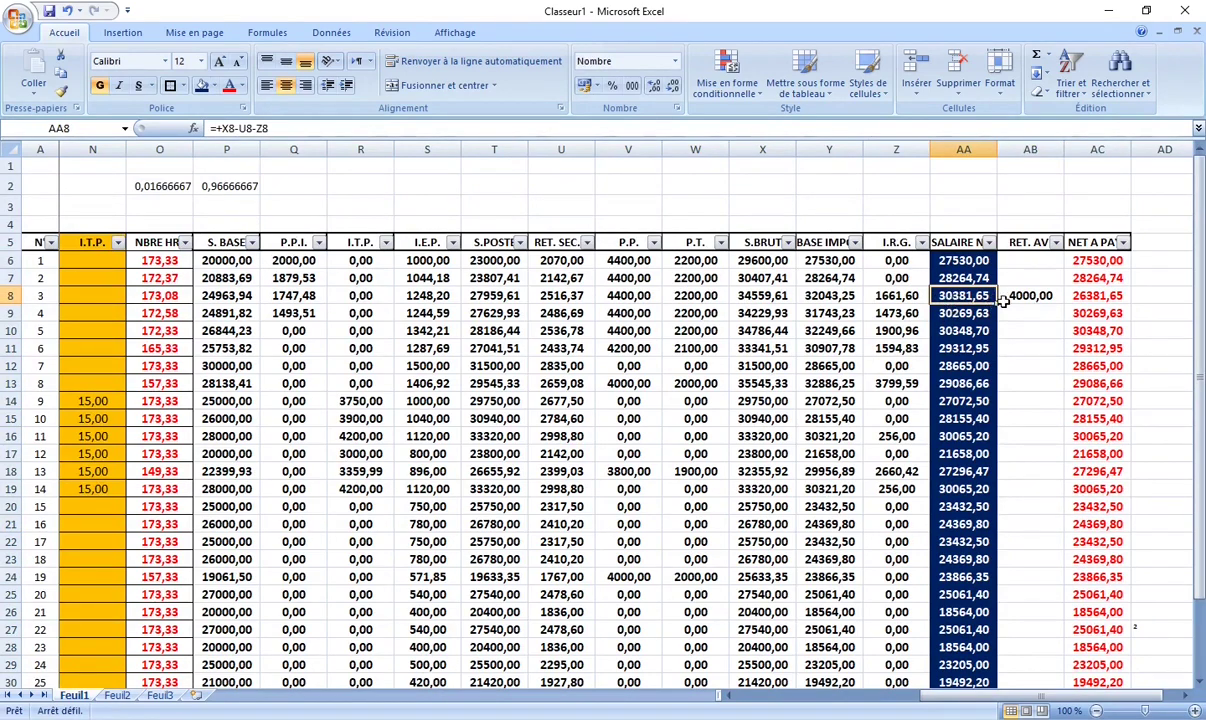
key(Right)
click(1097, 296)
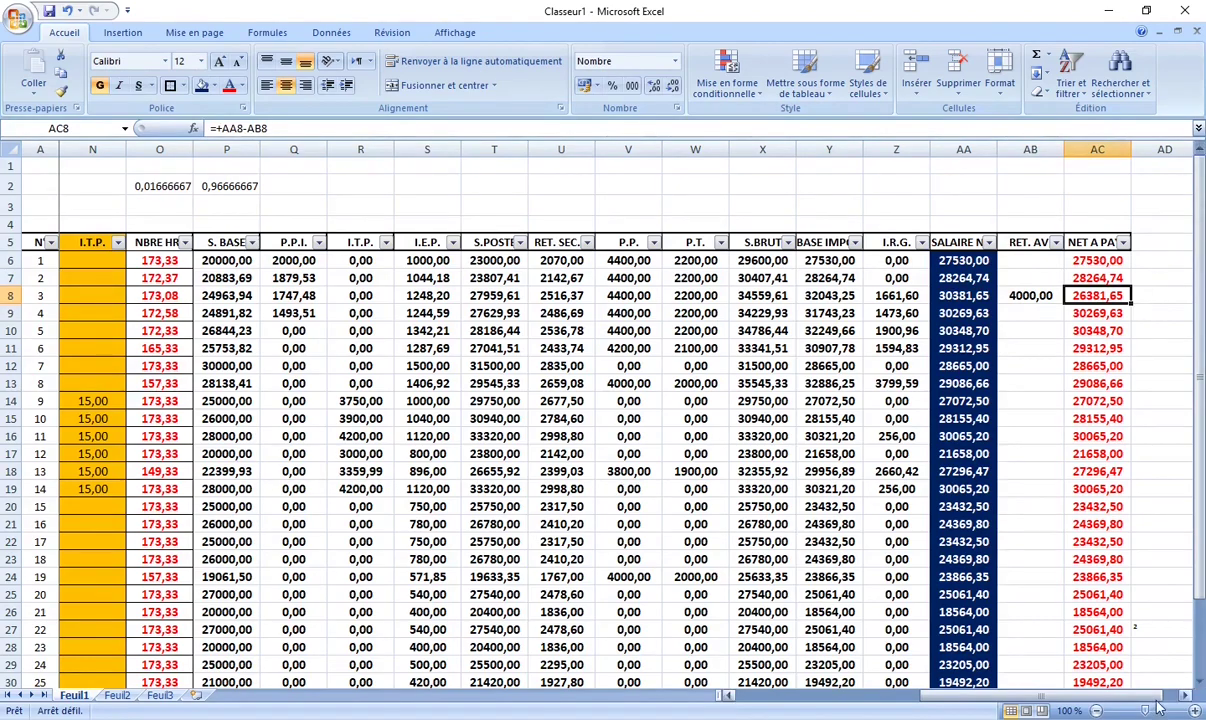
drag(1118, 695, 1096, 695)
scroll(900, 505, down, 1)
scroll(900, 505, down, 2)
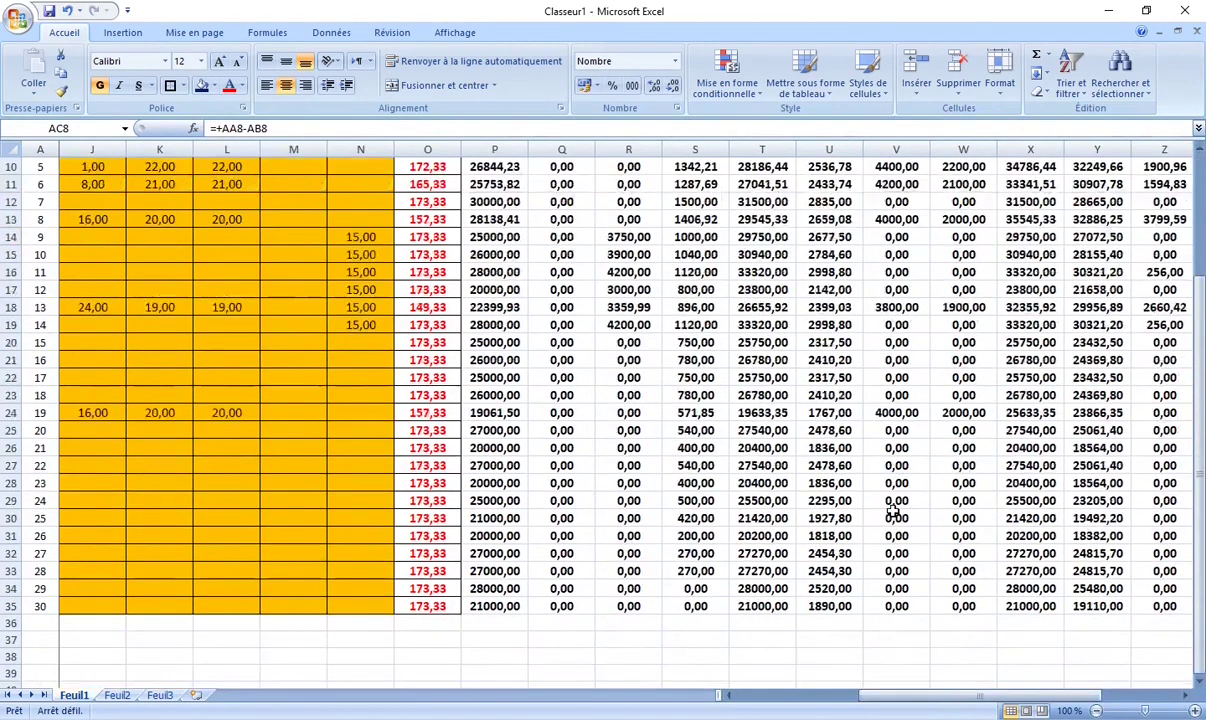
scroll(890, 503, up, 3)
drag(885, 700, 955, 700)
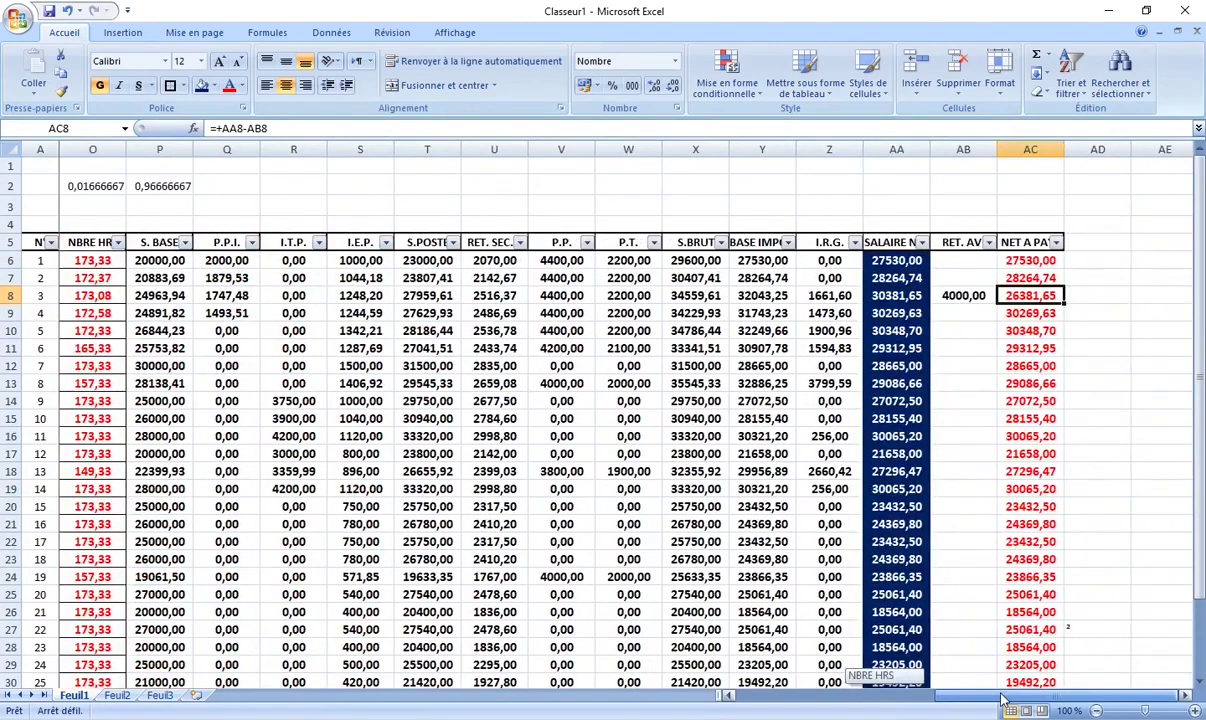
drag(993, 700, 911, 703)
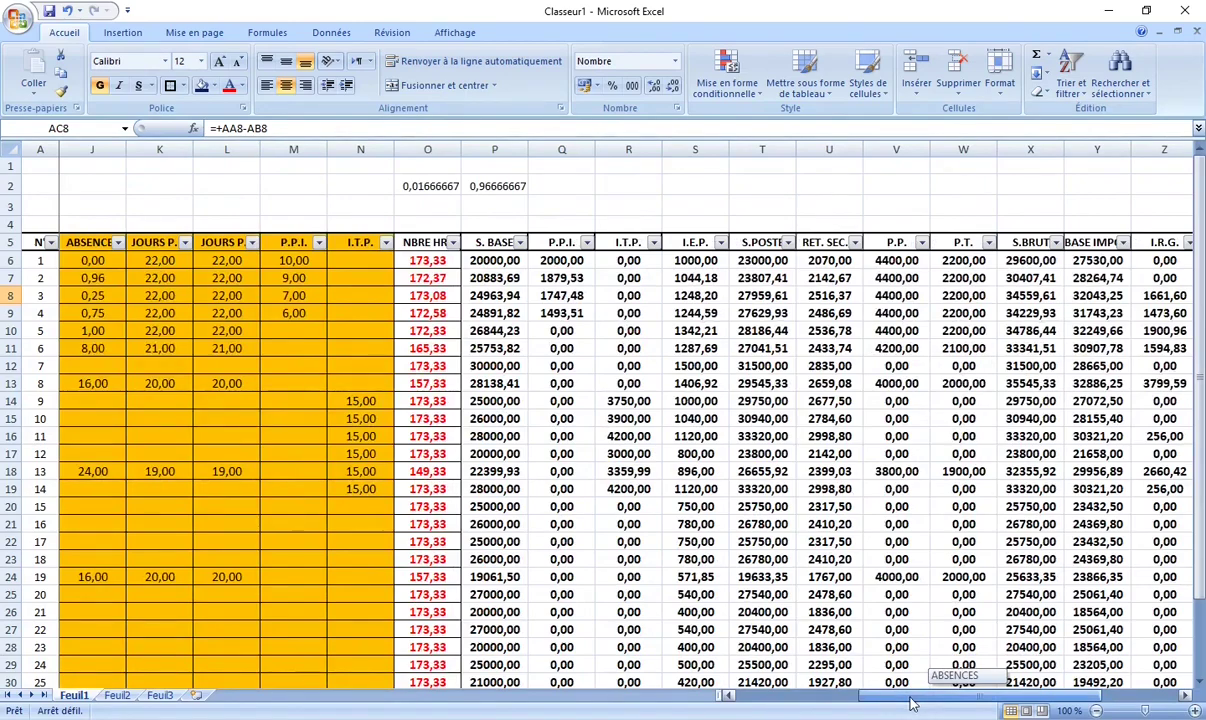
drag(911, 703, 739, 708)
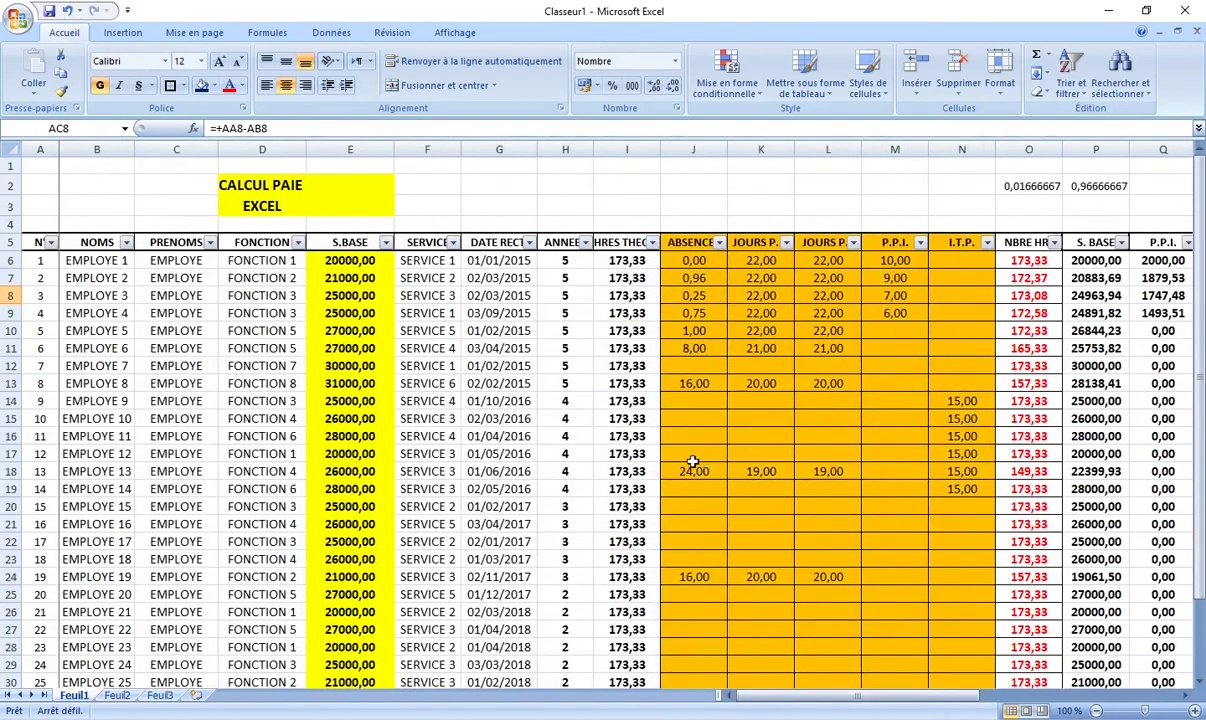
click(585, 243)
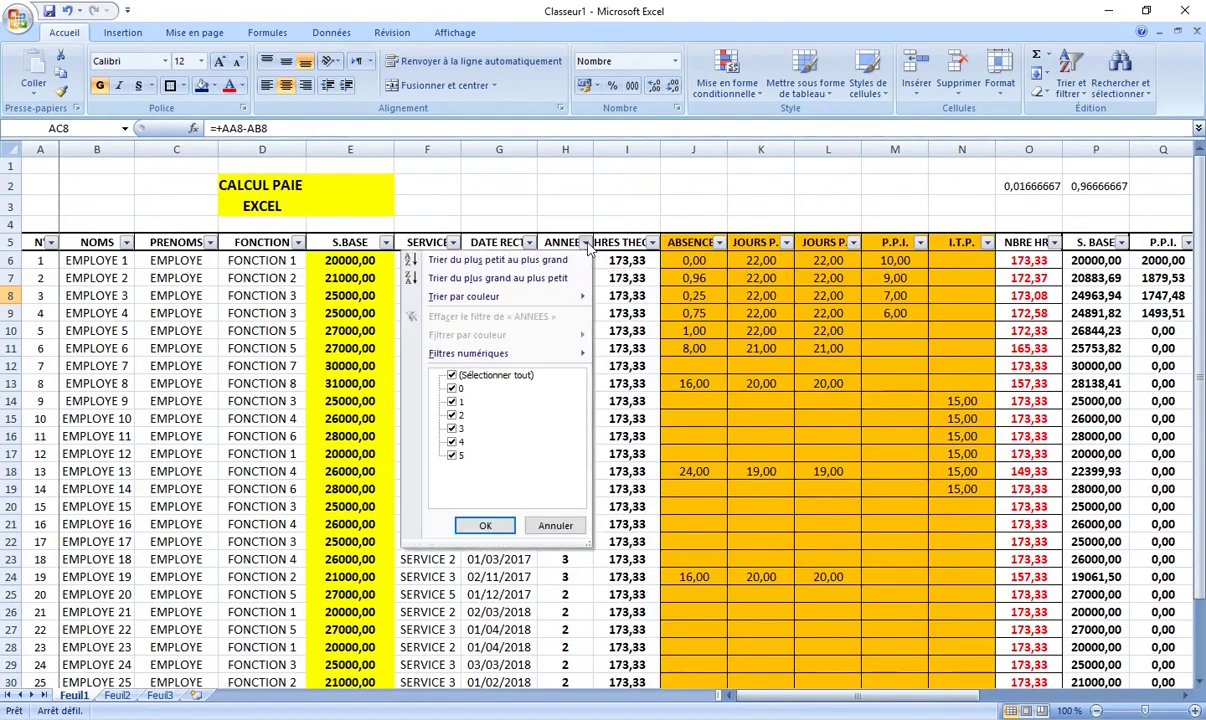
click(558, 190)
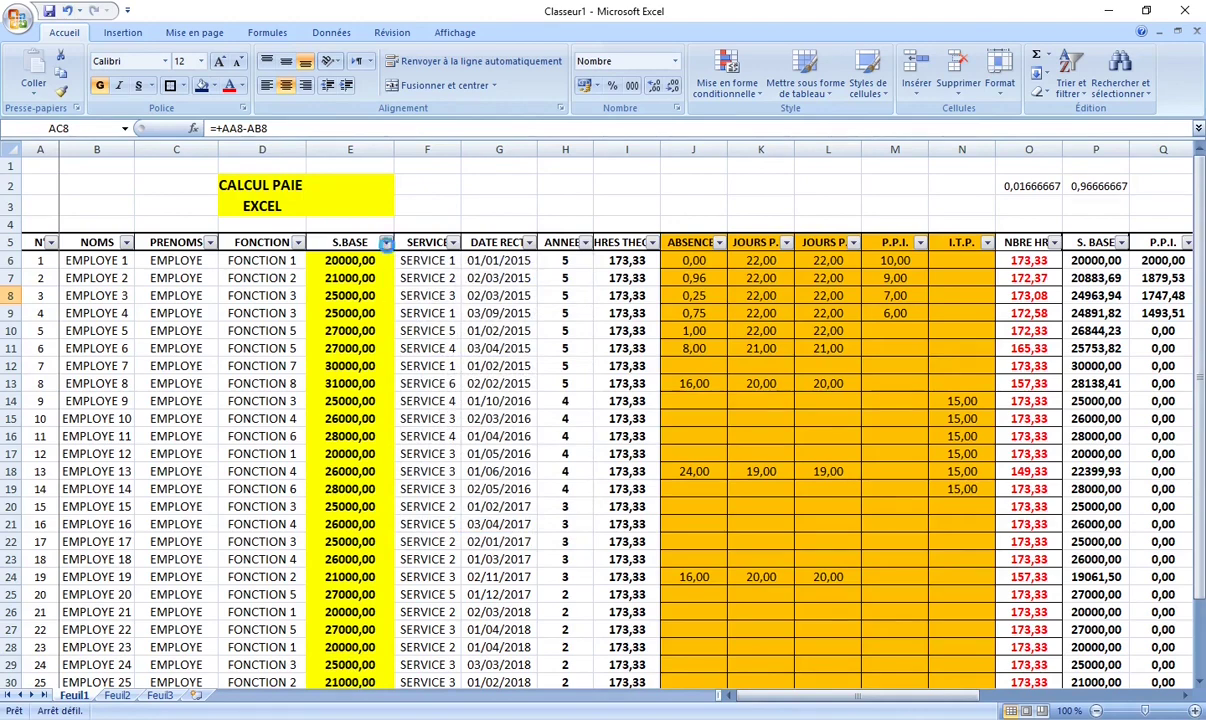
click(385, 243)
click(257, 403)
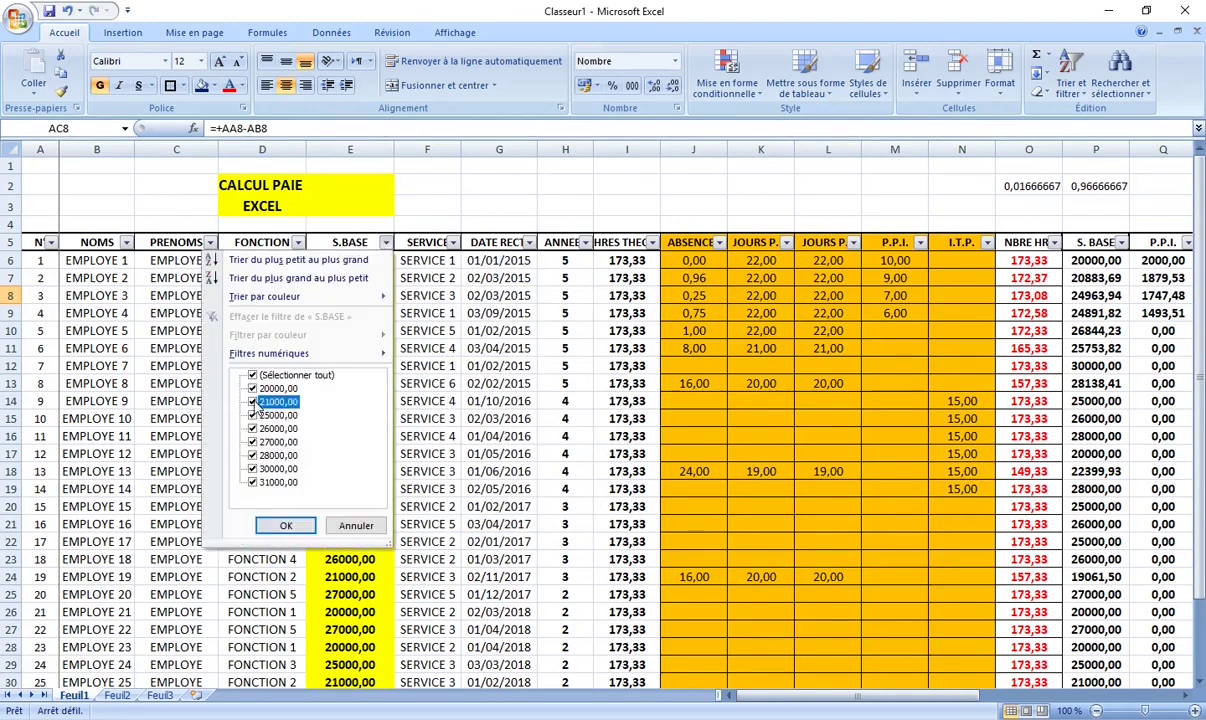
click(252, 415)
click(252, 428)
click(252, 441)
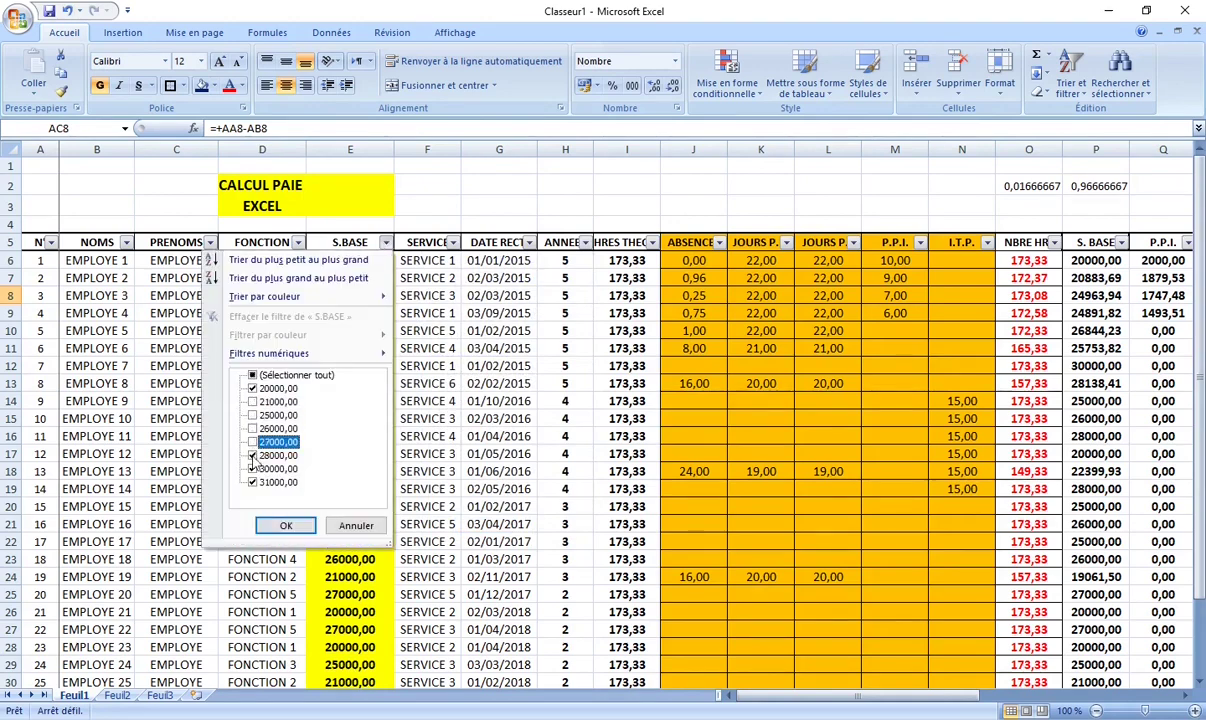
click(252, 455)
click(252, 468)
click(252, 482)
click(286, 525)
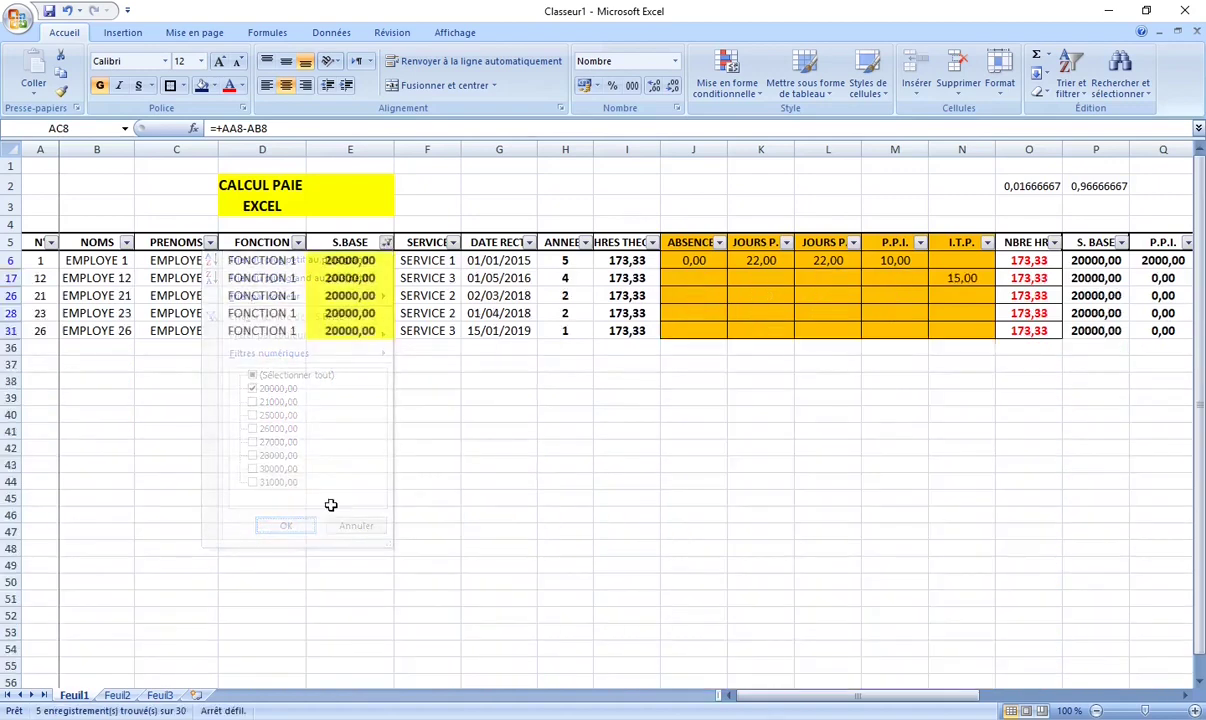
click(386, 242)
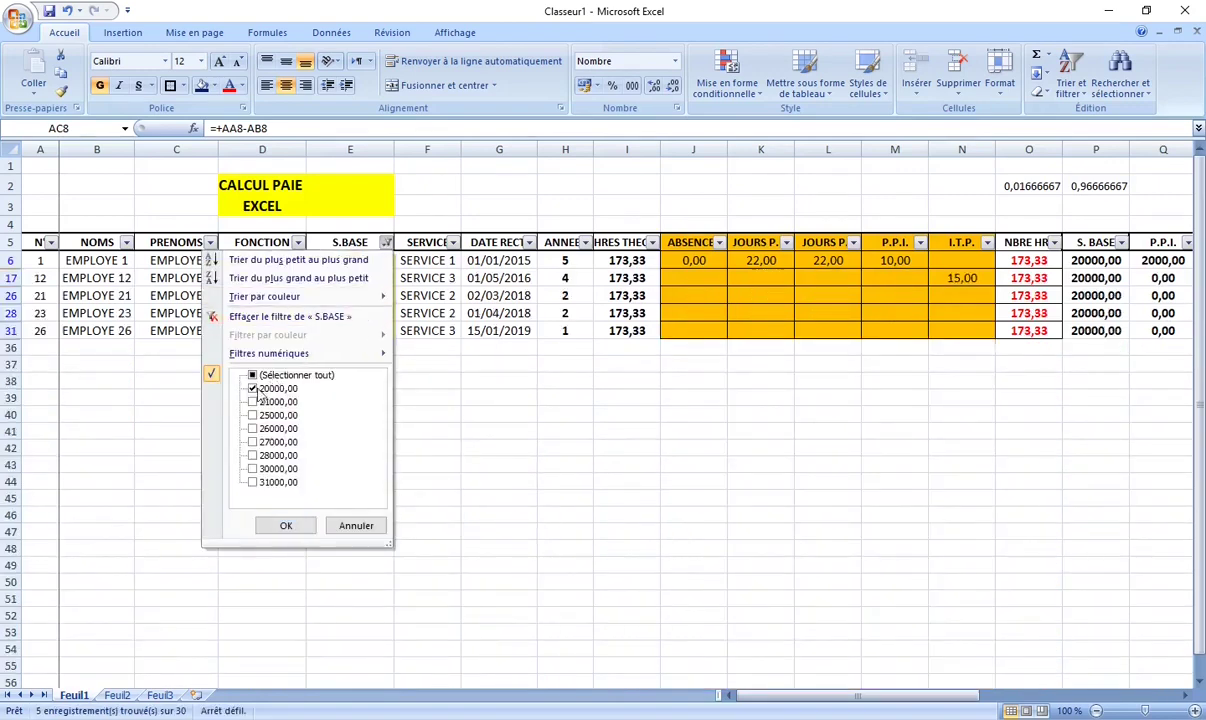
click(253, 375)
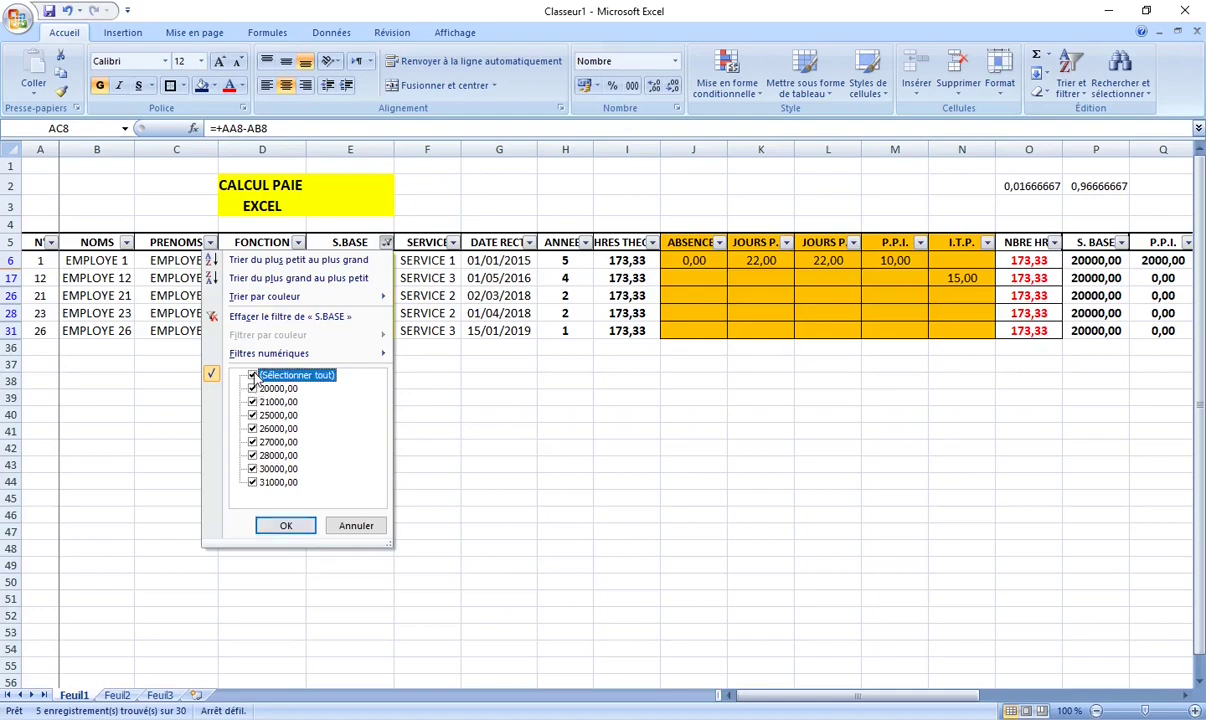
click(283, 525)
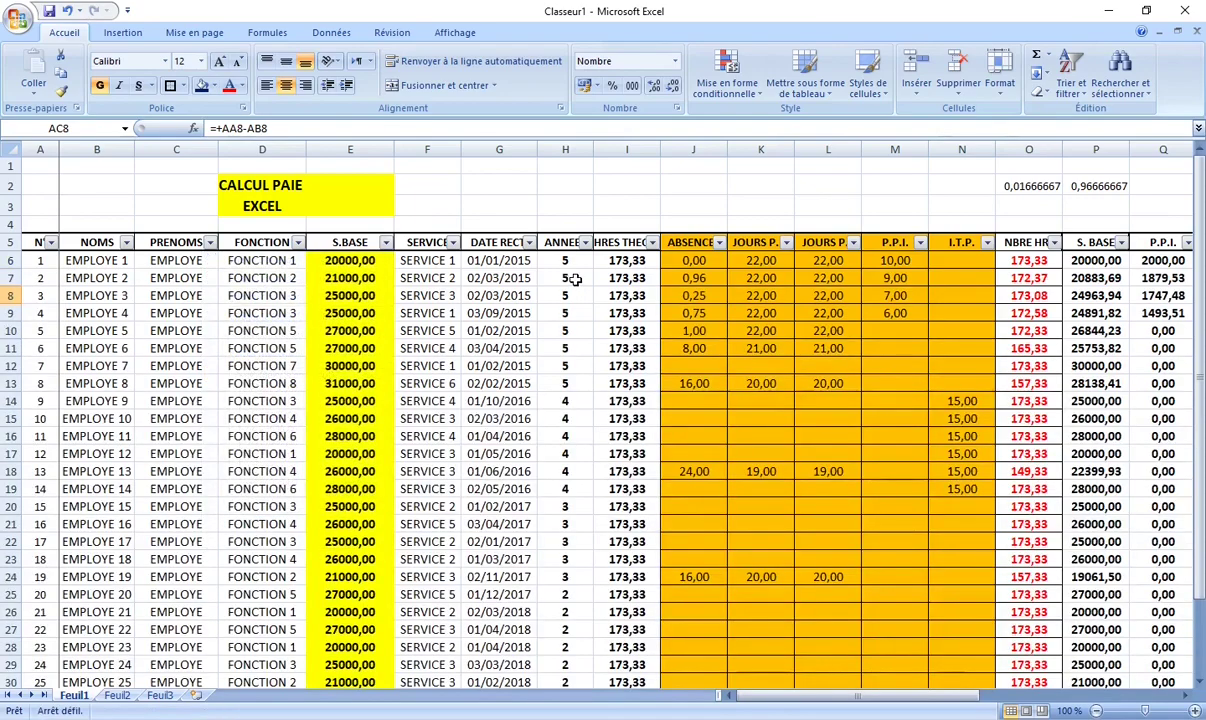
click(585, 243)
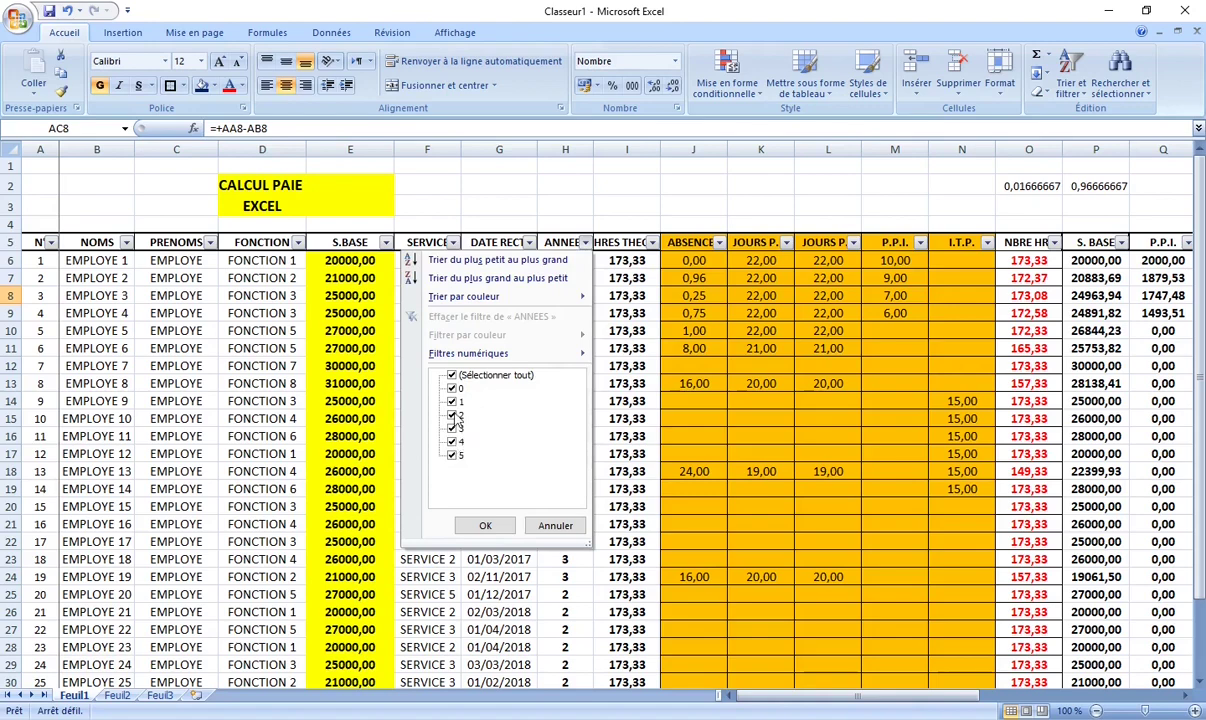
click(452, 401)
click(452, 414)
click(452, 428)
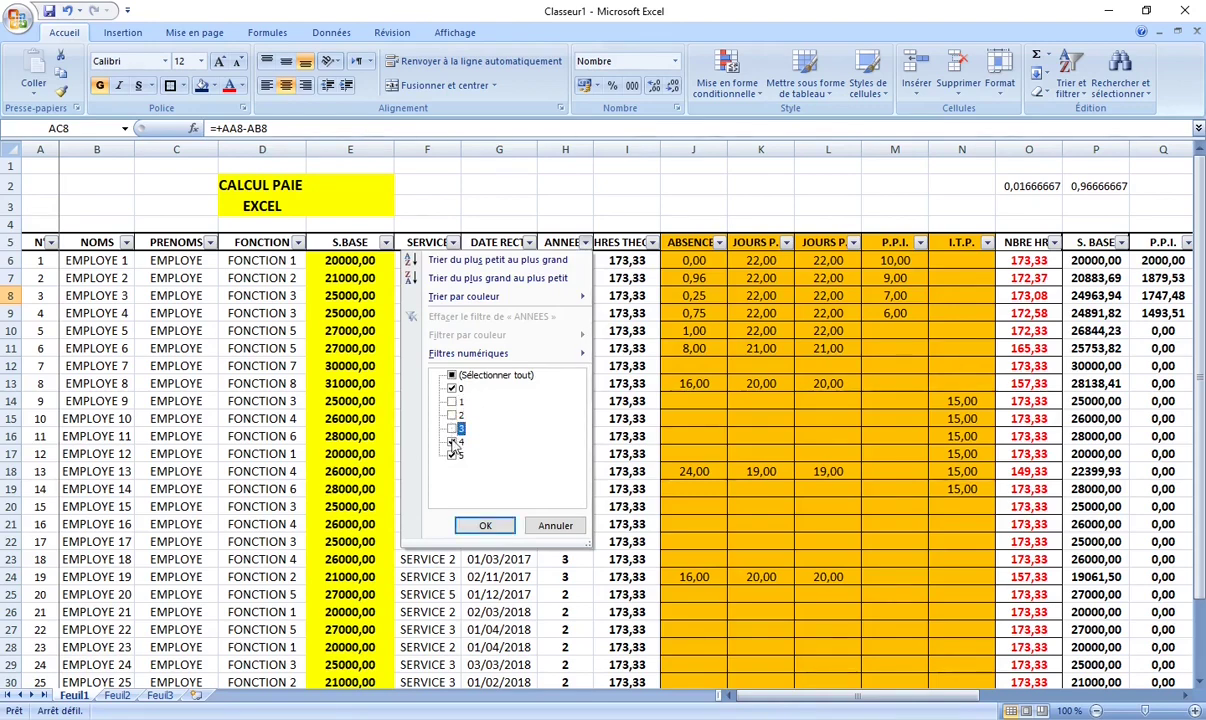
click(452, 441)
click(452, 455)
click(485, 525)
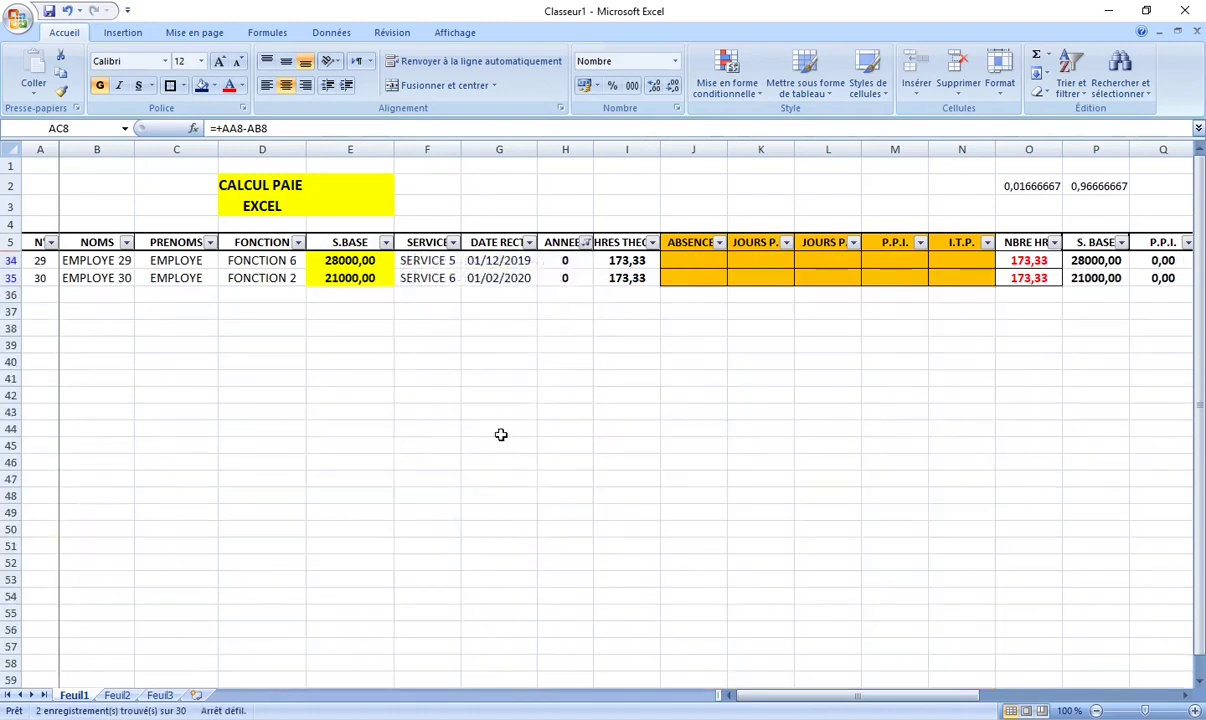
click(584, 243)
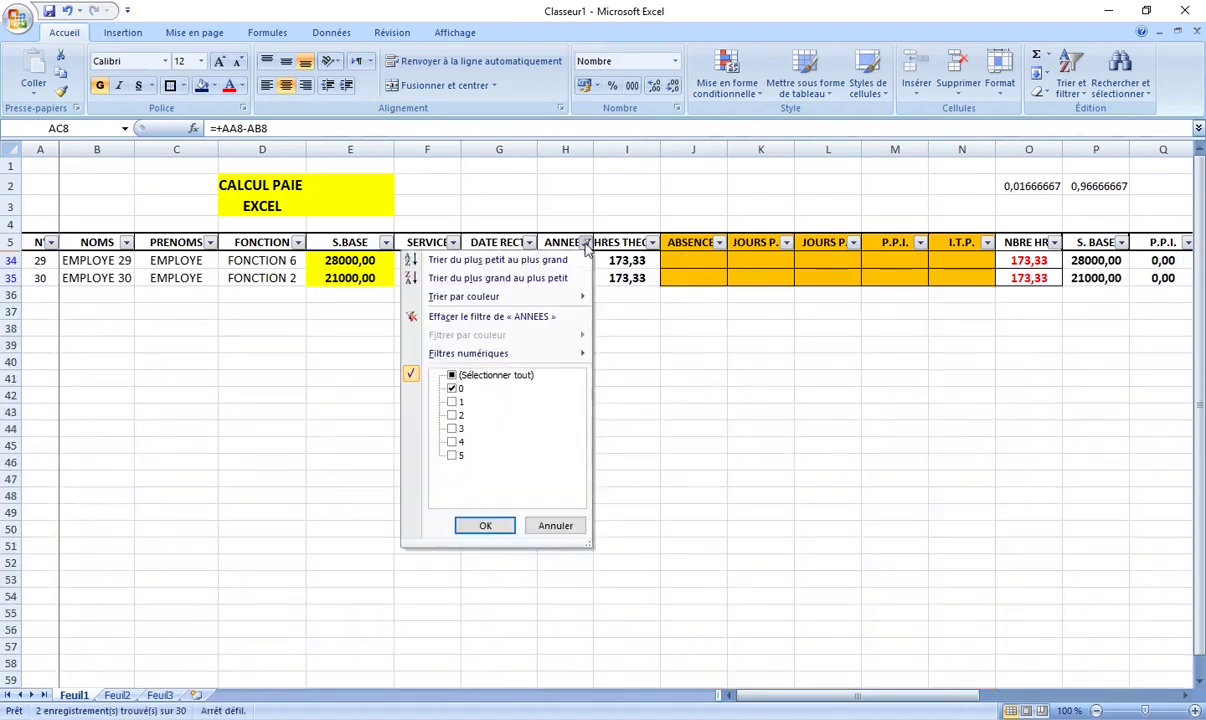
click(453, 389)
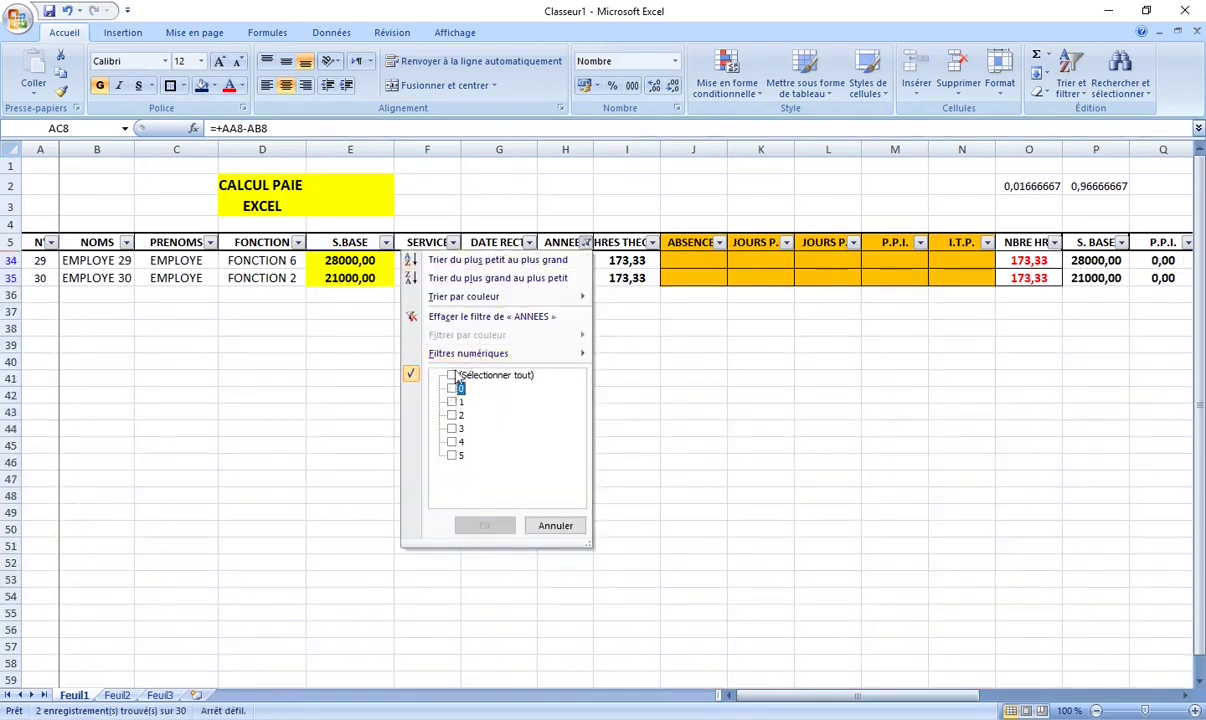
click(452, 375)
click(483, 525)
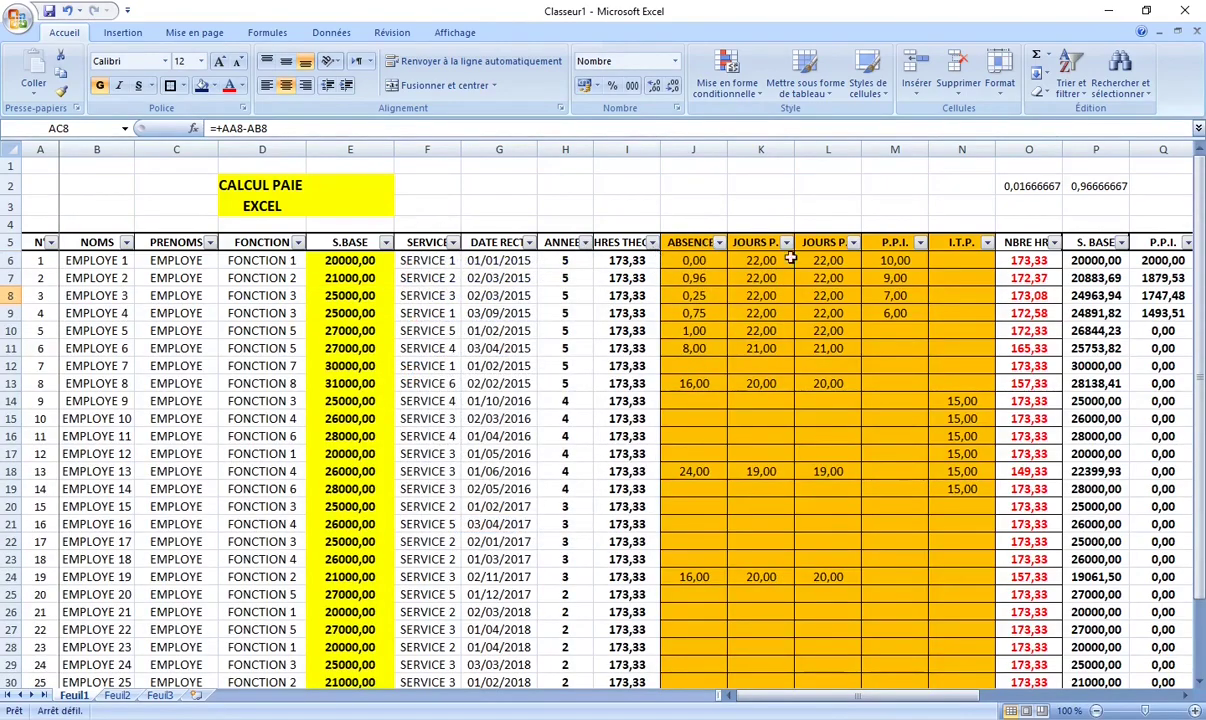
click(1054, 243)
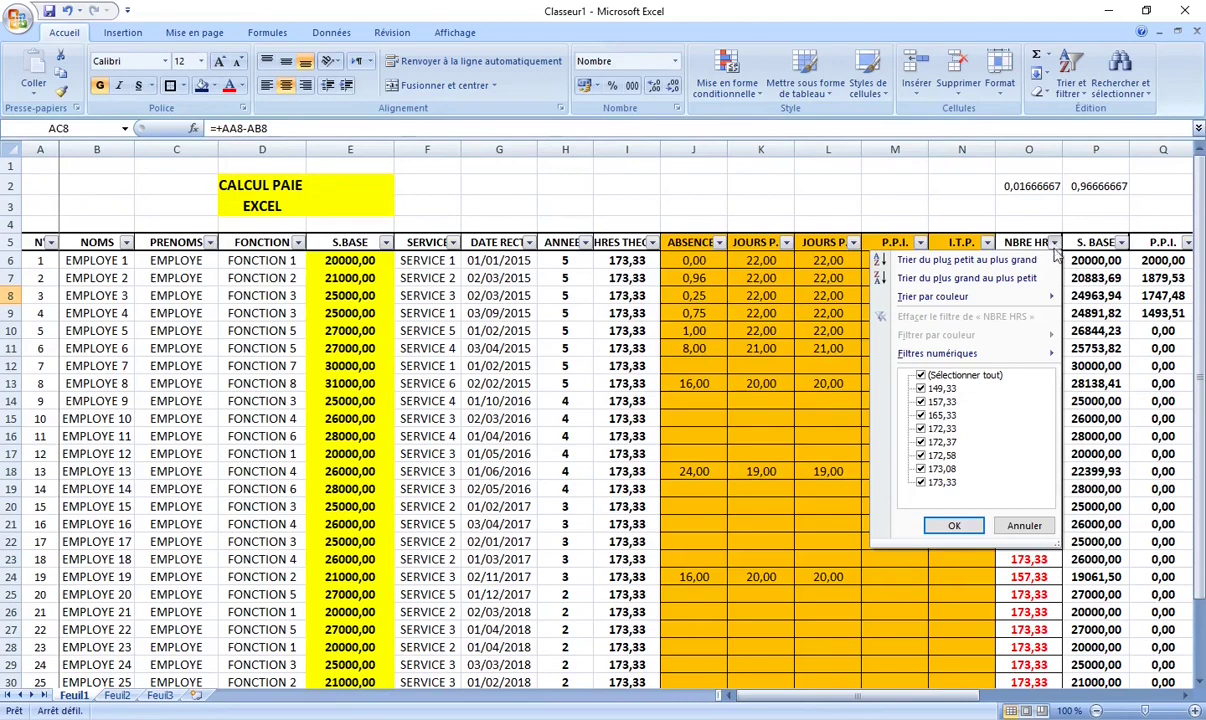
click(920, 388)
click(920, 401)
click(920, 415)
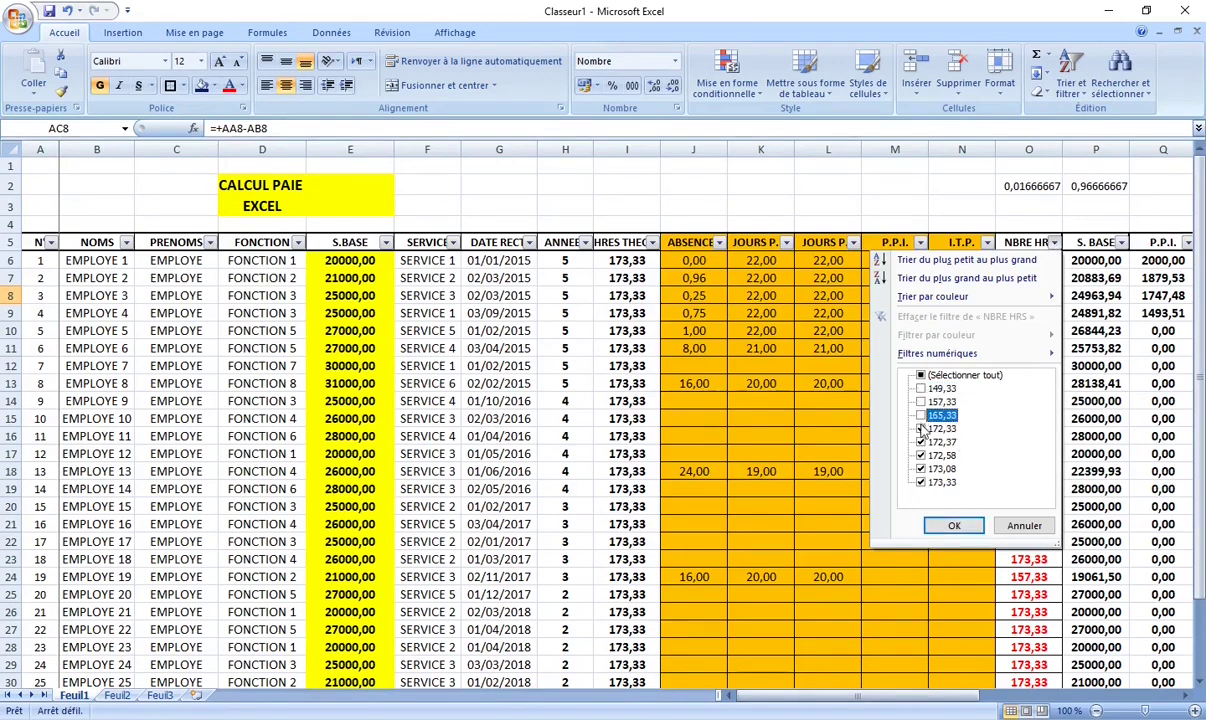
click(920, 428)
click(920, 441)
click(920, 455)
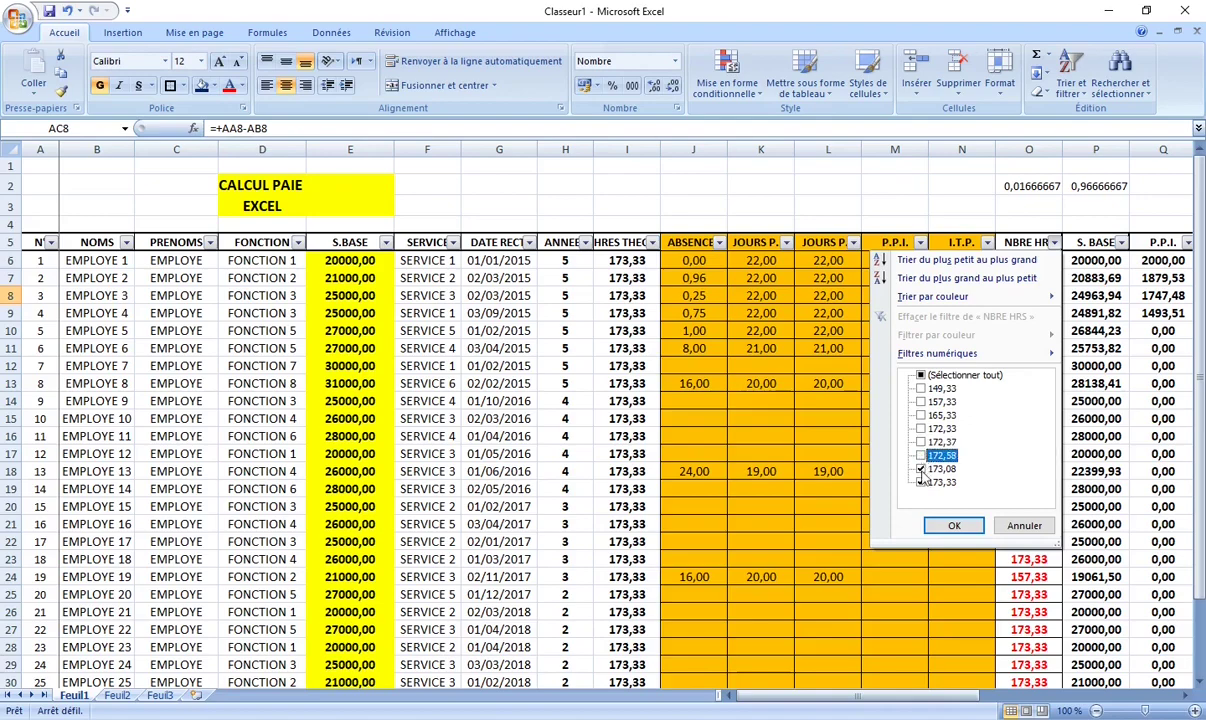
click(920, 468)
click(952, 526)
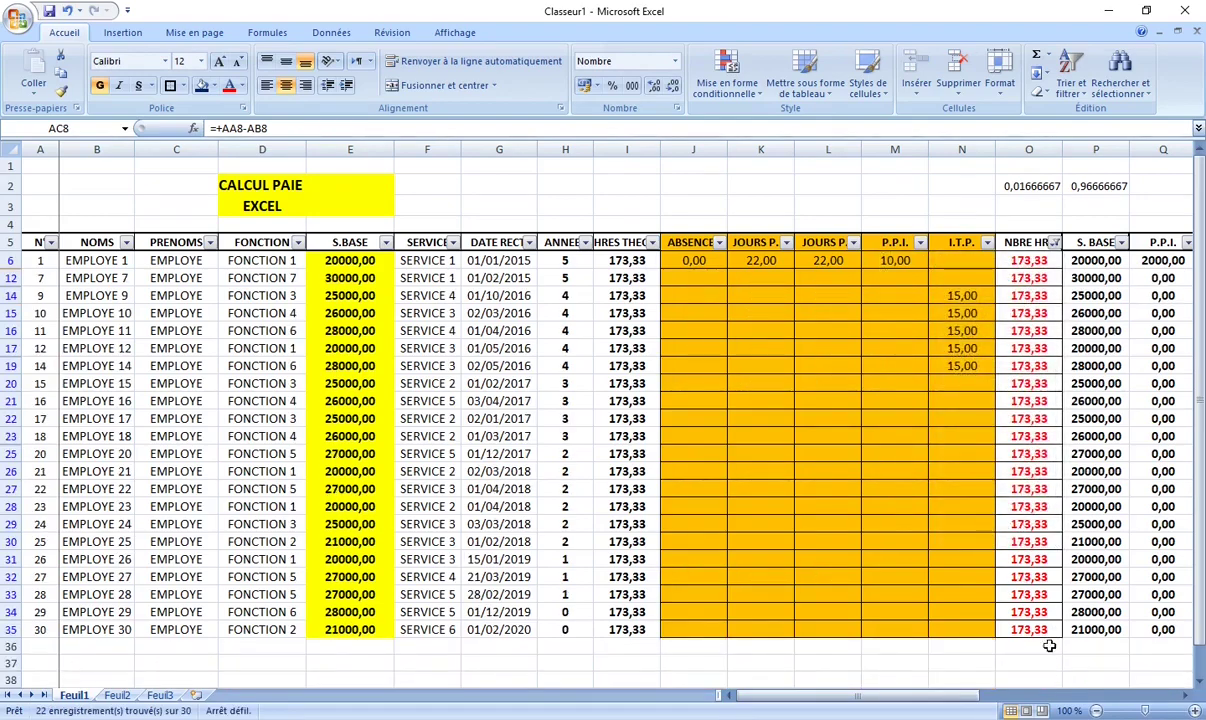
scroll(910, 640, right, 2)
scroll(975, 665, right, 2)
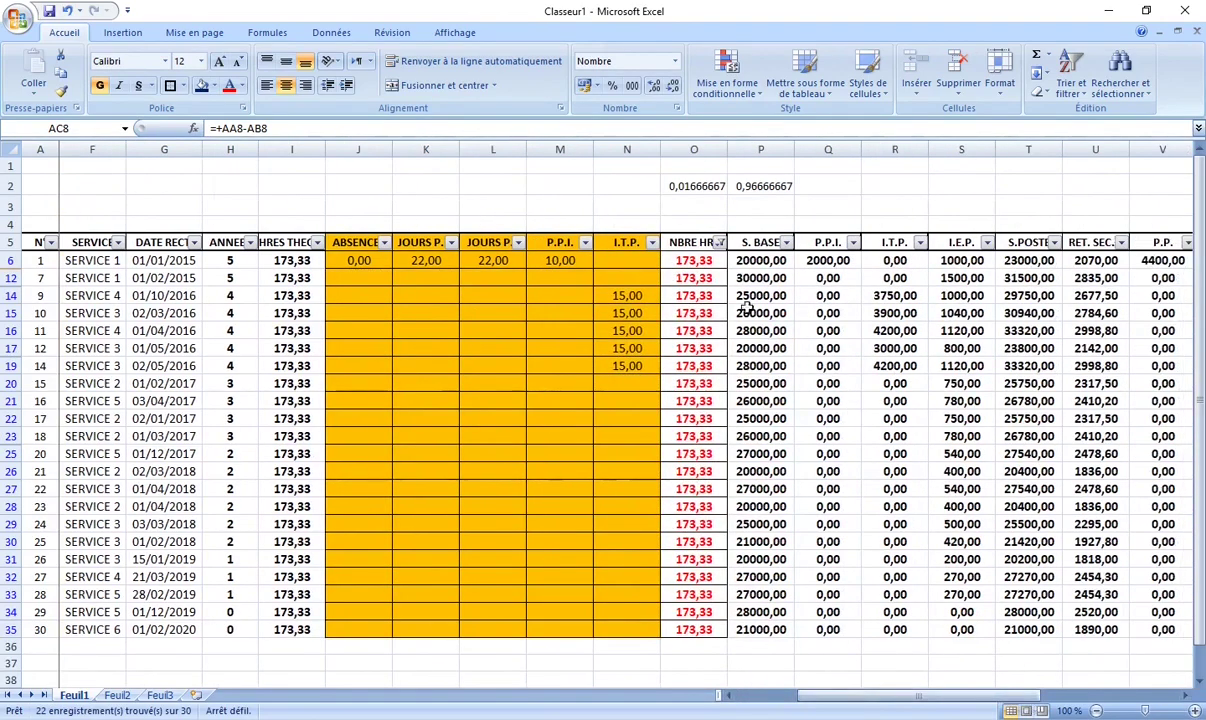
click(720, 242)
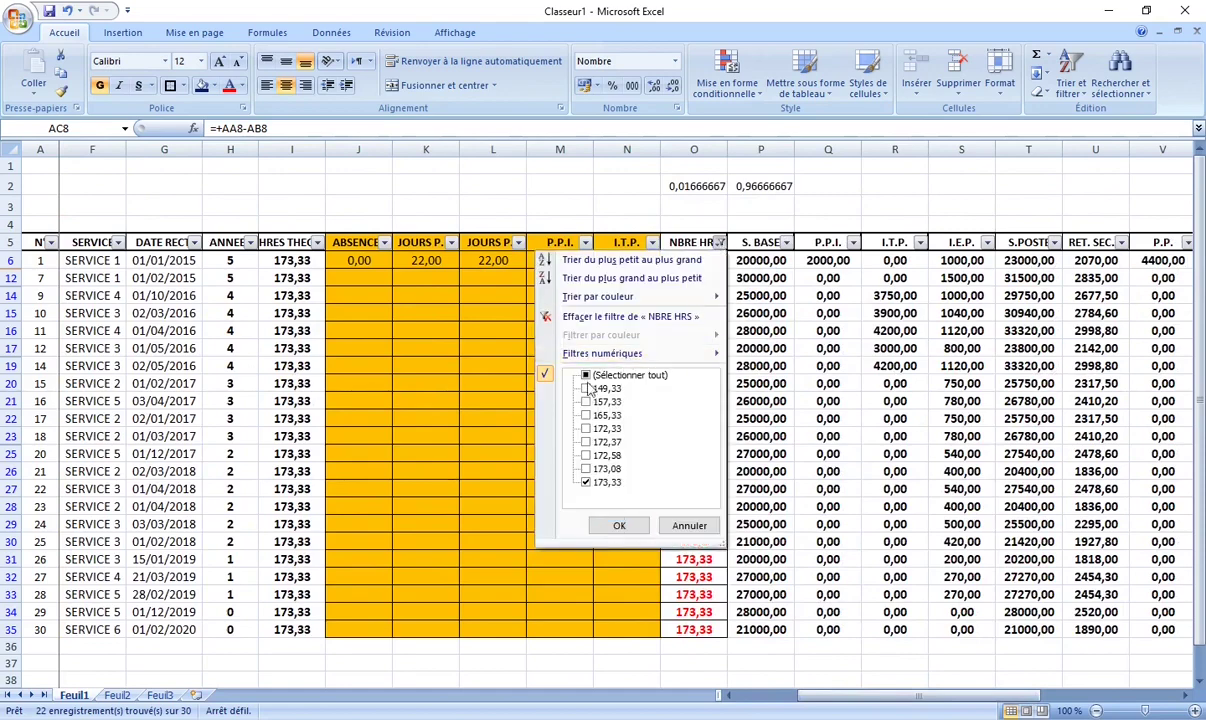
click(586, 376)
click(620, 525)
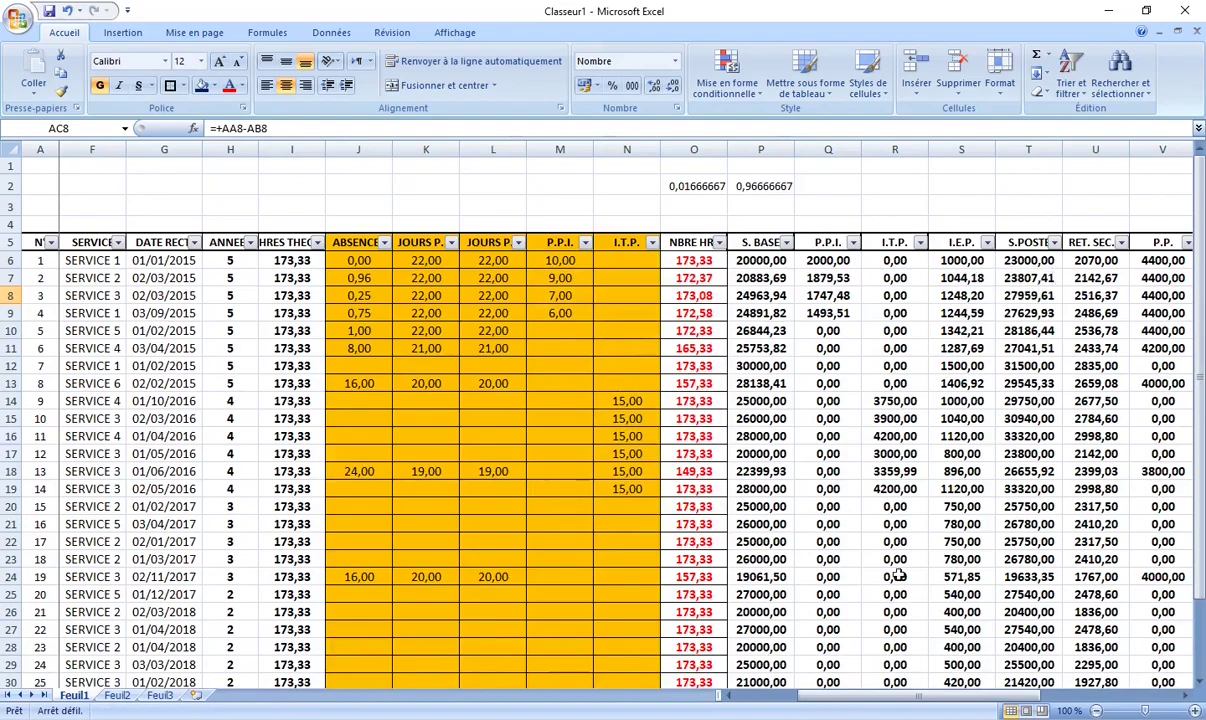
drag(830, 696, 1040, 703)
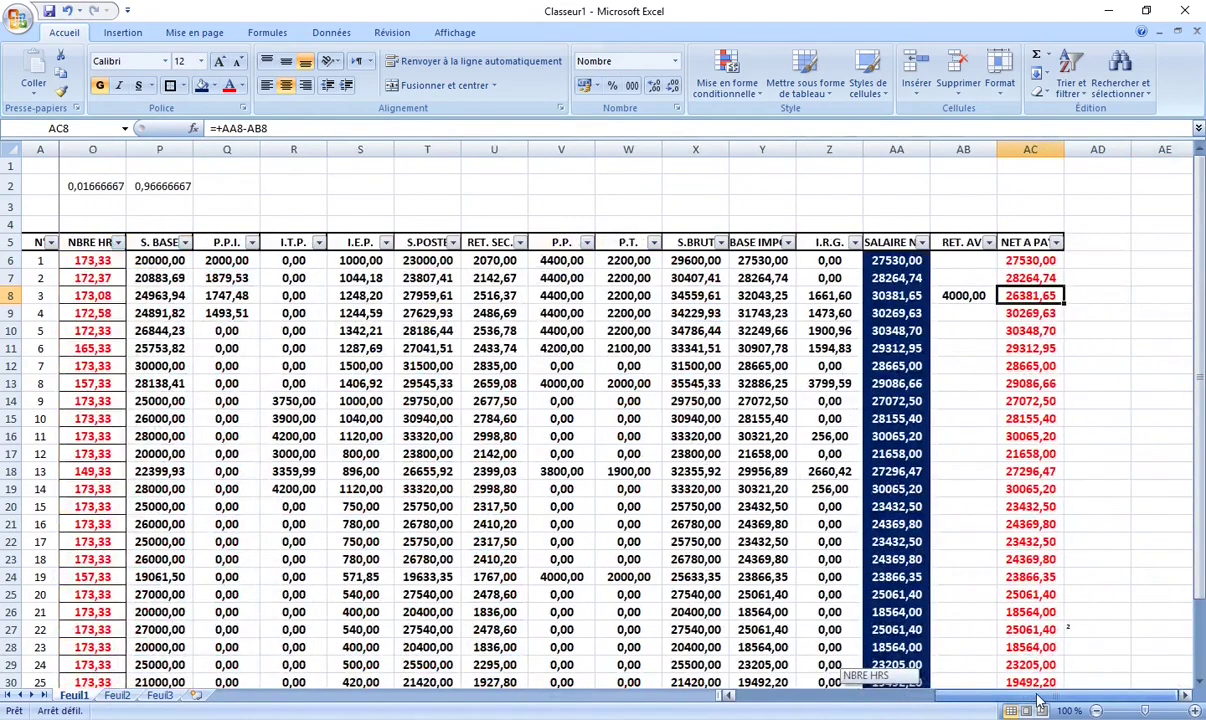
drag(1040, 703, 880, 700)
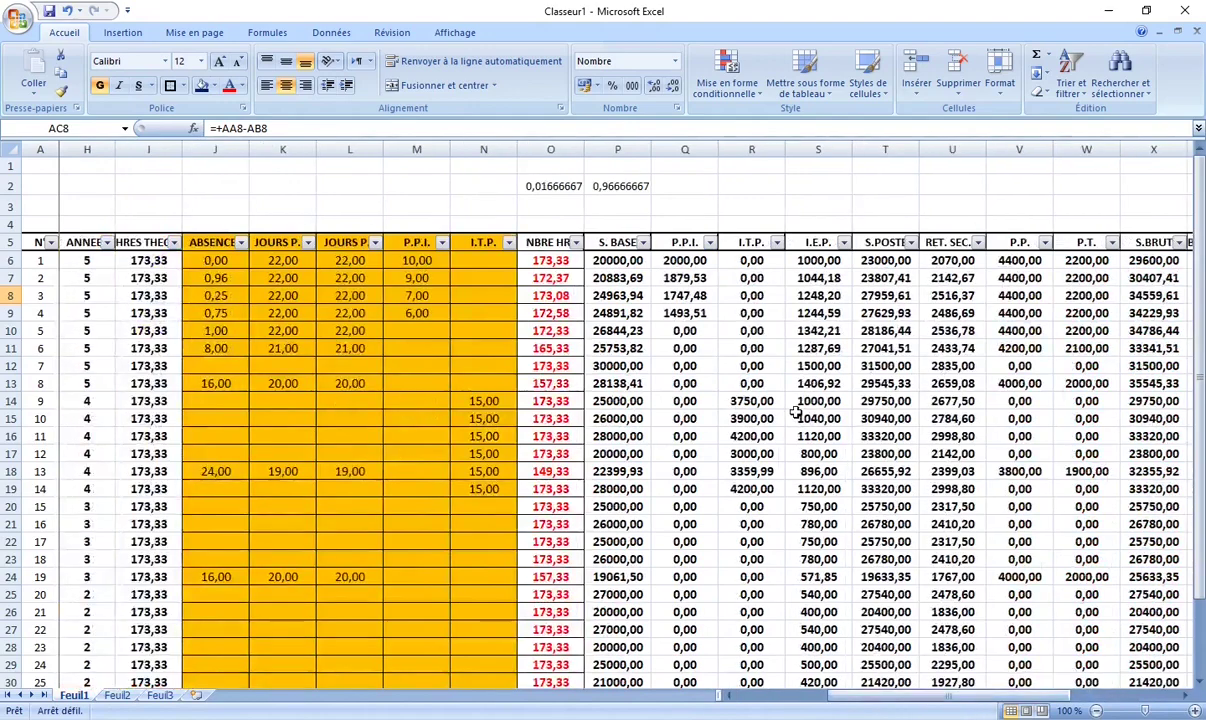
scroll(860, 650, left, 2)
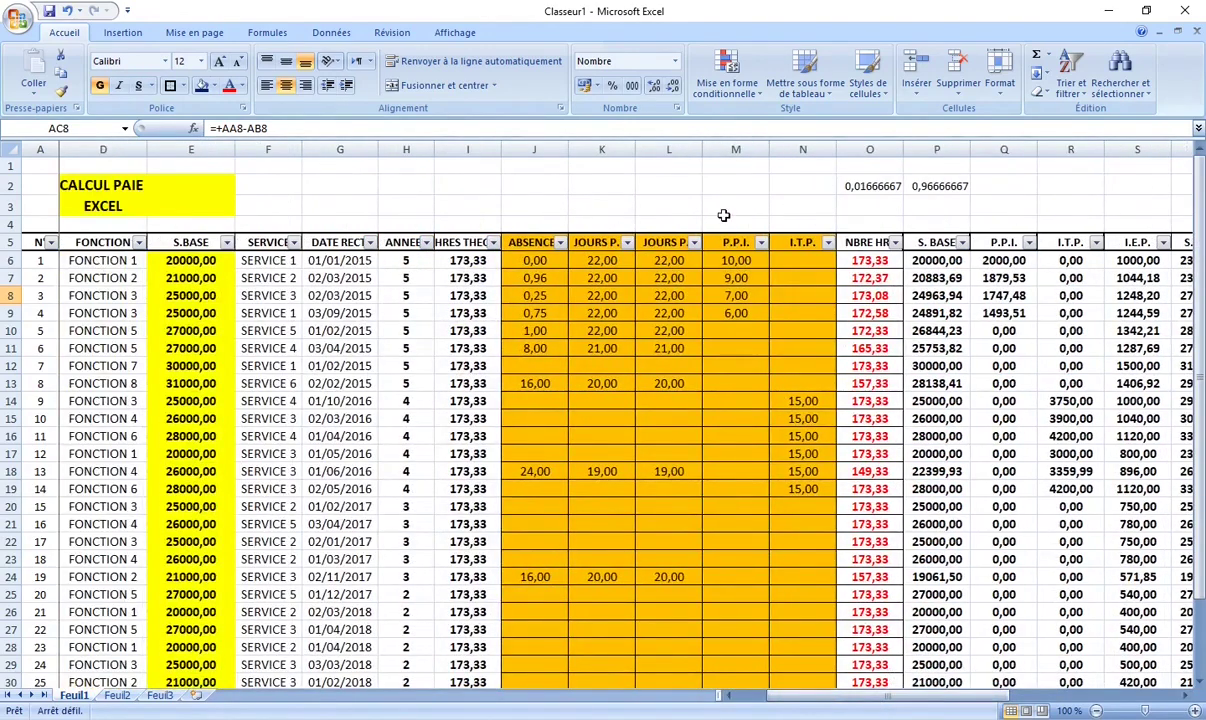
click(446, 188)
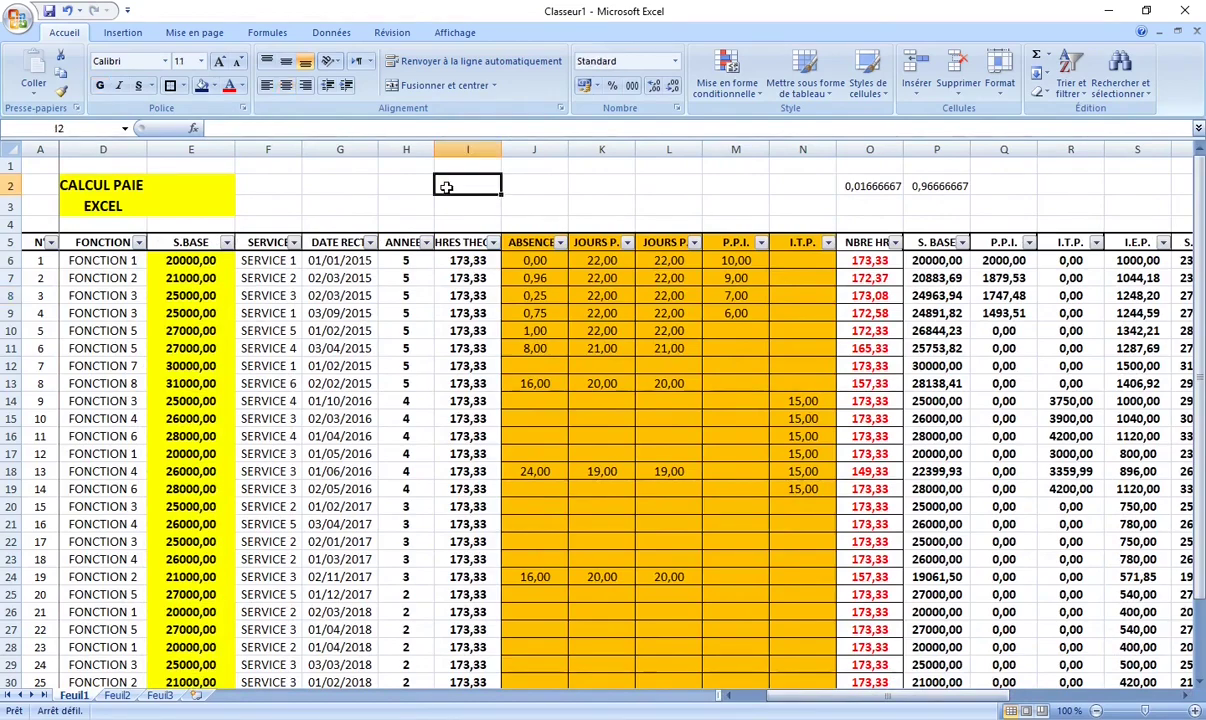
drag(830, 695, 795, 695)
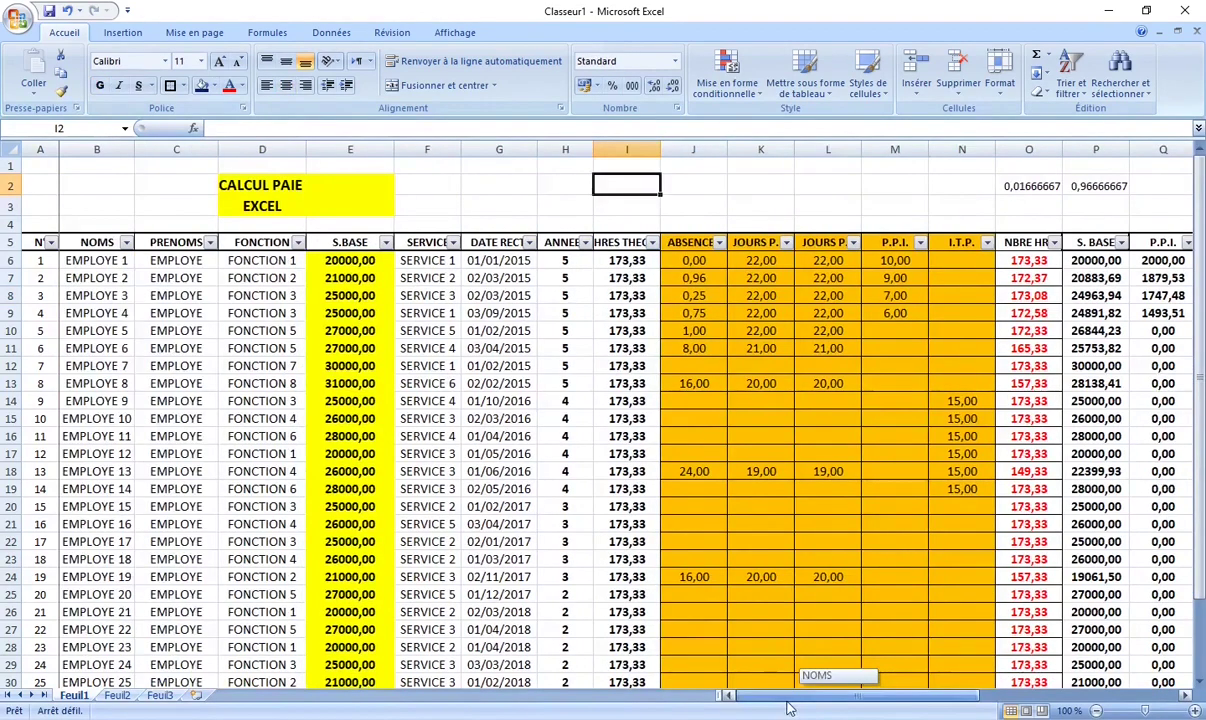
scroll(400, 401, down, 1)
scroll(400, 401, down, 3)
scroll(400, 398, up, 1)
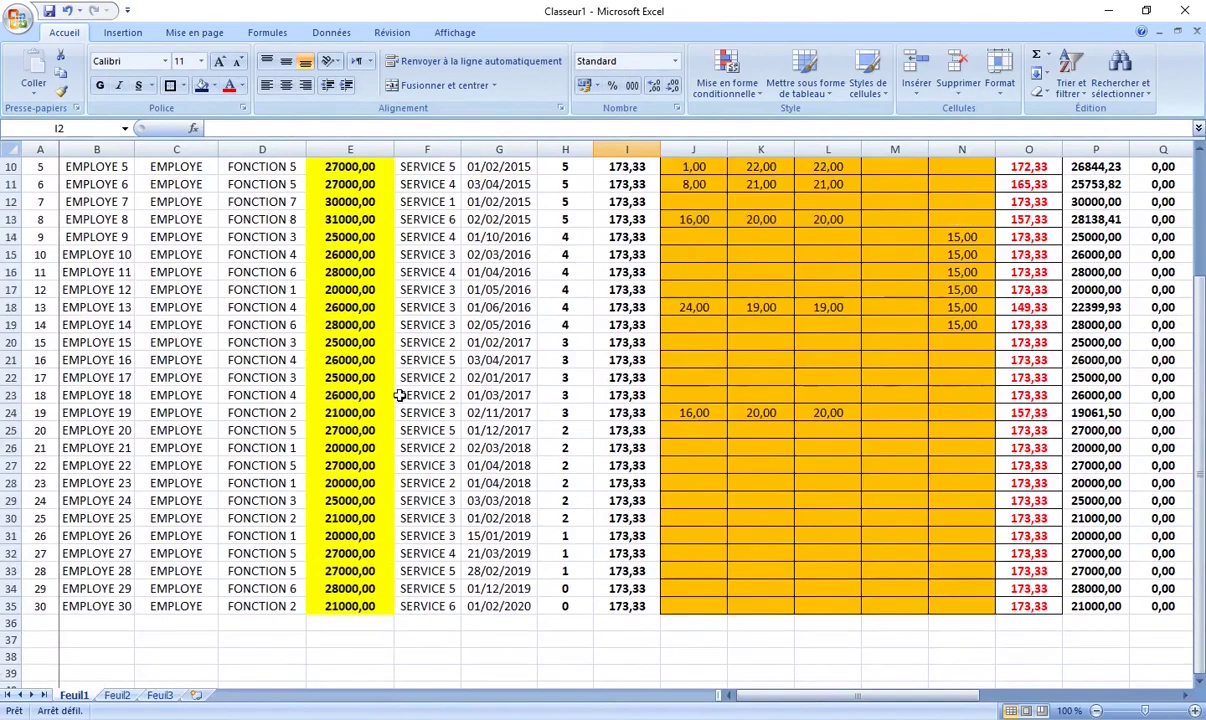
scroll(400, 395, up, 1)
drag(824, 696, 1027, 703)
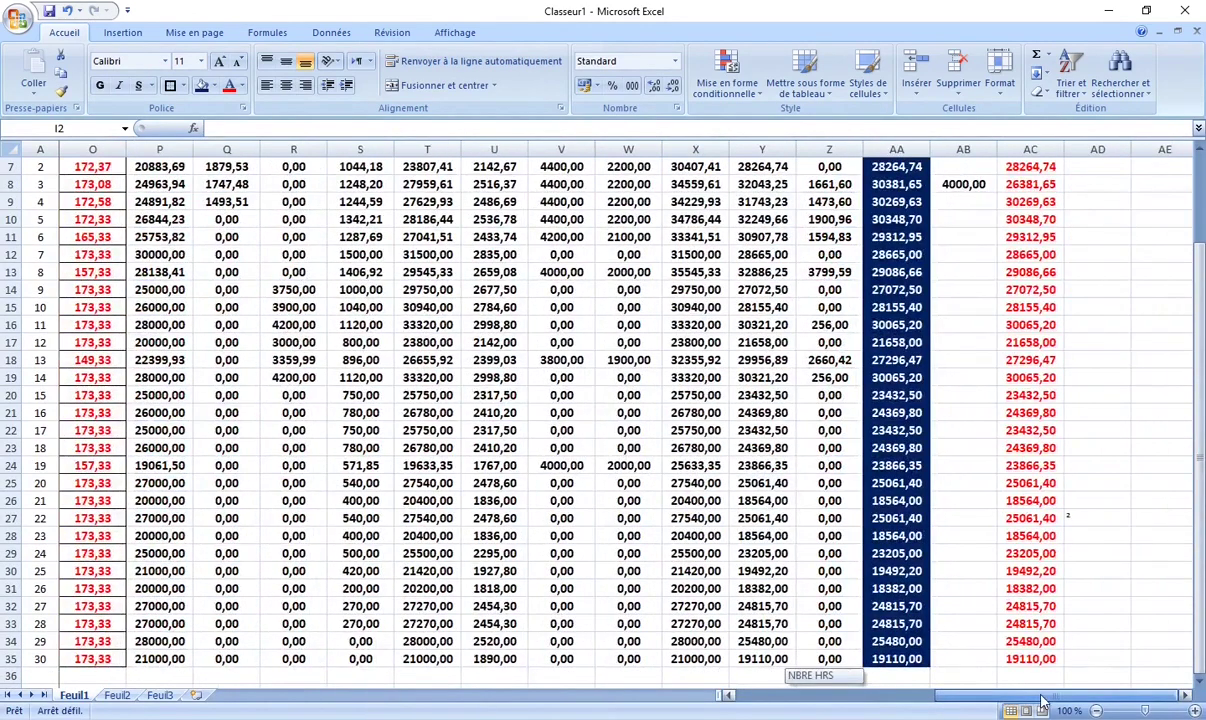
click(963, 412)
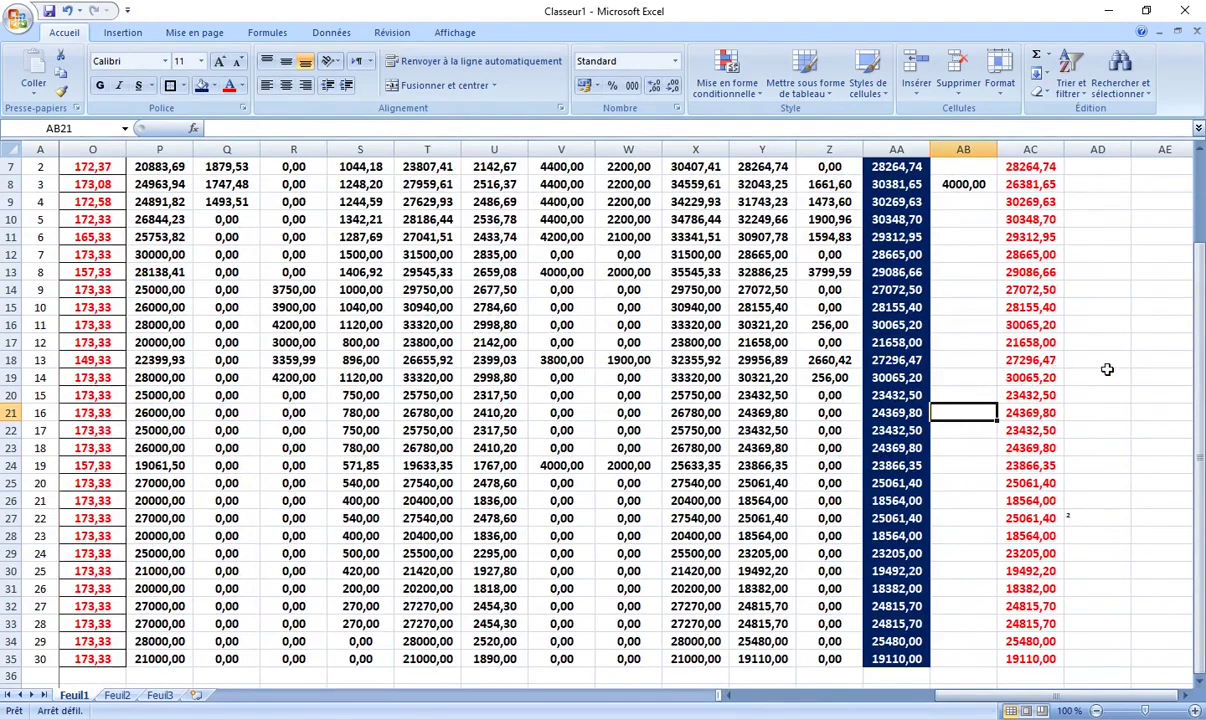